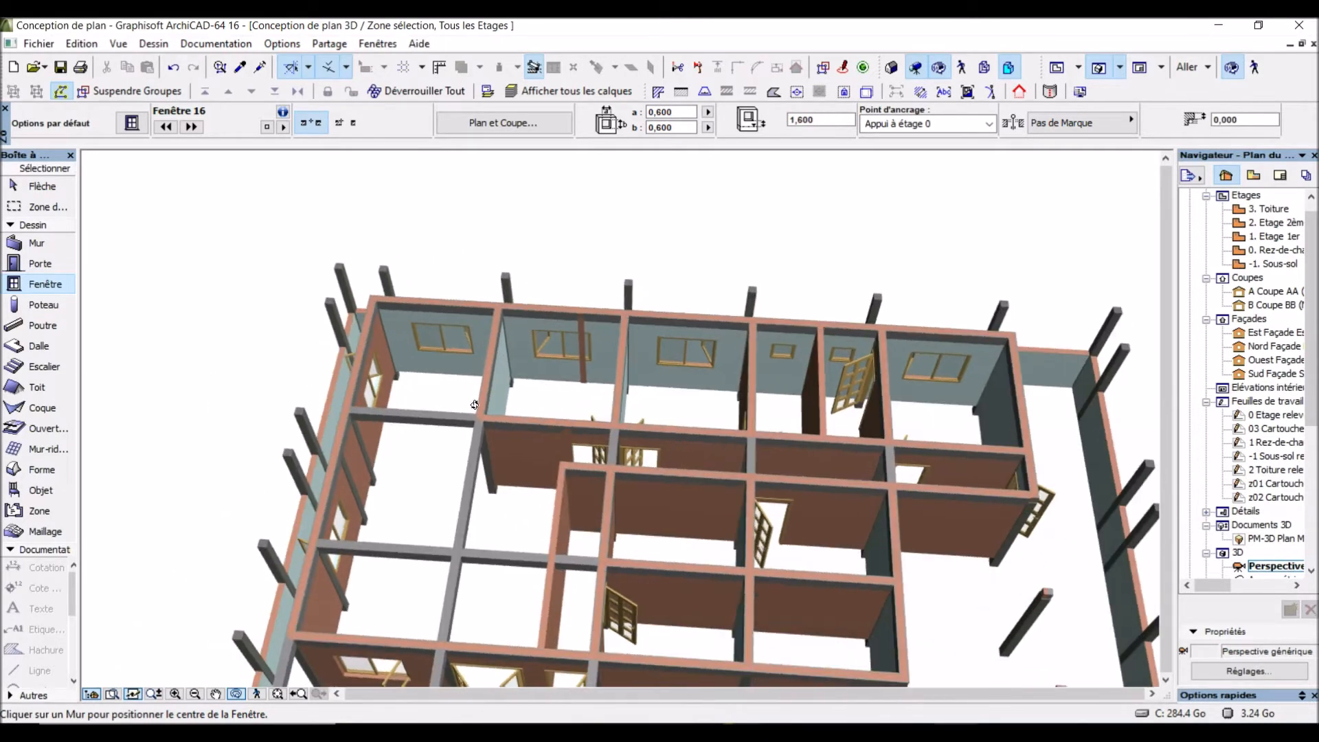
# Step: Examine the house's walls, columns, beams, doors and windows from several angles and distances in the 3D view
pyautogui.moveTo(754, 510); pyautogui.dragTo(644, 412)
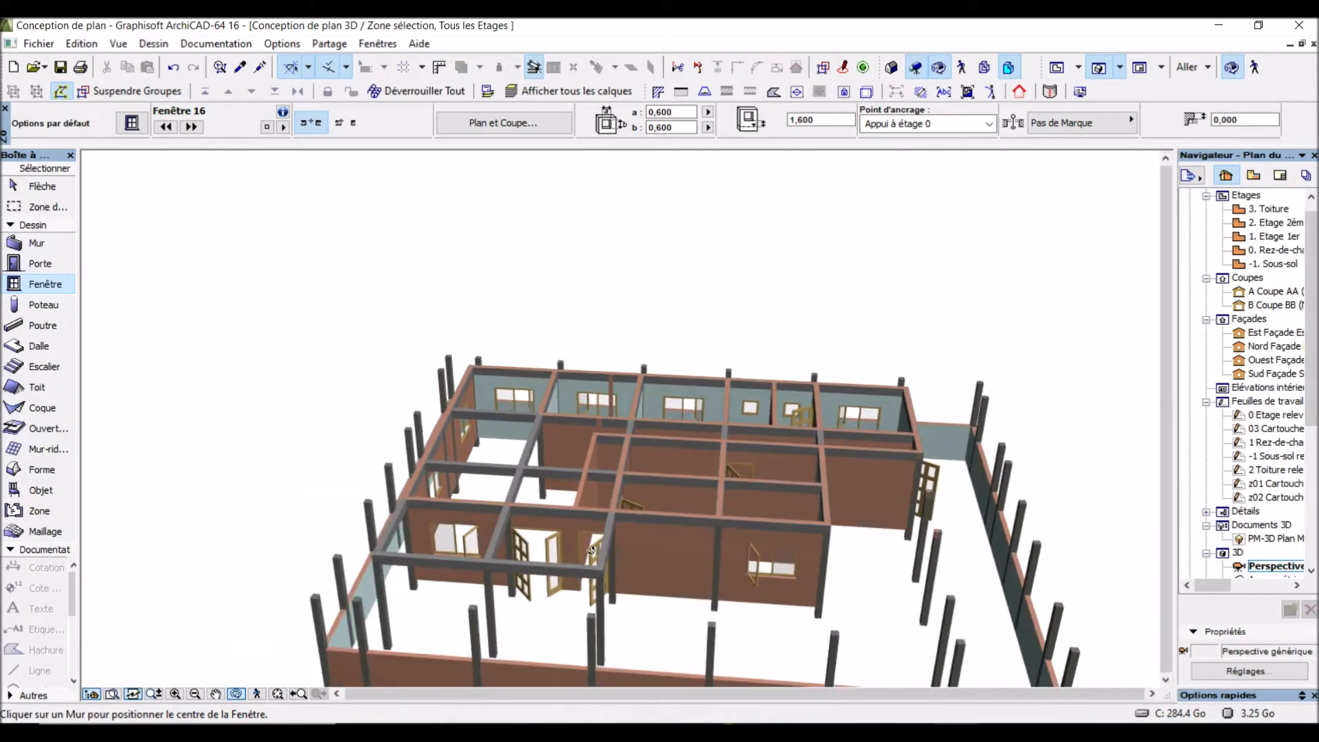
pyautogui.scroll(4, 576, 615)
pyautogui.scroll(2, 567, 603)
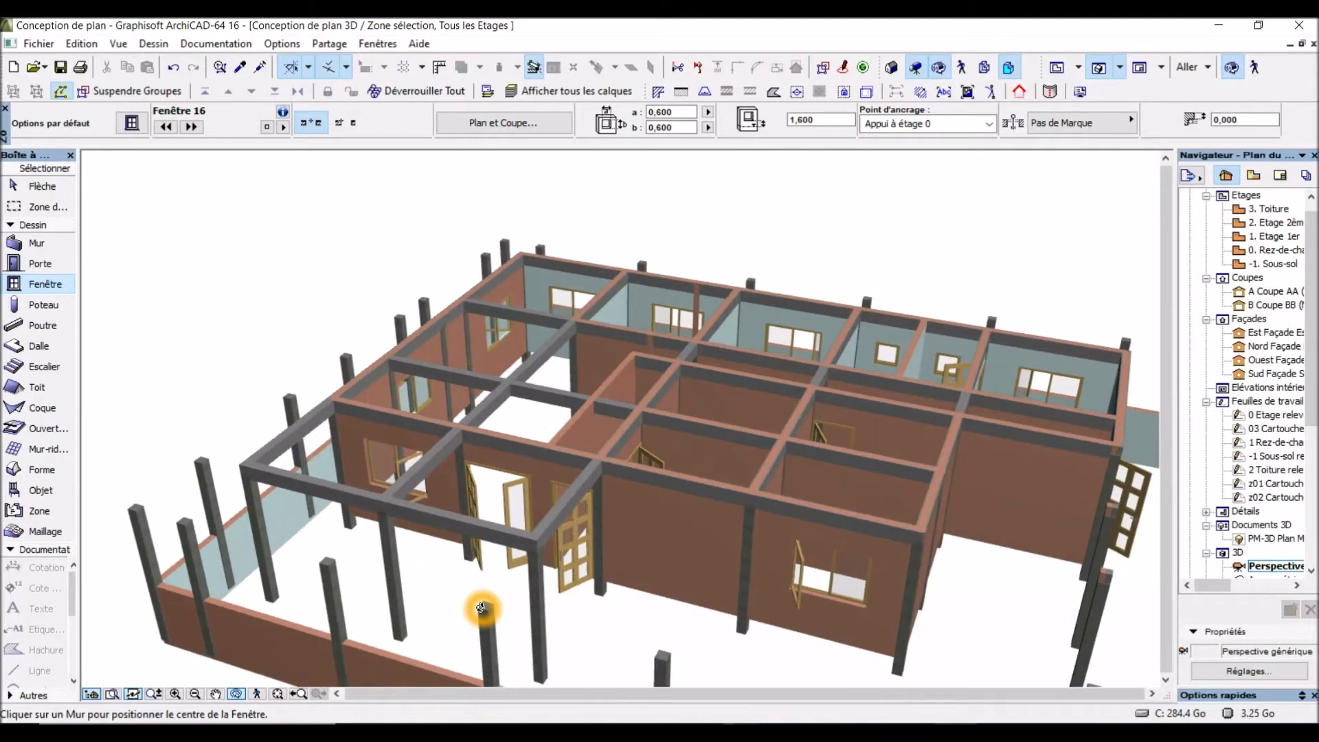
pyautogui.scroll(2, 520, 604)
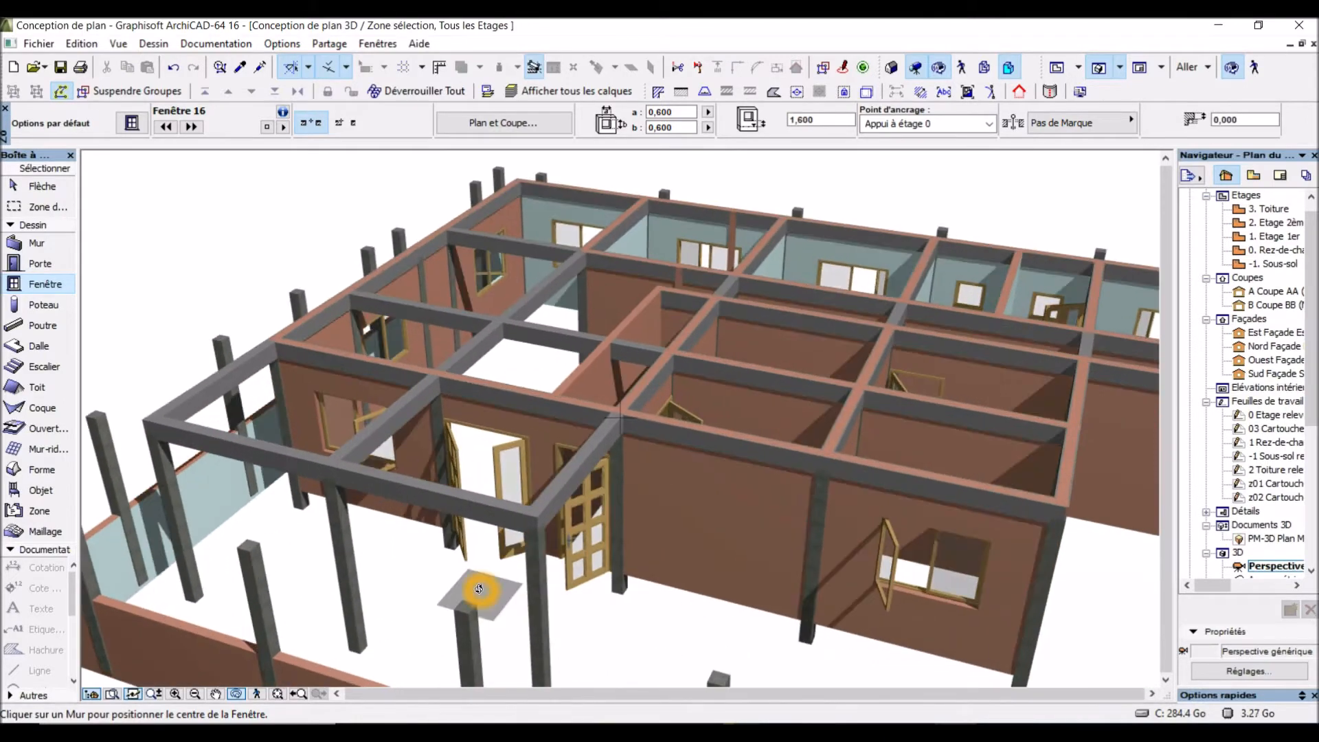
pyautogui.scroll(1, 482, 522)
pyautogui.scroll(1, 482, 520)
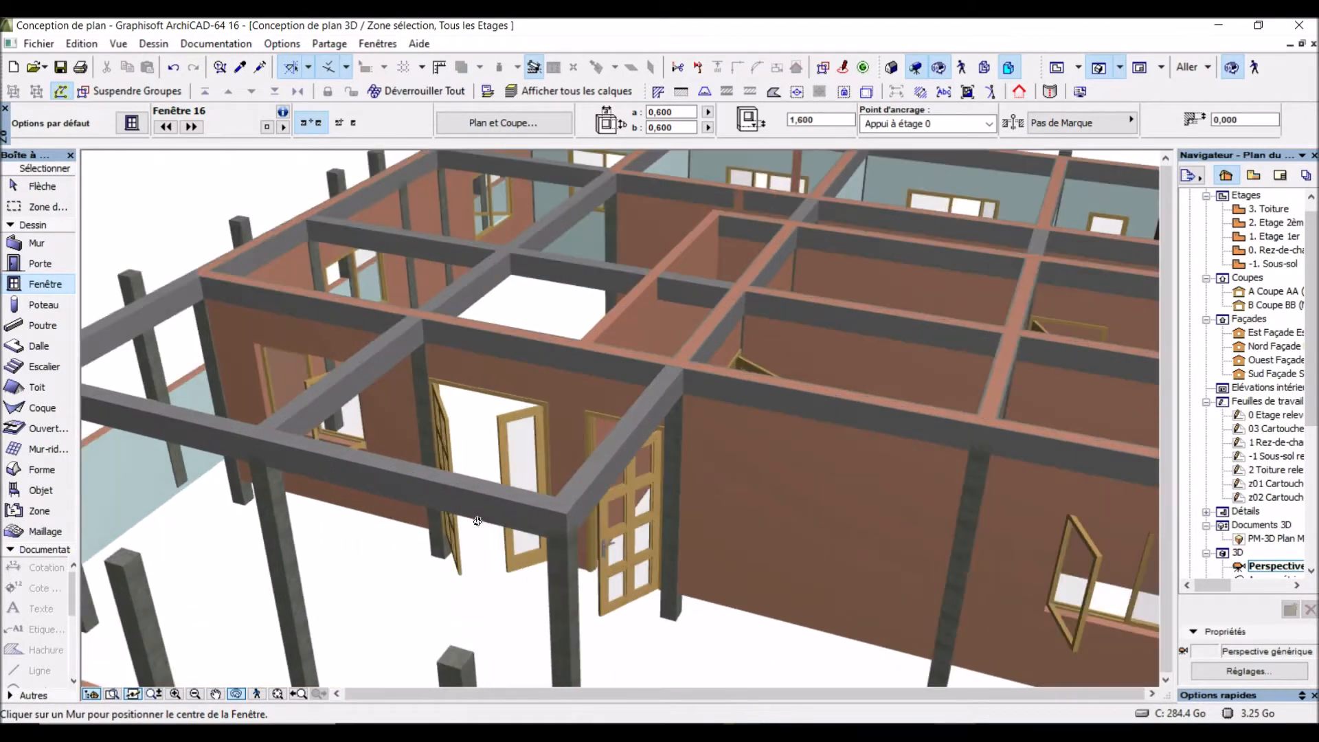
pyautogui.scroll(1, 481, 522)
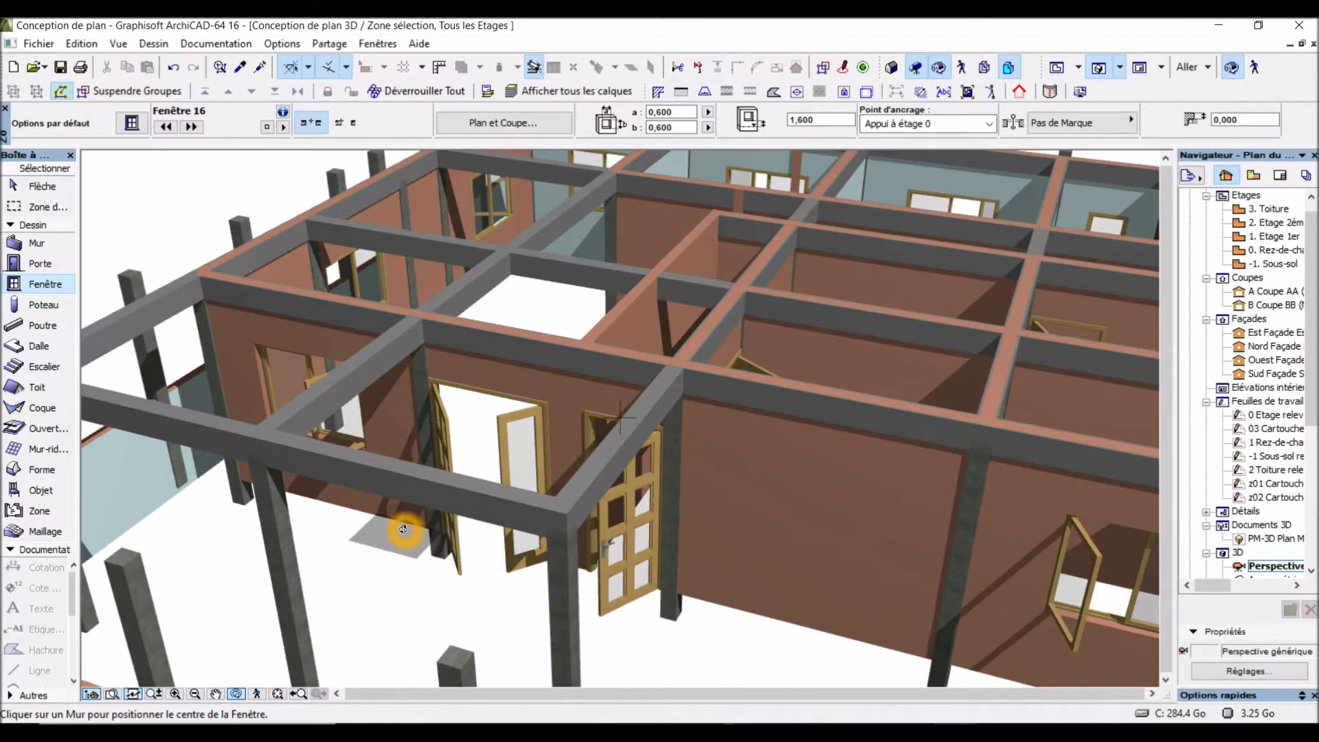
pyautogui.scroll(-3, 404, 529)
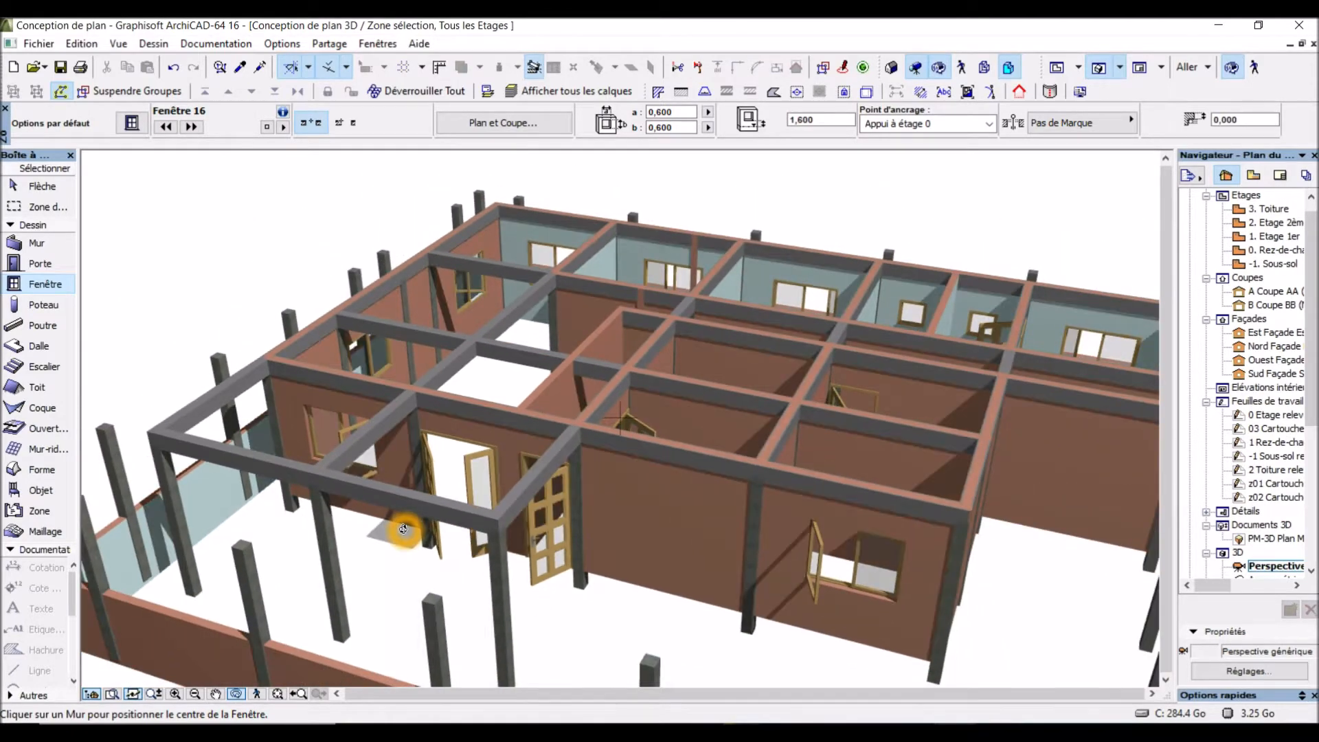
pyautogui.scroll(2, 403, 529)
pyautogui.scroll(-2, 403, 530)
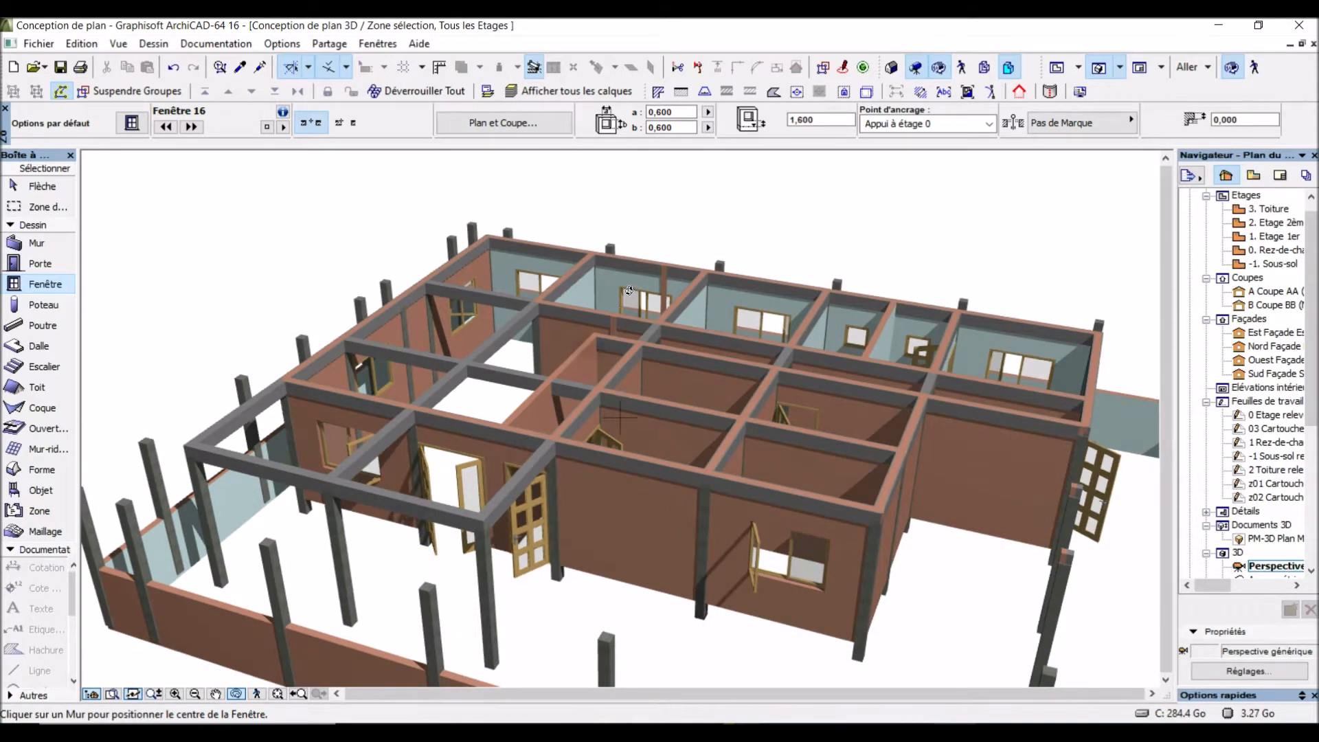
# Step: Switch to the ground-floor plan (0. Rez-de-chaussée) and set the default slab thickness to 0.400
pyautogui.click(1063, 68)
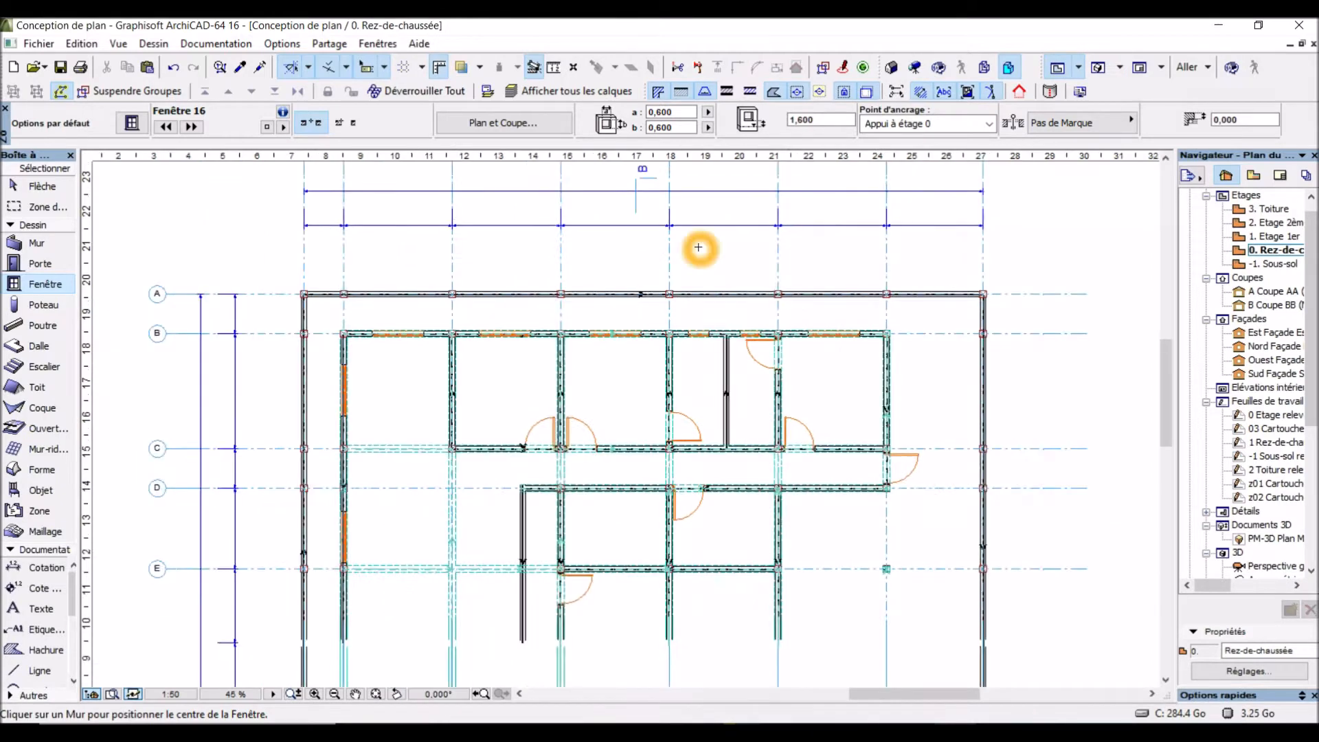
pyautogui.scroll(1, 811, 362)
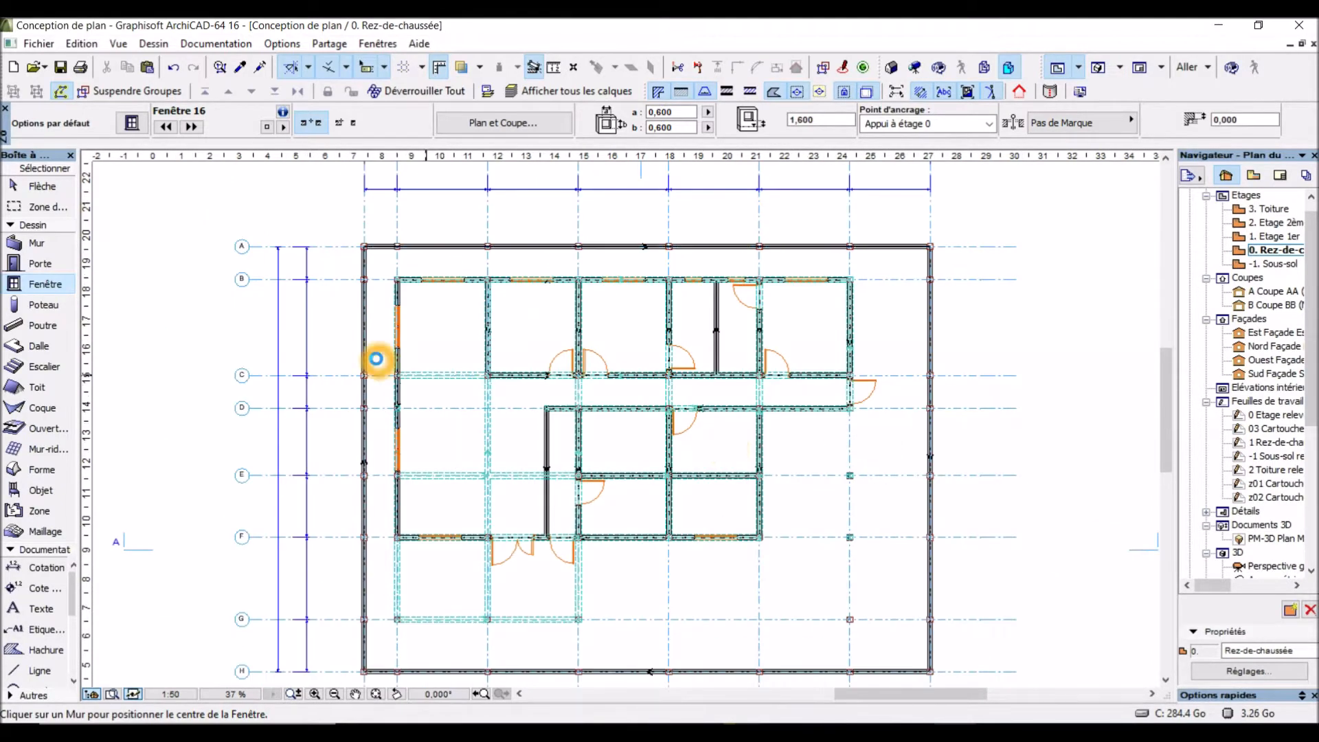
pyautogui.click(44, 347)
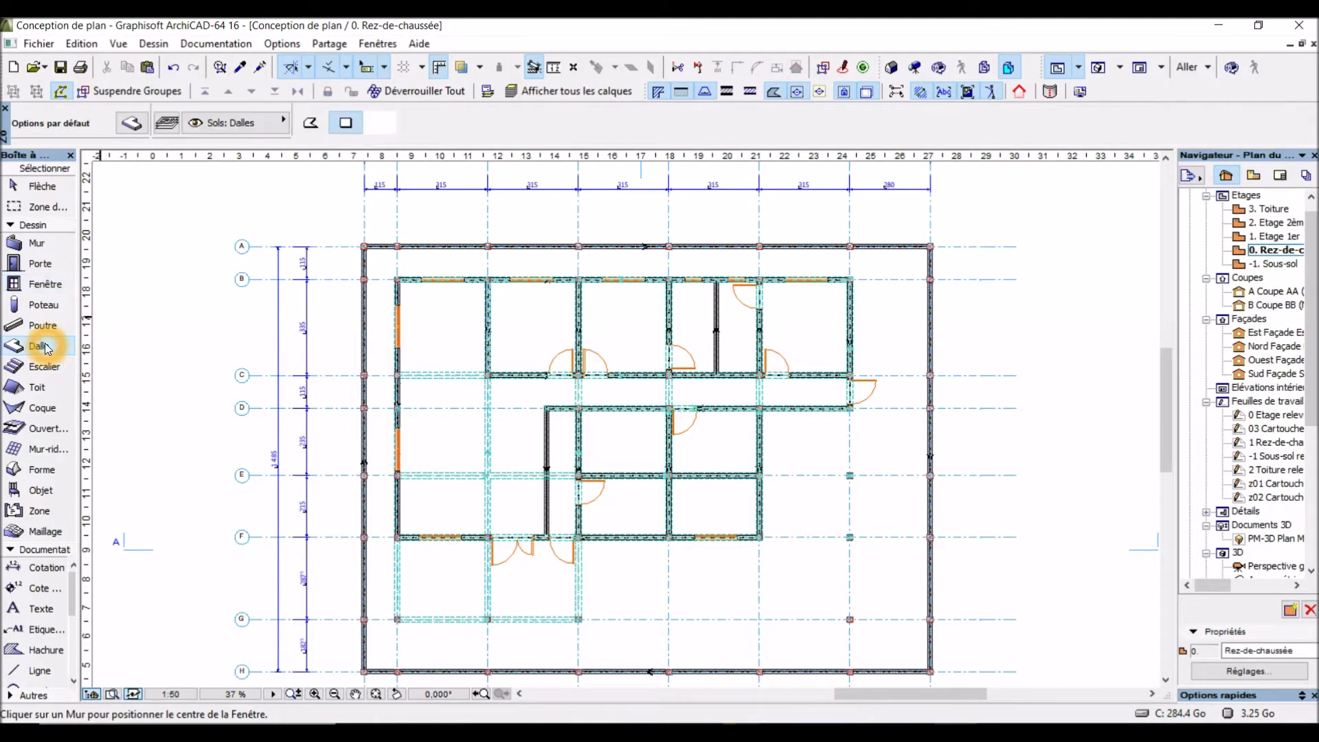
pyautogui.click(132, 124)
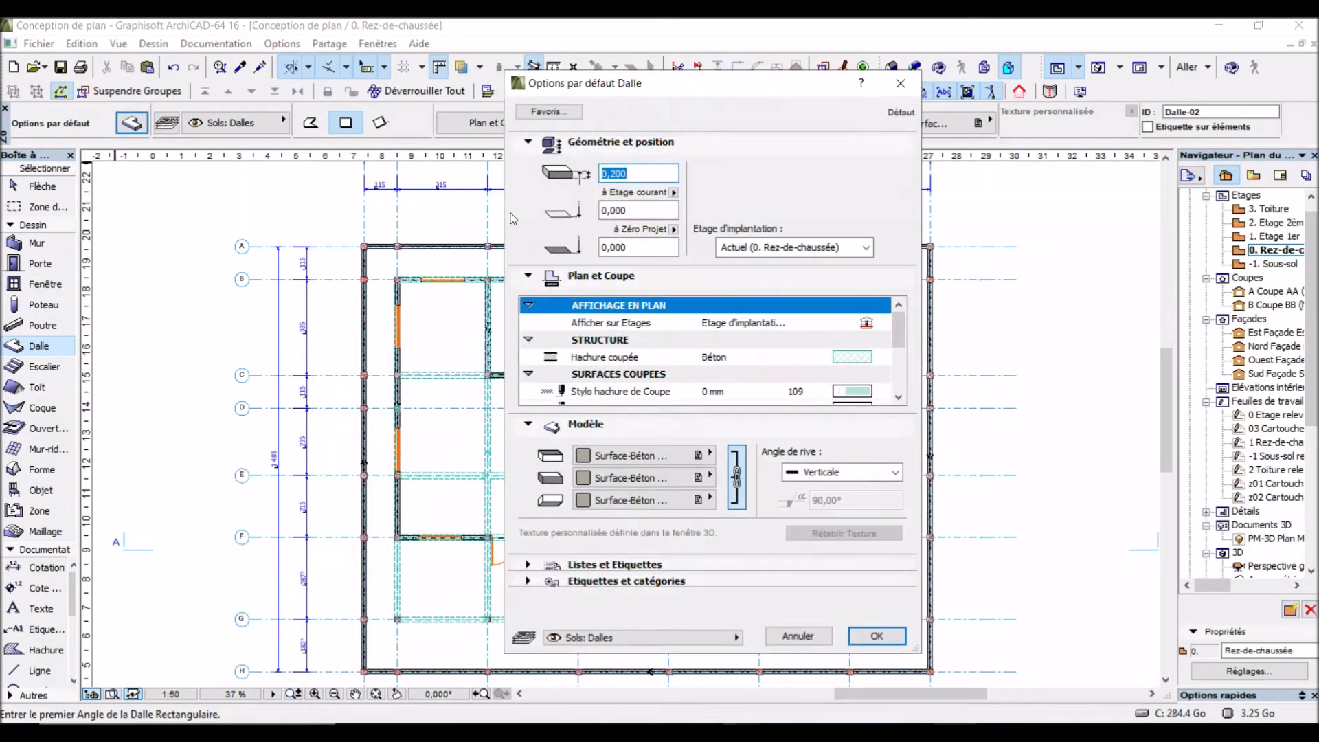
pyautogui.click(639, 175)
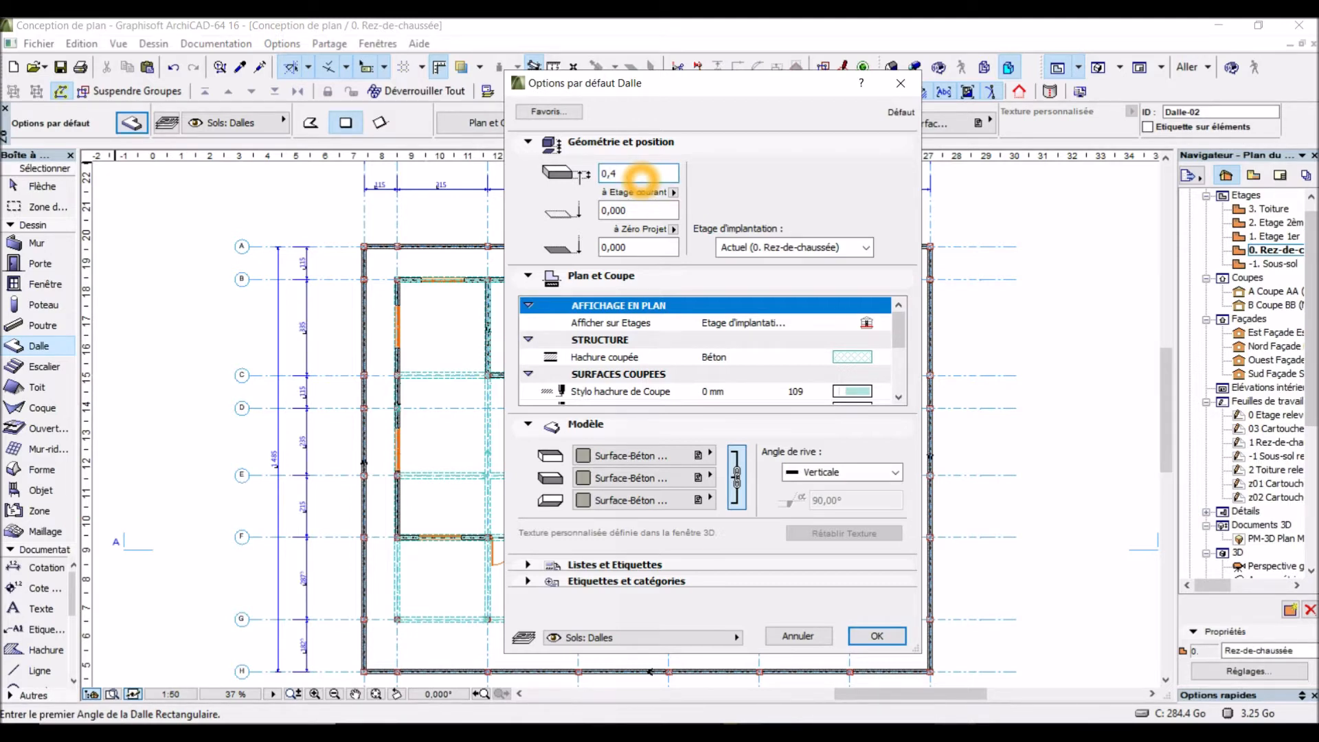
pyautogui.write('00')
pyautogui.click(661, 207)
pyautogui.click(628, 176)
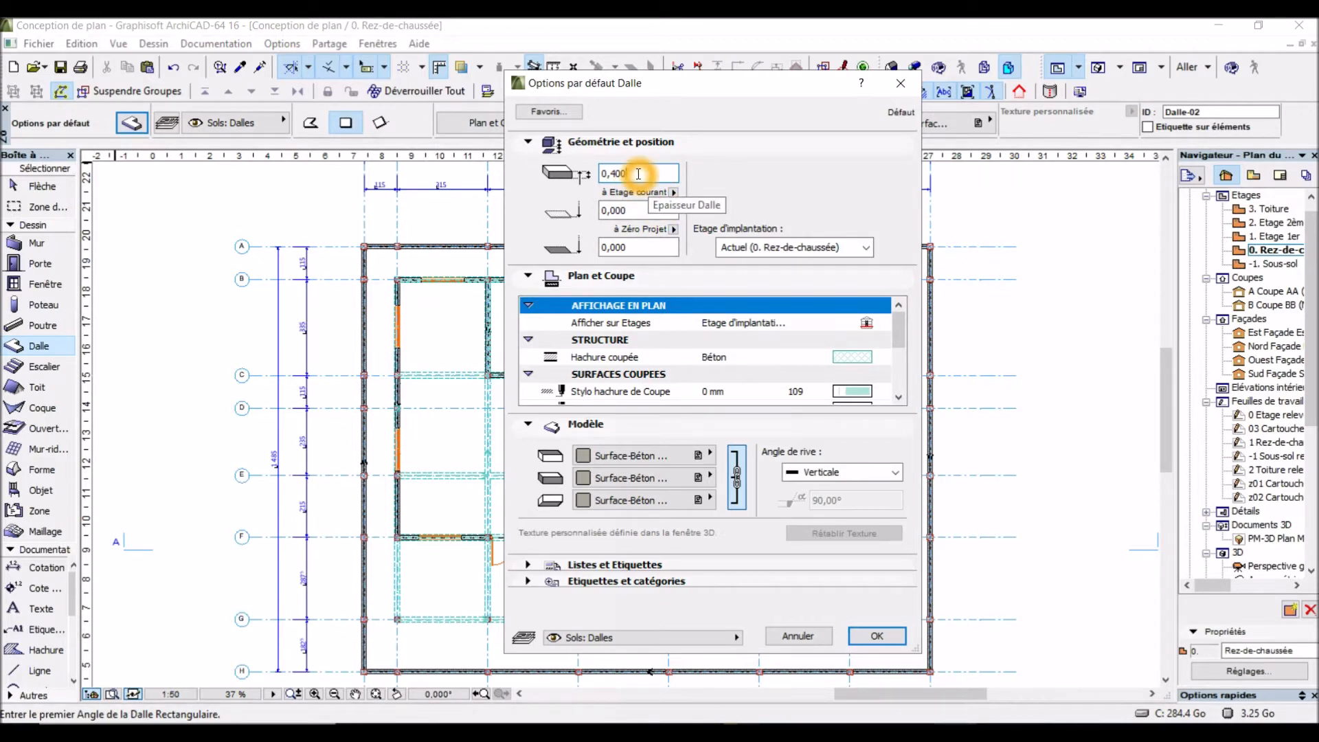
pyautogui.click(700, 255)
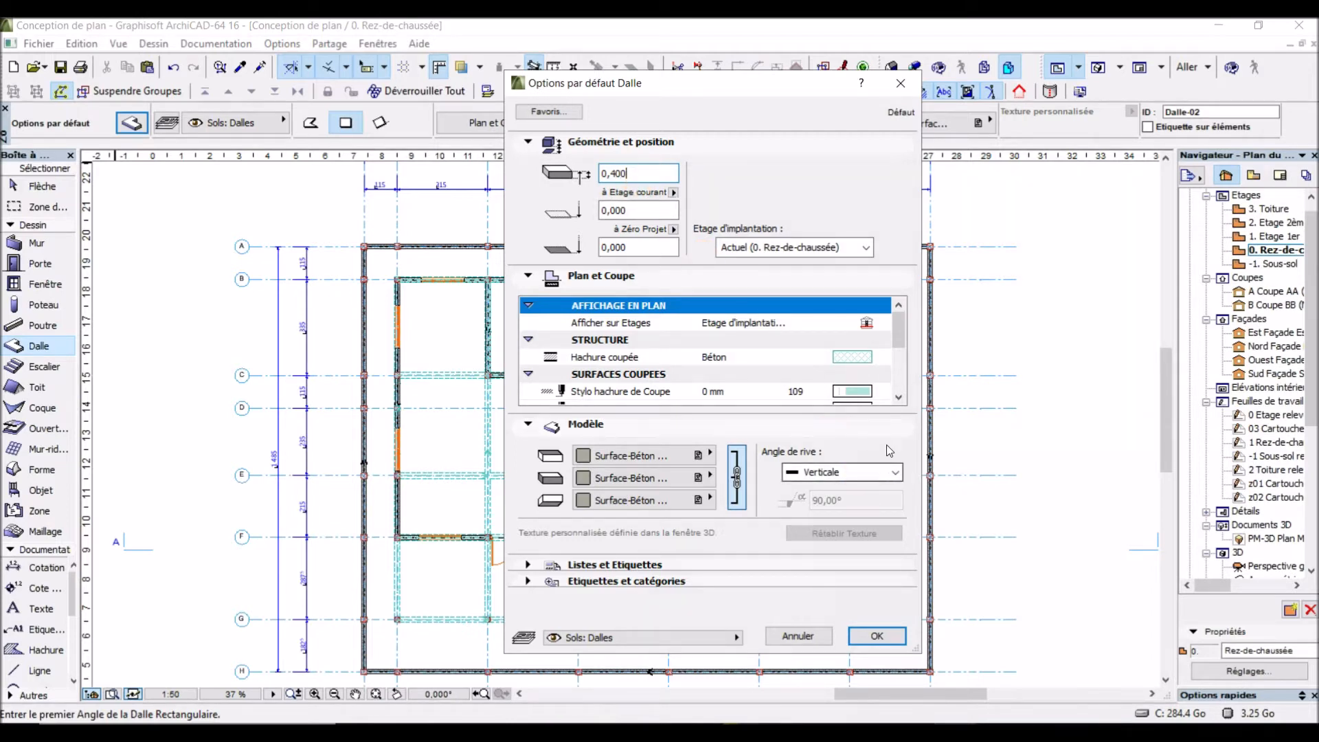
pyautogui.click(900, 386)
pyautogui.click(766, 280)
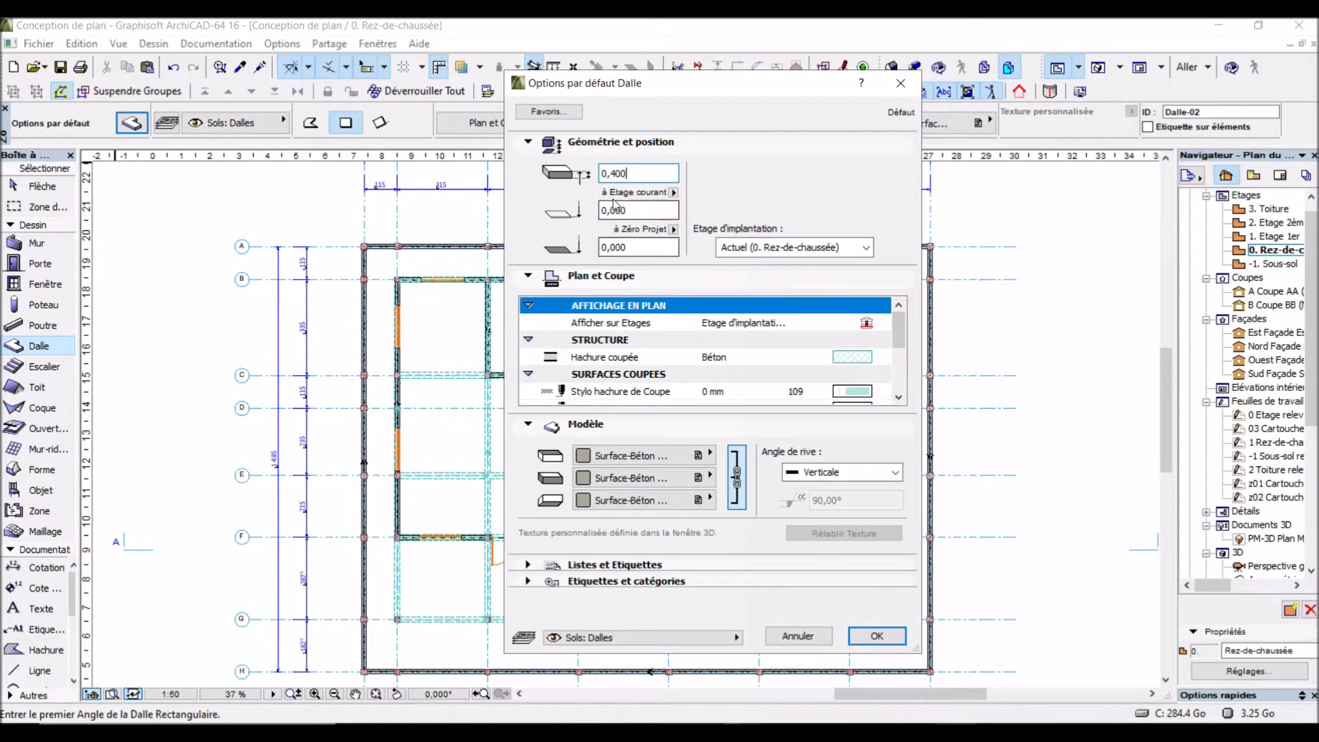
pyautogui.click(650, 173)
# Step: Assign the material Surface-Béton foncé to all slab faces and apply the default slab settings
pyautogui.click(735, 368)
pyautogui.moveTo(902, 347); pyautogui.dragTo(885, 393)
pyautogui.click(720, 448)
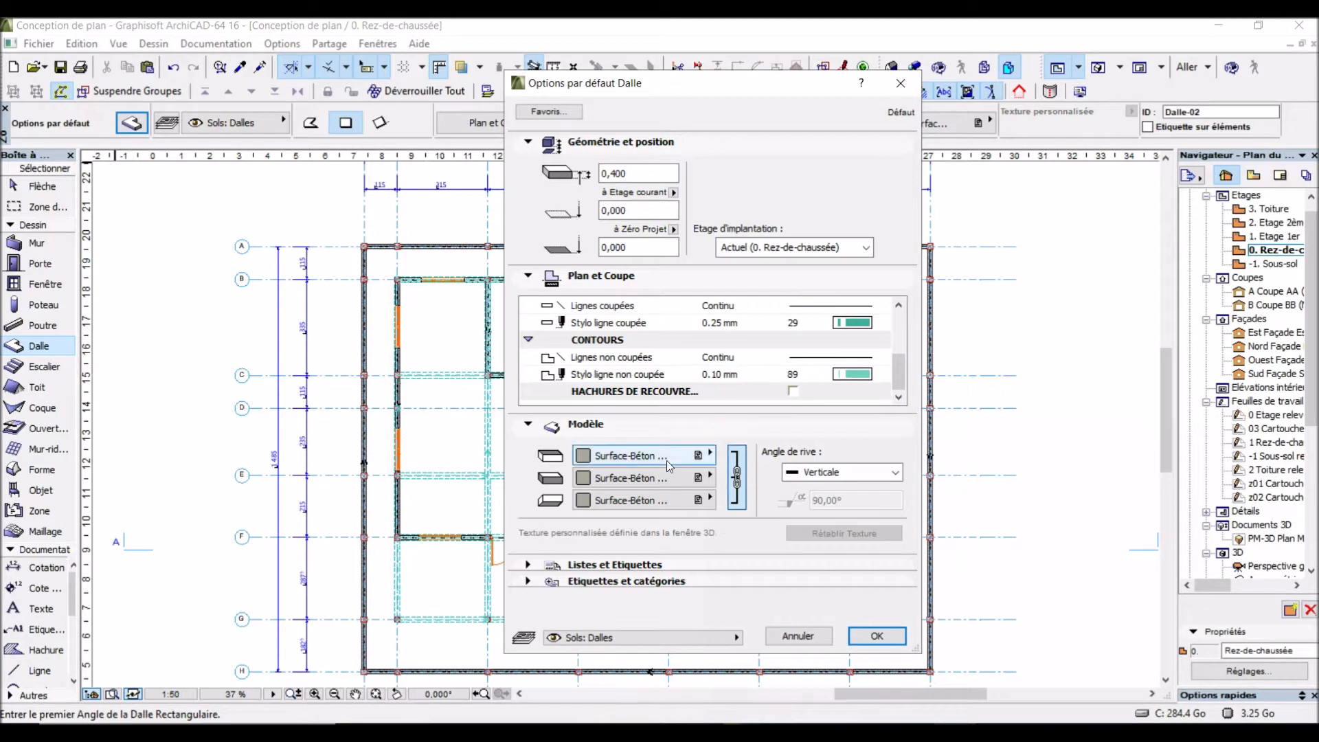
pyautogui.click(709, 454)
pyautogui.click(870, 434)
pyautogui.click(975, 374)
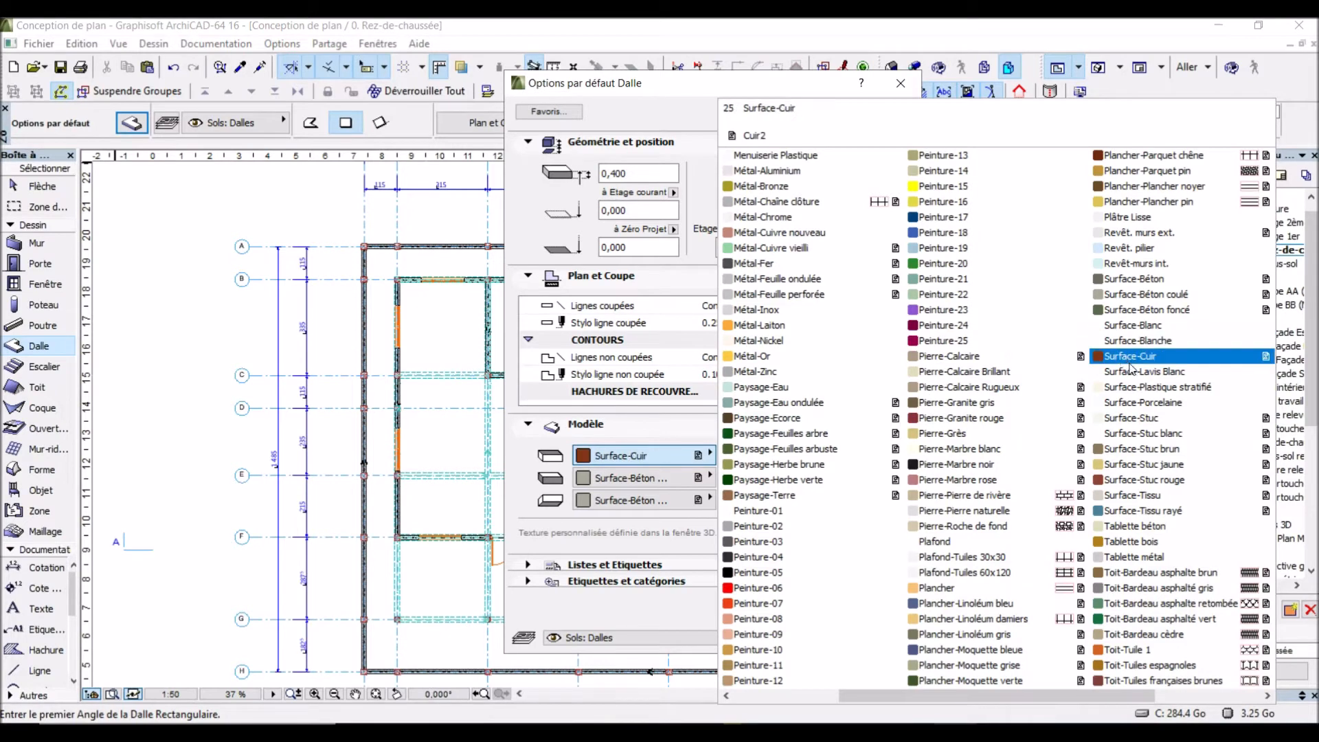
pyautogui.click(1169, 310)
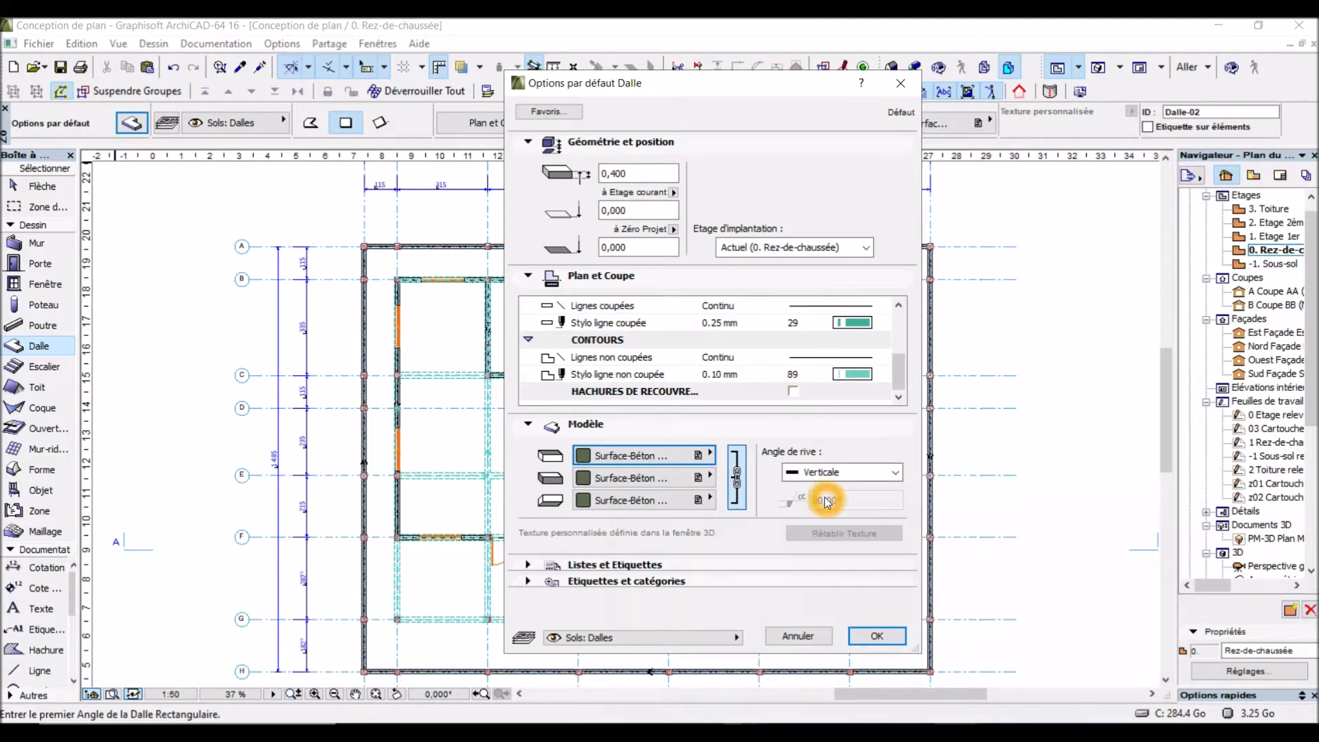
pyautogui.click(867, 637)
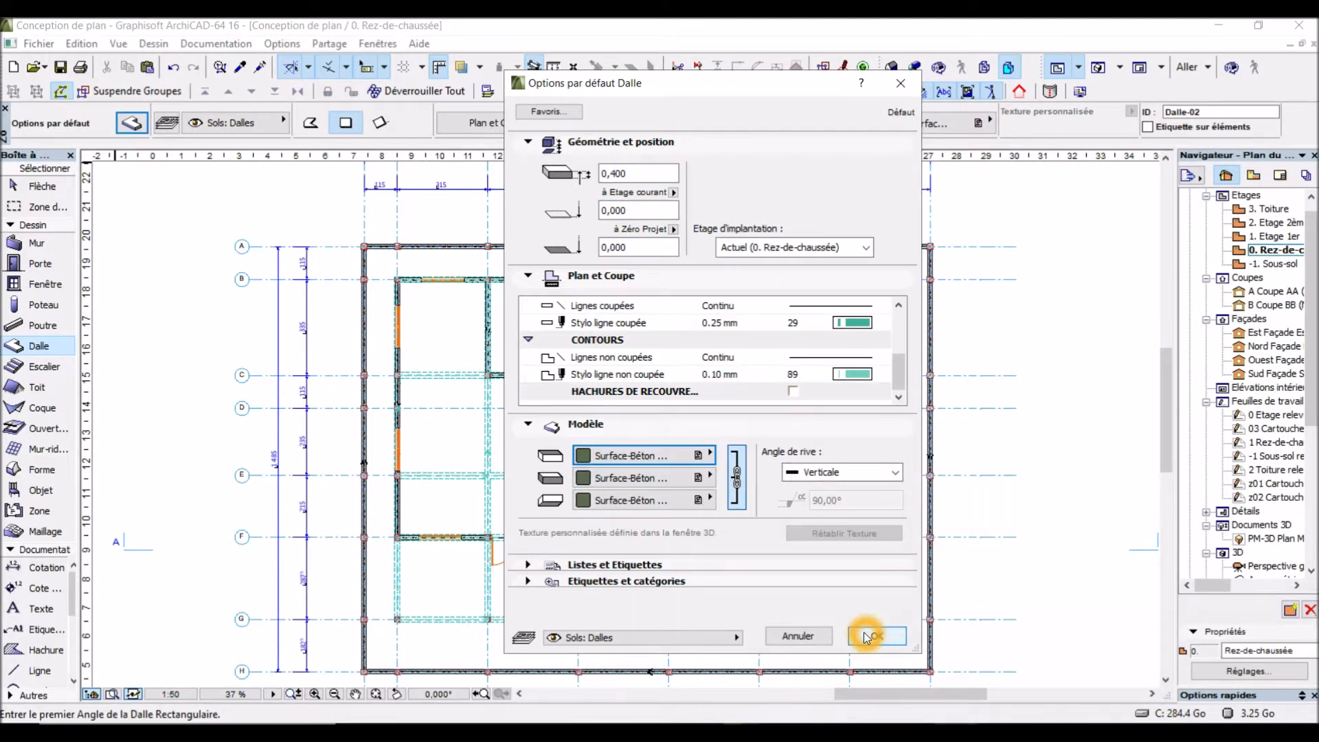
pyautogui.click(867, 637)
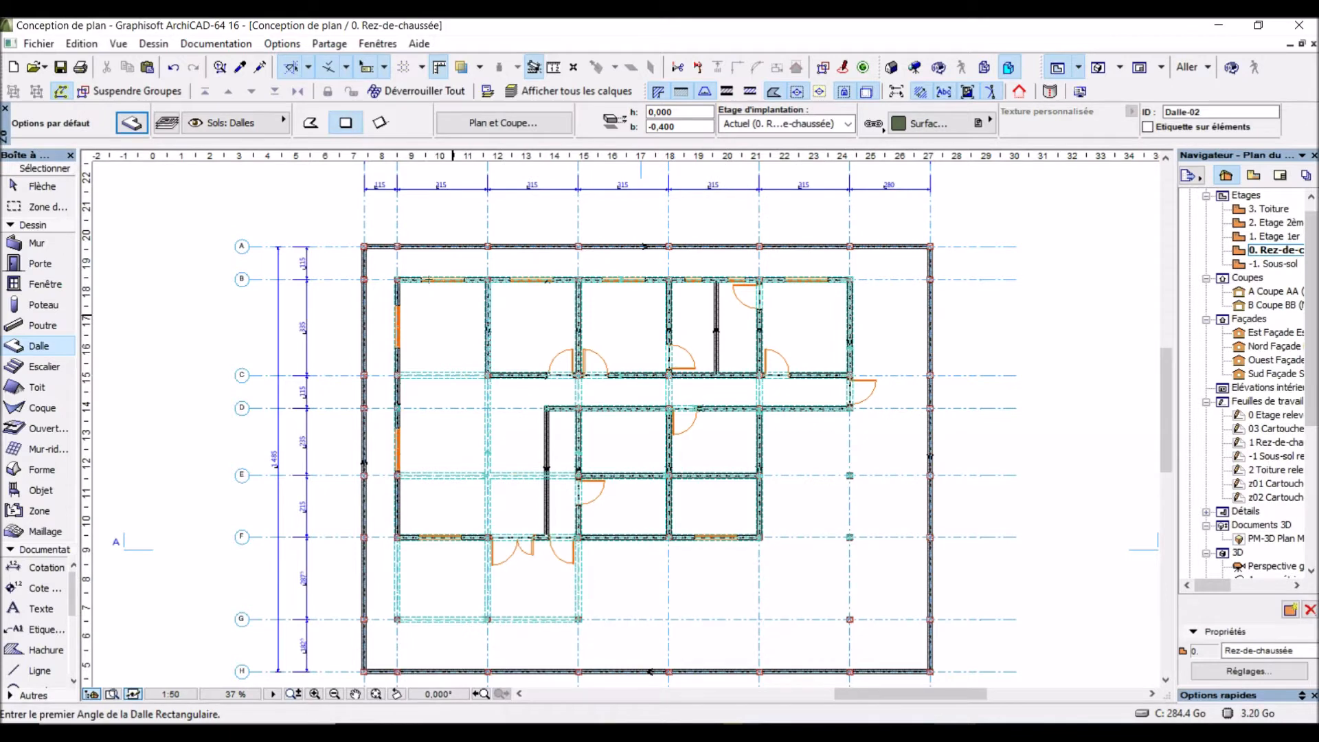
# Step: Draw a rectangular slab about 15.75 by 4.50 m from the house's upper-left corner column on axis B to its rightmost column on axis D
pyautogui.click(316, 128)
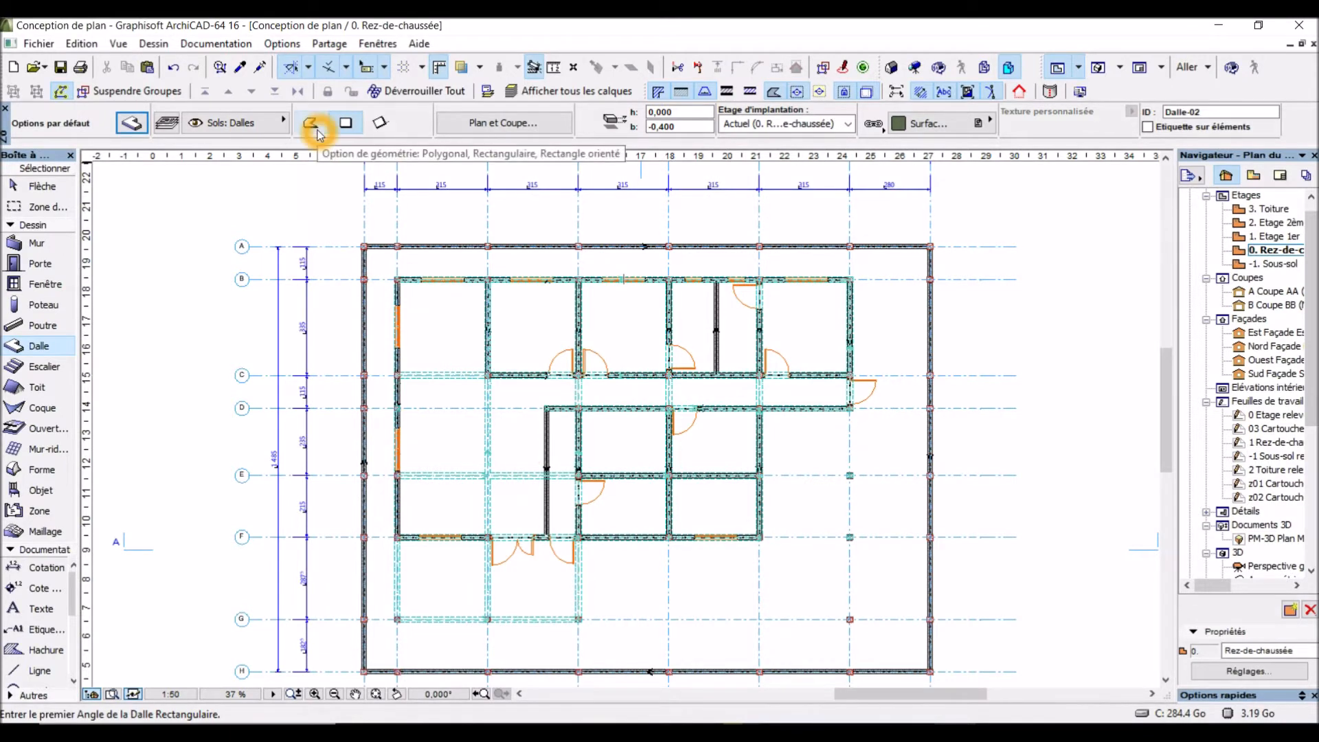
pyautogui.click(348, 124)
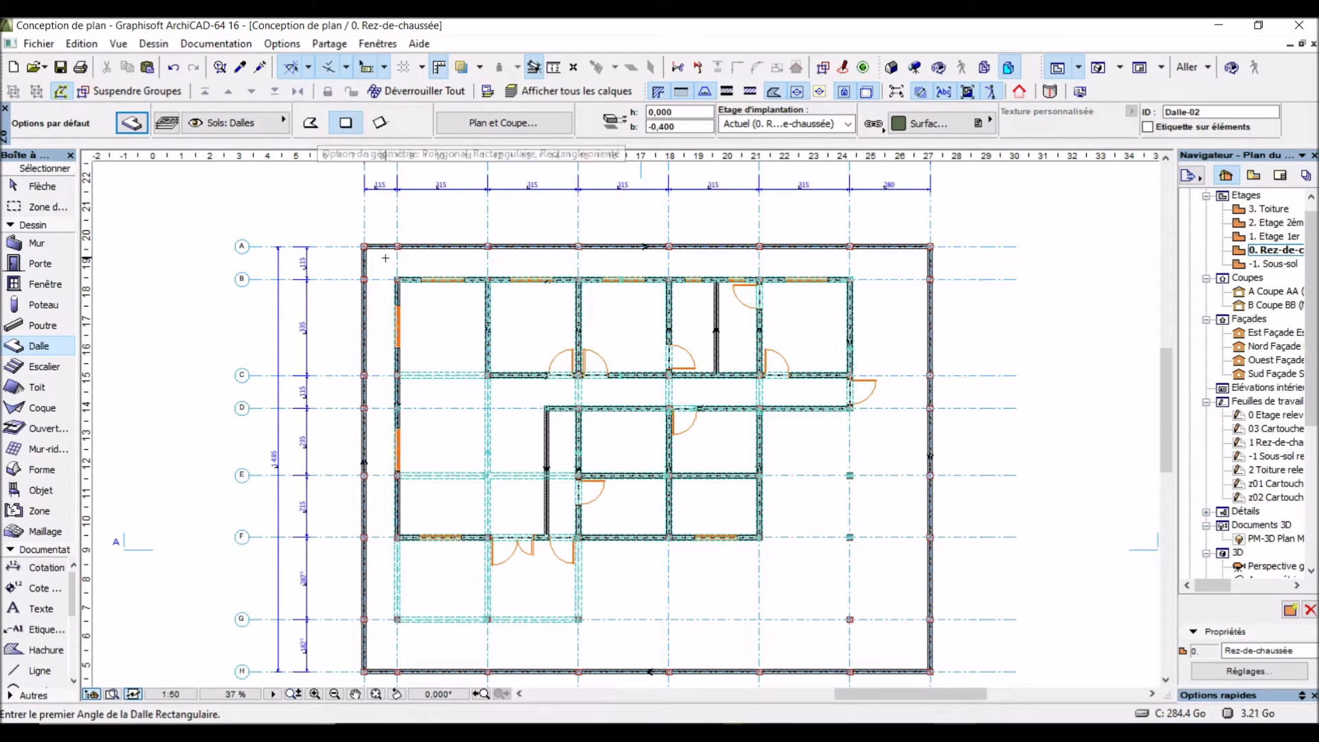
pyautogui.click(397, 279)
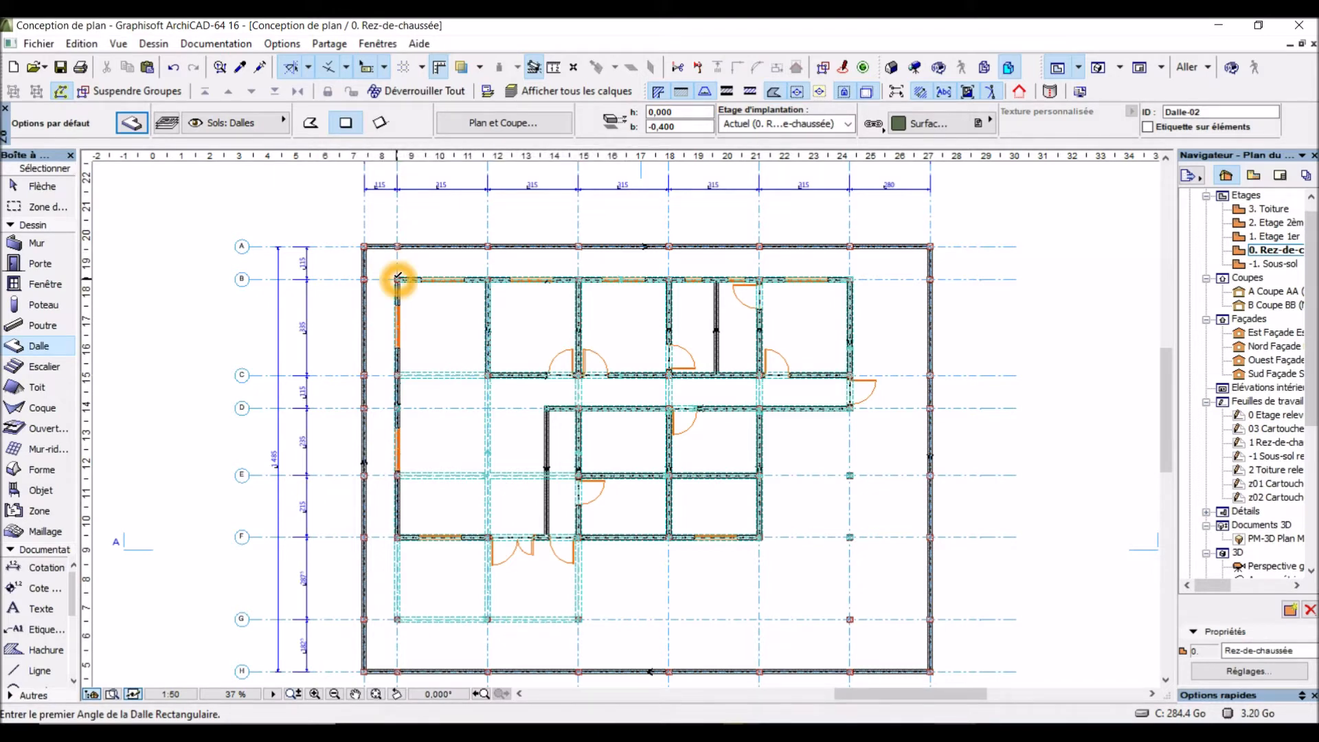
pyautogui.scroll(4, 397, 279)
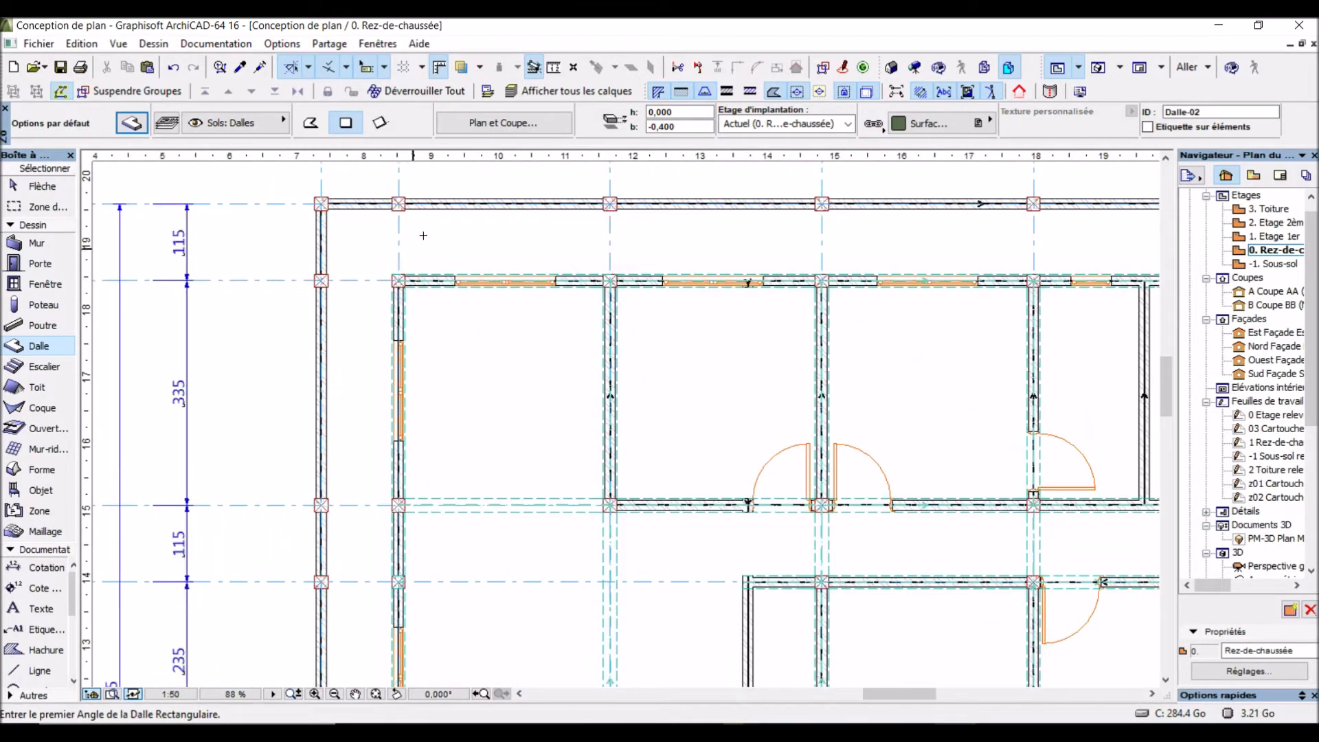
pyautogui.click(398, 282)
pyautogui.scroll(3, 401, 292)
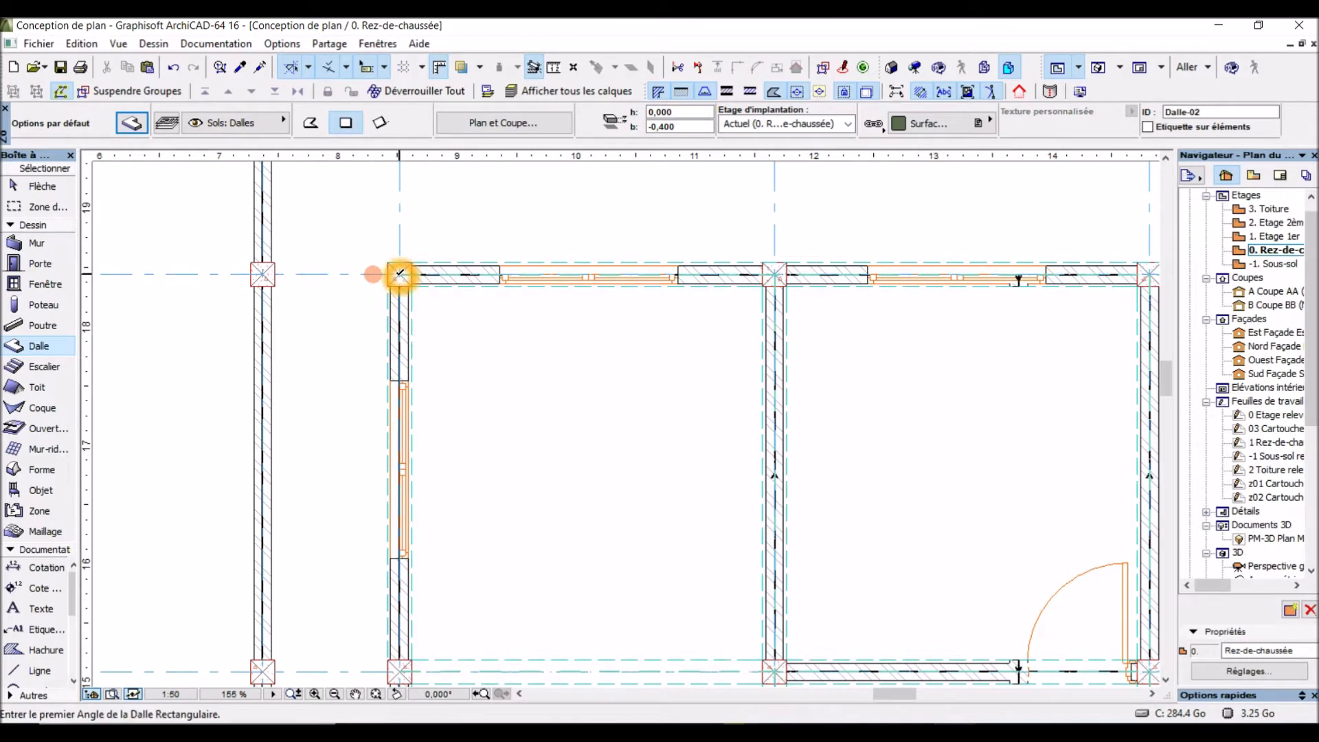
pyautogui.click(400, 274)
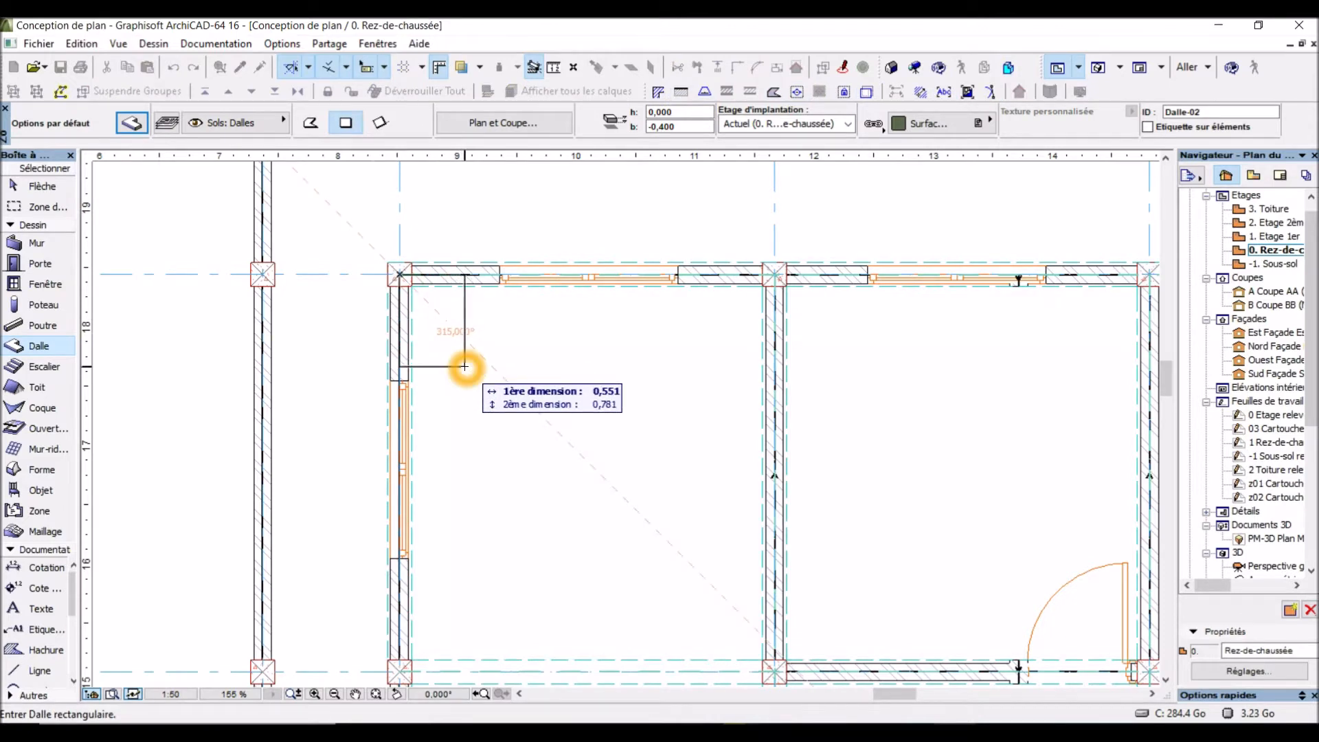
pyautogui.scroll(-6, 464, 367)
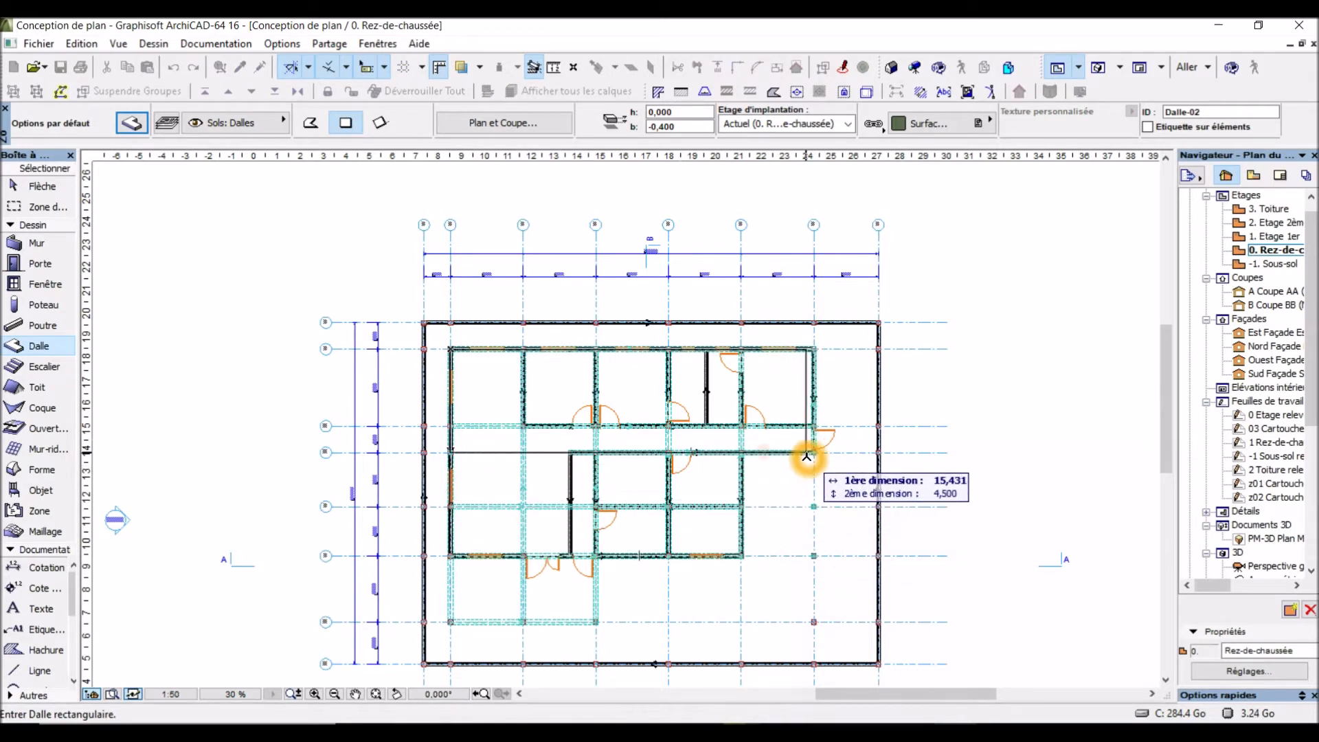
pyautogui.scroll(3, 807, 457)
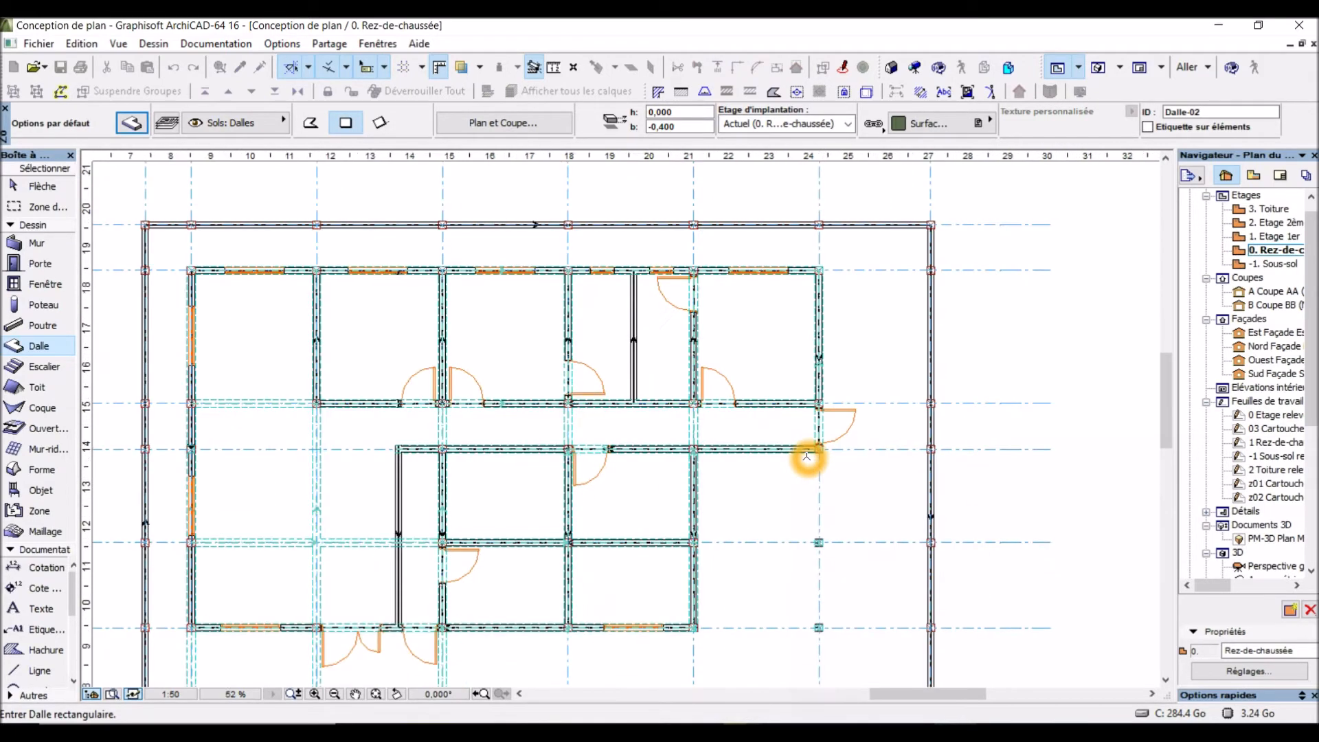
pyautogui.scroll(2, 813, 452)
pyautogui.scroll(2, 813, 452)
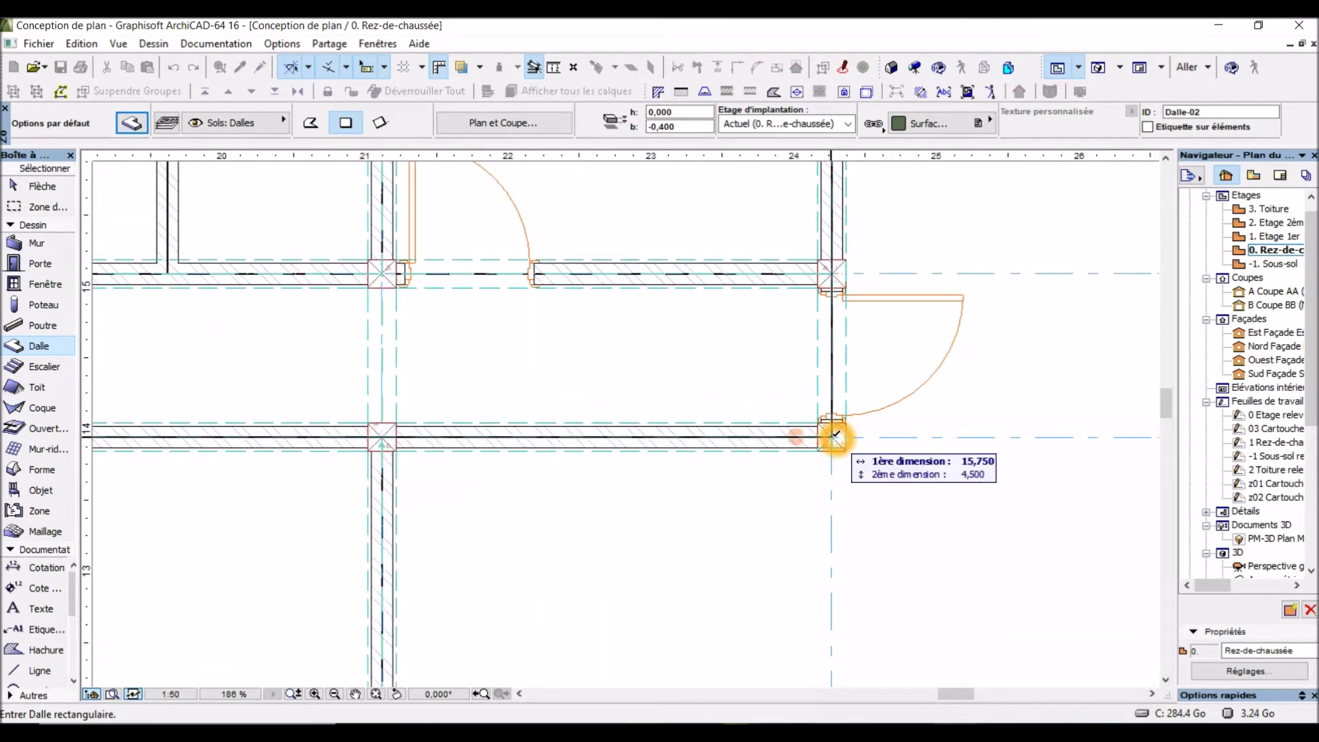
pyautogui.scroll(2, 835, 435)
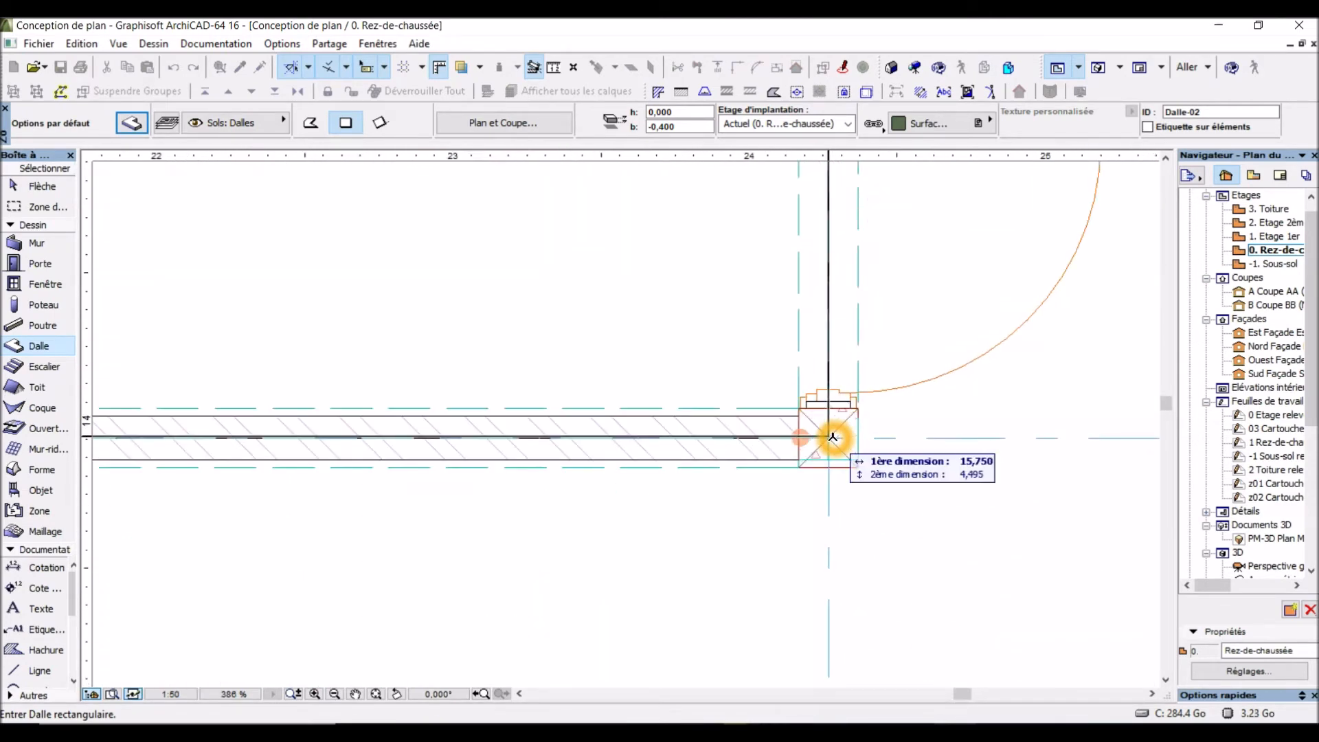
pyautogui.click(831, 434)
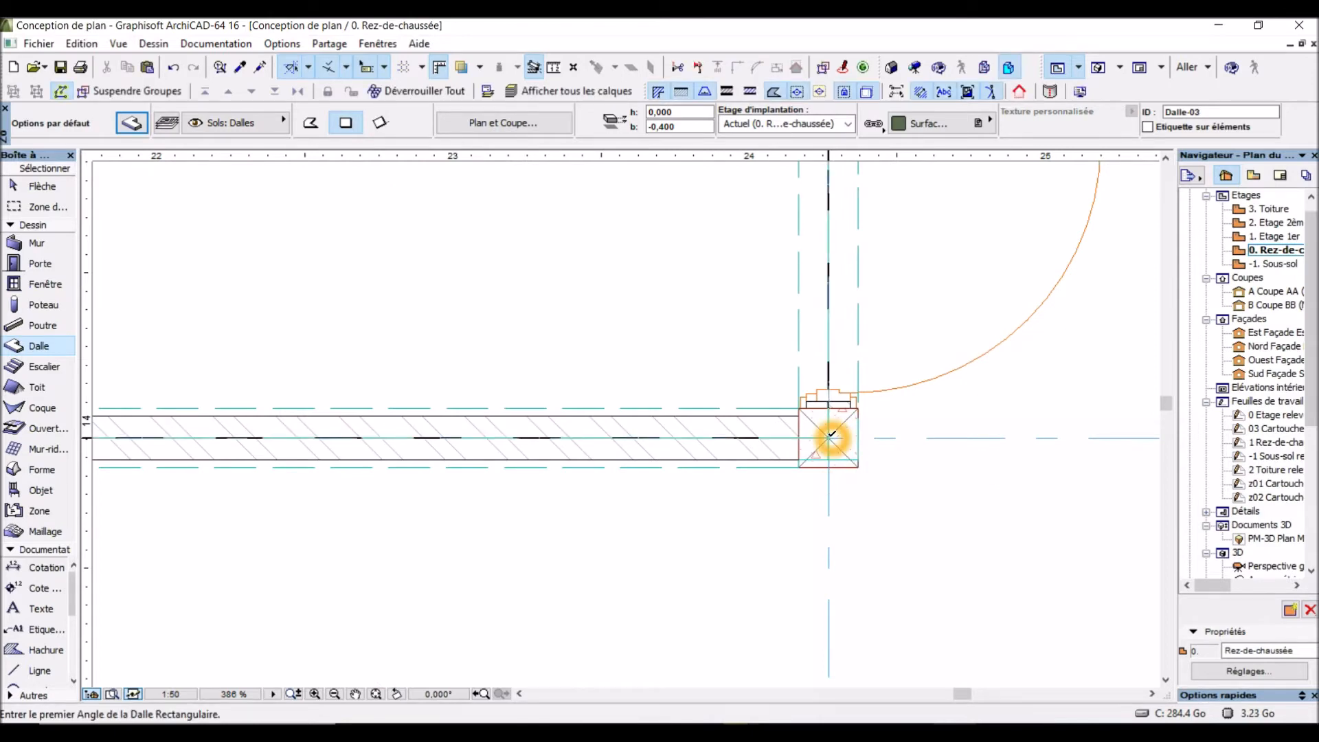
# Step: Select the rectangular slab covering the upper row of rooms and the corridor
pyautogui.scroll(-5, 830, 437)
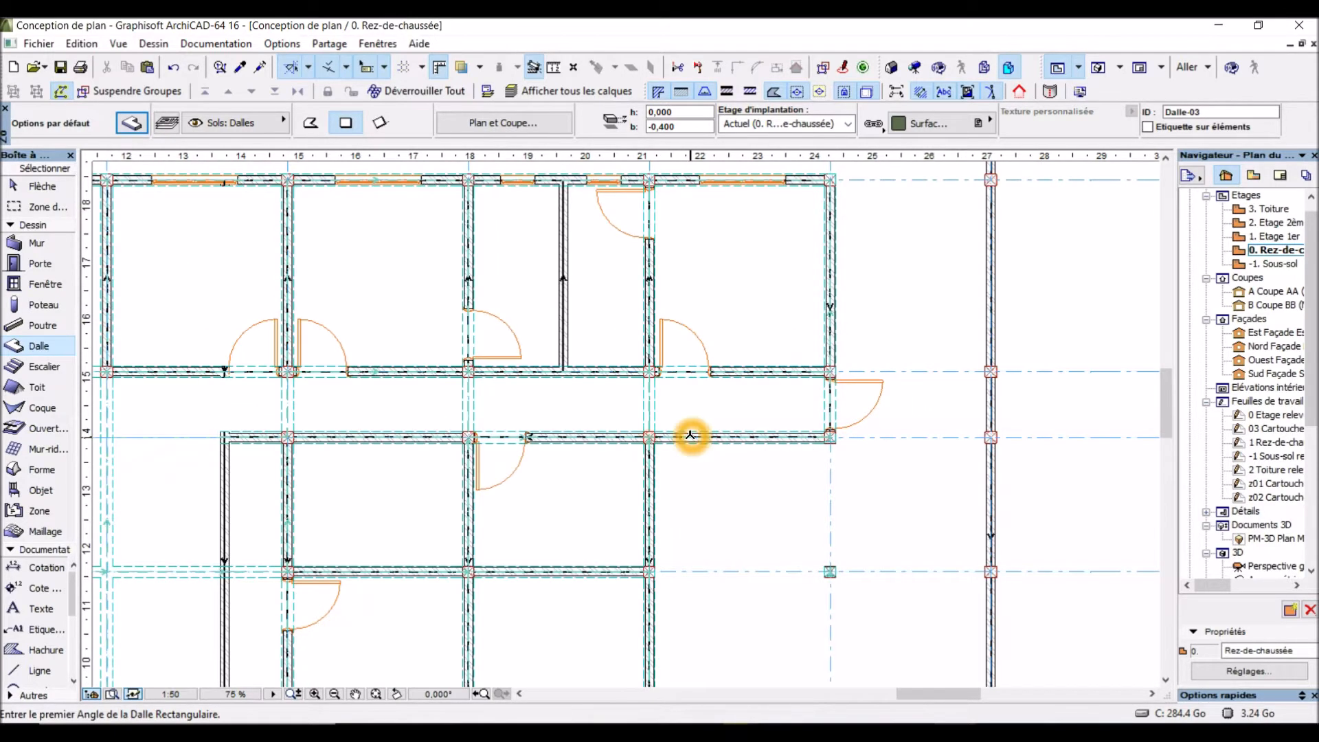
pyautogui.scroll(-1, 591, 386)
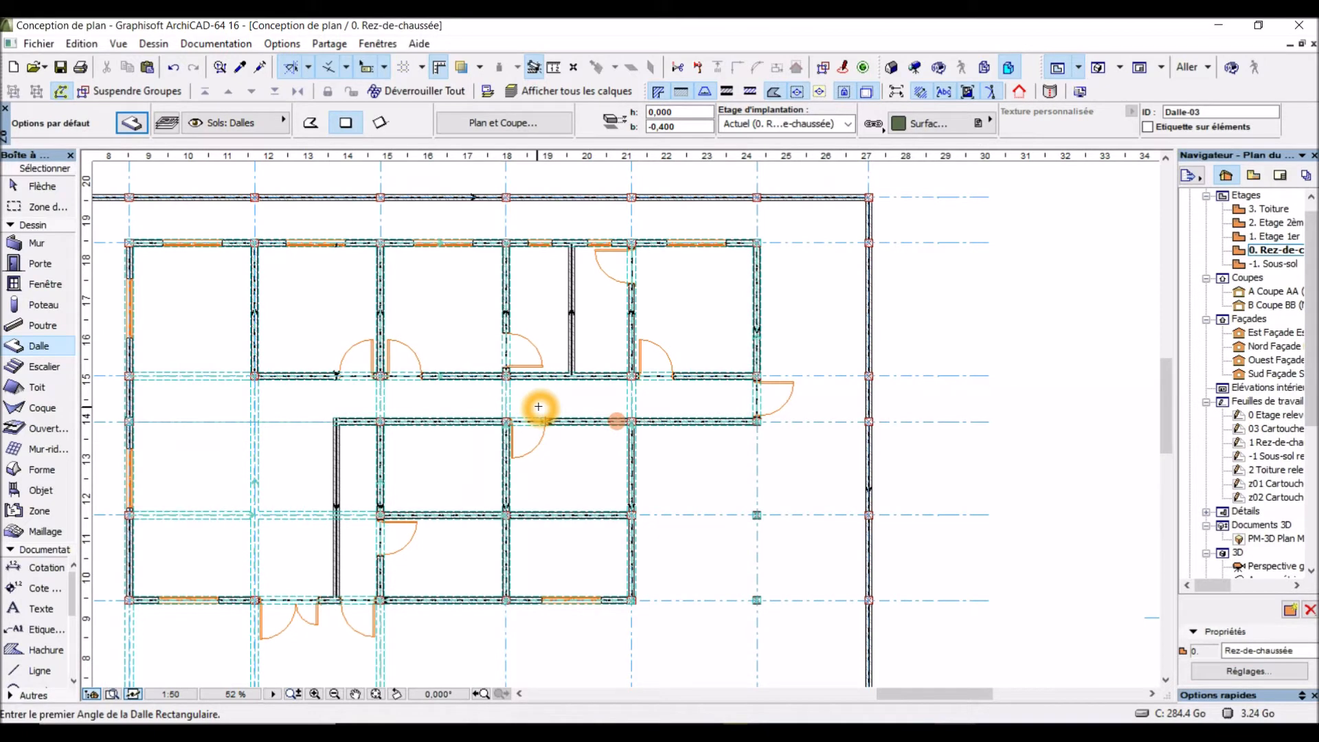
pyautogui.click(42, 185)
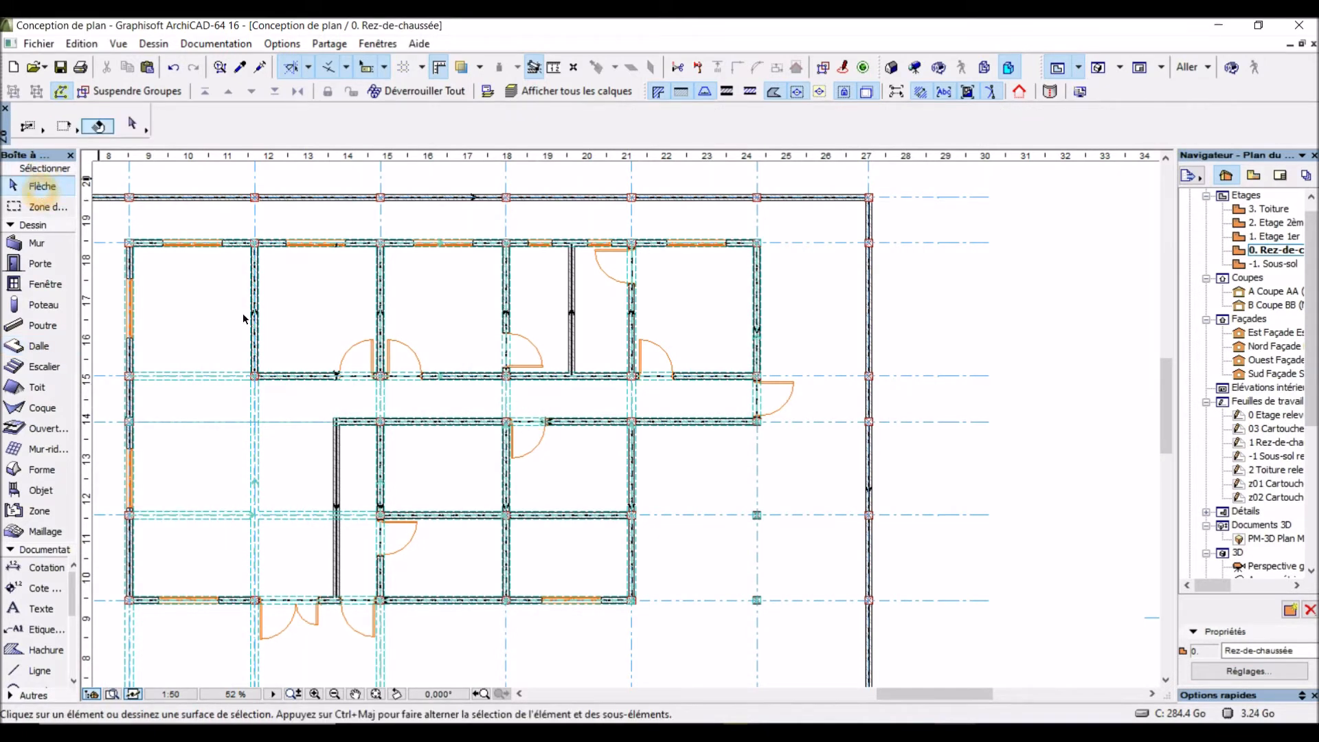
pyautogui.click(193, 327)
pyautogui.click(194, 327)
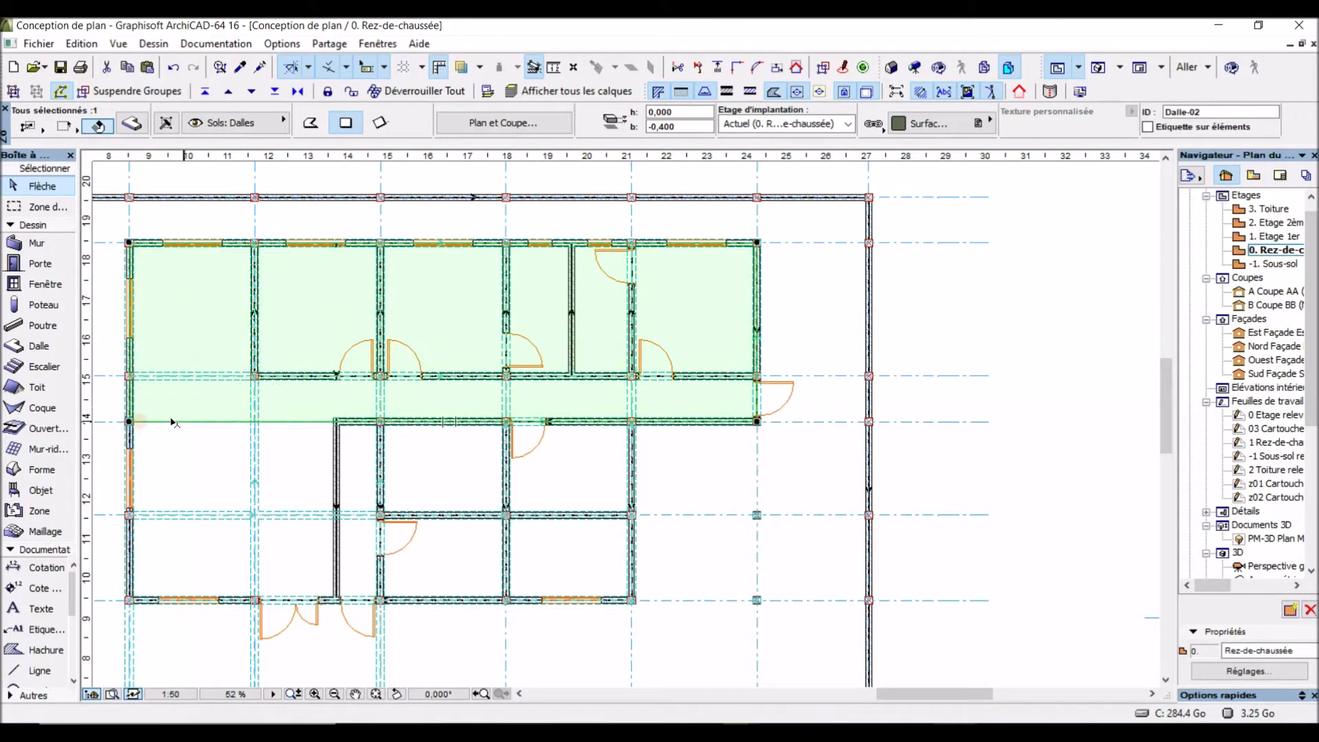
pyautogui.click(327, 426)
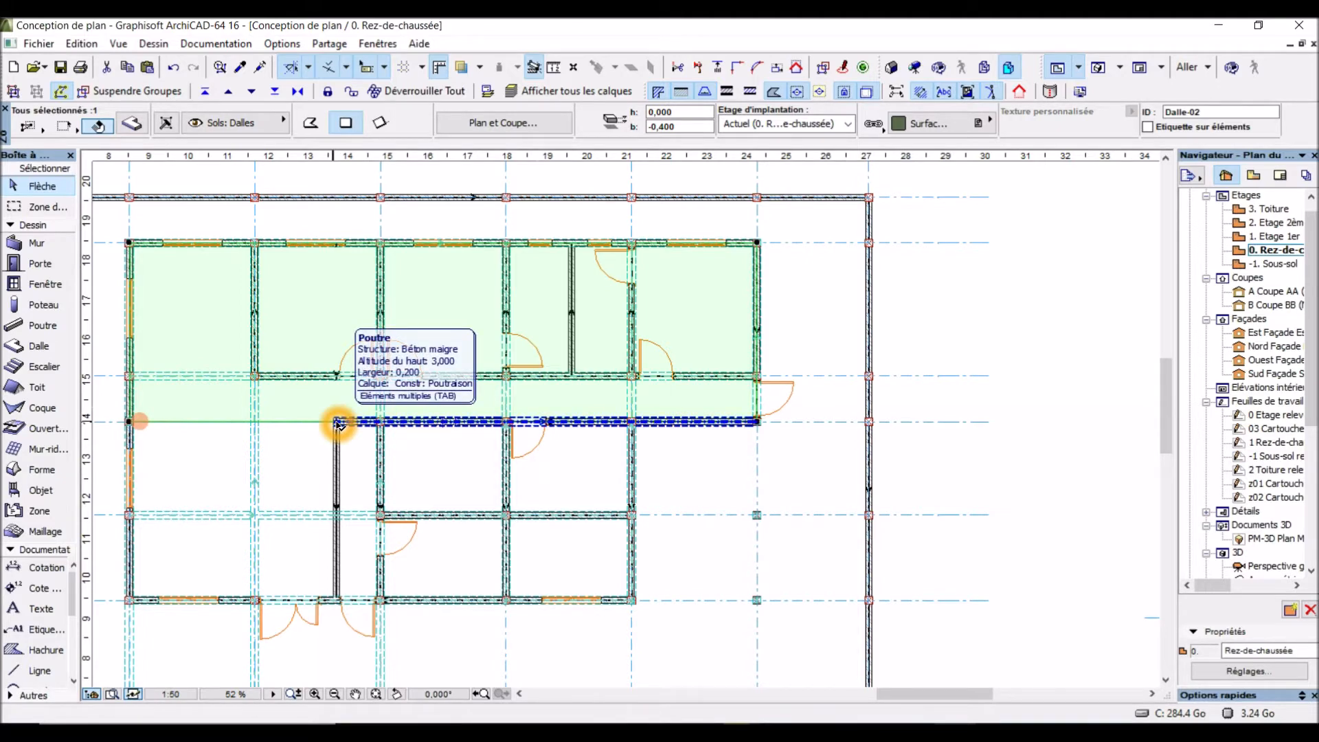
# Step: Insert a new node in the slab's lower edge at the outer face of the vertical partition wall beside the entrance
pyautogui.scroll(2, 339, 426)
pyautogui.scroll(3, 339, 427)
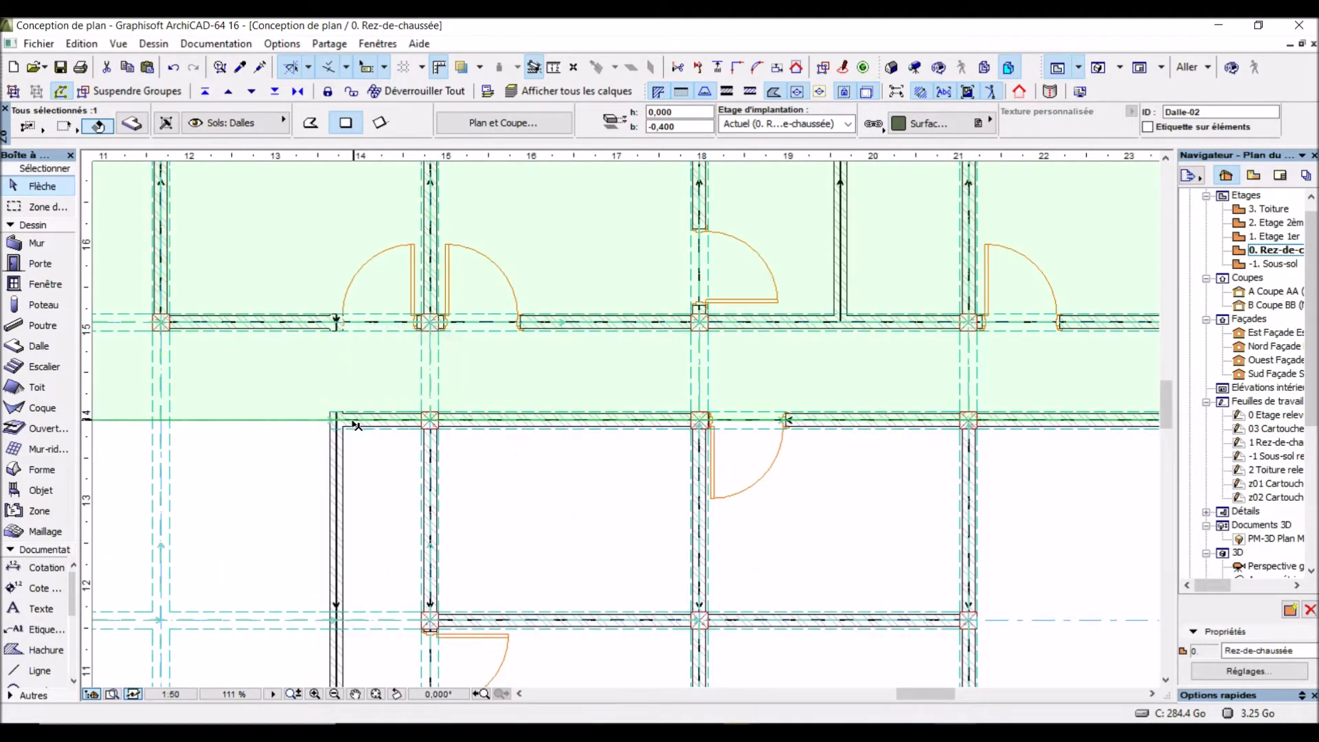
pyautogui.click(314, 418)
pyautogui.scroll(4, 368, 417)
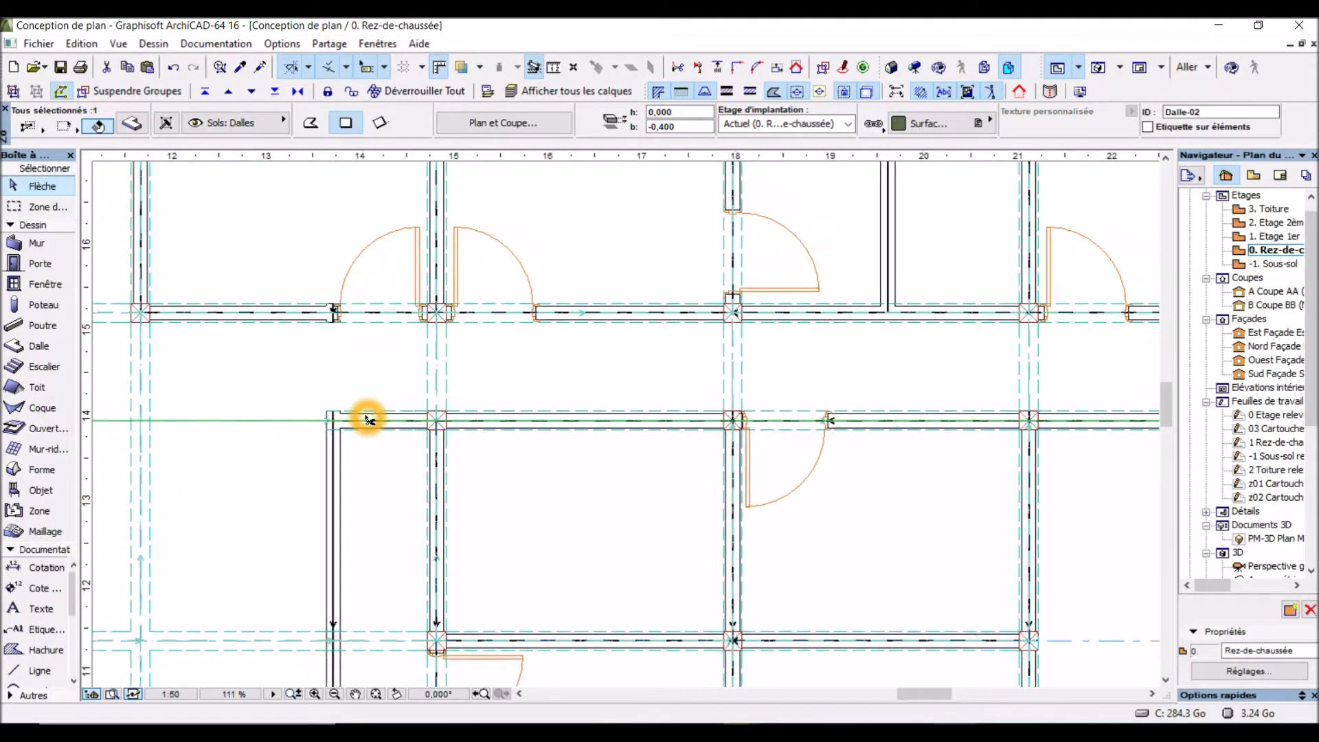
pyautogui.click(271, 427)
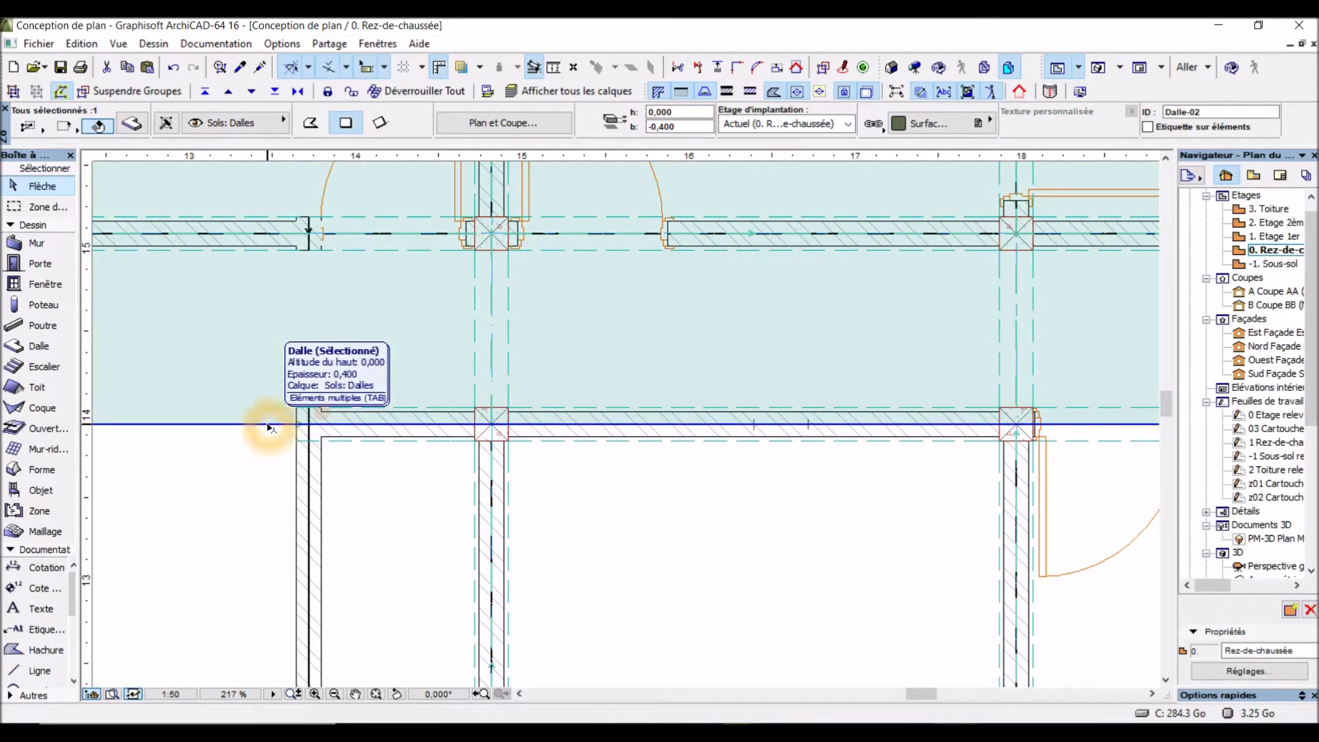
pyautogui.click(268, 427)
pyautogui.click(119, 152)
pyautogui.click(119, 152)
pyautogui.click(123, 154)
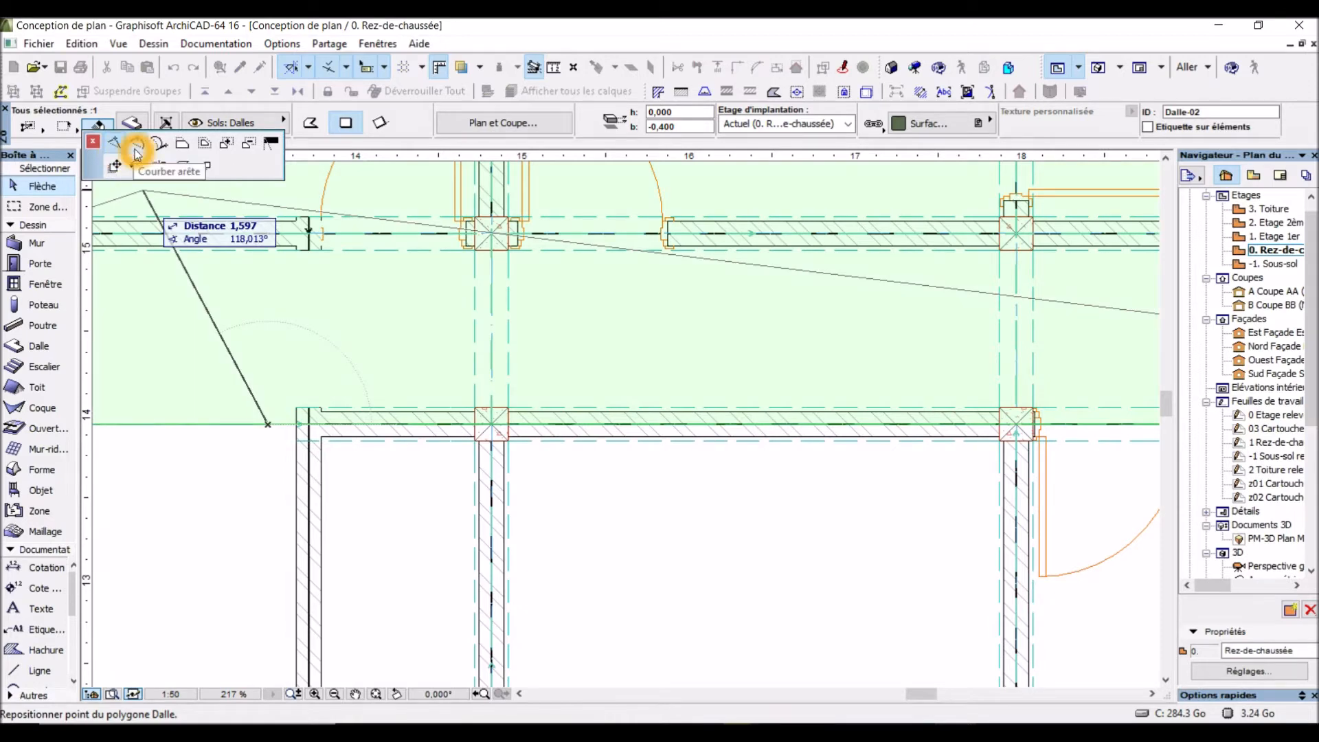
pyautogui.click(115, 145)
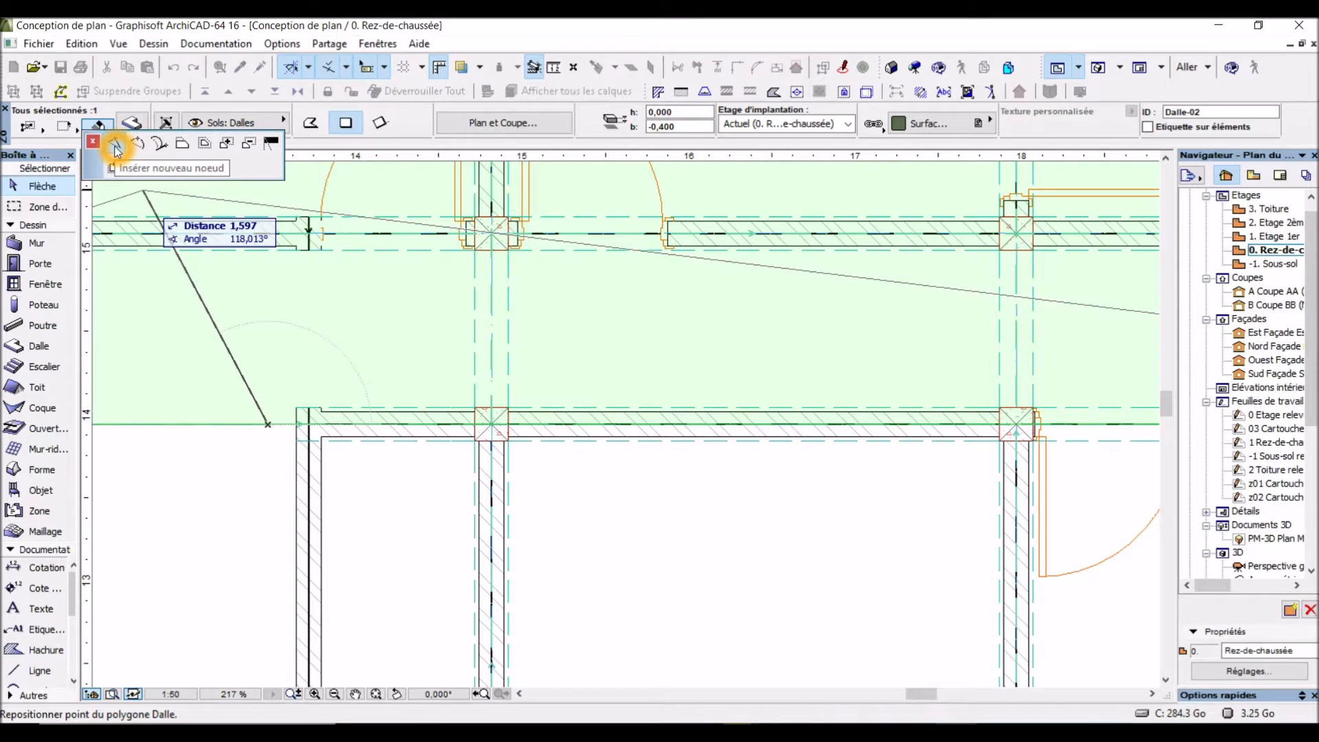
pyautogui.click(313, 430)
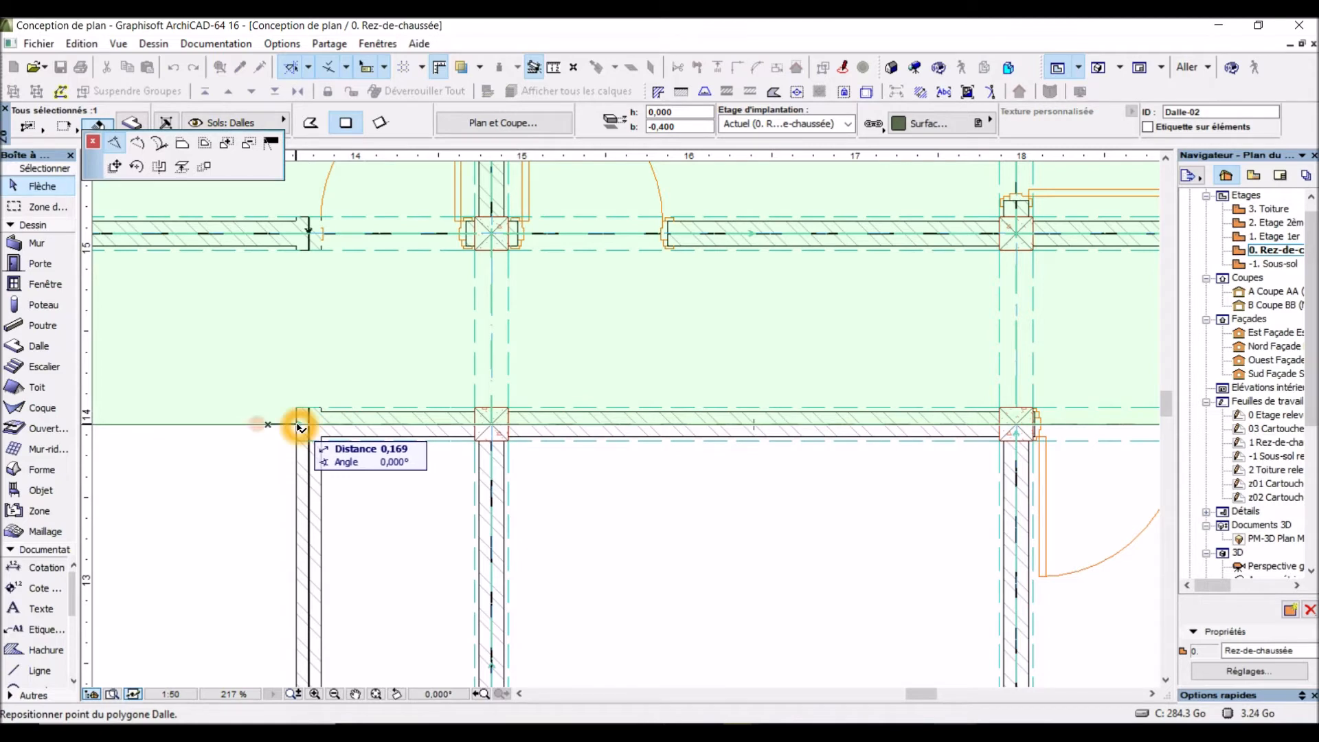
pyautogui.click(299, 427)
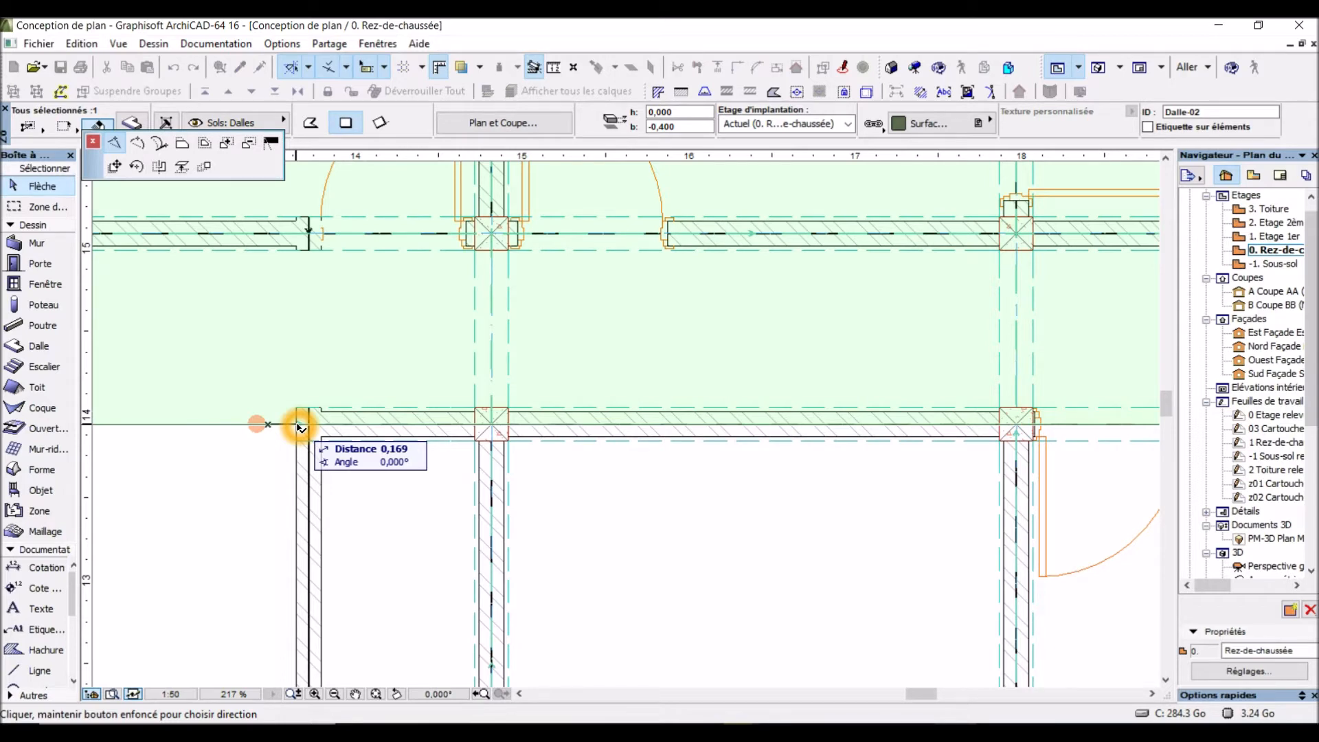
pyautogui.click(297, 424)
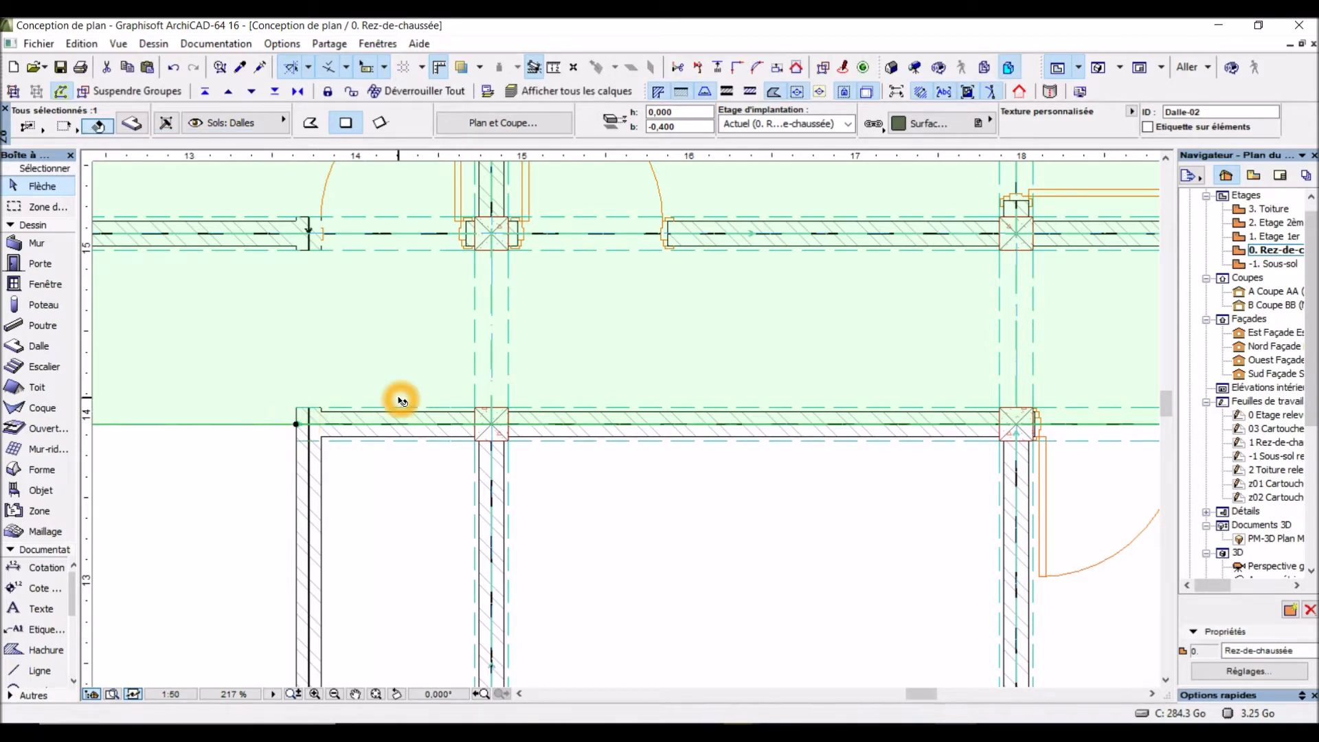
# Step: Offset the slab's lower edge segment left of the new node down about 4.58 m to the outer face of the house's front wall
pyautogui.scroll(-5, 401, 401)
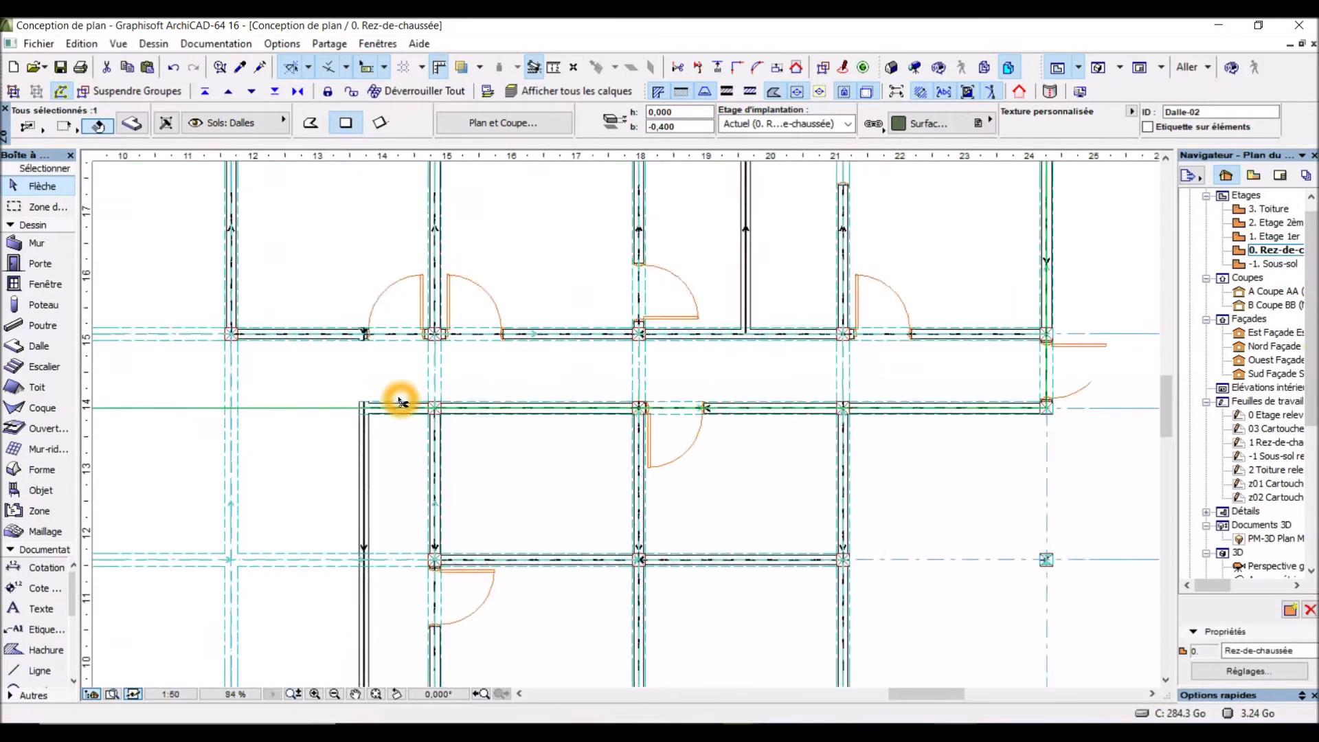
pyautogui.scroll(-2, 400, 400)
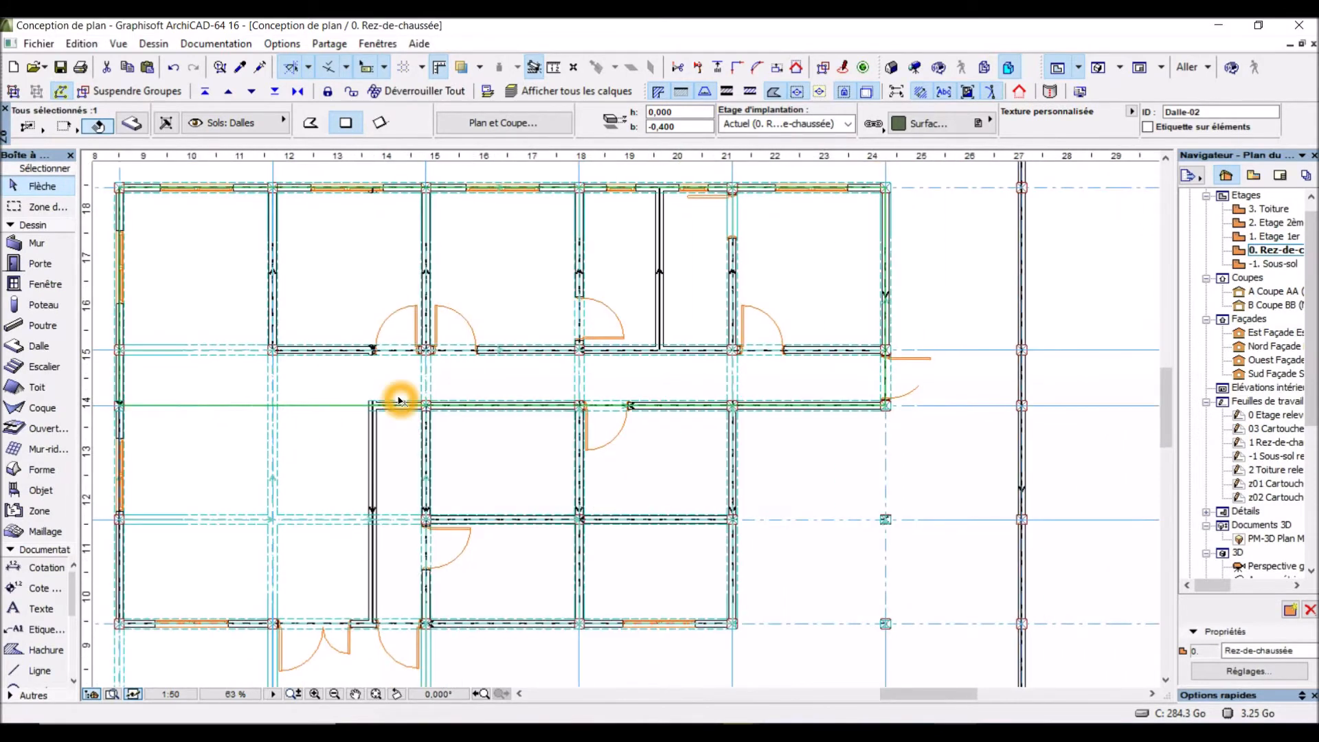
pyautogui.click(227, 408)
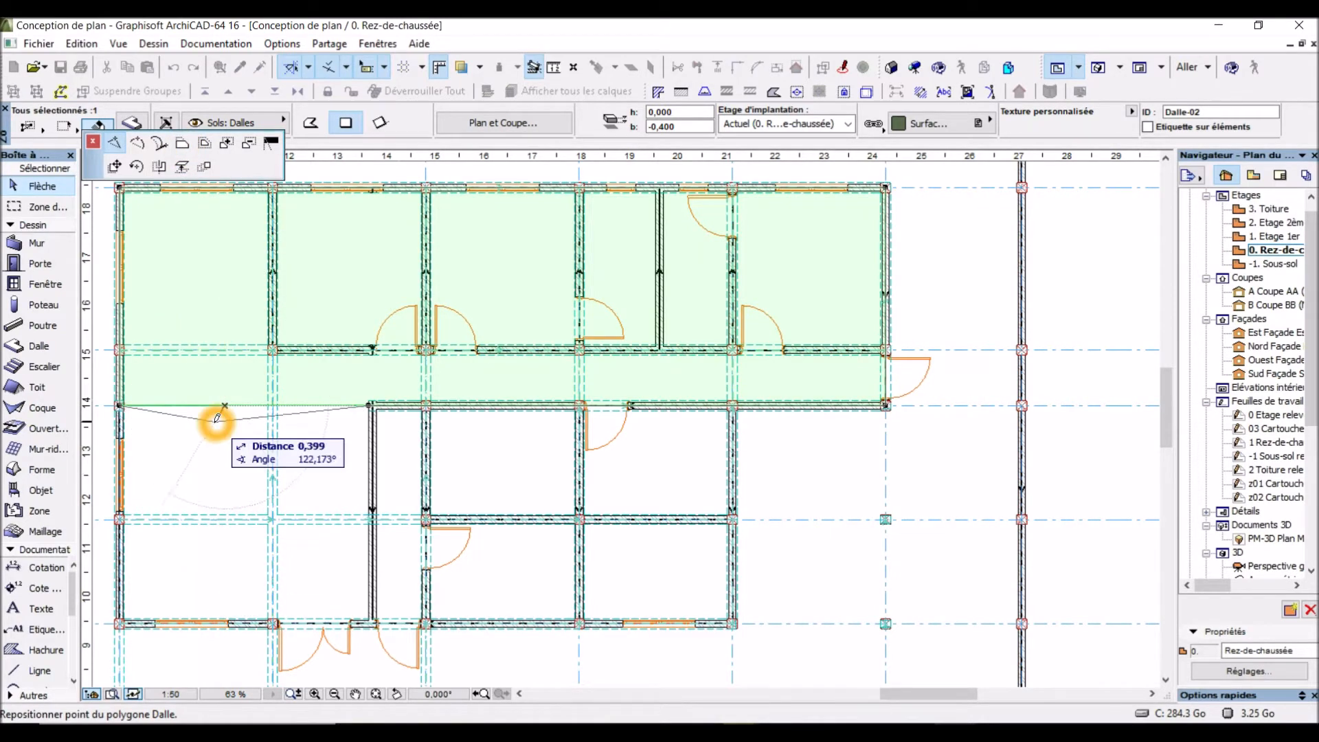
pyautogui.click(183, 146)
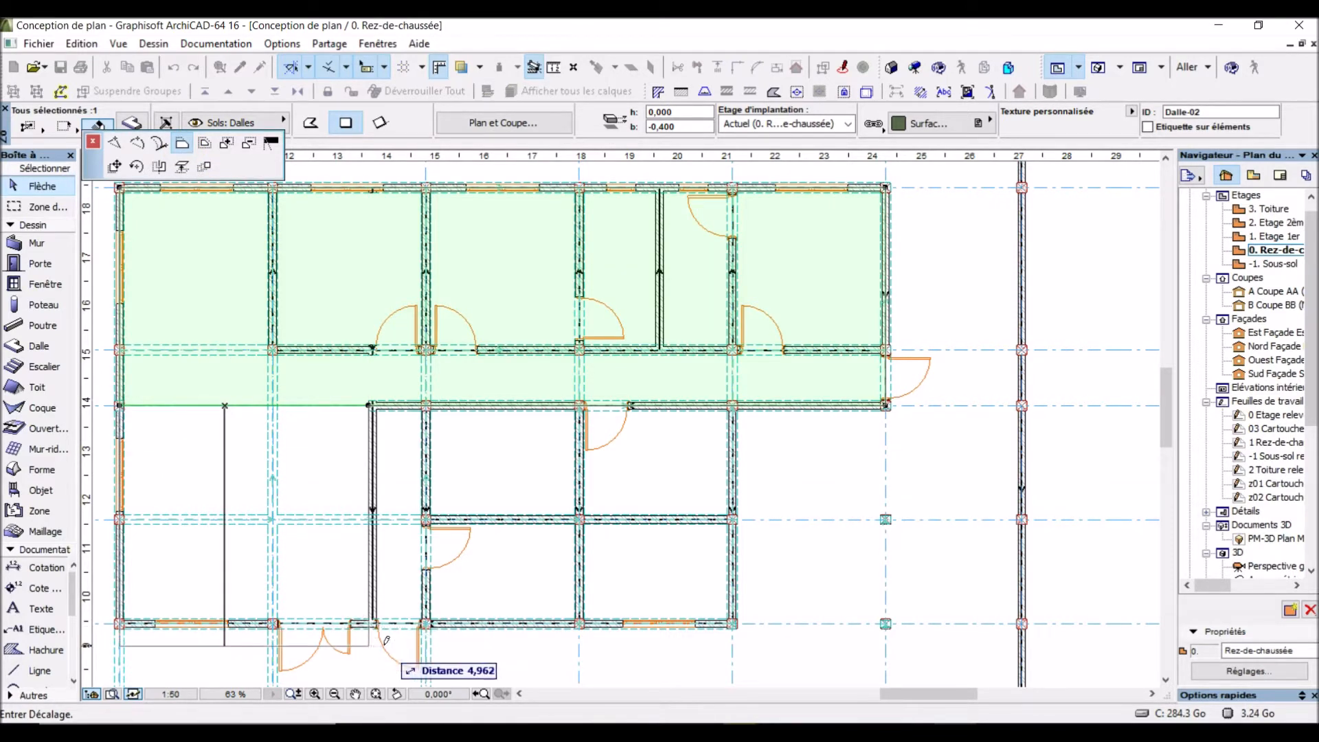
pyautogui.scroll(3, 382, 633)
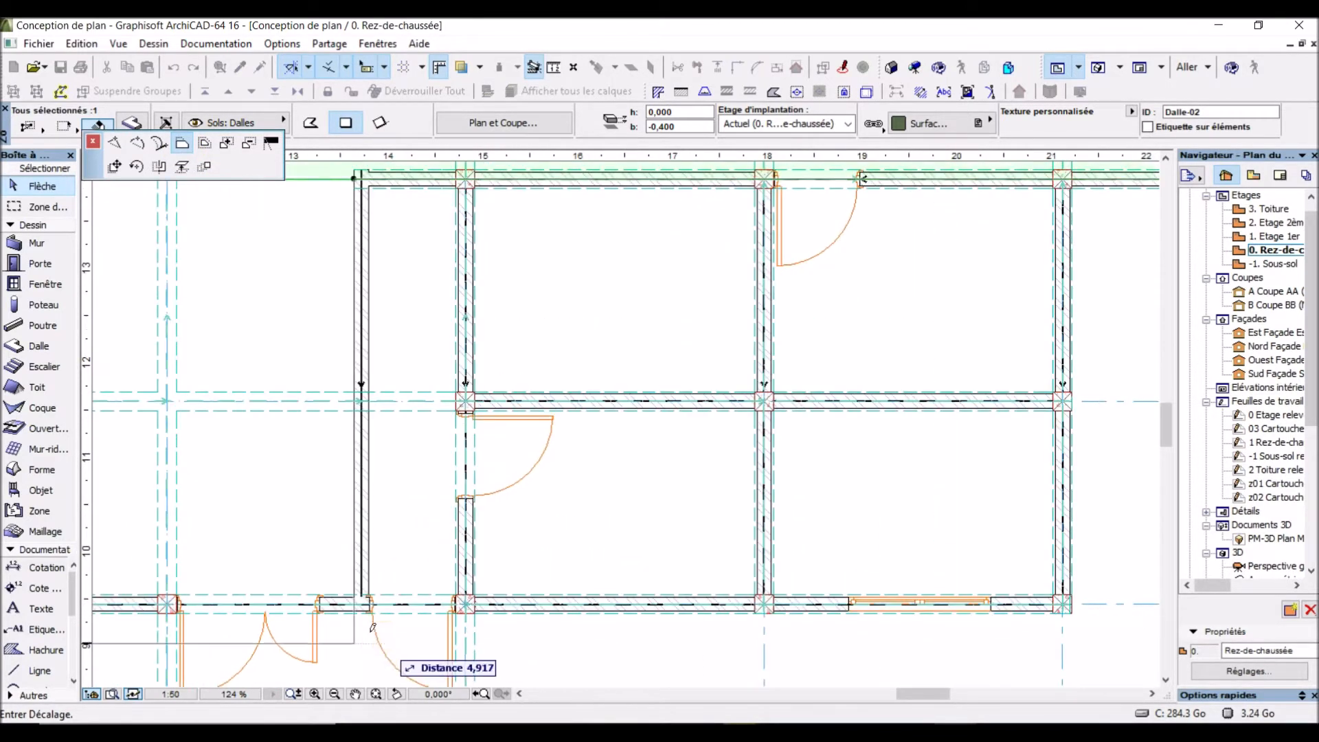
pyautogui.scroll(4, 370, 626)
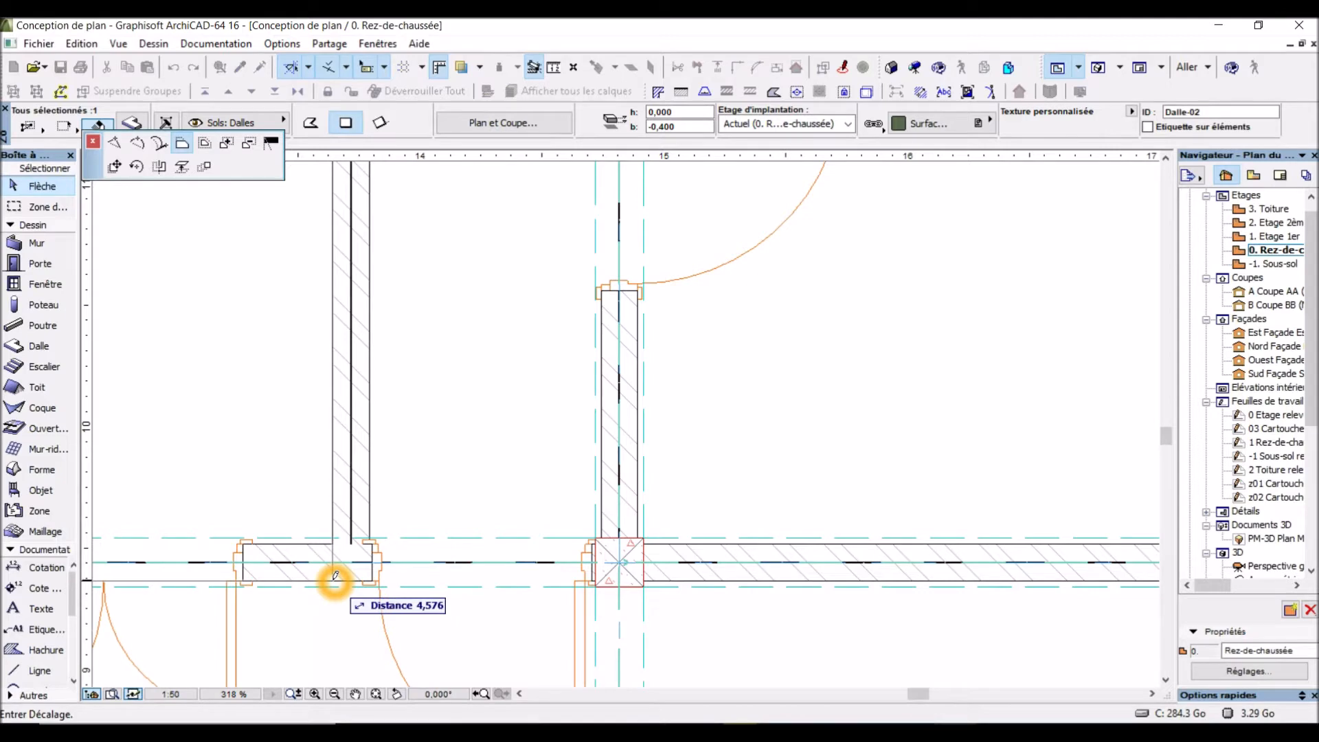
pyautogui.click(334, 576)
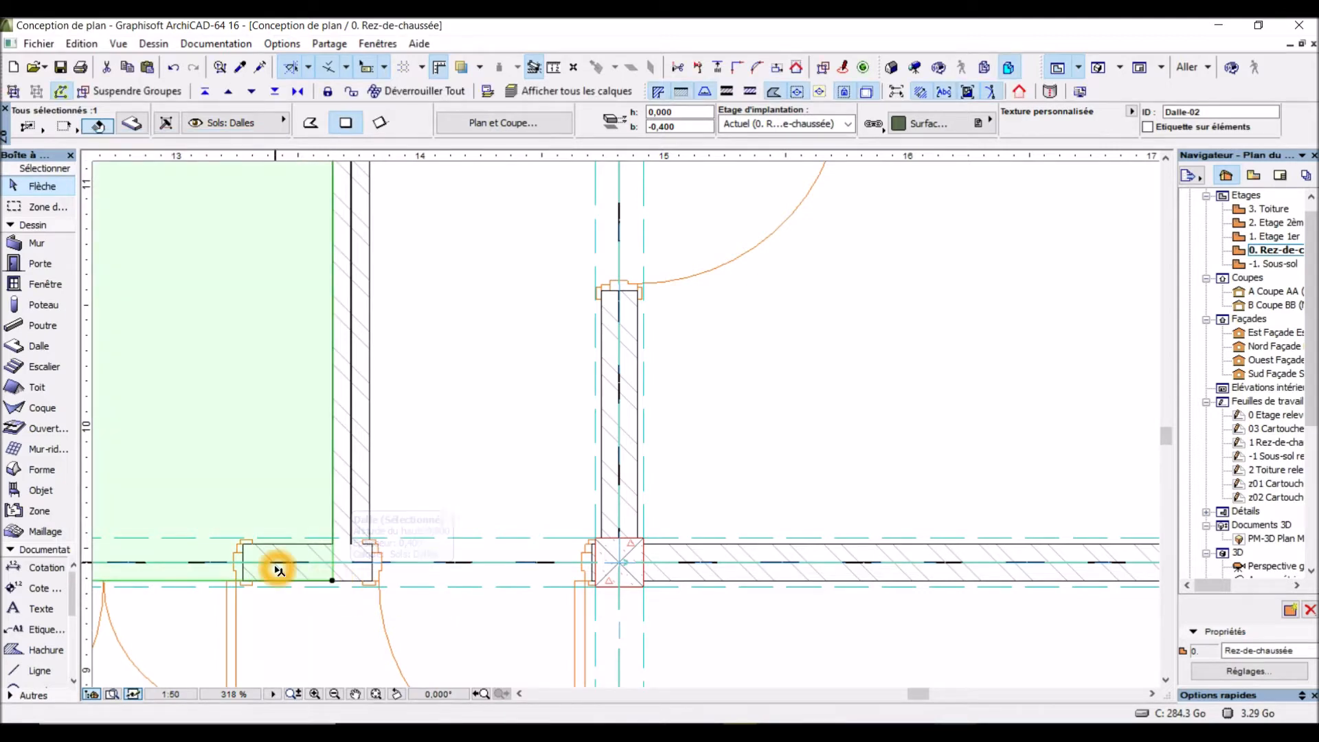
# Step: Offset the slab's vertical edge along the entrance partition about 7.55 m right to the outer face of the lower rooms' end wall
pyautogui.scroll(-5, 224, 588)
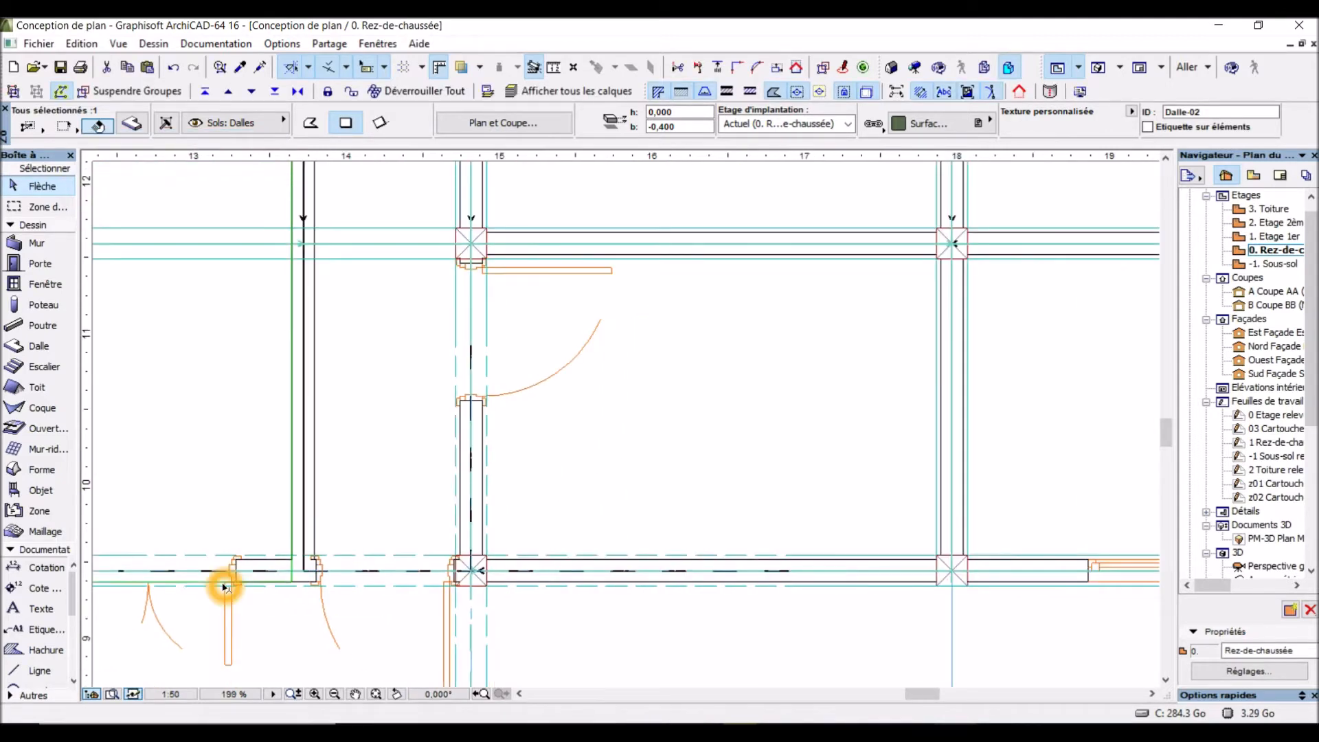
pyautogui.scroll(-2, 223, 584)
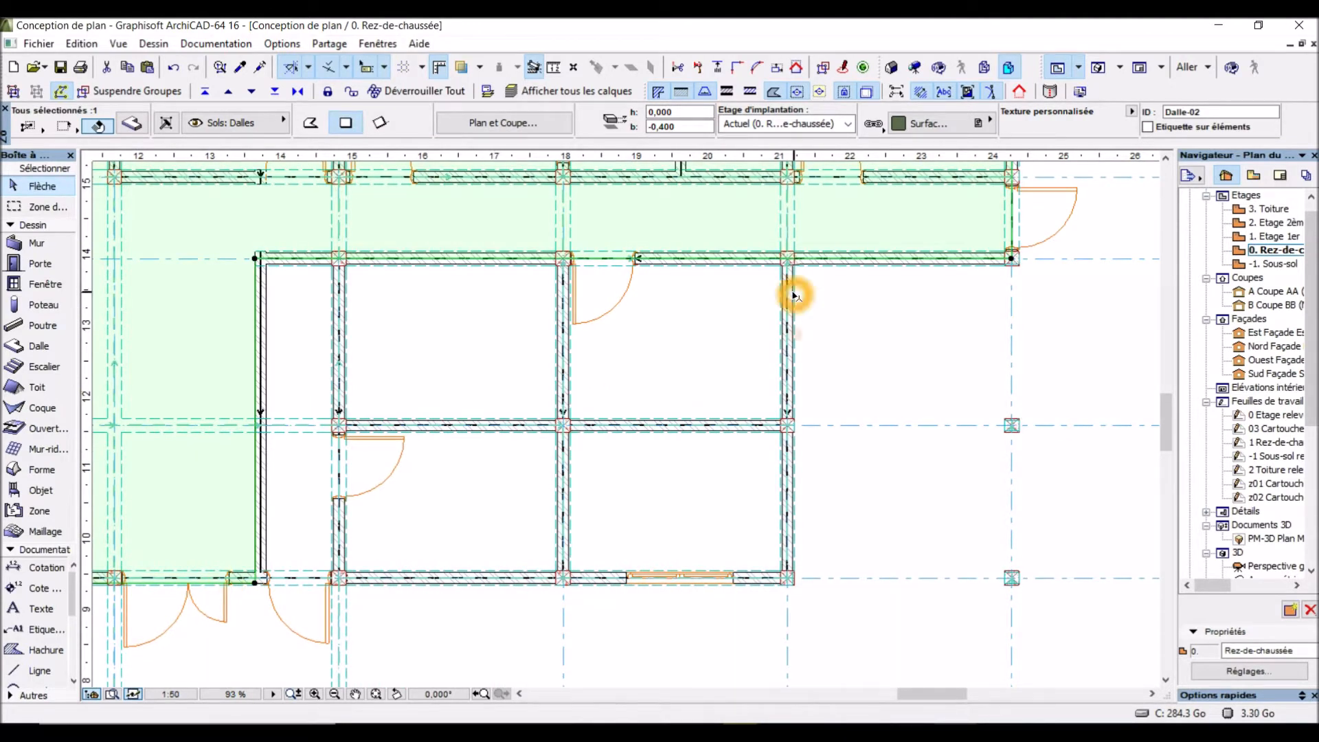
pyautogui.click(791, 373)
pyautogui.click(256, 318)
pyautogui.click(254, 326)
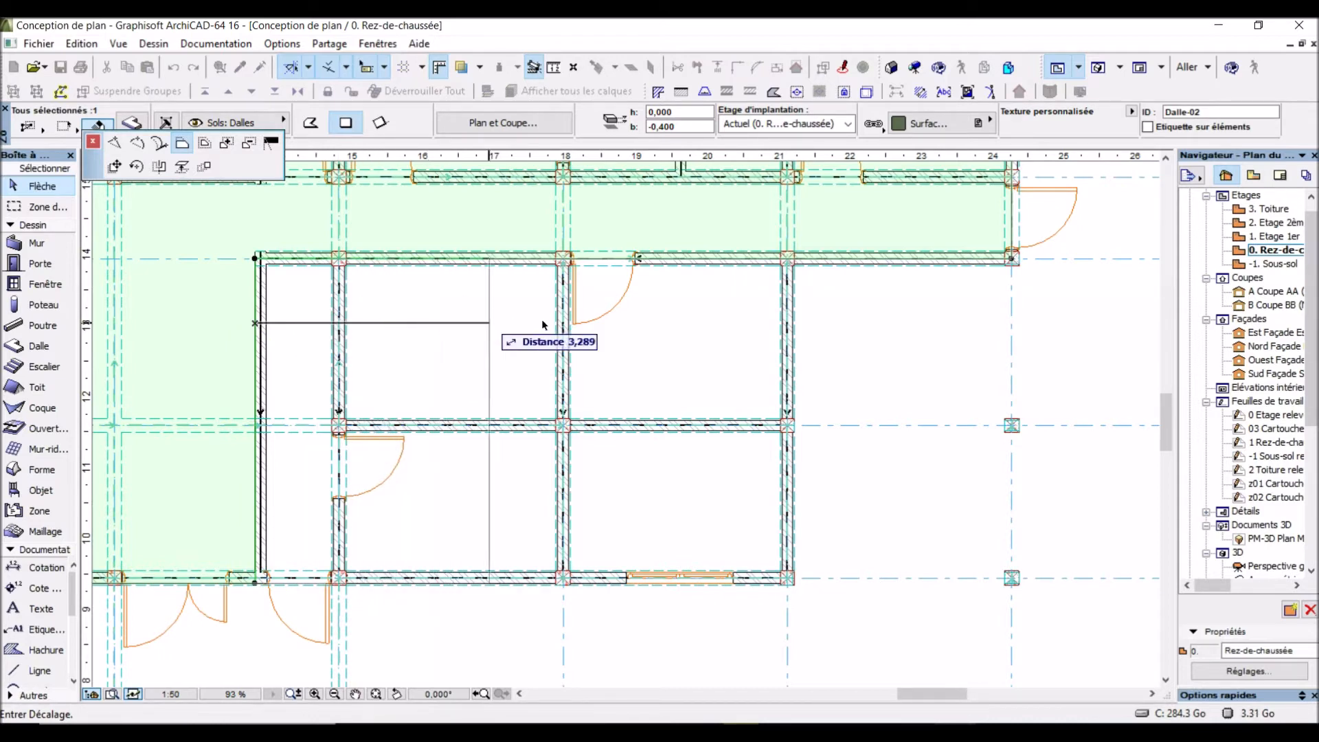
pyautogui.click(796, 255)
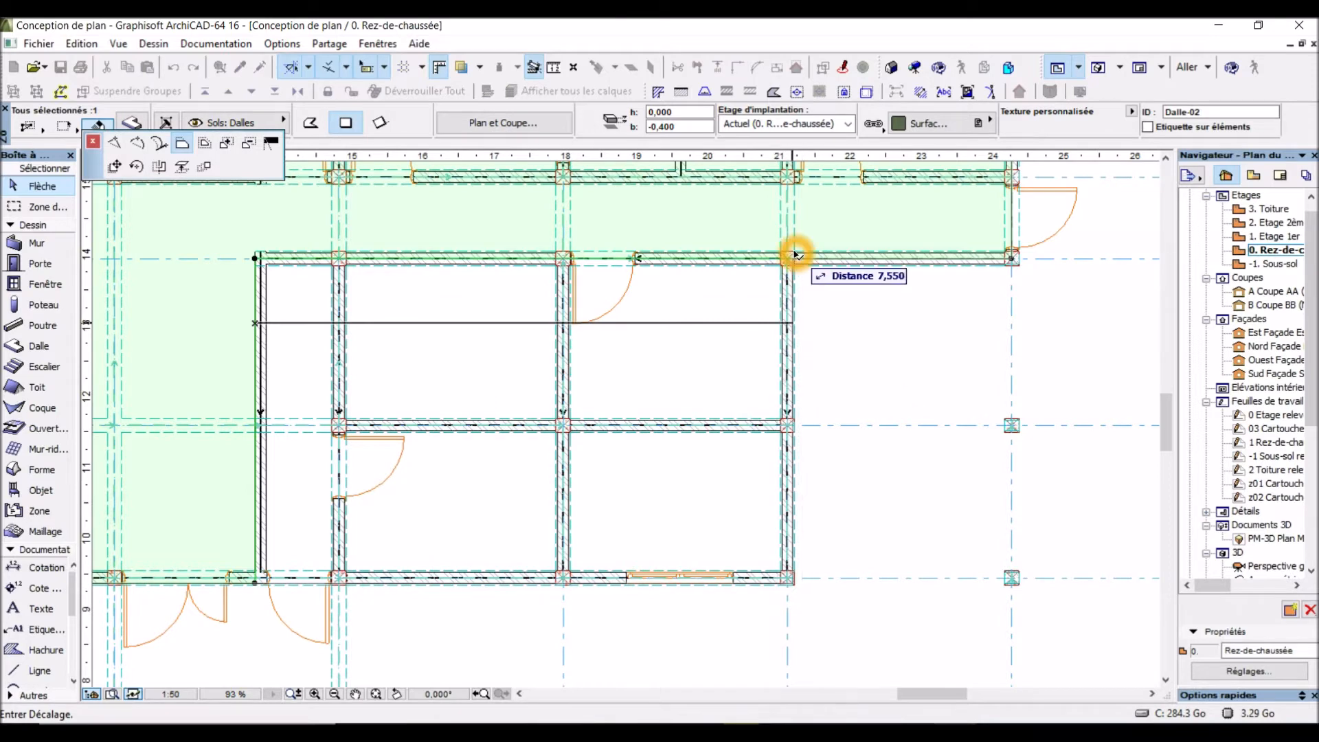
pyautogui.scroll(5, 796, 254)
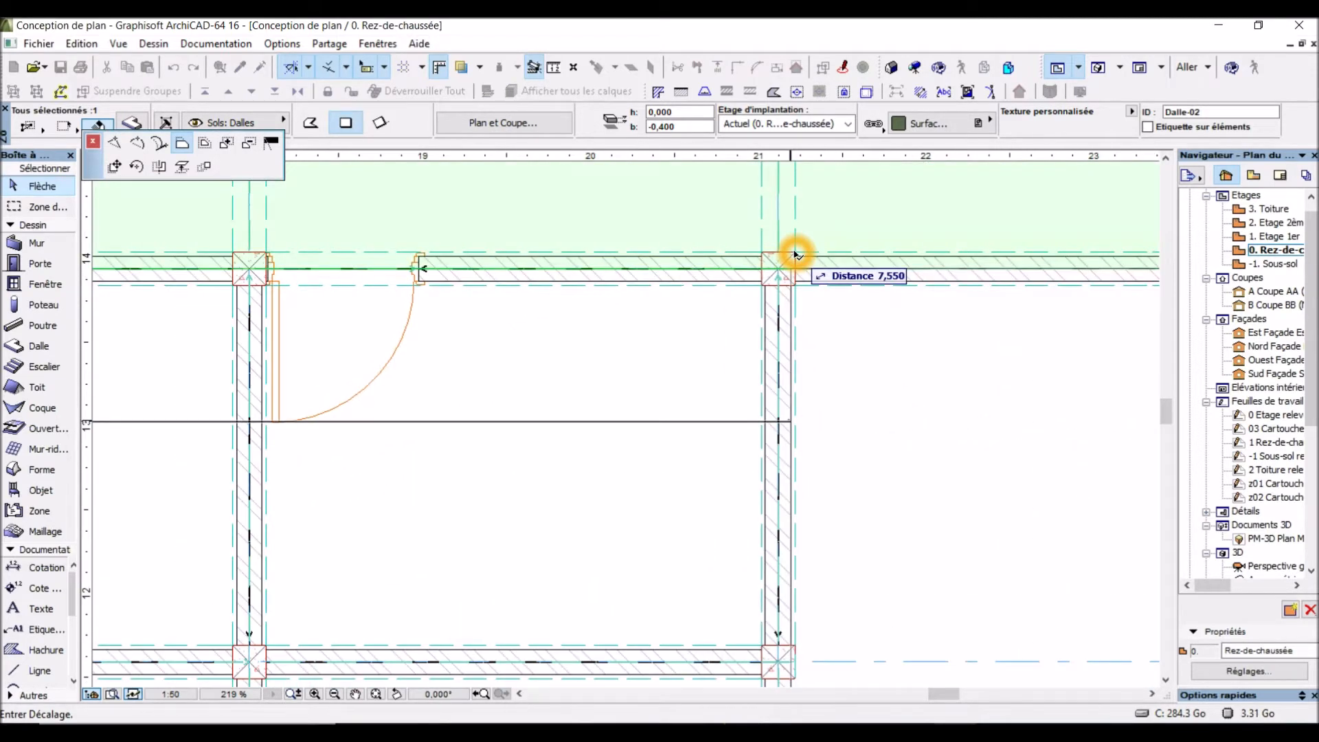
pyautogui.scroll(2, 794, 255)
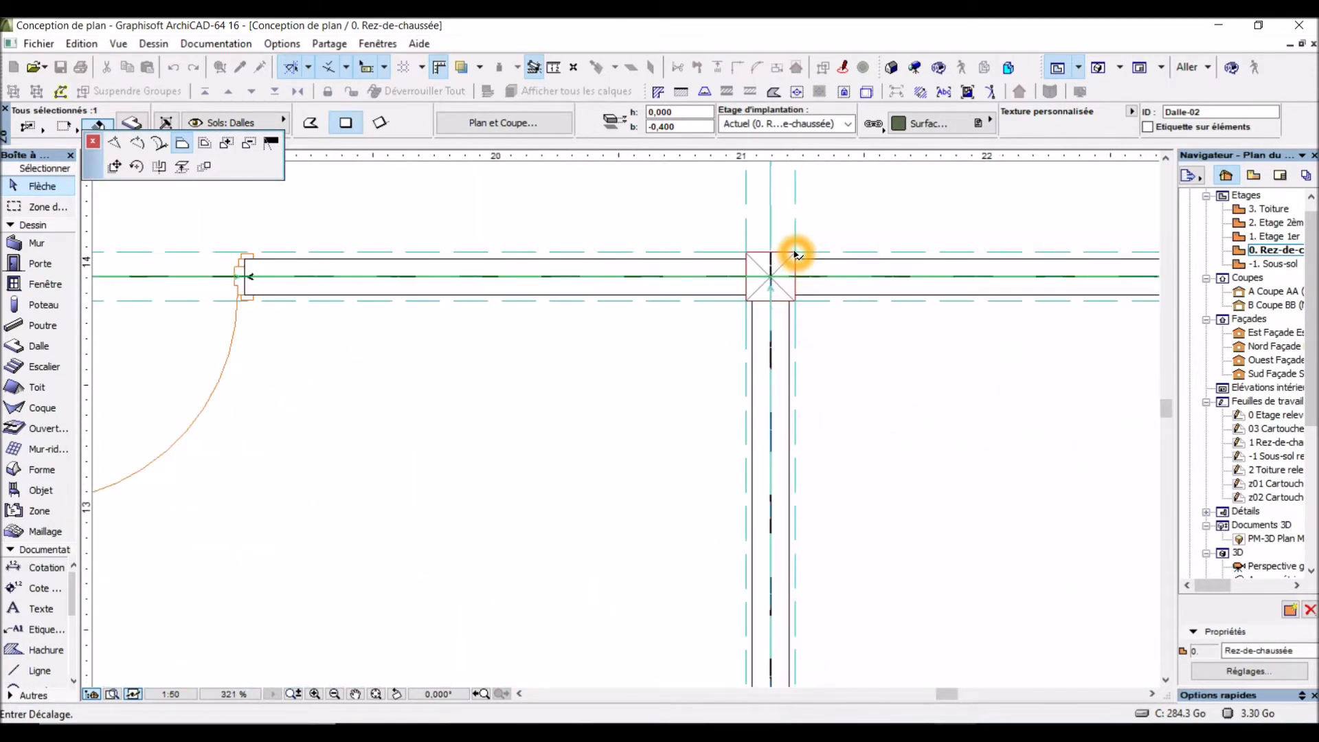
pyautogui.click(790, 306)
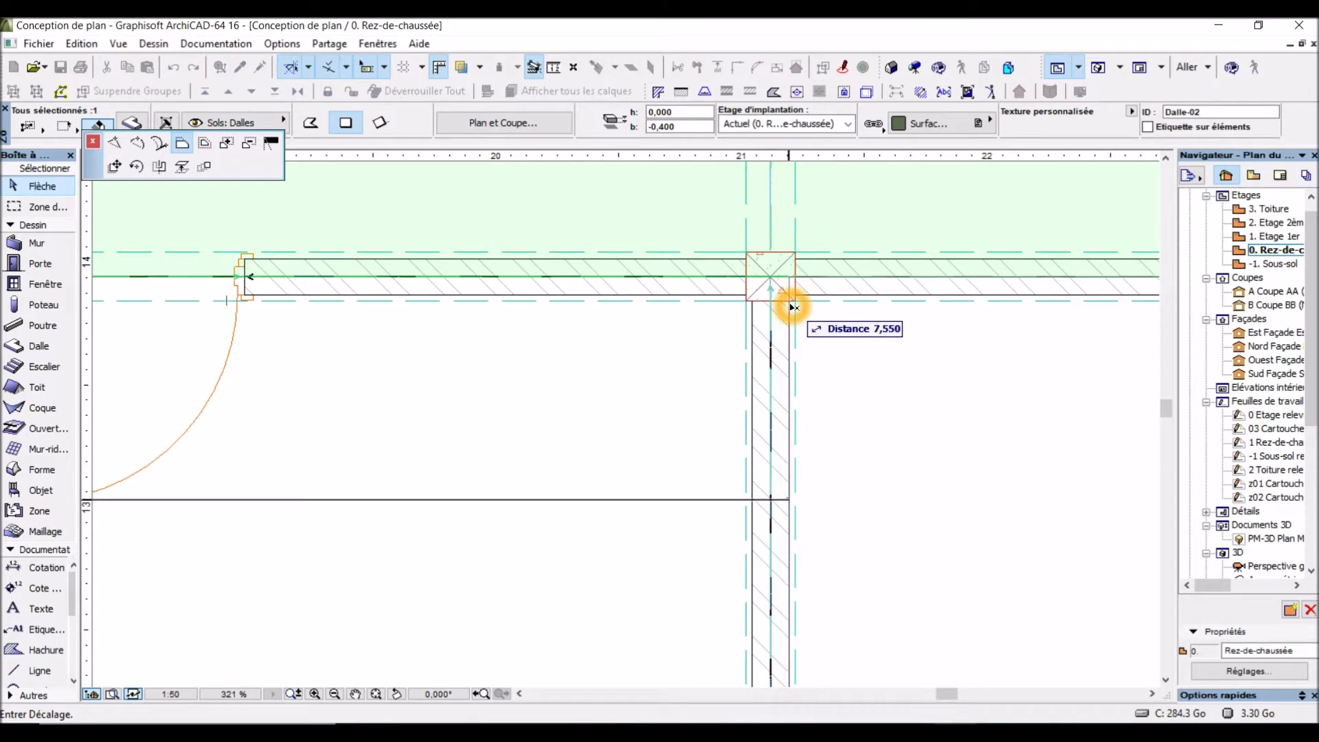
pyautogui.click(793, 307)
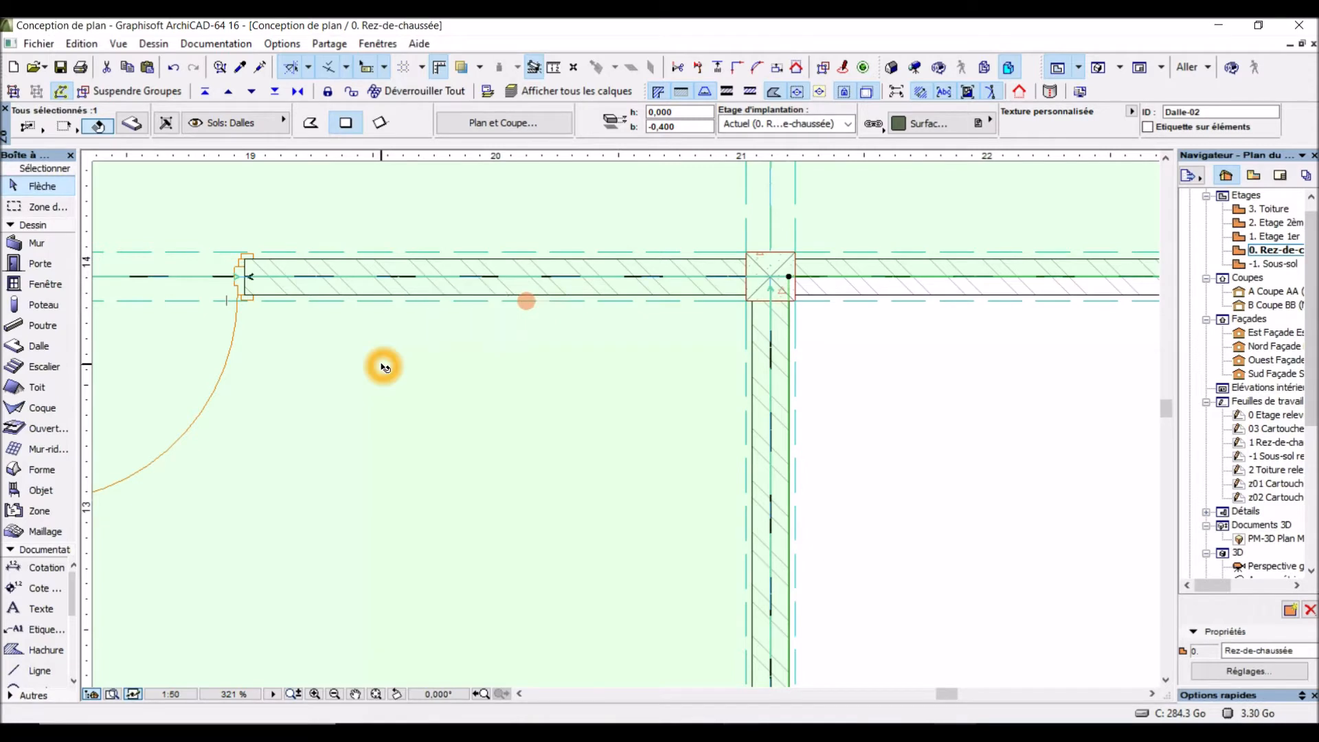
# Step: Offset the slab's lower edge below the corridor's east end down 0.075 m to the corridor wall's outer face
pyautogui.scroll(-2, 382, 365)
pyautogui.scroll(-3, 381, 364)
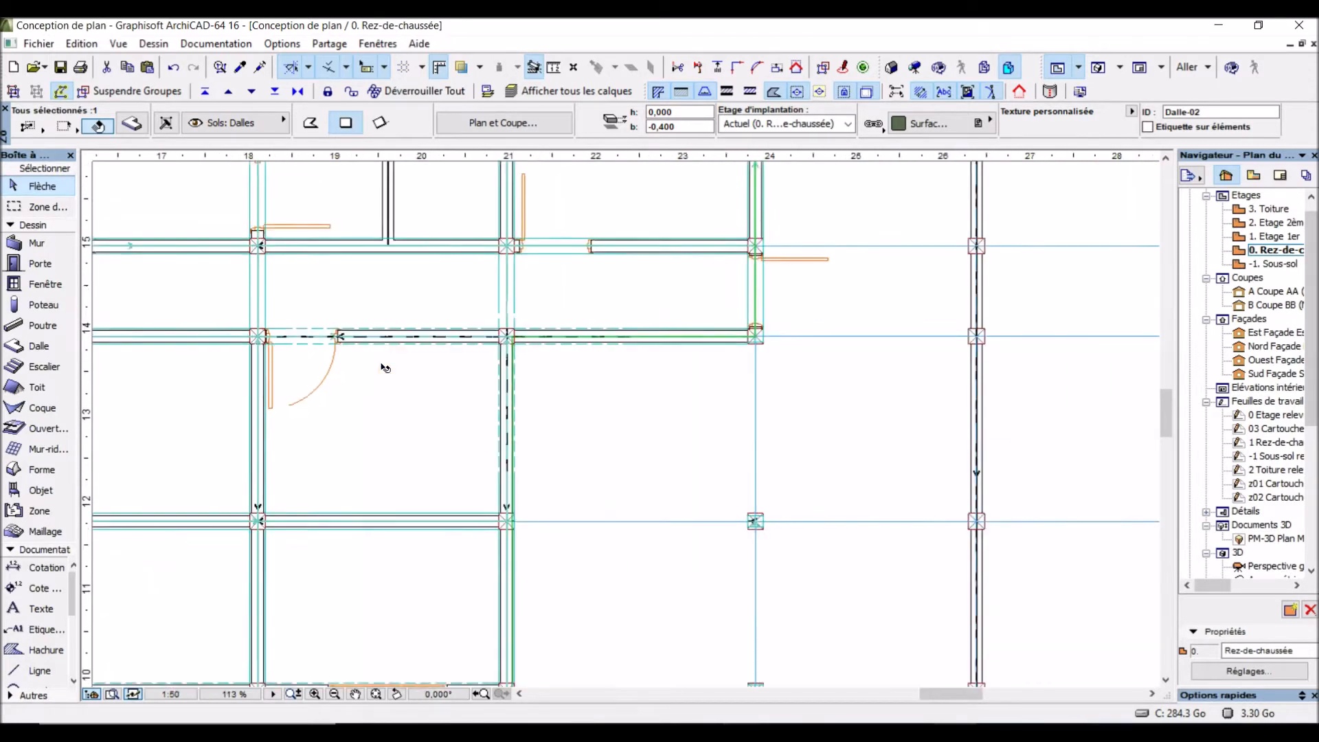
pyautogui.scroll(-1, 382, 366)
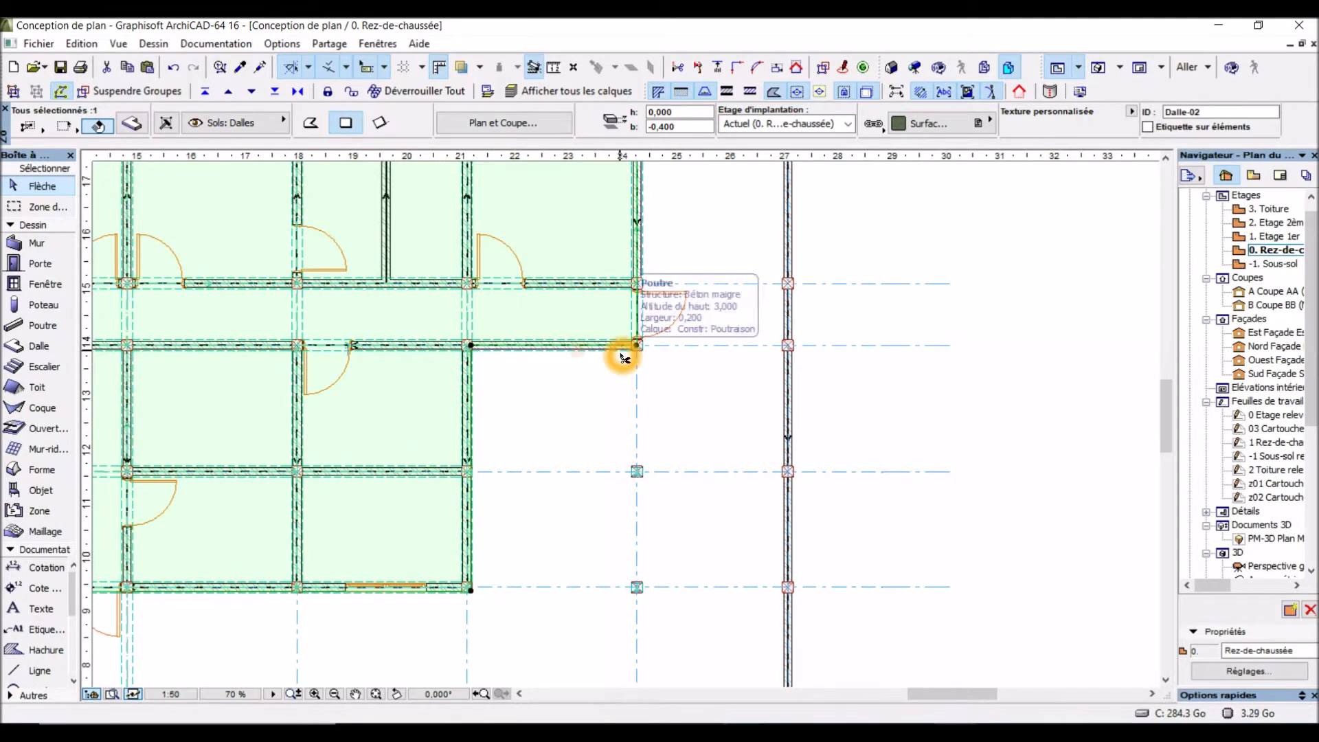
pyautogui.scroll(3, 623, 357)
pyautogui.scroll(1, 630, 350)
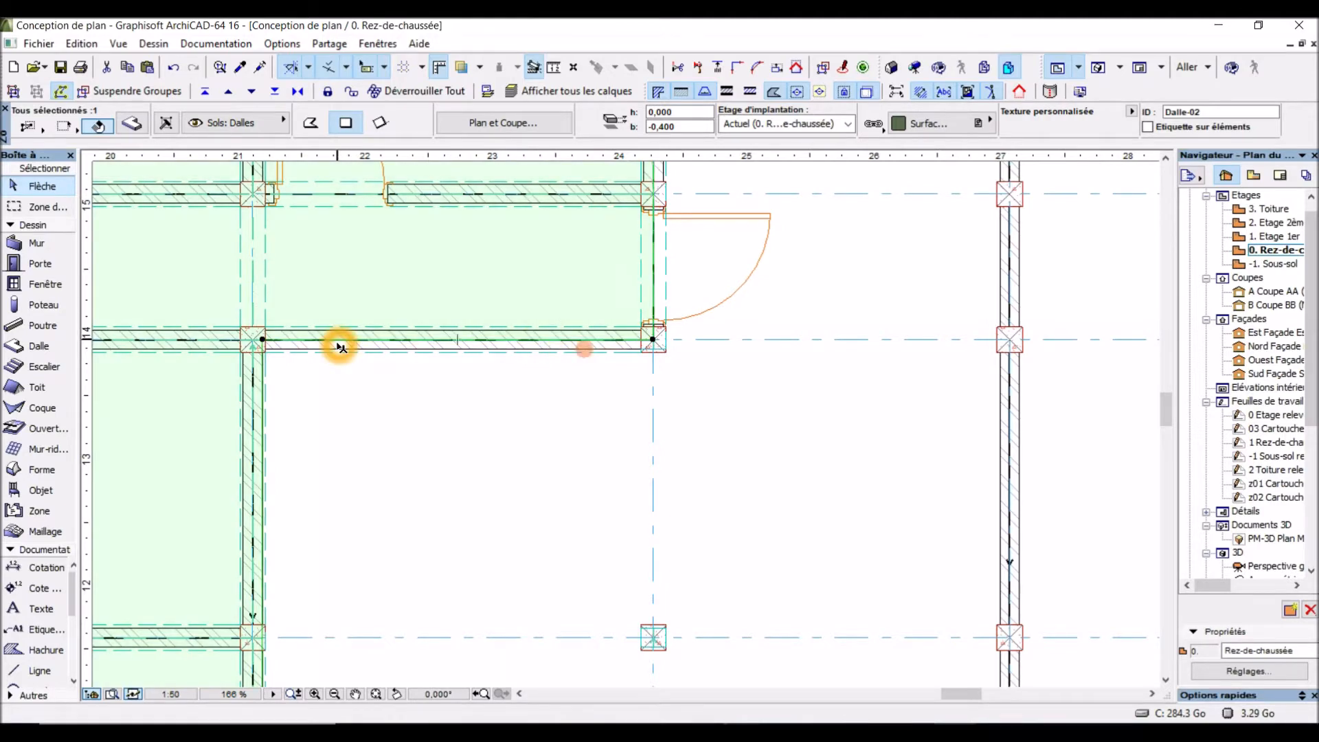
pyautogui.scroll(2, 339, 347)
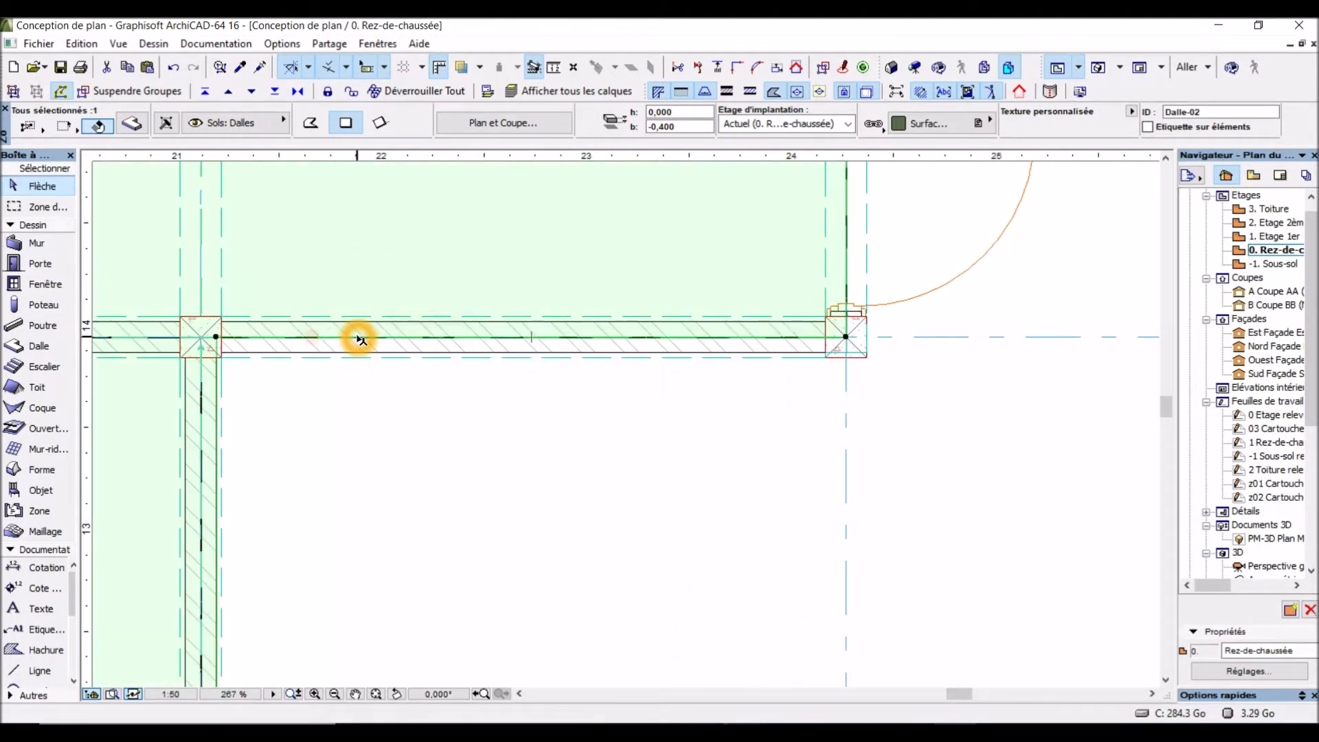
pyautogui.click(360, 339)
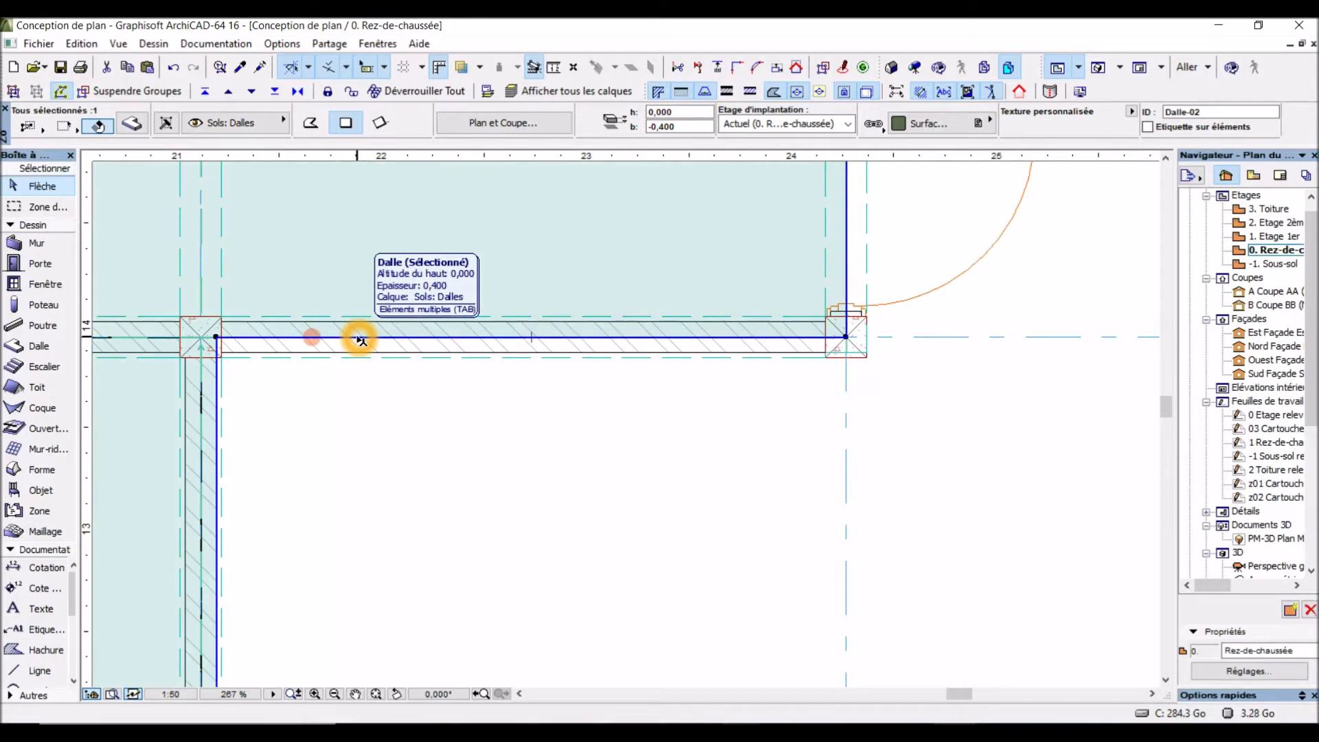
pyautogui.click(360, 339)
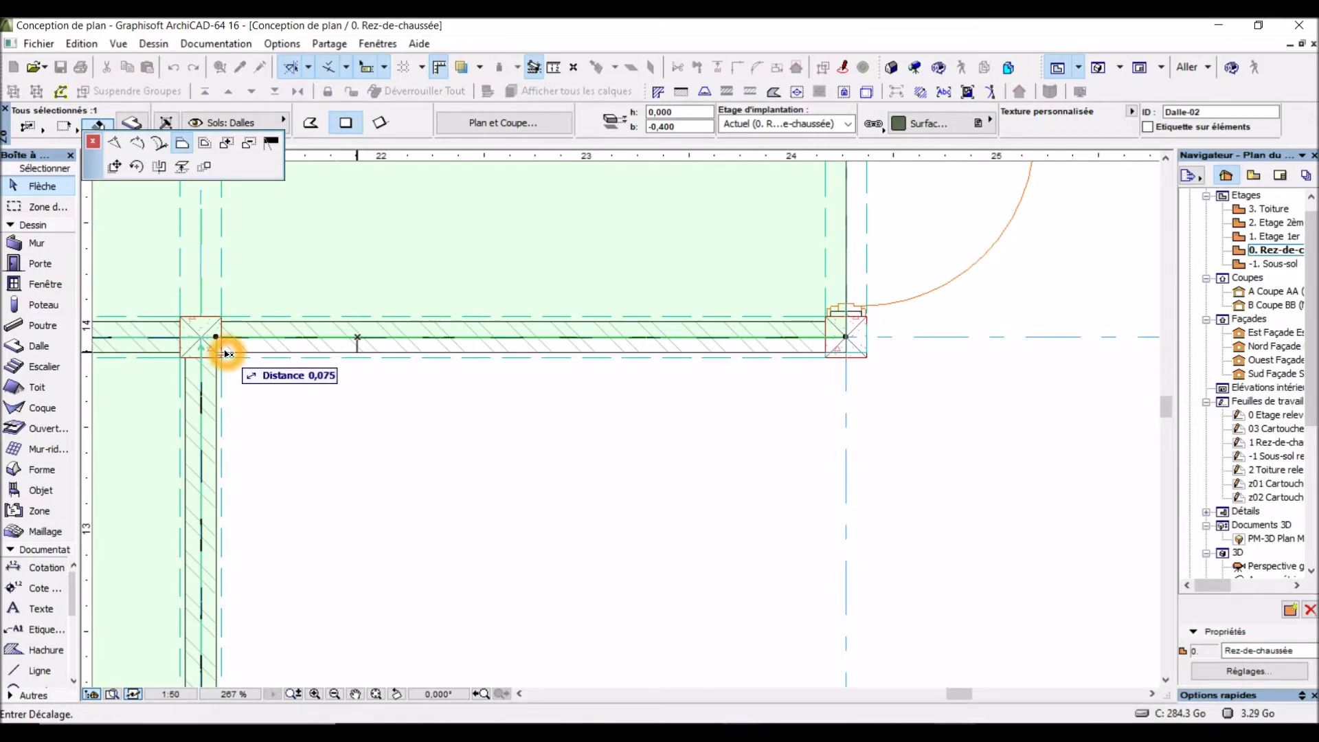
pyautogui.scroll(2, 226, 355)
pyautogui.scroll(1, 225, 355)
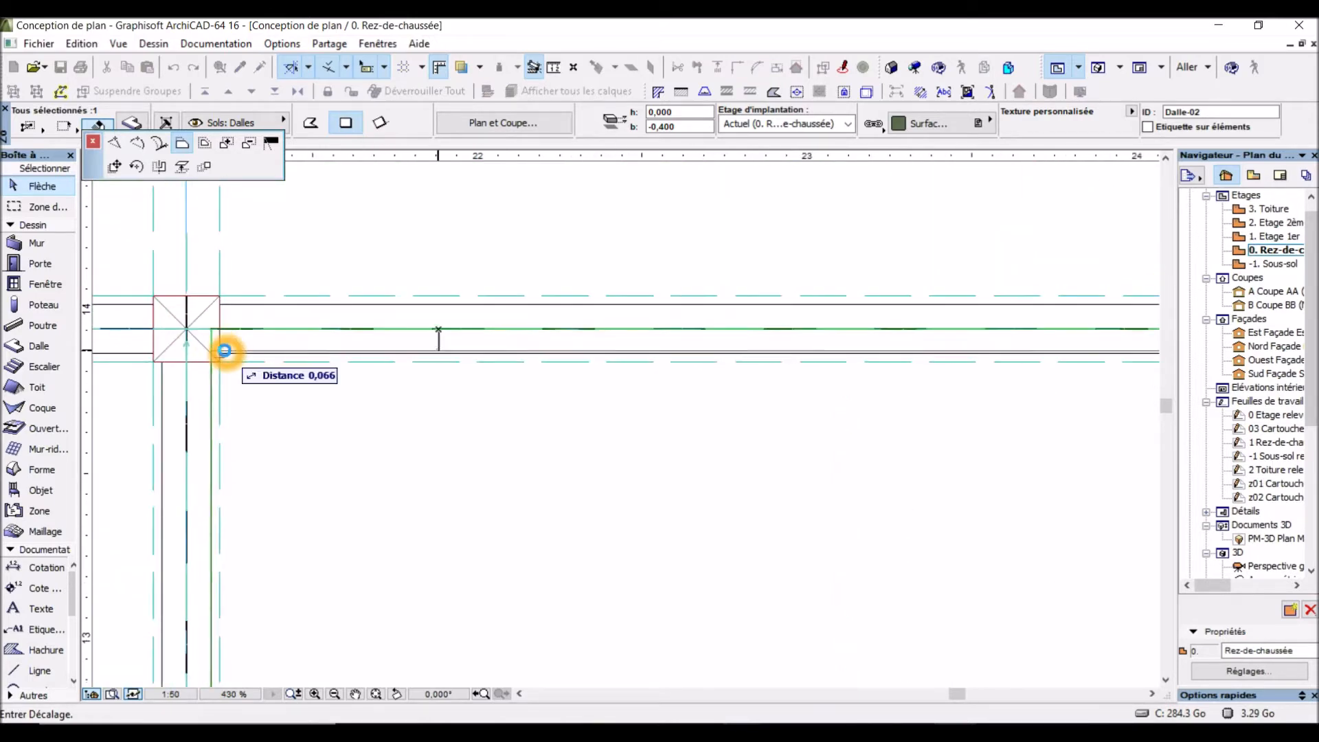
pyautogui.click(263, 355)
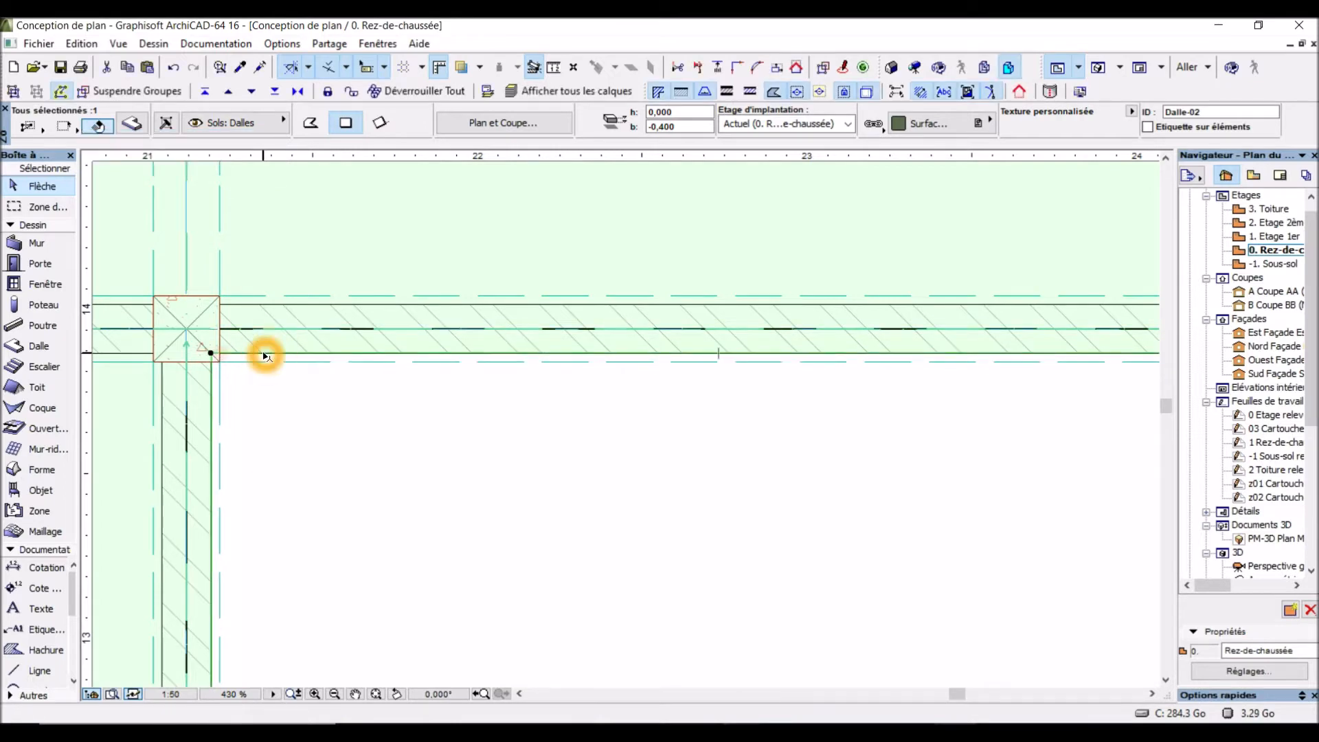
# Step: Offset the slab's east edge outward to the outer face of the end wall beside the upper rooms
pyautogui.scroll(-1, 254, 416)
pyautogui.scroll(-2, 254, 418)
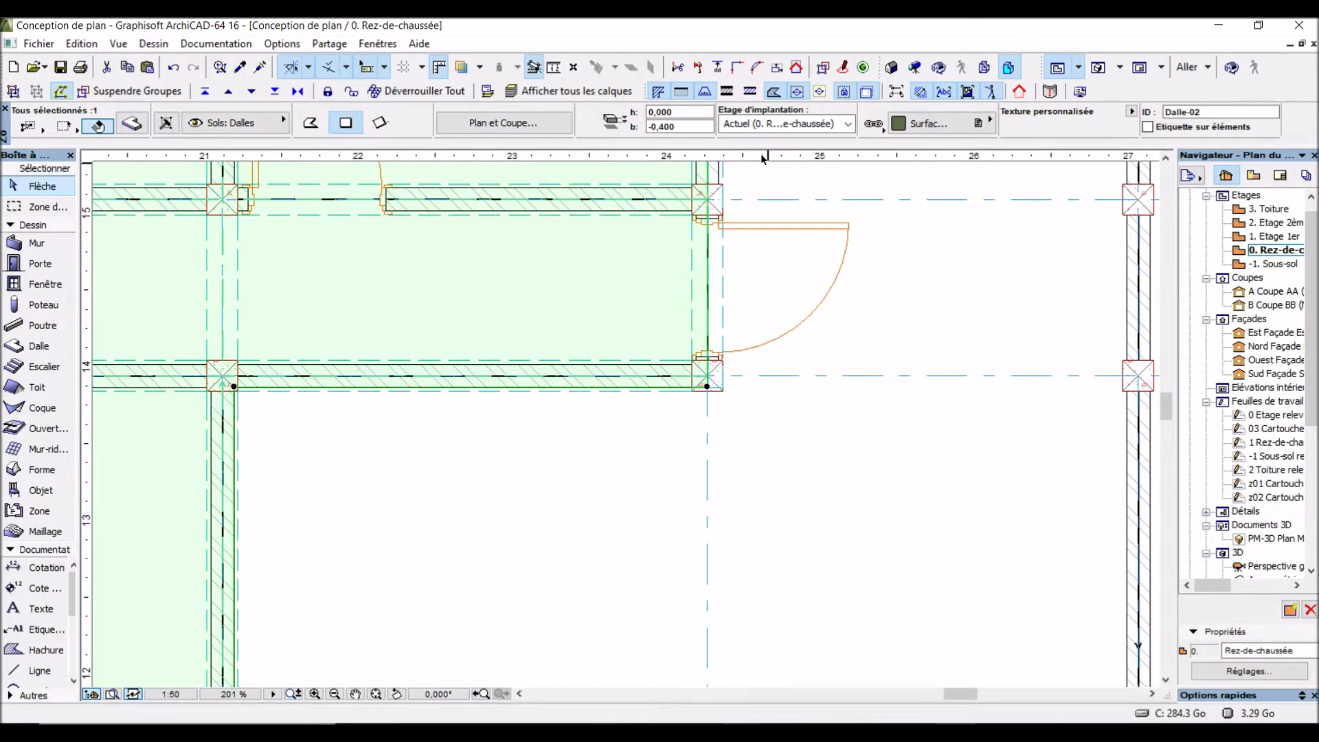
pyautogui.scroll(-2, 708, 363)
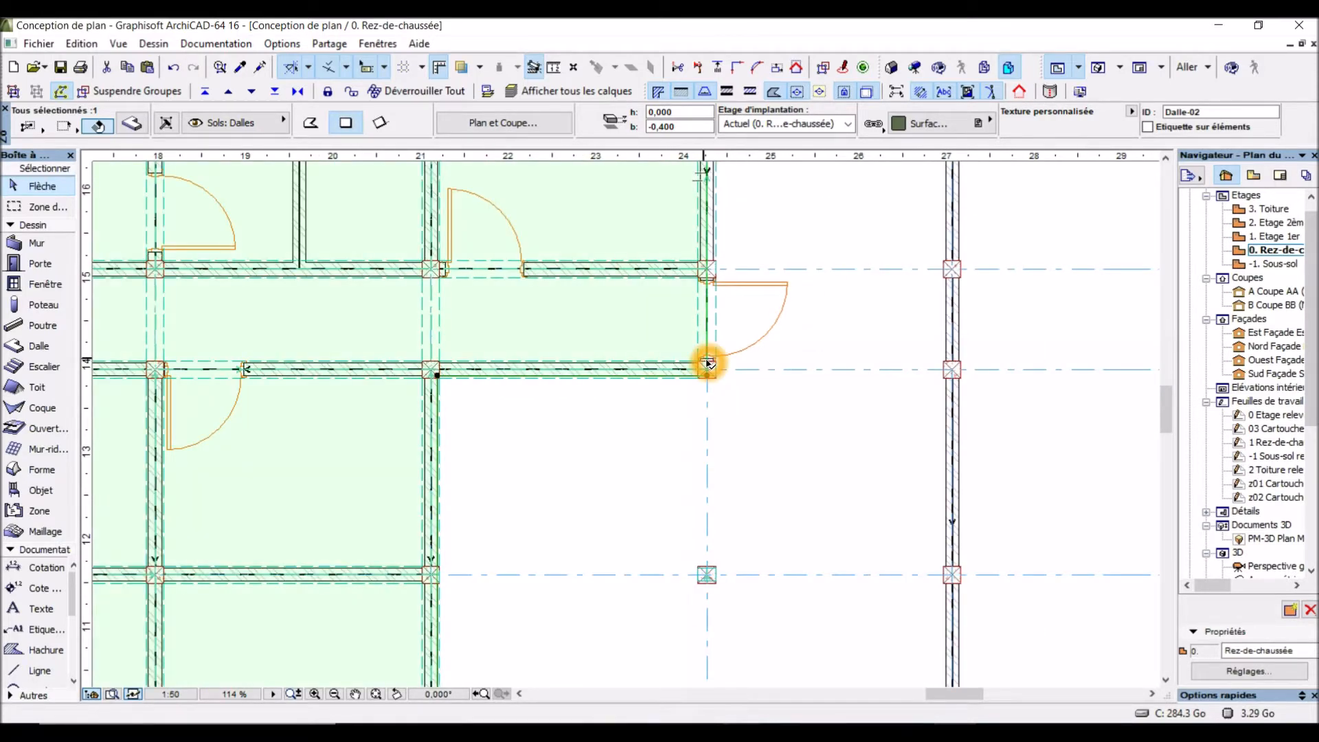
pyautogui.scroll(-3, 707, 412)
pyautogui.scroll(4, 730, 230)
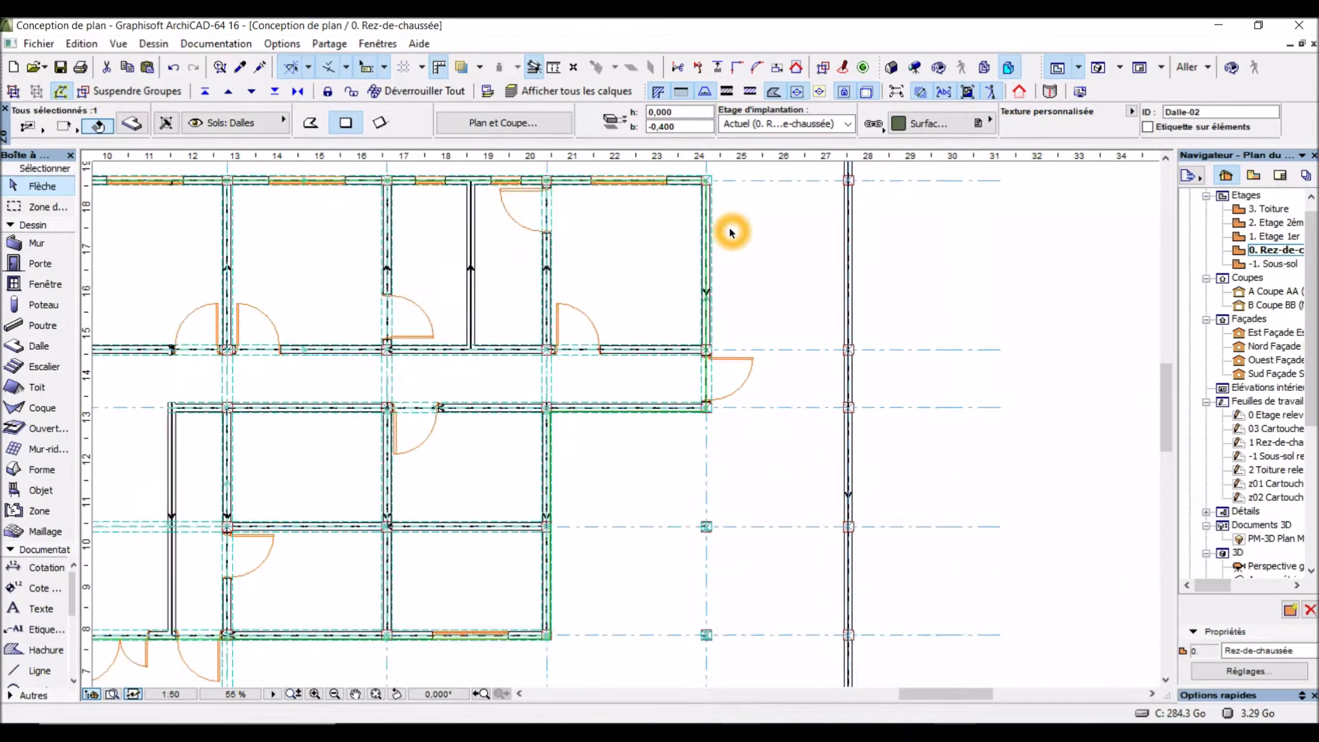
pyautogui.scroll(3, 706, 410)
pyautogui.click(705, 425)
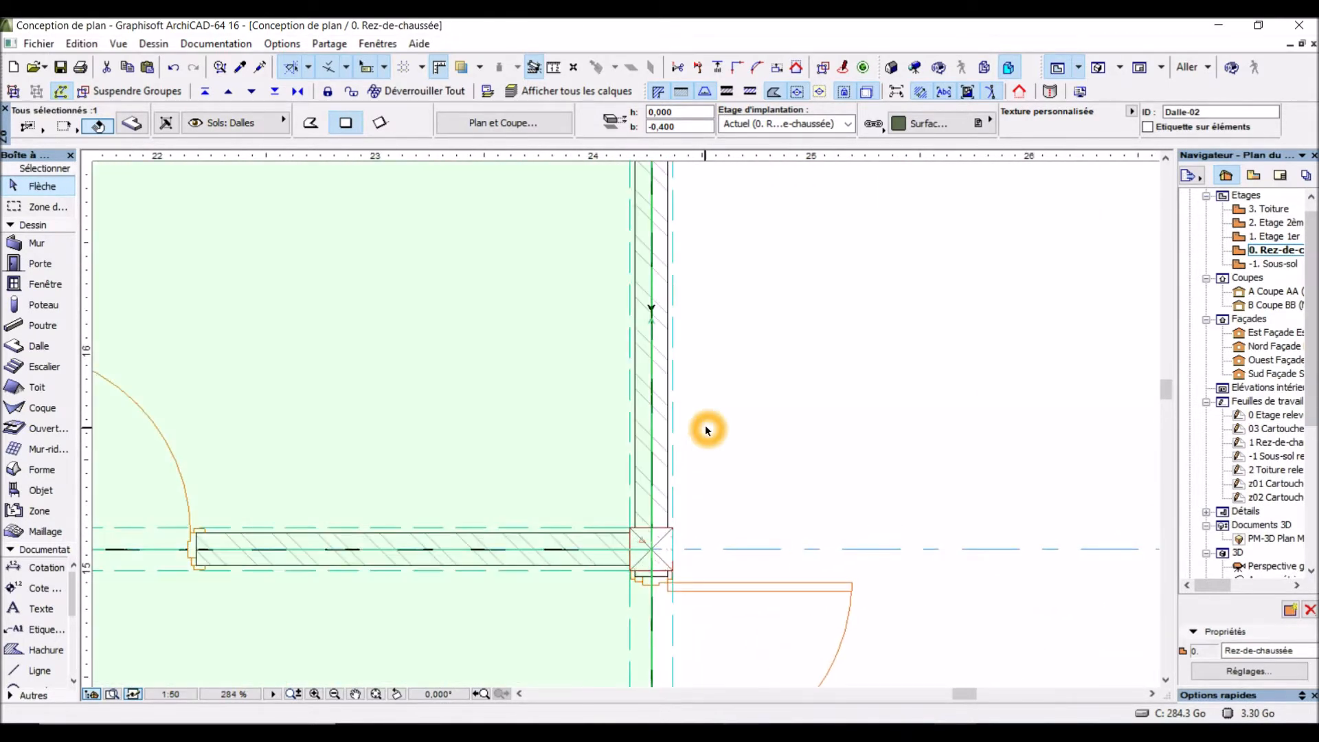
pyautogui.scroll(4, 676, 468)
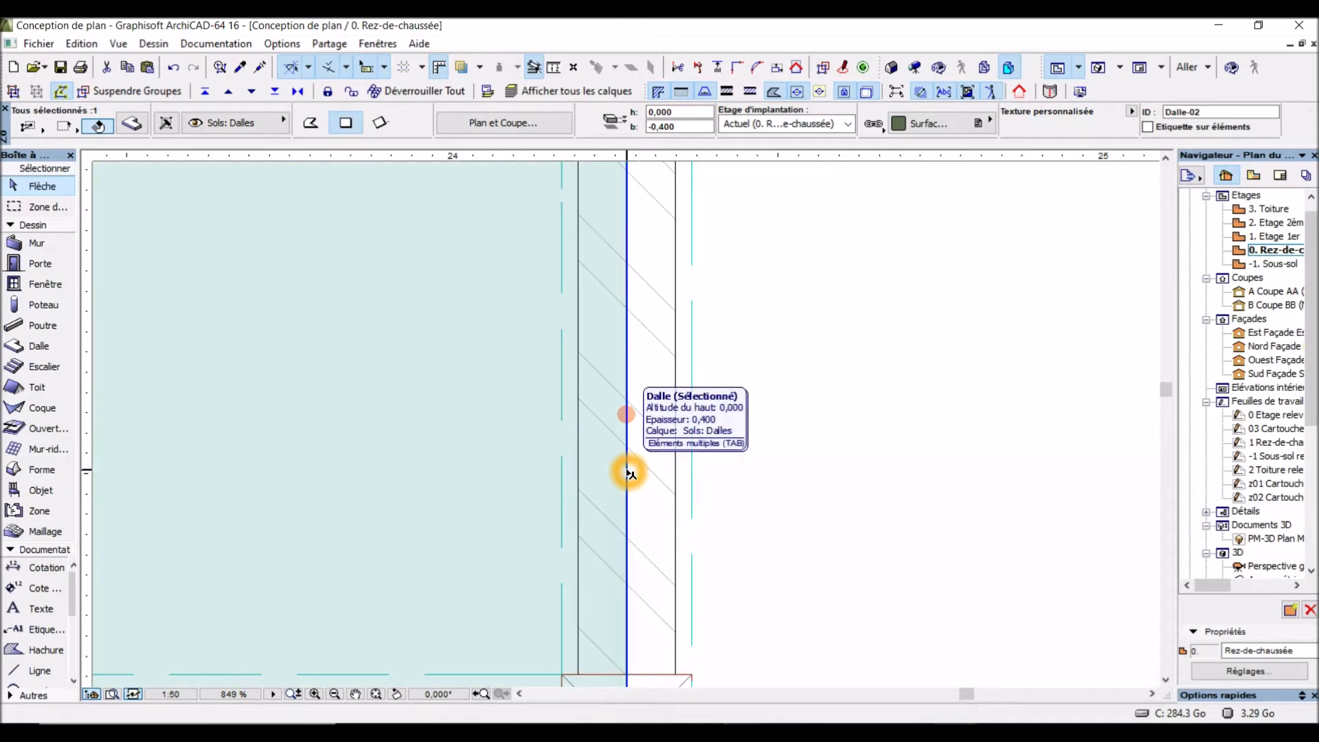
pyautogui.click(629, 473)
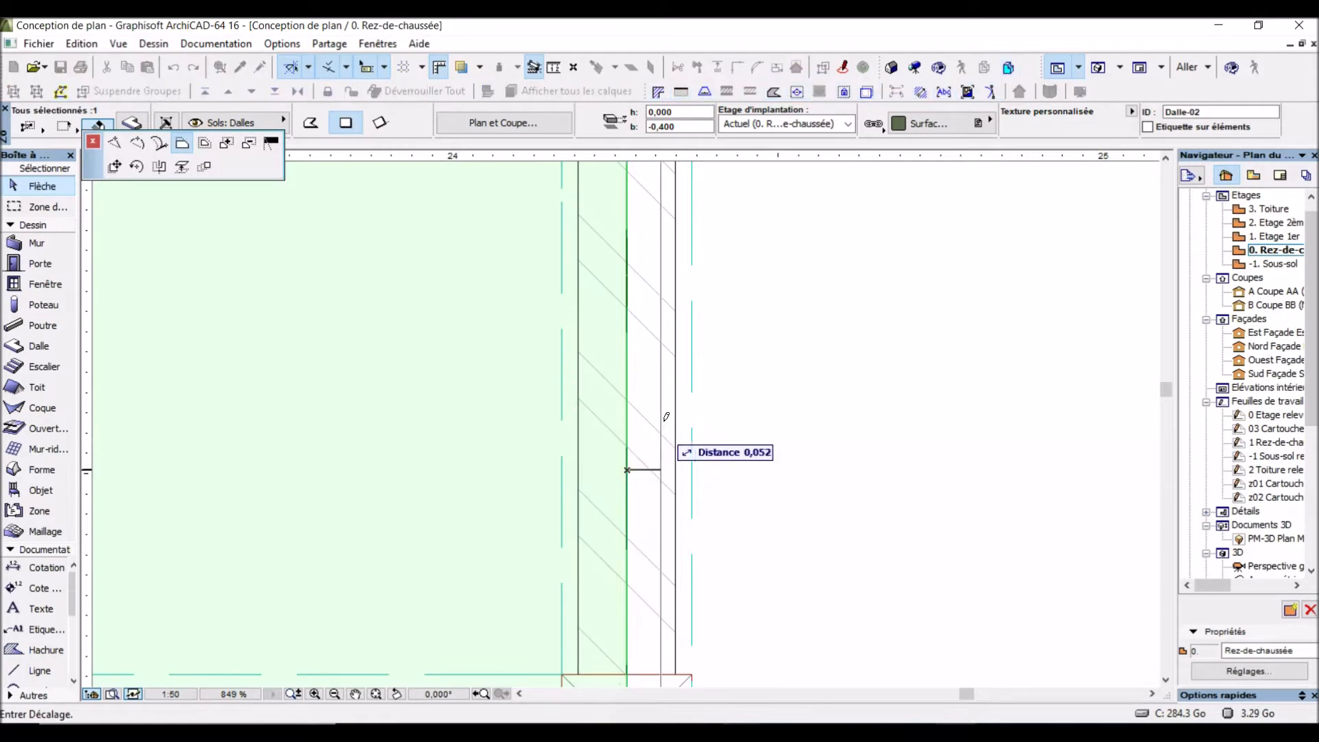
pyautogui.click(678, 395)
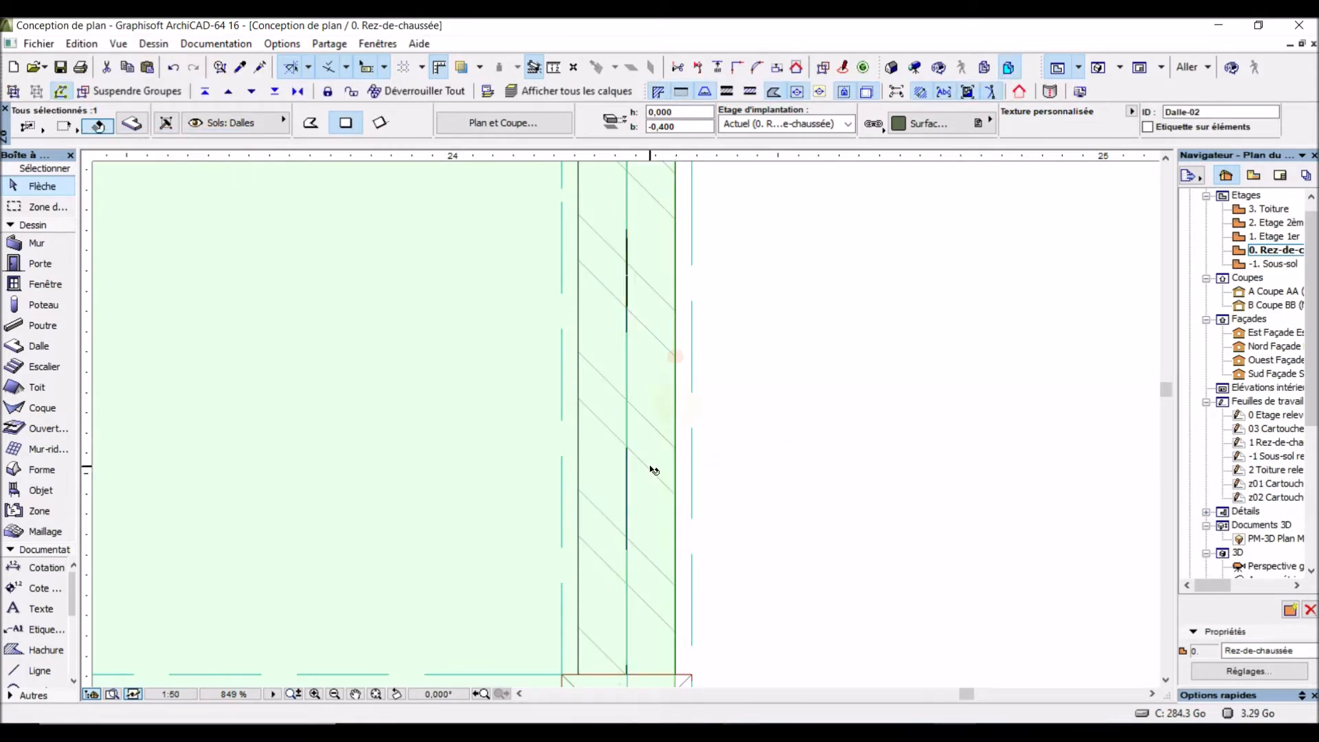
# Step: Offset the slab's upper edge outward to the outer face of the rear wall above the upper rooms
pyautogui.scroll(-8, 651, 469)
pyautogui.scroll(-4, 652, 471)
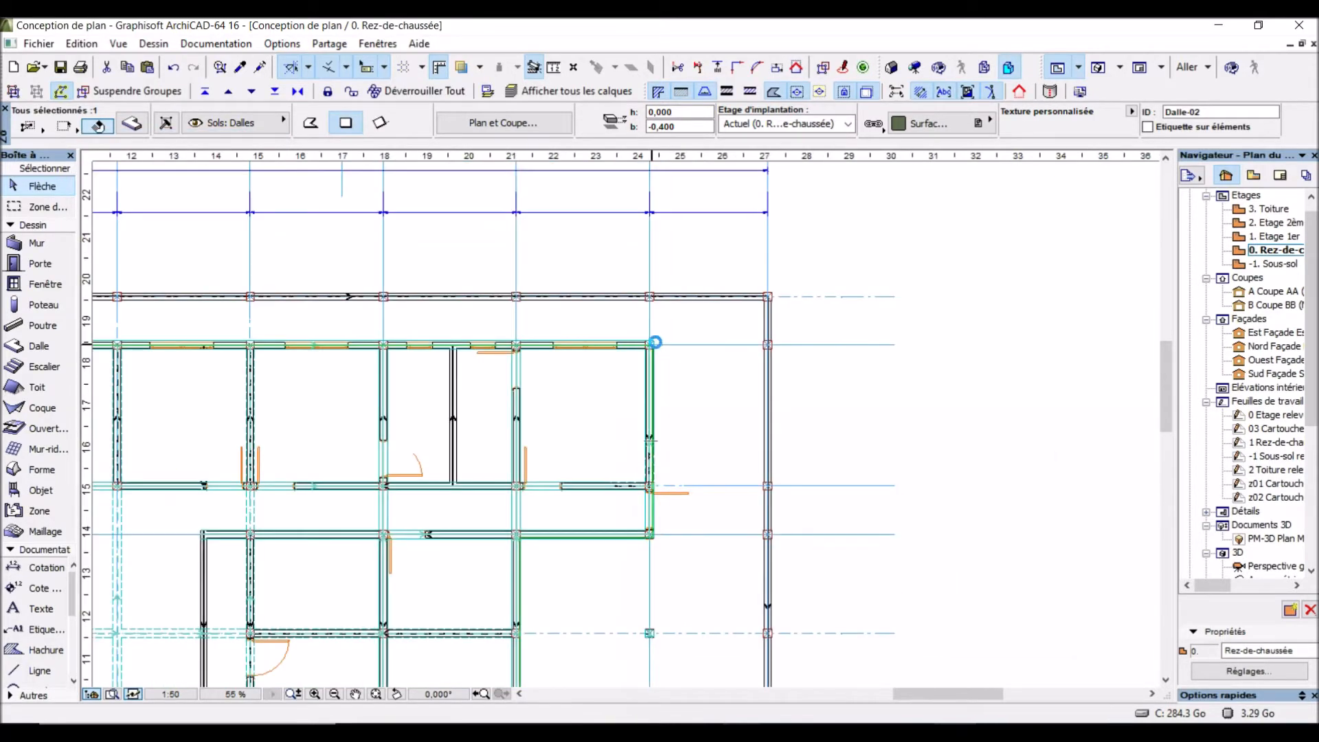
pyautogui.scroll(9, 651, 344)
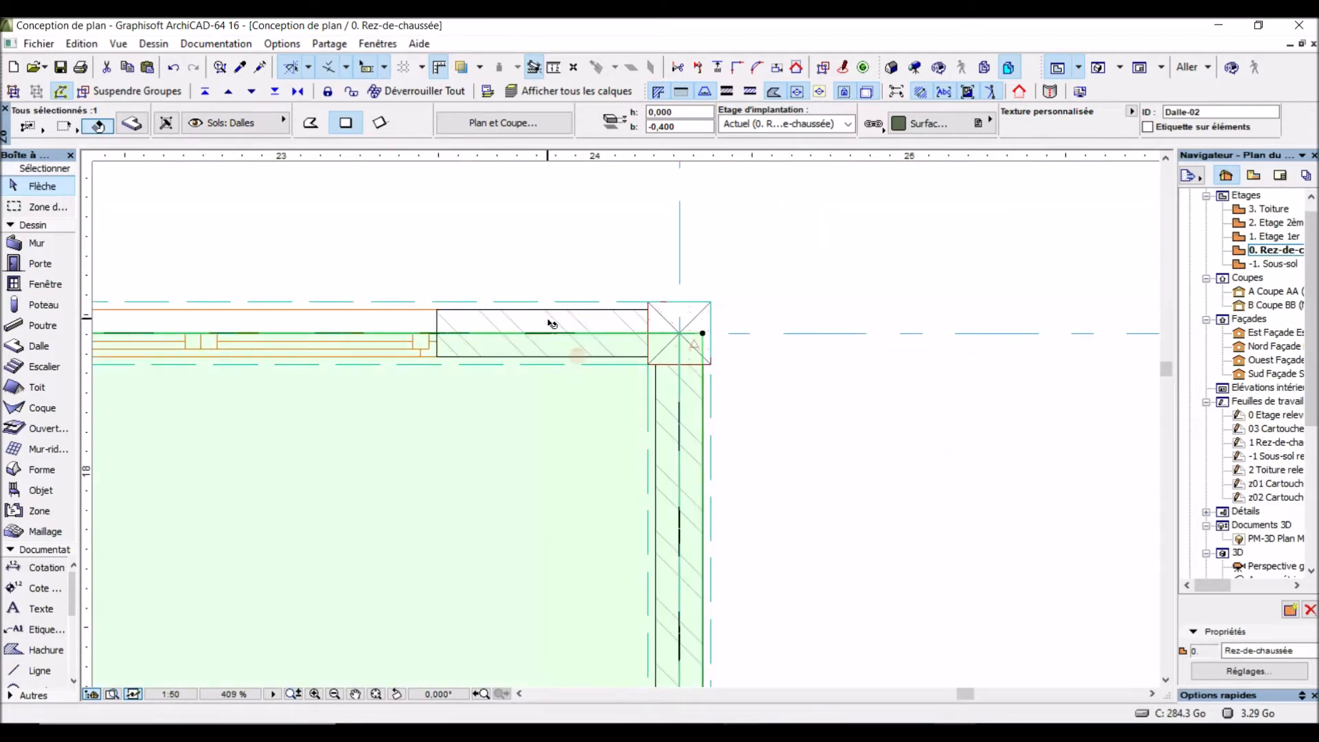
pyautogui.scroll(2, 572, 310)
pyautogui.click(627, 343)
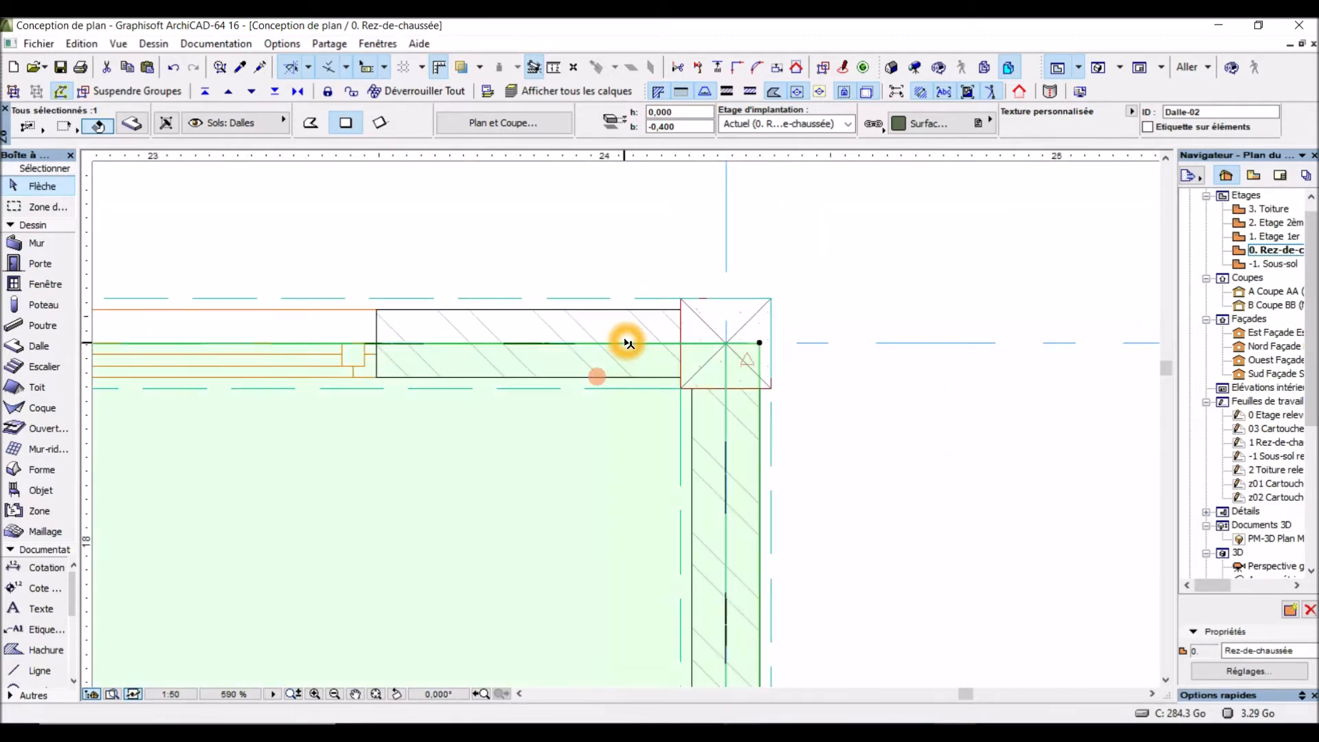
pyautogui.click(627, 342)
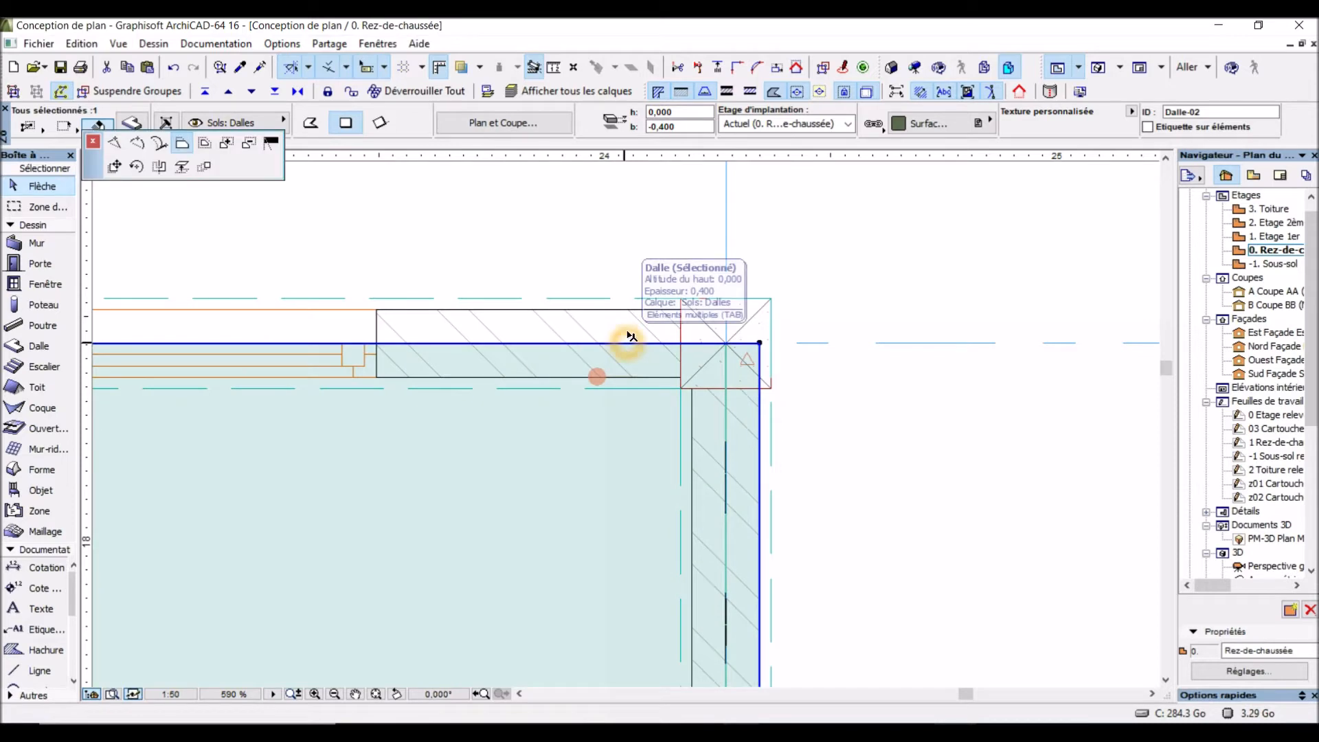
pyautogui.click(658, 306)
pyautogui.click(679, 311)
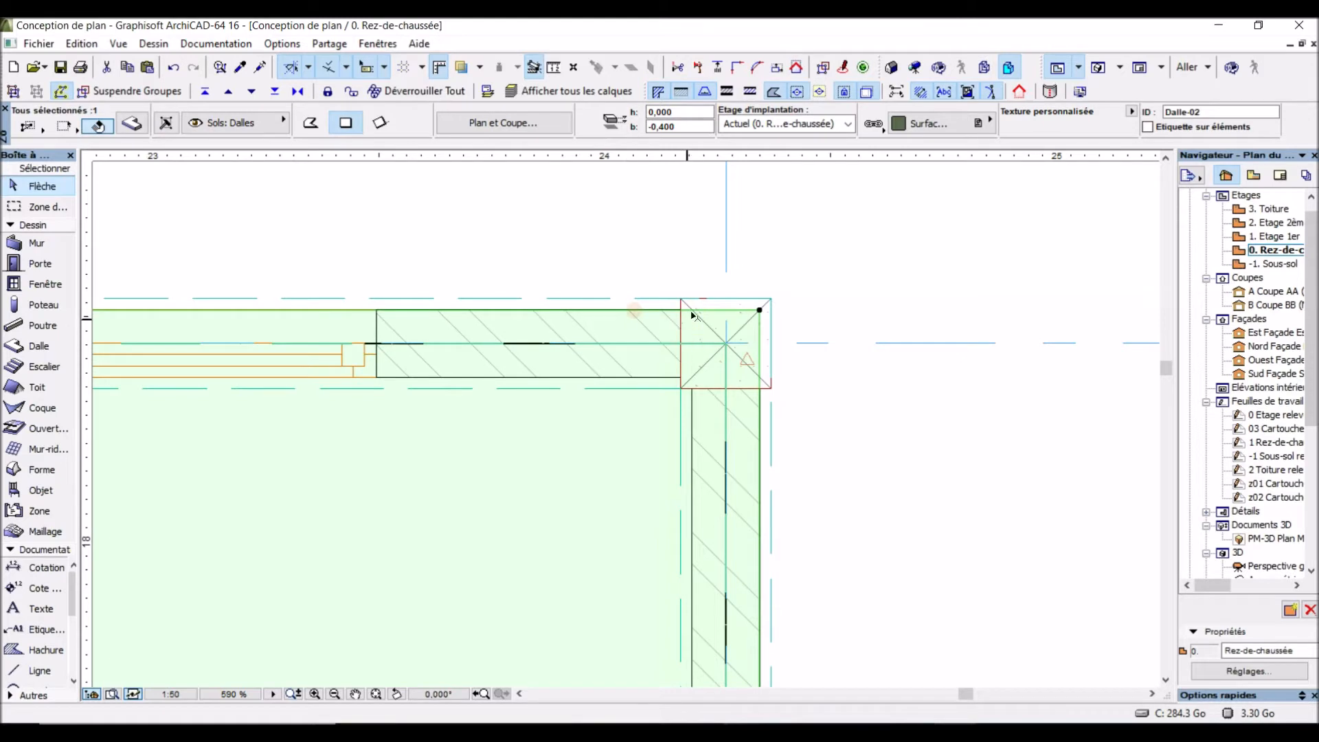
# Step: Deselect the house's floor slab, with the terrace bays in front of the entrance in view
pyautogui.scroll(-2, 740, 288)
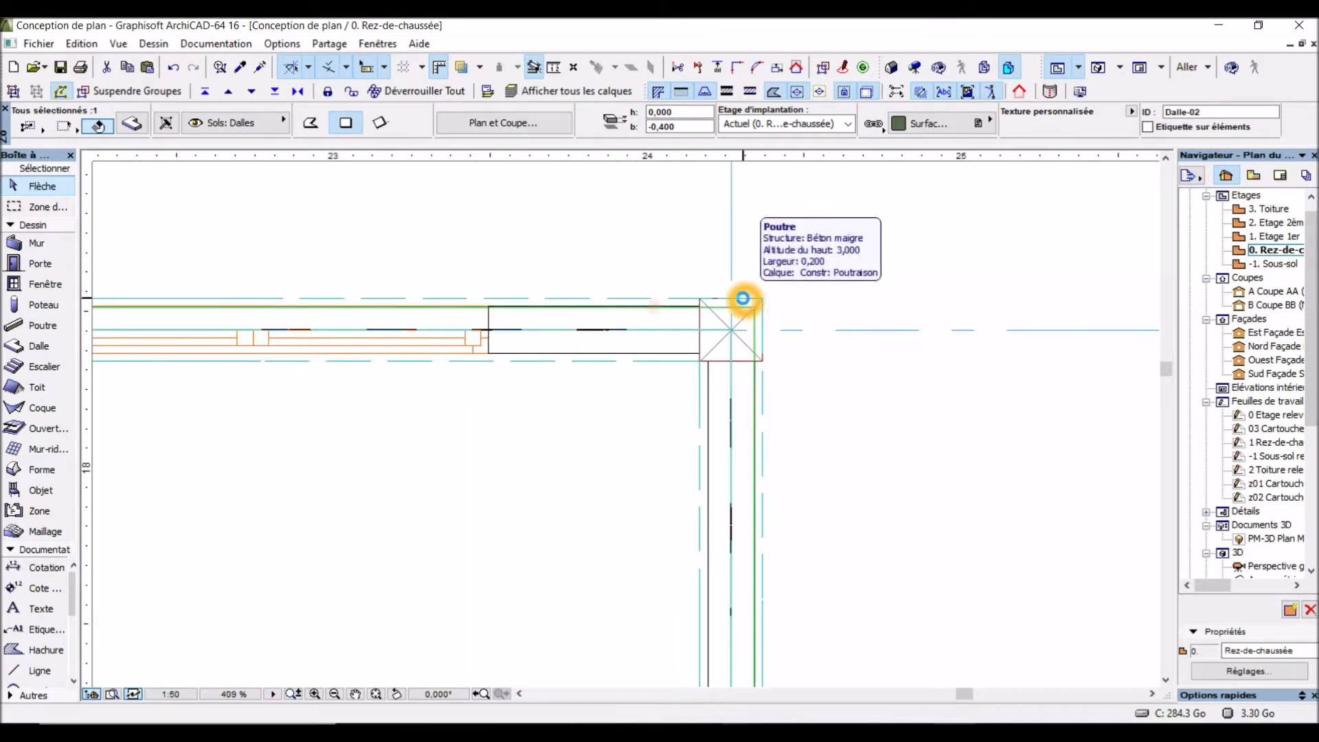
pyautogui.scroll(-7, 745, 303)
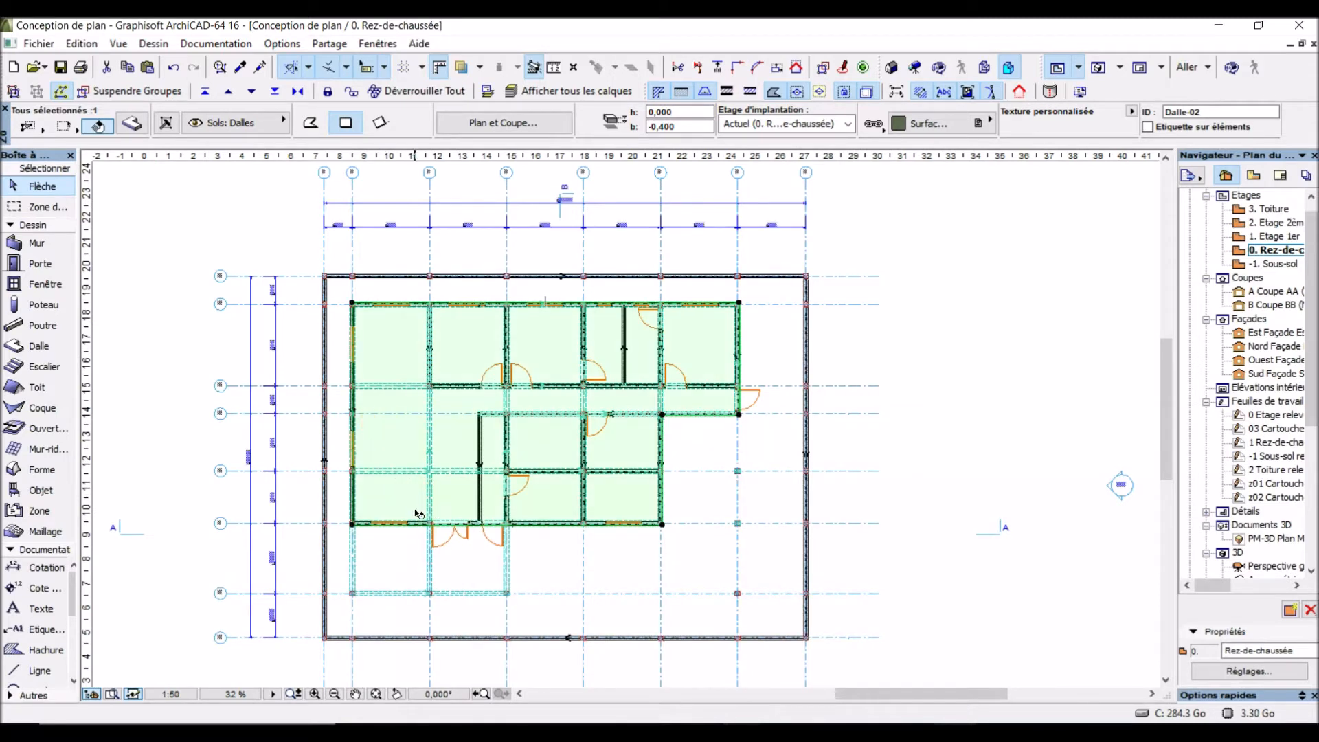
pyautogui.click(362, 567)
pyautogui.scroll(3, 368, 586)
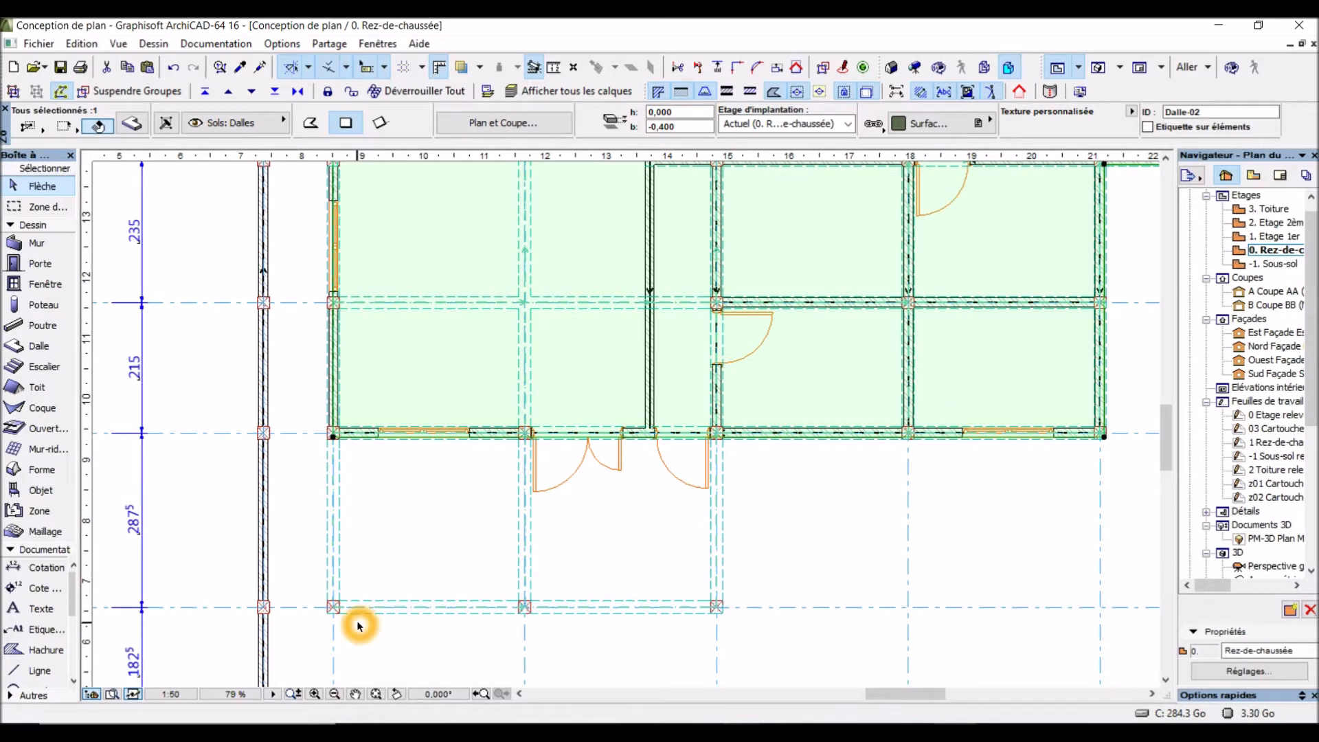
pyautogui.scroll(2, 357, 621)
pyautogui.click(296, 411)
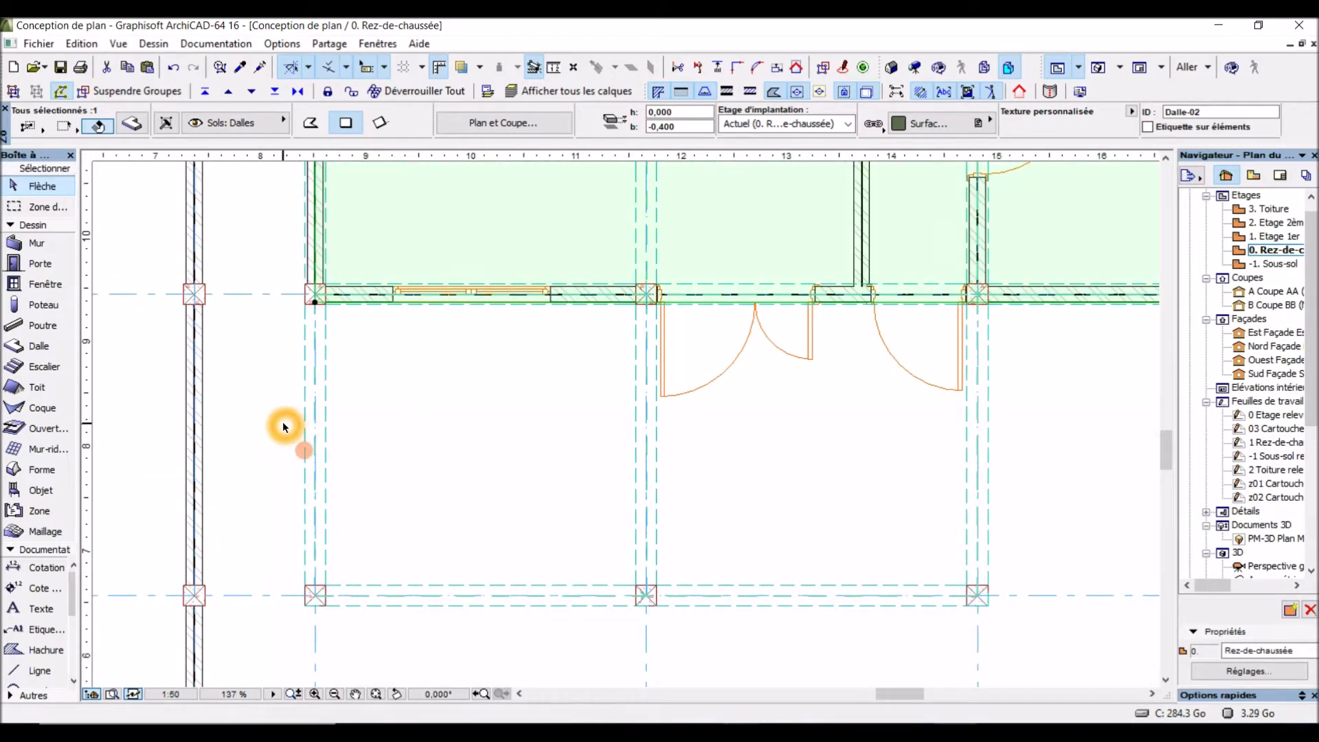
pyautogui.click(284, 426)
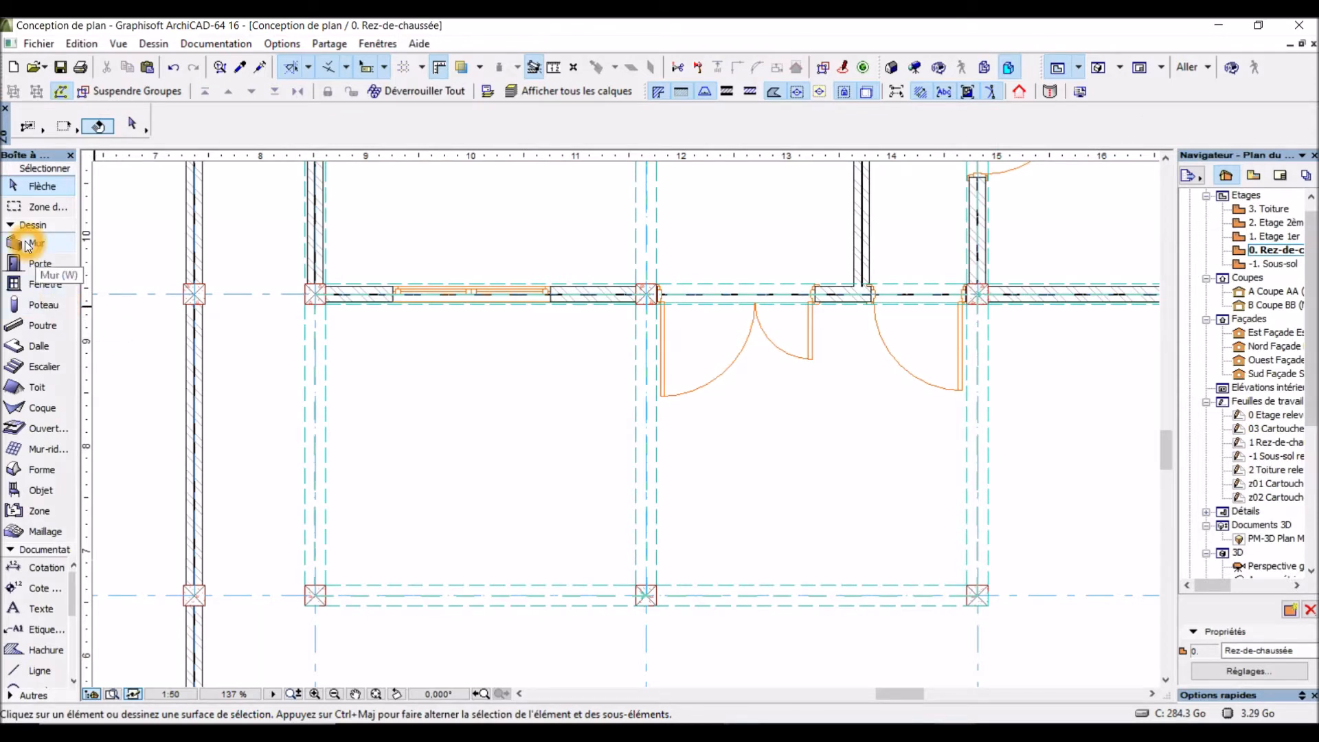
# Step: Set the default slab thickness to 0.350 and its height relative to the current storey to -0.050
pyautogui.click(38, 346)
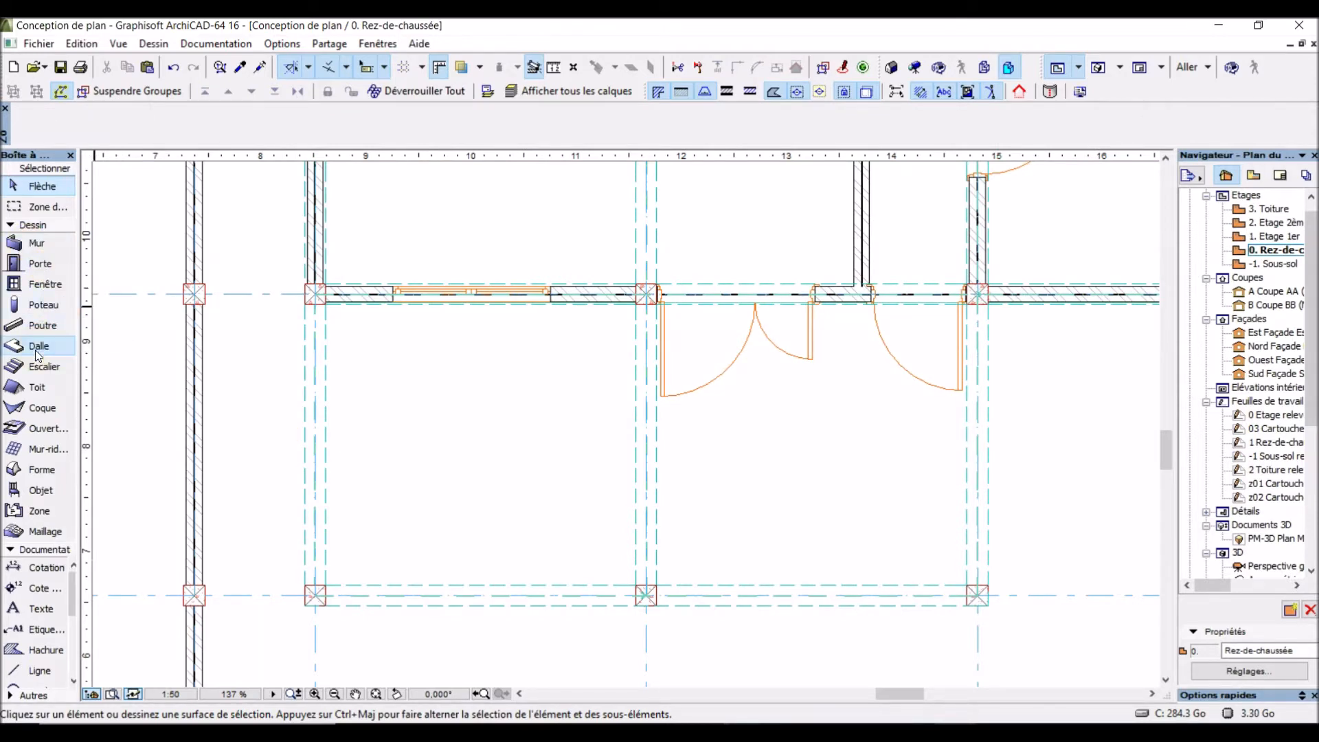
pyautogui.click(131, 123)
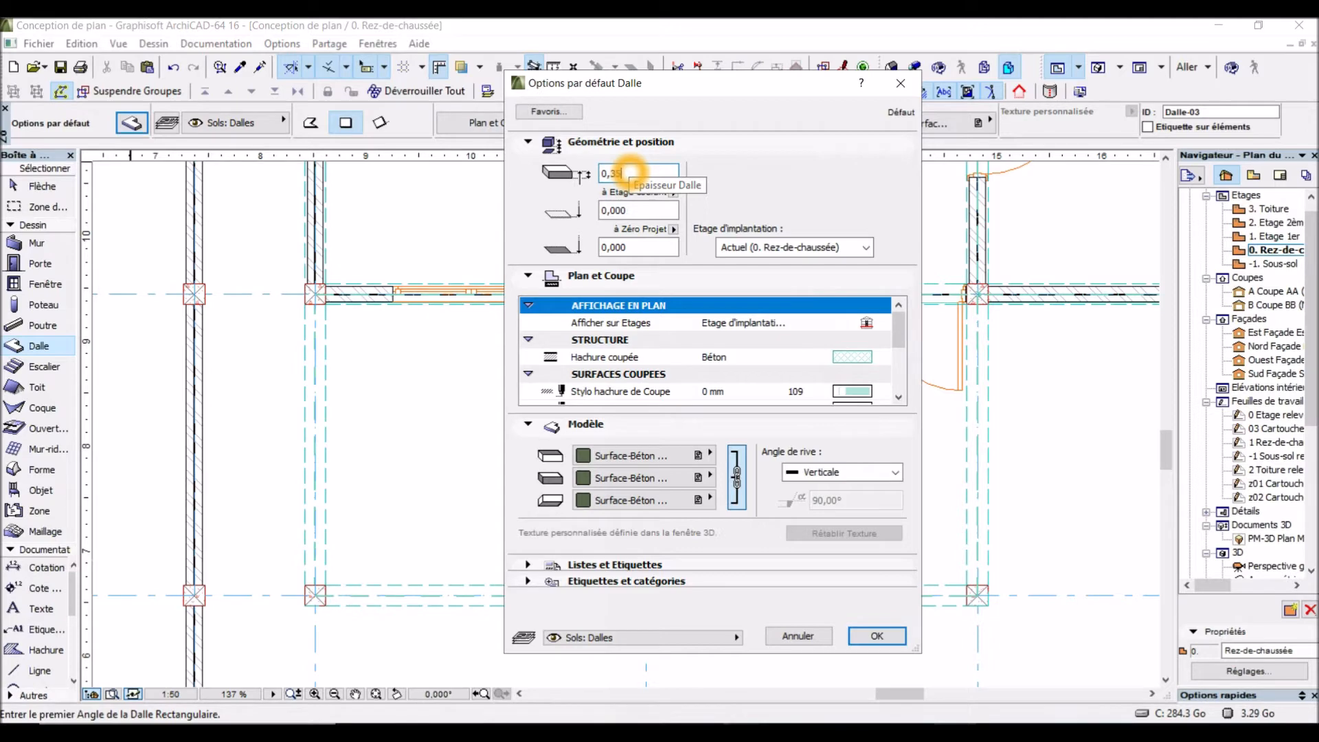
pyautogui.write('0,350')
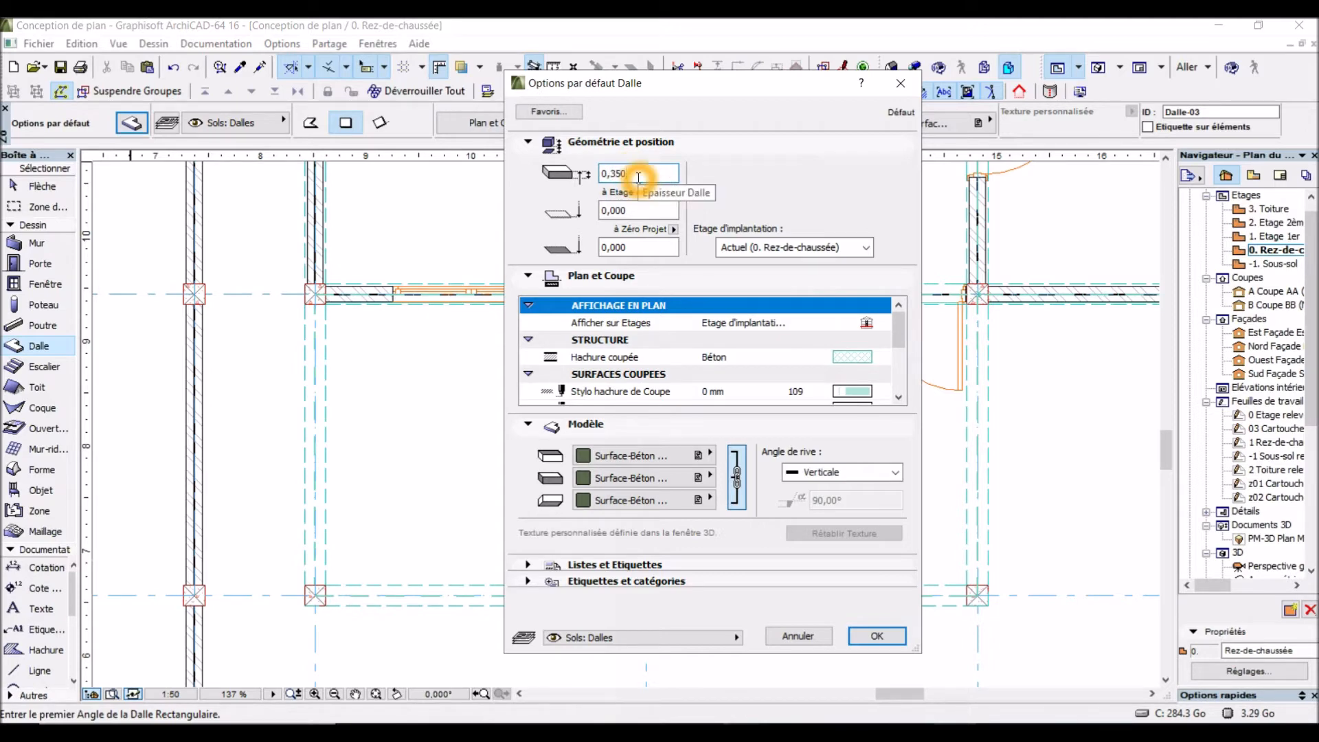
pyautogui.click(643, 210)
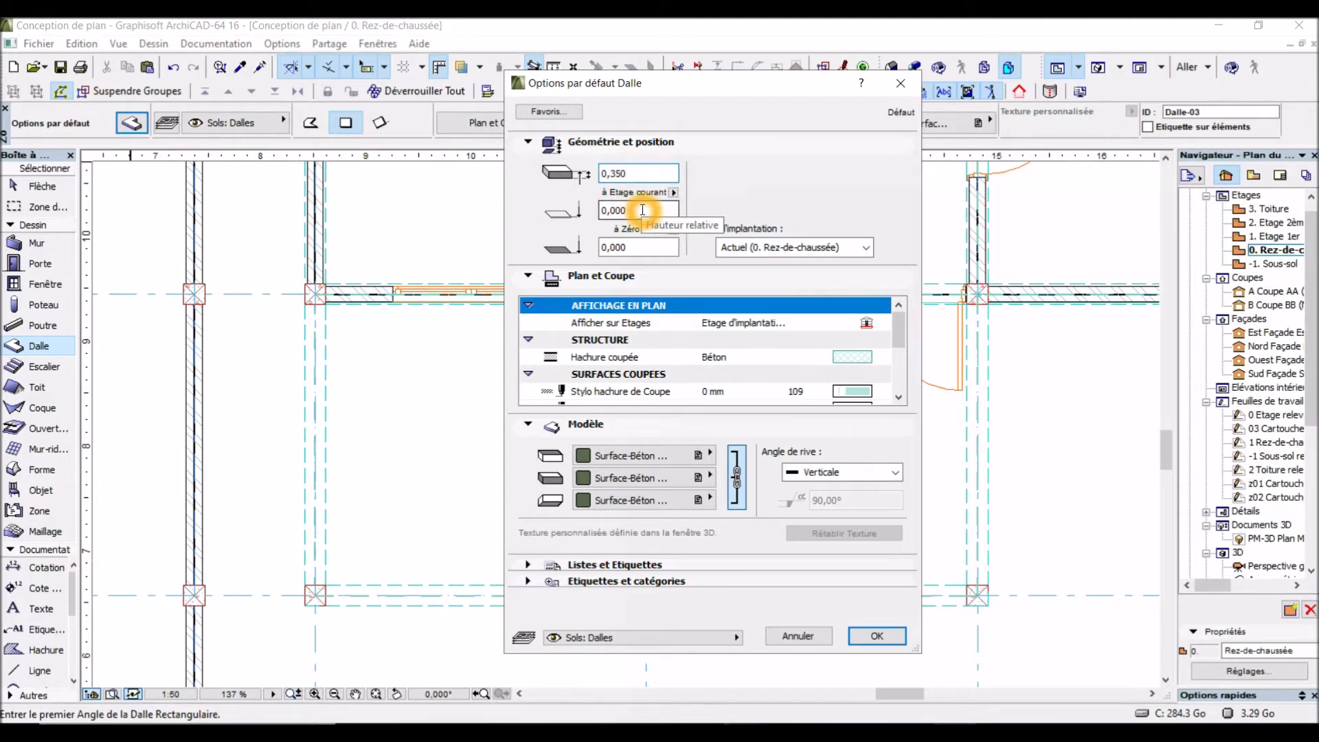
pyautogui.click(642, 211)
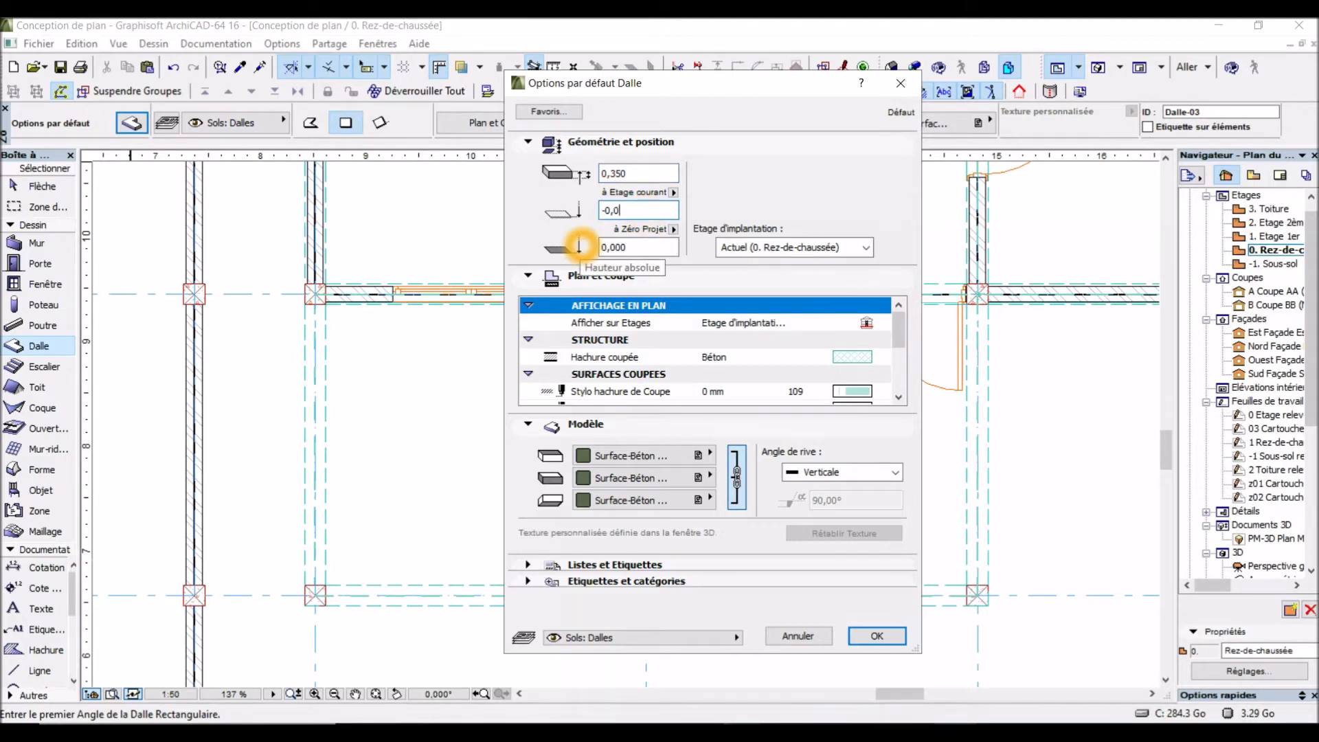
pyautogui.write('-0,050')
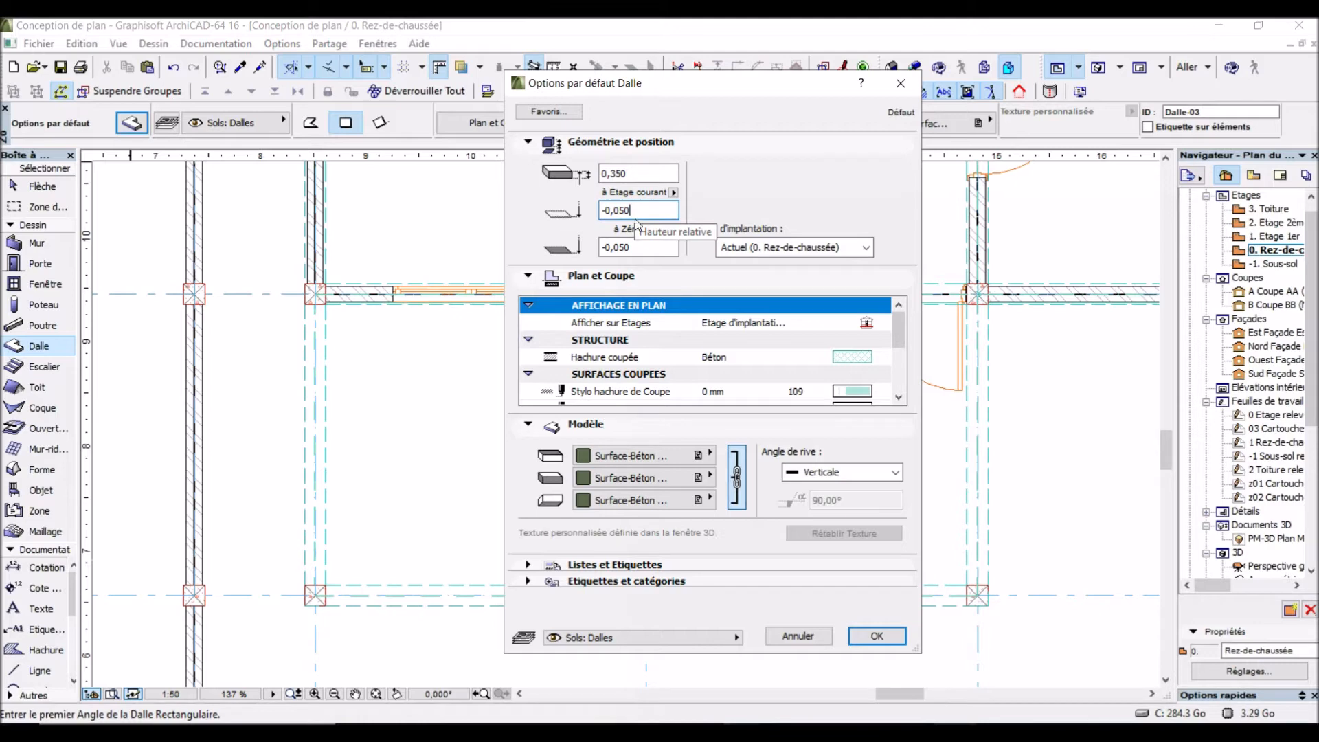
# Step: Set the default slab's top, edge and bottom surfaces to Surface-Cuir and apply the settings
pyautogui.click(713, 457)
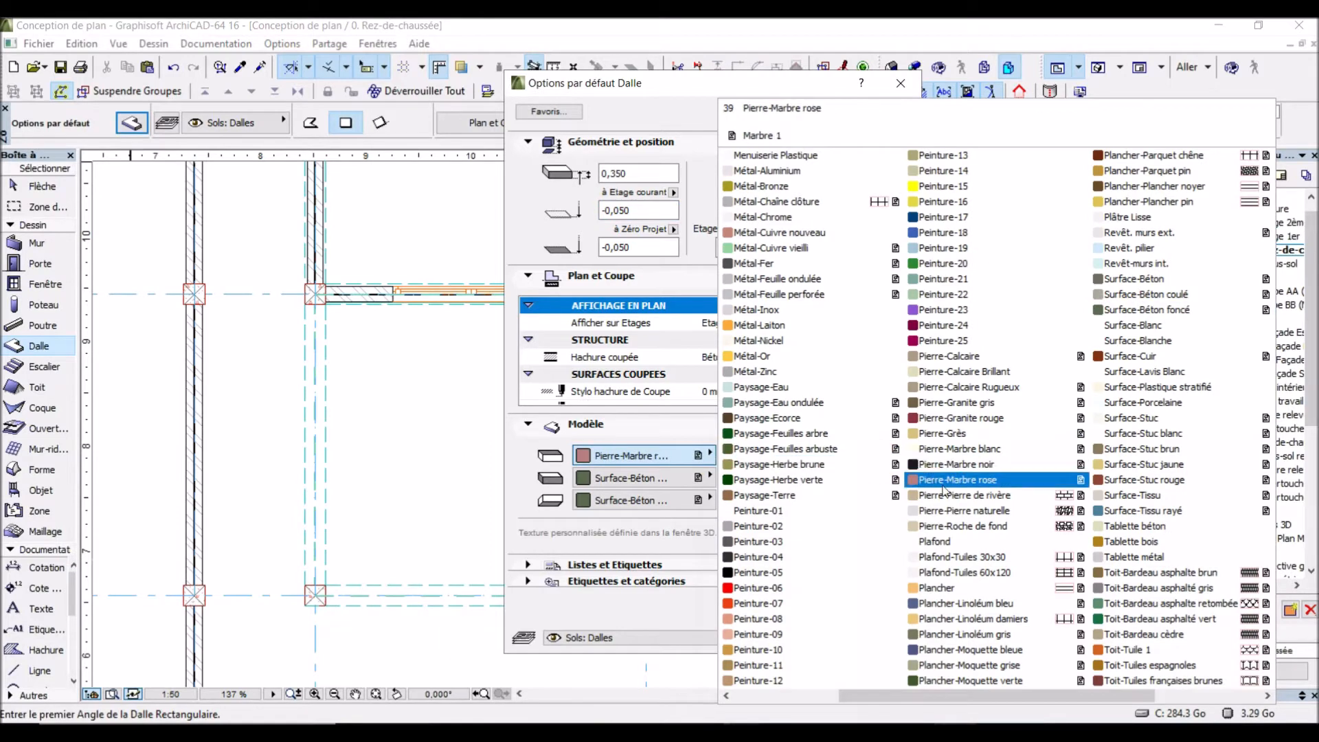
pyautogui.click(957, 417)
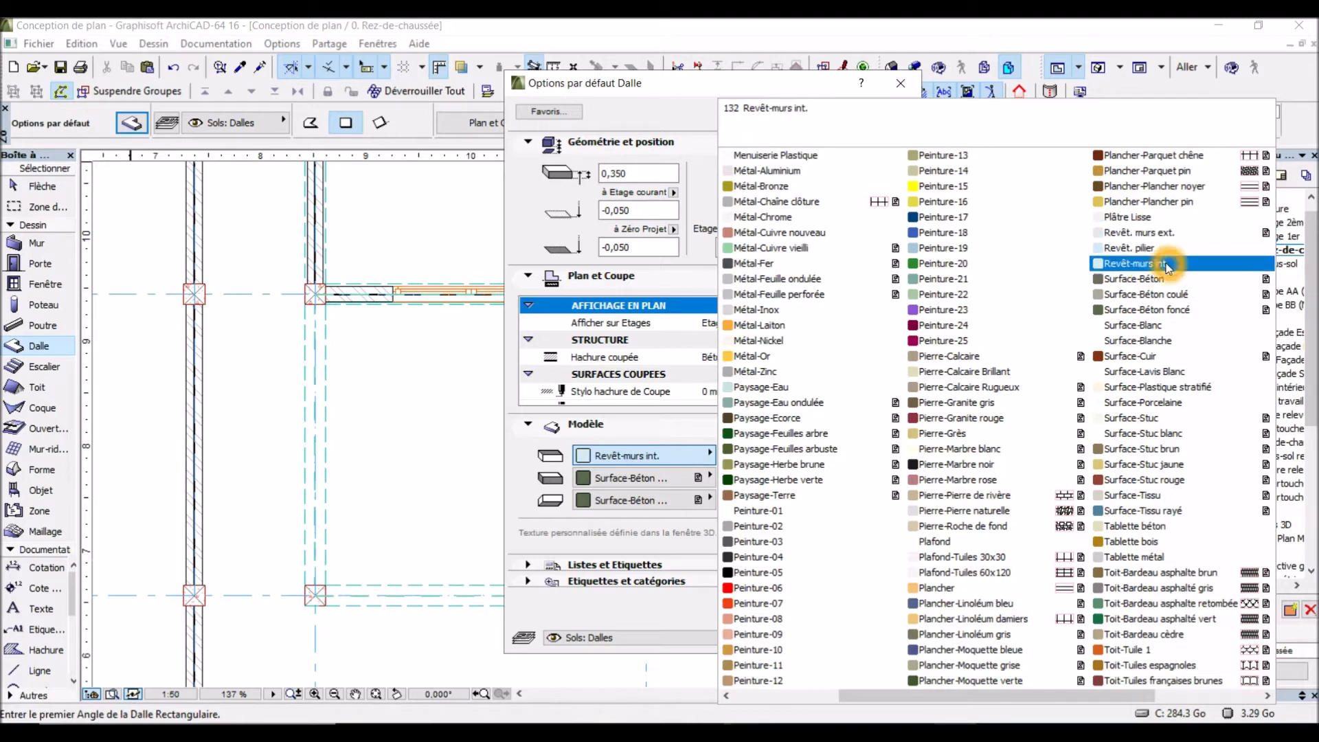
pyautogui.click(1166, 358)
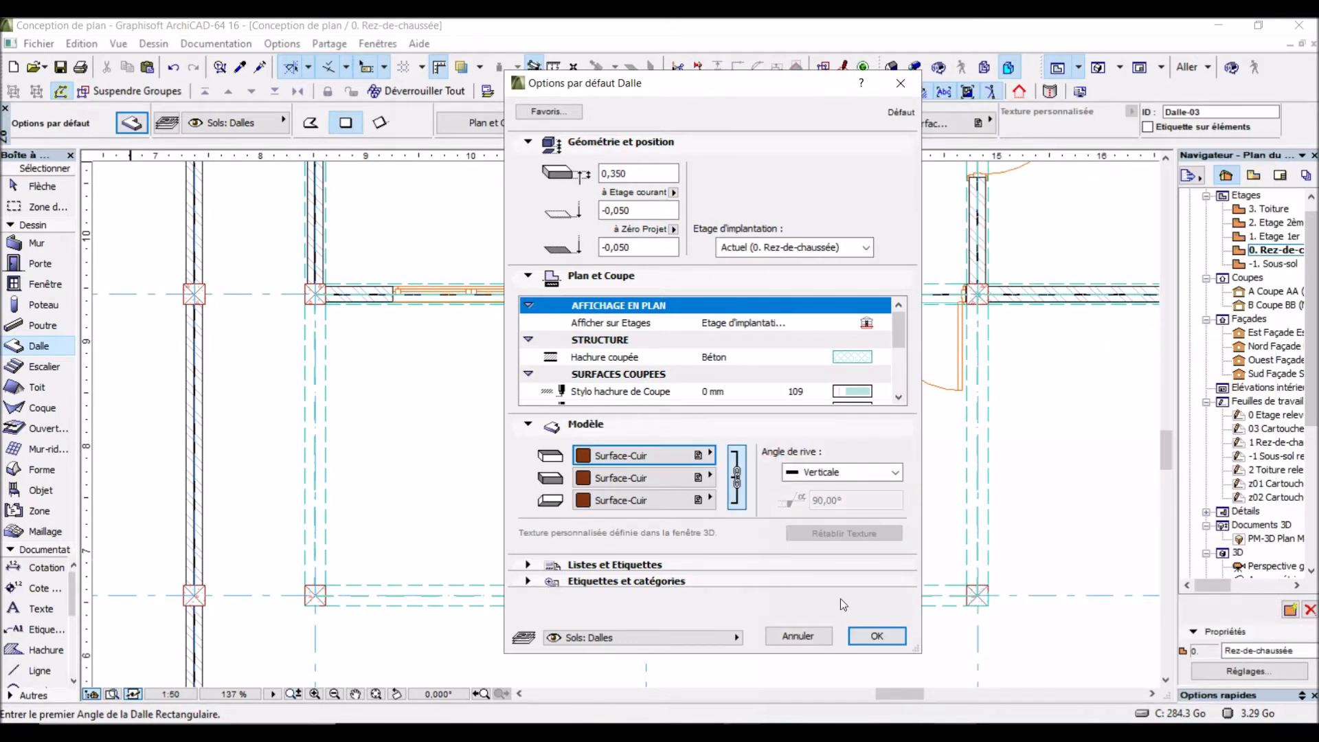
pyautogui.click(877, 637)
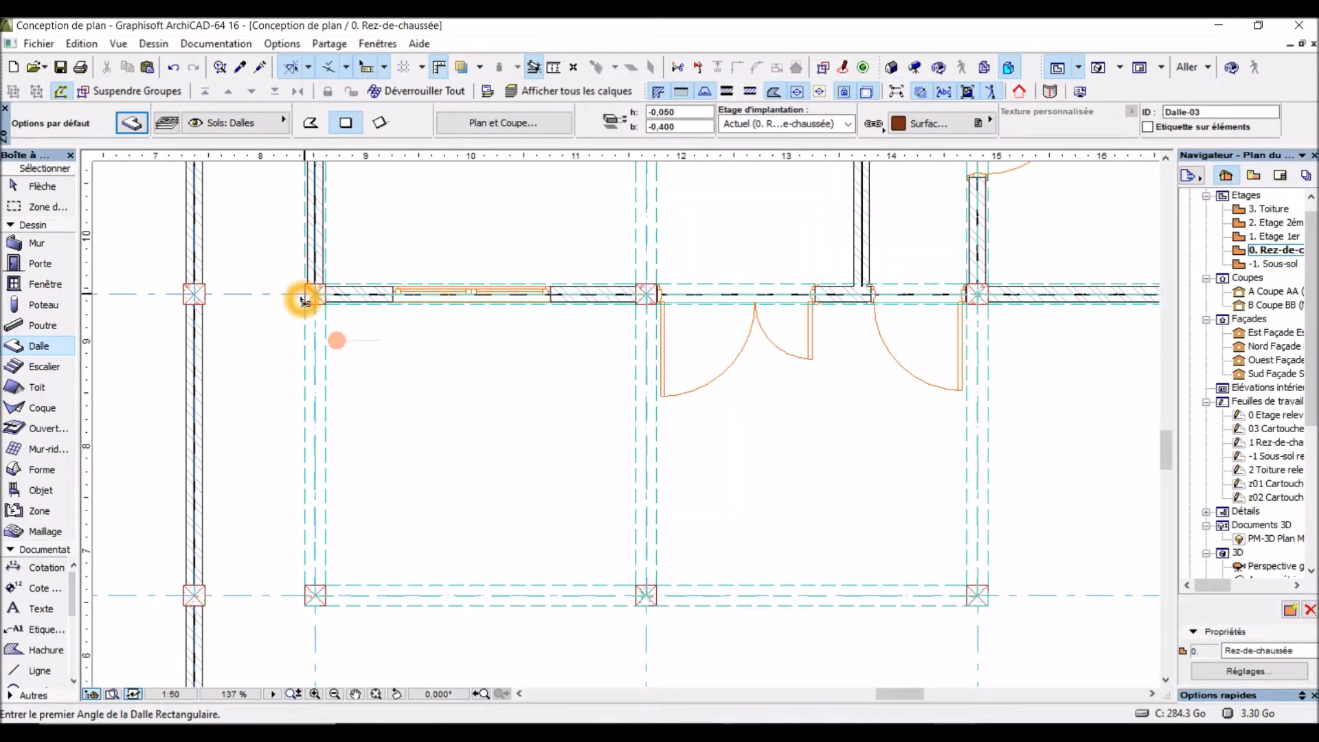
# Step: Draw a 6.500 by 2.875 rectangular terrace slab from the house's front corner column to the outer corner of the opposite terrace column
pyautogui.scroll(3, 304, 300)
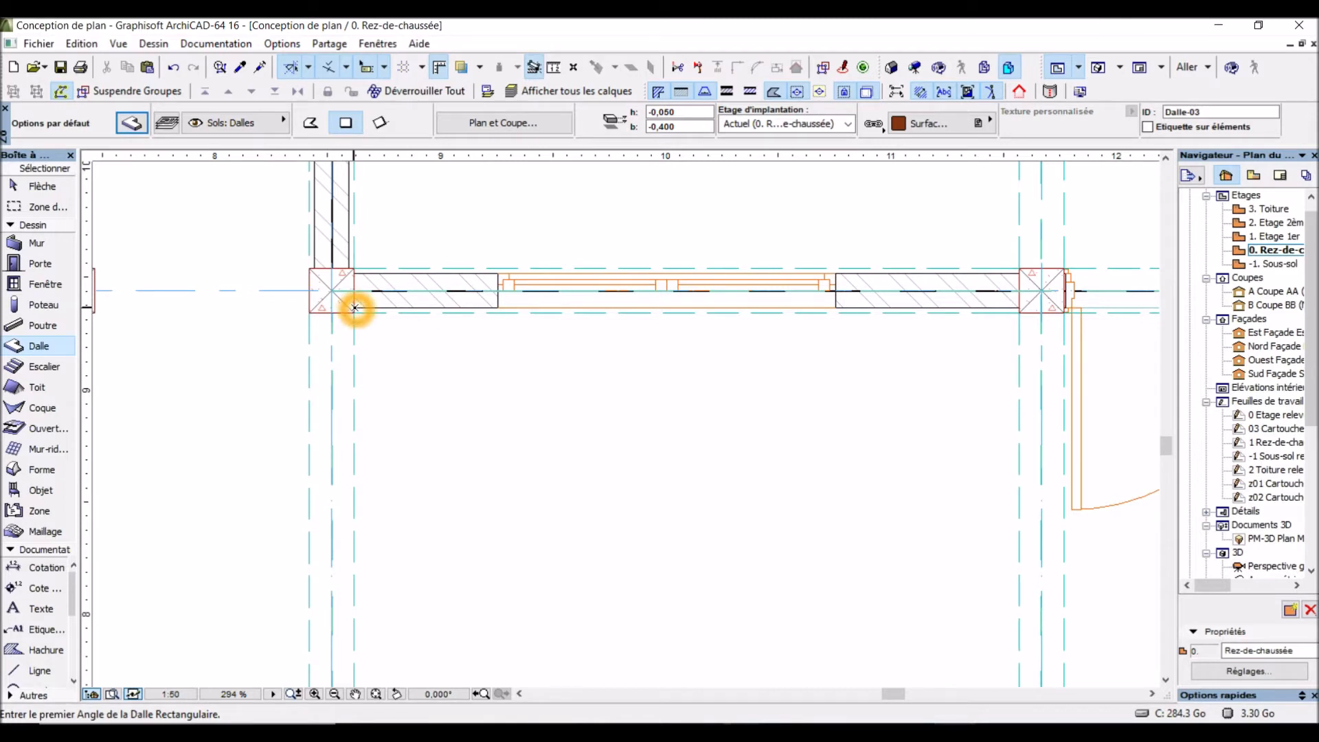
pyautogui.click(310, 312)
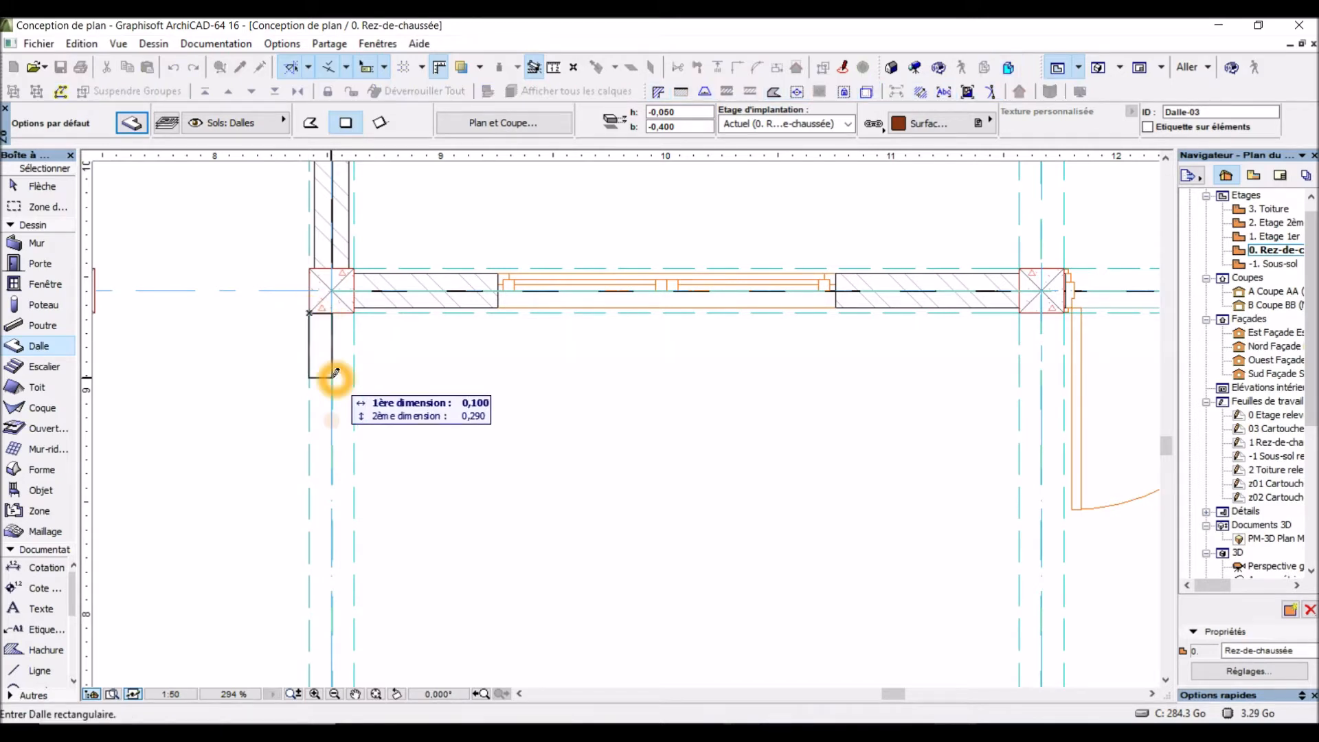
pyautogui.scroll(-6, 335, 373)
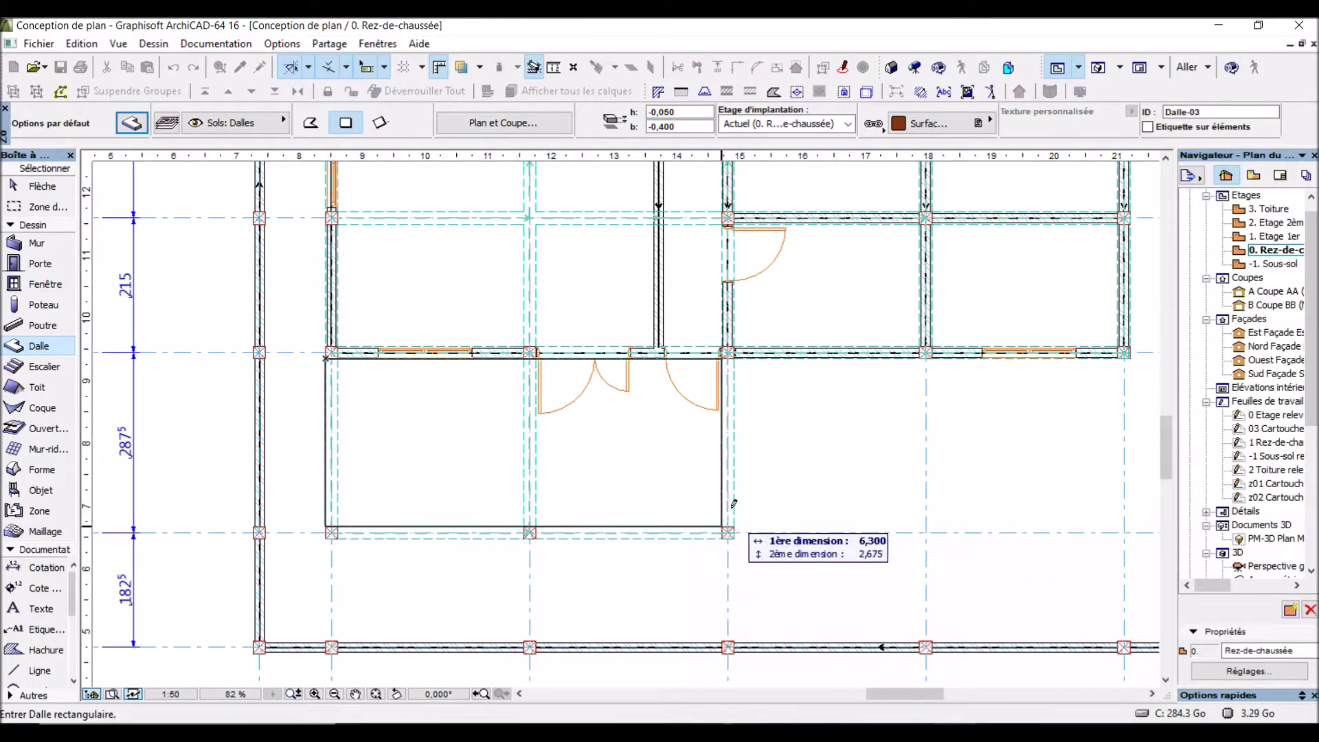
pyautogui.scroll(3, 741, 522)
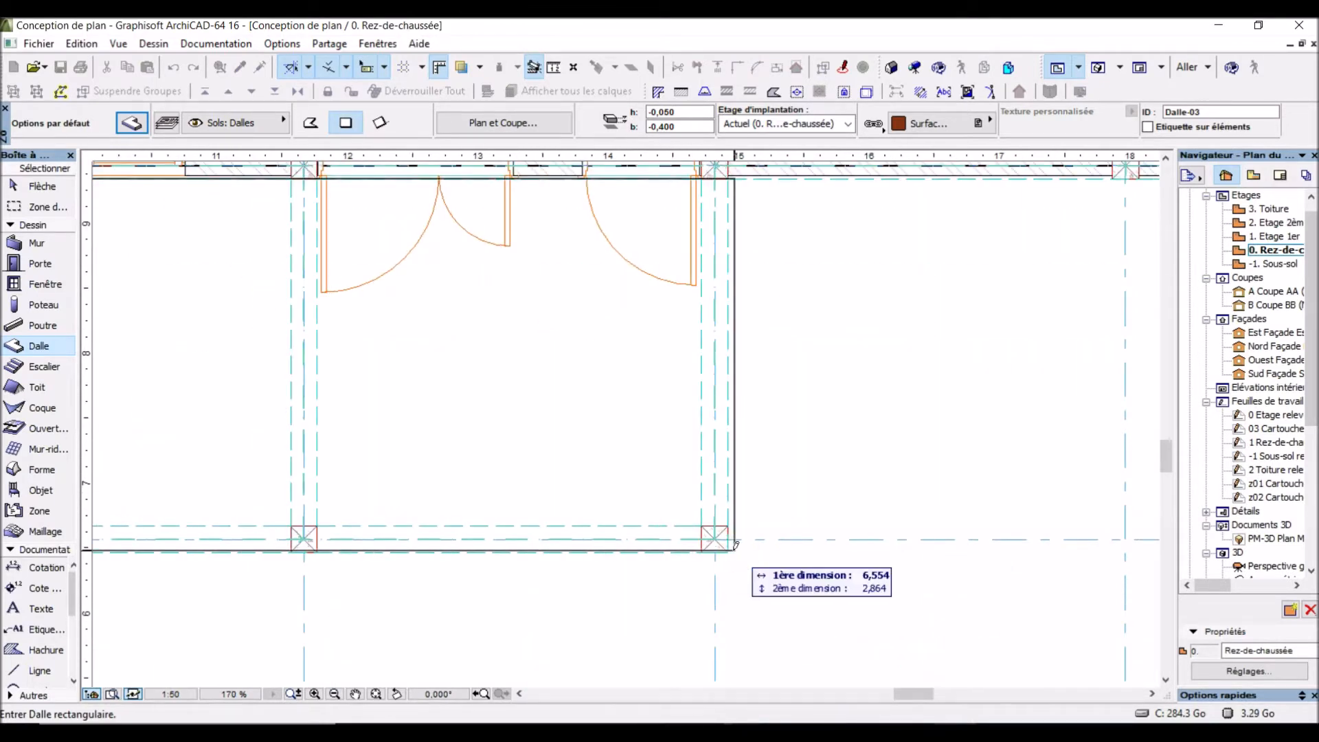
pyautogui.scroll(4, 729, 551)
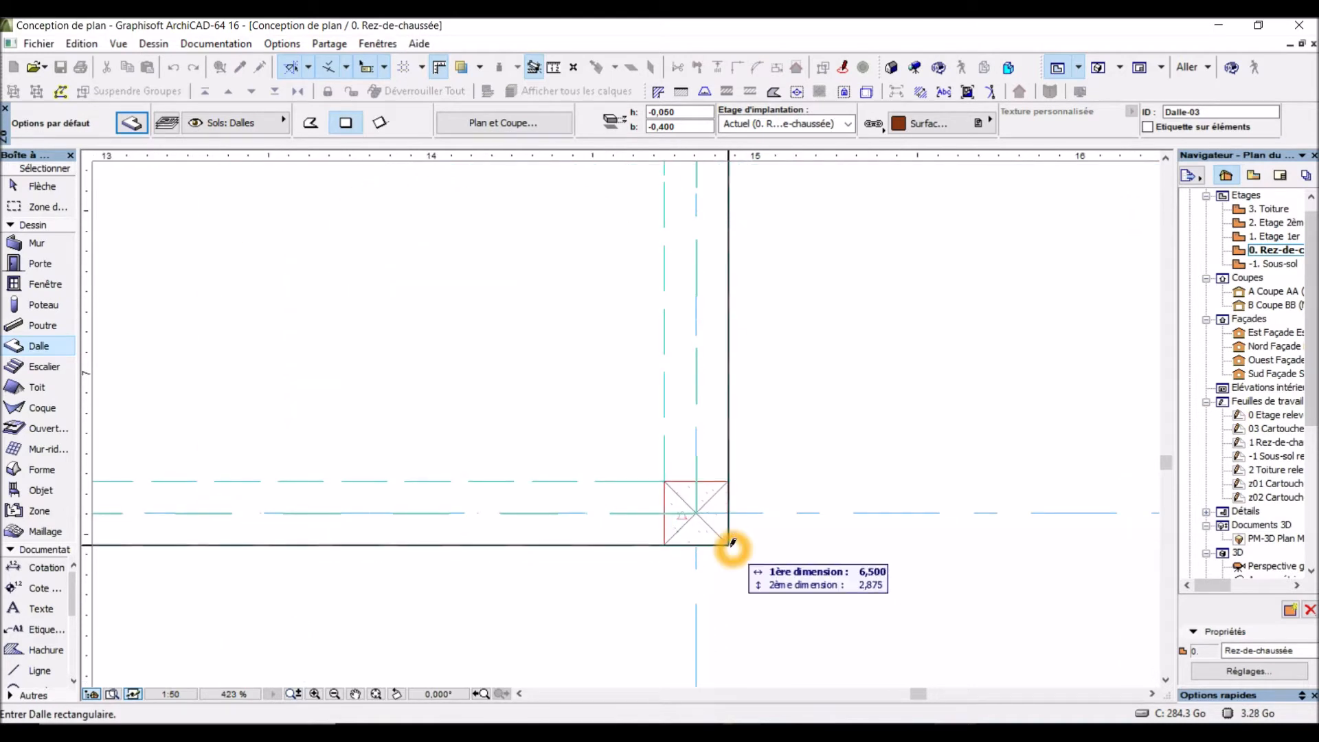
pyautogui.click(731, 543)
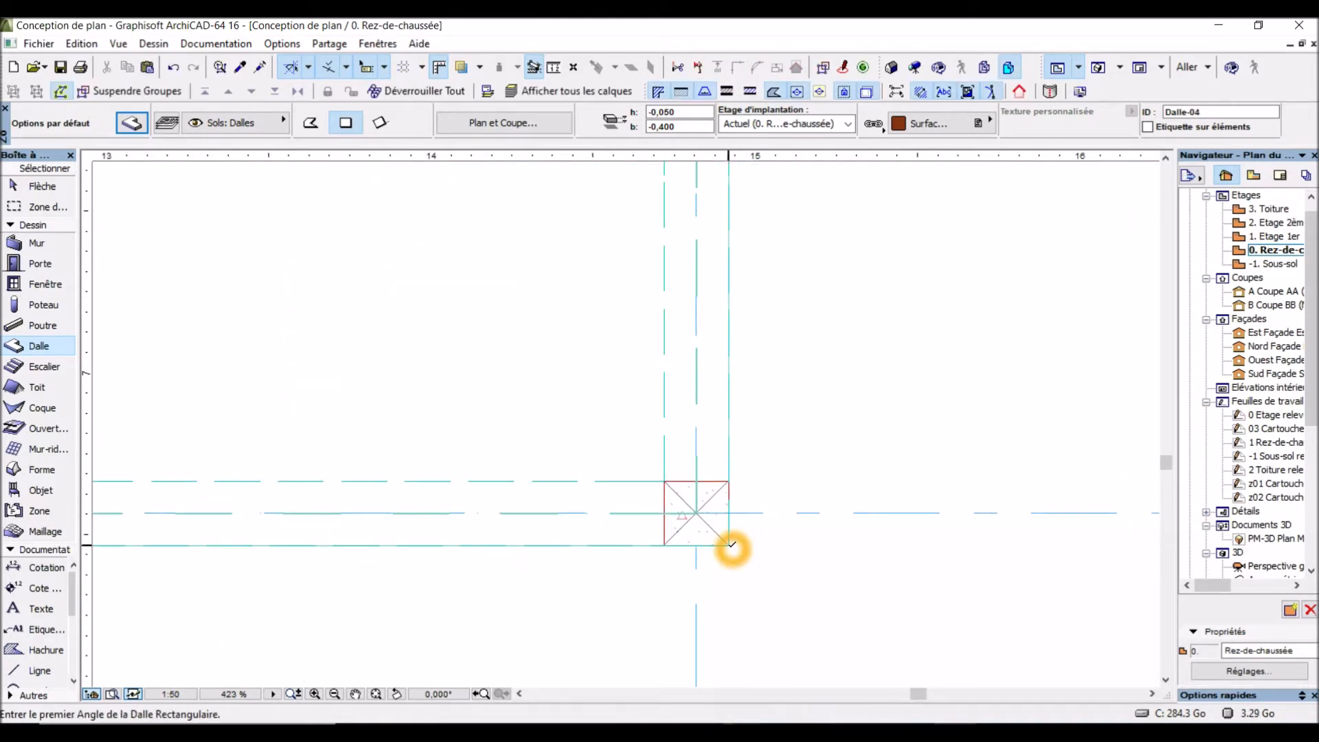
# Step: Open the 3D view and examine the terrace slab and its level difference at the entrance doors
pyautogui.scroll(-4, 731, 549)
pyautogui.scroll(-3, 384, 544)
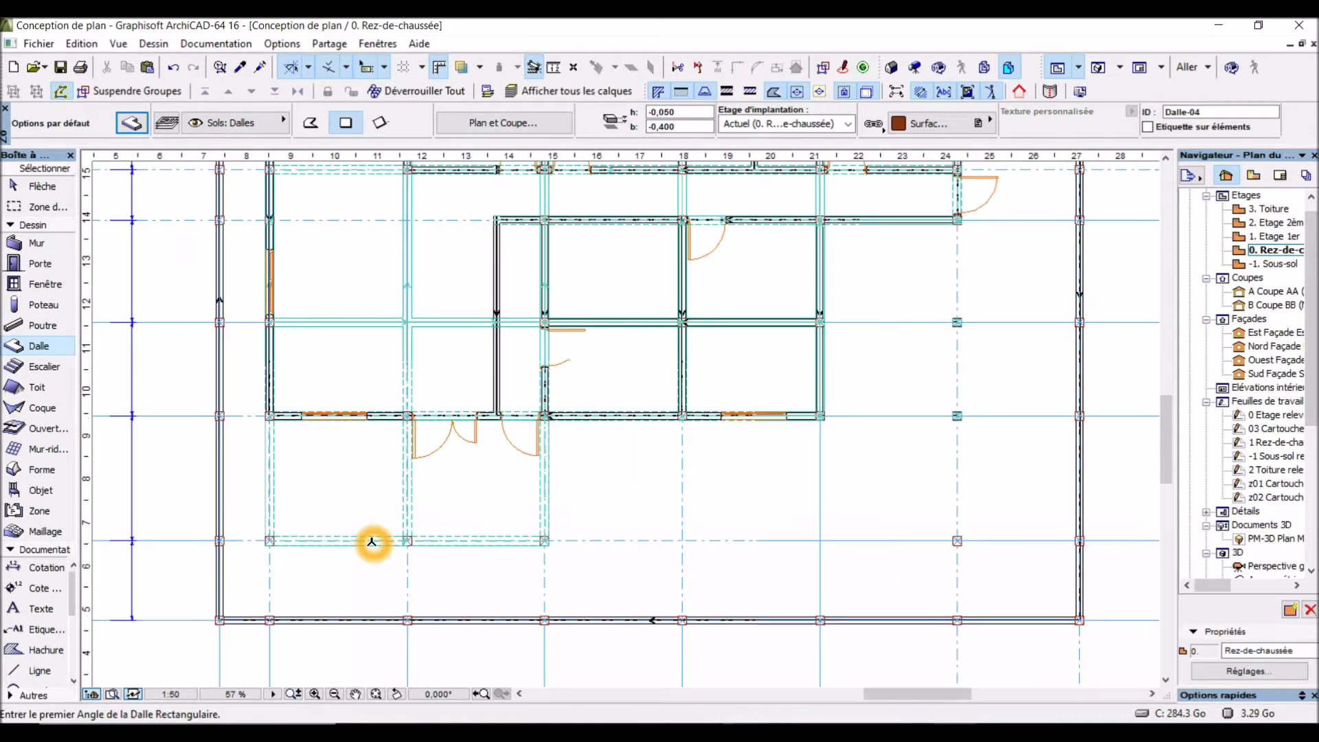
pyautogui.scroll(-3, 586, 495)
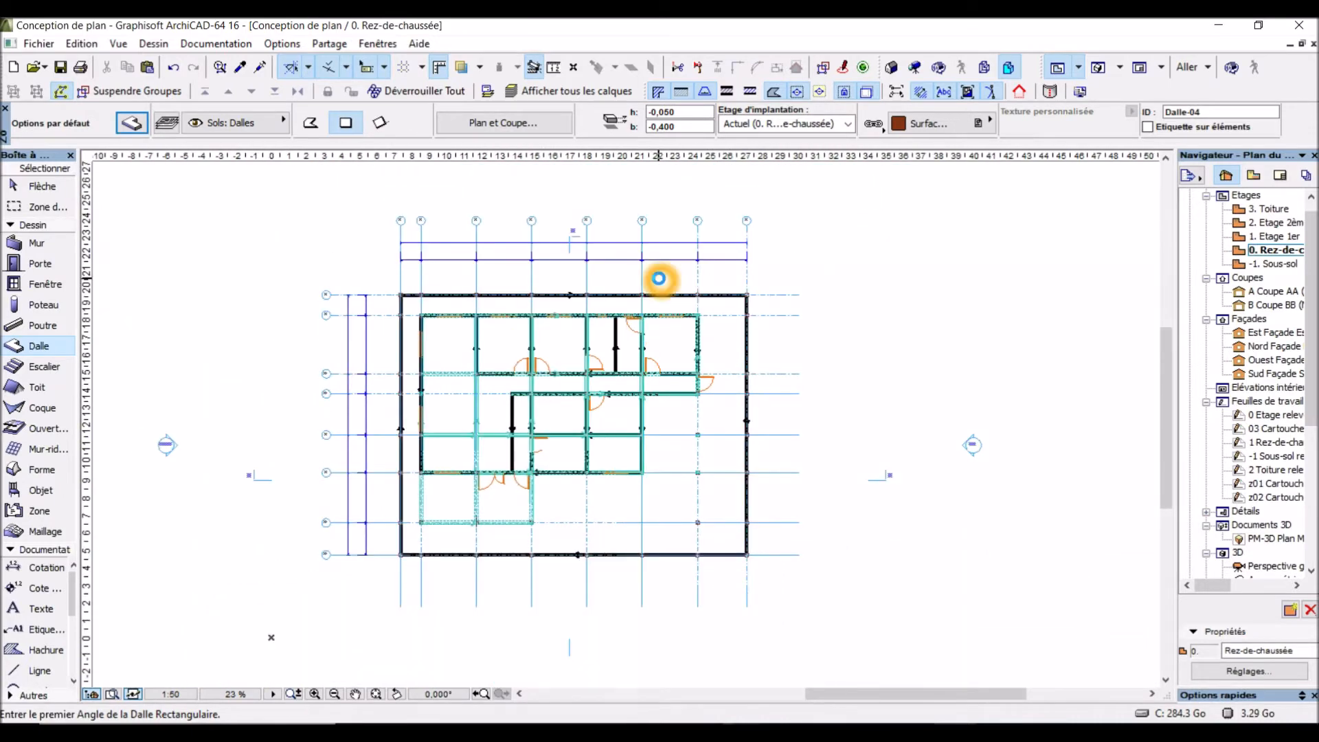
pyautogui.scroll(2, 657, 278)
pyautogui.click(1099, 69)
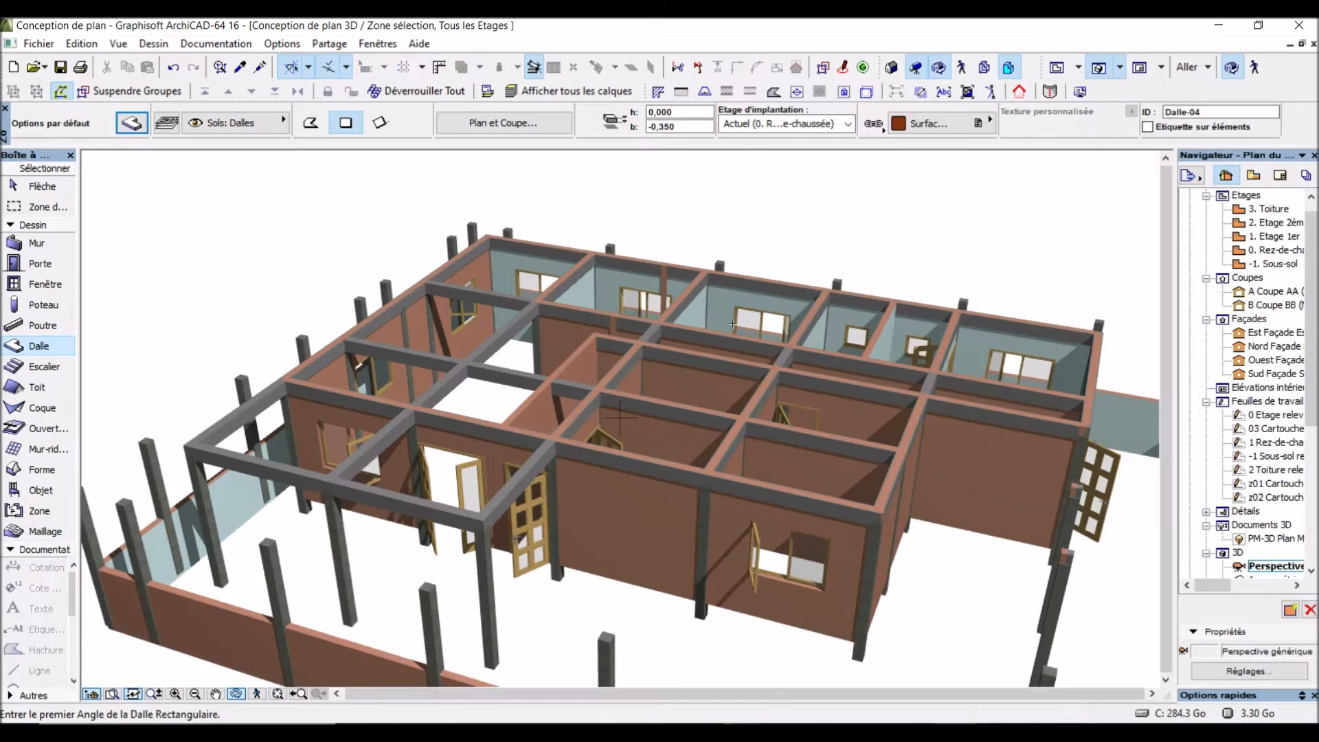
pyautogui.scroll(2, 457, 639)
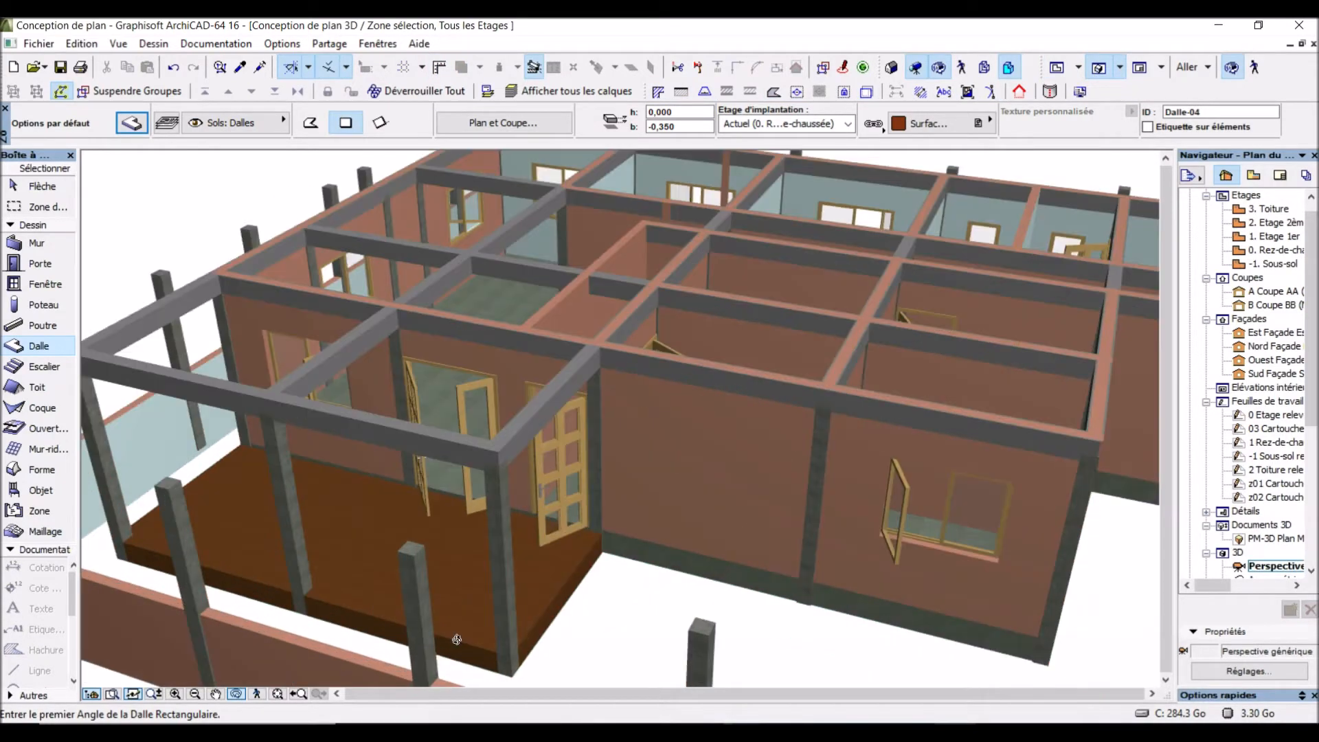
pyautogui.scroll(2, 444, 580)
pyautogui.scroll(2, 439, 558)
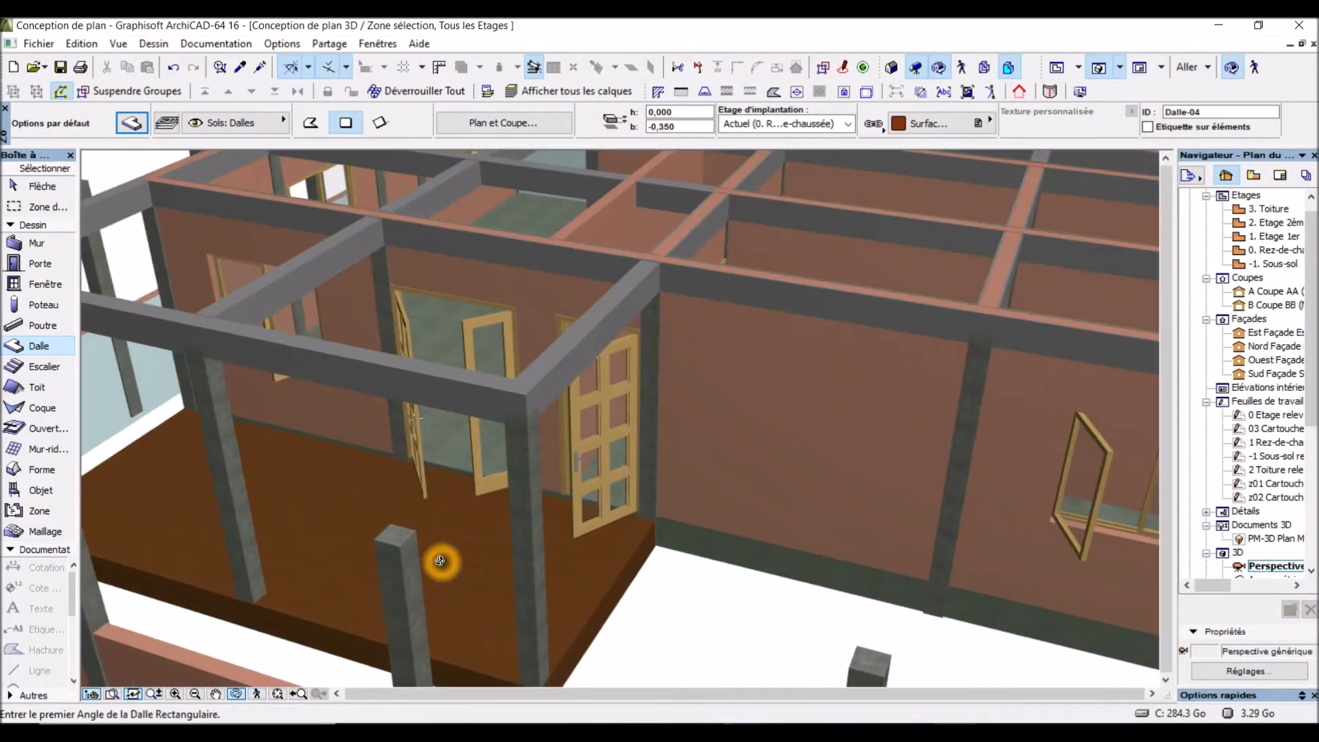
pyautogui.scroll(2, 441, 557)
pyautogui.scroll(4, 431, 490)
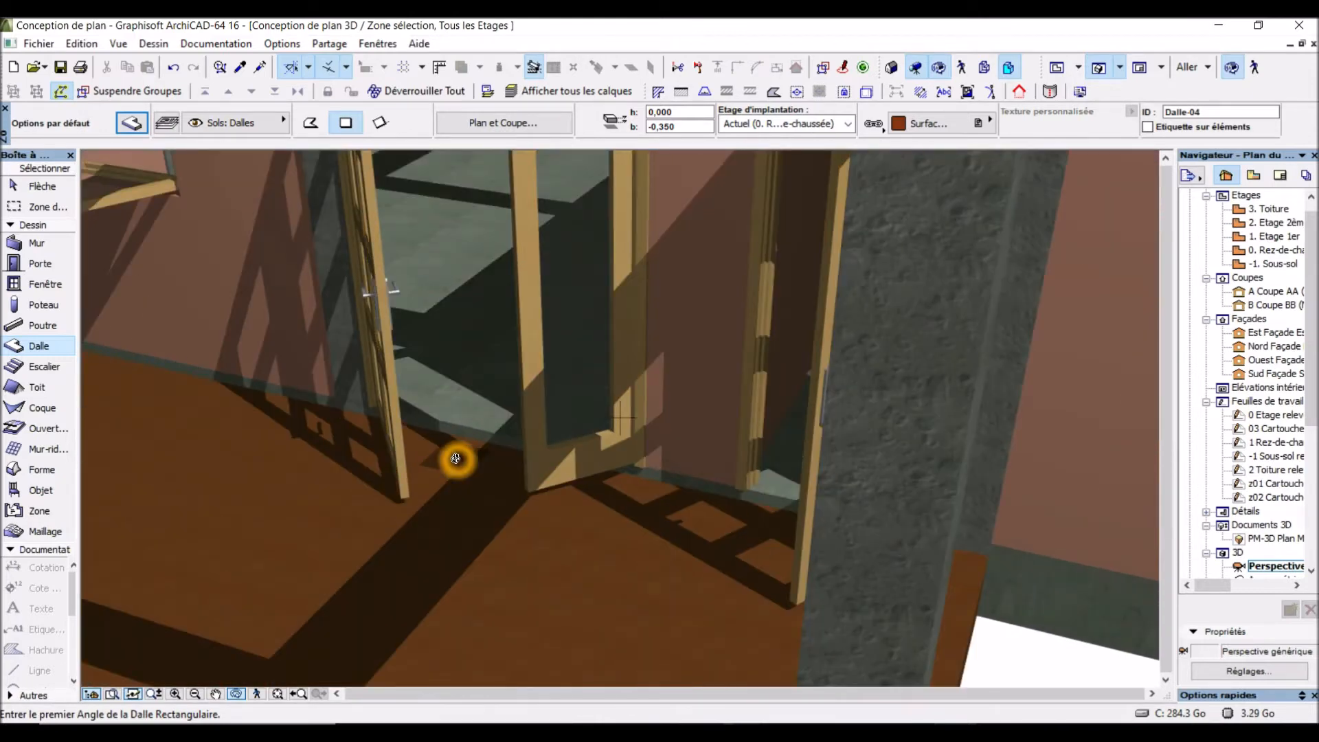
pyautogui.keyDown('shift'); pyautogui.moveTo(455, 459); pyautogui.dragTo(488, 516, button='middle'); pyautogui.keyUp('shift')
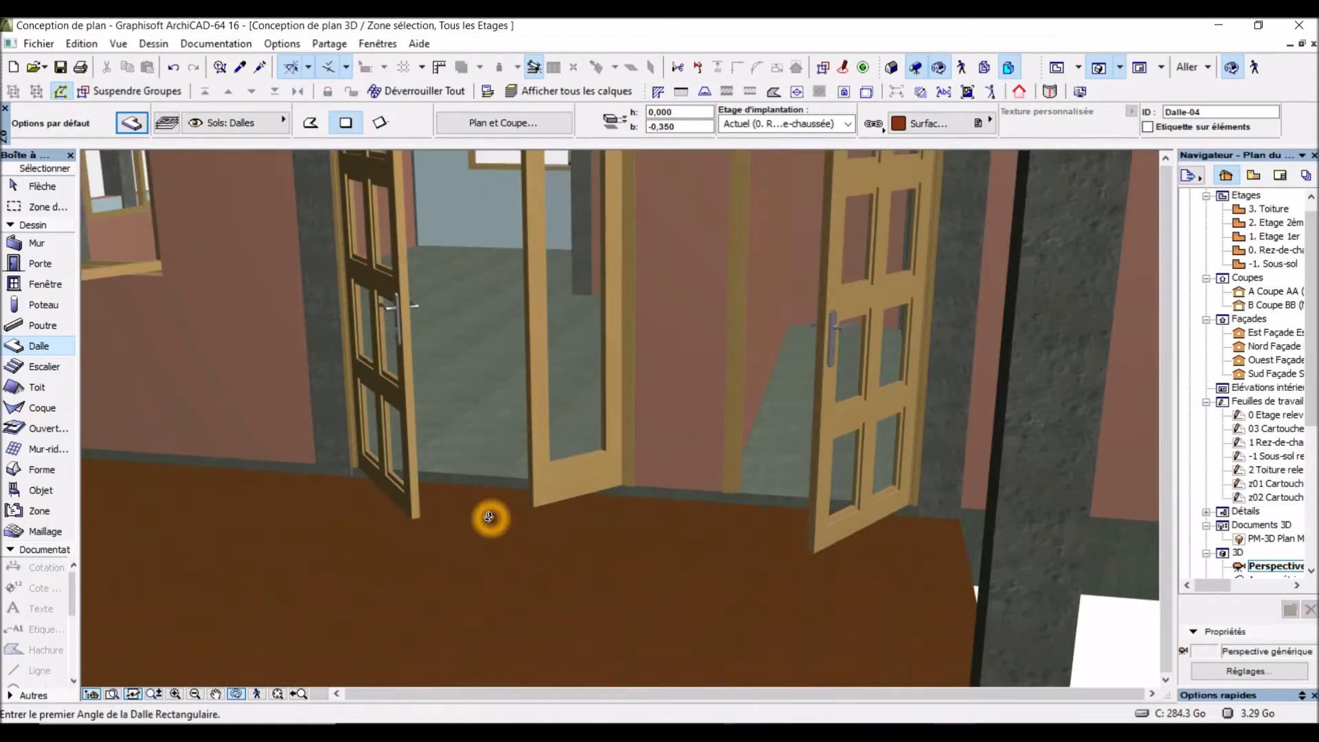
pyautogui.scroll(-8, 489, 516)
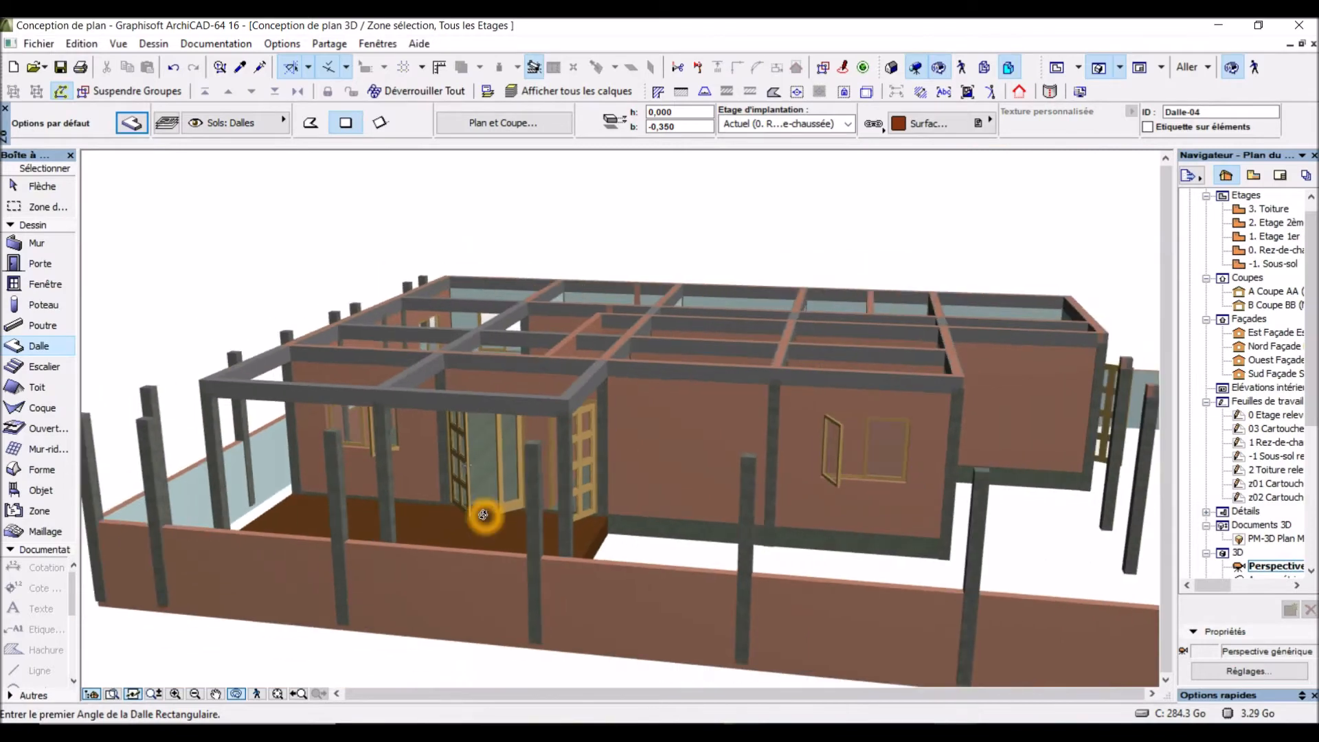
# Step: Examine the floor slab inside the large front room from above in 3D
pyautogui.keyDown('shift'); pyautogui.moveTo(484, 515); pyautogui.dragTo(461, 551, button='middle'); pyautogui.keyUp('shift')
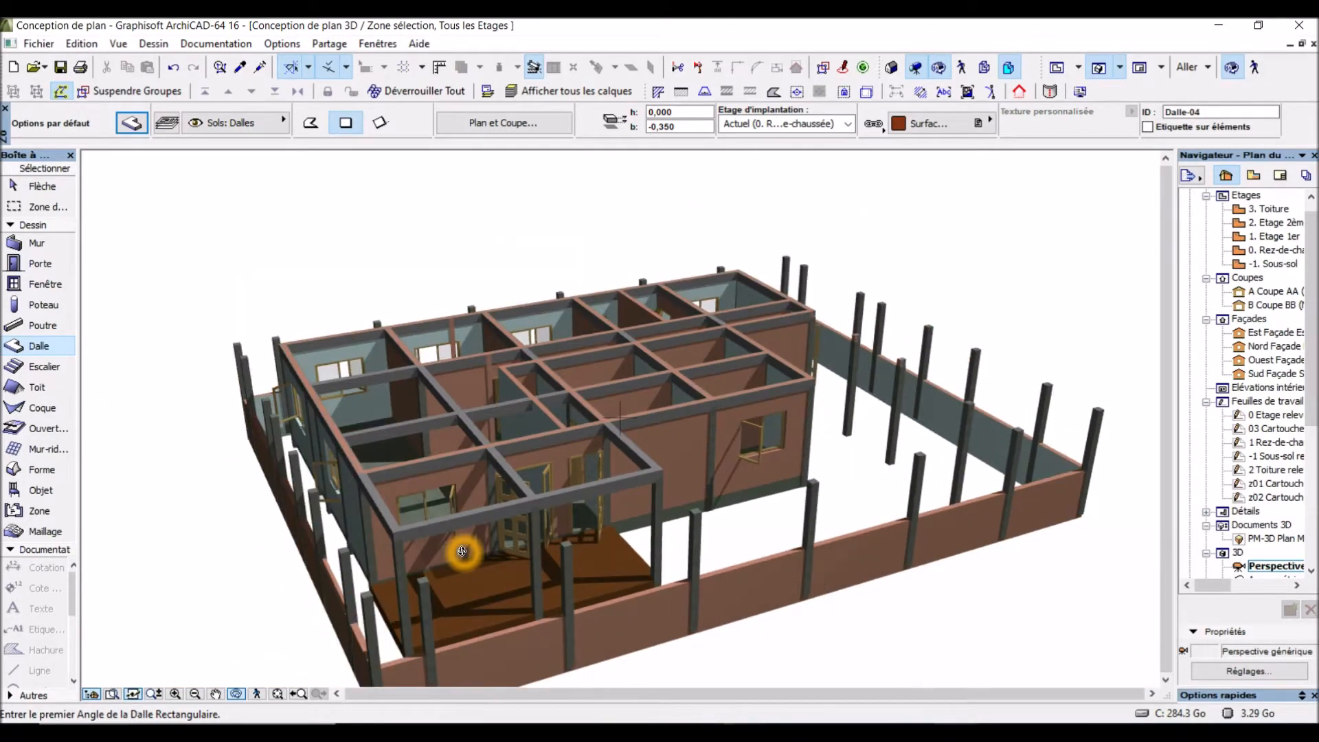
pyautogui.scroll(6, 391, 516)
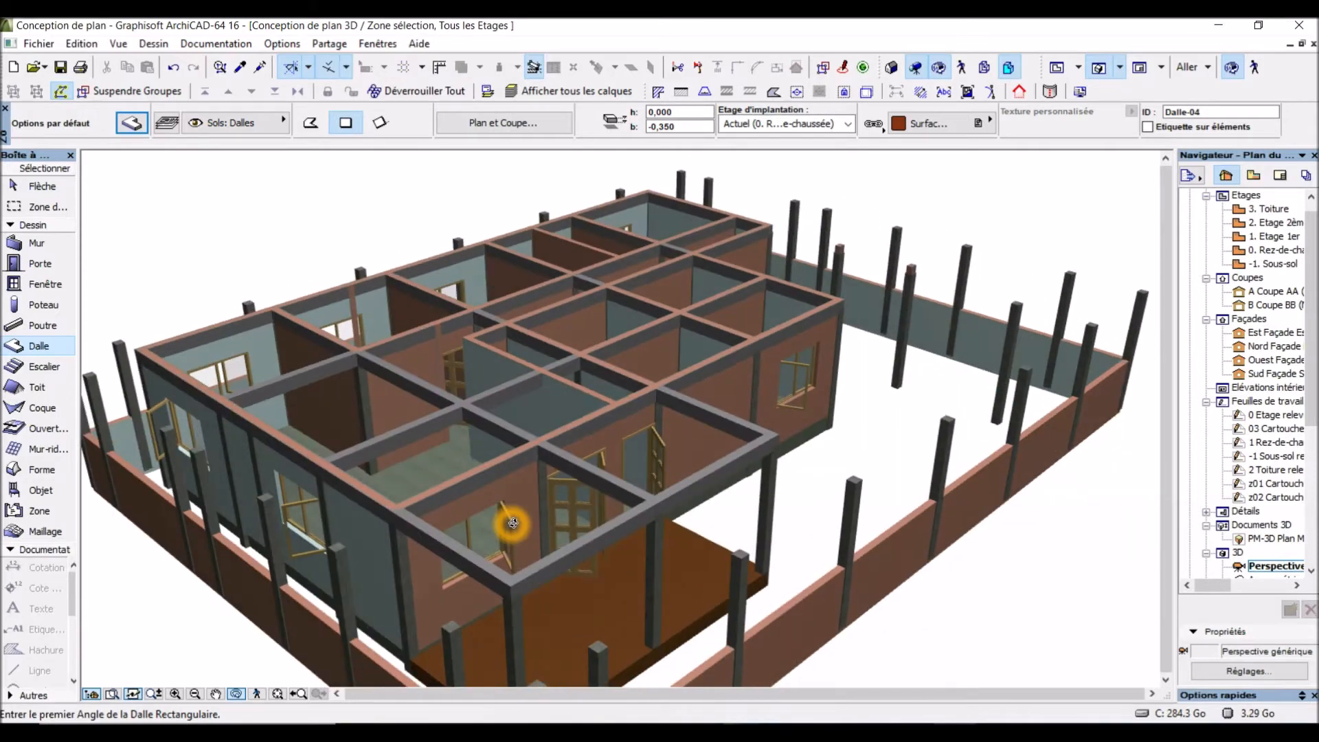
pyautogui.keyDown('shift'); pyautogui.moveTo(513, 523); pyautogui.dragTo(562, 523, button='middle'); pyautogui.keyUp('shift')
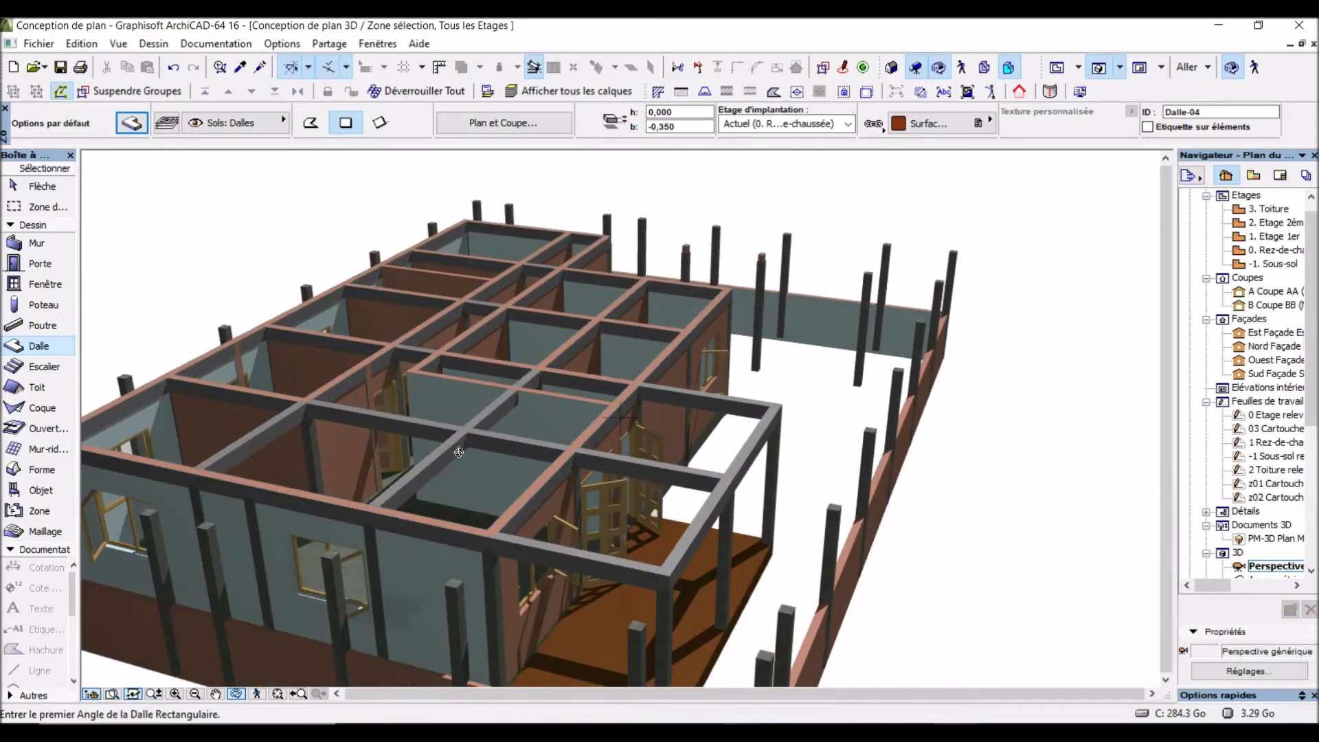
pyautogui.scroll(3, 457, 512)
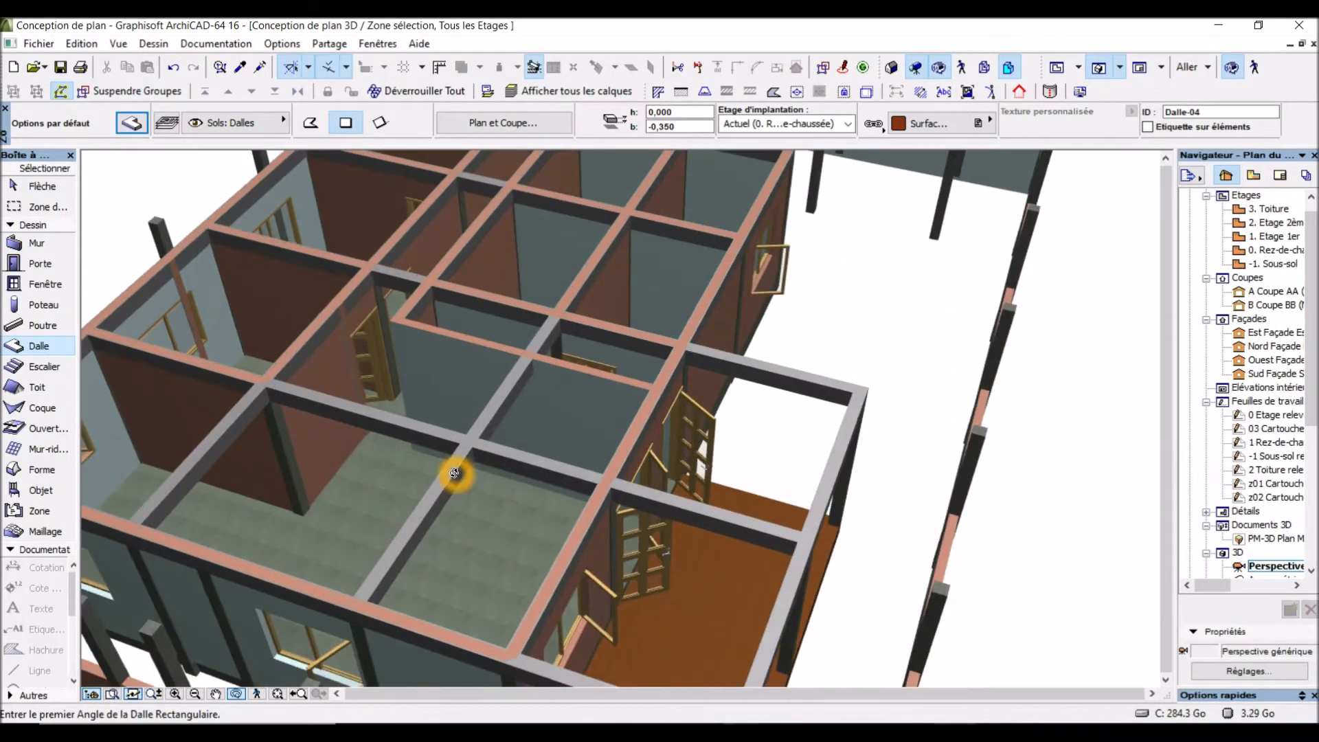
pyautogui.scroll(4, 480, 507)
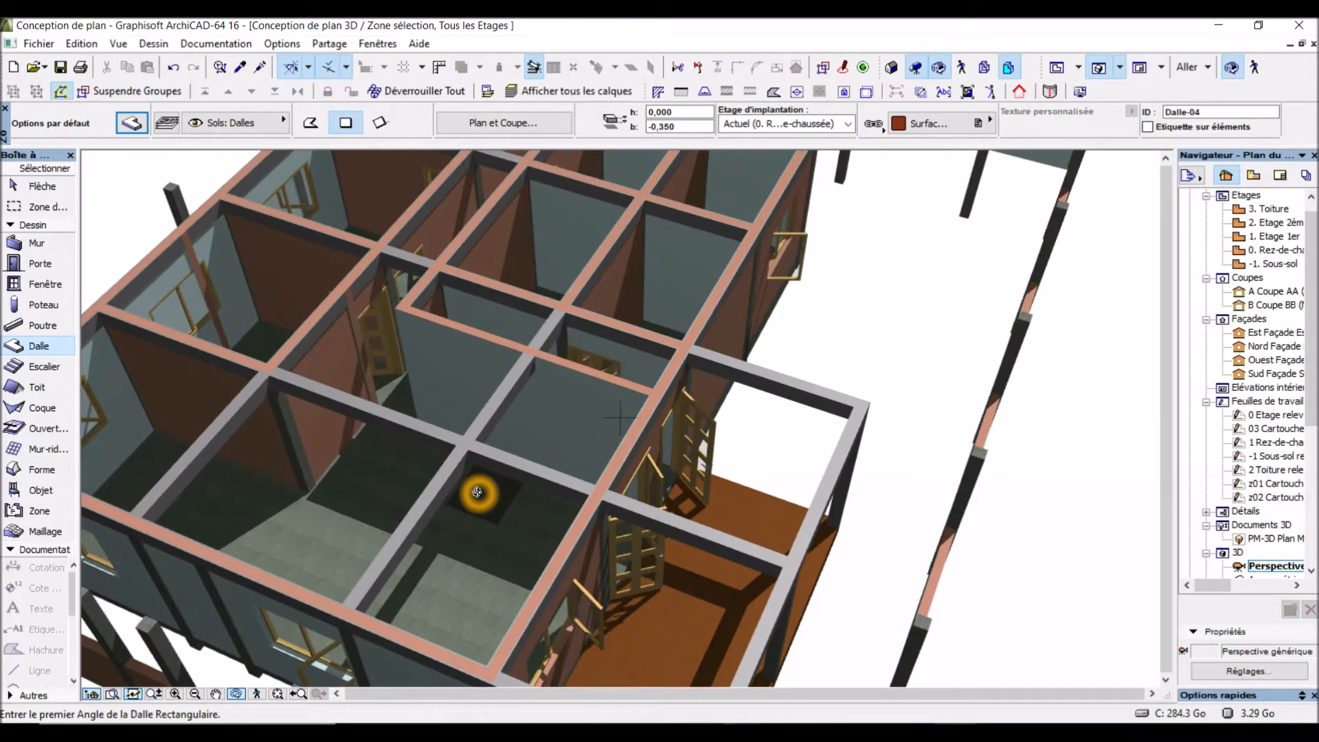
pyautogui.scroll(3, 476, 498)
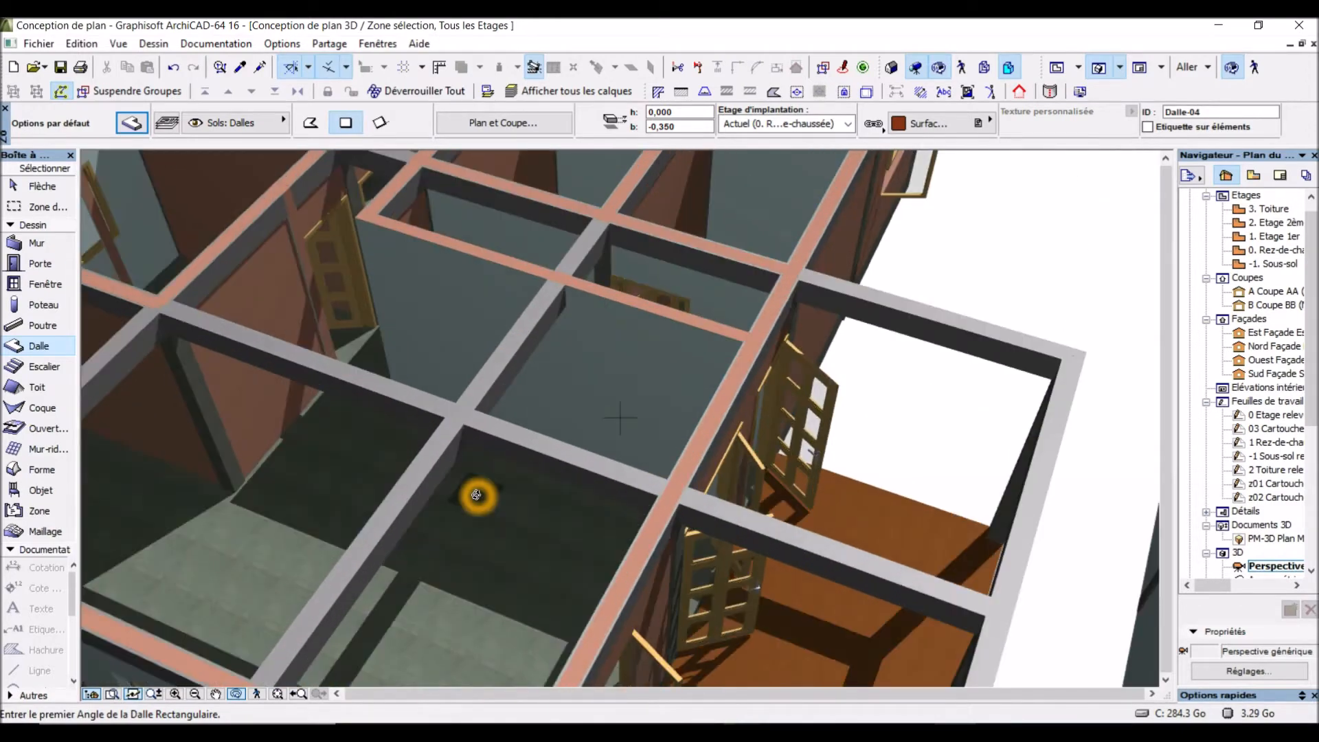
pyautogui.scroll(-5, 477, 495)
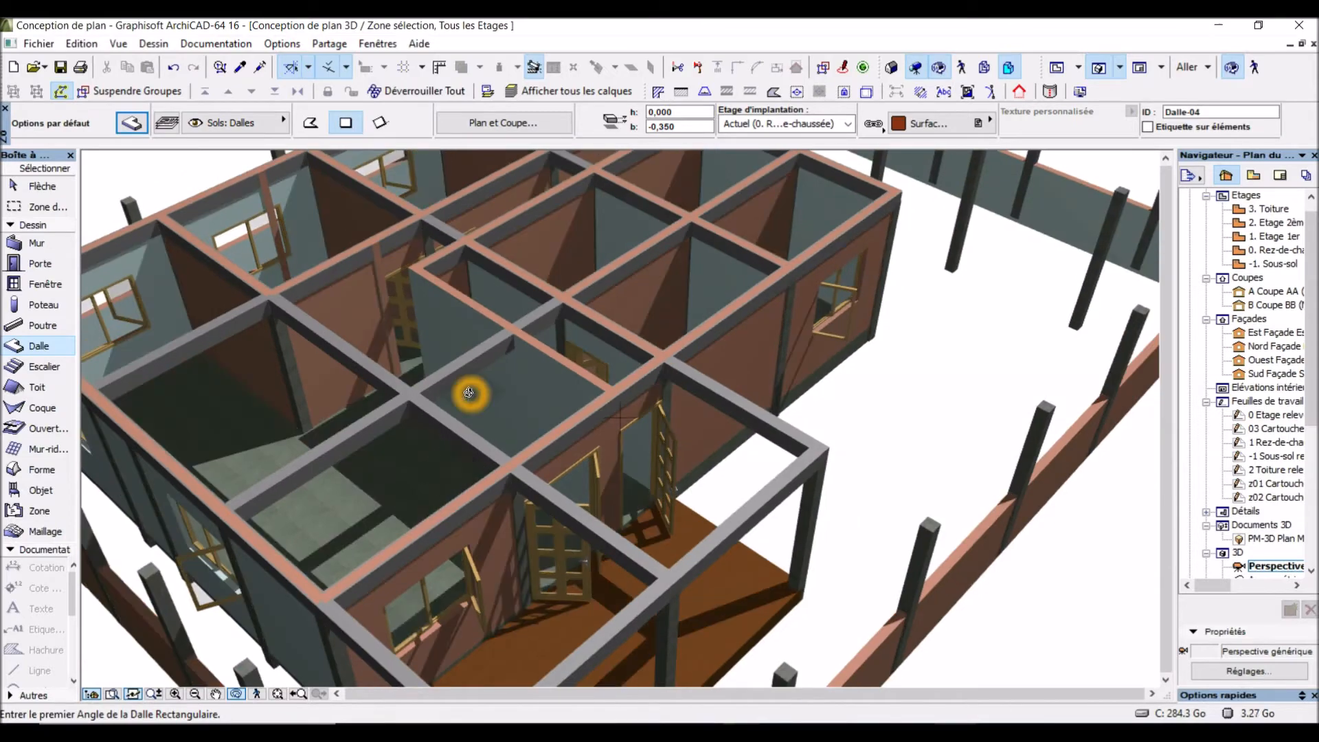
pyautogui.scroll(-5, 466, 388)
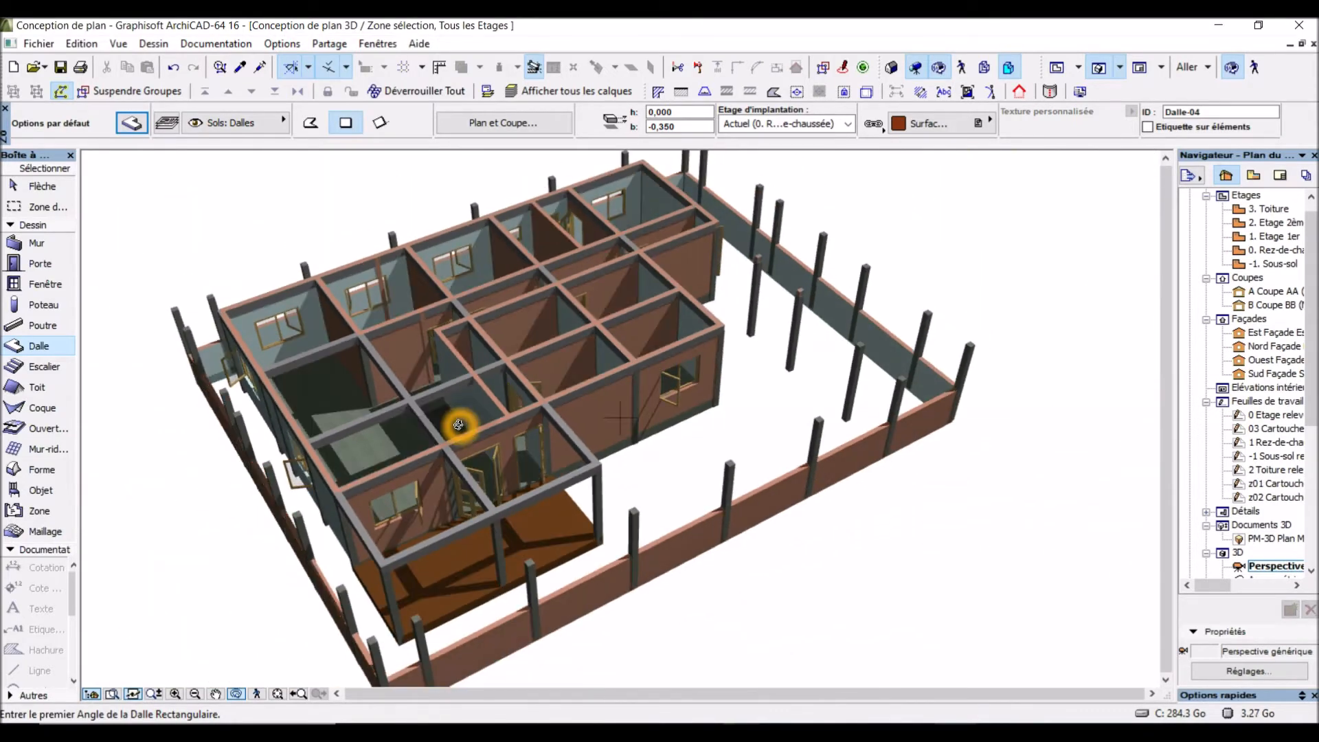
# Step: Examine the house's rooms and terrace in 3D from the front and the side
pyautogui.scroll(3, 569, 334)
pyautogui.keyDown('shift'); pyautogui.moveTo(570, 334); pyautogui.dragTo(413, 405, button='middle'); pyautogui.keyUp('shift')
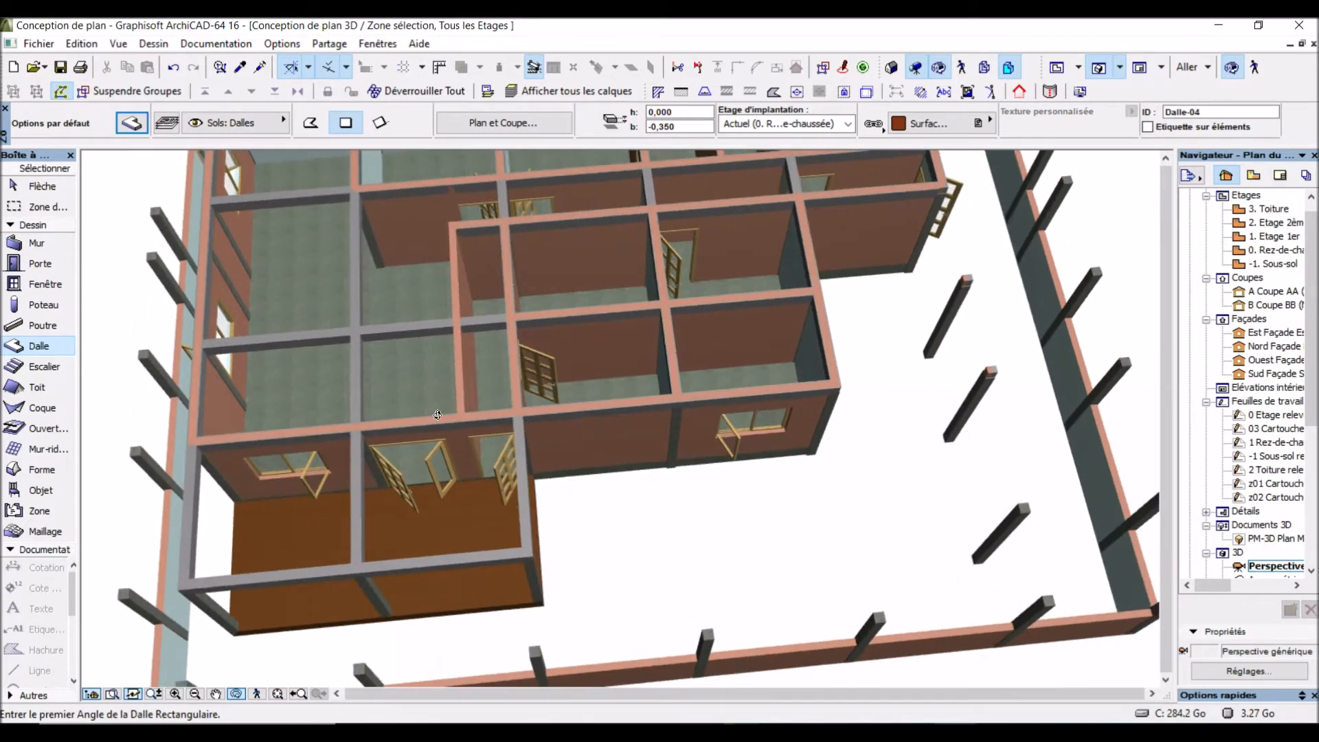
pyautogui.scroll(-3, 520, 445)
pyautogui.keyDown('shift'); pyautogui.moveTo(636, 392); pyautogui.dragTo(648, 385, button='middle'); pyautogui.keyUp('shift')
pyautogui.keyDown('shift'); pyautogui.moveTo(779, 297); pyautogui.dragTo(824, 260, button='middle'); pyautogui.keyUp('shift')
pyautogui.moveTo(727, 226); pyautogui.dragTo(784, 268)
pyautogui.scroll(2, 784, 272)
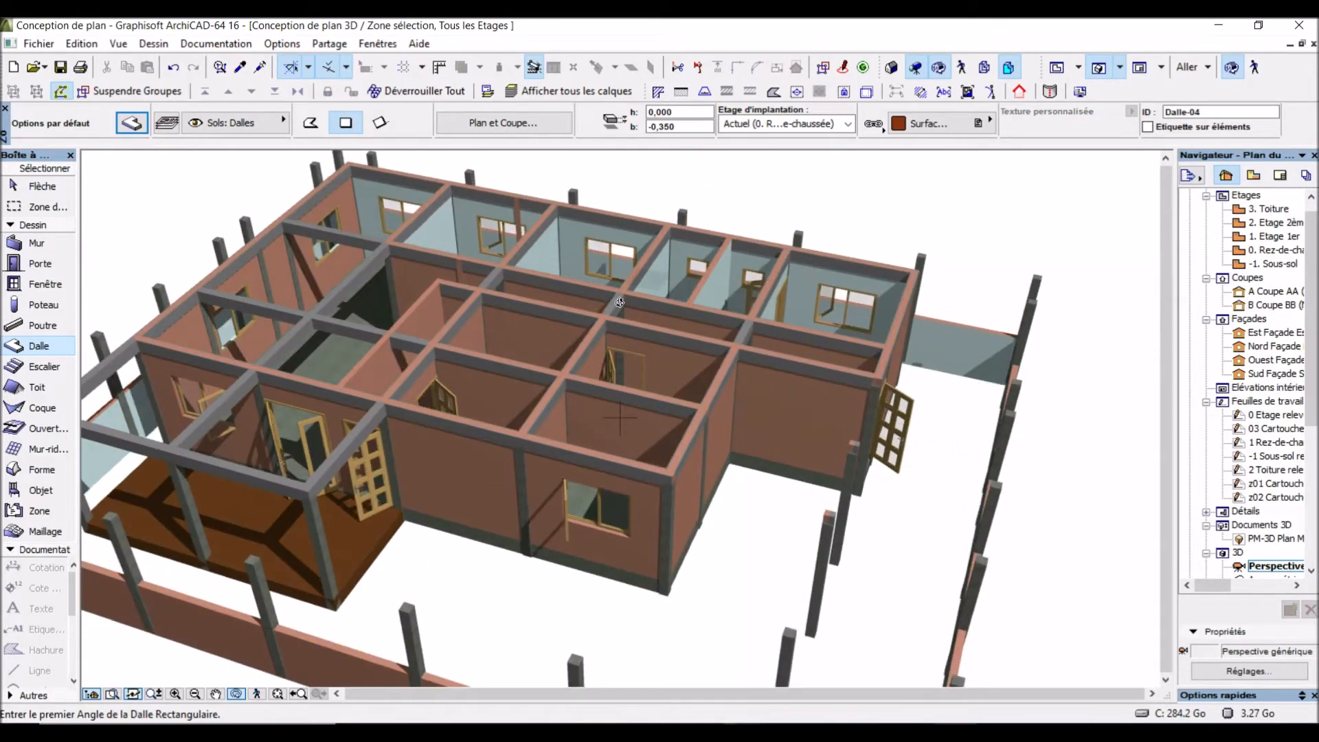
pyautogui.click(279, 233)
pyautogui.click(558, 296)
pyautogui.click(771, 292)
pyautogui.scroll(-3, 771, 292)
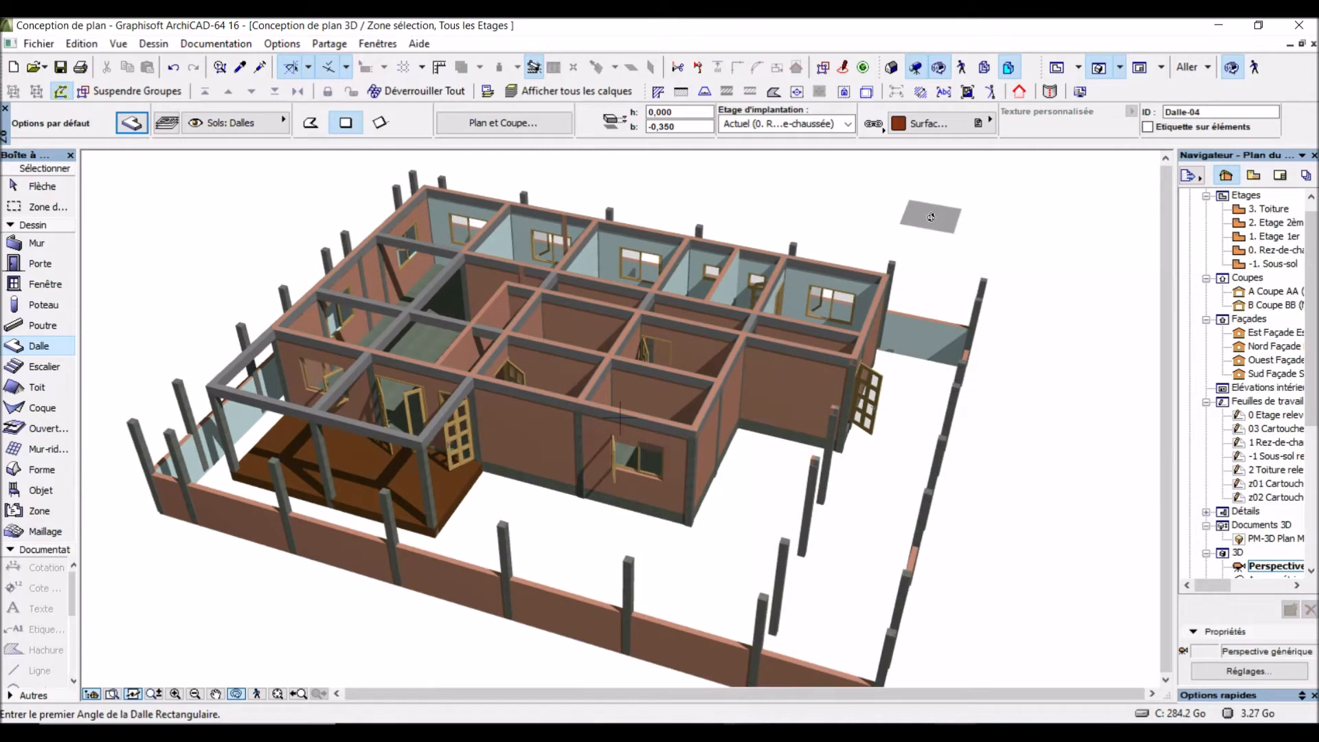
# Step: Return to the ground-floor plan, look over its layout, and open the plan of storey 1. Etage 1er
pyautogui.click(1056, 69)
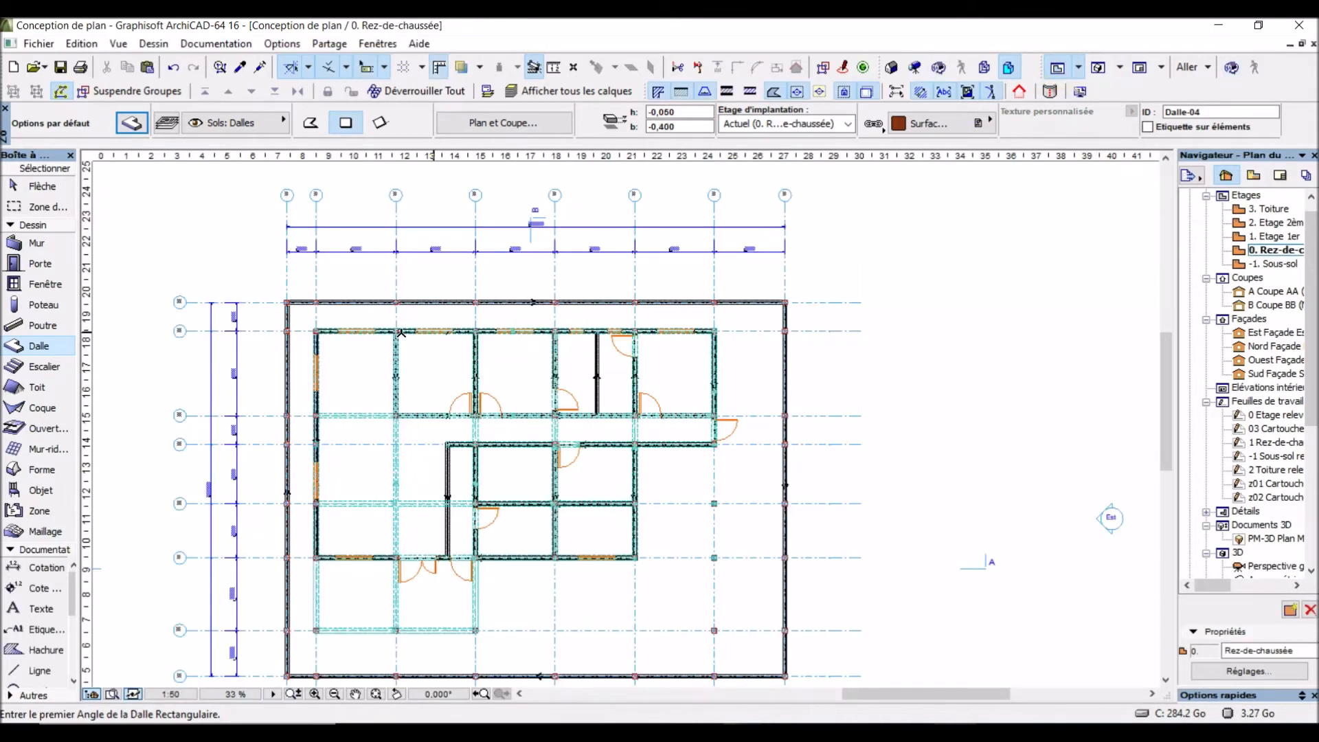
pyautogui.scroll(-1, 353, 290)
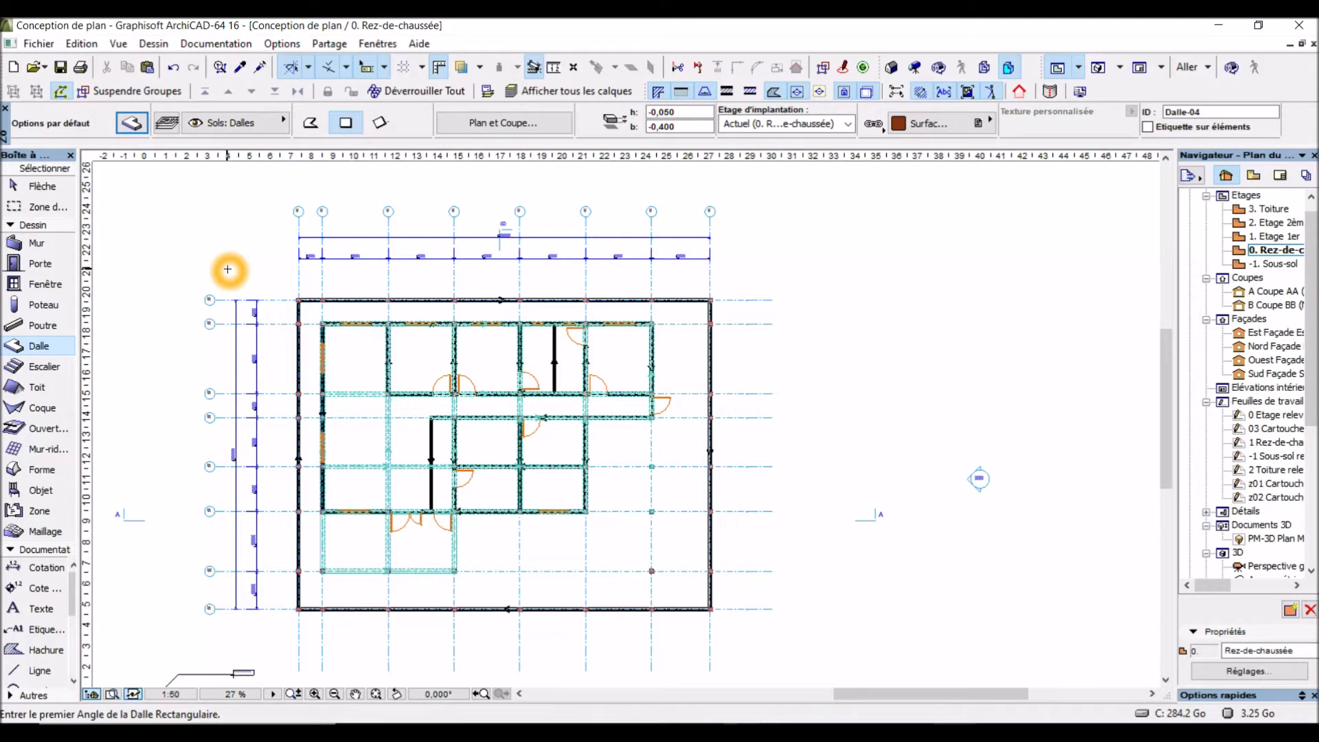
pyautogui.click(756, 344)
pyautogui.click(797, 373)
pyautogui.scroll(1, 798, 376)
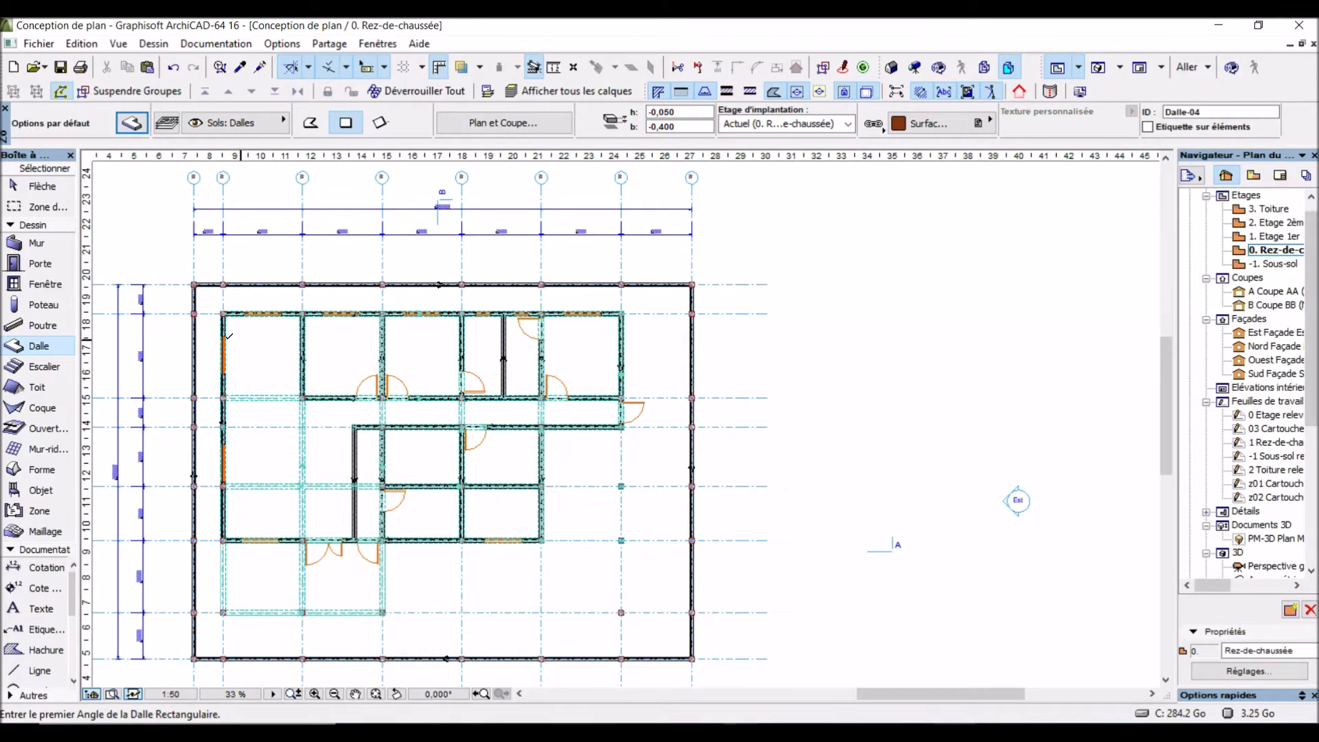
pyautogui.scroll(-1, 451, 323)
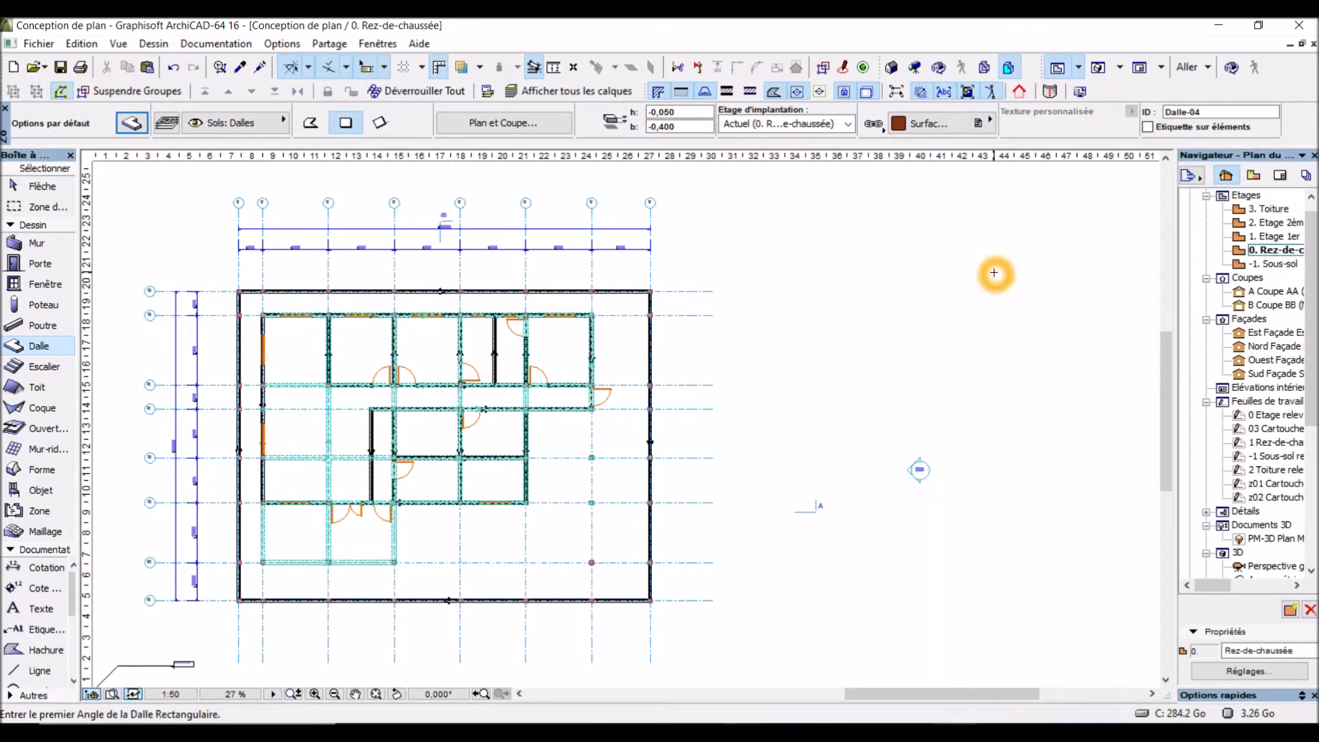
pyautogui.click(1282, 236)
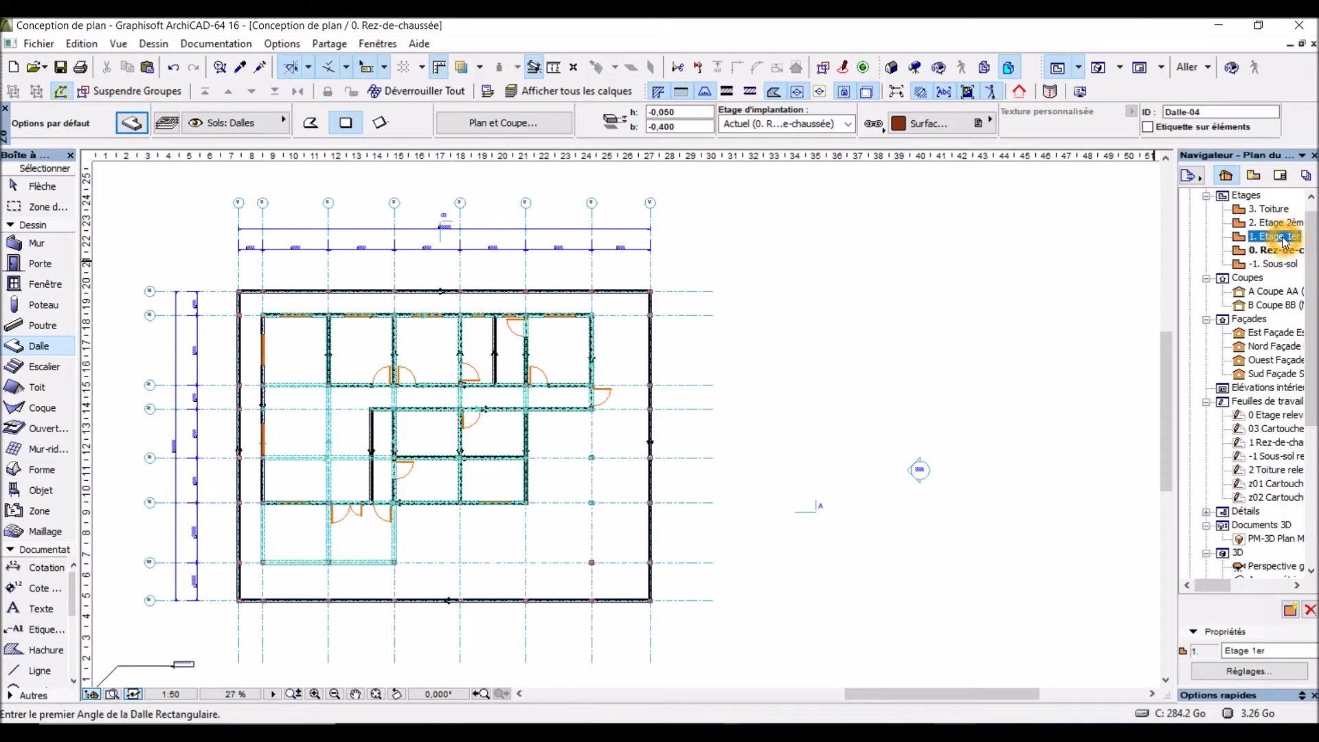
pyautogui.doubleClick(1282, 236)
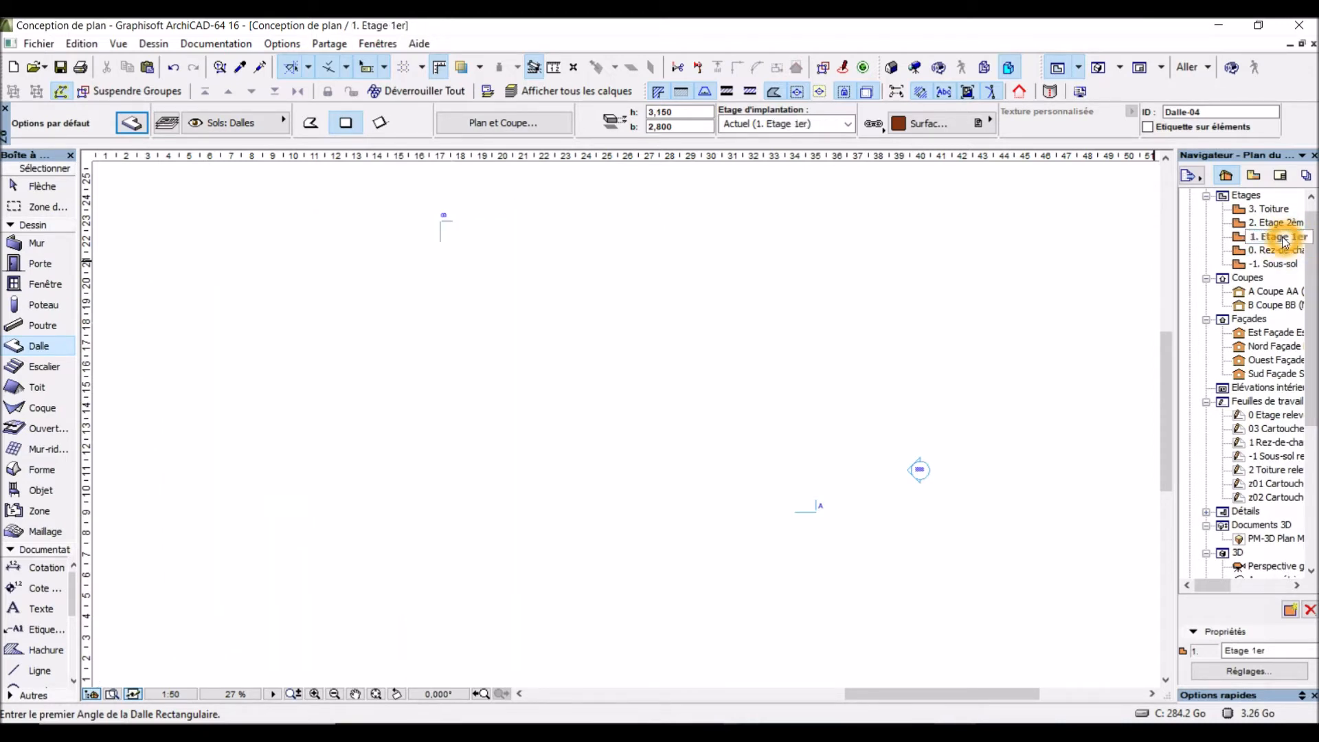
pyautogui.click(465, 309)
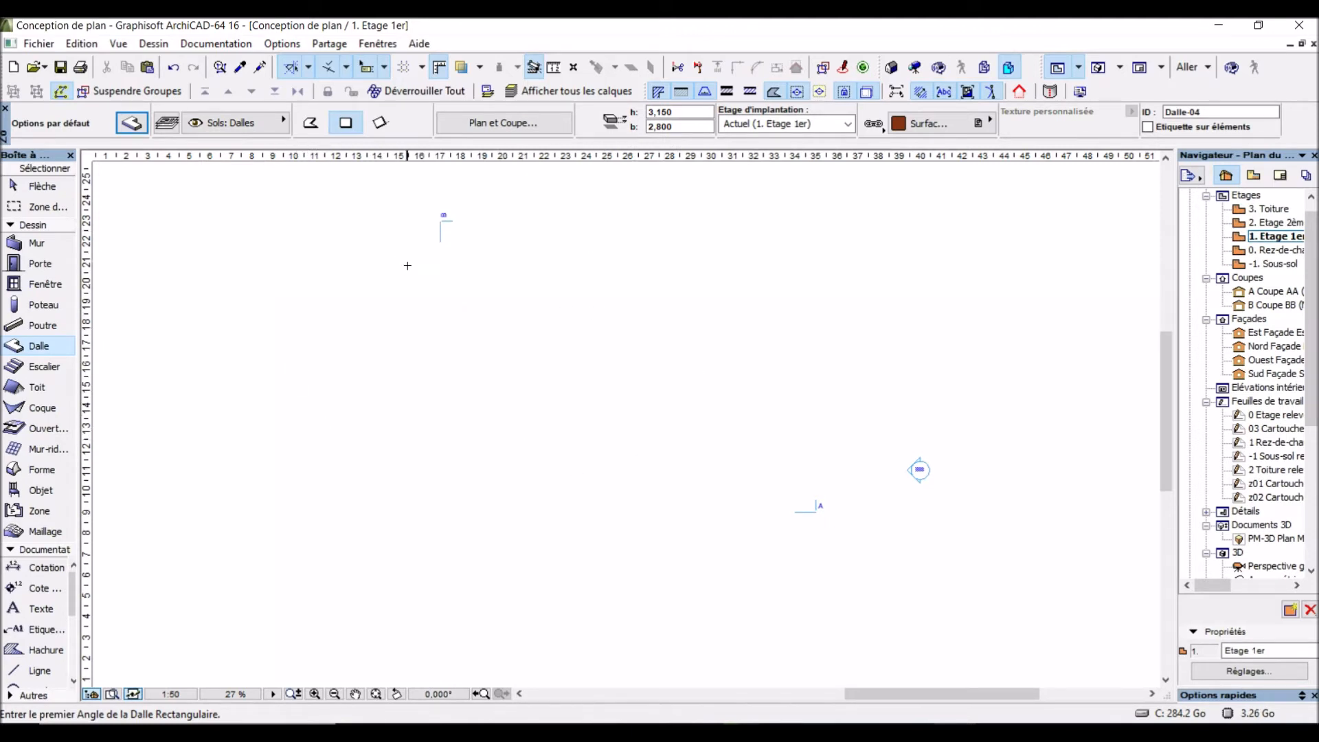
pyautogui.click(650, 577)
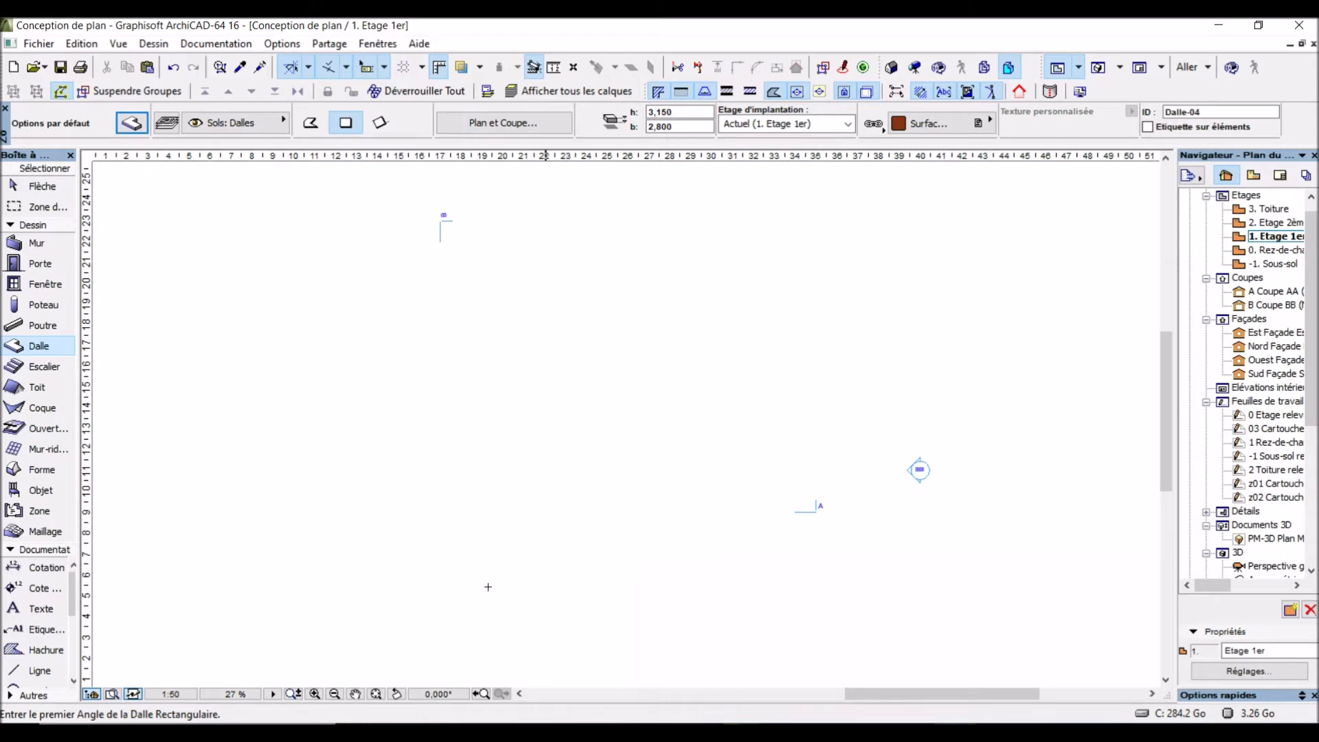
pyautogui.click(378, 300)
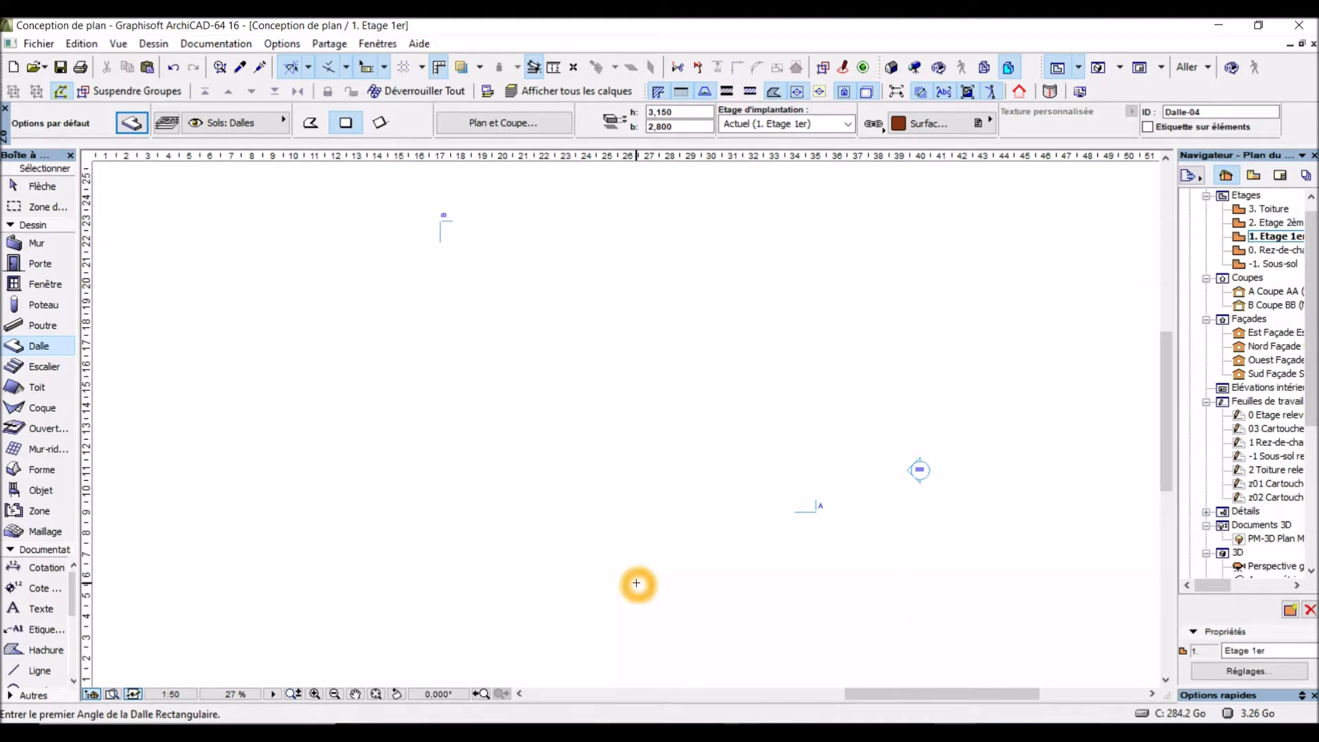
pyautogui.click(435, 336)
pyautogui.click(364, 80)
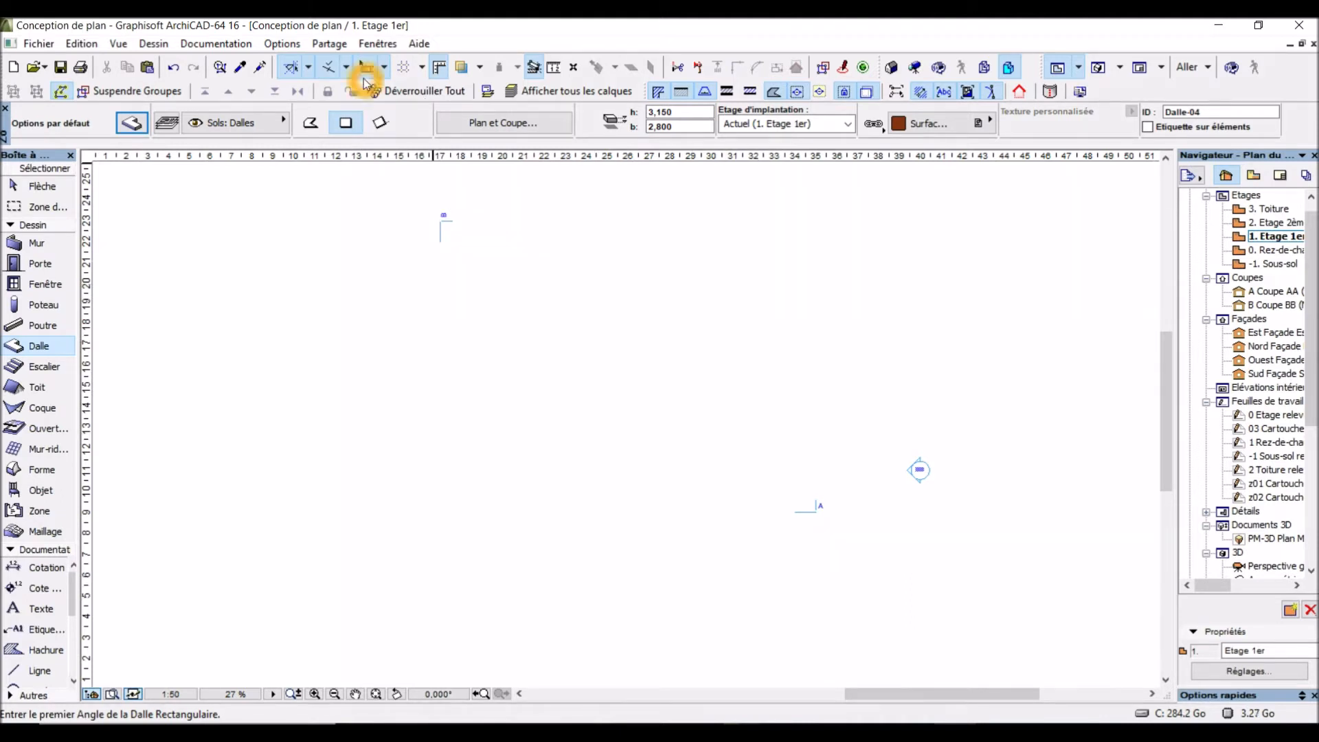
# Step: Turn on the Trace display on storey 1. Etage 1er so the ground-floor plan shows as a reference
pyautogui.click(461, 70)
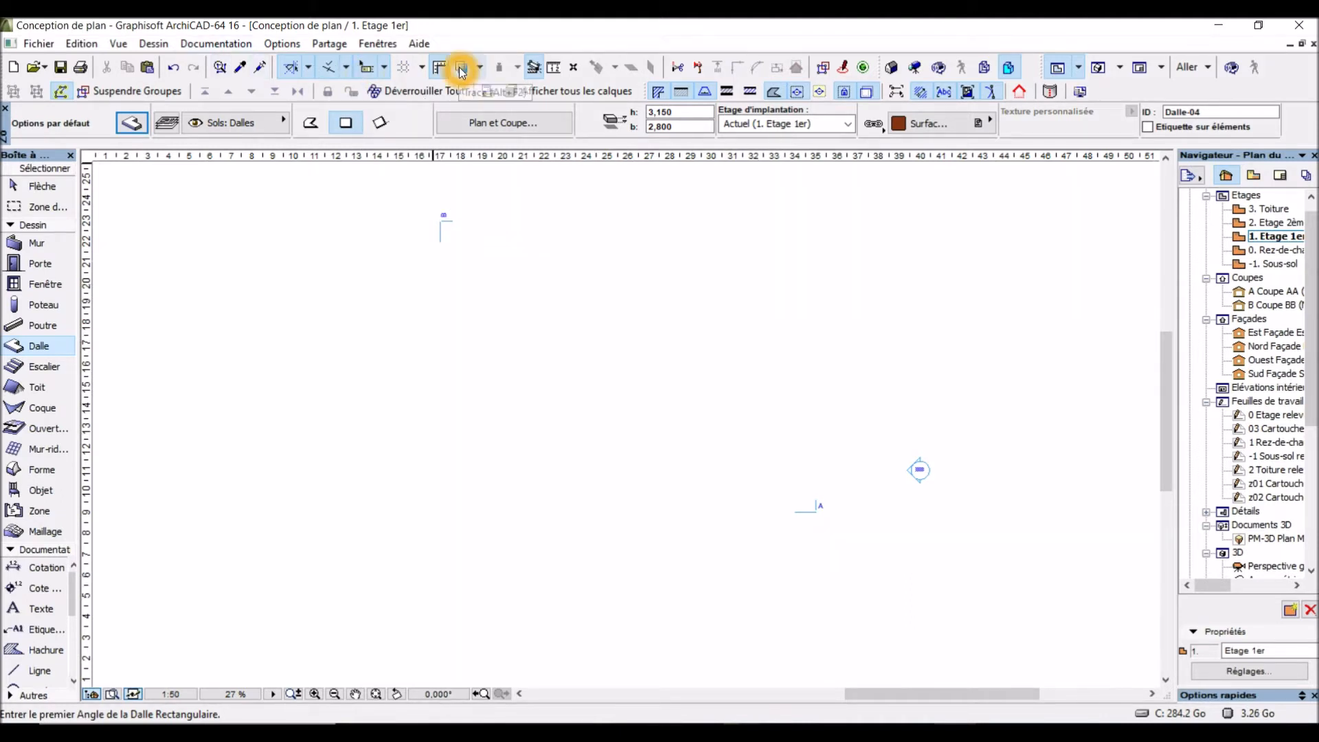
pyautogui.click(461, 69)
pyautogui.click(451, 69)
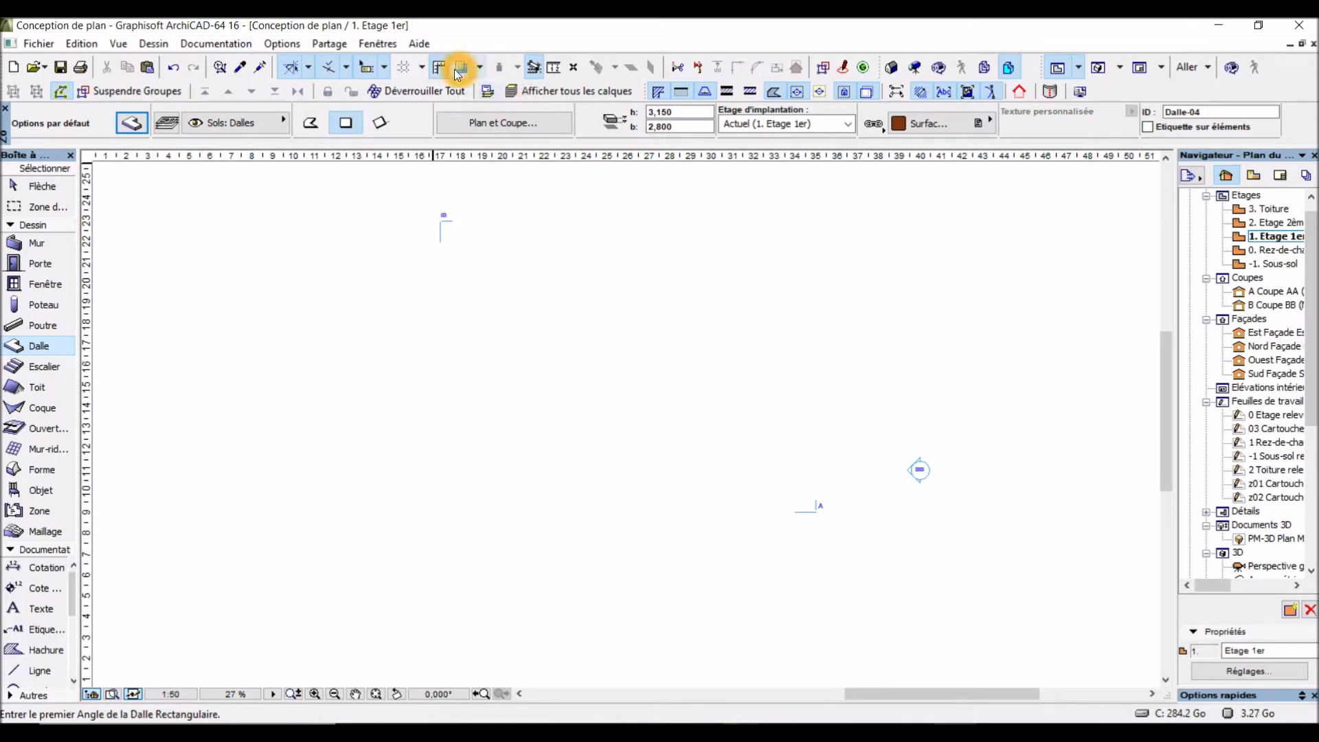
pyautogui.click(446, 76)
pyautogui.click(444, 76)
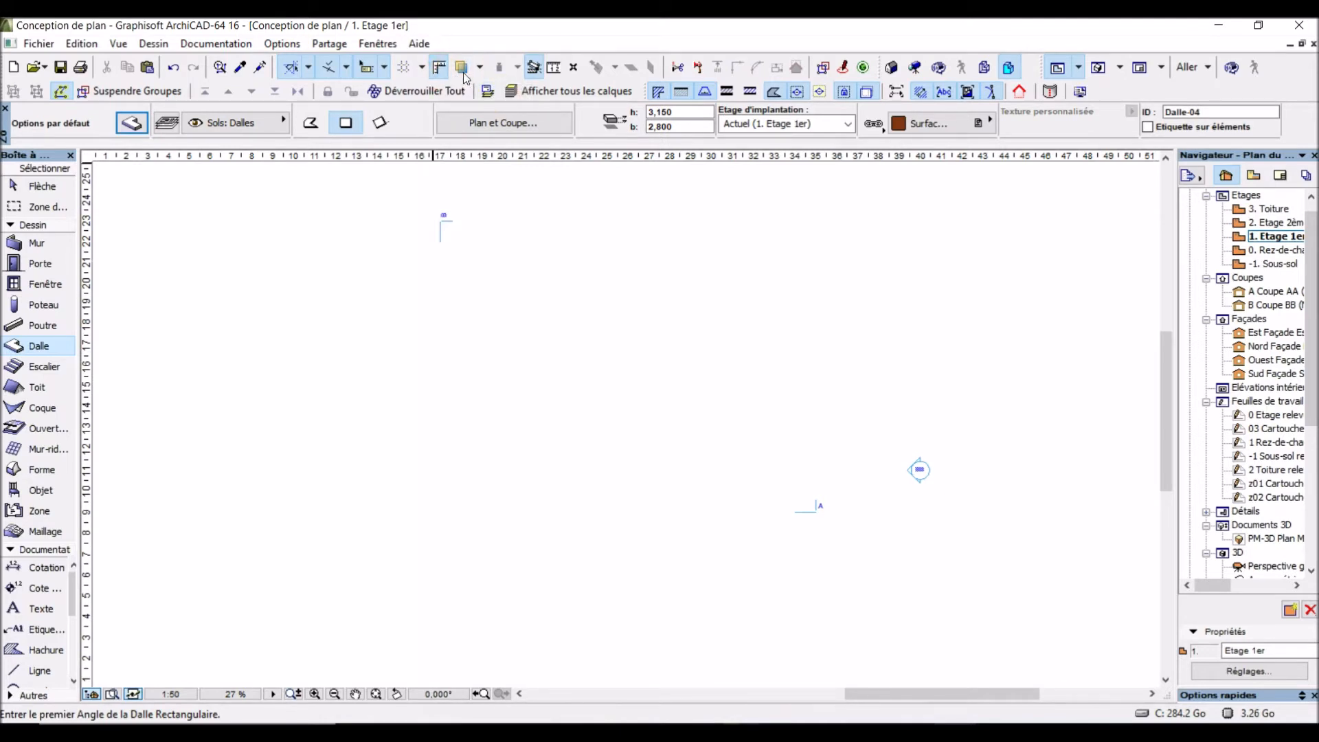
pyautogui.click(464, 73)
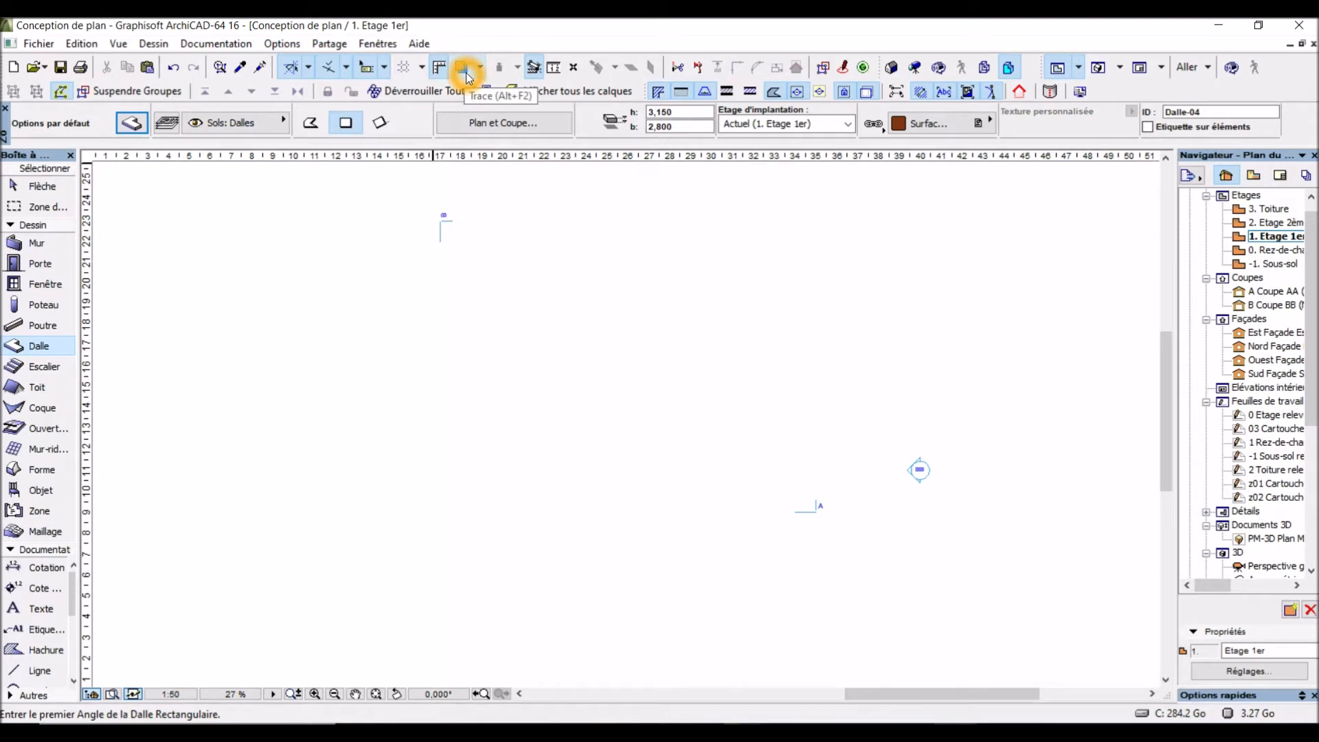
pyautogui.click(465, 72)
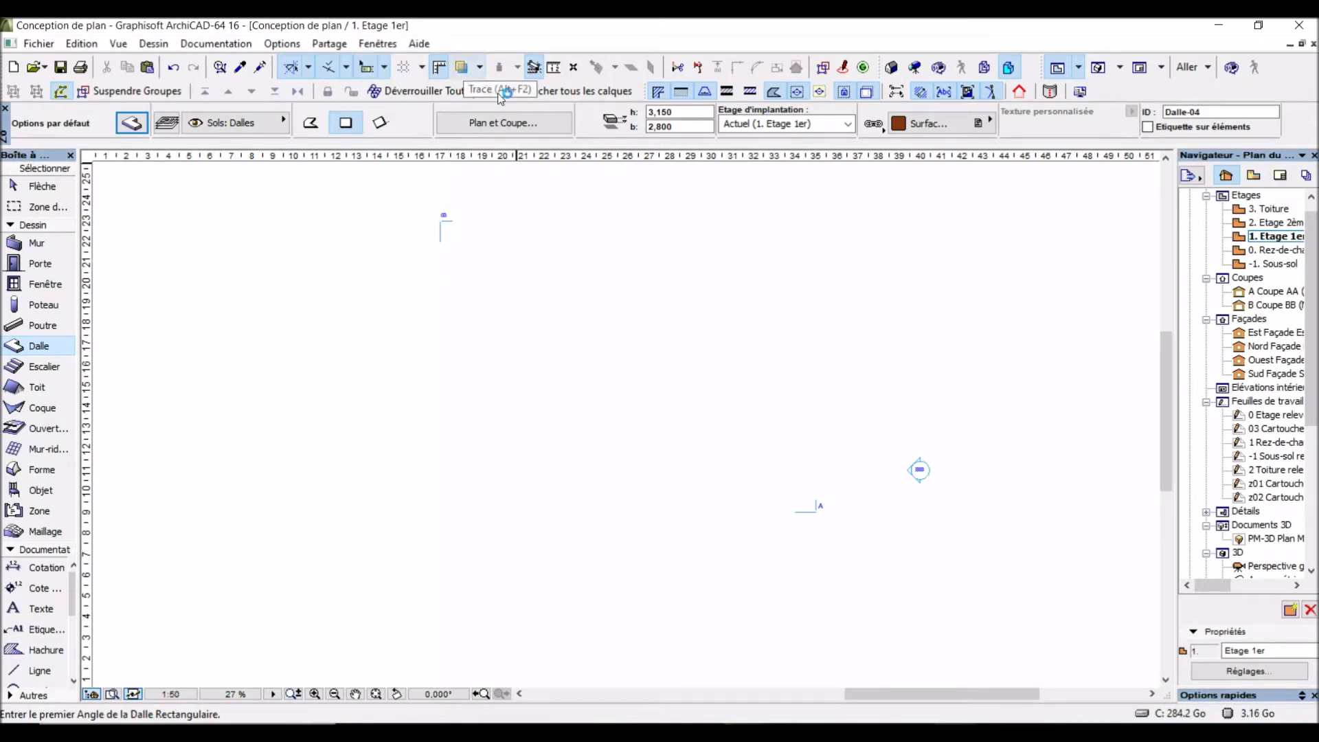
pyautogui.click(469, 70)
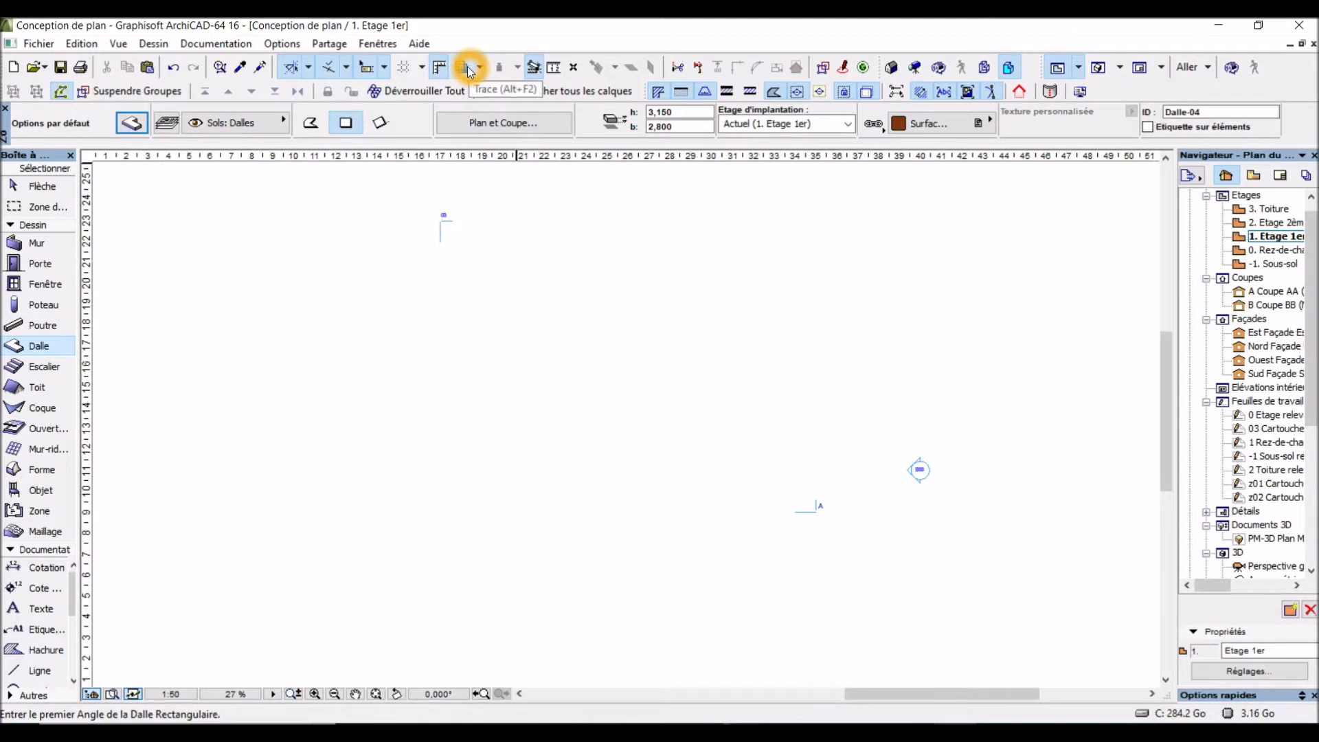
pyautogui.click(465, 71)
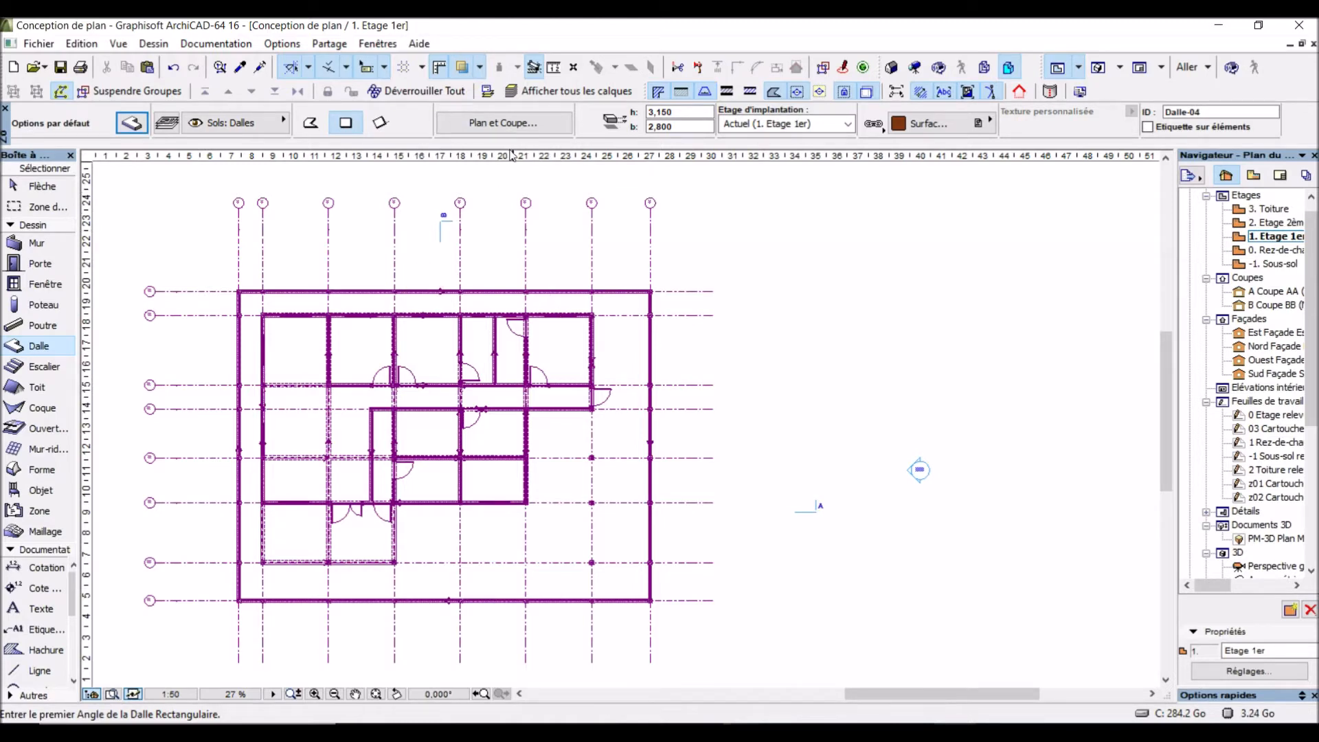
# Step: Review the available trace references, including the En-dessous de l'étage courant option, and leave the list
pyautogui.click(482, 68)
pyautogui.moveTo(526, 95)
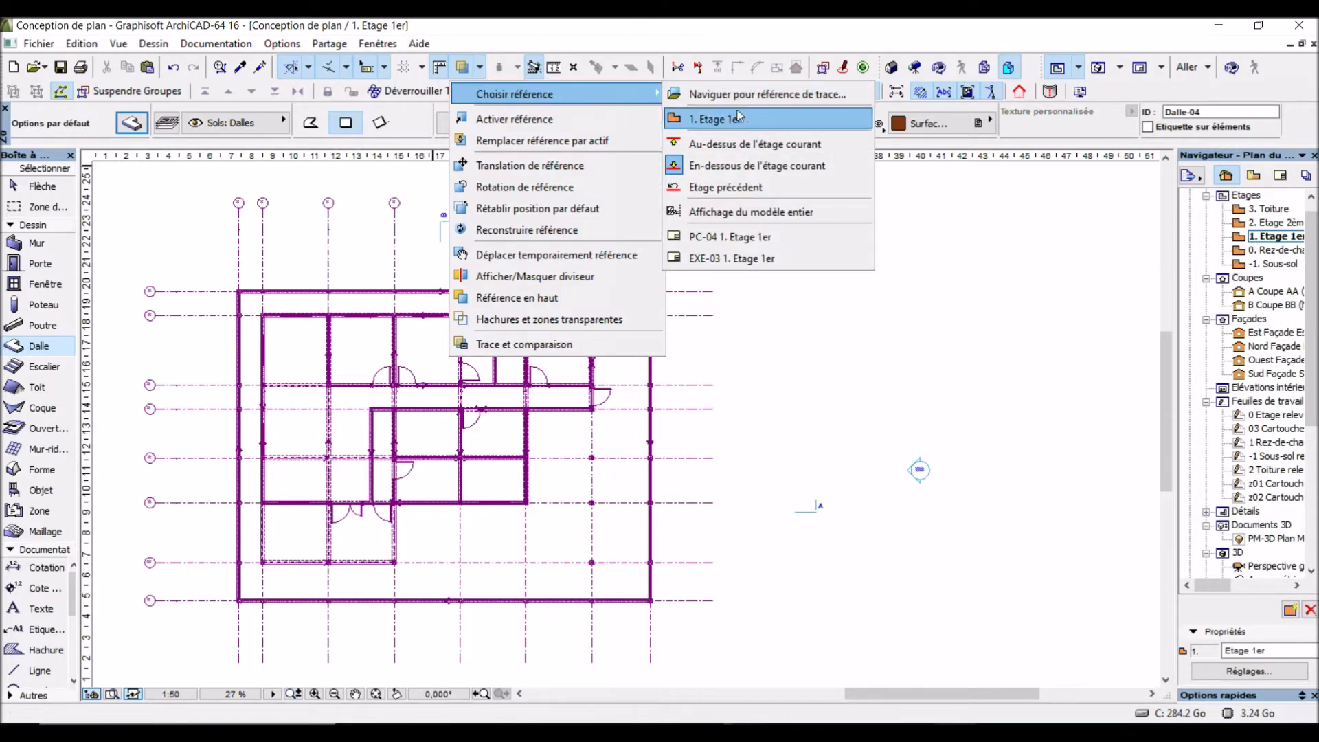
pyautogui.click(725, 170)
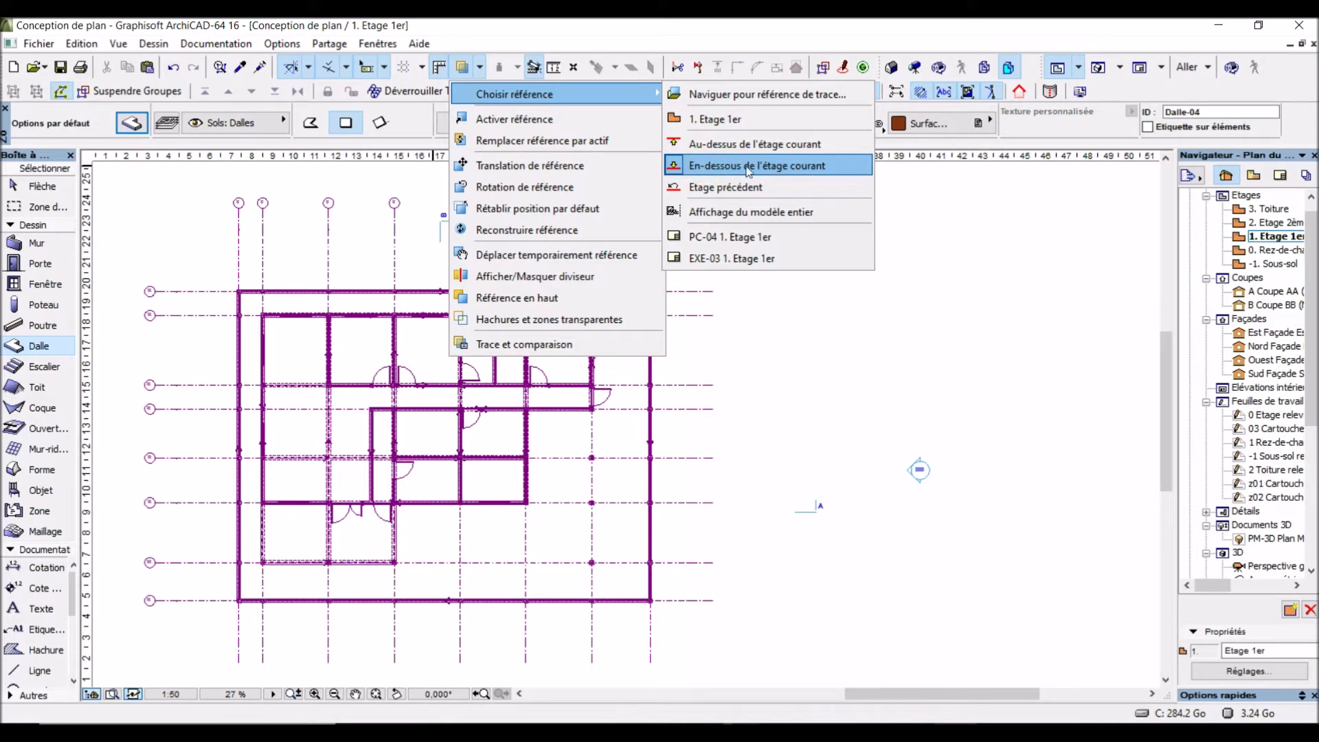
pyautogui.click(807, 172)
pyautogui.click(715, 176)
pyautogui.click(718, 174)
pyautogui.click(397, 309)
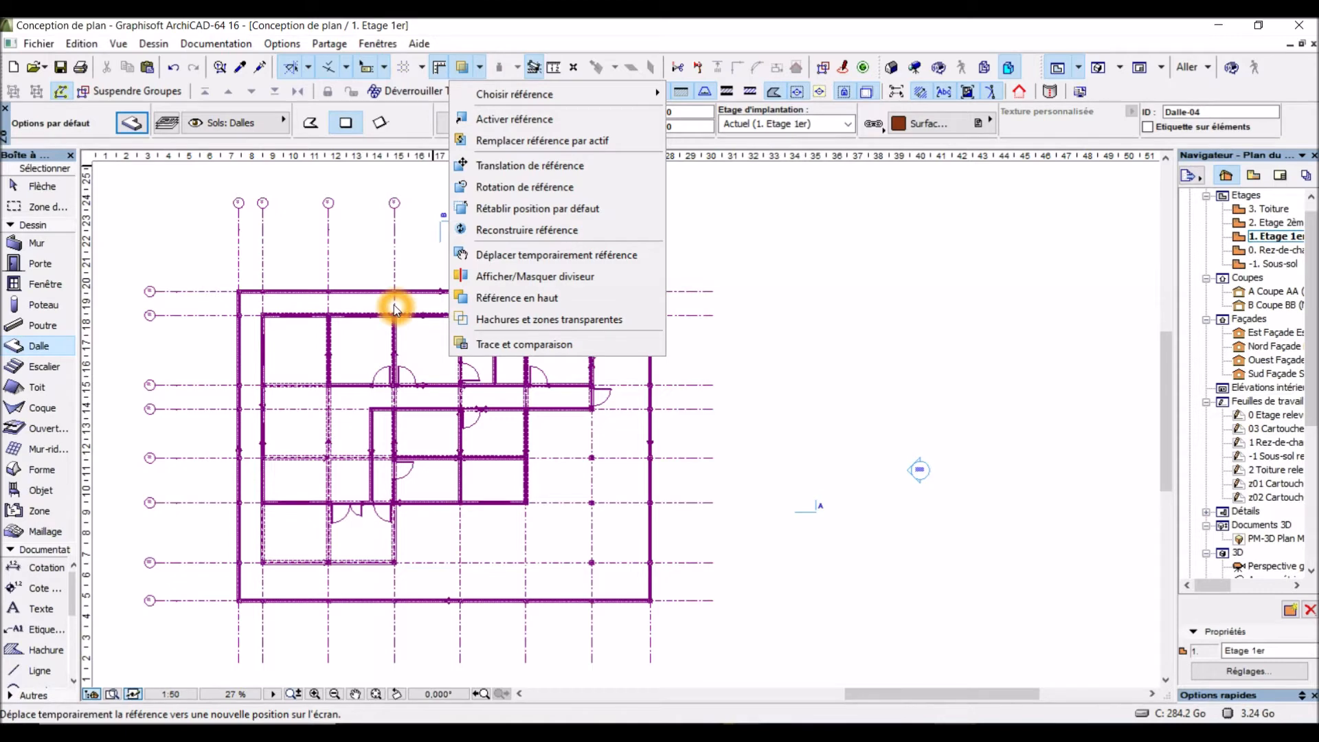
pyautogui.click(238, 295)
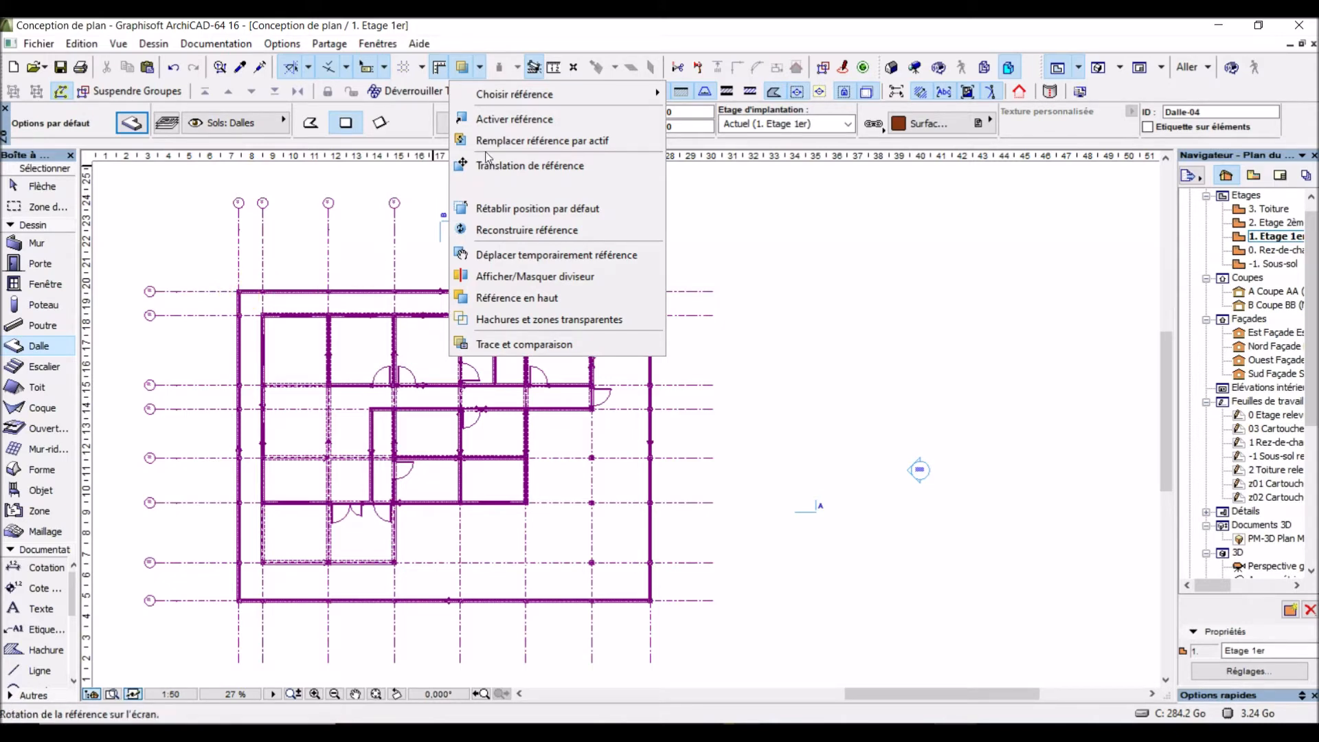
pyautogui.moveTo(474, 92)
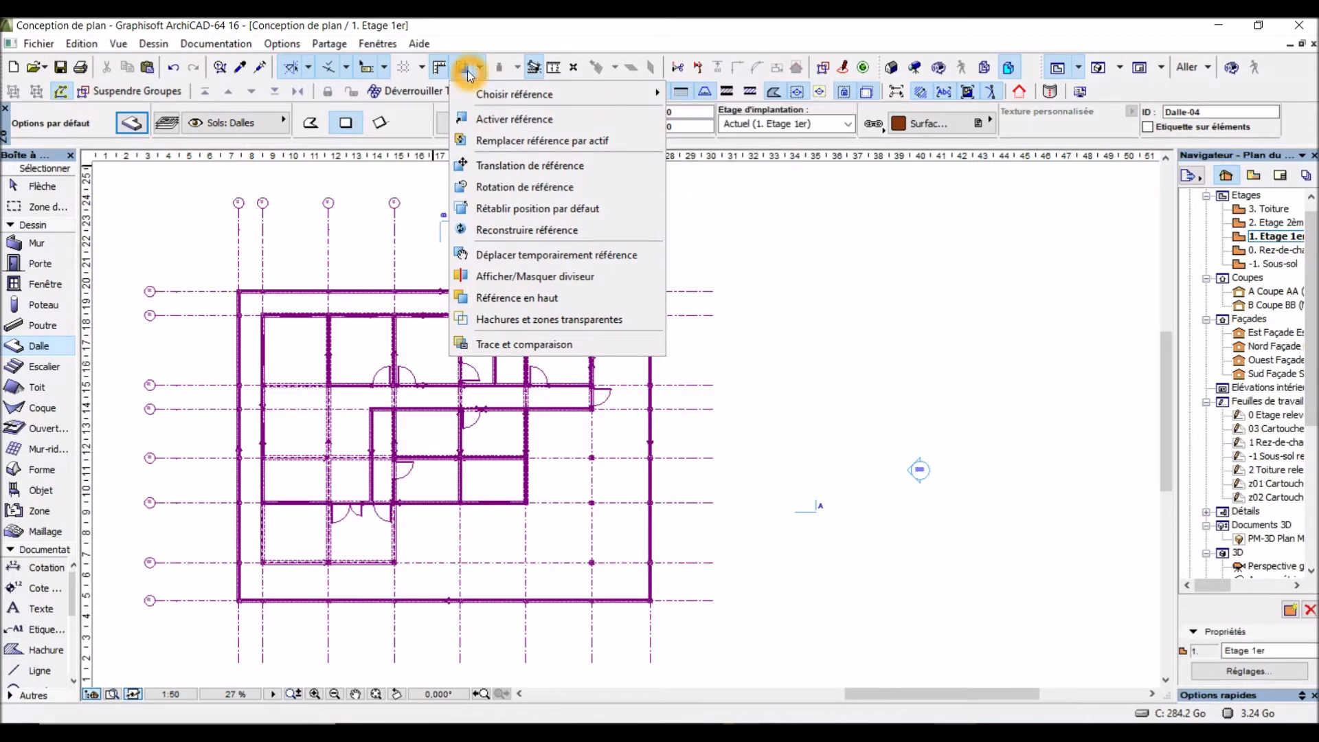
pyautogui.click(726, 356)
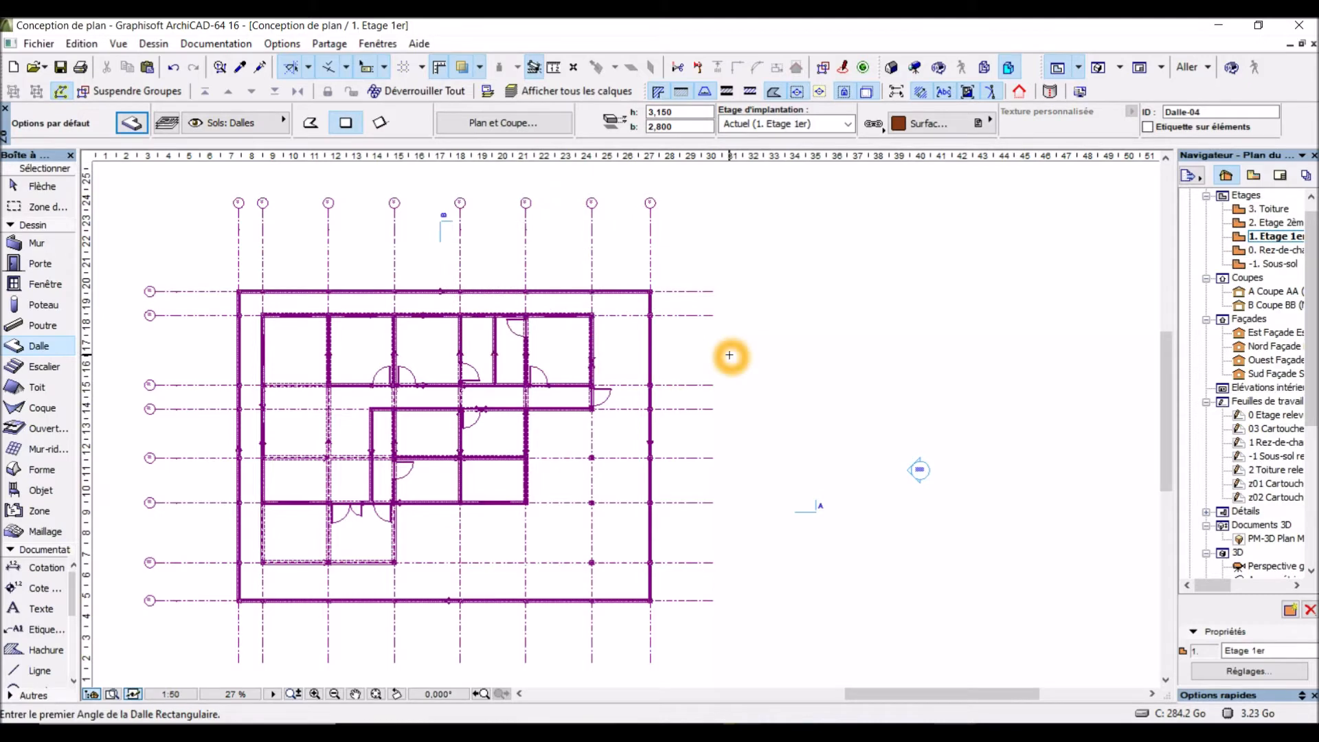
pyautogui.click(730, 355)
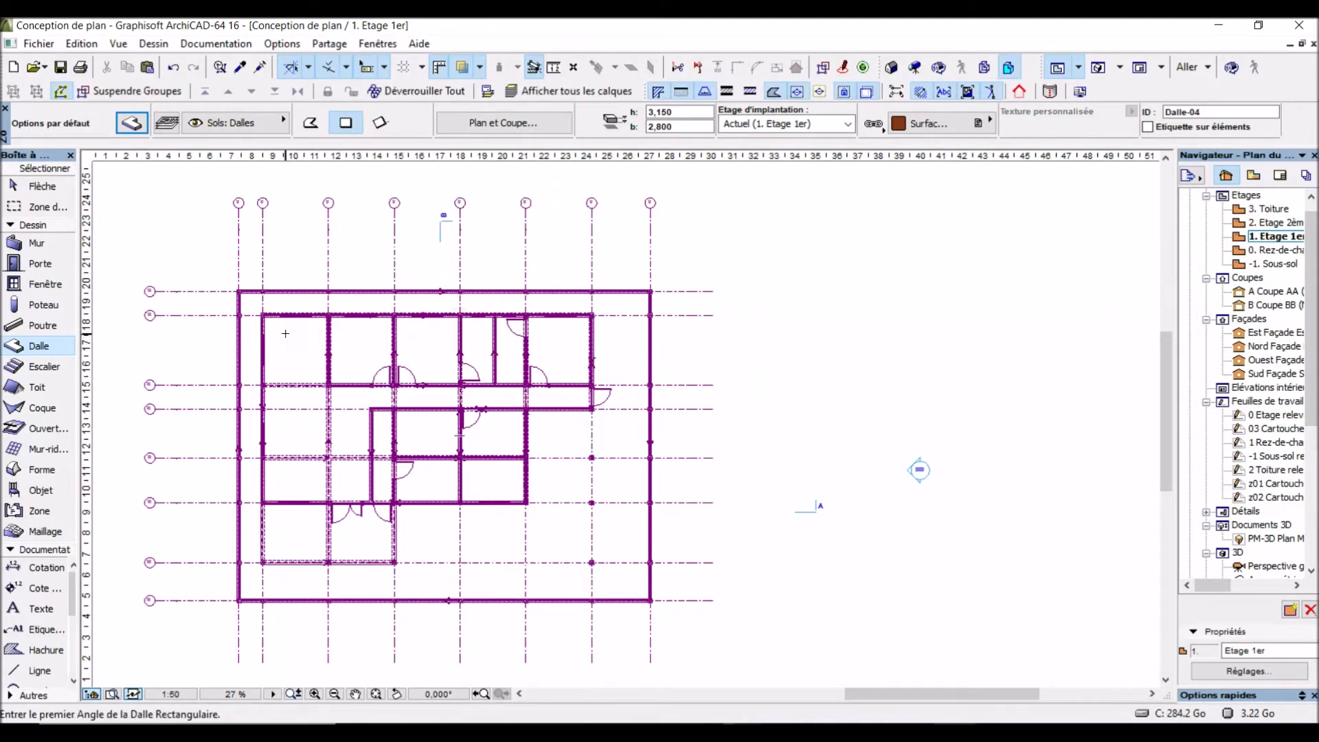
# Step: Examine the traced plan closely at the upper-left corner of the enclosure wall
pyautogui.scroll(5, 227, 291)
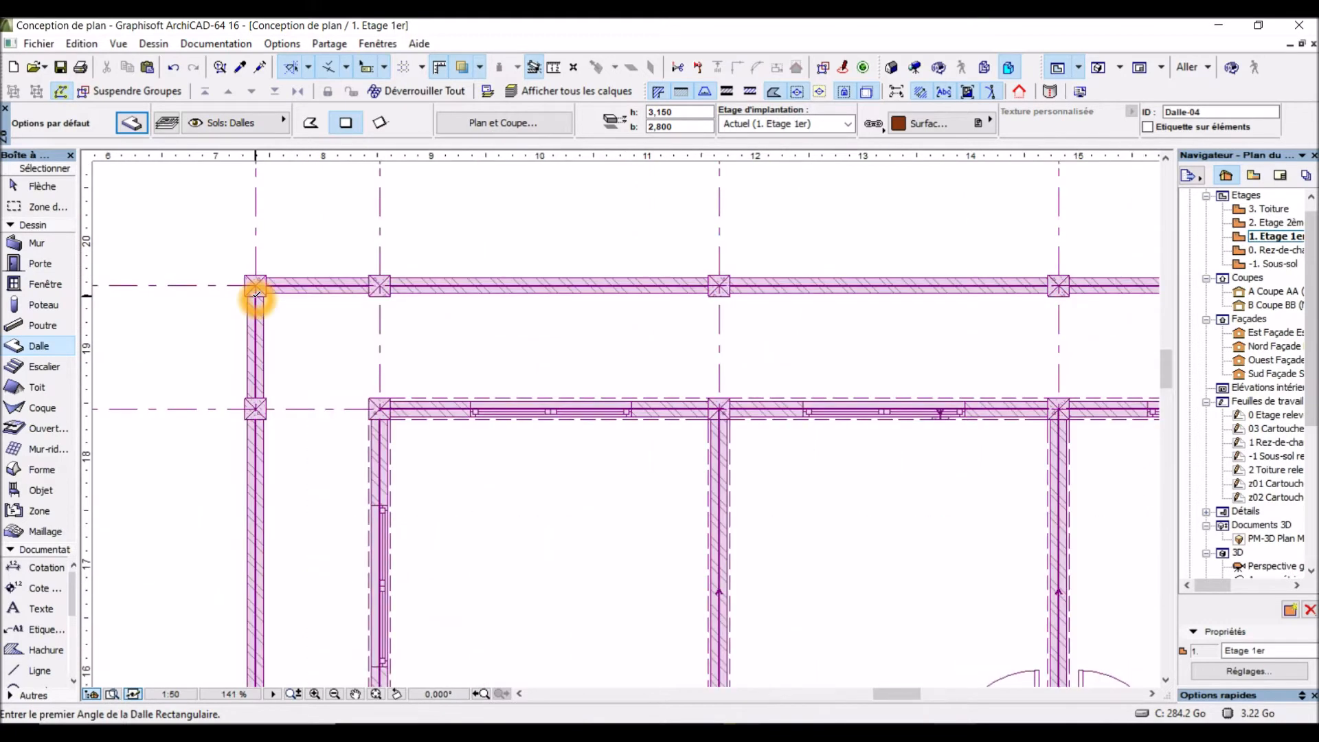
pyautogui.scroll(2, 255, 297)
pyautogui.scroll(5, 255, 297)
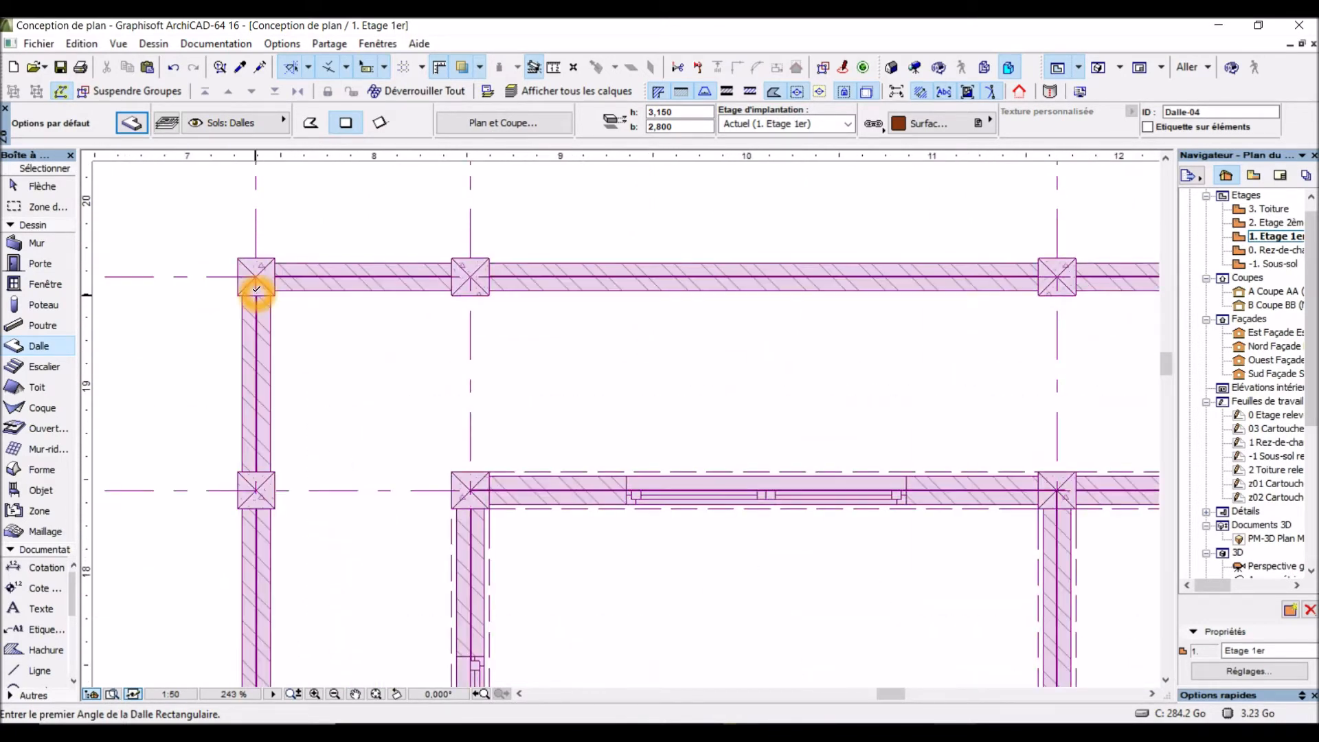
pyautogui.scroll(-5, 256, 285)
pyautogui.scroll(-5, 255, 283)
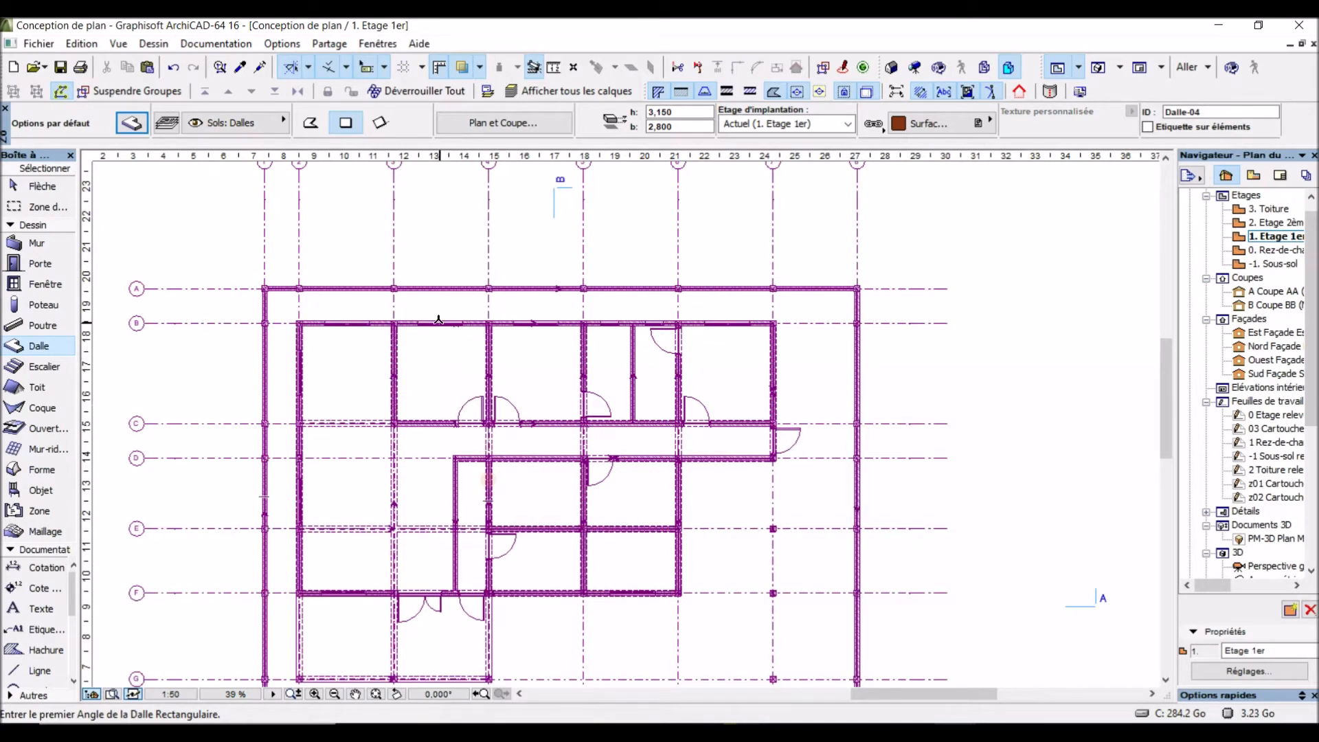
pyautogui.scroll(-3, 438, 320)
# Step: Examine the traced outline and room layout of the ground-floor house, including its upper-left corner
pyautogui.click(448, 409)
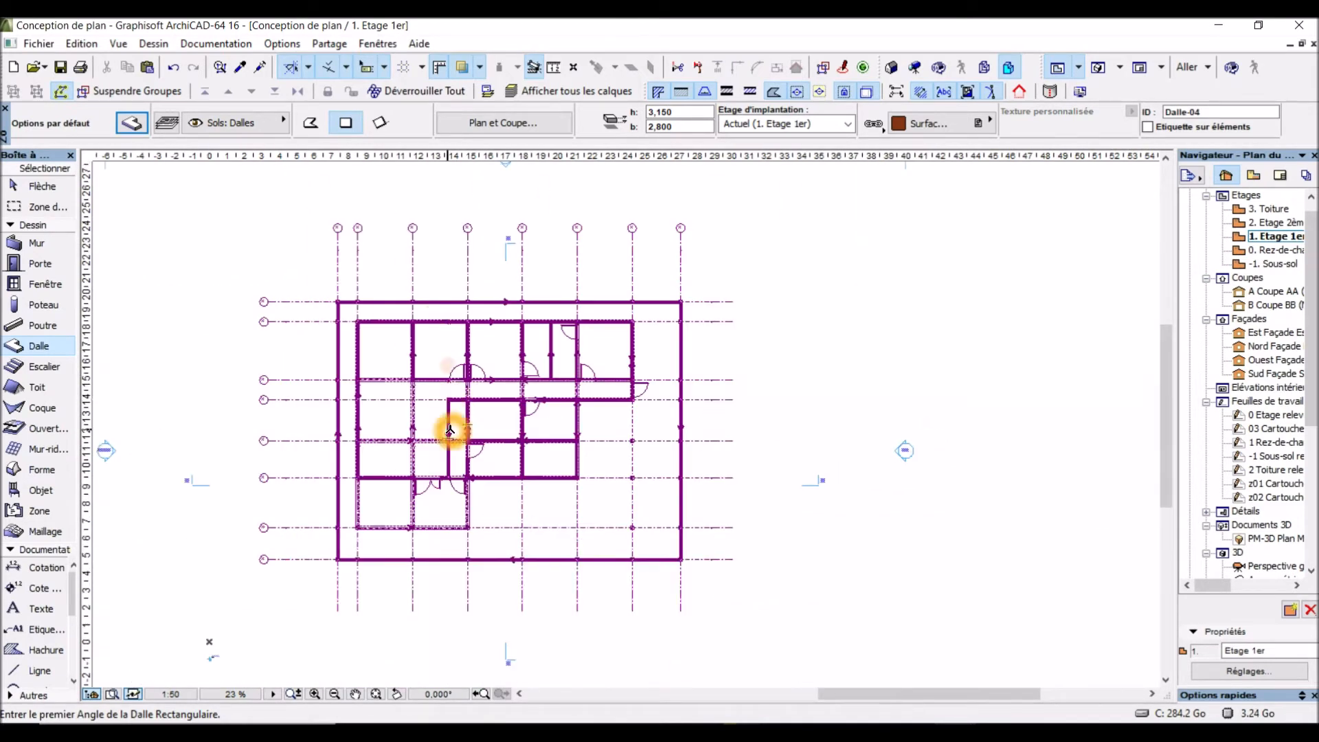
pyautogui.scroll(1, 490, 500)
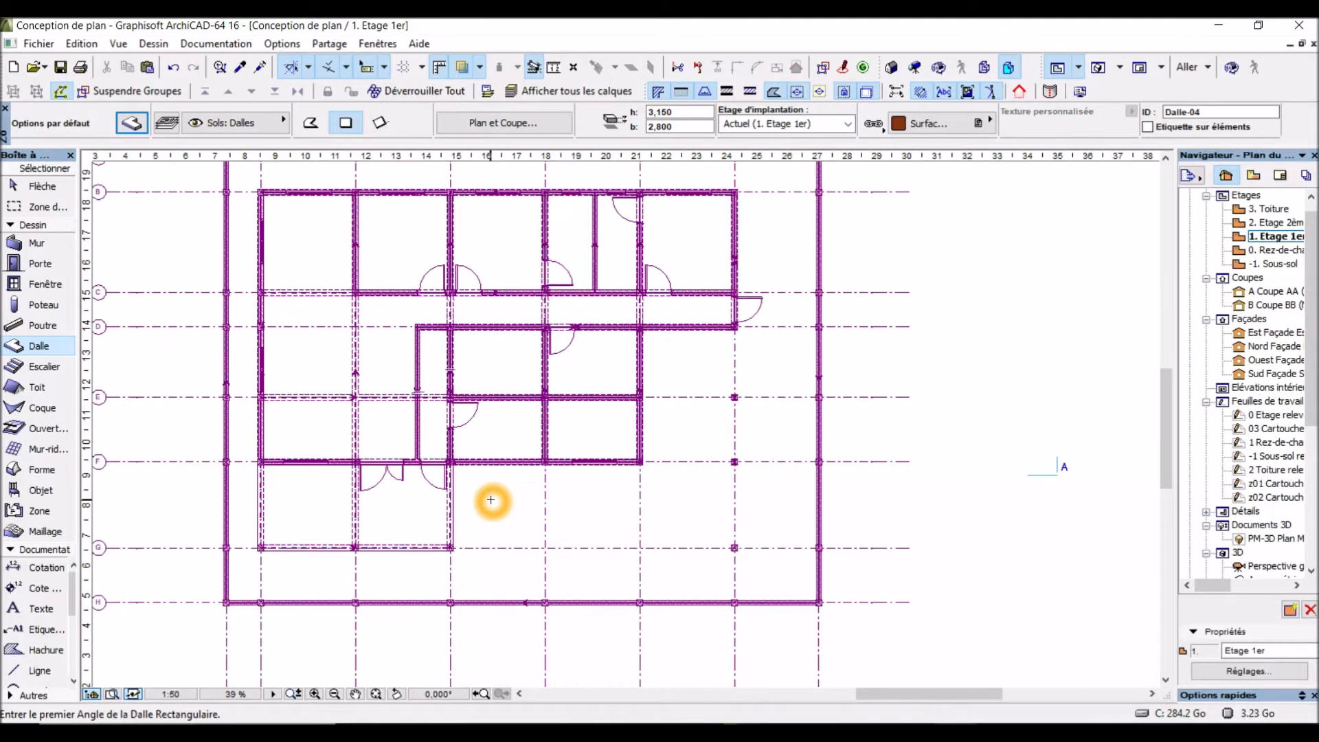
pyautogui.click(488, 492)
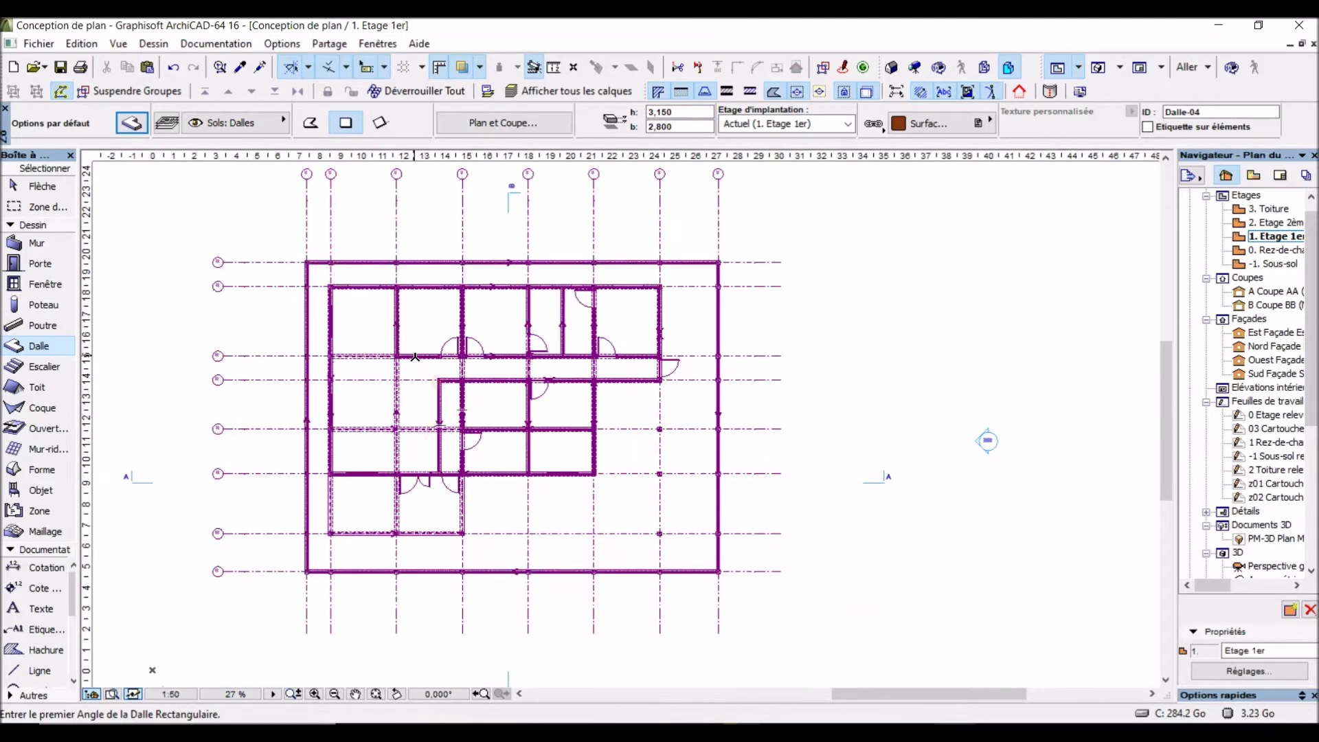
pyautogui.scroll(2, 415, 356)
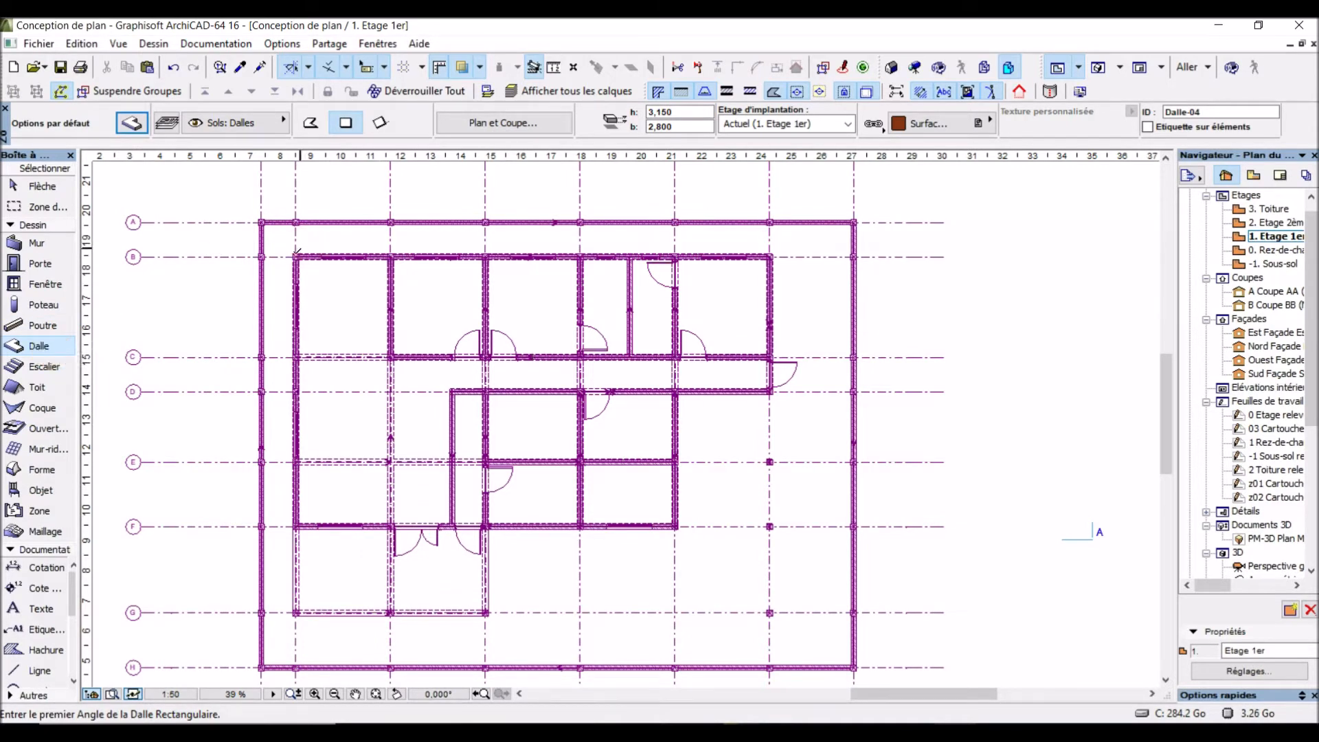
pyautogui.scroll(2, 296, 254)
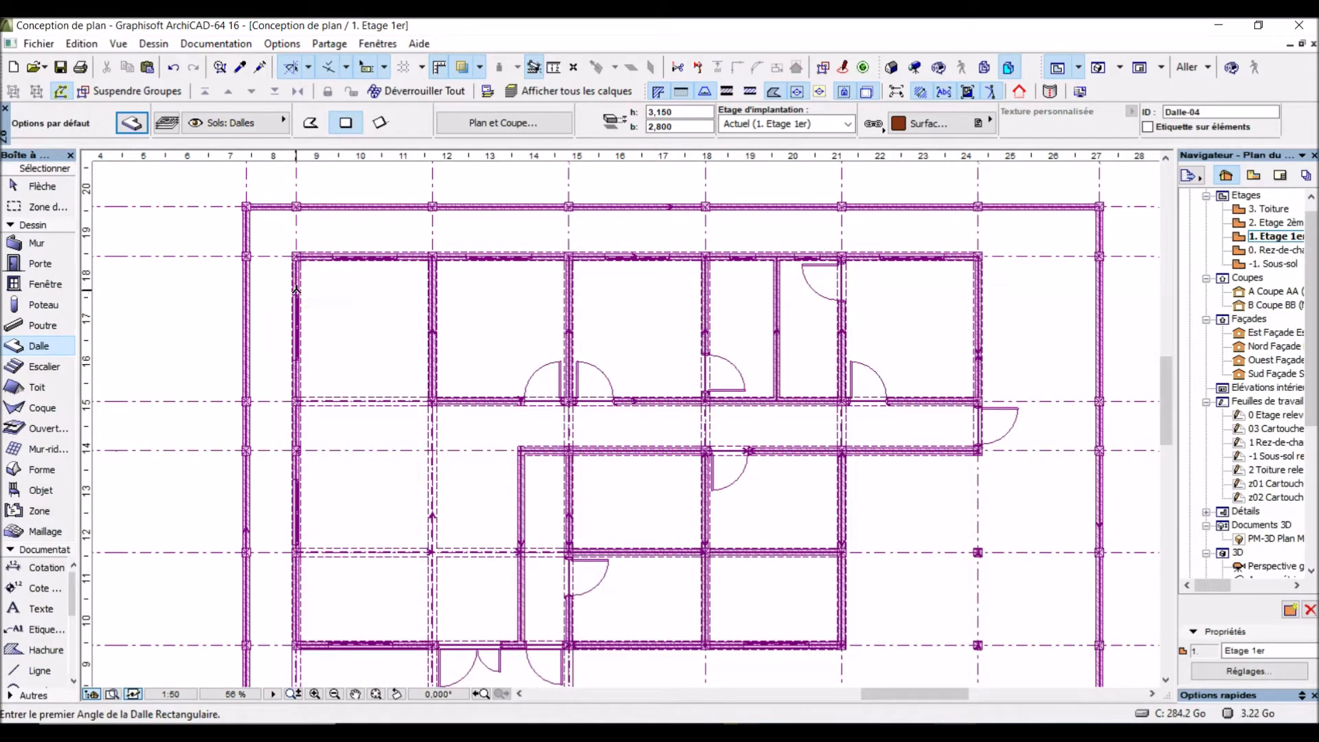
pyautogui.scroll(5, 307, 283)
pyautogui.scroll(-3, 307, 282)
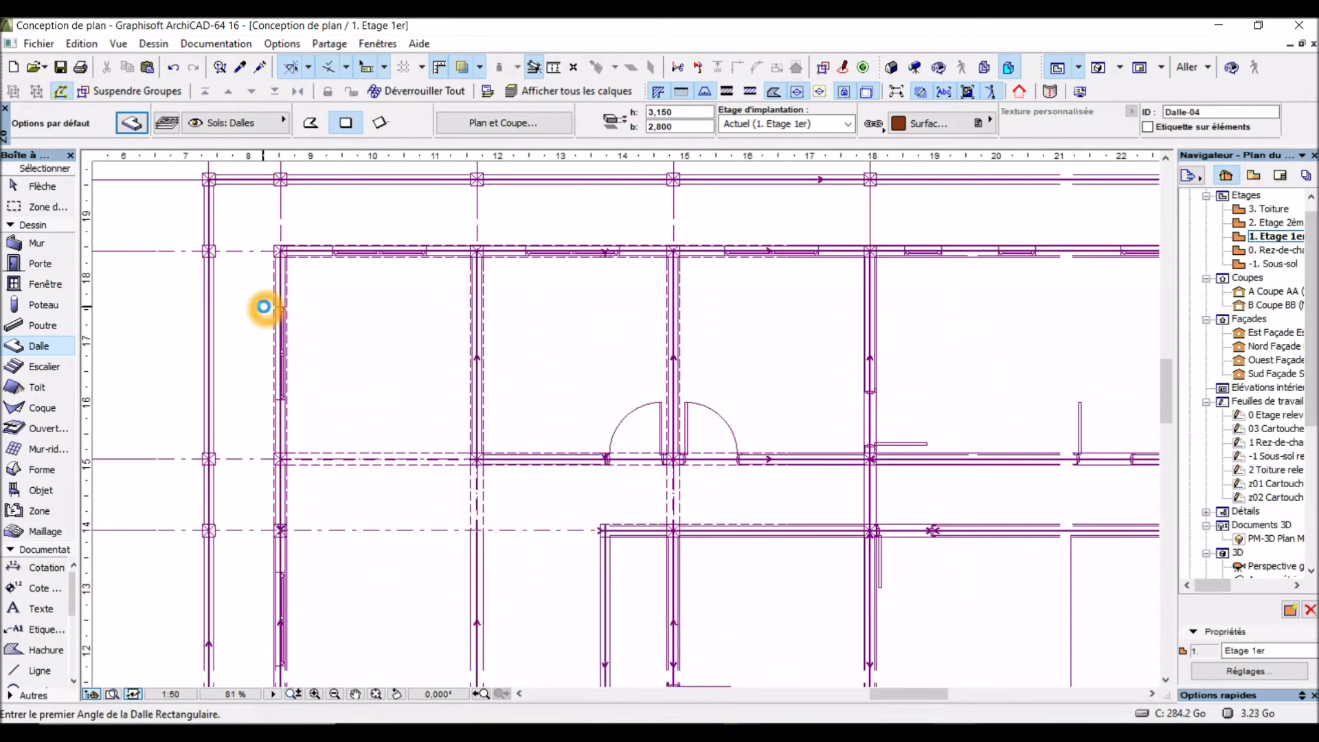
pyautogui.scroll(-5, 264, 308)
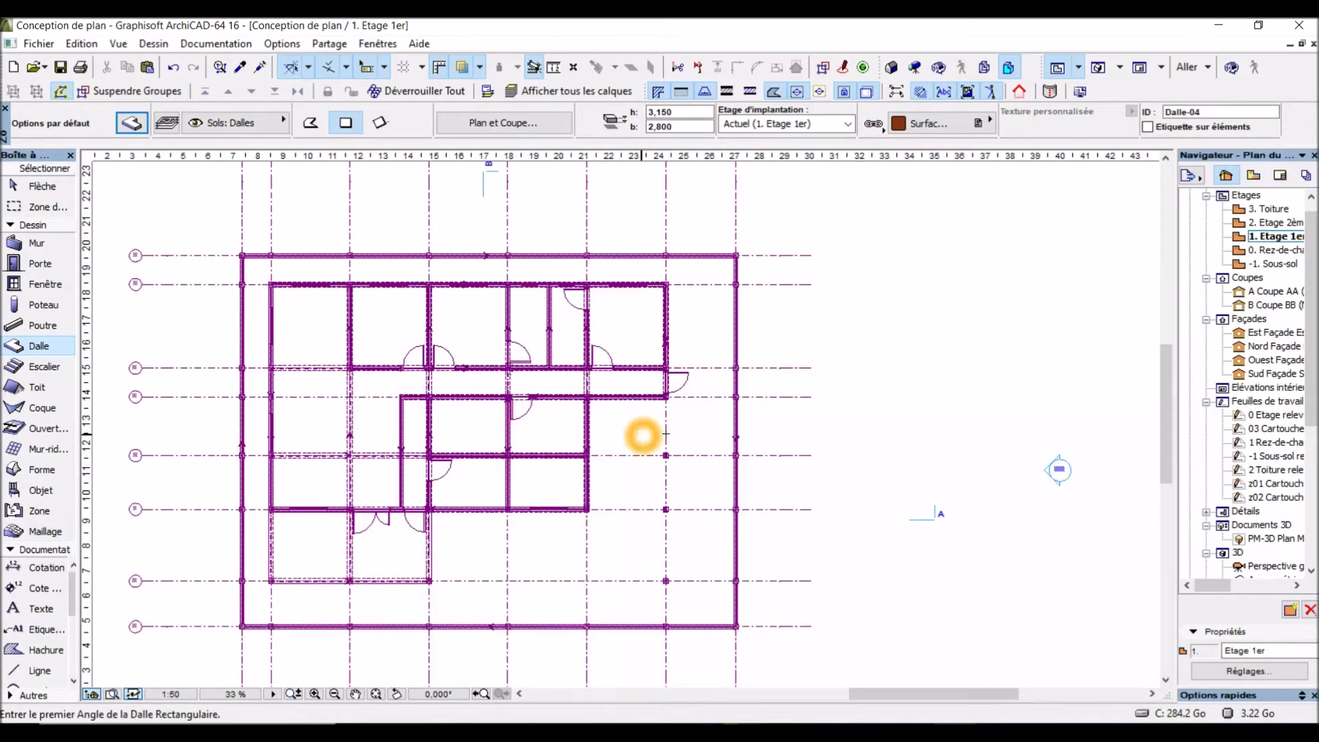
# Step: Copy the house floor slab from the ground-floor plan and paste it in place on storey 1. Etage 1er
pyautogui.doubleClick(1264, 252)
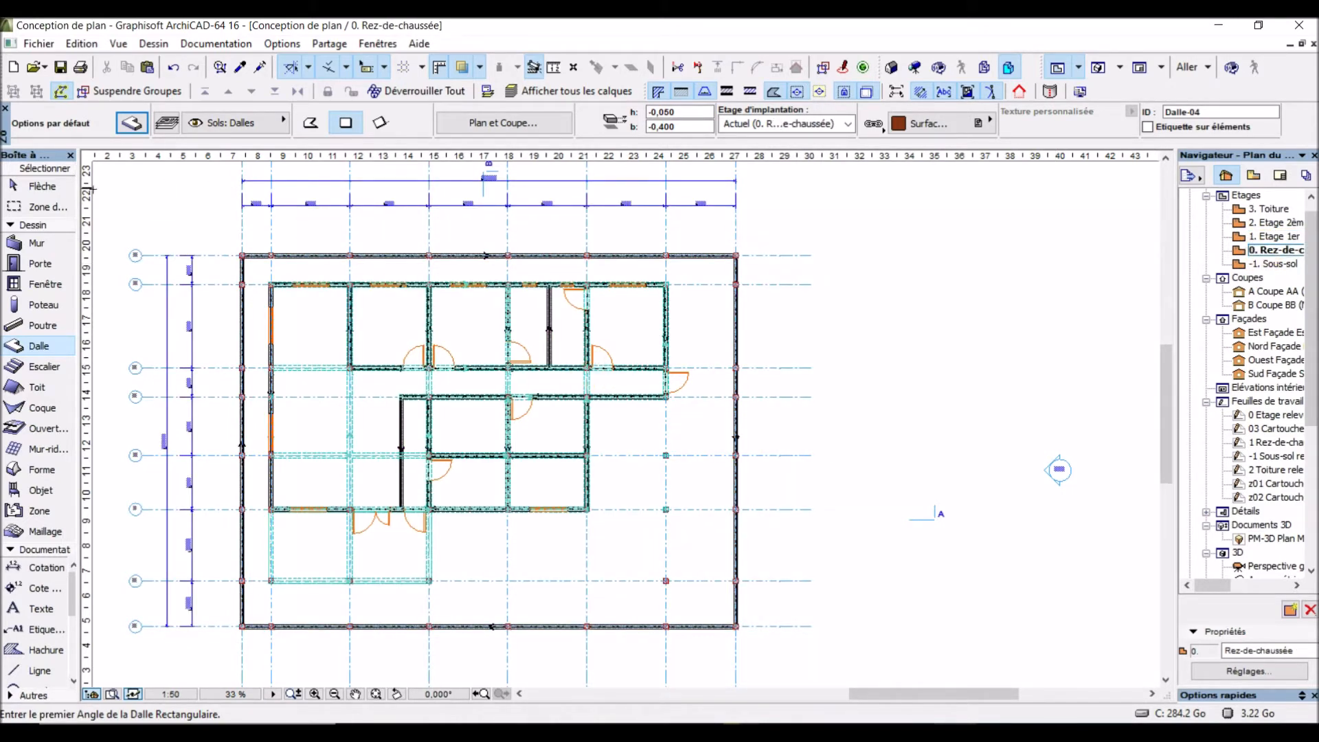
pyautogui.click(48, 184)
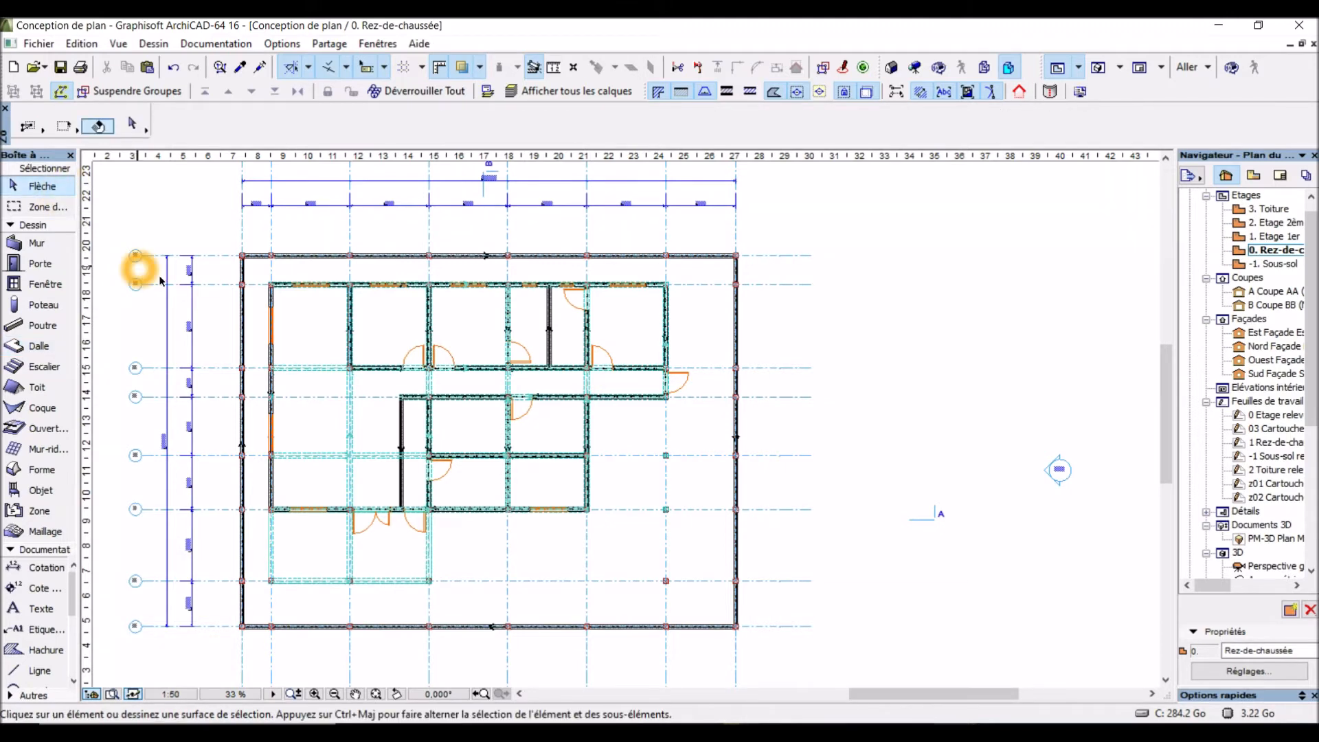
pyautogui.click(331, 334)
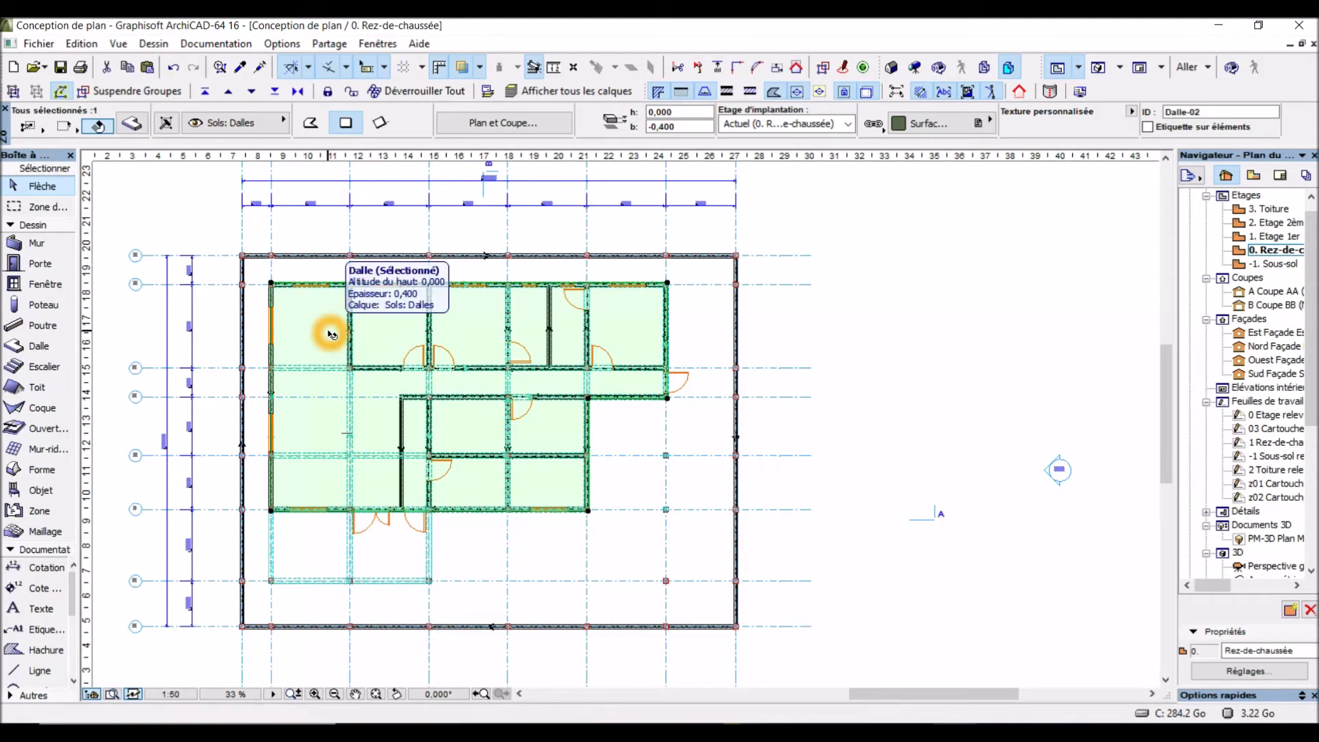
pyautogui.click(569, 386)
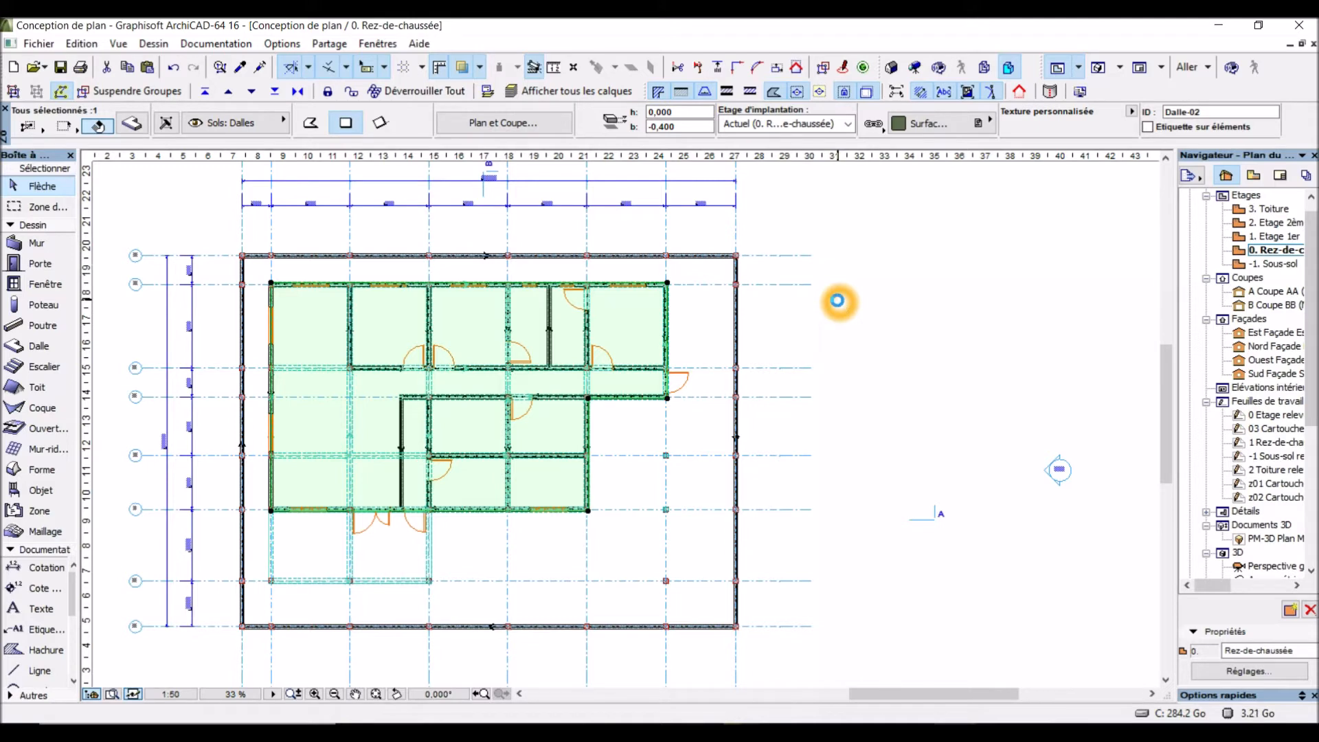
pyautogui.doubleClick(1272, 237)
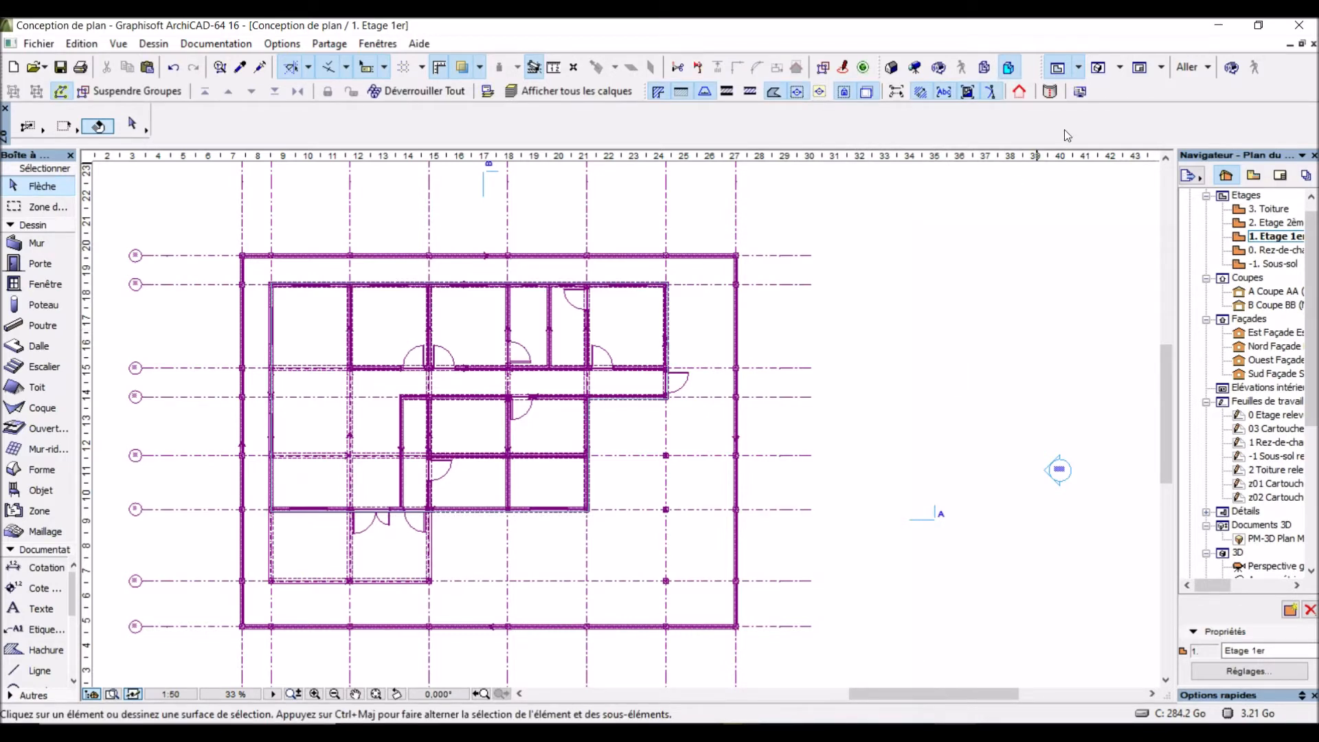
# Step: Open the 3D view and examine the slab covering the house from the front and the sides
pyautogui.click(1060, 73)
pyautogui.click(1099, 70)
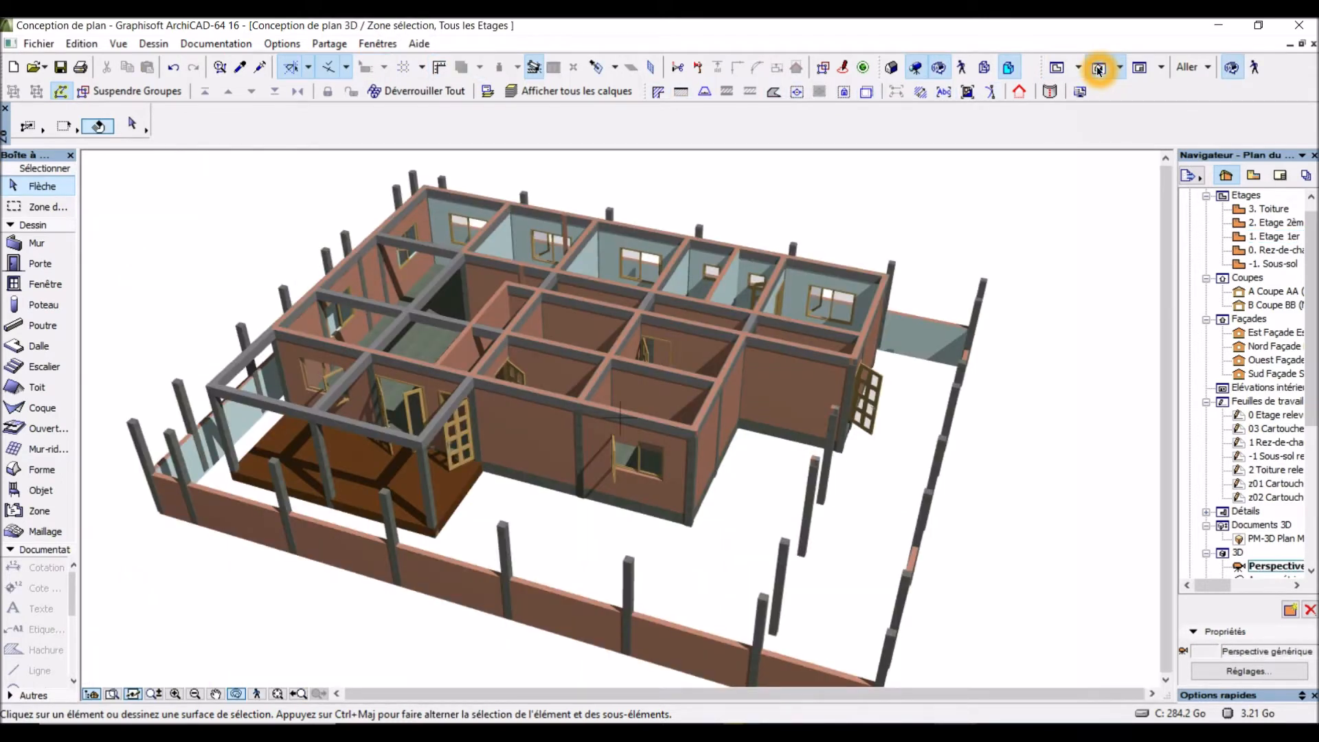
pyautogui.moveTo(722, 208); pyautogui.dragTo(639, 236)
pyautogui.click(756, 363)
pyautogui.moveTo(757, 363); pyautogui.dragTo(935, 374)
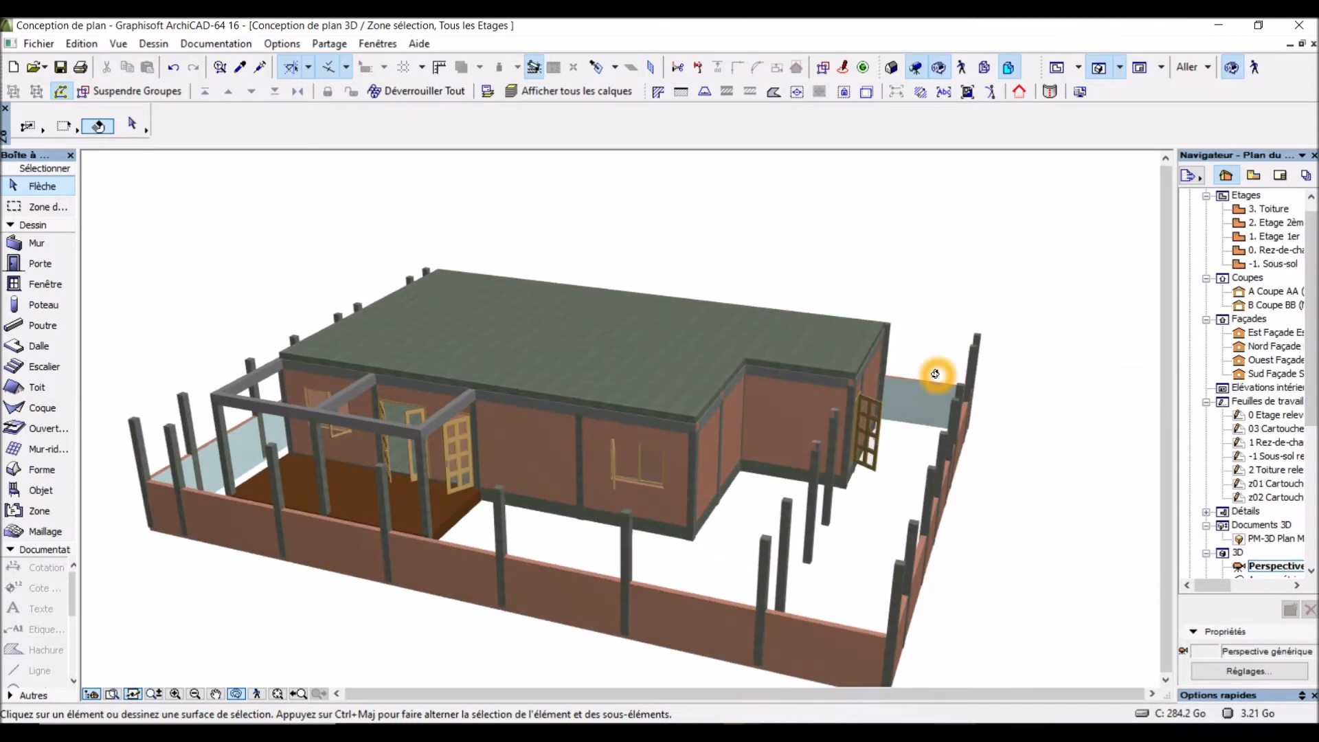
pyautogui.moveTo(725, 342); pyautogui.dragTo(877, 357)
pyautogui.moveTo(236, 327); pyautogui.dragTo(298, 286)
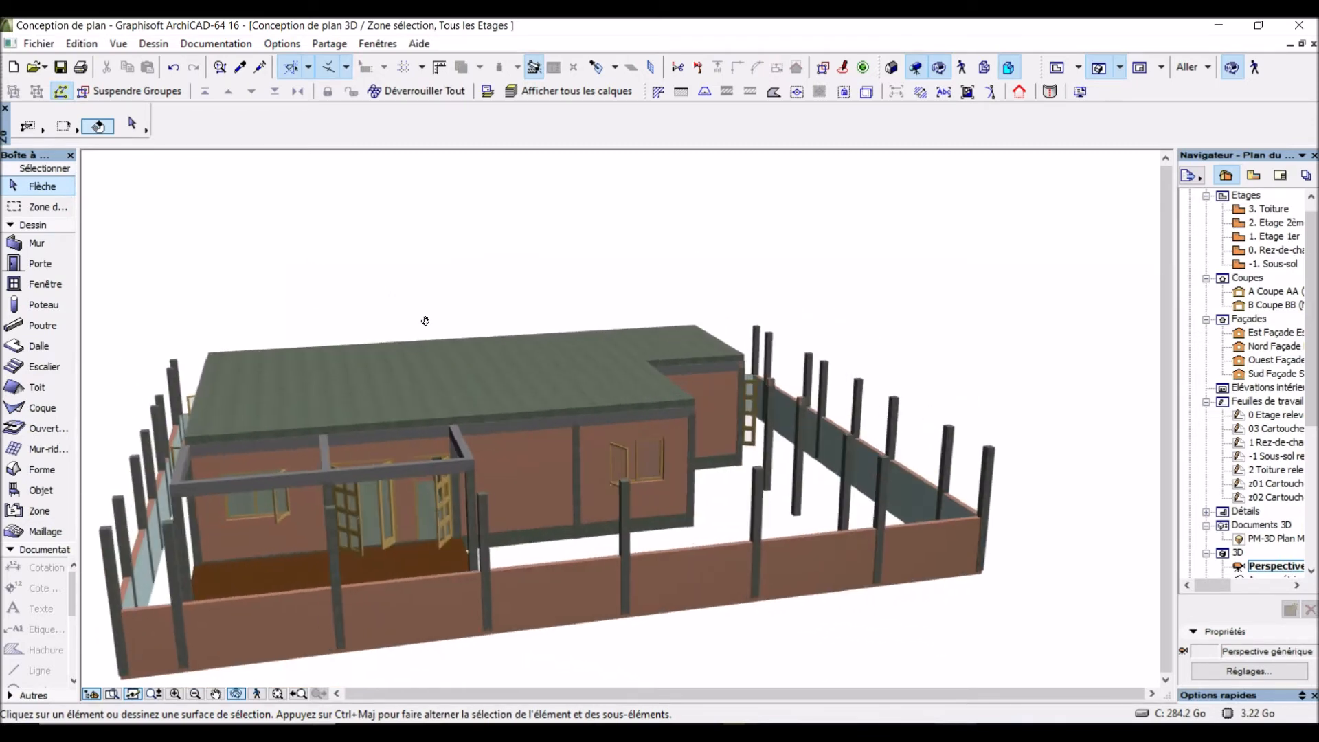
pyautogui.moveTo(425, 321); pyautogui.dragTo(231, 402)
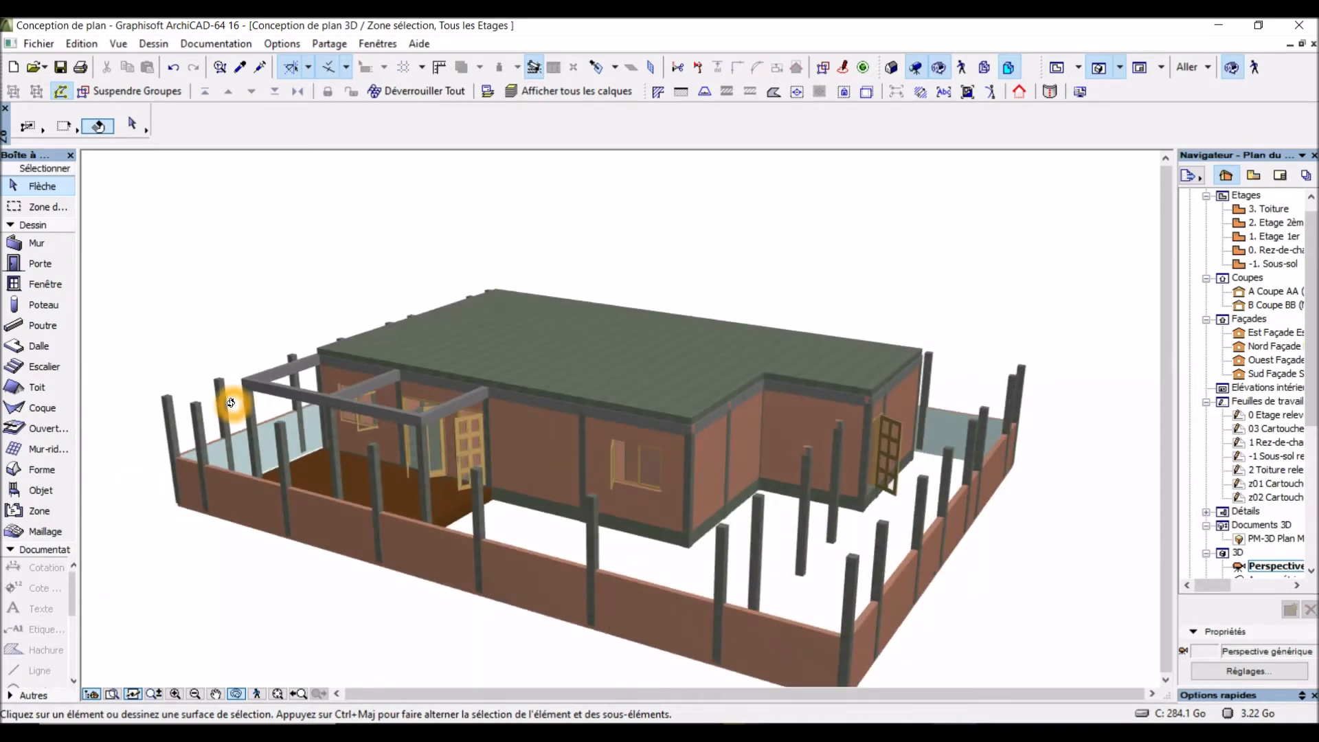
# Step: Select the storey 1 slab covering the house in the 3D view and set its thickness to 0,200
pyautogui.click(621, 413)
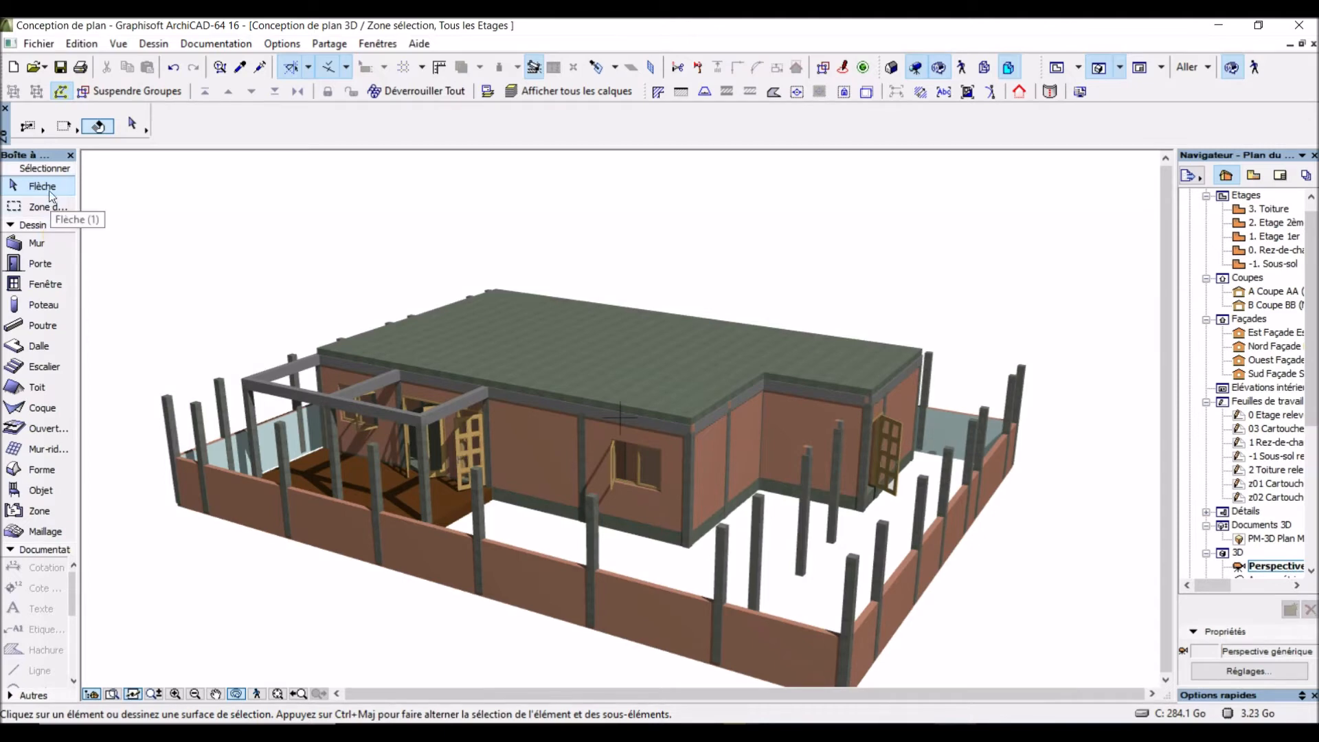
pyautogui.hotkey('ctrl', 'a')
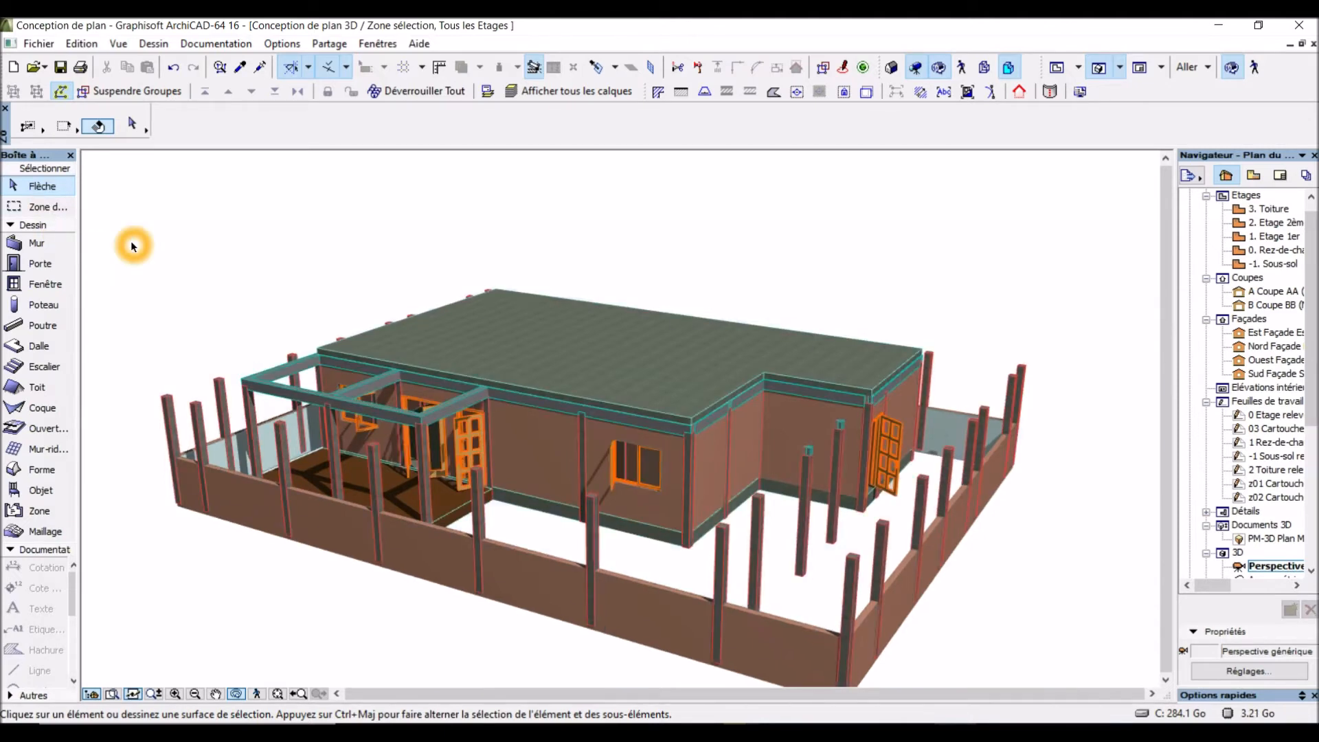
pyautogui.click(695, 427)
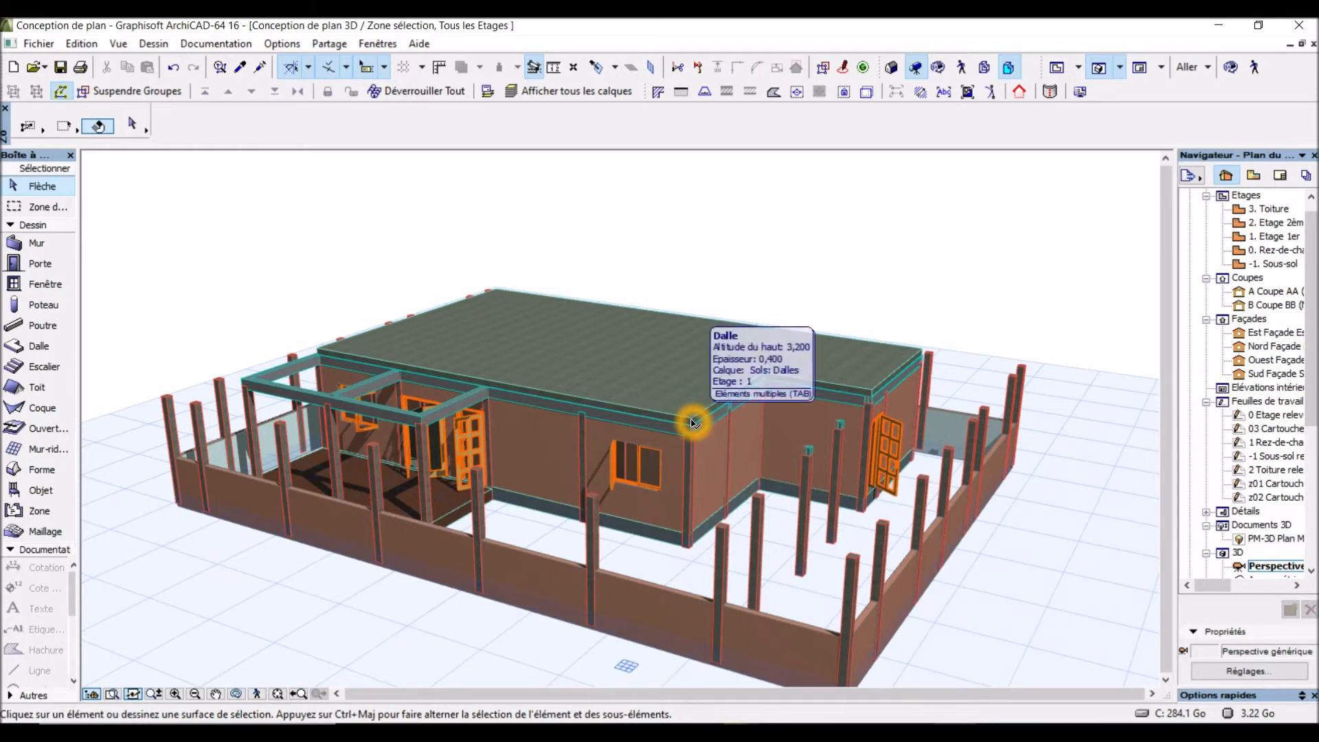
pyautogui.click(693, 422)
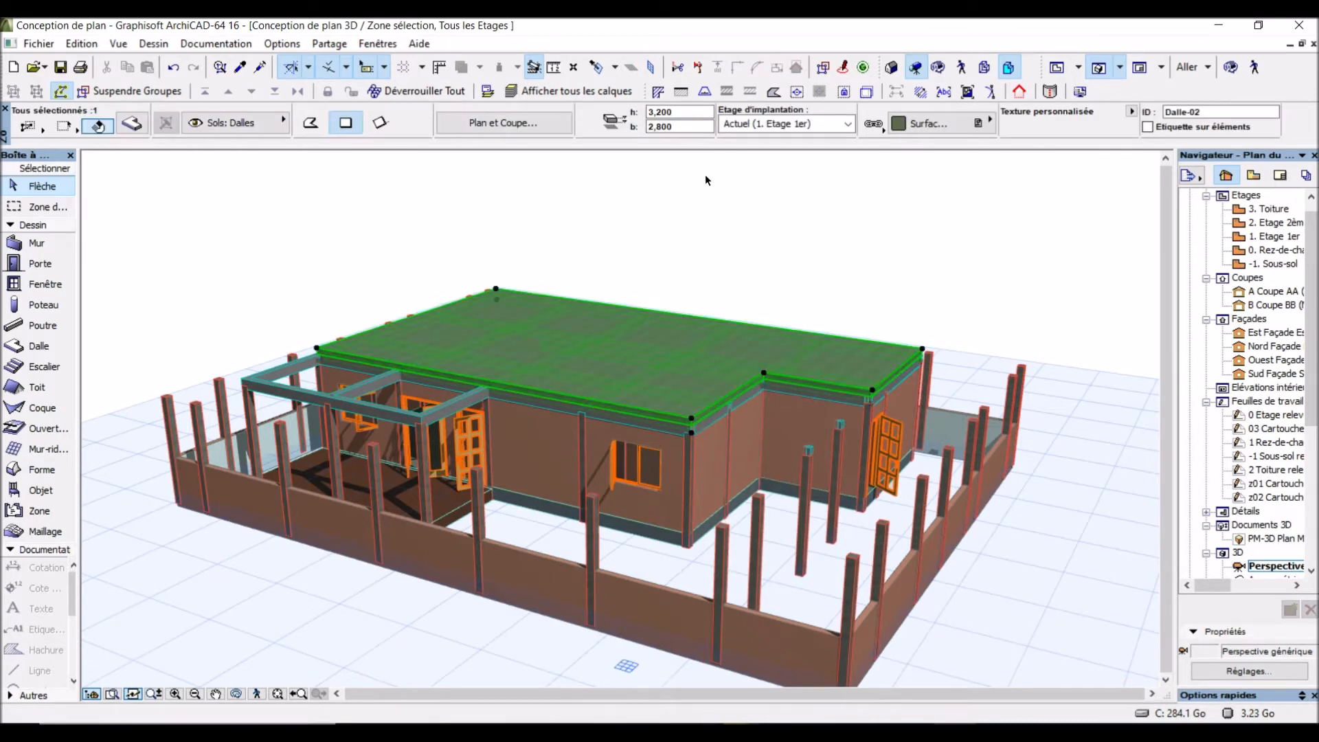
pyautogui.click(137, 125)
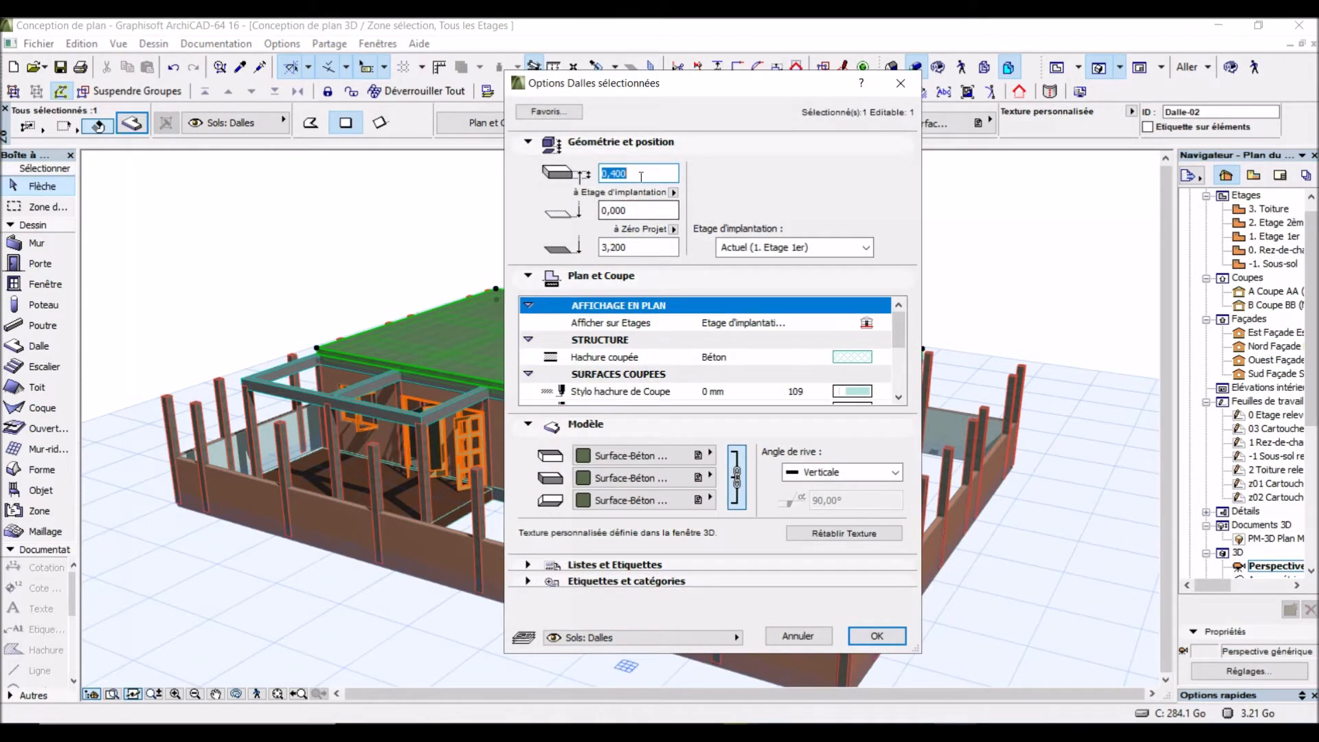
pyautogui.click(641, 176)
pyautogui.click(640, 176)
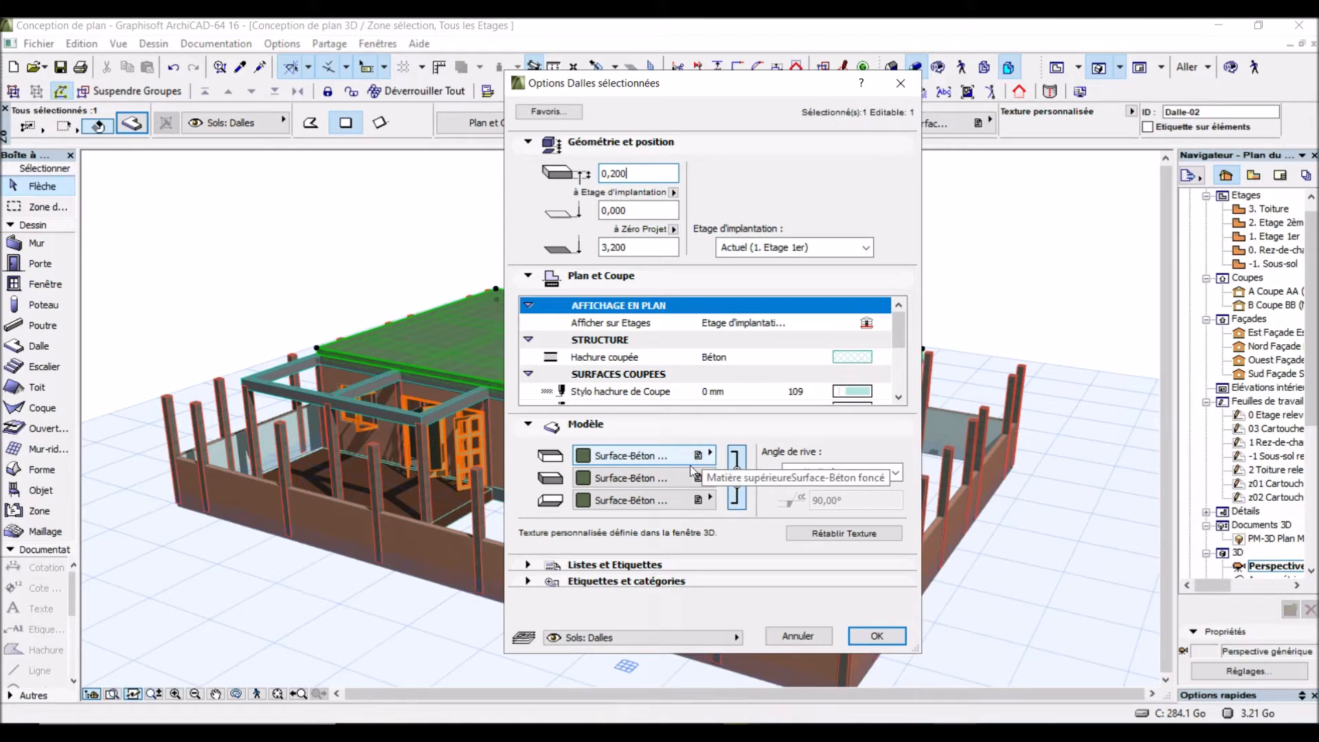
pyautogui.click(869, 638)
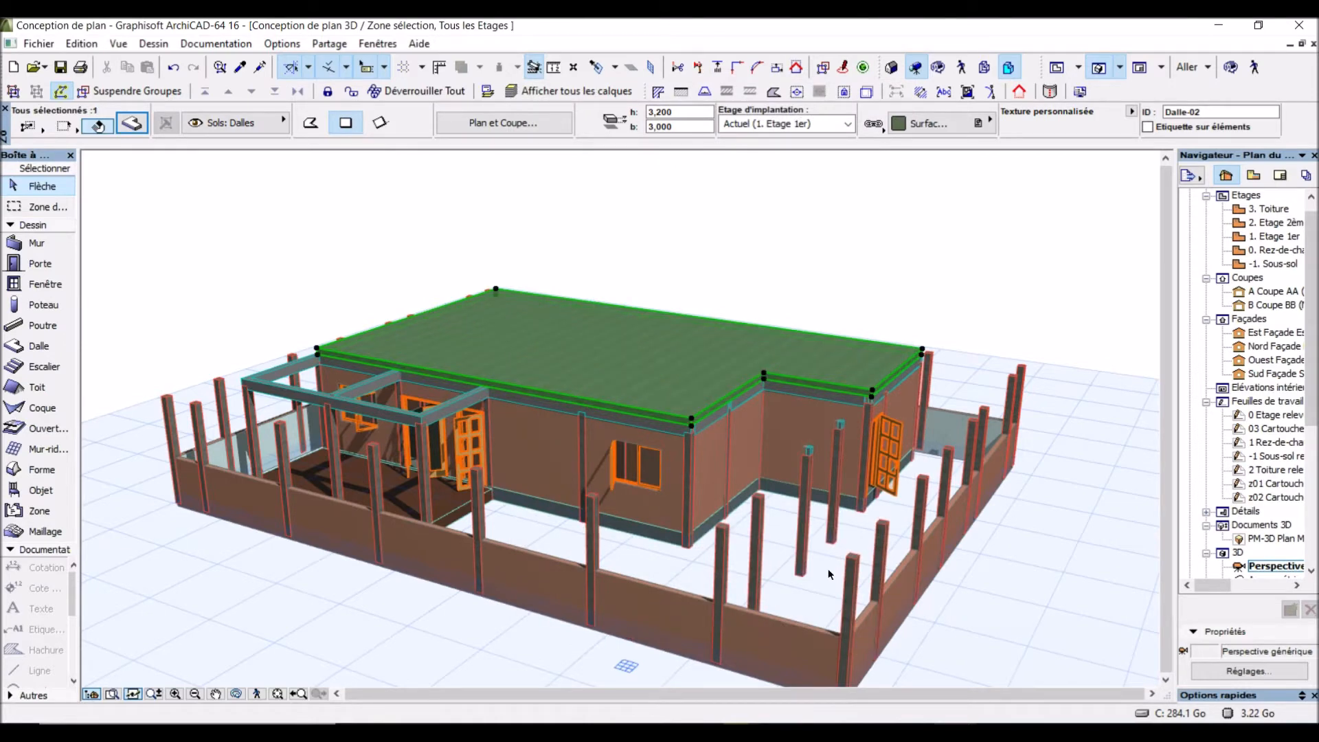
pyautogui.click(819, 262)
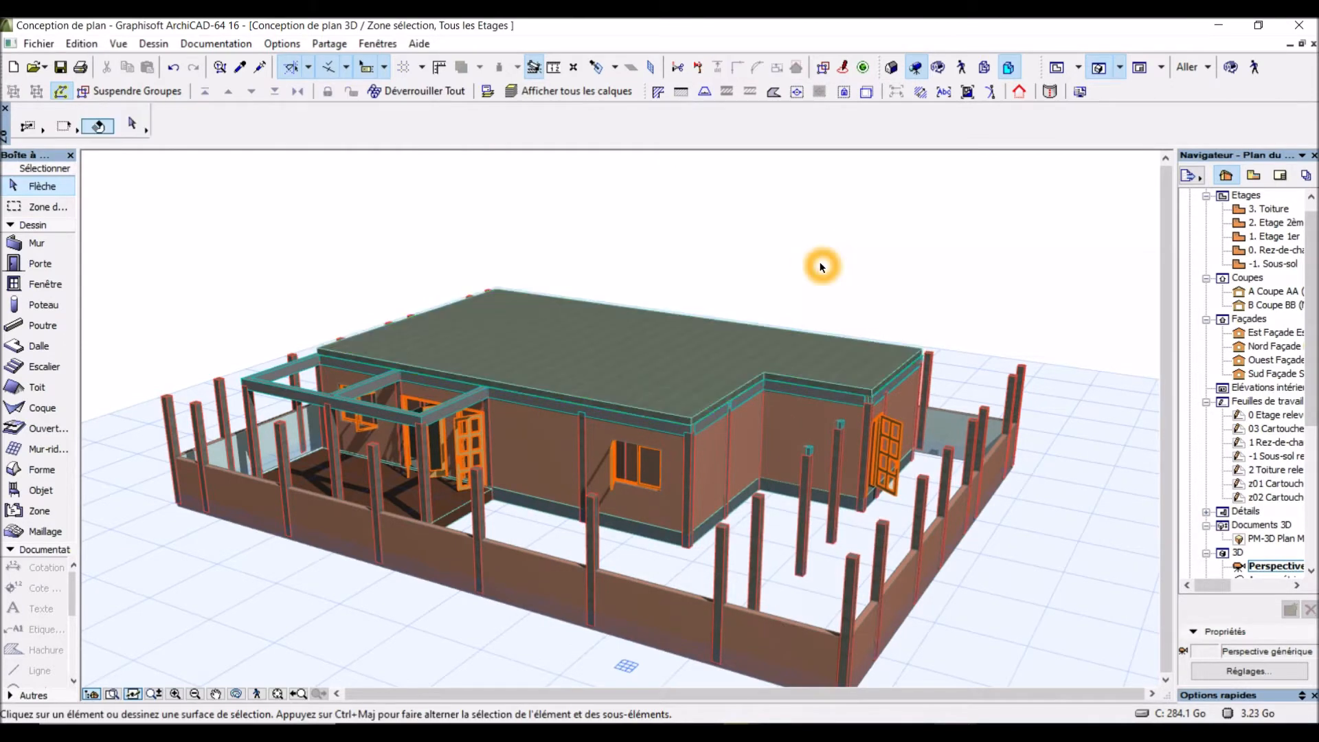
# Step: Examine the thinner house slab from several sides and the uncovered beams above the terrace
pyautogui.click(1230, 69)
pyautogui.click(722, 265)
pyautogui.moveTo(723, 265); pyautogui.dragTo(384, 240)
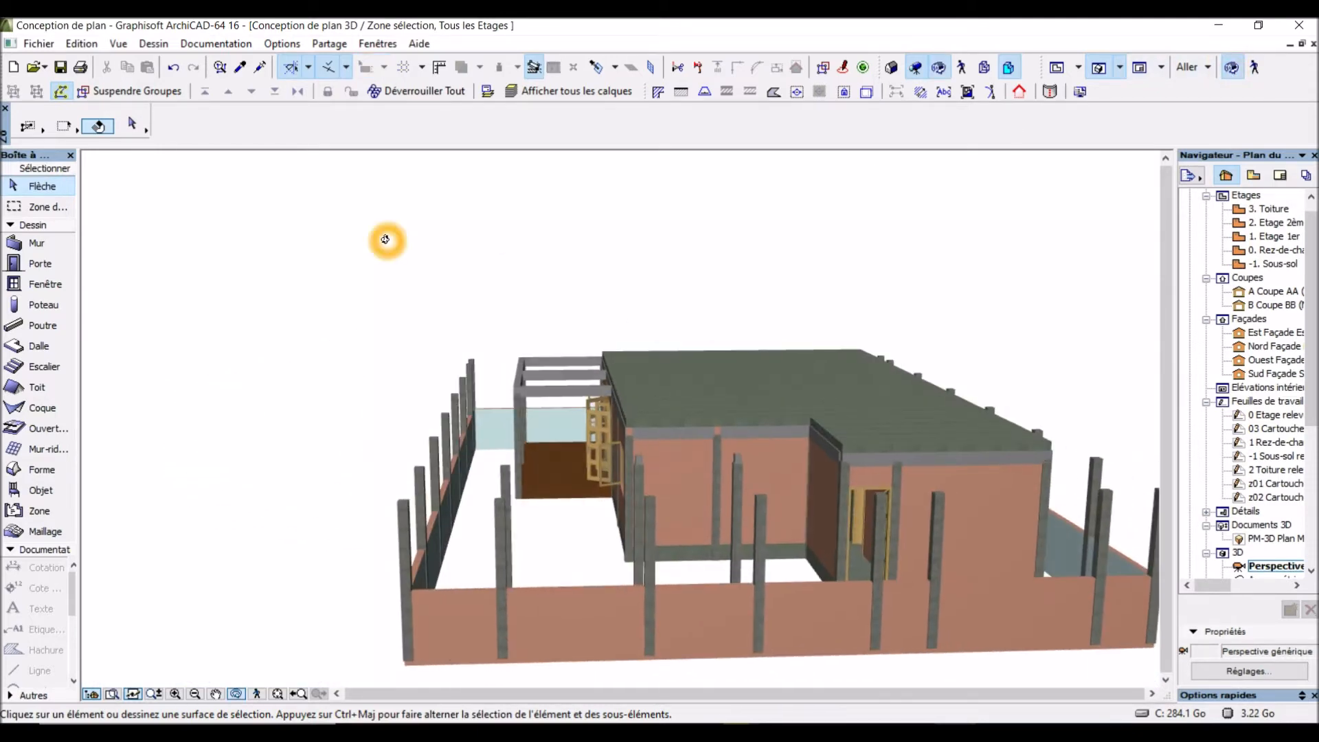
pyautogui.moveTo(1001, 419); pyautogui.dragTo(642, 301)
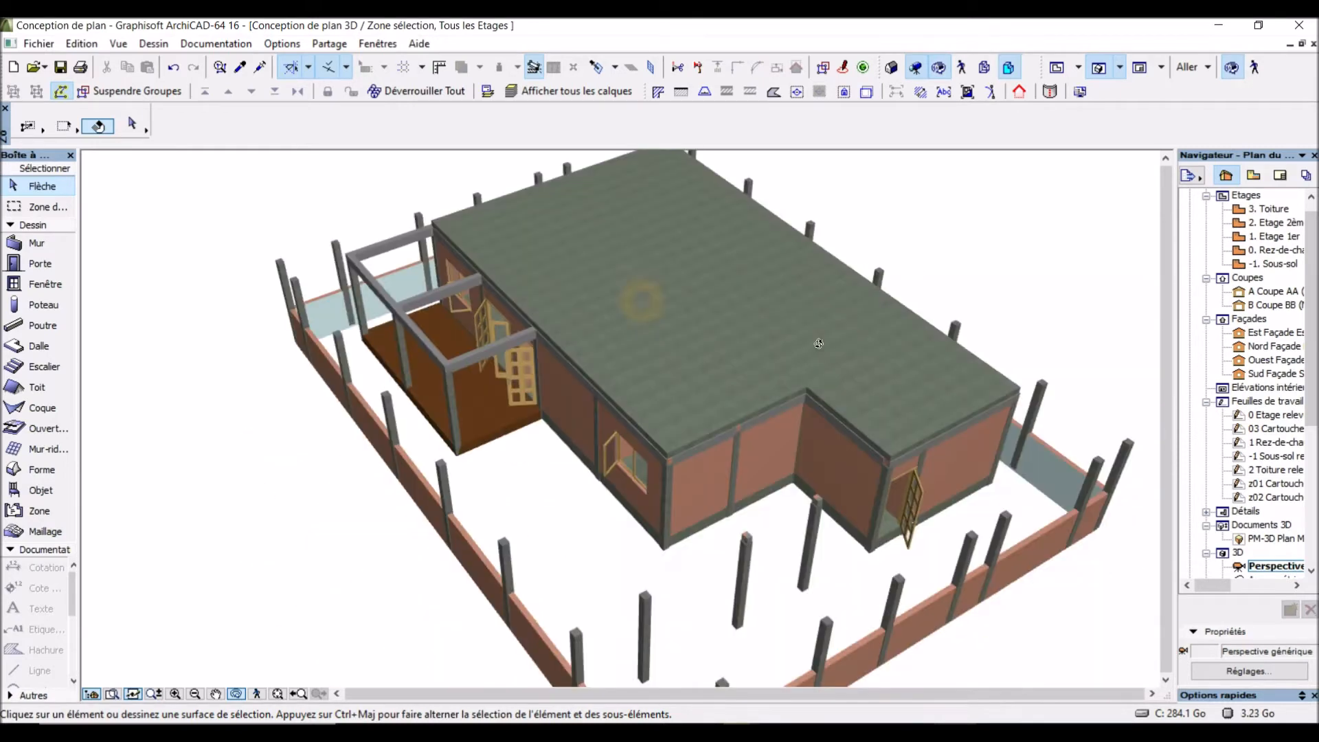
pyautogui.moveTo(819, 344); pyautogui.dragTo(944, 302)
pyautogui.click(573, 291)
pyautogui.moveTo(395, 270); pyautogui.dragTo(742, 286)
pyautogui.moveTo(481, 289); pyautogui.dragTo(560, 229)
pyautogui.click(346, 565)
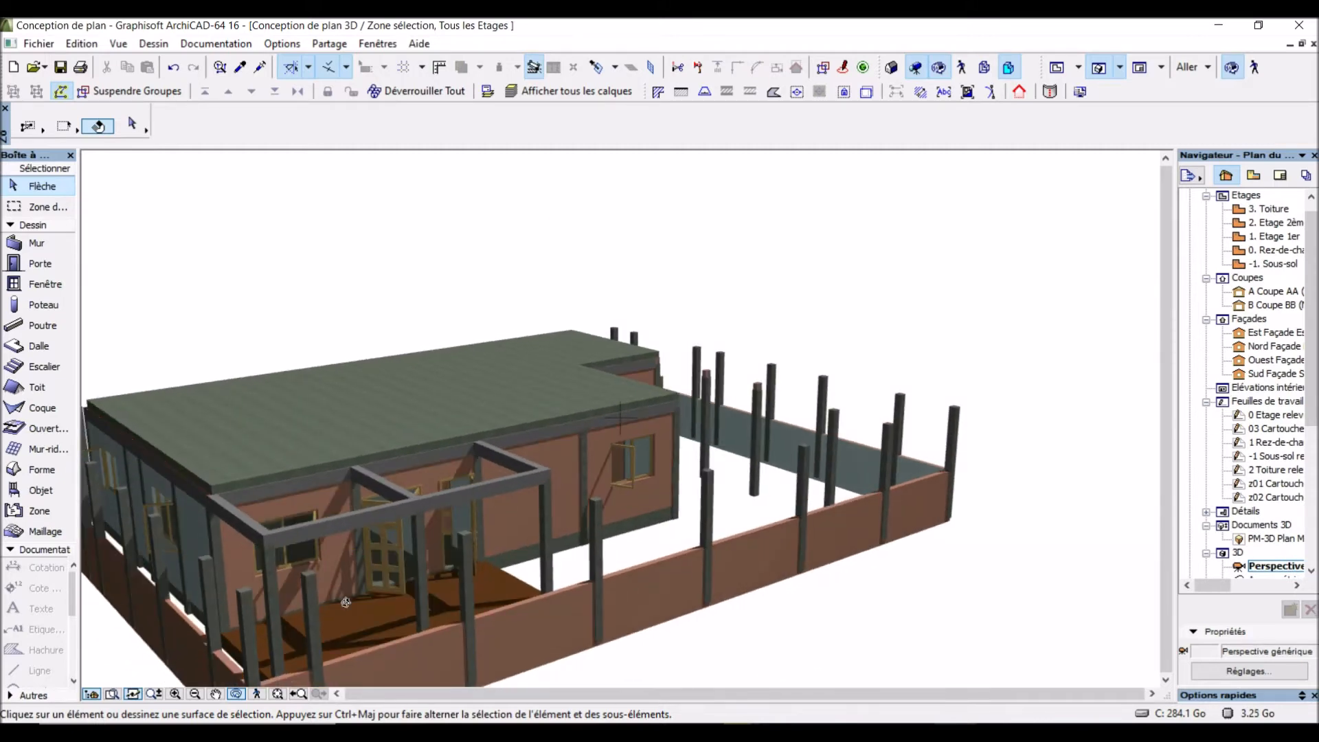
pyautogui.click(365, 621)
pyautogui.click(375, 624)
pyautogui.click(377, 625)
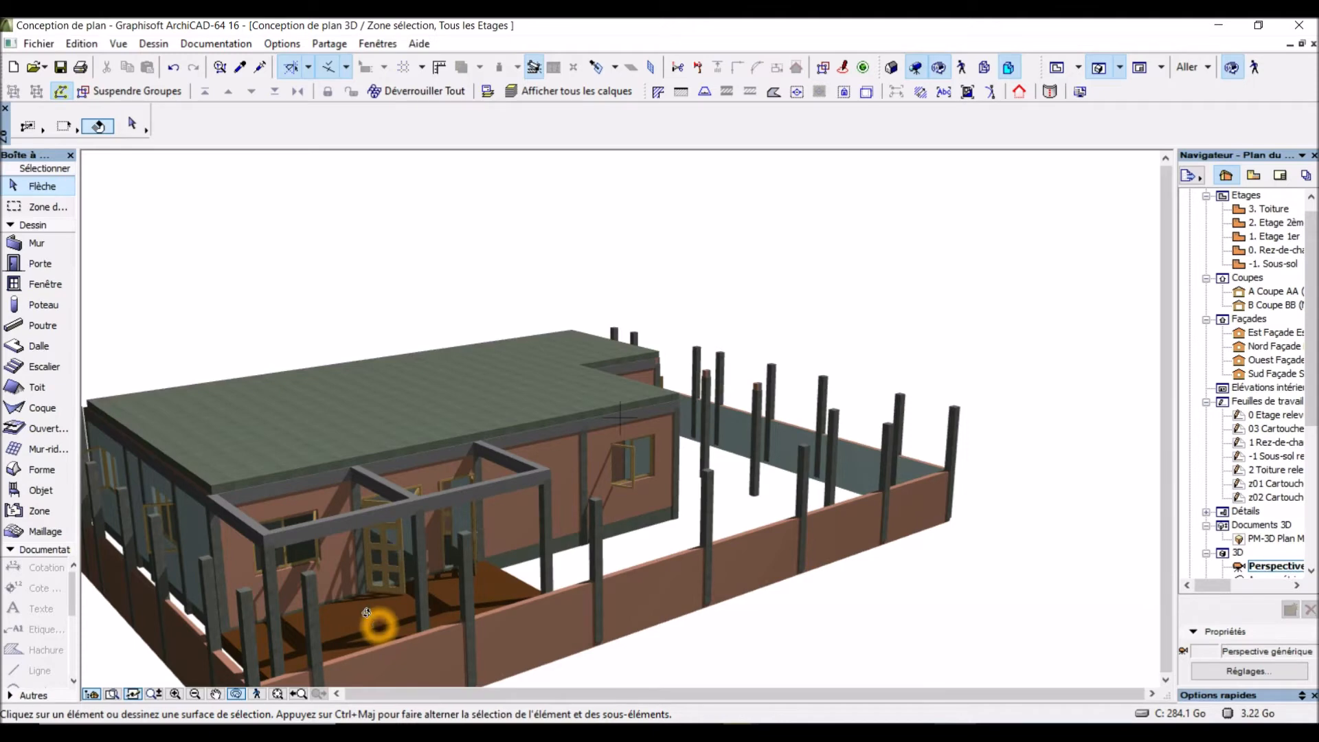
pyautogui.click(612, 447)
pyautogui.moveTo(649, 385); pyautogui.dragTo(489, 442)
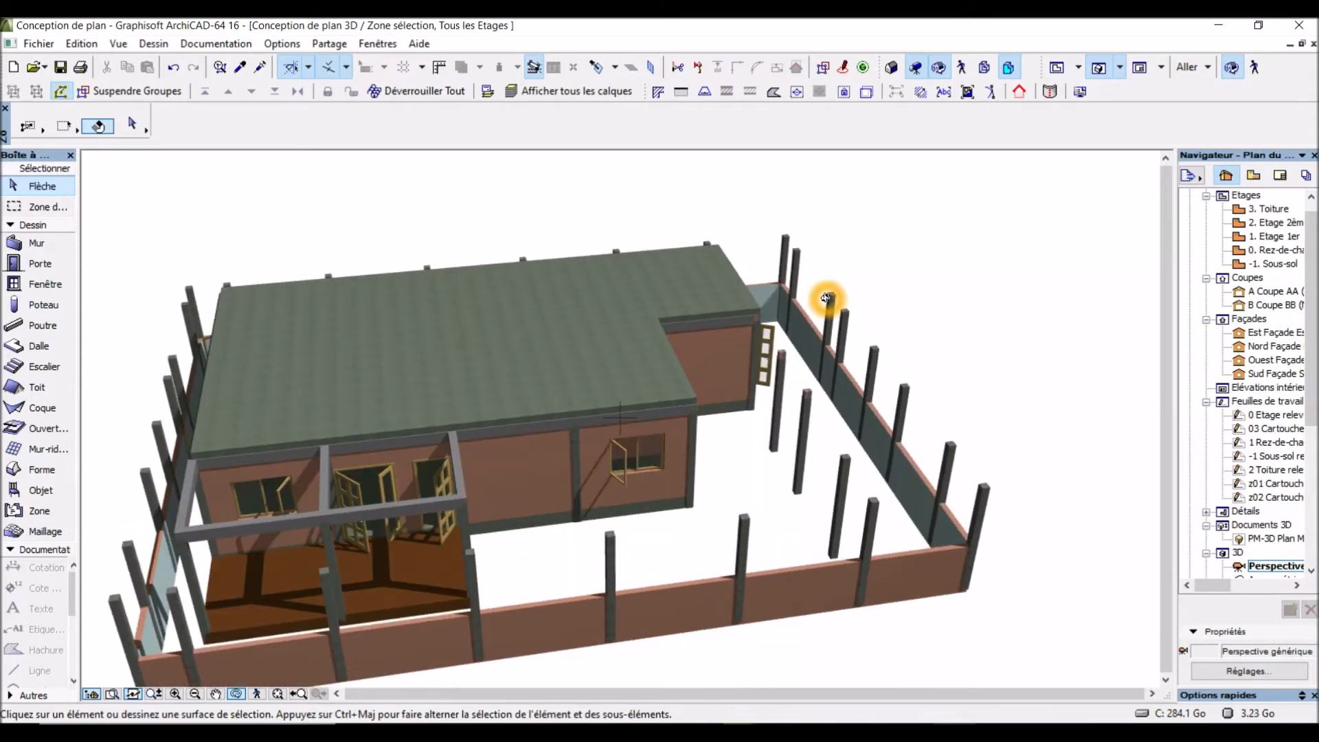
# Step: Copy the terrace floor slab from the 0. Rez-de-chaussée plan and paste it in place on storey 1. Etage 1er
pyautogui.click(1056, 67)
pyautogui.click(698, 246)
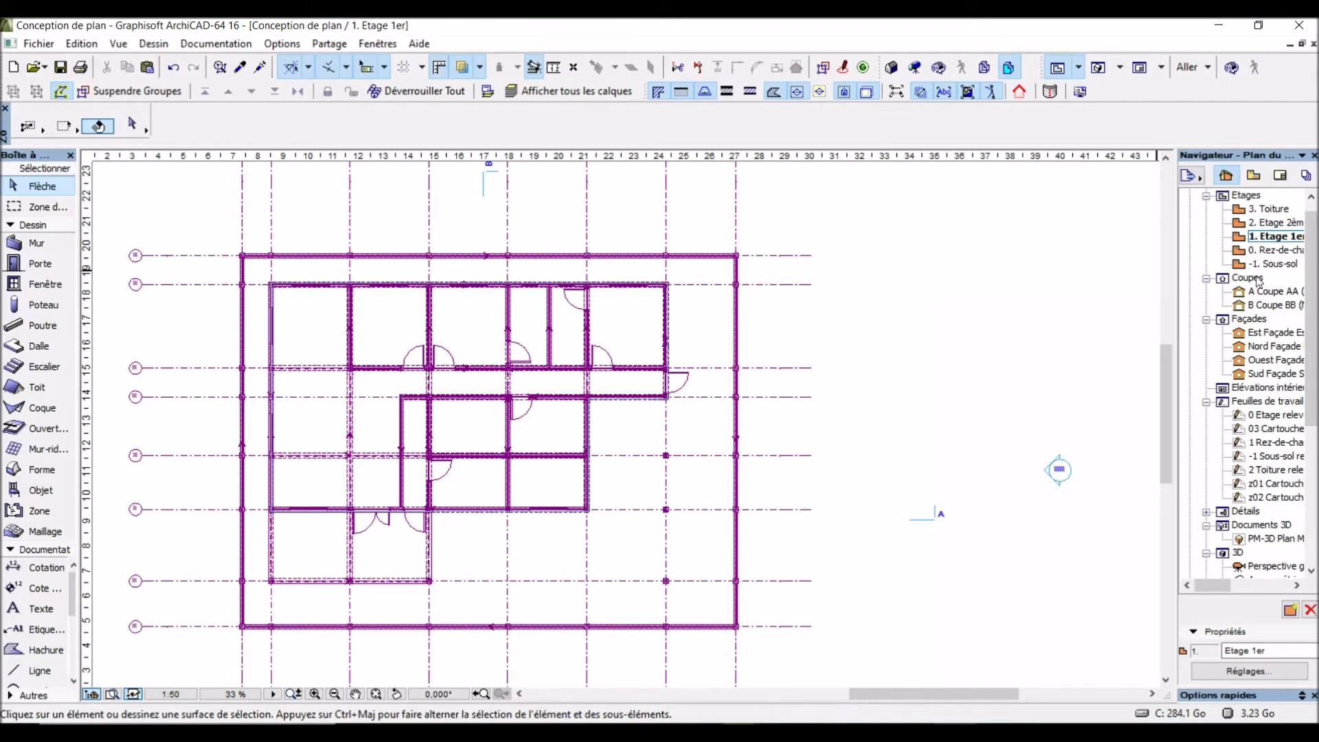
pyautogui.click(1270, 253)
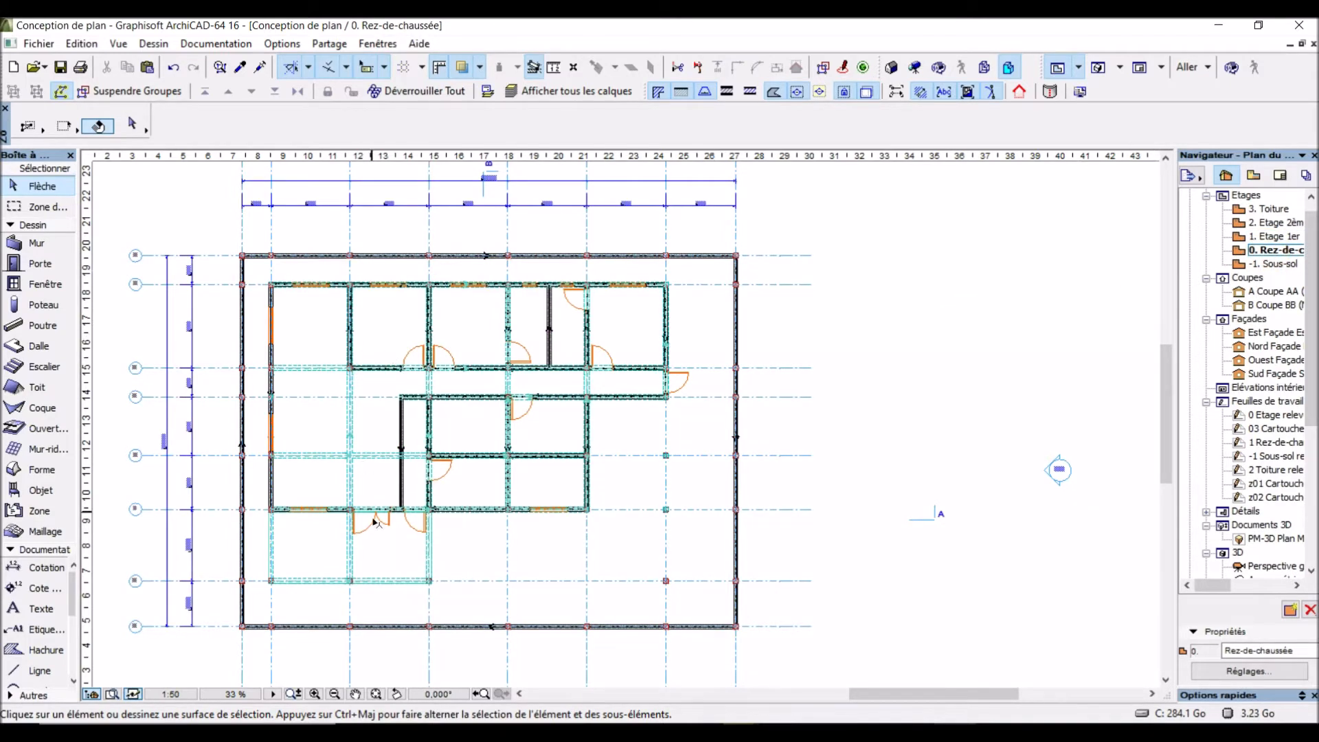
pyautogui.click(303, 547)
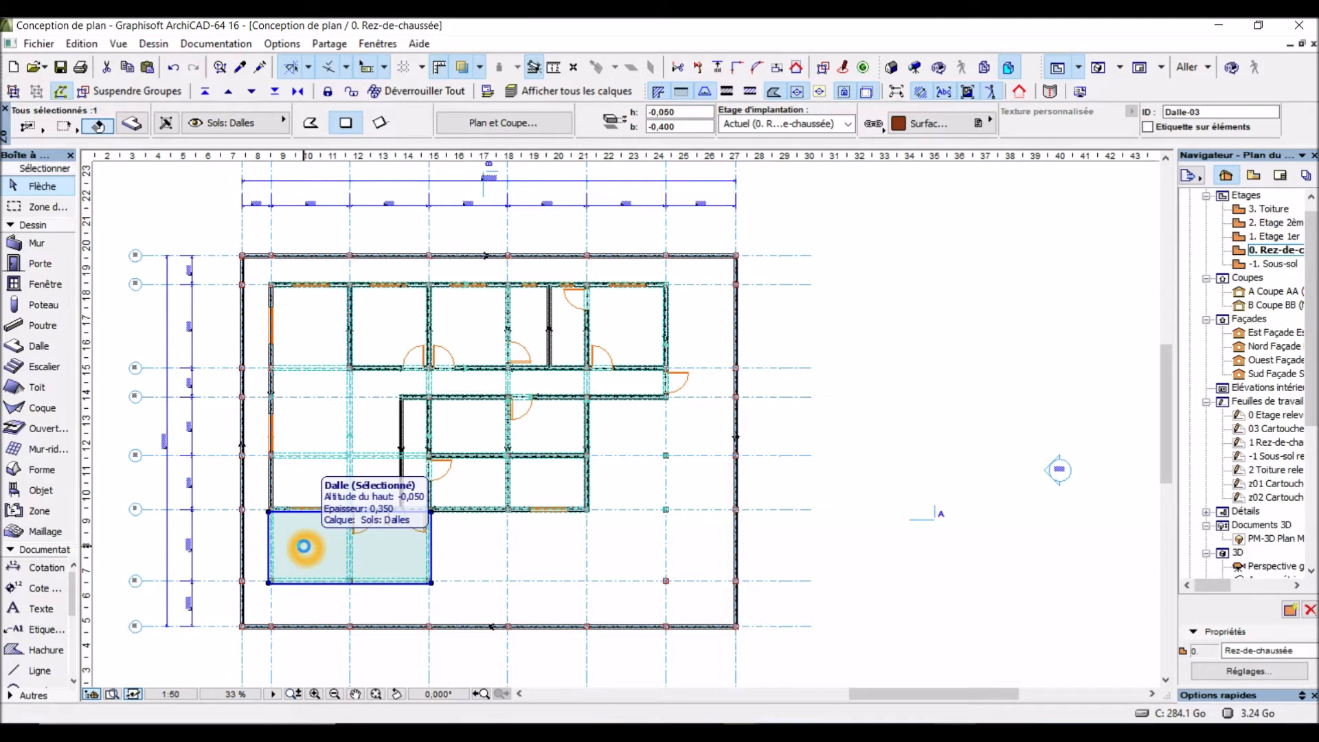
pyautogui.doubleClick(1291, 237)
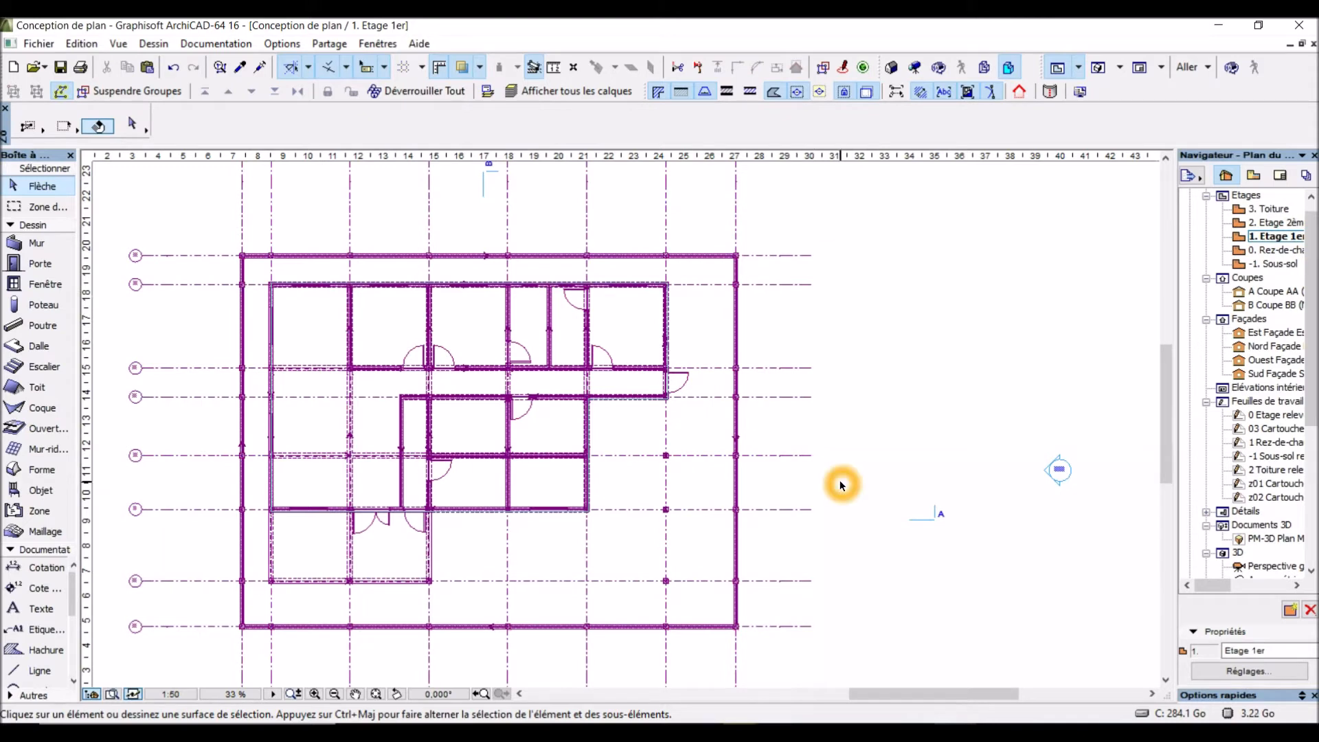
pyautogui.hotkey('ctrl', 'v')
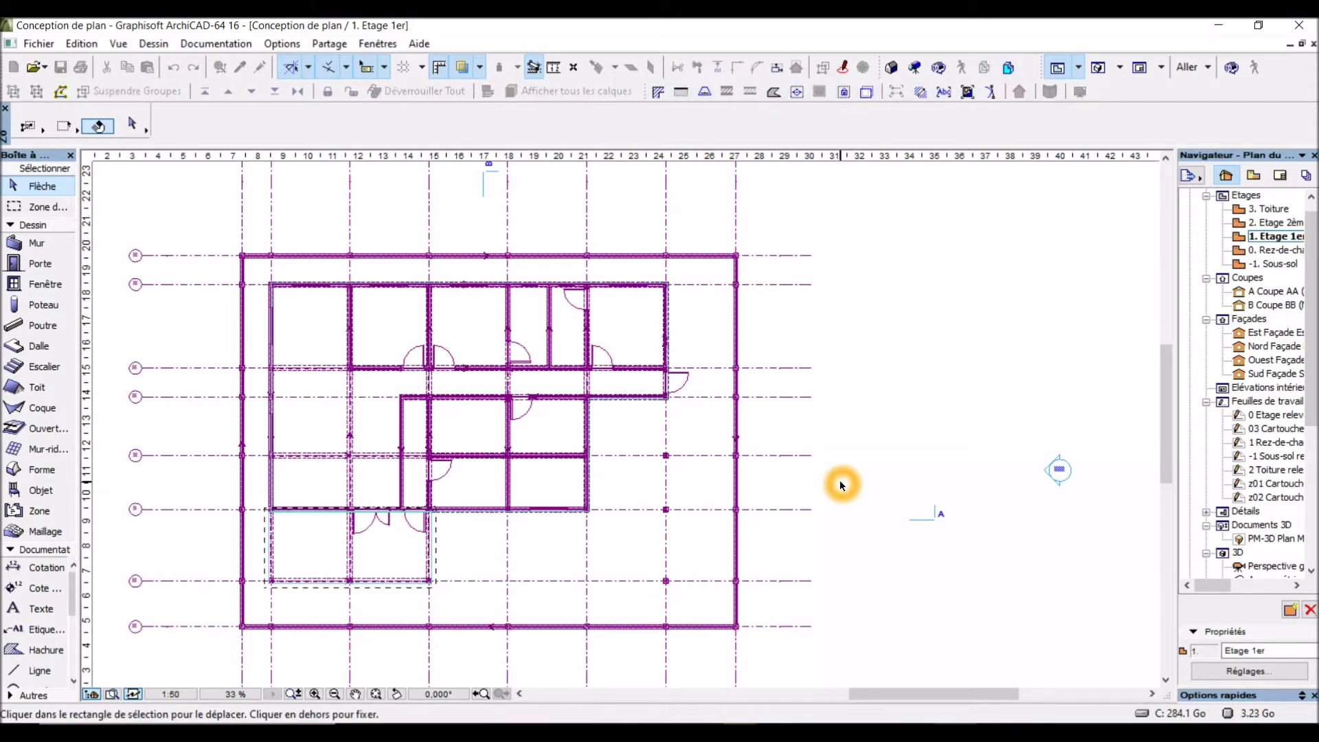
pyautogui.click(841, 485)
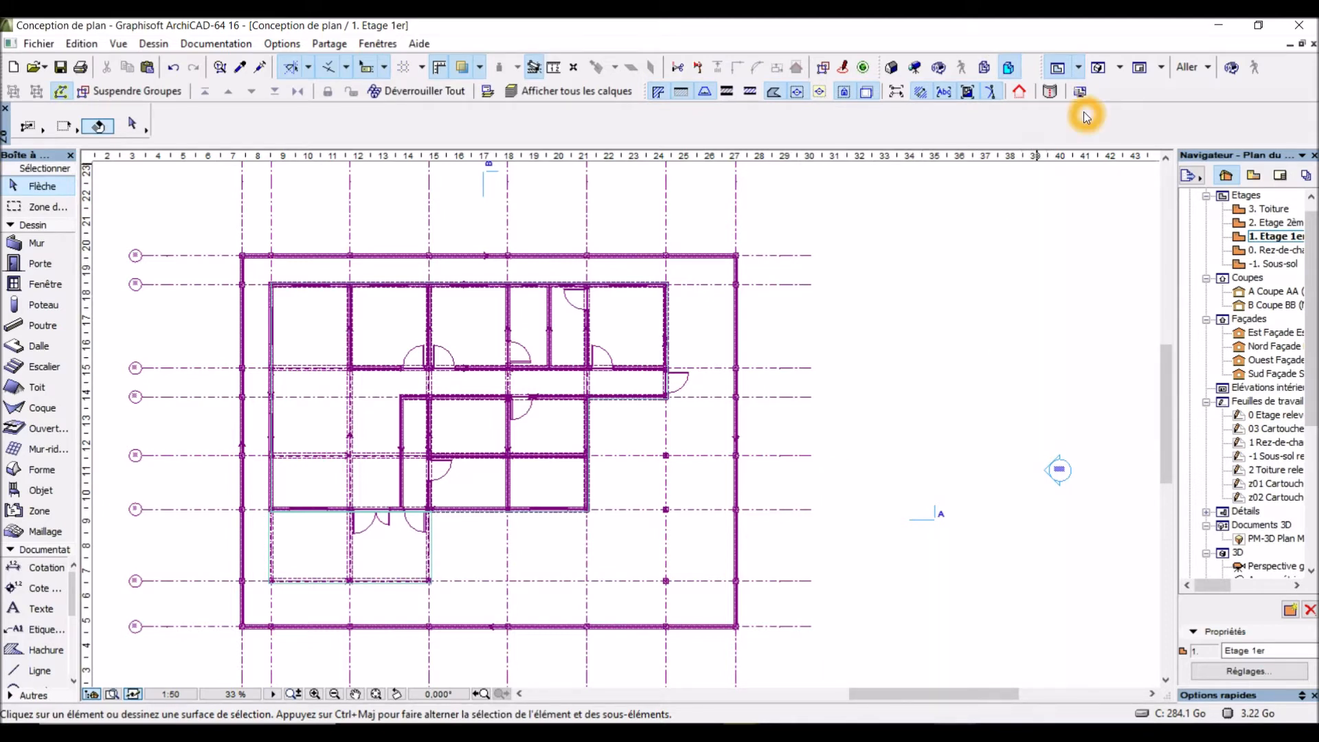
# Step: Open the 3D view and examine the corner where the upper terrace slab meets the house slab and beams
pyautogui.click(1098, 66)
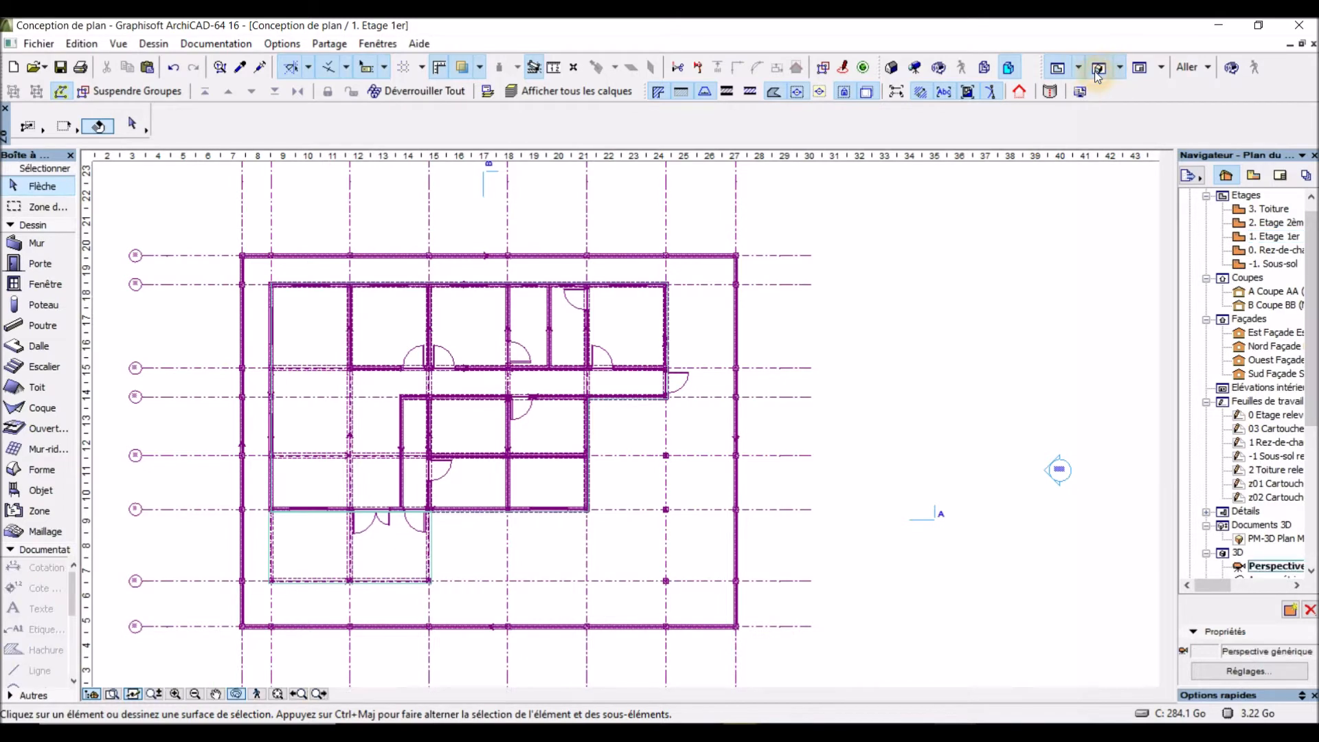
pyautogui.moveTo(494, 378); pyautogui.dragTo(489, 419)
pyautogui.scroll(5, 488, 418)
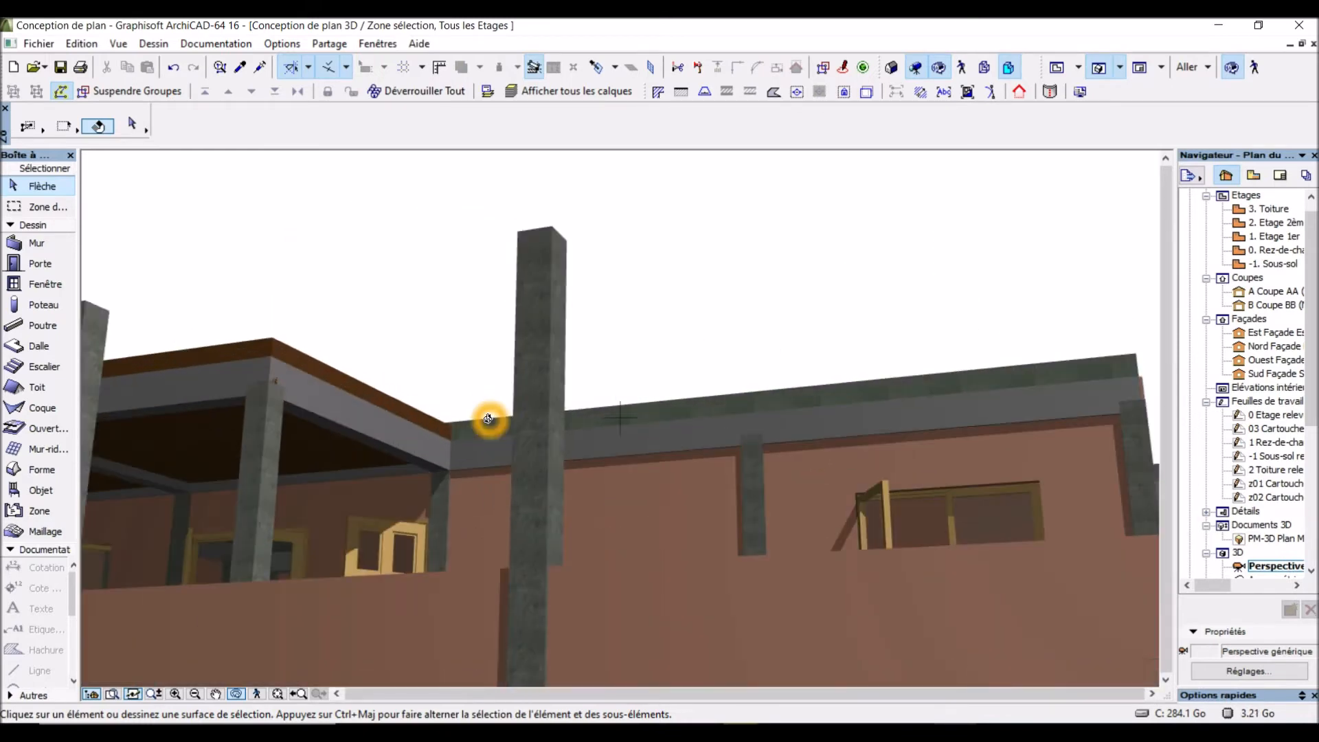
pyautogui.moveTo(264, 357); pyautogui.dragTo(135, 204)
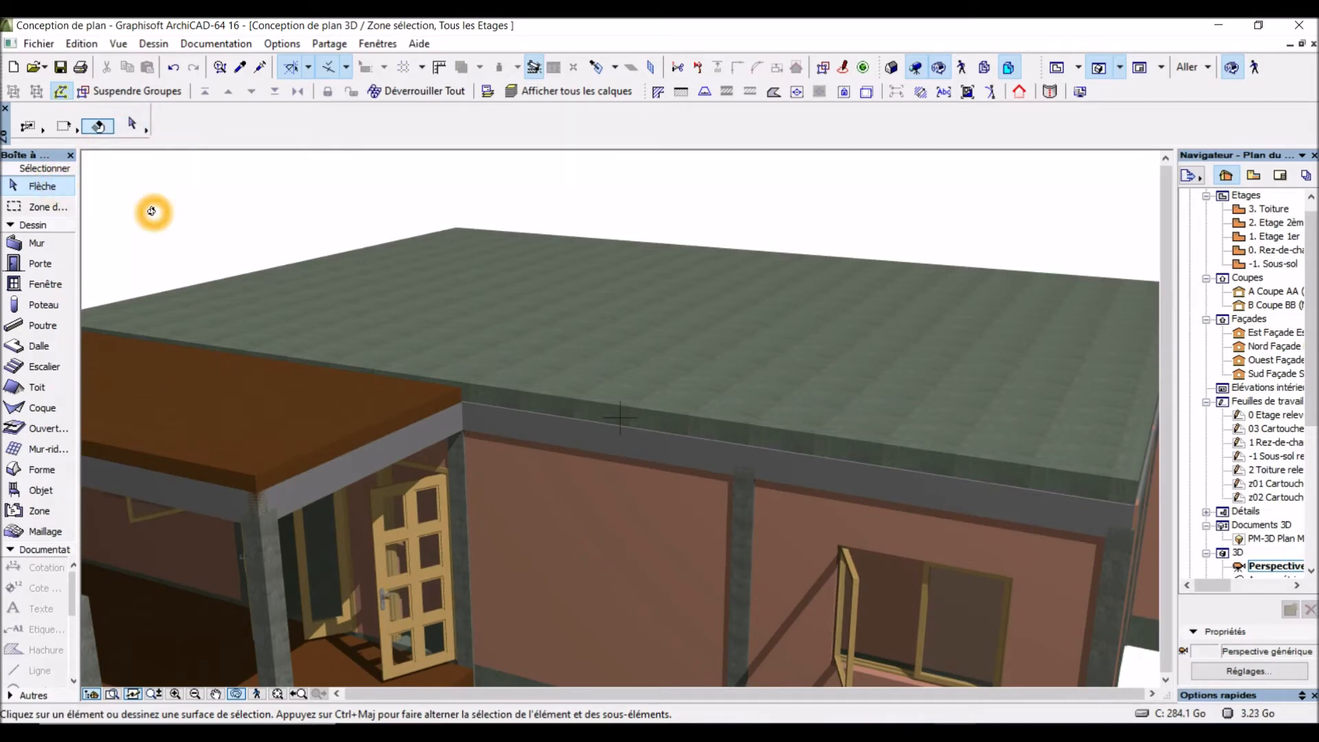
pyautogui.moveTo(152, 211); pyautogui.dragTo(153, 214)
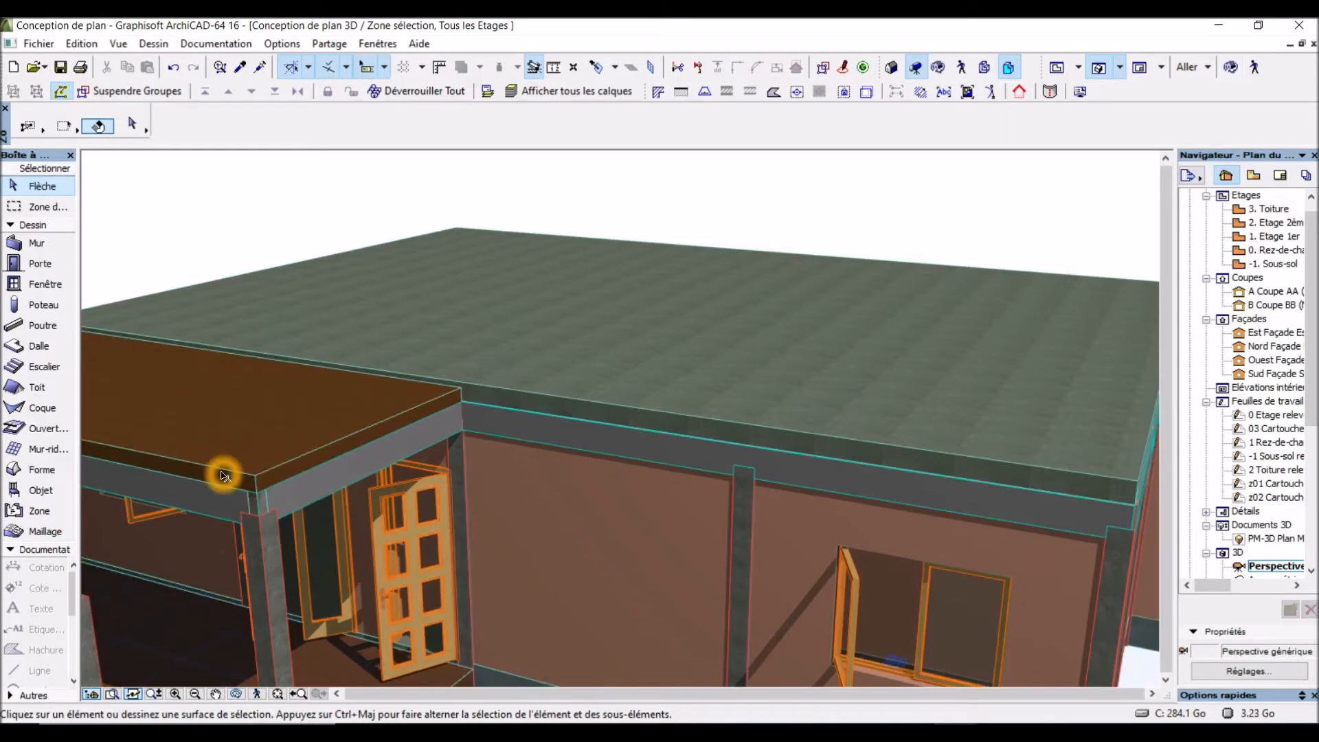
# Step: Set the upper terrace slab's thickness to 0,200 and its offset from the home storey to 0,000
pyautogui.moveTo(257, 495)
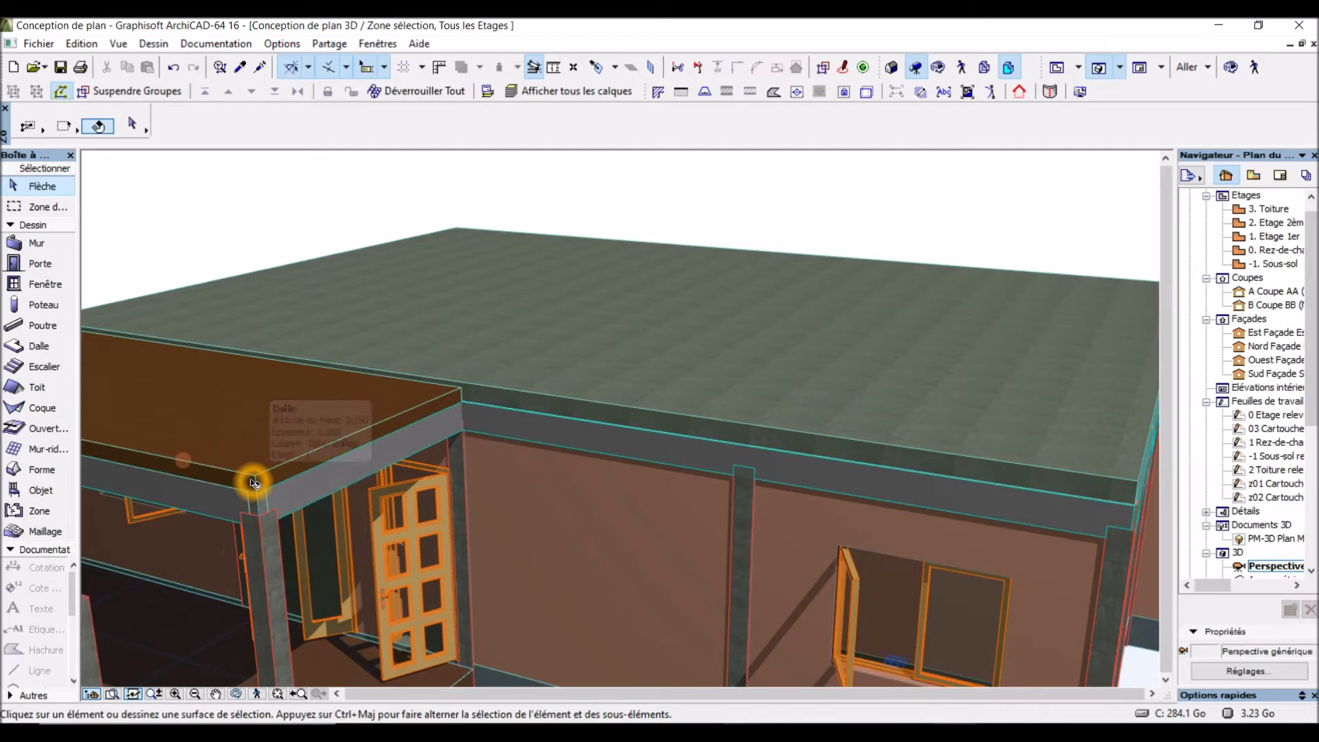
pyautogui.click(254, 483)
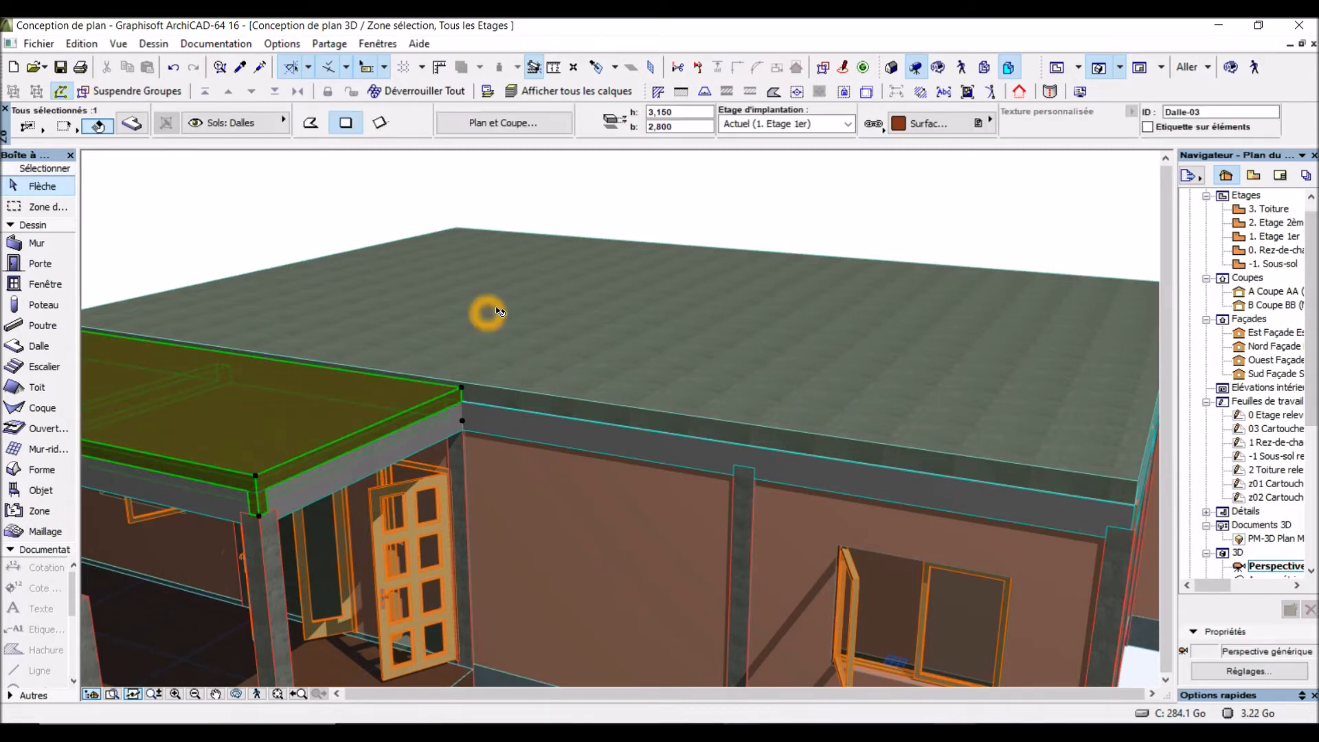
pyautogui.scroll(2, 451, 394)
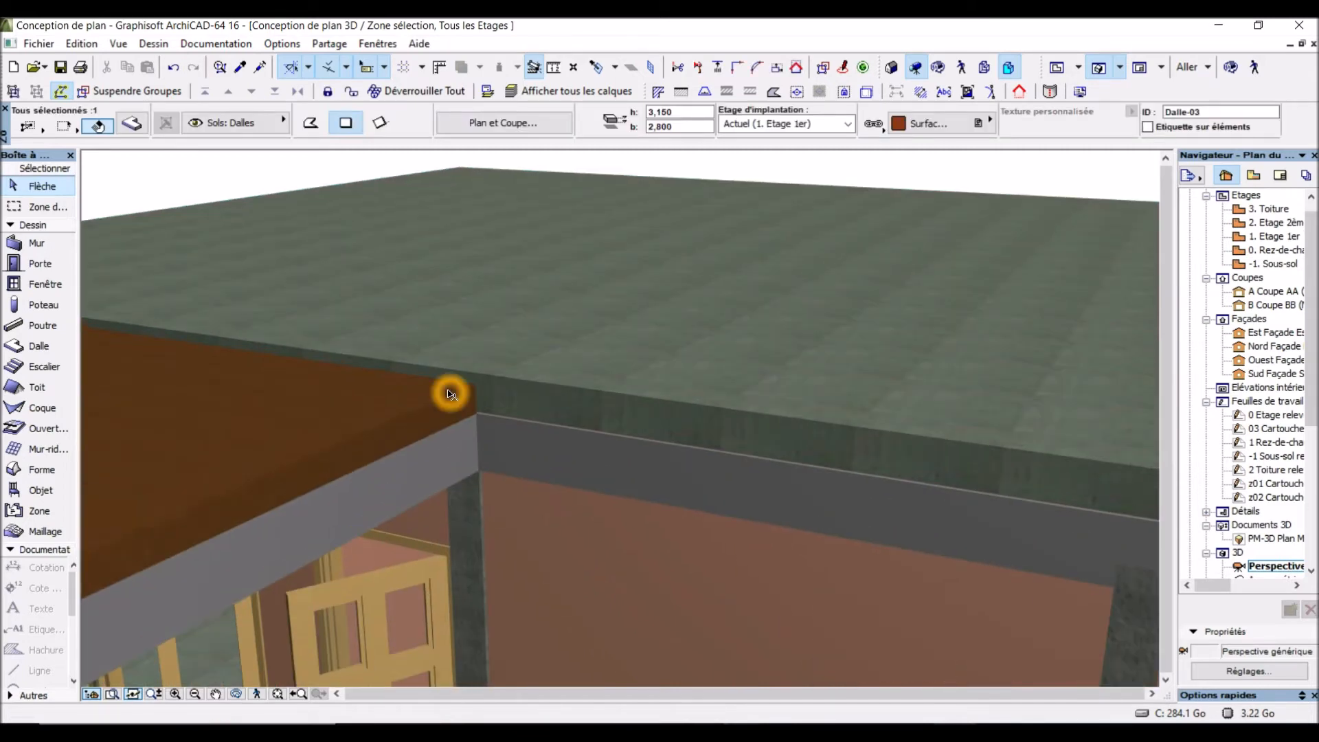
pyautogui.scroll(1, 451, 392)
pyautogui.click(485, 374)
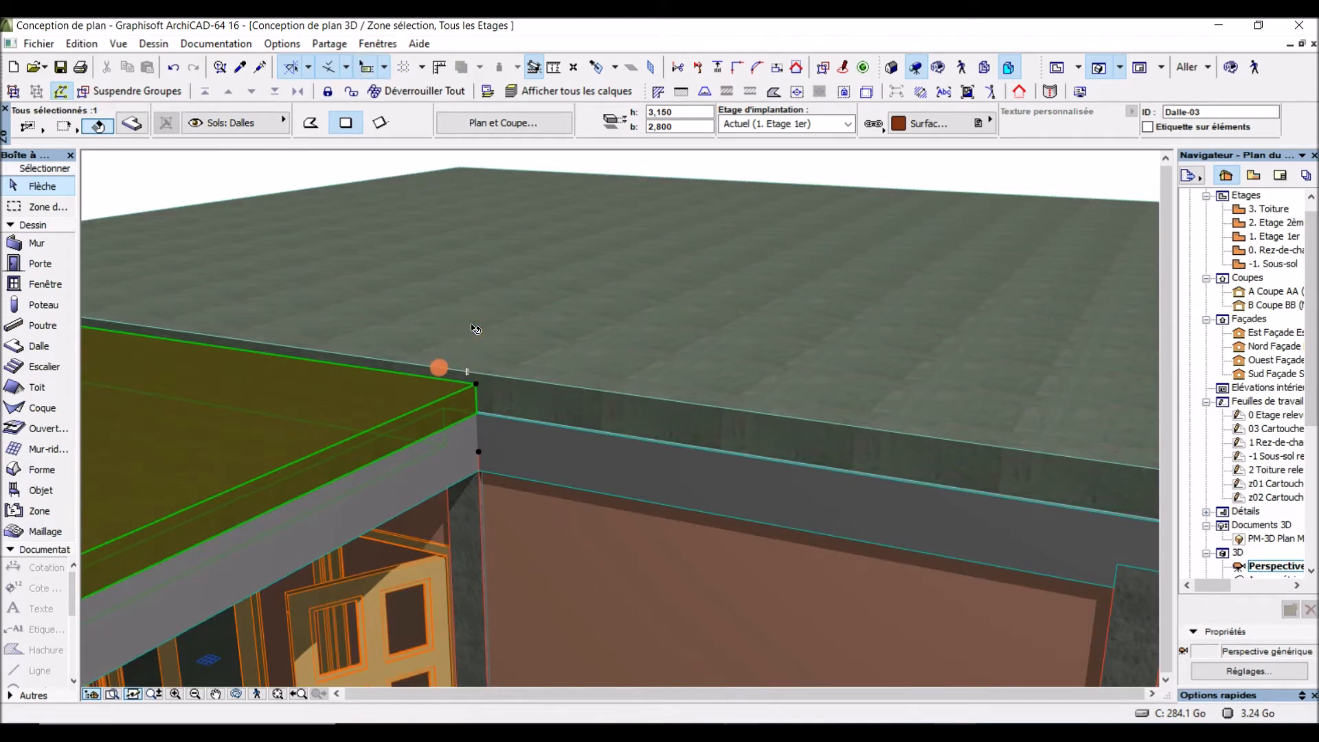
pyautogui.scroll(-2, 474, 328)
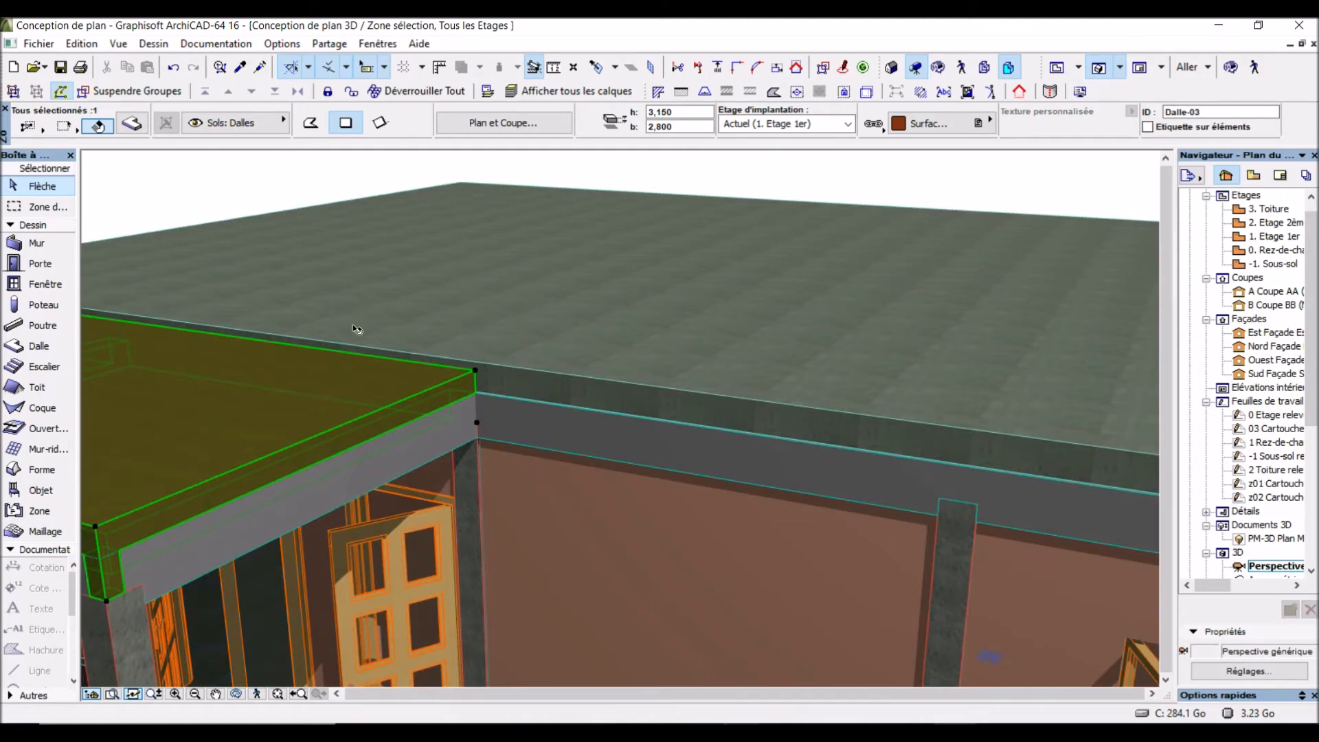
pyautogui.click(550, 278)
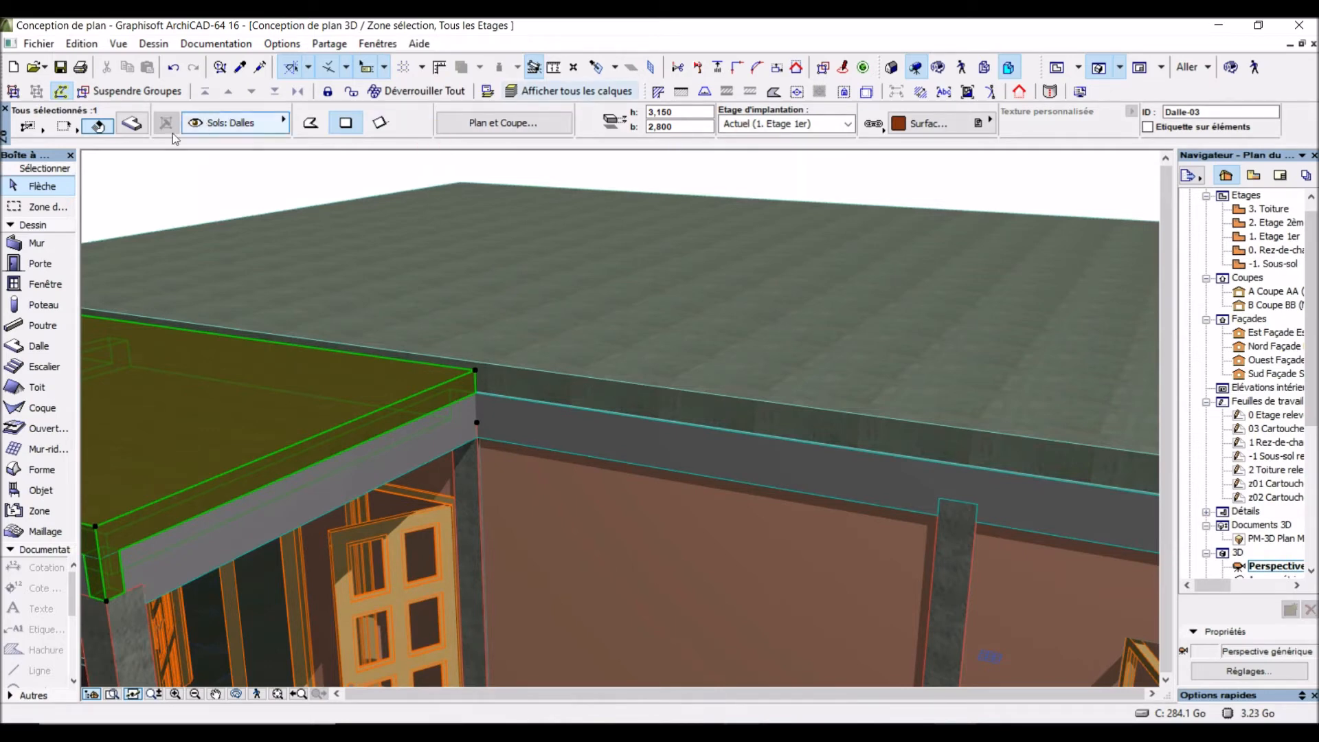
pyautogui.click(135, 123)
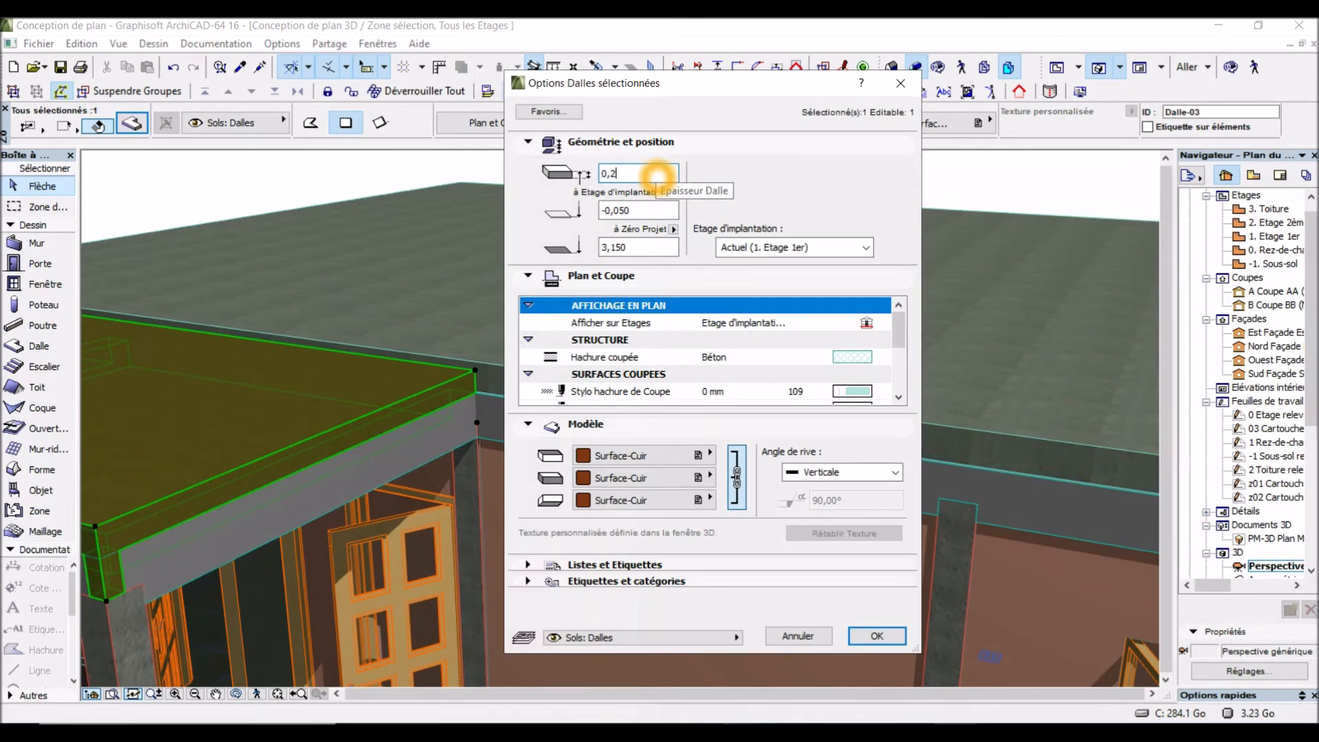
pyautogui.write('0,2')
pyautogui.click(642, 211)
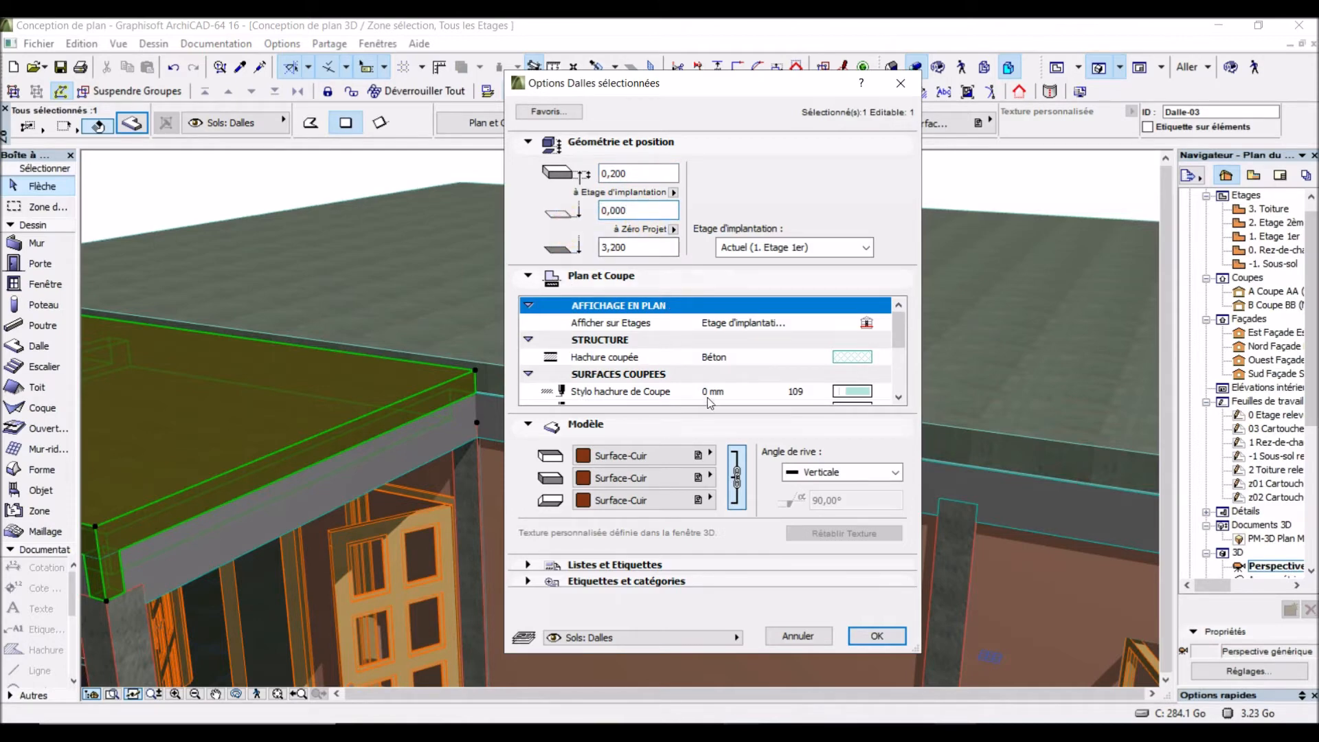
pyautogui.click(867, 633)
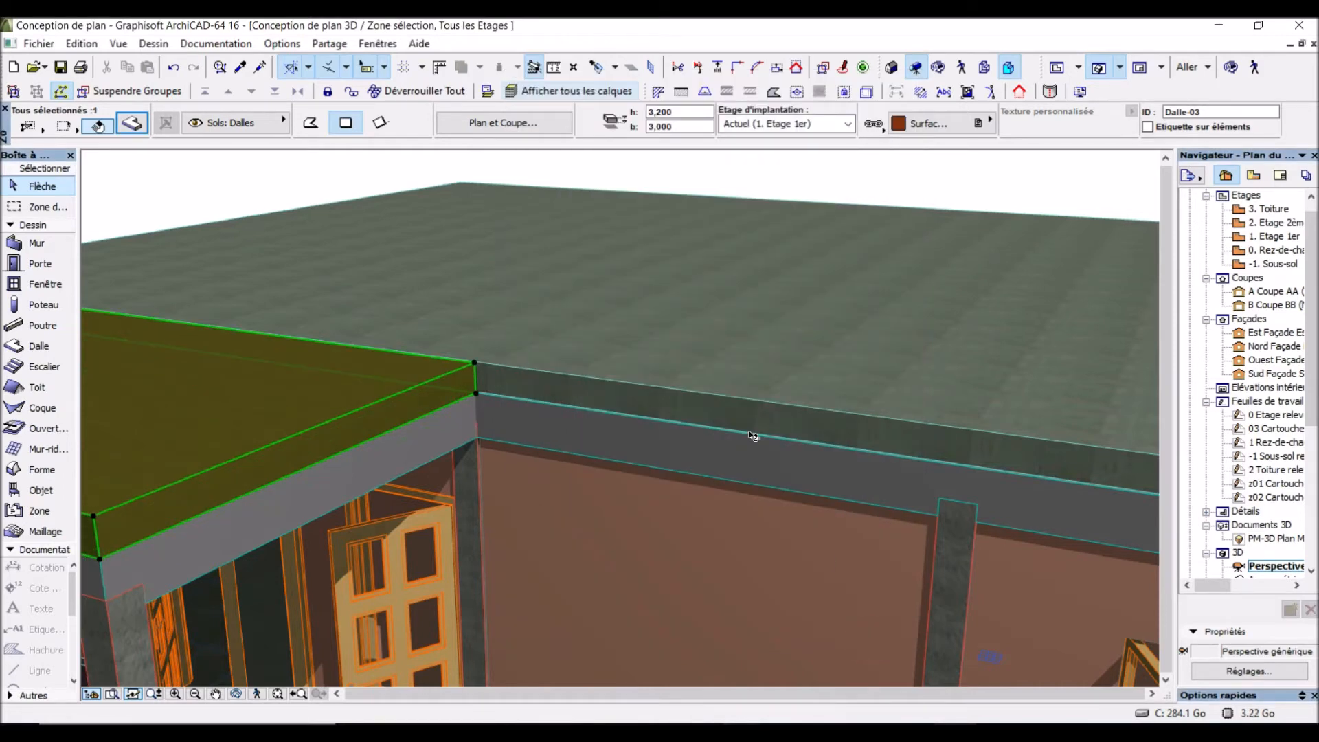
# Step: Examine the junction between the terrace and house slabs, and view the whole covered house from the front
pyautogui.click(480, 373)
pyautogui.click(577, 388)
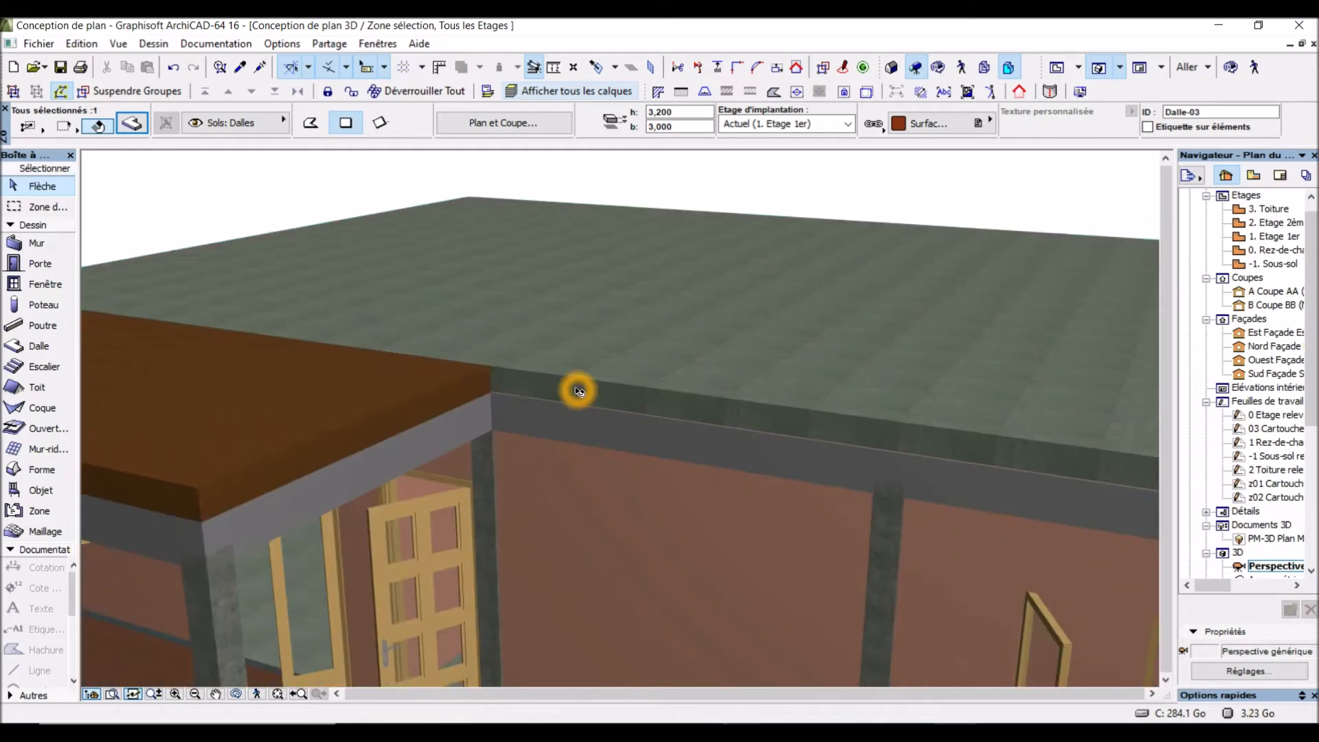
pyautogui.scroll(-3, 579, 387)
pyautogui.scroll(2, 580, 397)
pyautogui.click(661, 397)
pyautogui.click(1030, 203)
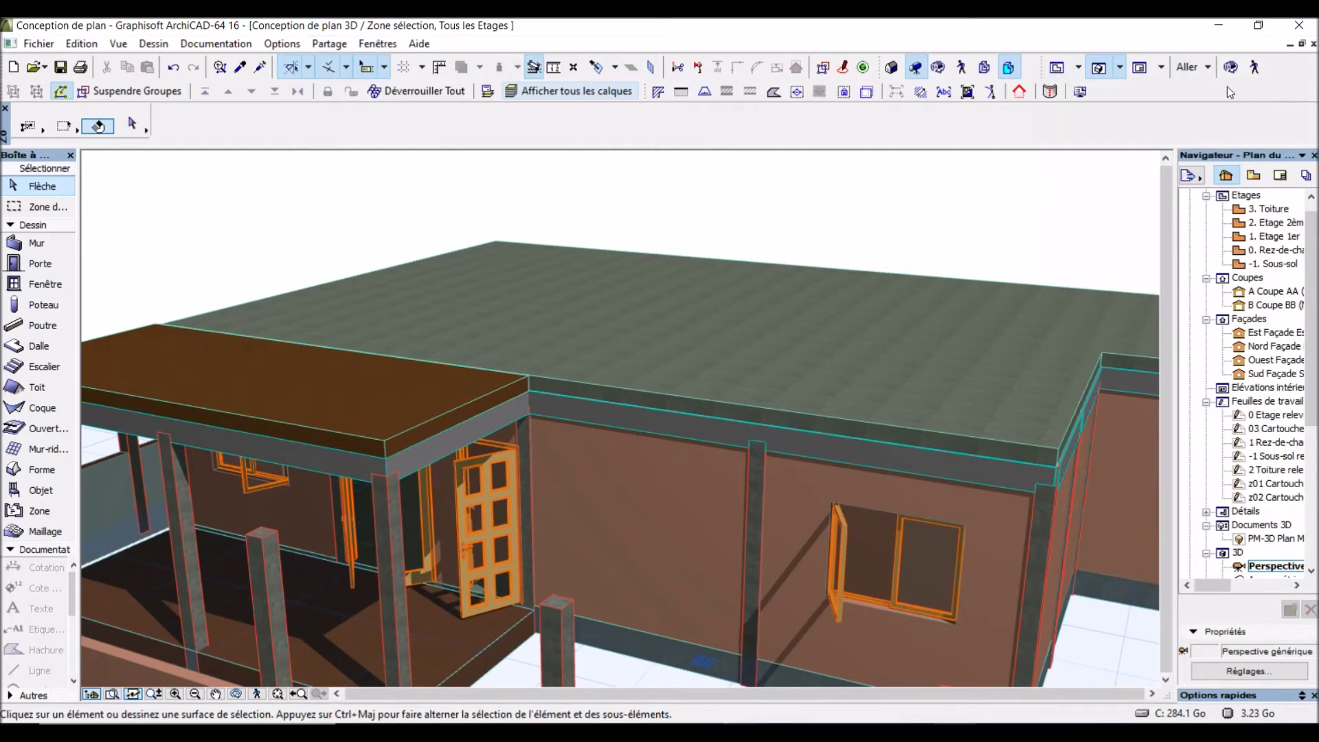
pyautogui.click(1230, 67)
pyautogui.click(512, 198)
pyautogui.moveTo(538, 206); pyautogui.dragTo(661, 225)
pyautogui.scroll(-5, 661, 225)
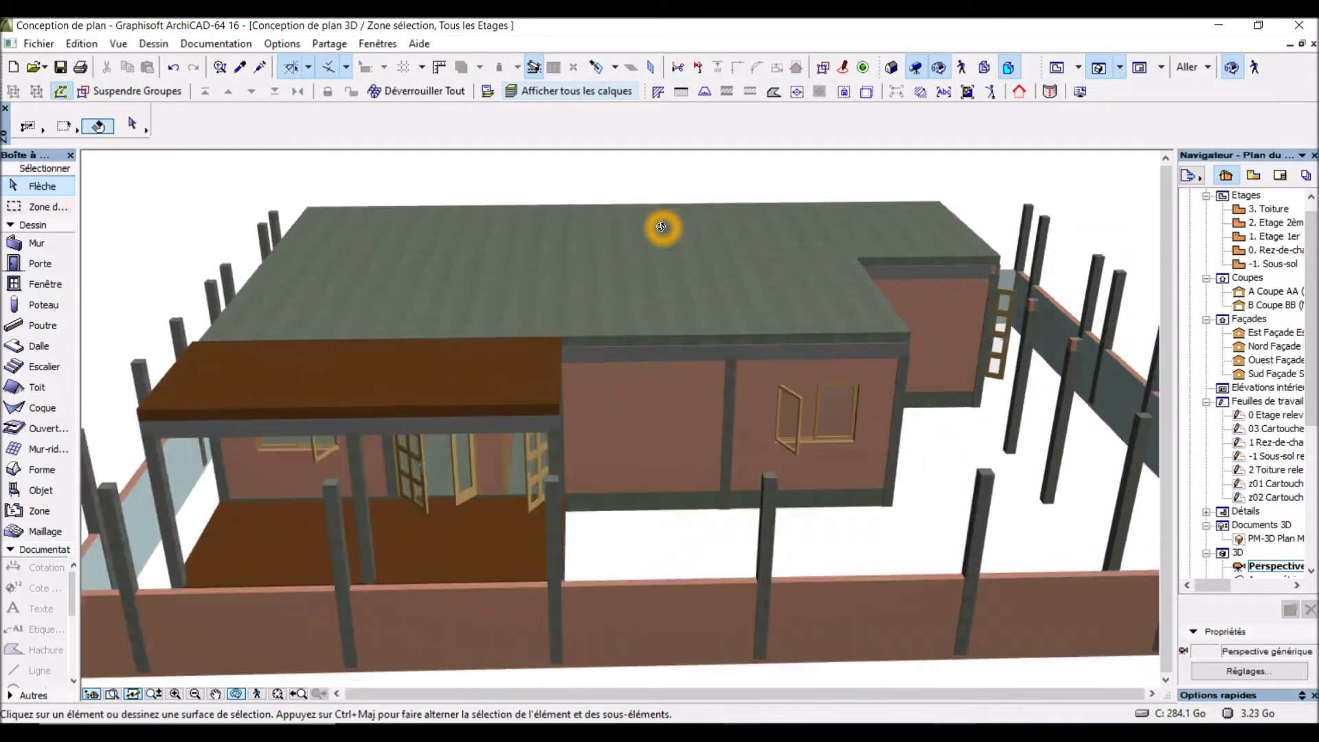
# Step: Examine the house slab's edge above the beams along the side wall next to the terrace
pyautogui.moveTo(197, 218); pyautogui.dragTo(619, 241)
pyautogui.scroll(-4, 661, 236)
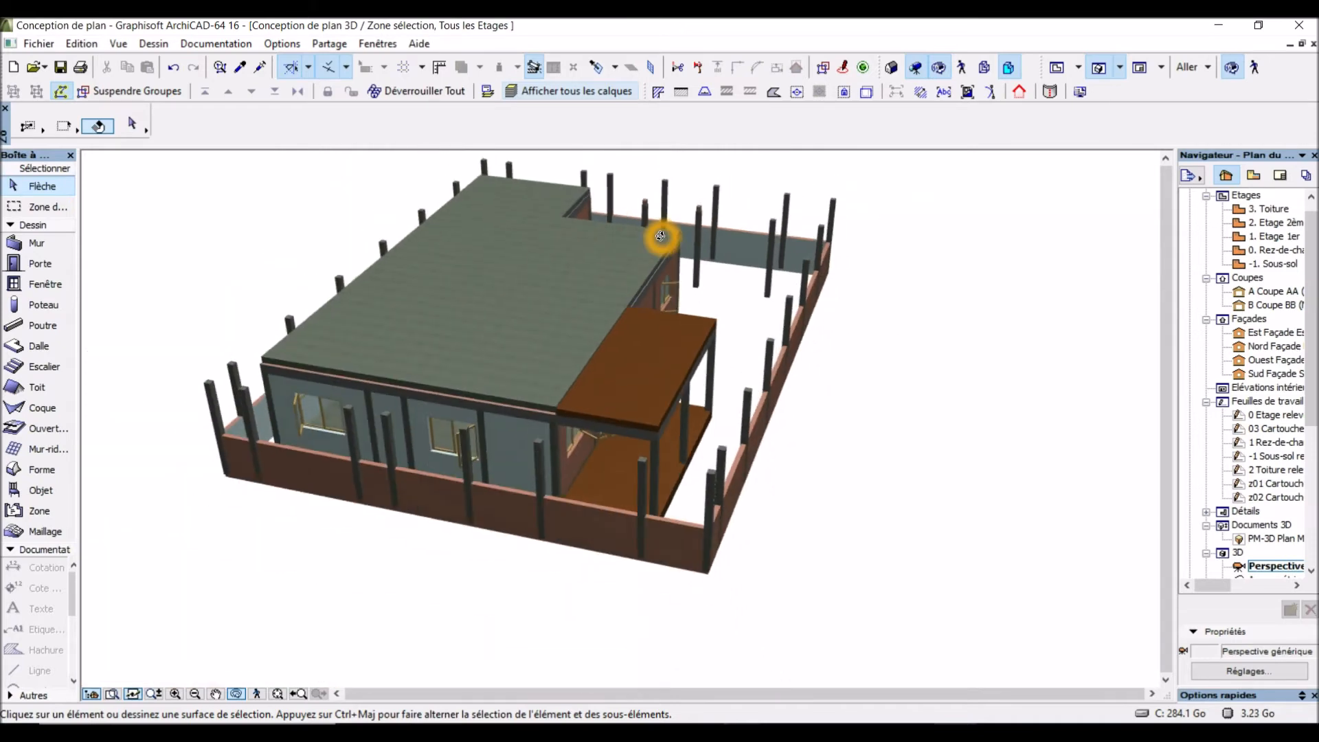
pyautogui.scroll(5, 328, 369)
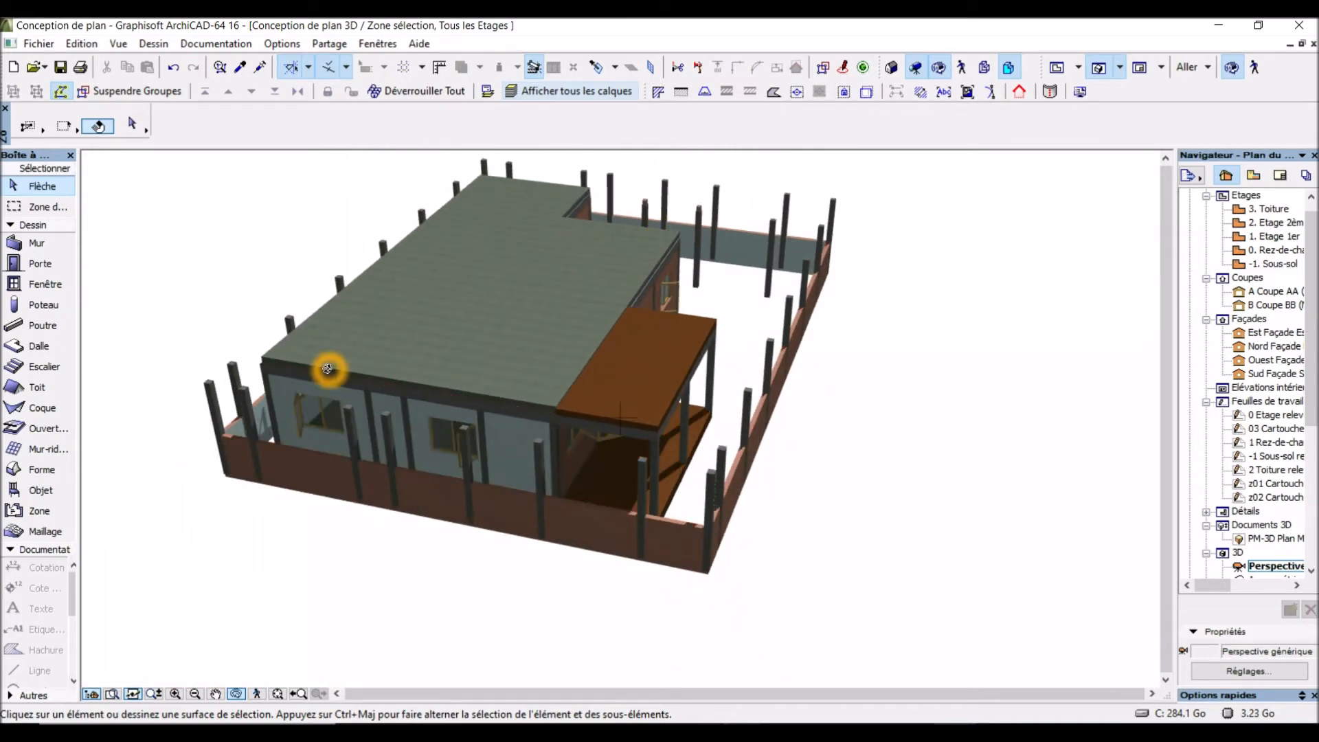
pyautogui.scroll(5, 328, 368)
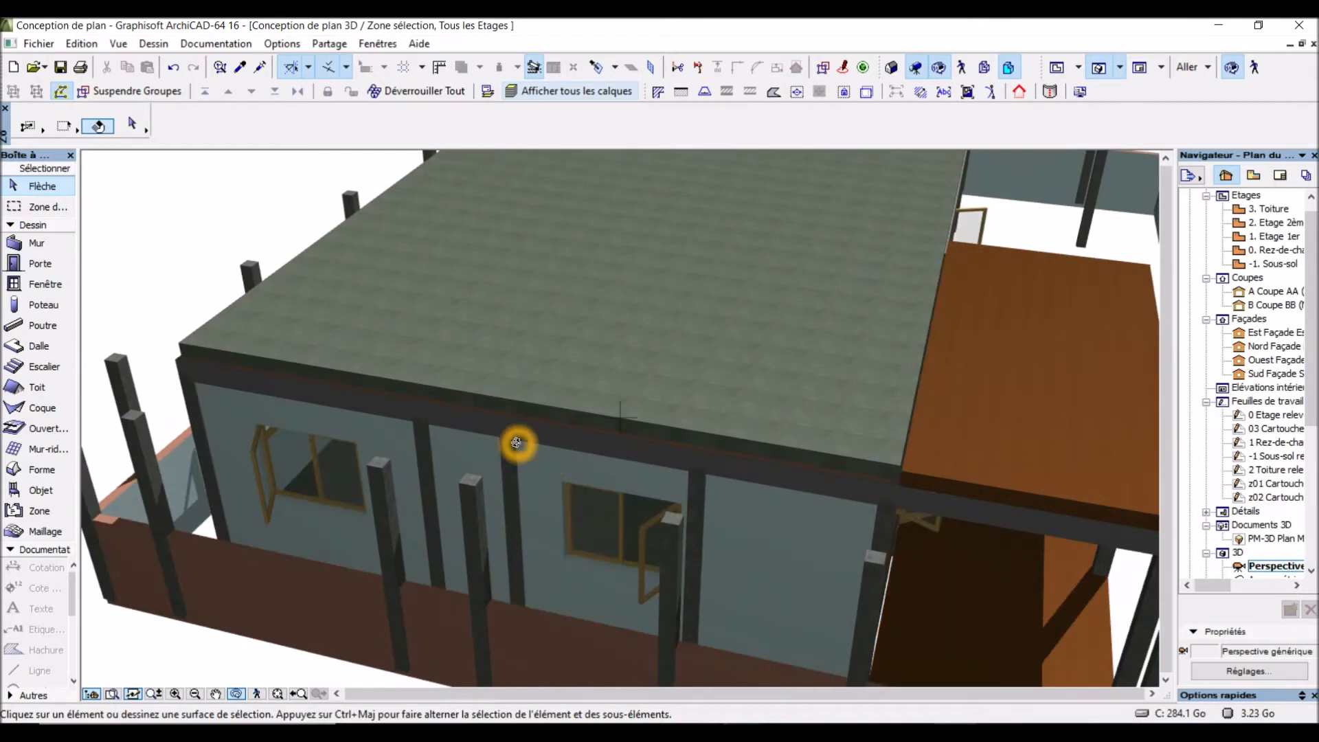
pyautogui.moveTo(515, 442); pyautogui.dragTo(433, 468)
pyautogui.moveTo(483, 538); pyautogui.dragTo(553, 592)
pyautogui.scroll(5, 553, 593)
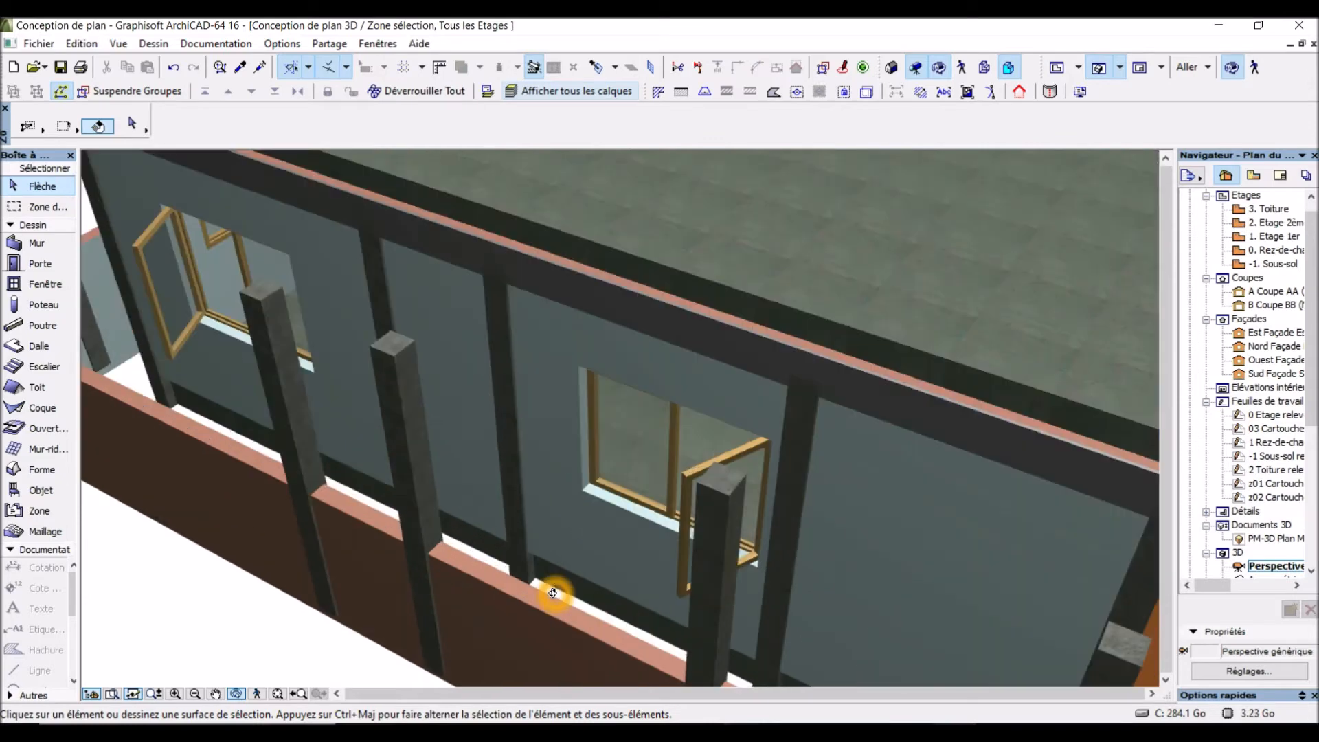
pyautogui.moveTo(579, 530)
pyautogui.mouseDown()
pyautogui.moveTo(553, 509)
pyautogui.moveTo(411, 490)
pyautogui.moveTo(584, 516)
pyautogui.mouseUp()
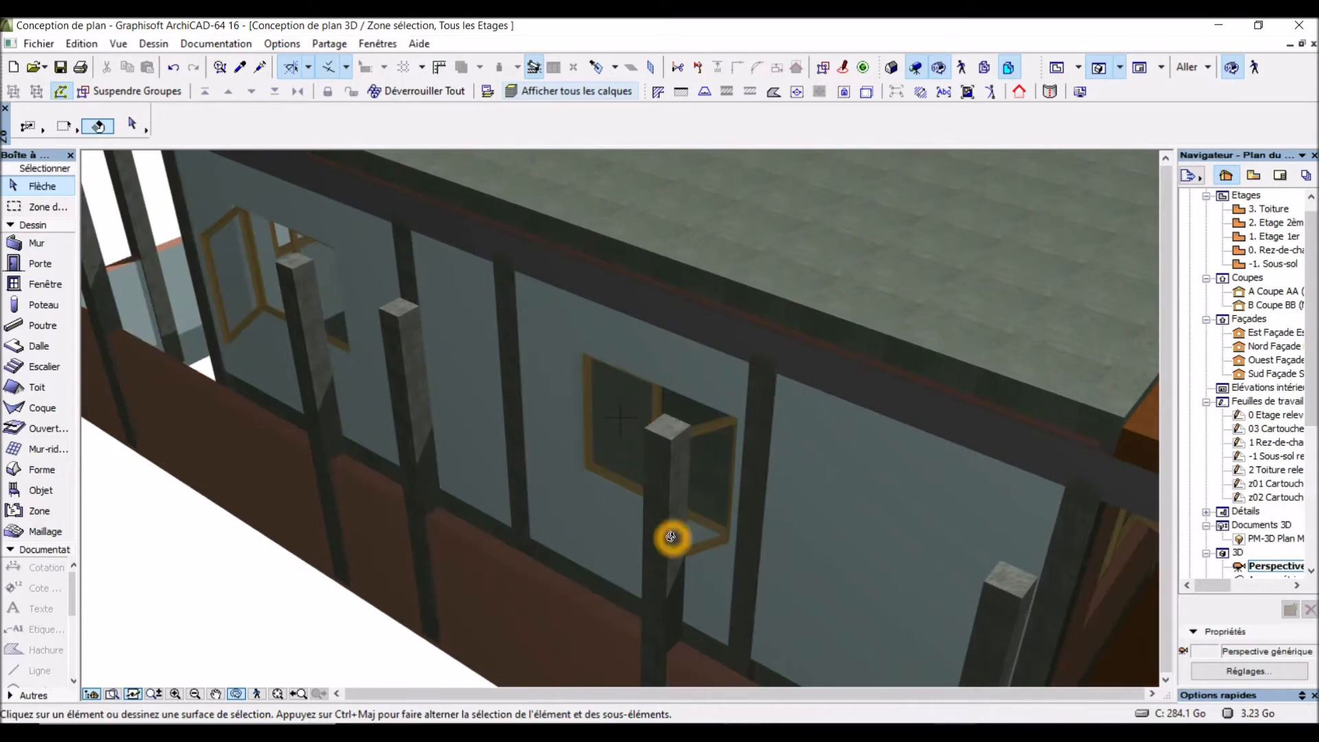
# Step: Examine how the house slab's edge sits on the beams from the terrace junction round to the opposite house corner
pyautogui.click(862, 352)
pyautogui.click(935, 353)
pyautogui.moveTo(936, 353); pyautogui.dragTo(784, 355)
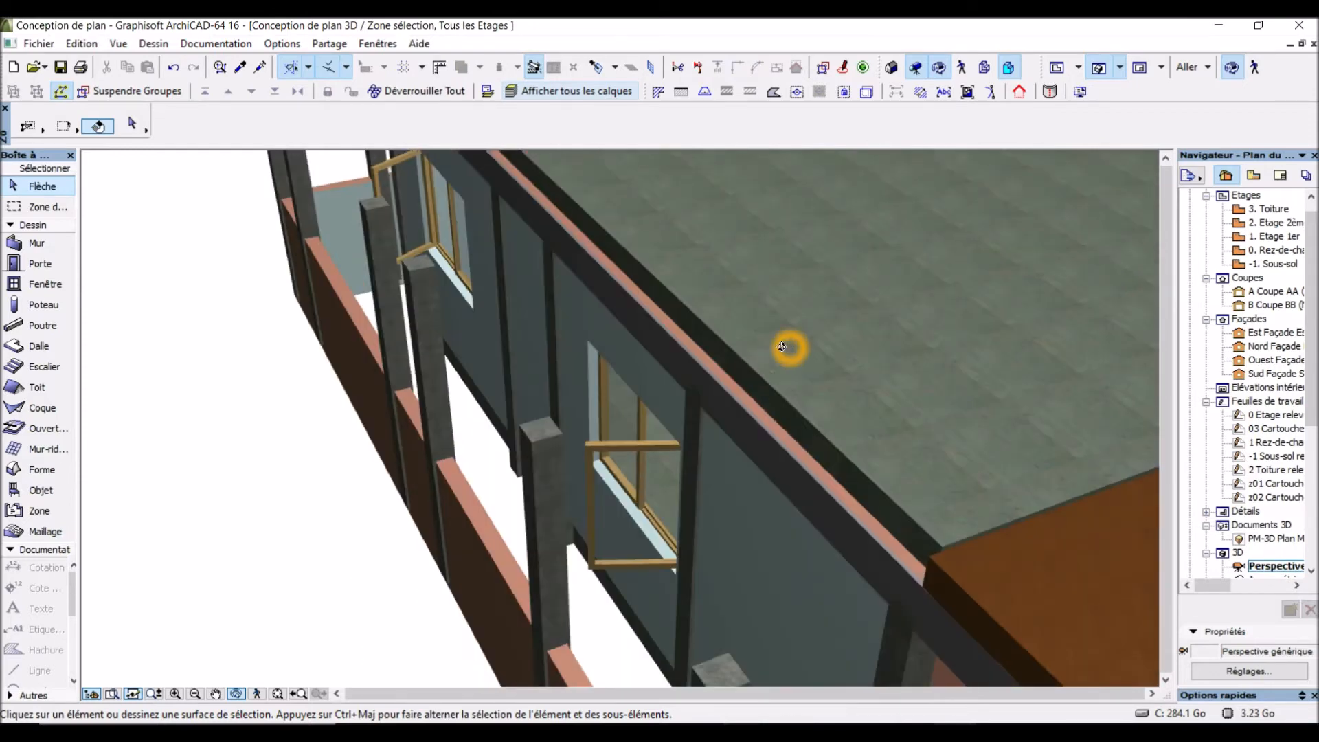
pyautogui.scroll(-2, 782, 352)
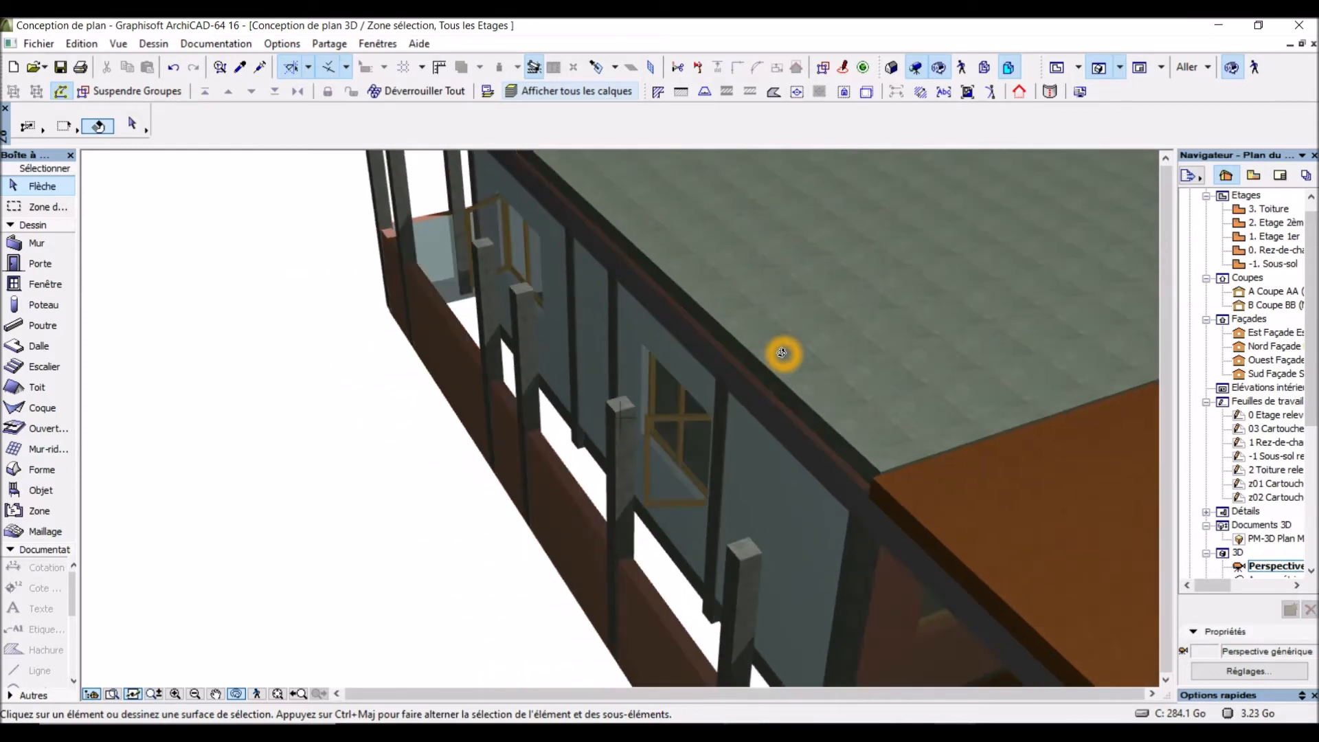
pyautogui.moveTo(782, 352); pyautogui.dragTo(911, 355)
pyautogui.scroll(-2, 912, 355)
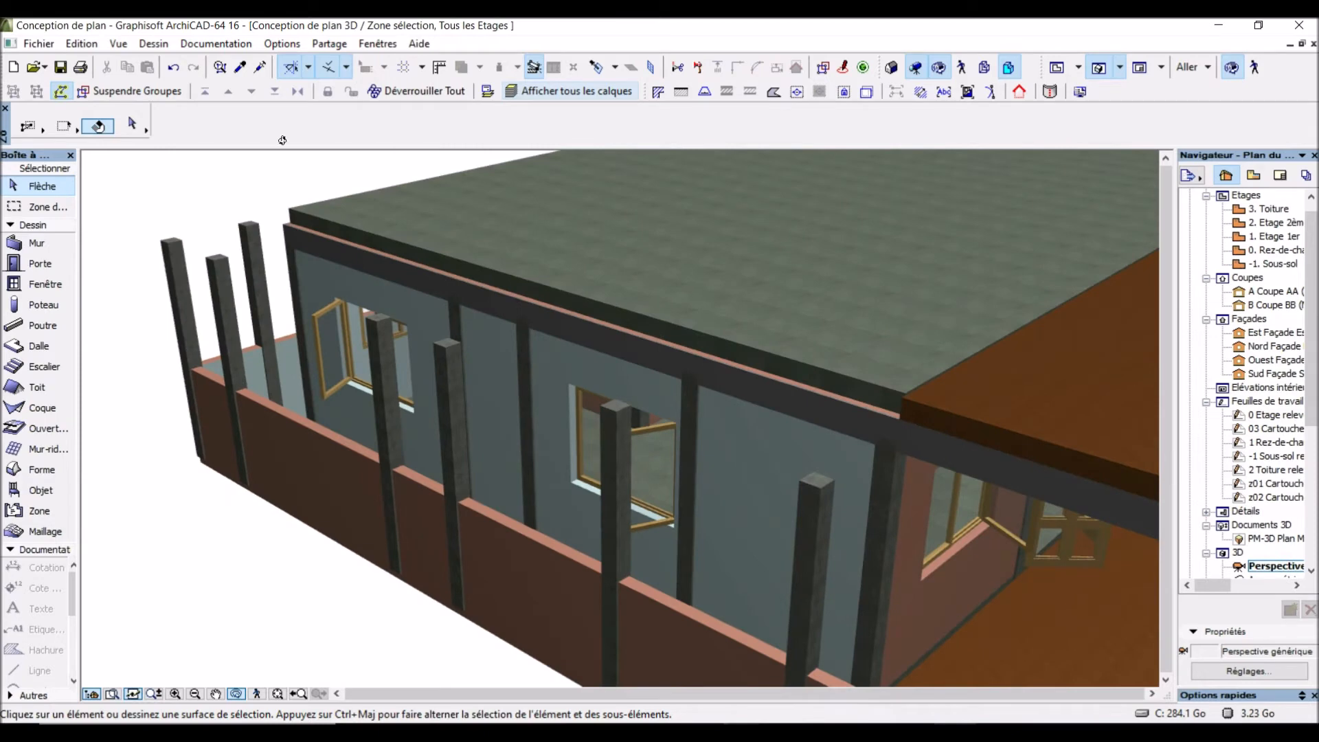
pyautogui.moveTo(288, 218); pyautogui.dragTo(308, 278)
pyautogui.moveTo(209, 383); pyautogui.dragTo(309, 341)
pyautogui.moveTo(857, 193); pyautogui.dragTo(917, 176)
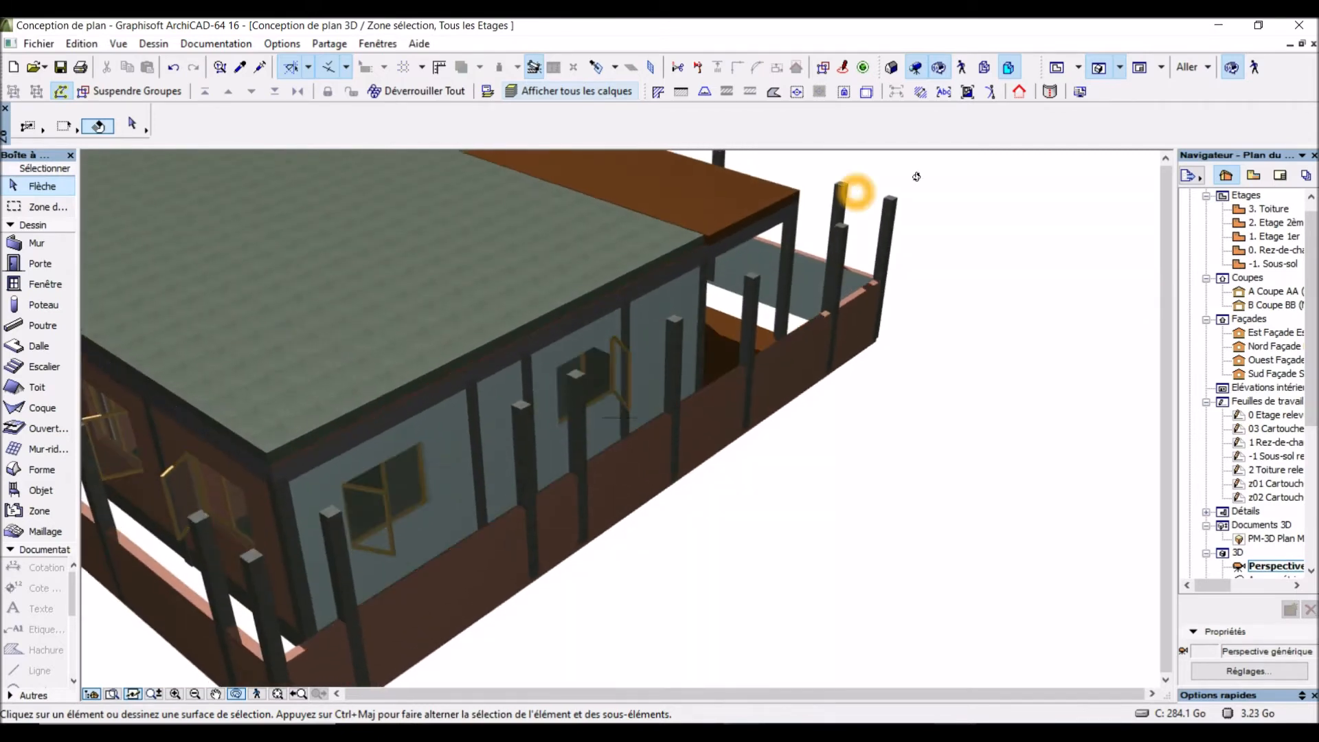
# Step: In the 1. Etage 1er floor plan, select the house slab and offset its left edge out to the corner column's outer face
pyautogui.click(1056, 68)
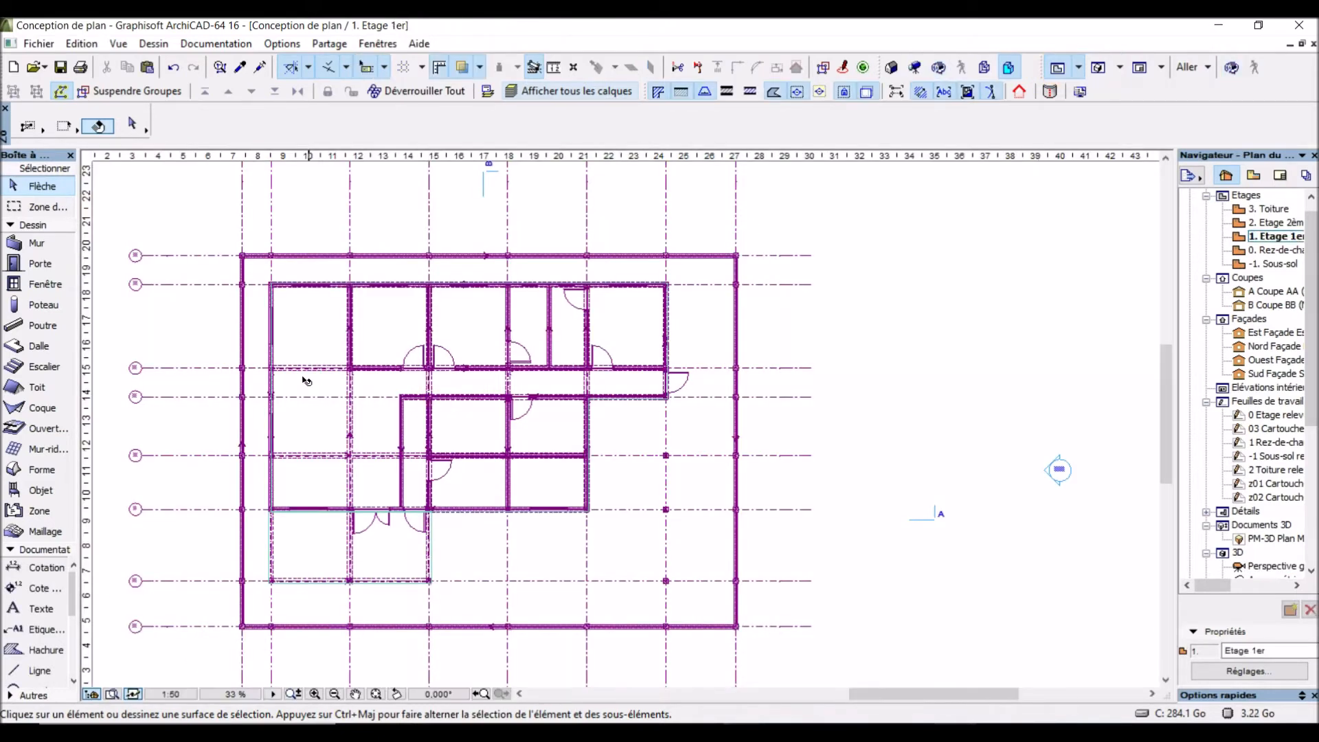
pyautogui.click(287, 334)
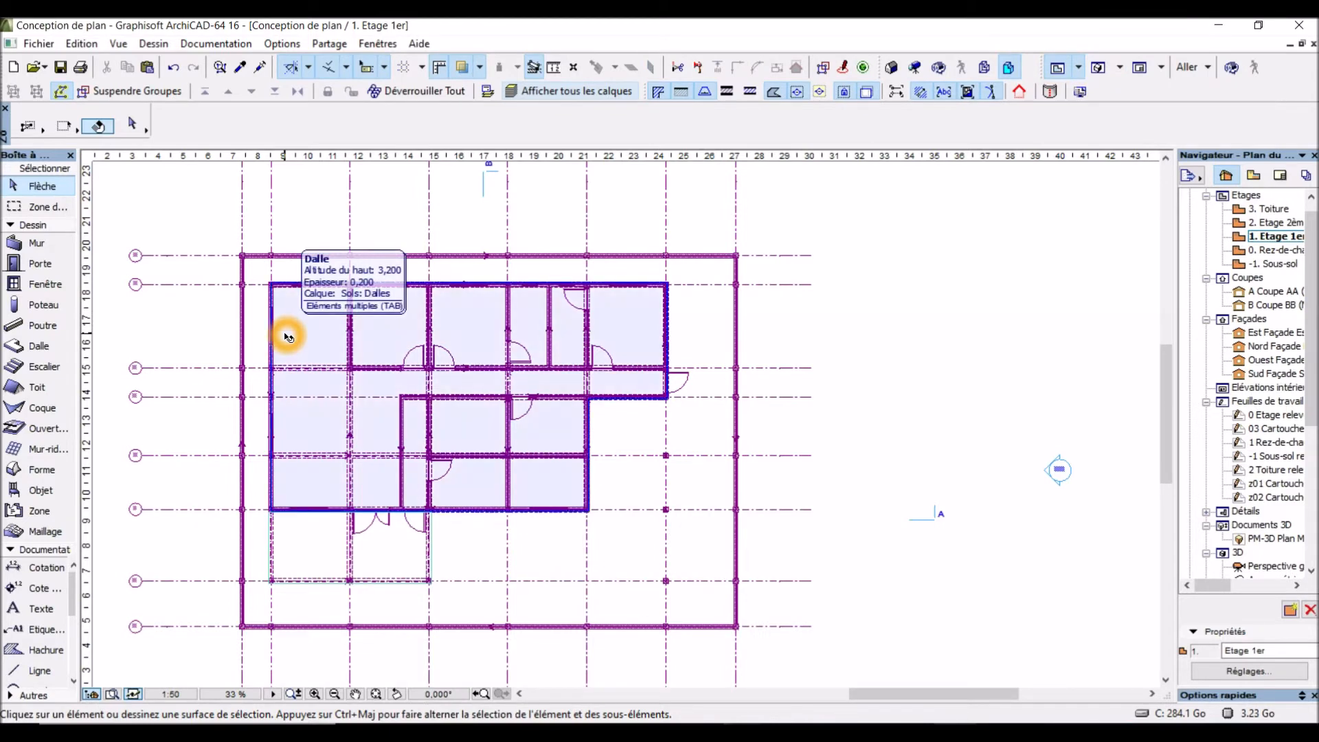
pyautogui.click(288, 336)
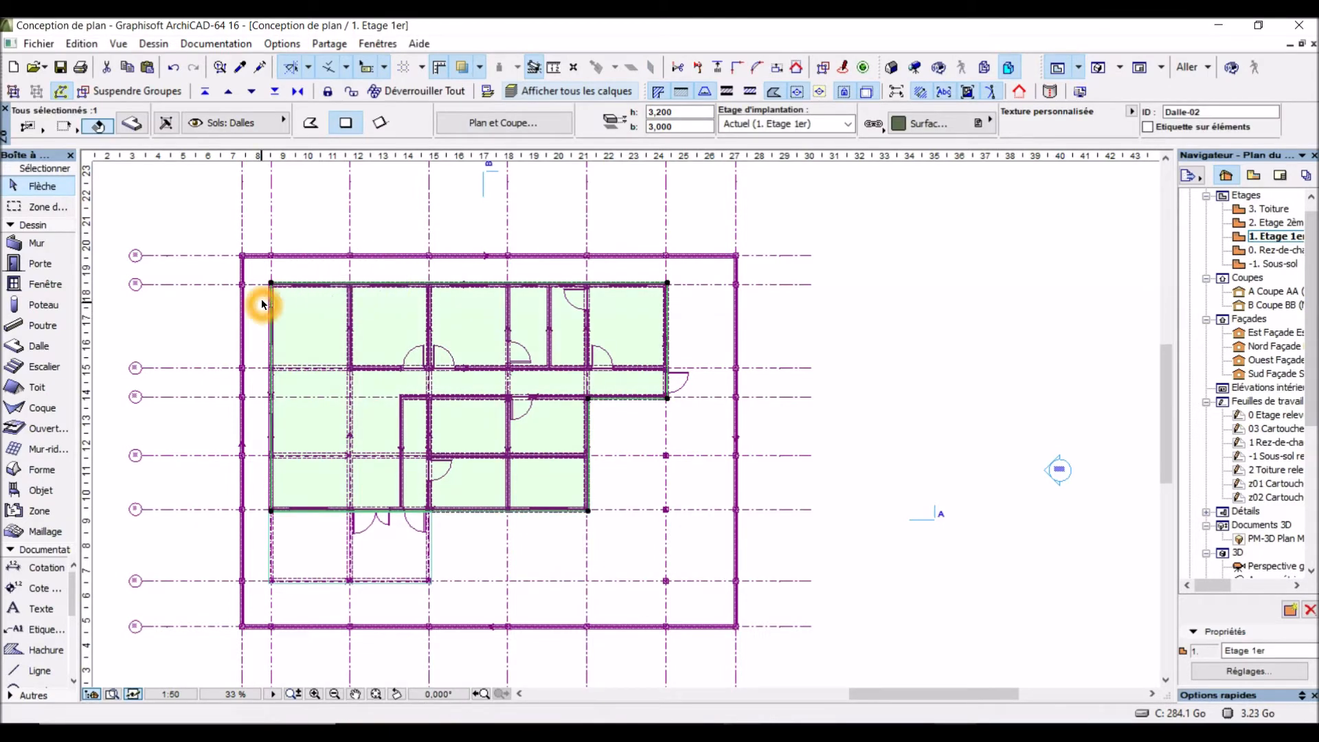
pyautogui.scroll(4, 270, 289)
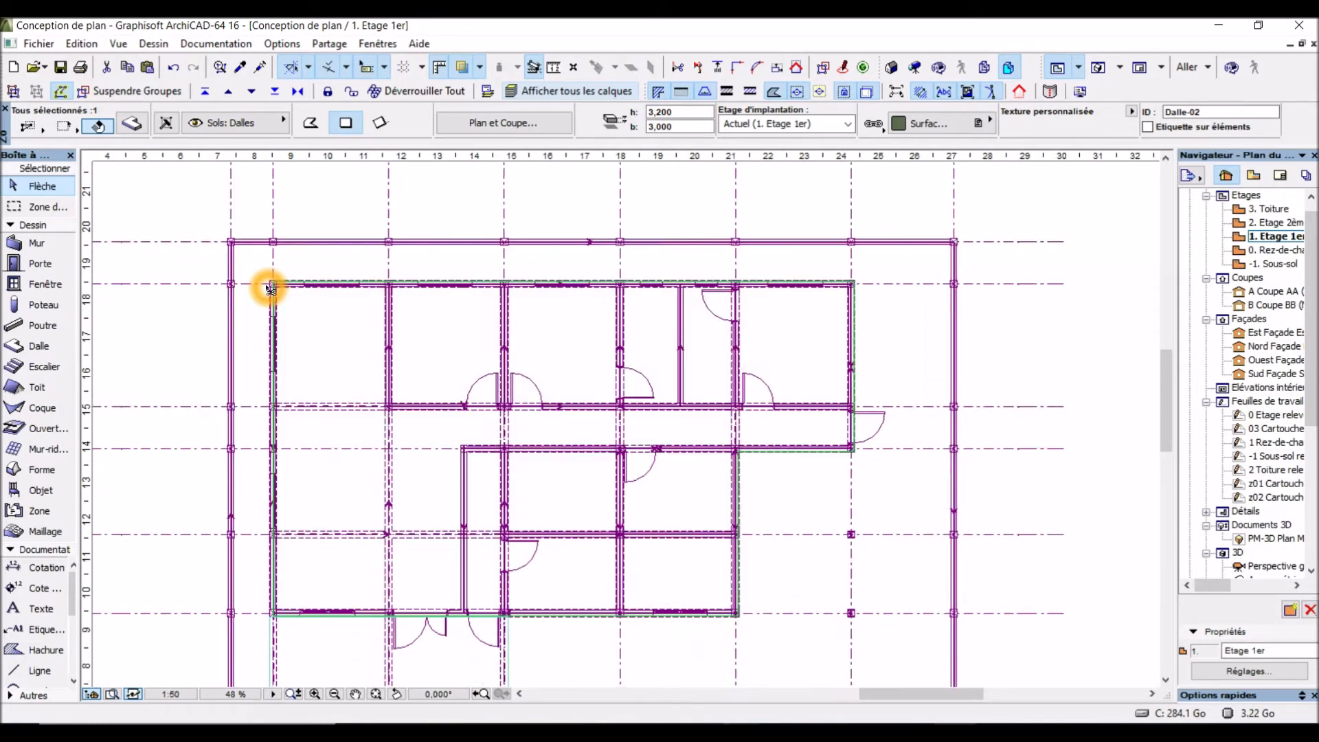
pyautogui.scroll(6, 271, 289)
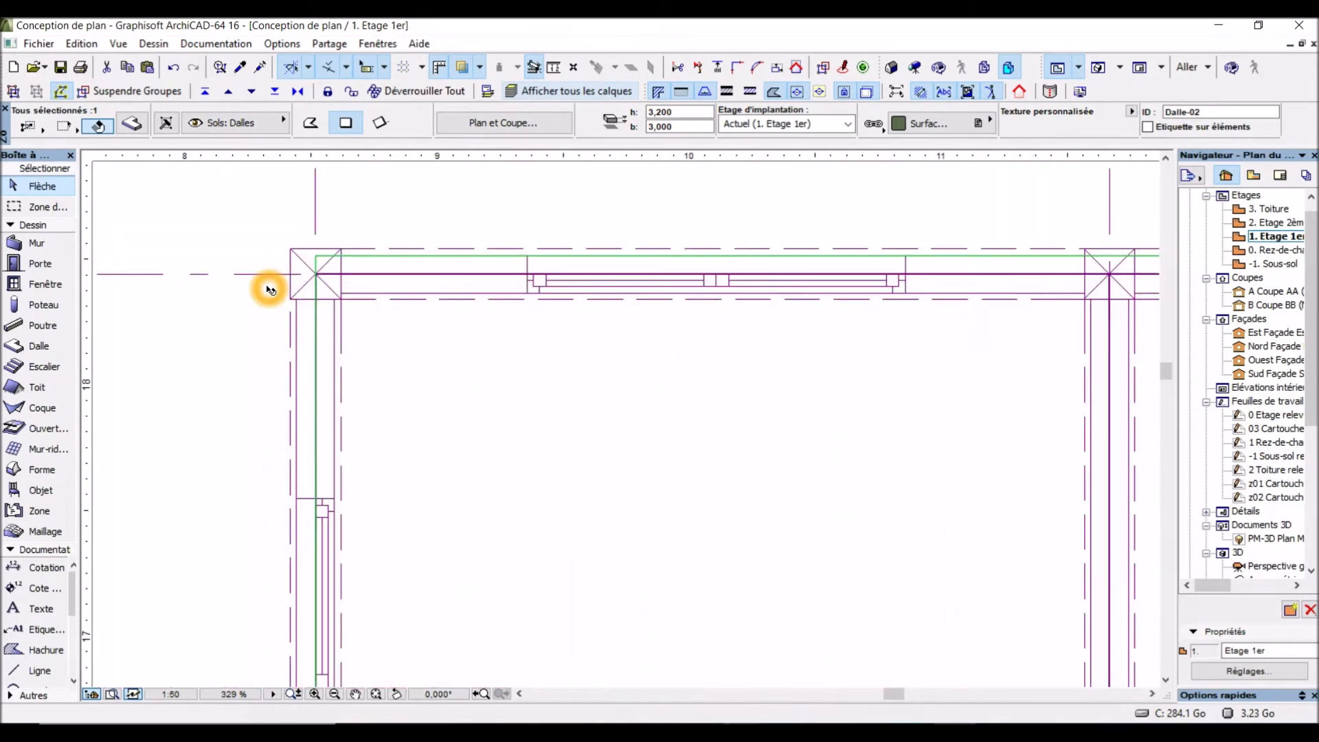
pyautogui.click(318, 366)
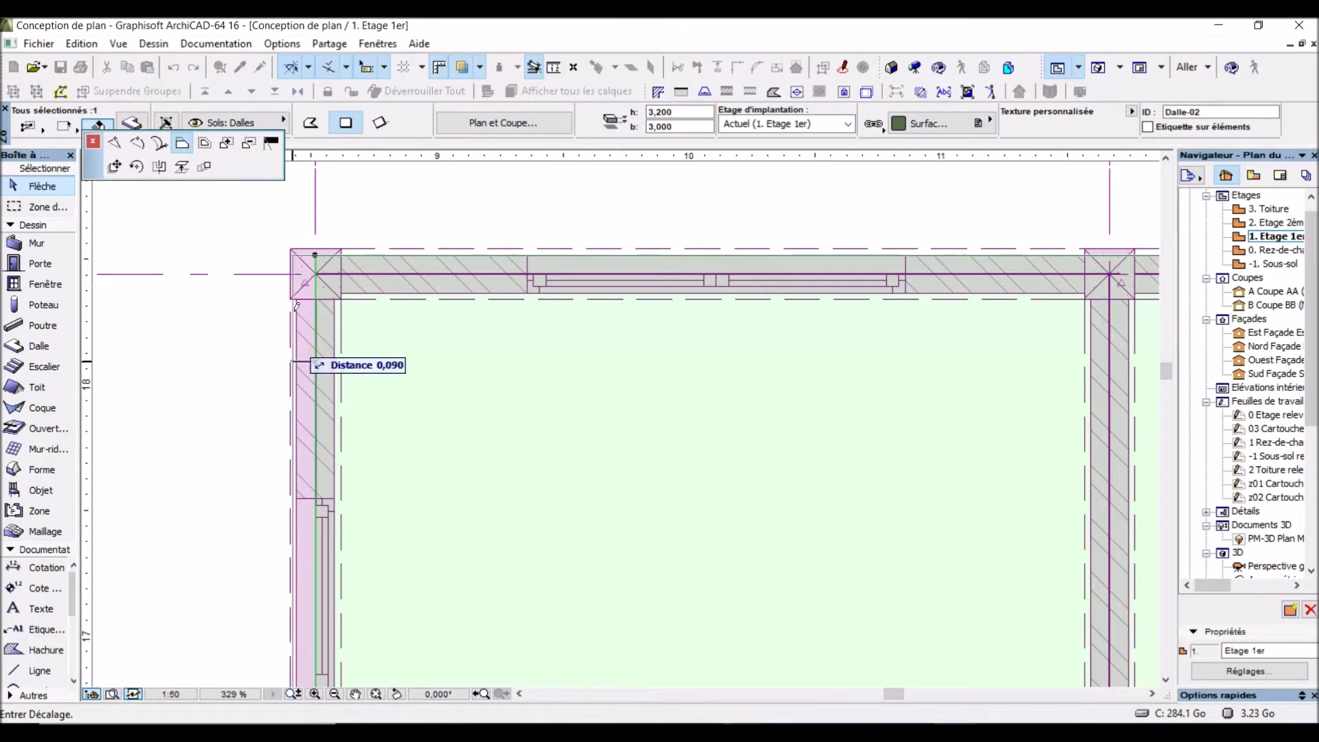
pyautogui.click(292, 251)
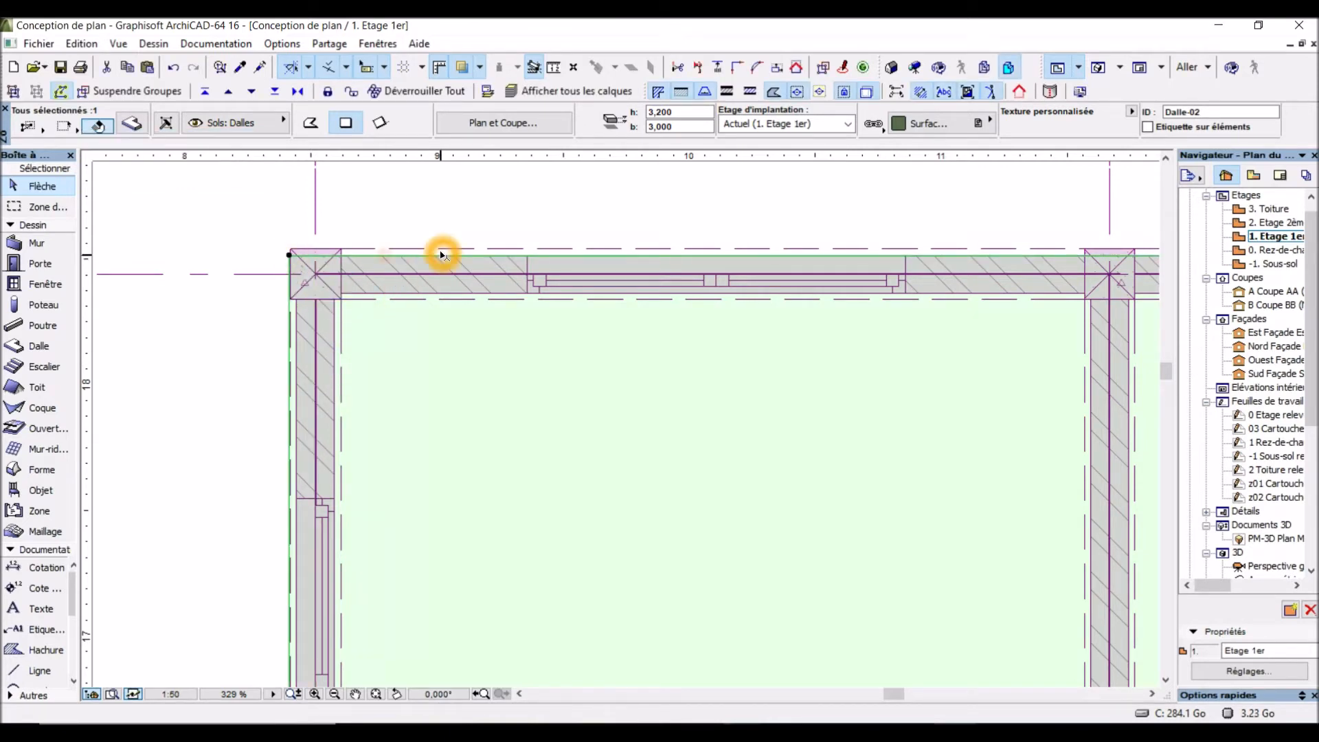
# Step: Offset the house slab's upper edge outward to the outer beam line flush with the corner column
pyautogui.scroll(4, 442, 255)
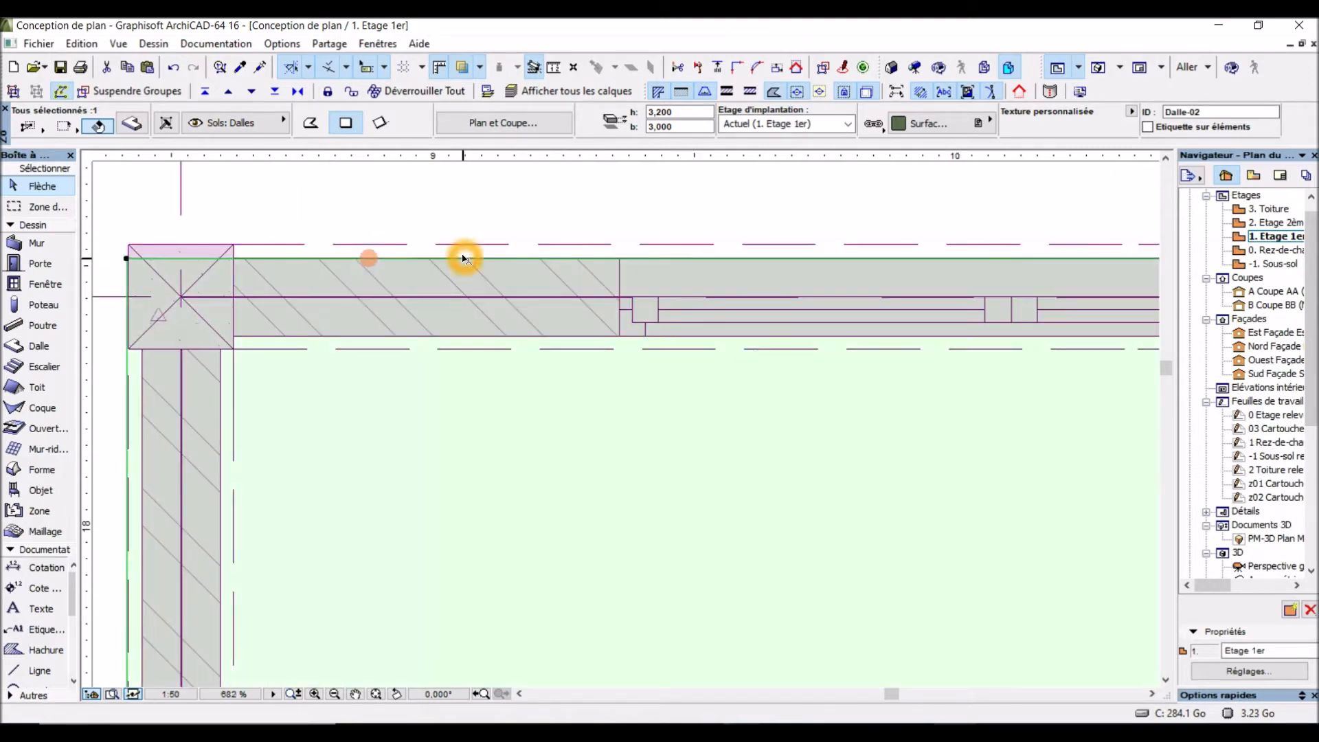
pyautogui.click(498, 260)
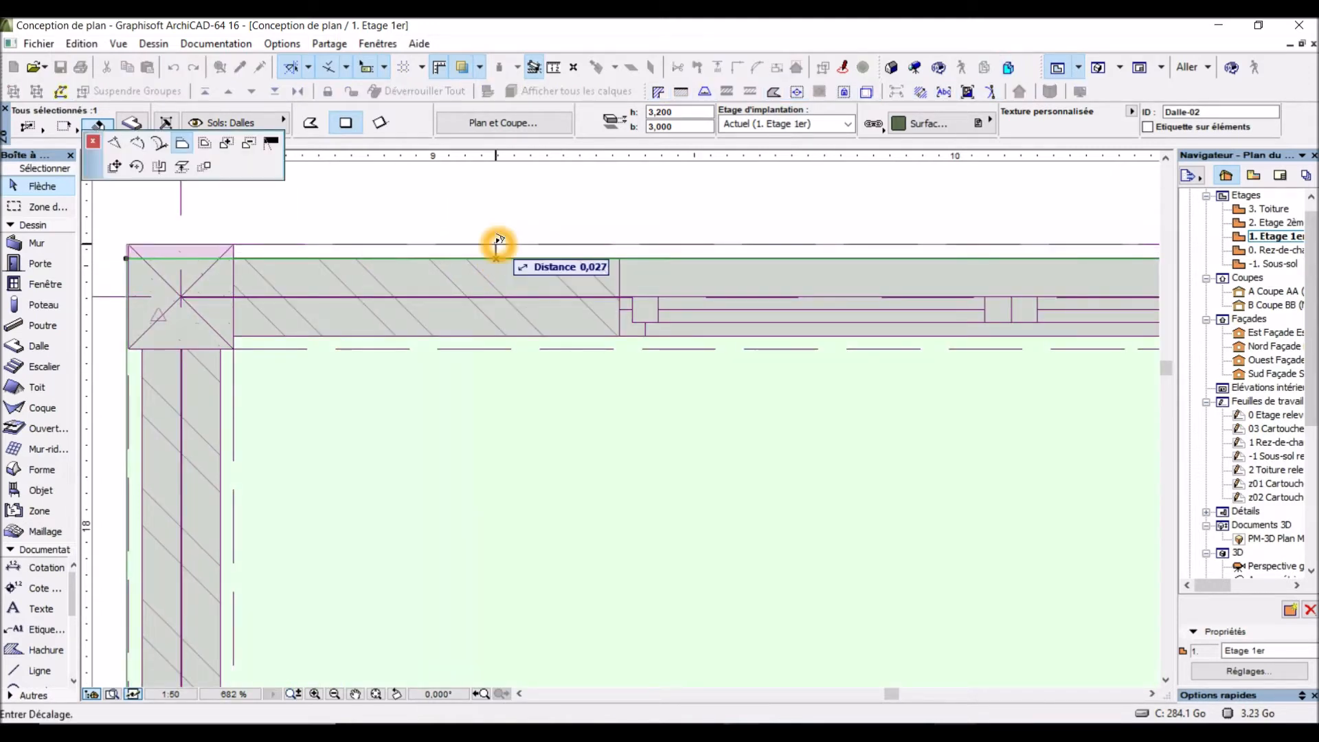
pyautogui.click(500, 242)
# Step: Offset the house slab's far right edge outward by about 0,028 to the upper-right column's outer corner
pyautogui.scroll(-8, 287, 324)
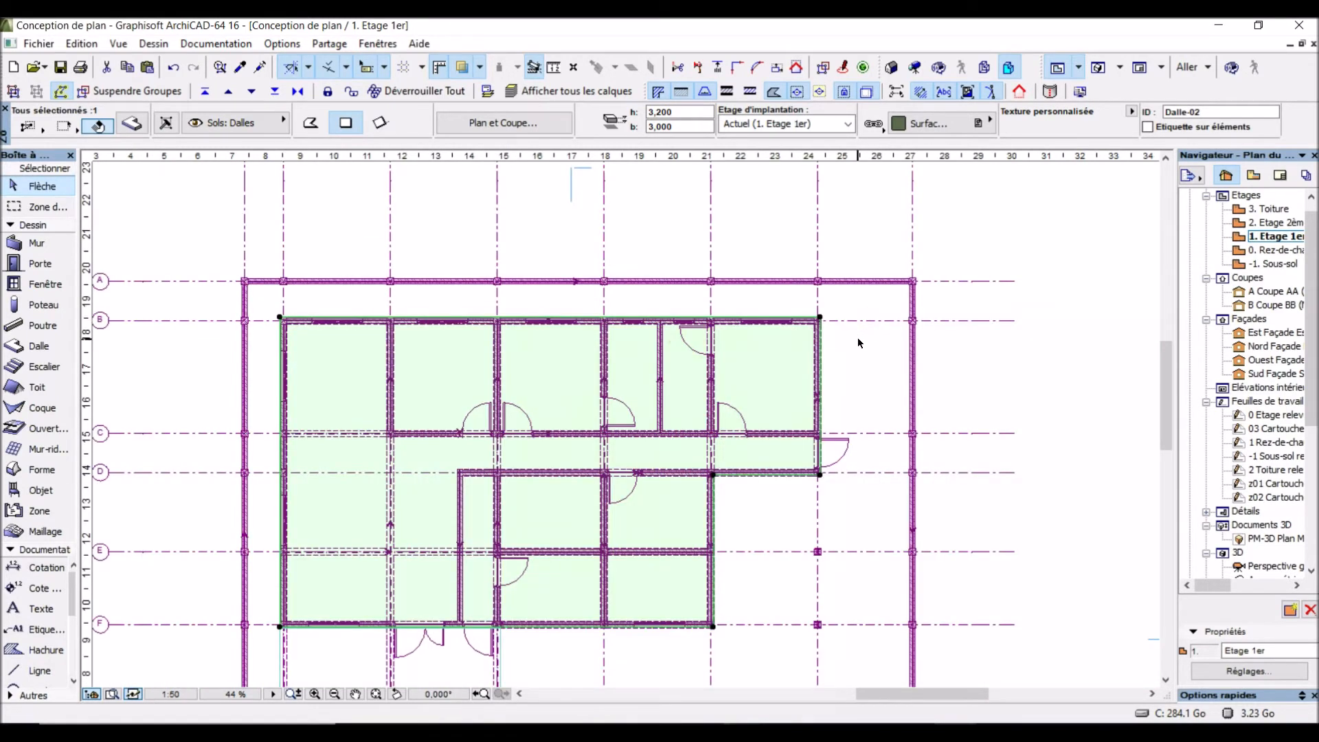
pyautogui.scroll(3, 858, 343)
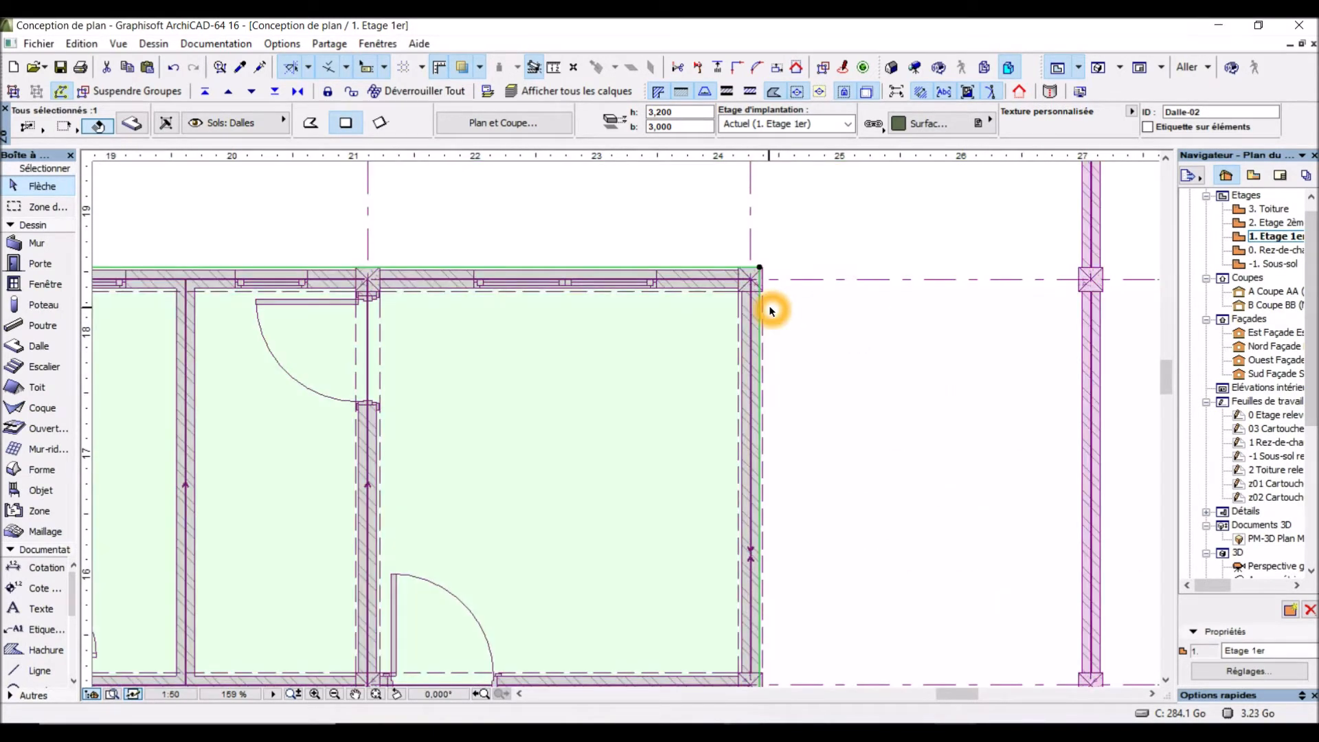
pyautogui.scroll(3, 769, 305)
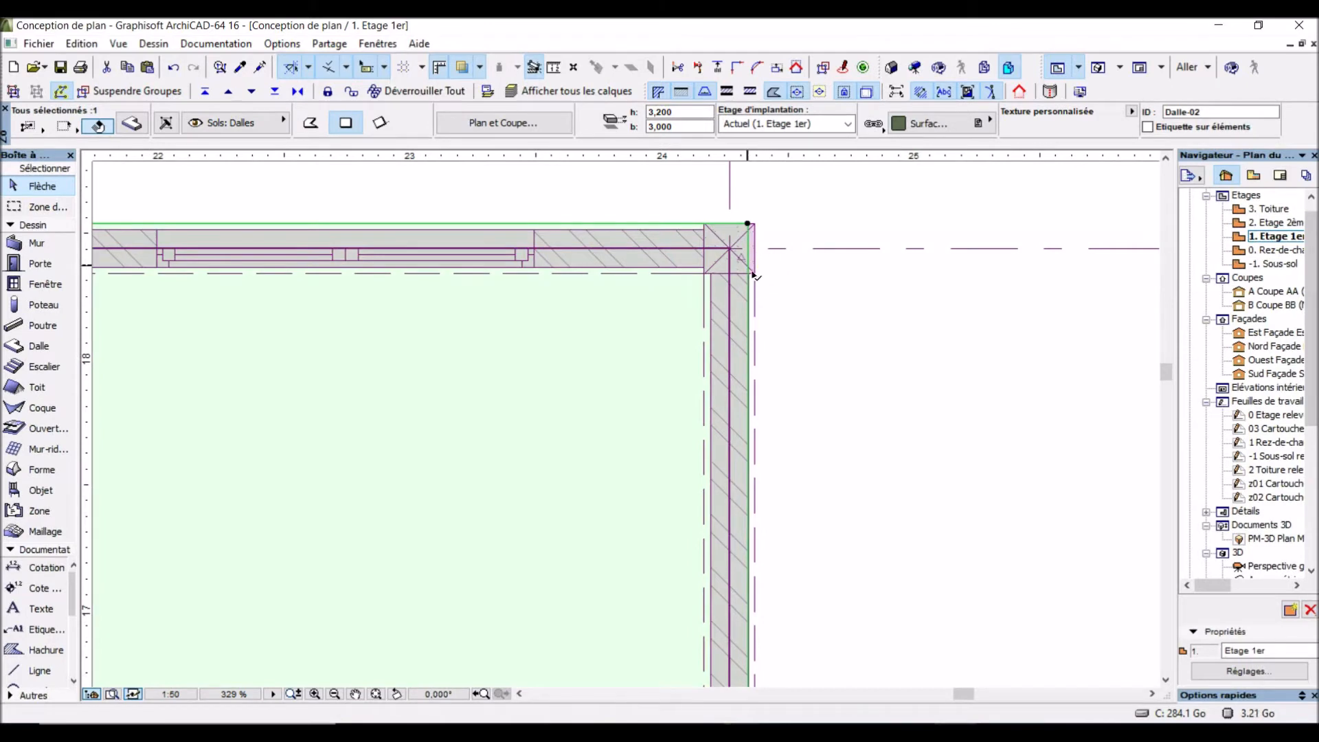
pyautogui.scroll(2, 767, 239)
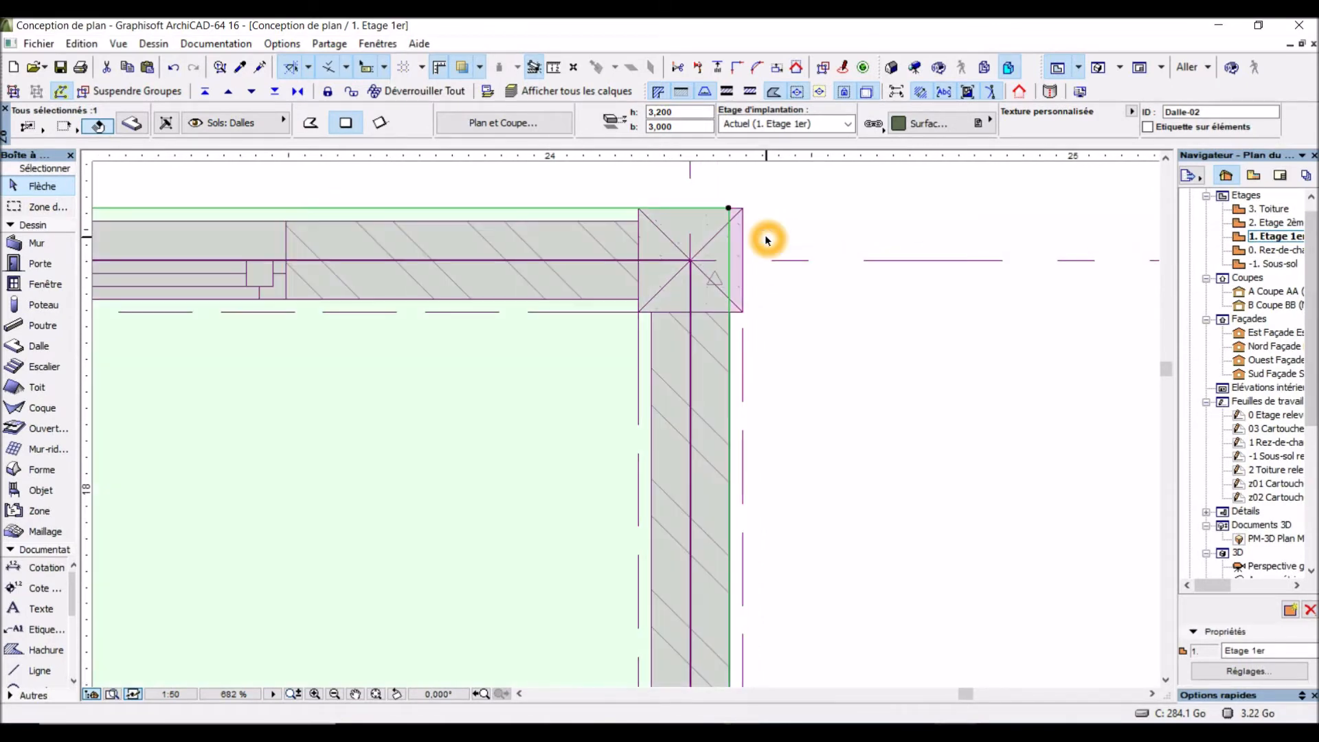
pyautogui.scroll(2, 762, 228)
pyautogui.click(715, 285)
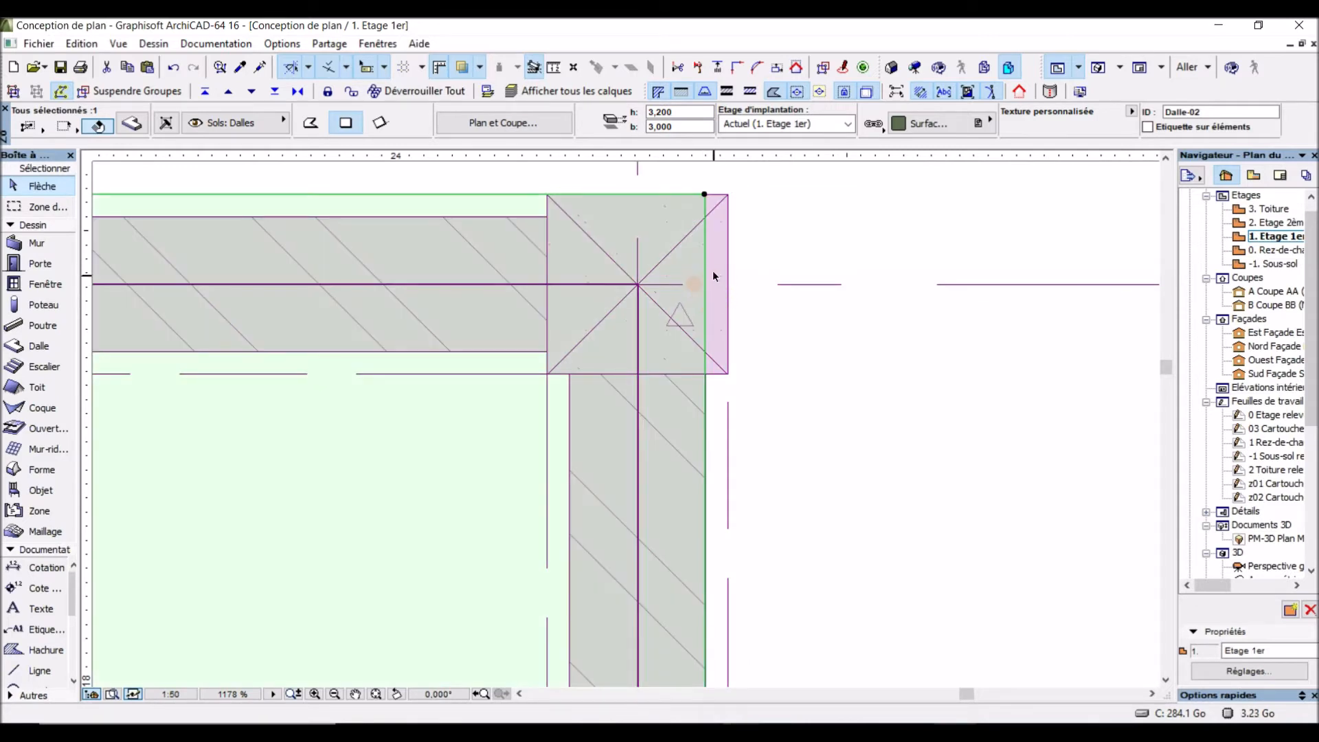
pyautogui.click(709, 263)
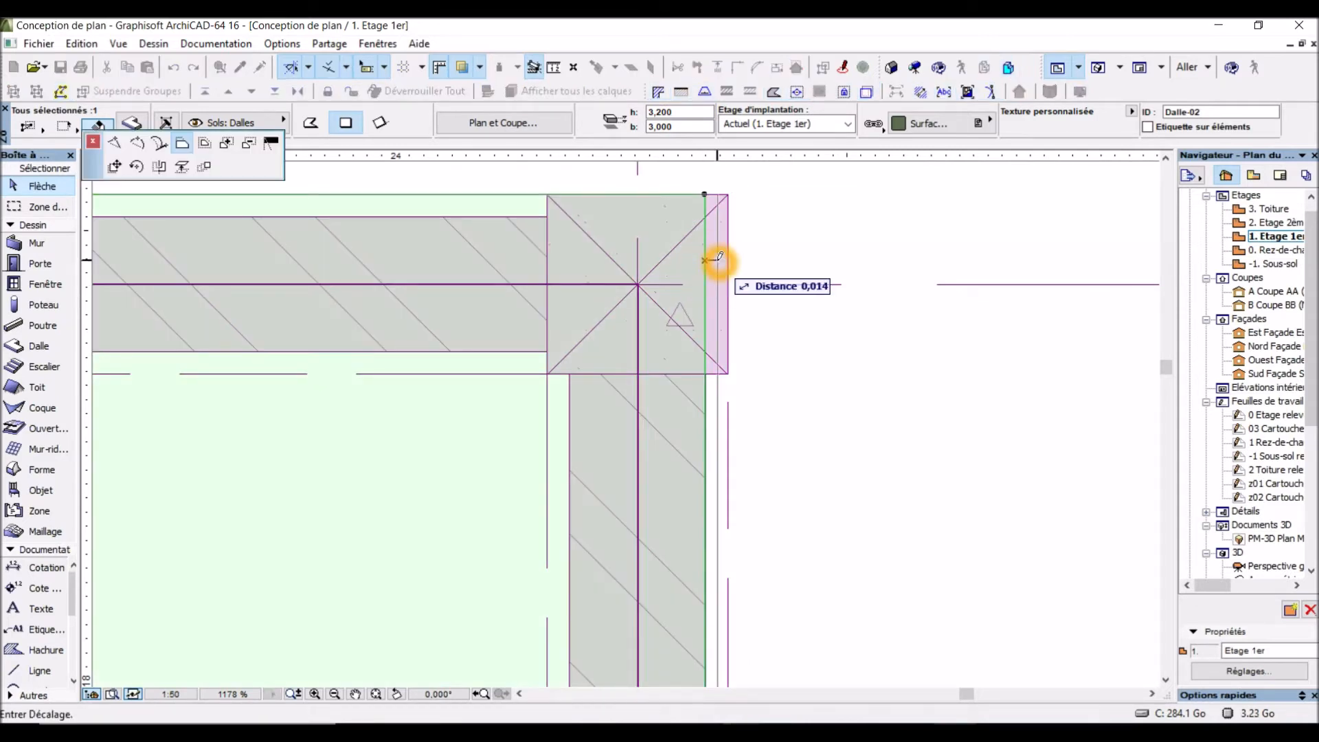
pyautogui.click(731, 197)
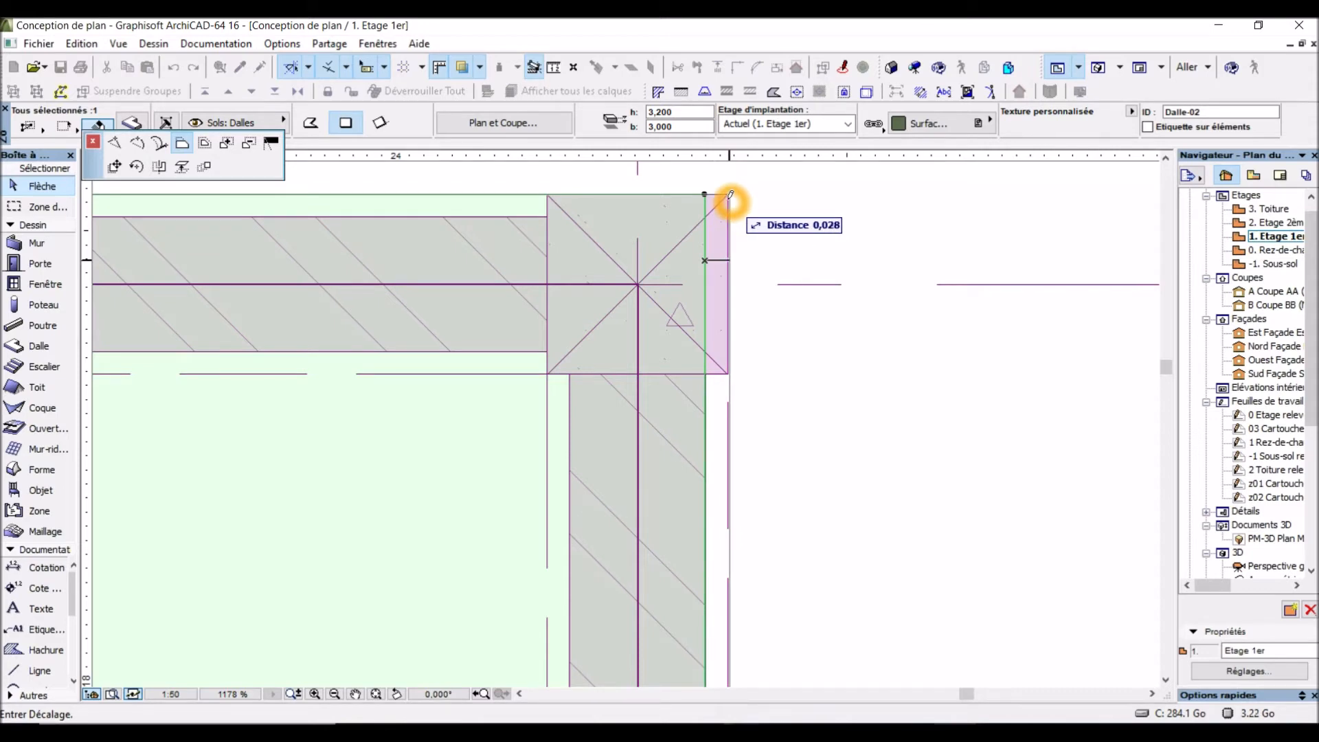
pyautogui.click(731, 196)
# Step: Offset the lower edge of the house slab's right wing, on axis D, outward to the dashed beam line
pyautogui.scroll(-2, 731, 198)
pyautogui.scroll(-6, 730, 199)
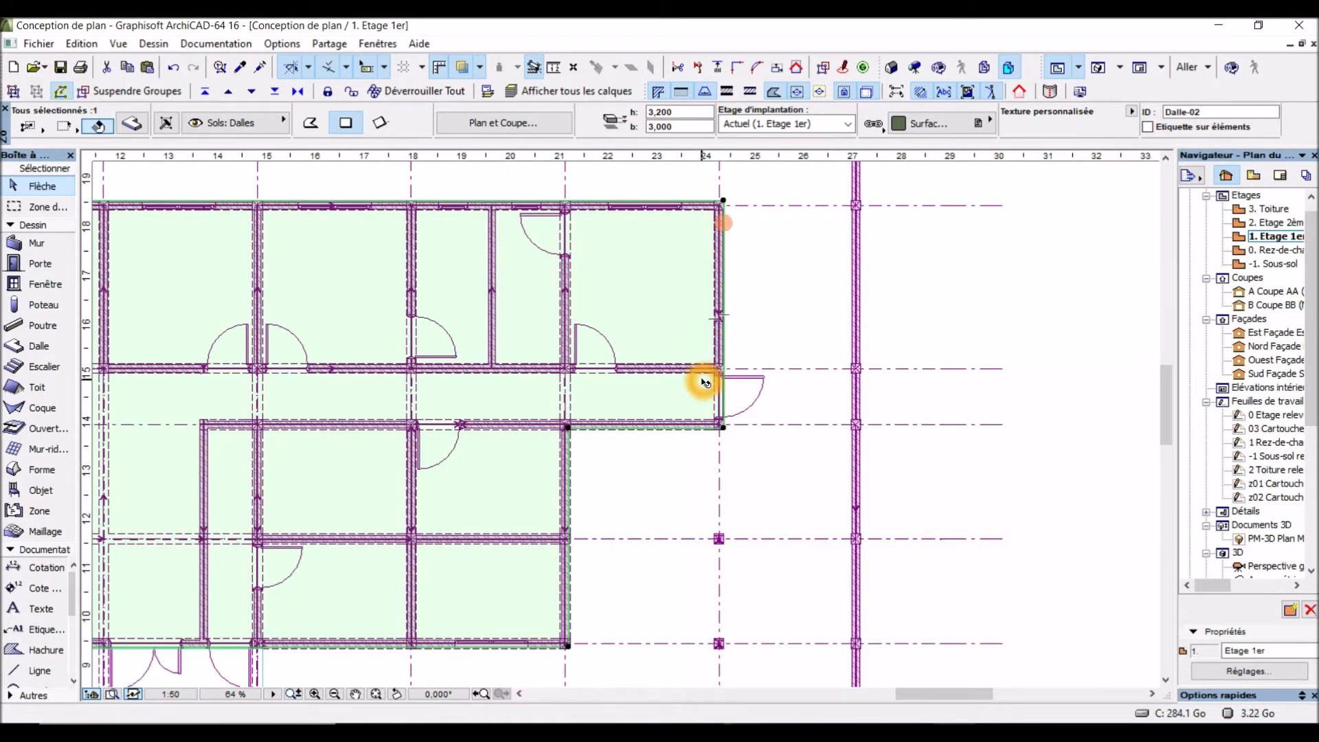
pyautogui.scroll(3, 680, 440)
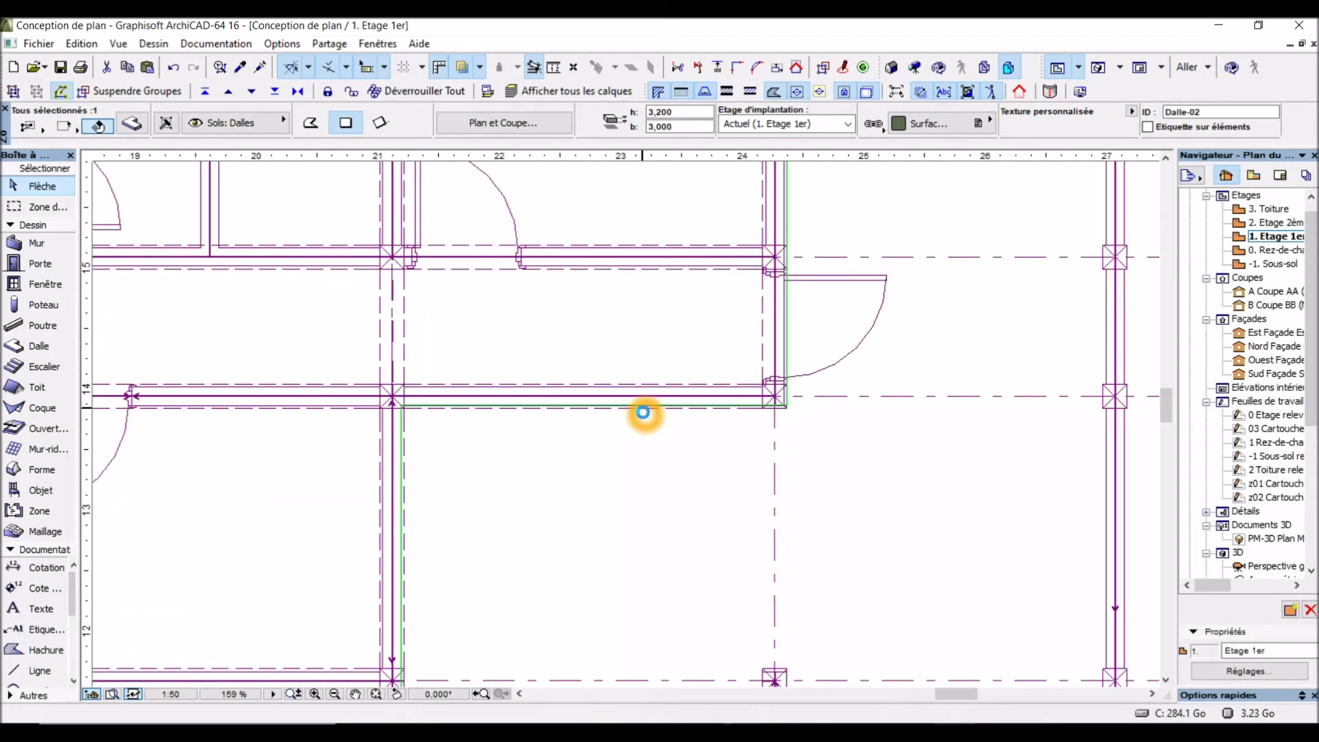
pyautogui.scroll(5, 642, 413)
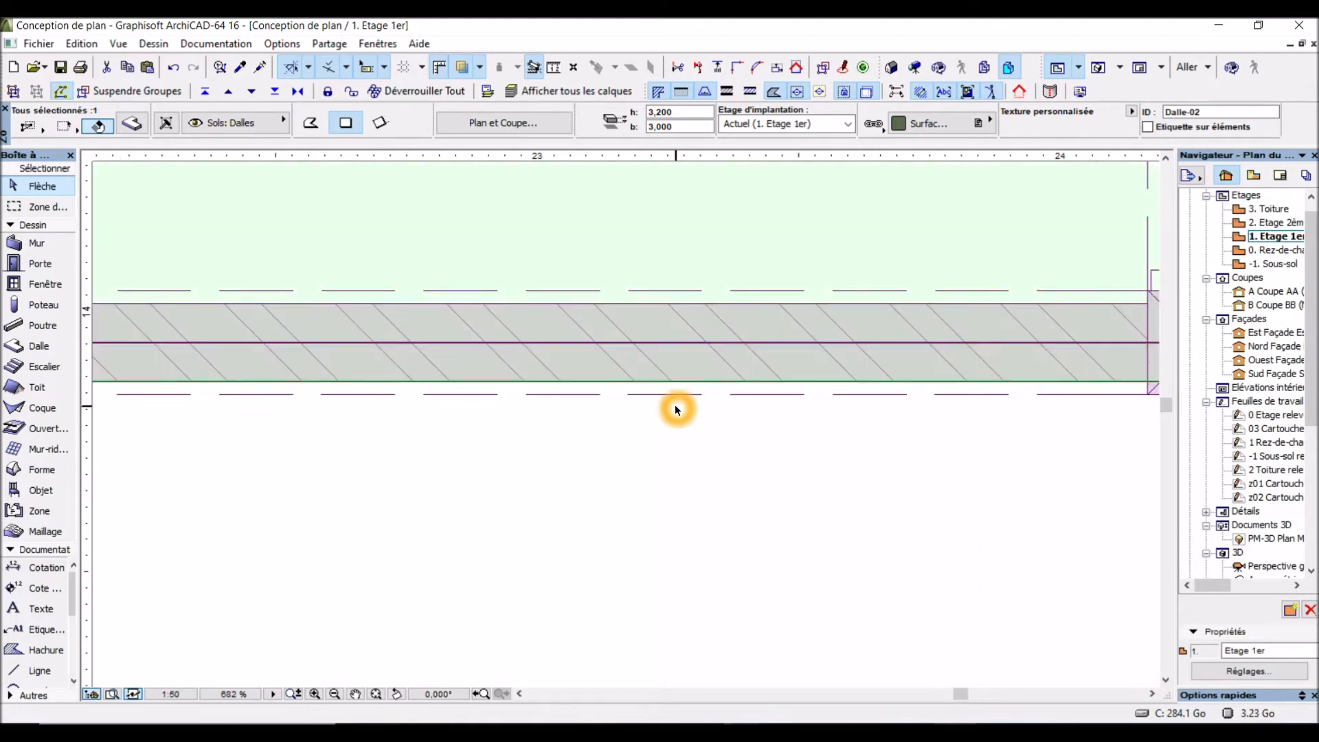
pyautogui.click(711, 382)
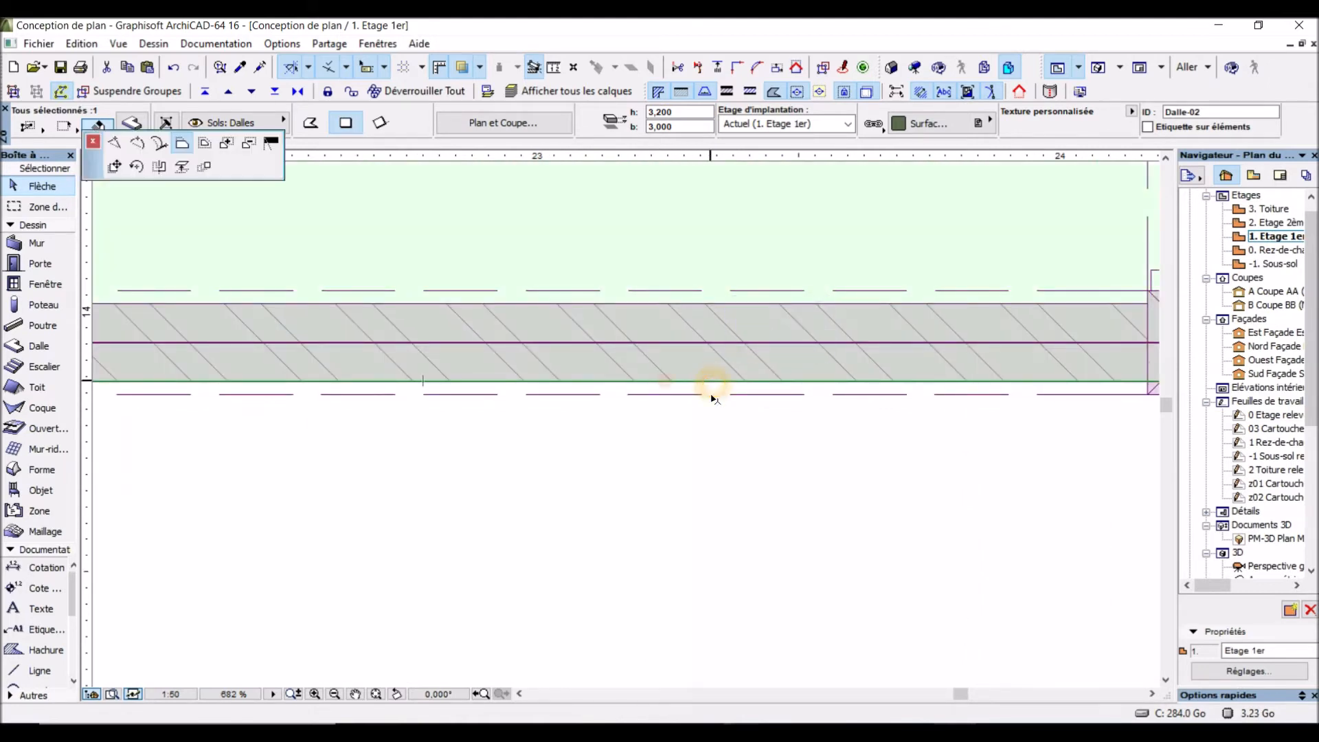
pyautogui.click(712, 390)
# Step: Offset the slab's recessed vertical edge, below the right wing, outward to the column and beam's outer face
pyautogui.scroll(-6, 712, 392)
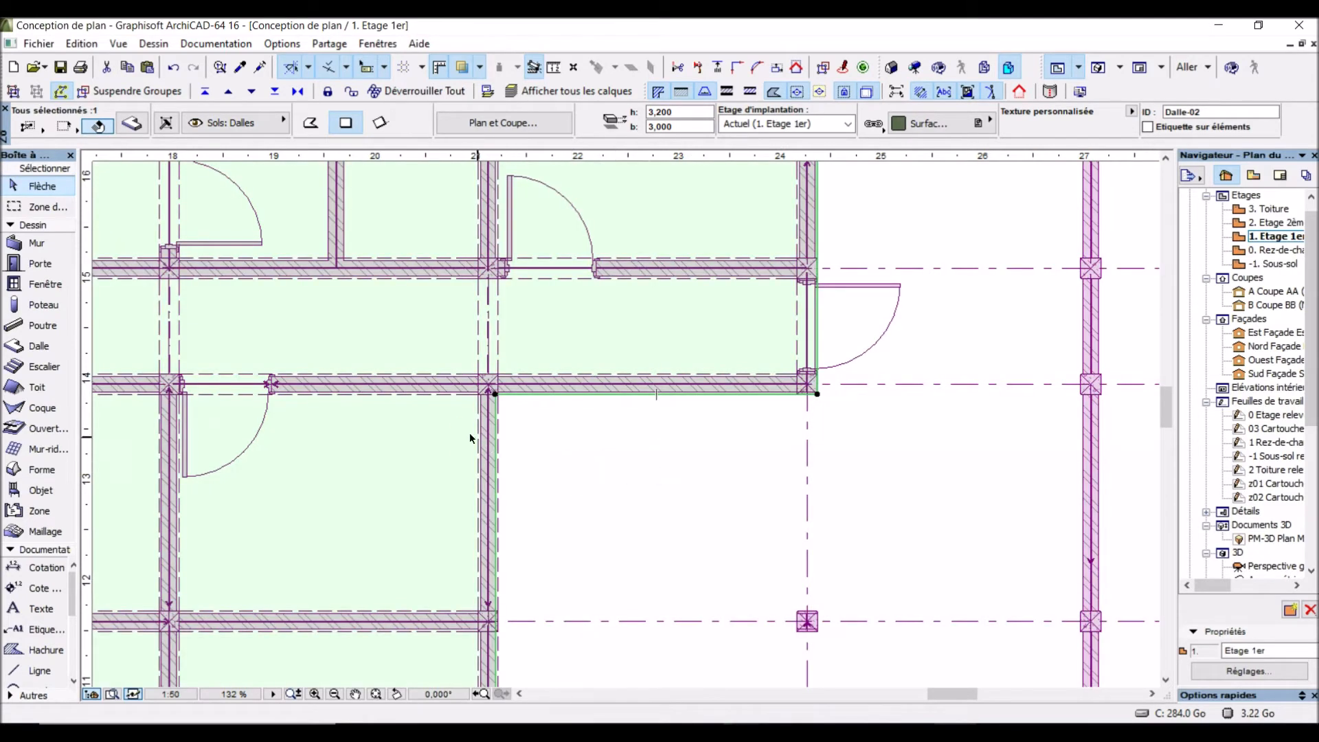
pyautogui.scroll(5, 491, 431)
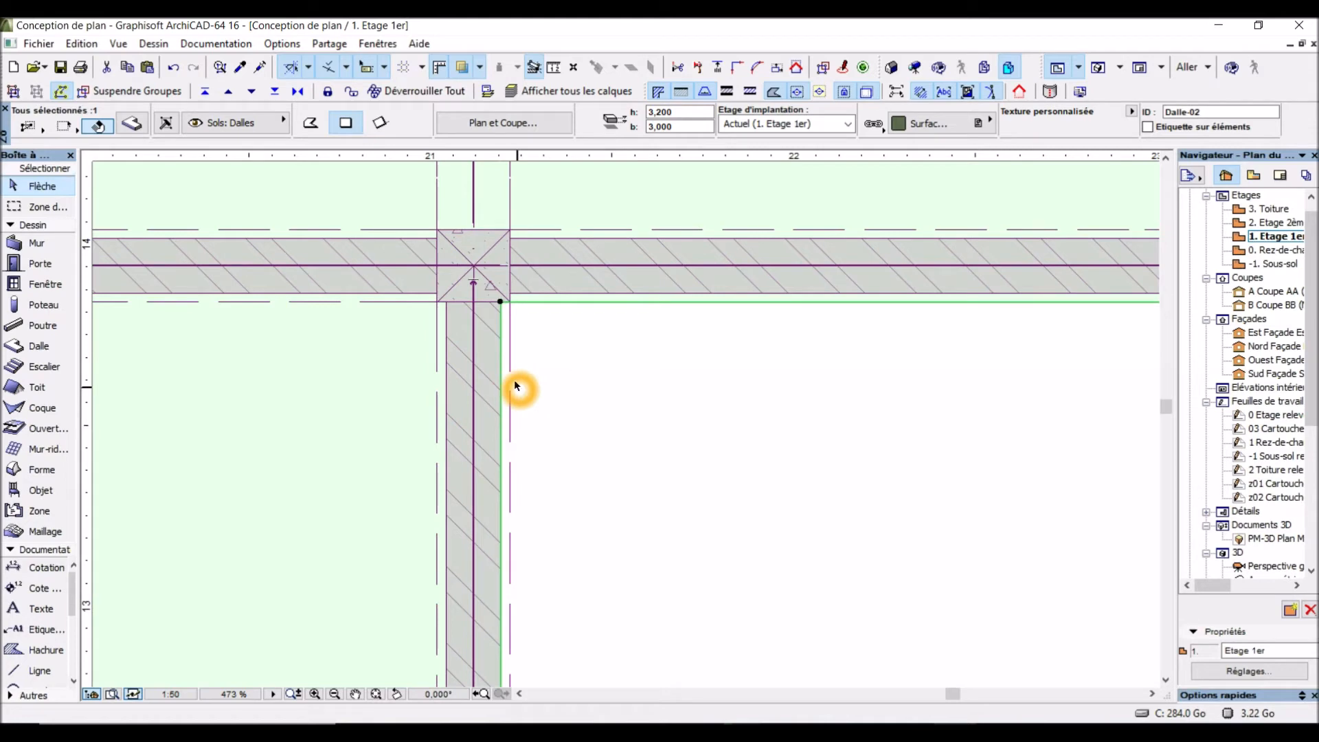
pyautogui.scroll(3, 497, 351)
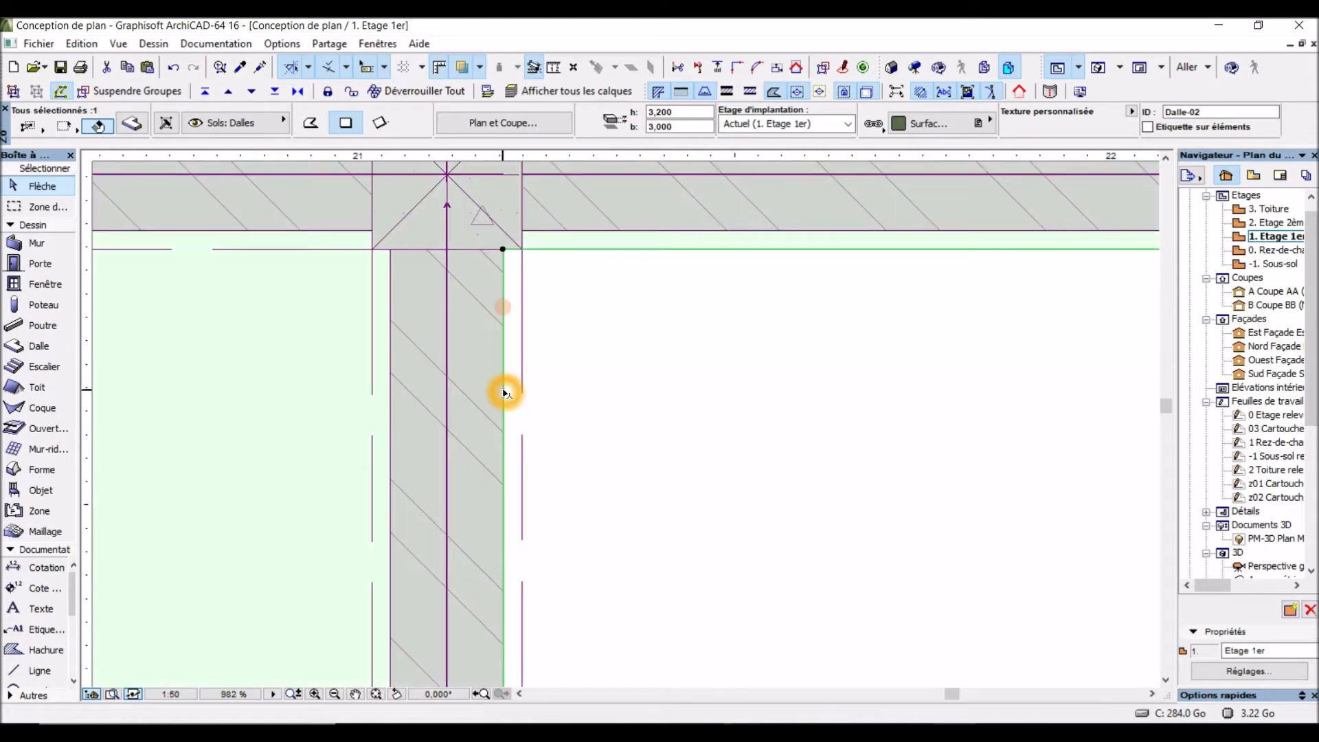
pyautogui.click(505, 393)
pyautogui.click(524, 385)
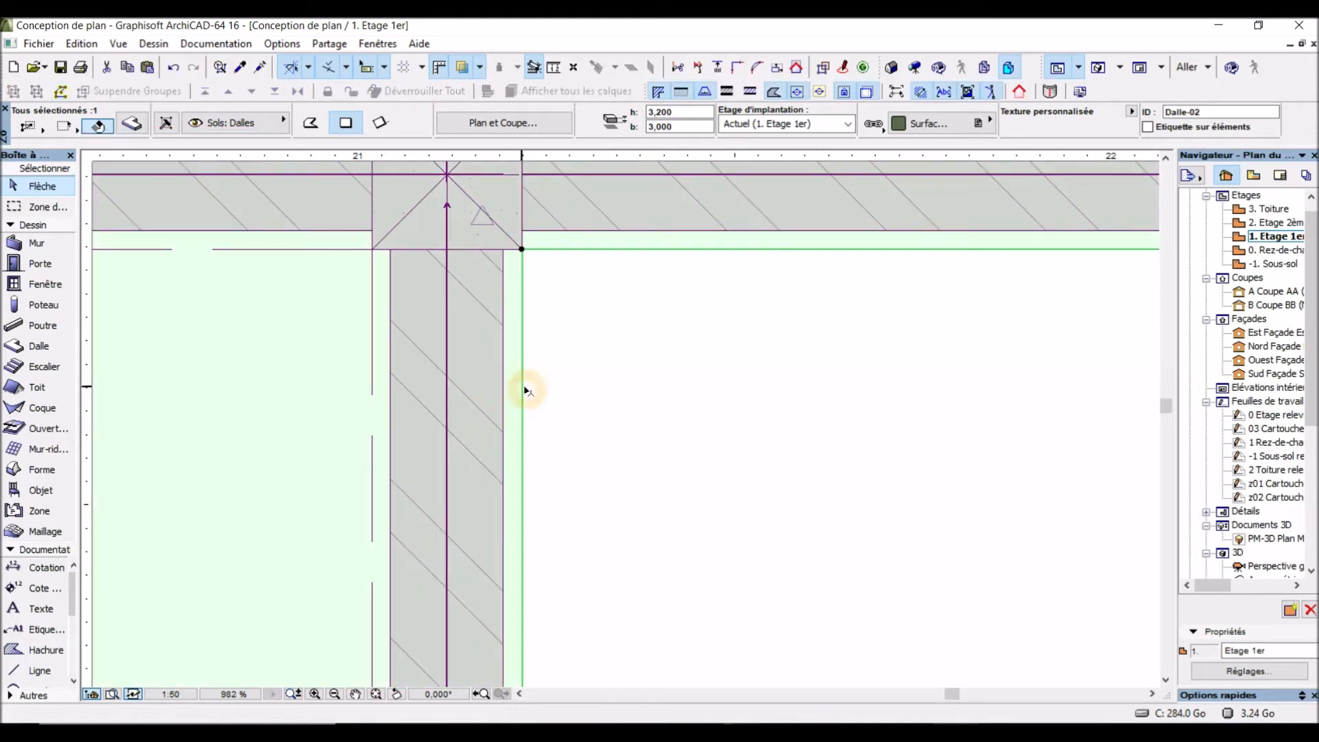
# Step: Offset the house slab's lower edge outward to the dashed outer beam line, flush with the lower corner column
pyautogui.scroll(-4, 531, 383)
pyautogui.scroll(-10, 531, 379)
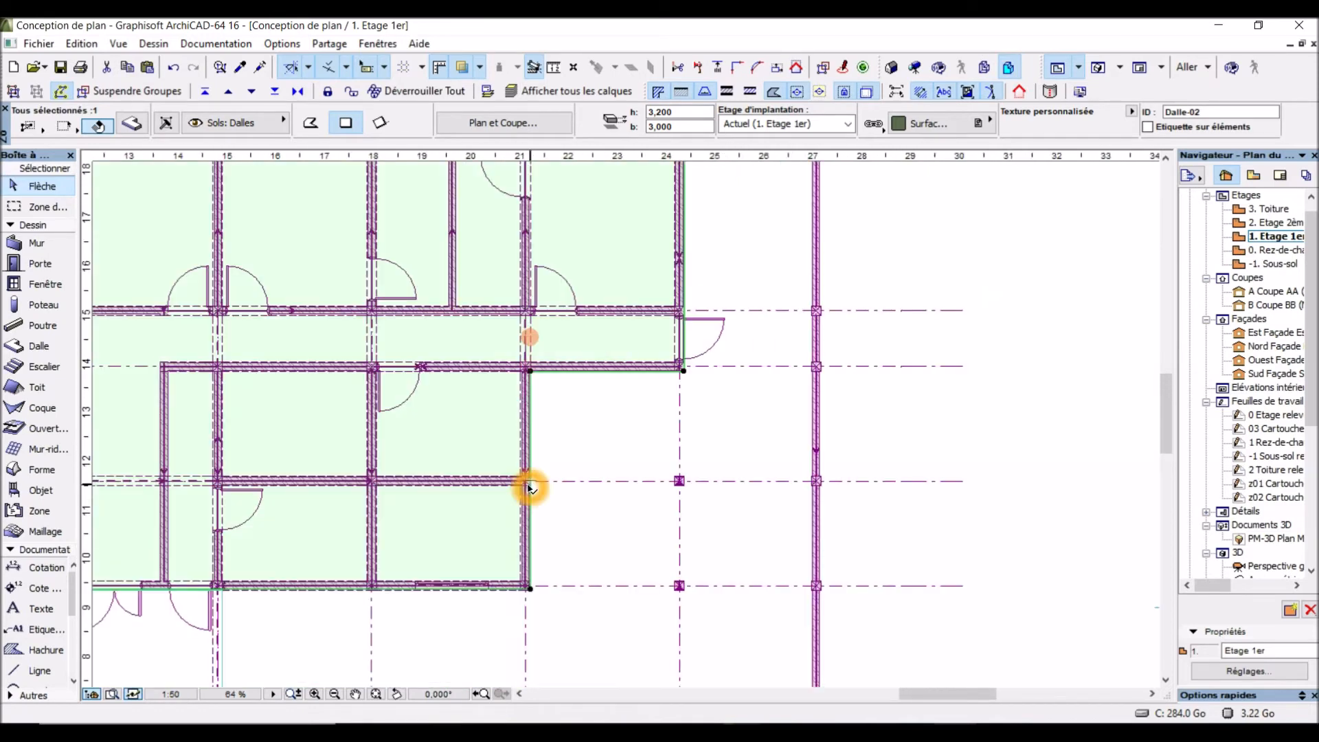
pyautogui.scroll(10, 521, 598)
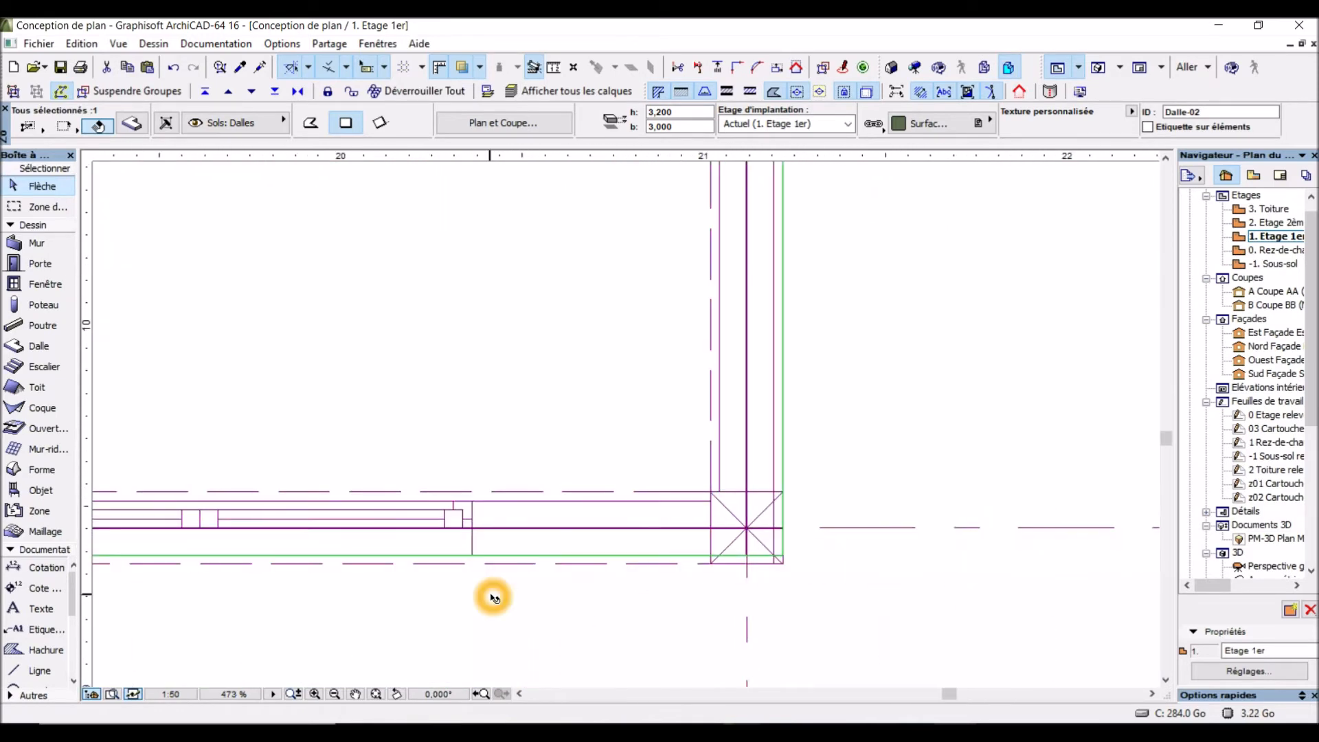
pyautogui.scroll(4, 519, 580)
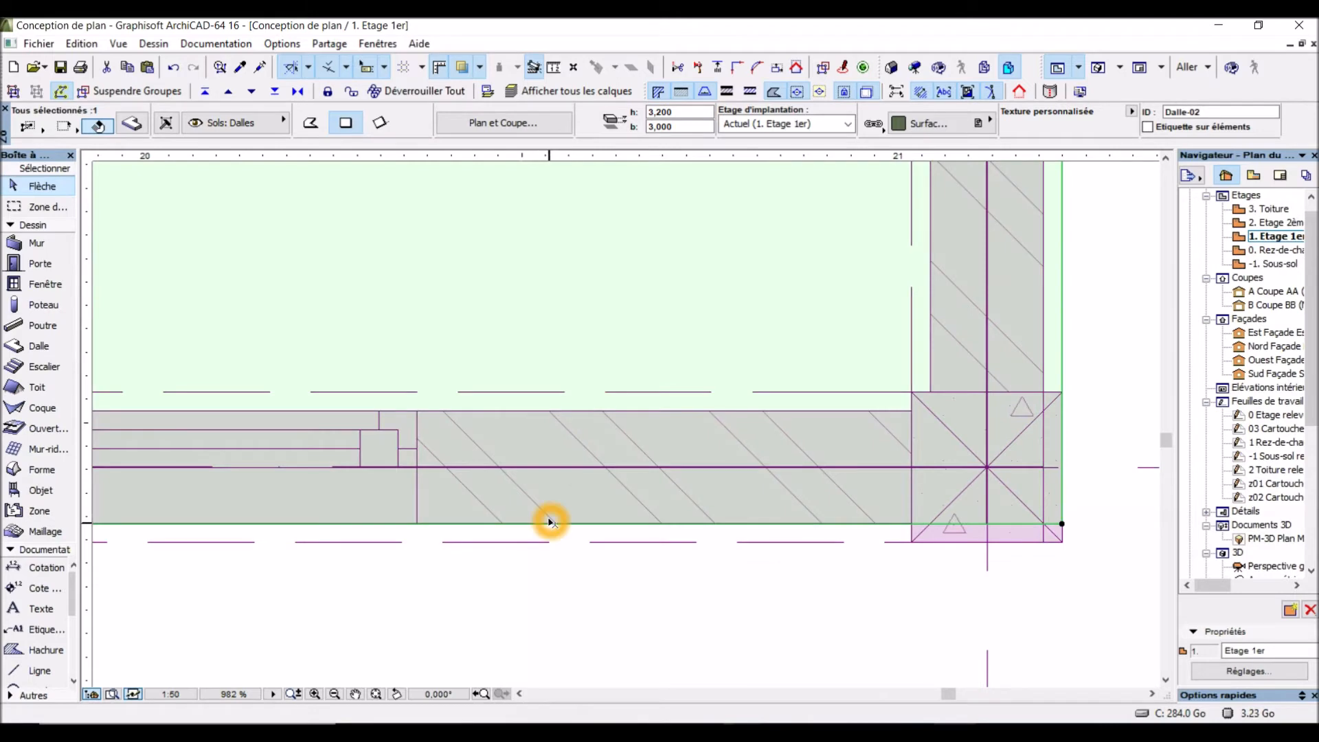
pyautogui.click(570, 527)
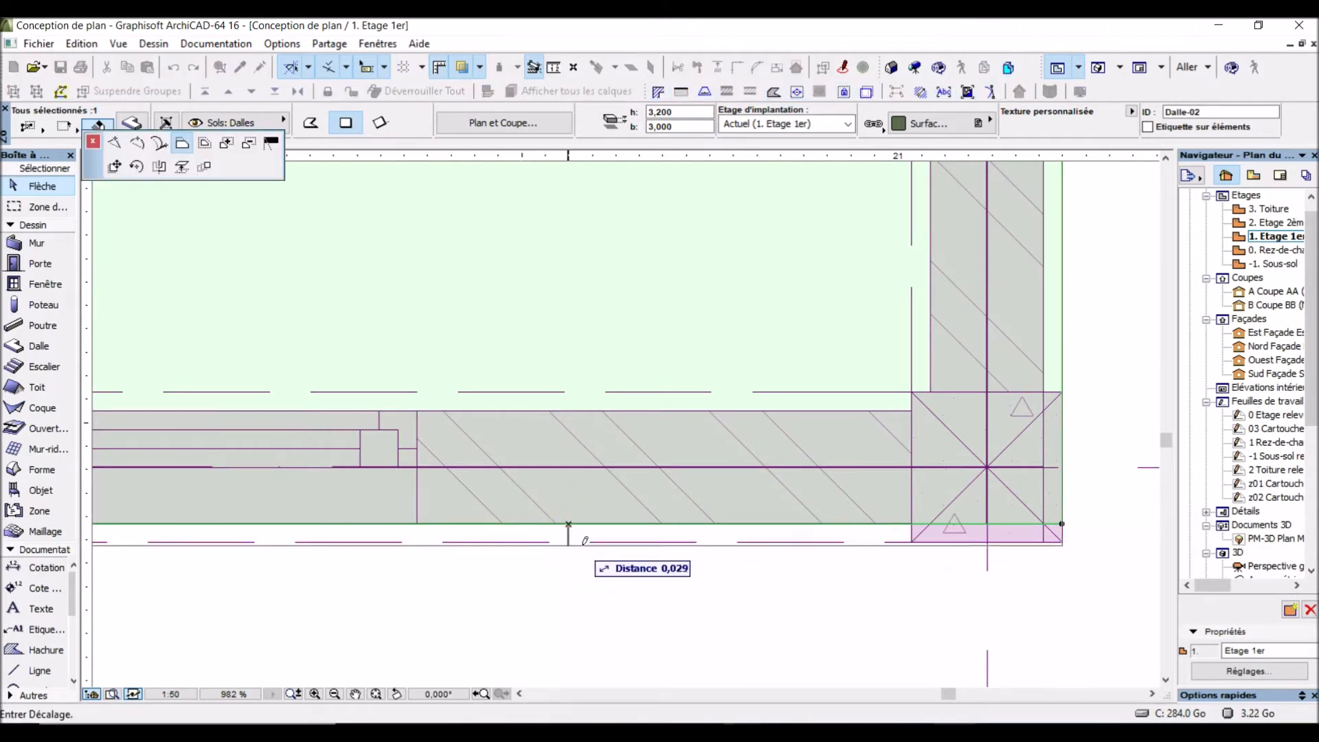
pyautogui.click(594, 539)
pyautogui.scroll(-10, 604, 519)
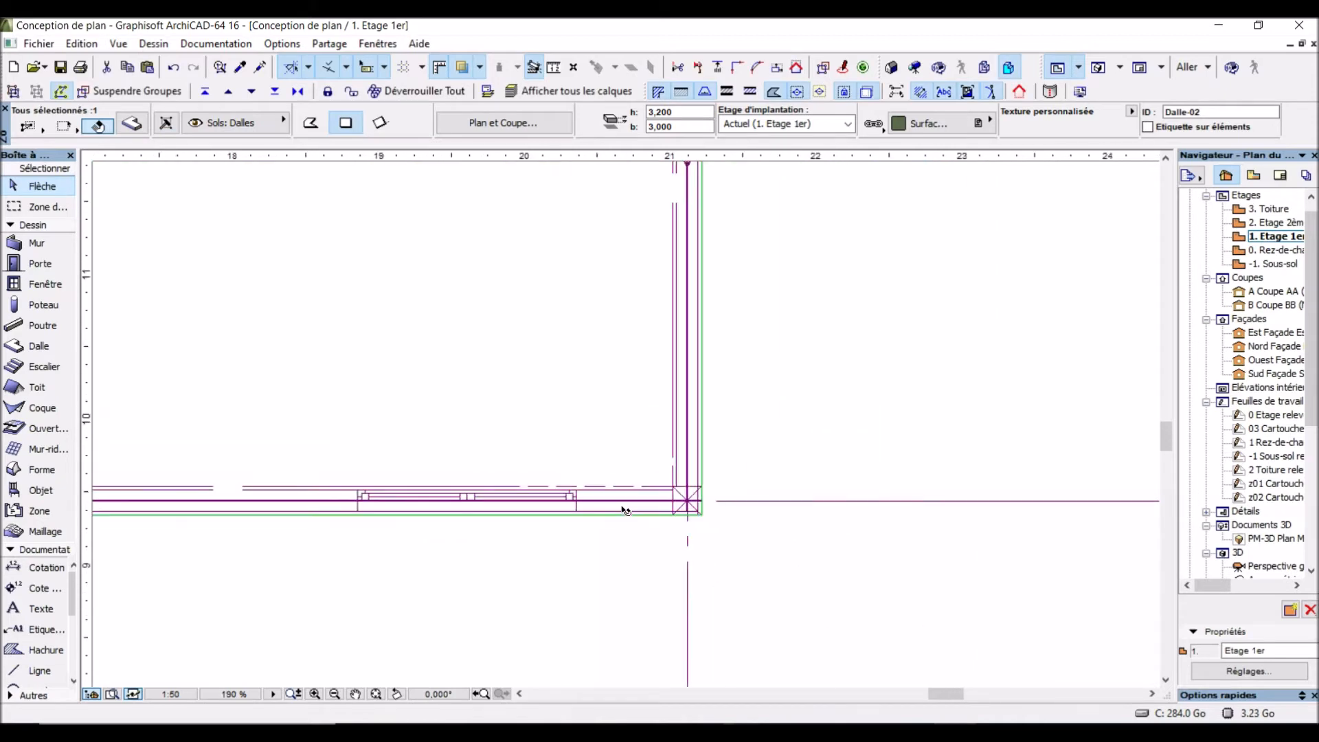
pyautogui.scroll(-4, 638, 510)
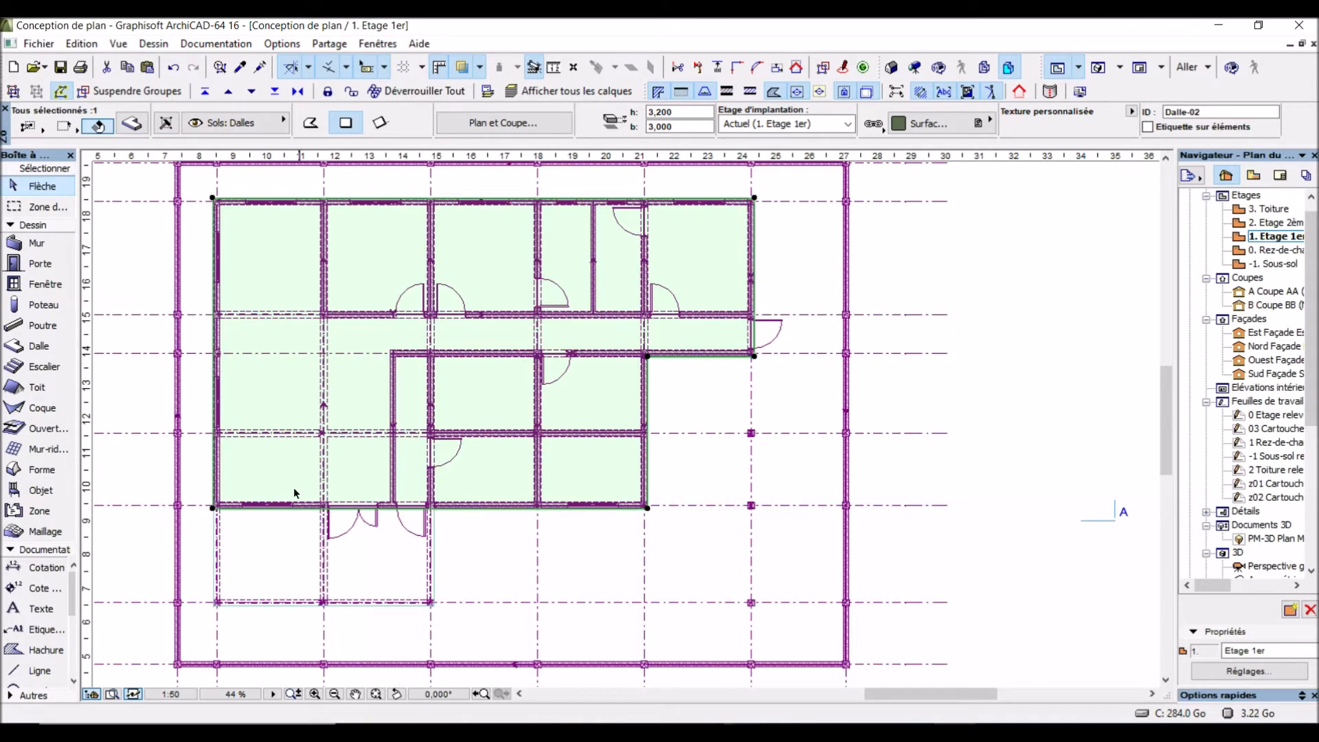
pyautogui.scroll(8, 248, 516)
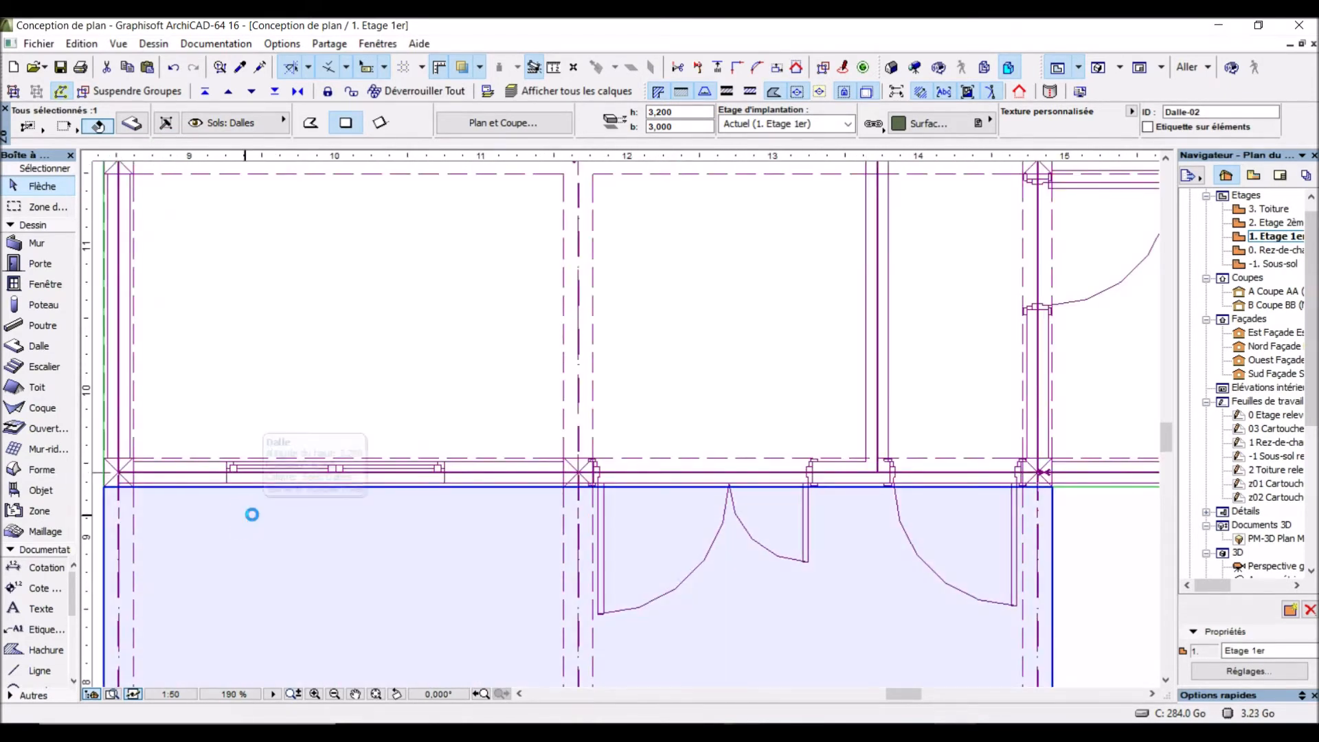
pyautogui.scroll(-7, 277, 521)
pyautogui.scroll(-3, 306, 533)
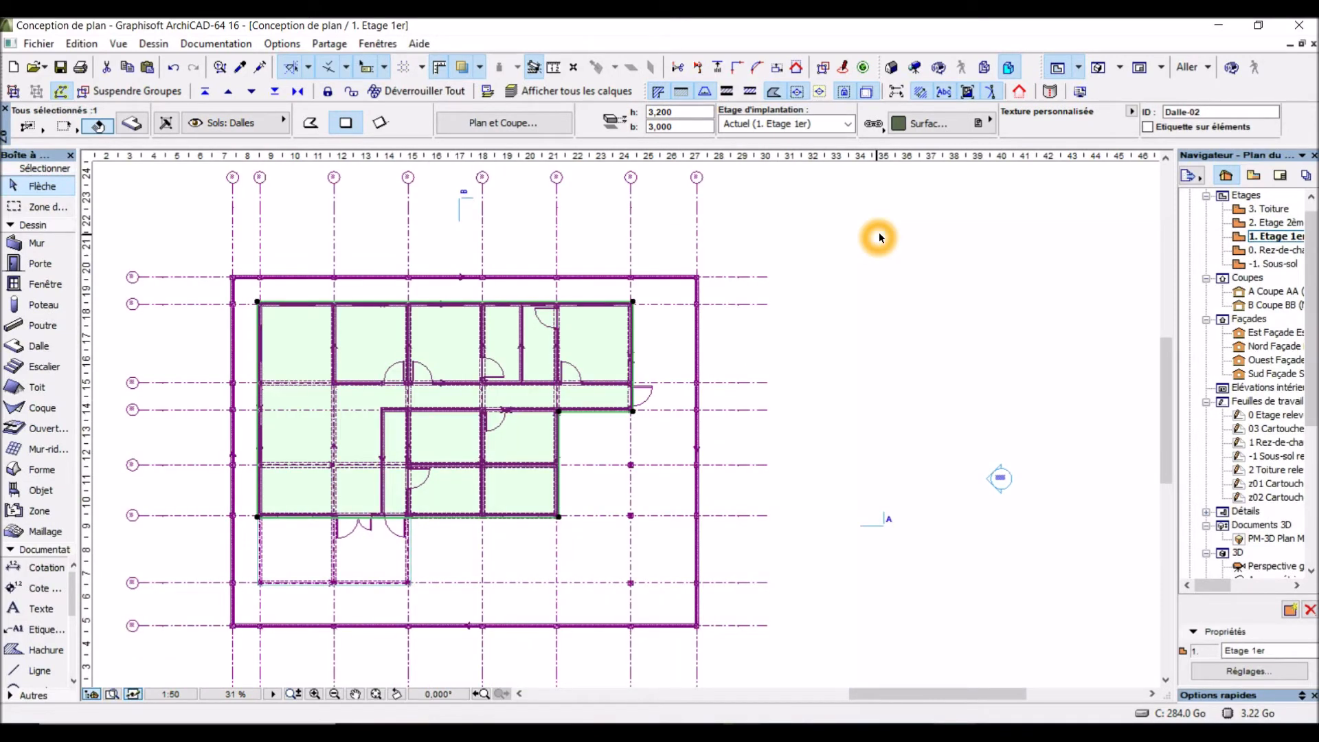
# Step: Examine the house and terrace slabs and their edges over the beams from all sides in the 3D view
pyautogui.click(1099, 66)
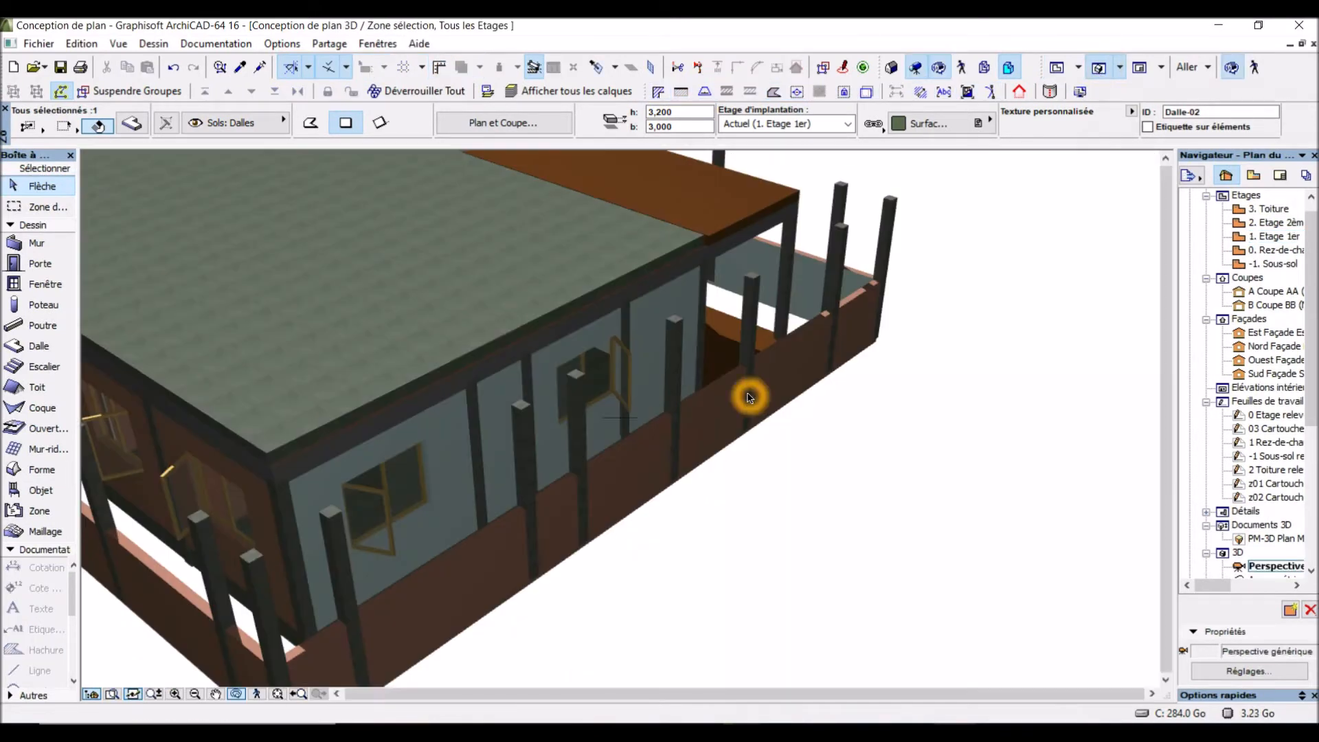
pyautogui.moveTo(568, 315)
pyautogui.mouseDown()
pyautogui.moveTo(565, 303)
pyautogui.moveTo(628, 303)
pyautogui.moveTo(436, 275)
pyautogui.mouseUp()
pyautogui.moveTo(532, 303)
pyautogui.mouseDown()
pyautogui.moveTo(397, 258)
pyautogui.moveTo(550, 291)
pyautogui.mouseUp()
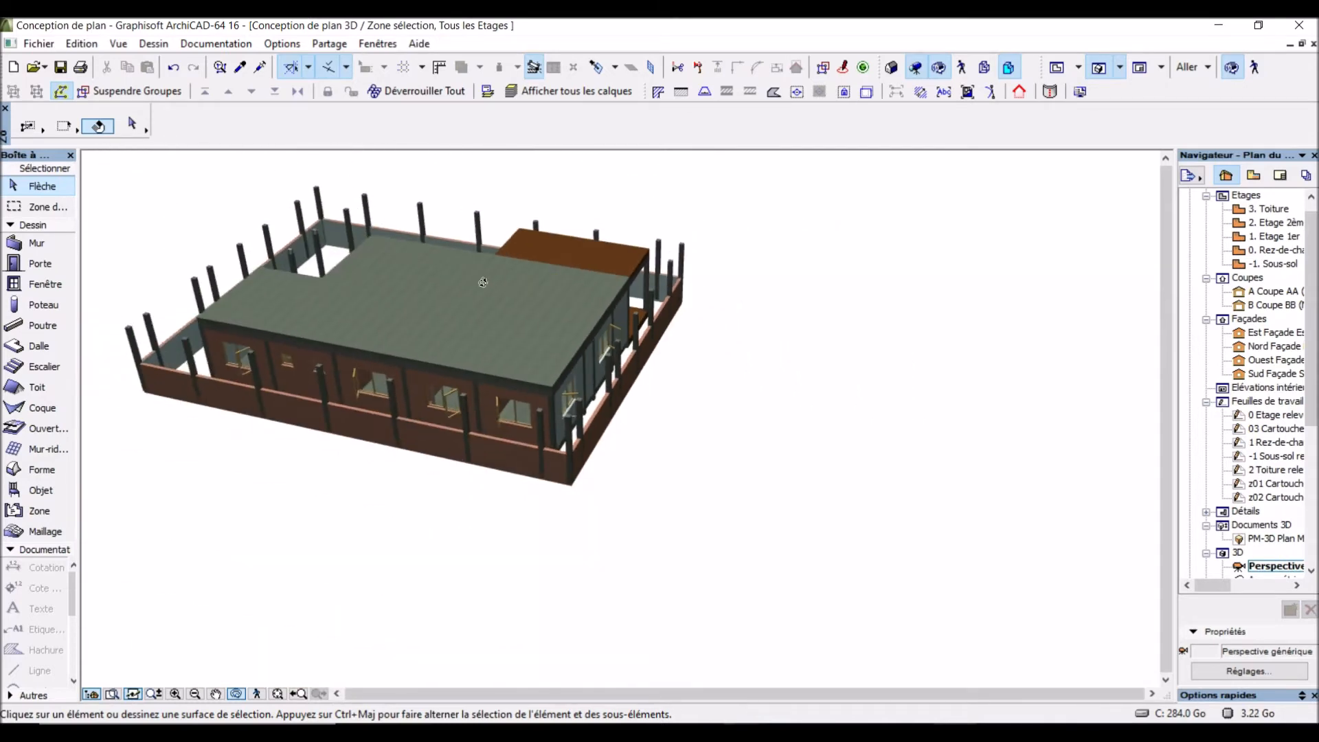
pyautogui.moveTo(261, 262); pyautogui.dragTo(542, 296)
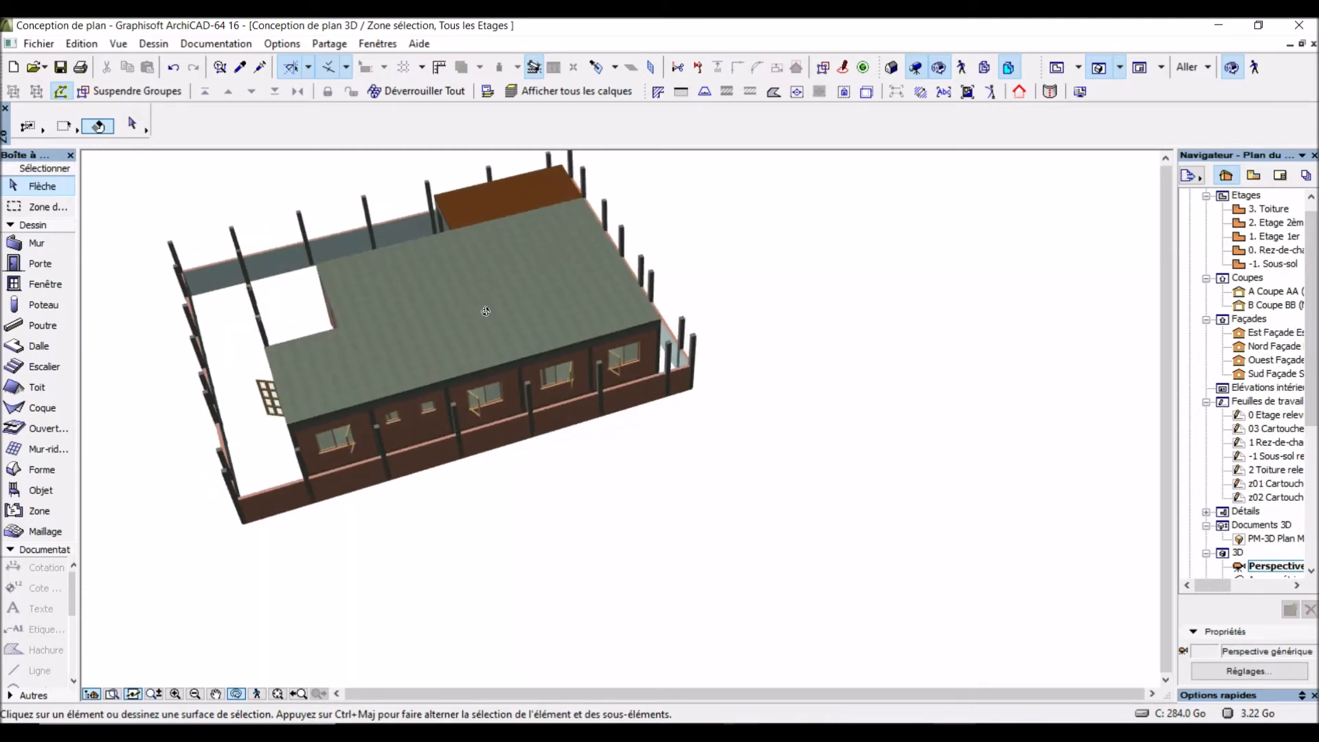
pyautogui.moveTo(351, 275); pyautogui.dragTo(542, 294)
pyautogui.moveTo(457, 289); pyautogui.dragTo(558, 260)
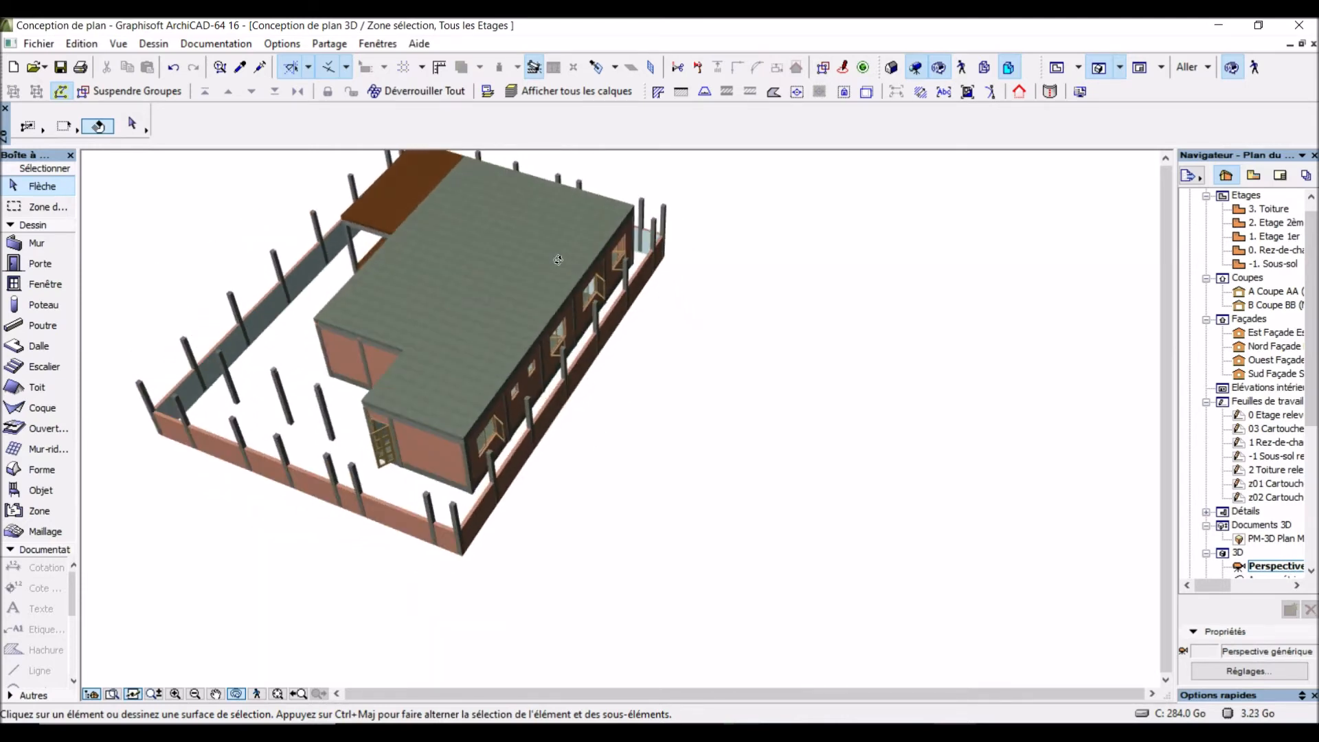
pyautogui.moveTo(449, 300); pyautogui.dragTo(535, 261)
pyautogui.click(457, 337)
pyautogui.scroll(4, 365, 296)
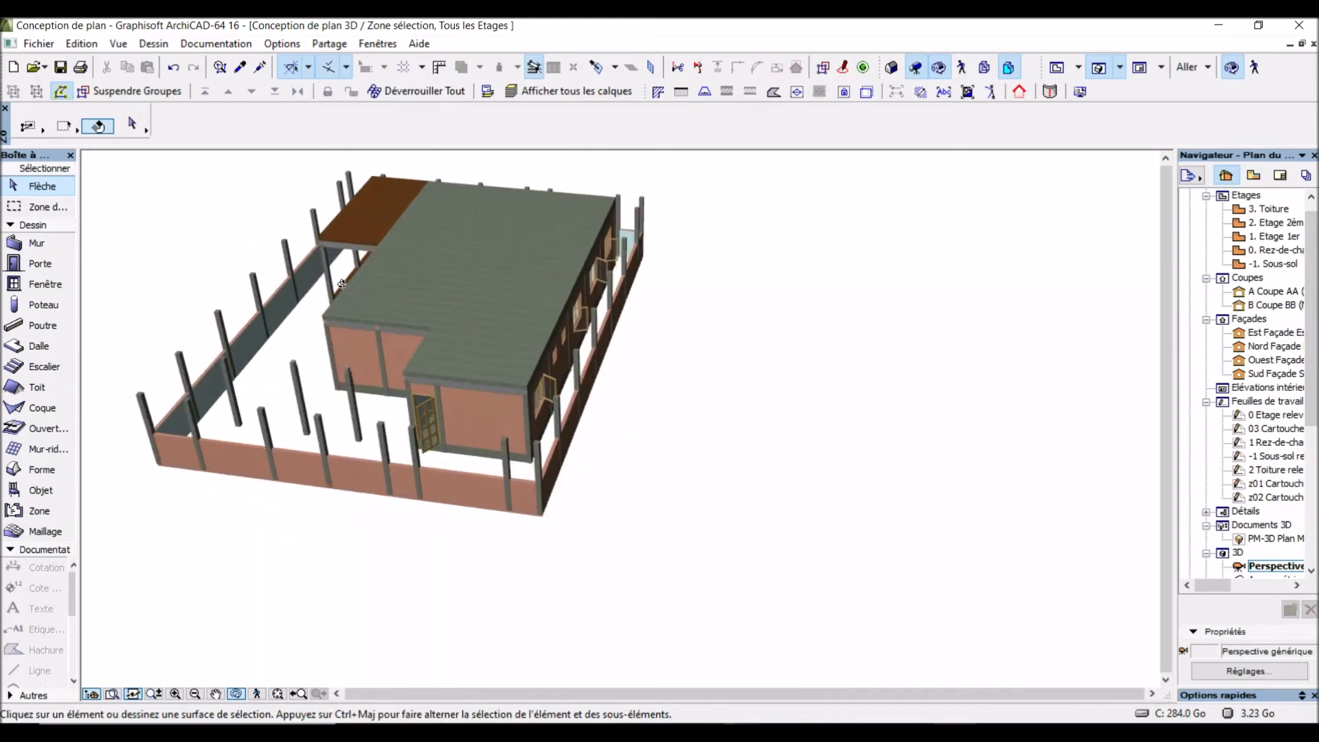
pyautogui.scroll(-5, 360, 300)
pyautogui.moveTo(491, 357); pyautogui.dragTo(358, 422)
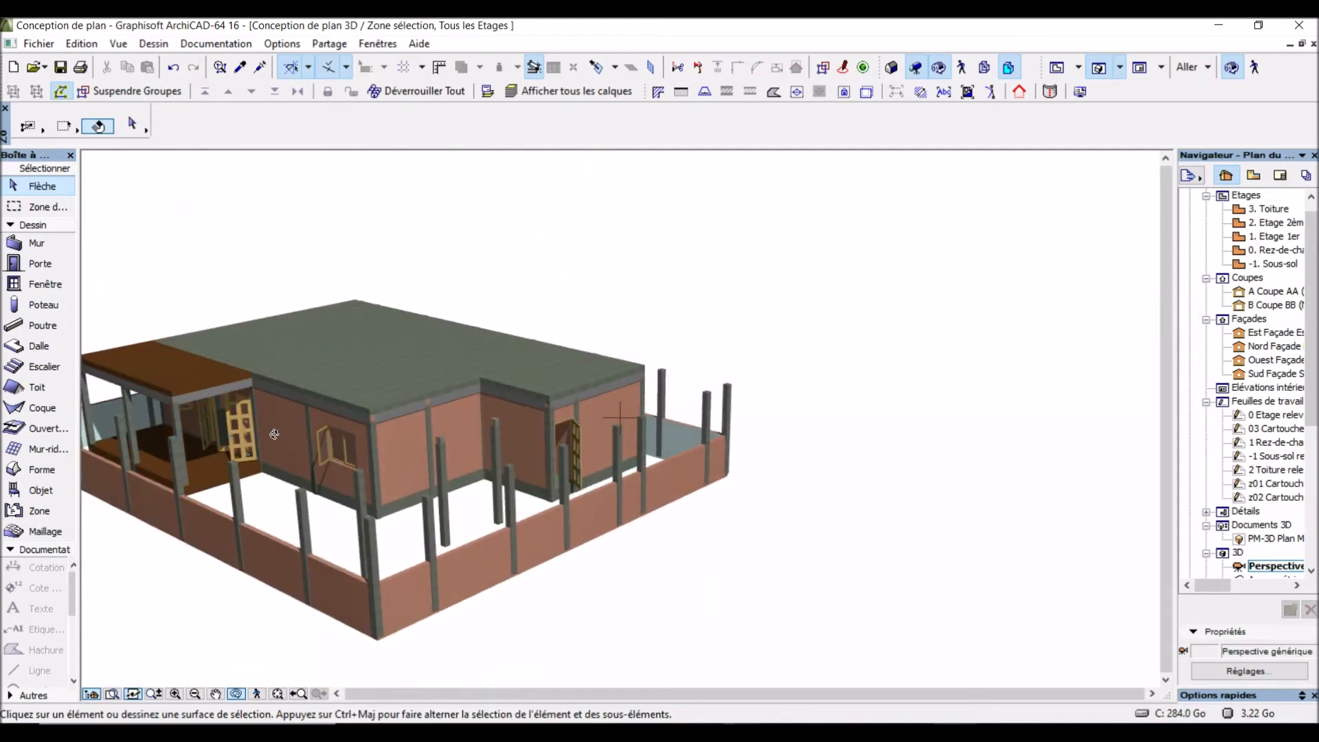
pyautogui.scroll(4, 274, 434)
pyautogui.moveTo(274, 434); pyautogui.dragTo(459, 436)
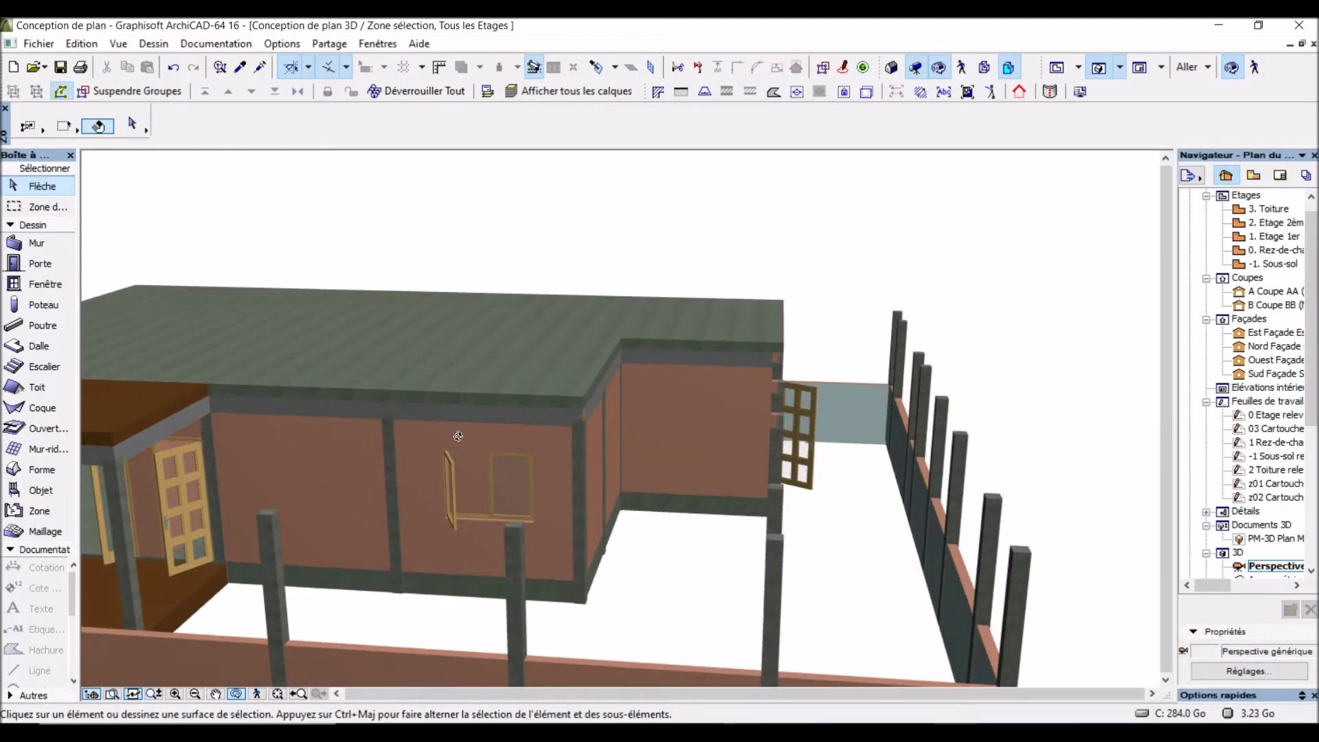
pyautogui.scroll(-3, 402, 487)
pyautogui.moveTo(394, 491); pyautogui.dragTo(351, 489)
pyautogui.click(302, 478)
pyautogui.scroll(3, 270, 484)
pyautogui.moveTo(270, 484); pyautogui.dragTo(353, 487)
pyautogui.scroll(-3, 352, 487)
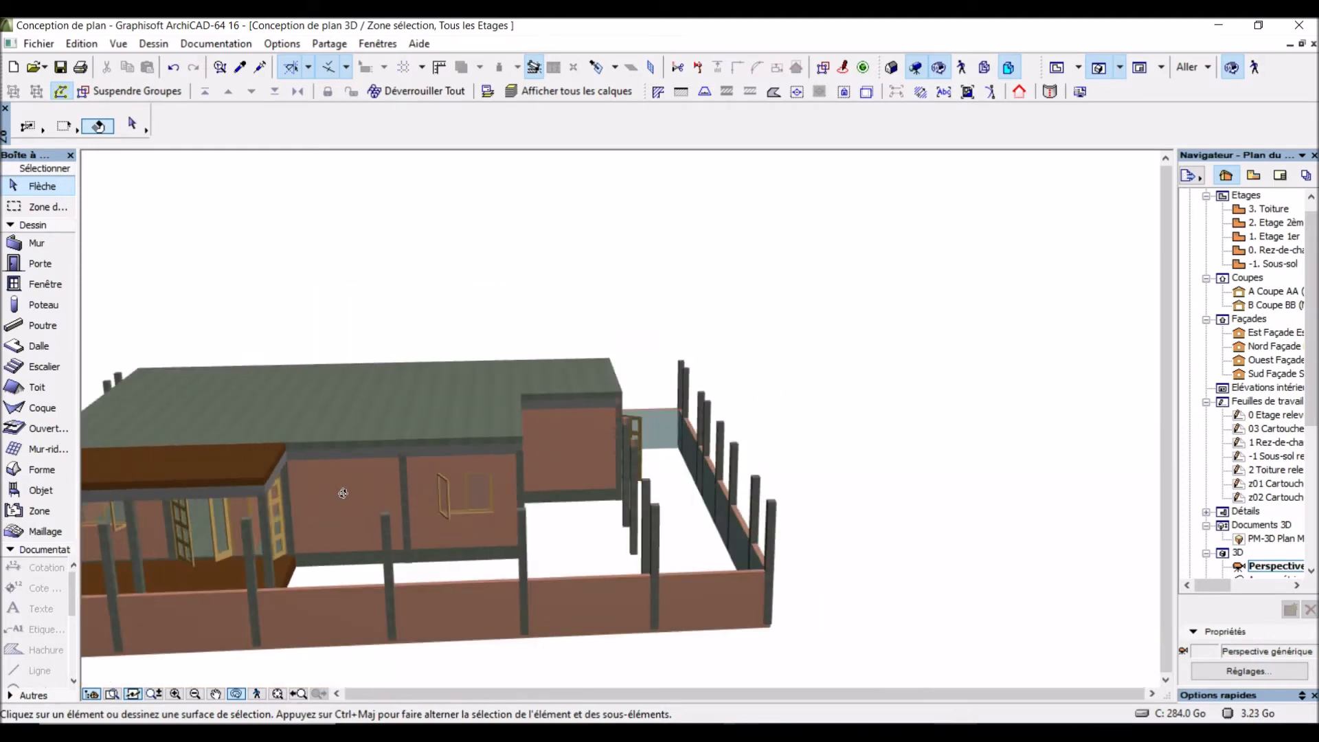
pyautogui.click(687, 322)
pyautogui.click(891, 152)
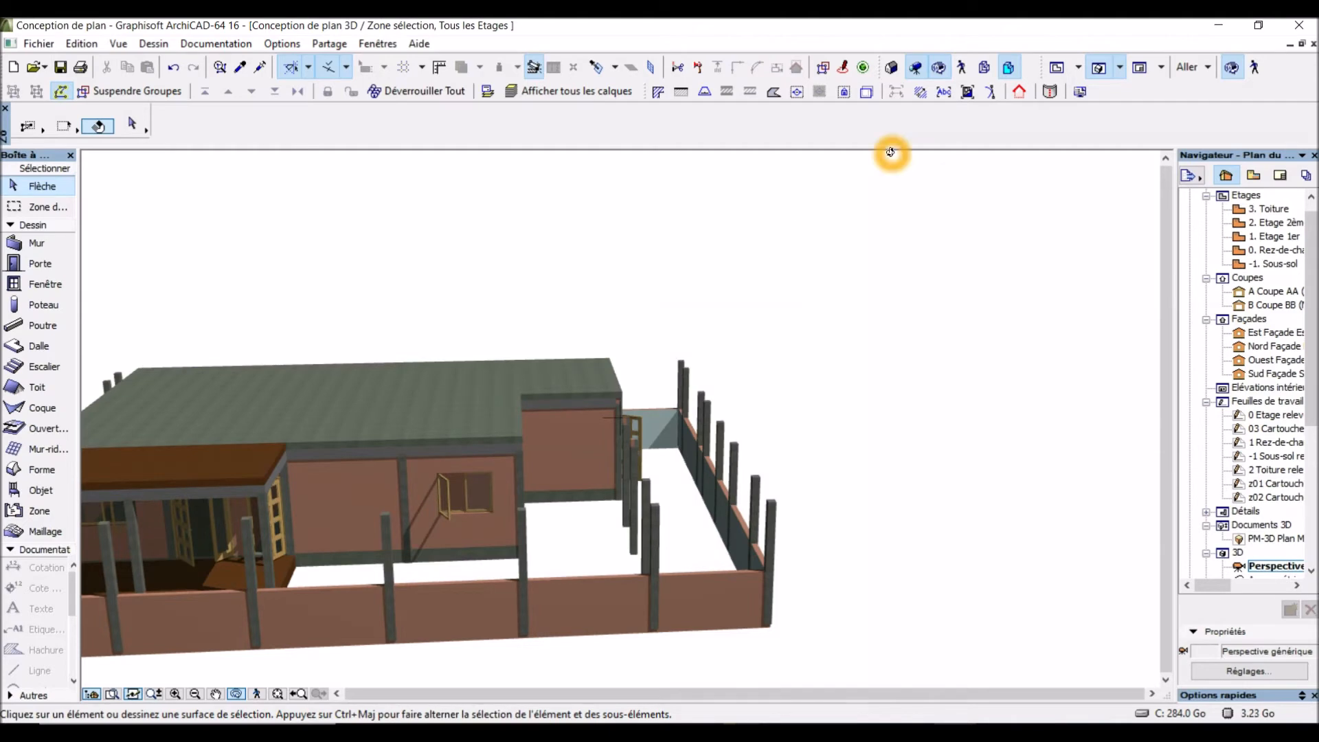
# Step: Return to the floor plan, deselect the house slab and open the ground floor, 0. Rez-de-chaussée
pyautogui.click(1057, 69)
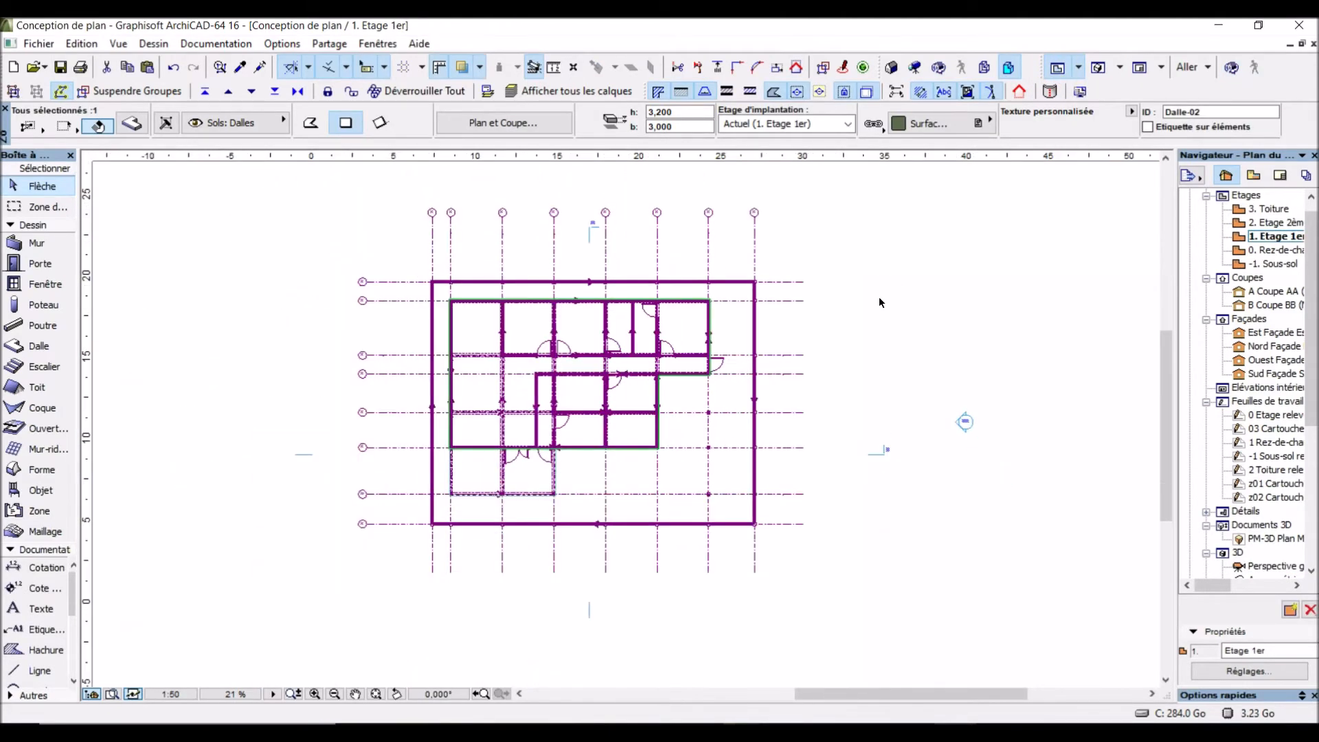
pyautogui.click(855, 309)
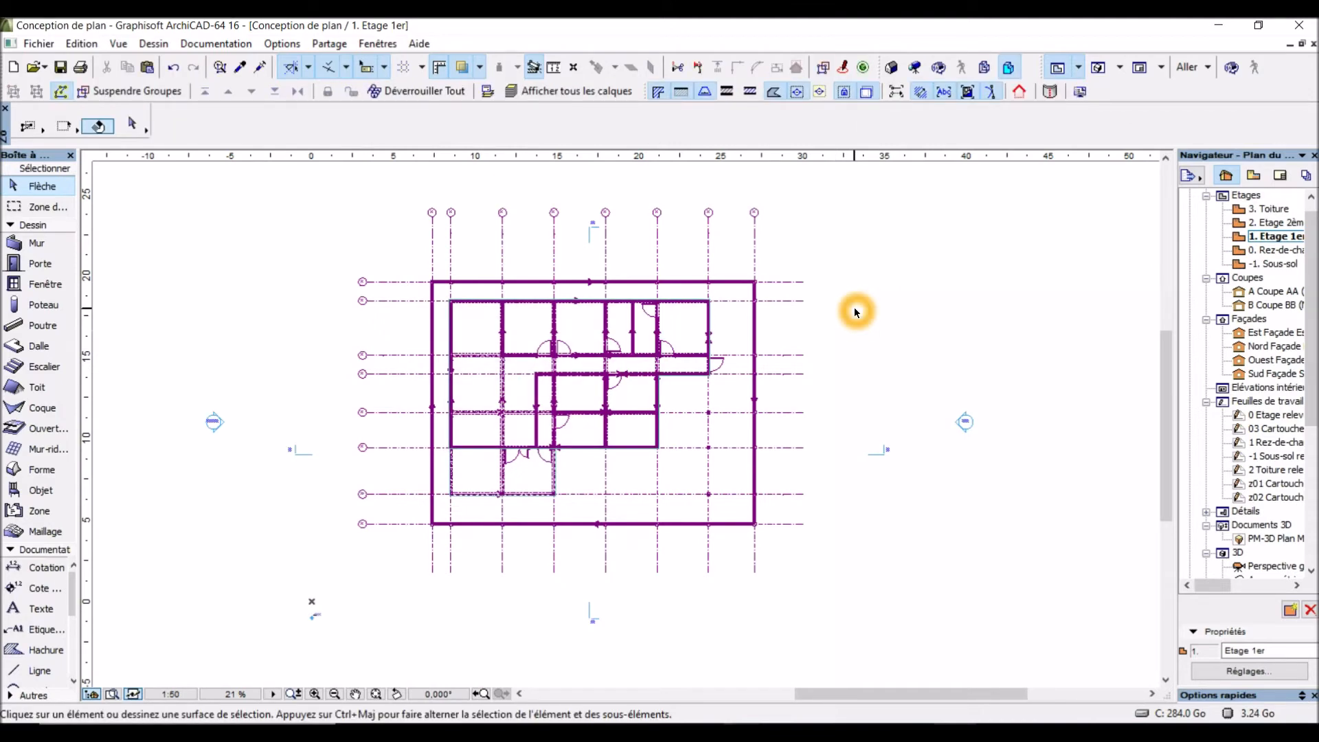
pyautogui.doubleClick(1276, 251)
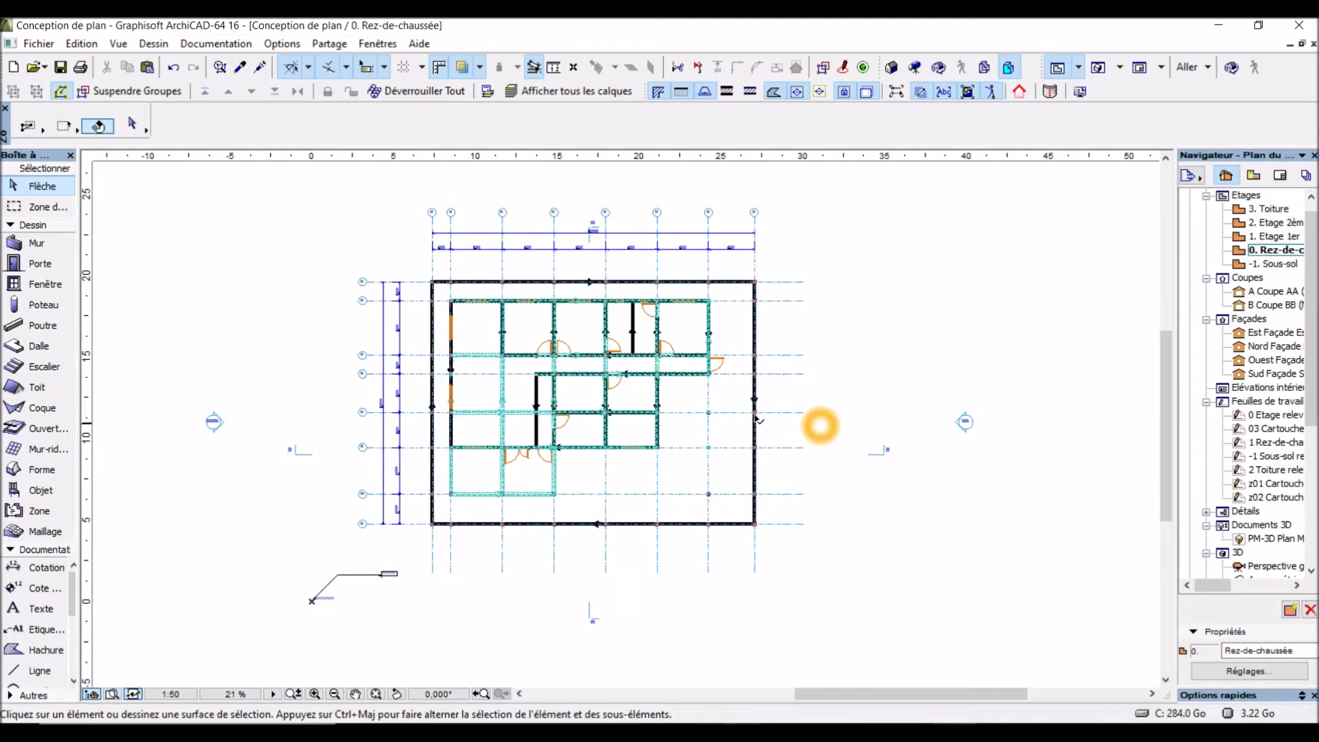
pyautogui.scroll(2, 595, 412)
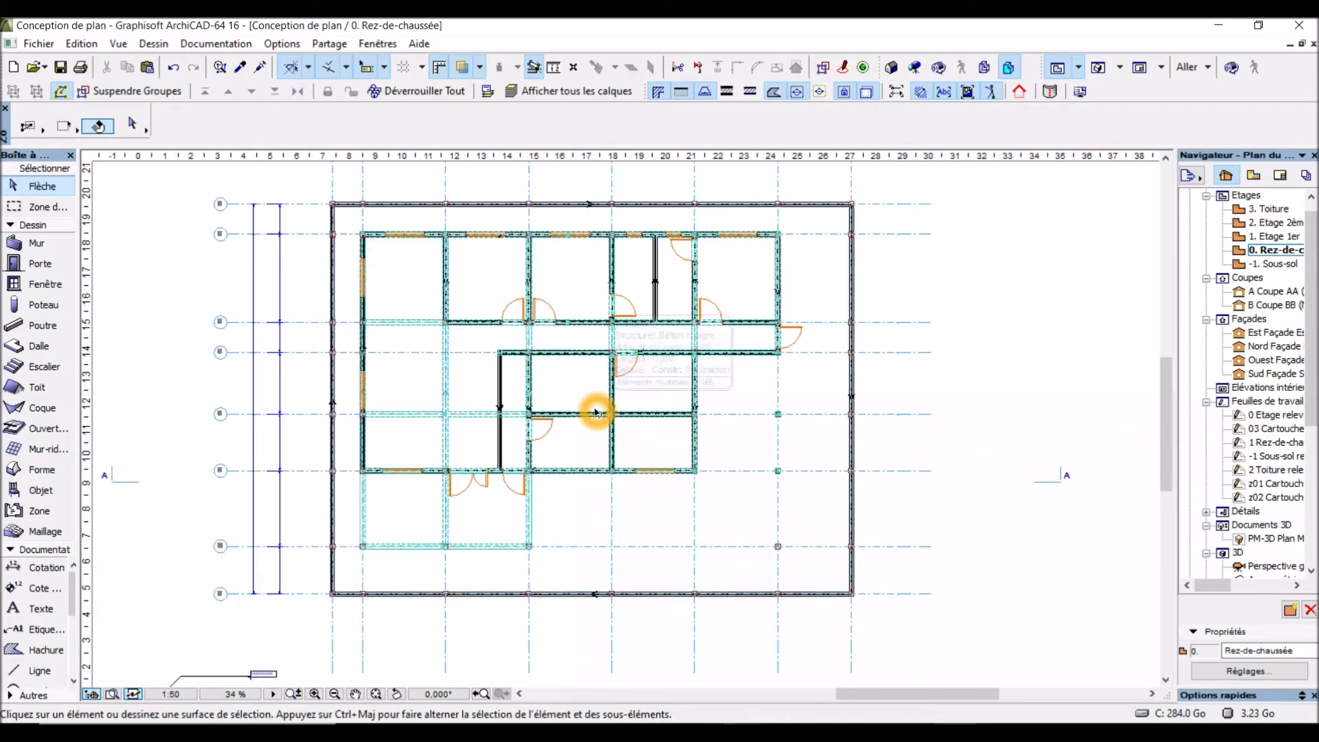
pyautogui.scroll(1, 595, 412)
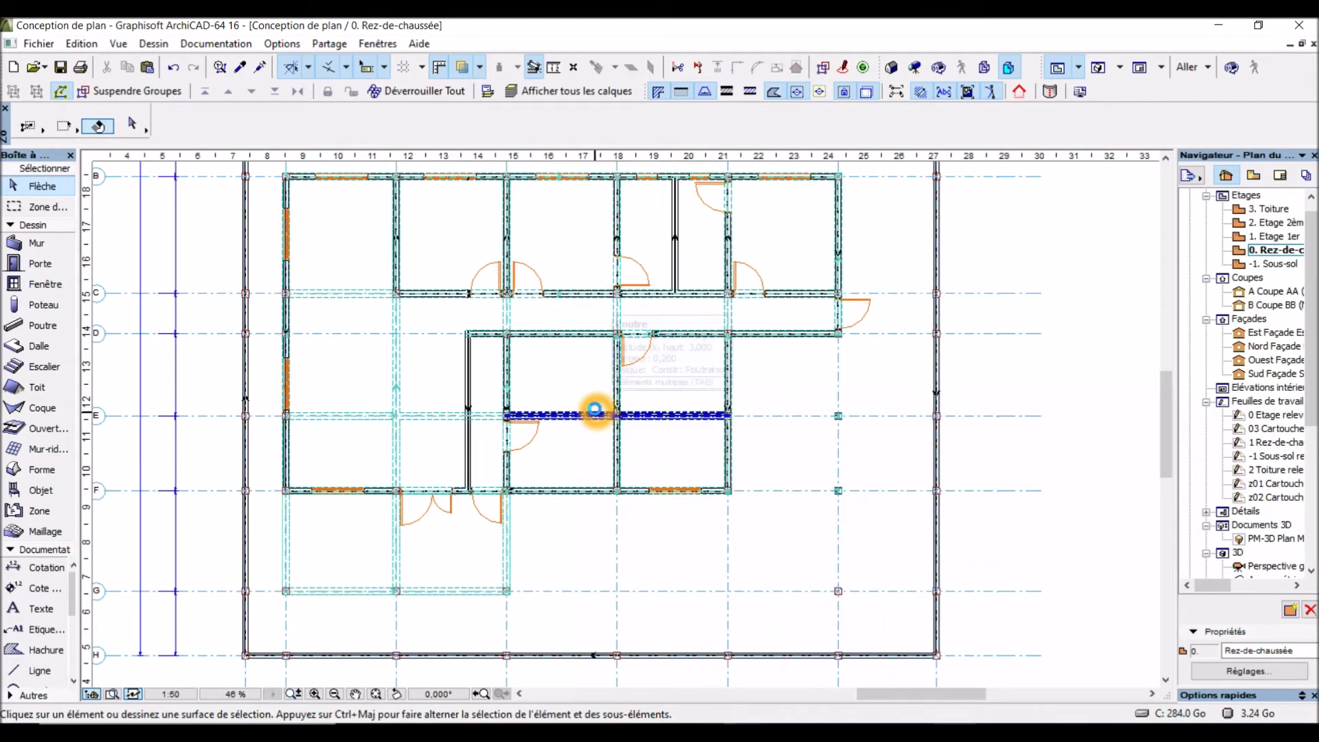
pyautogui.scroll(2, 641, 386)
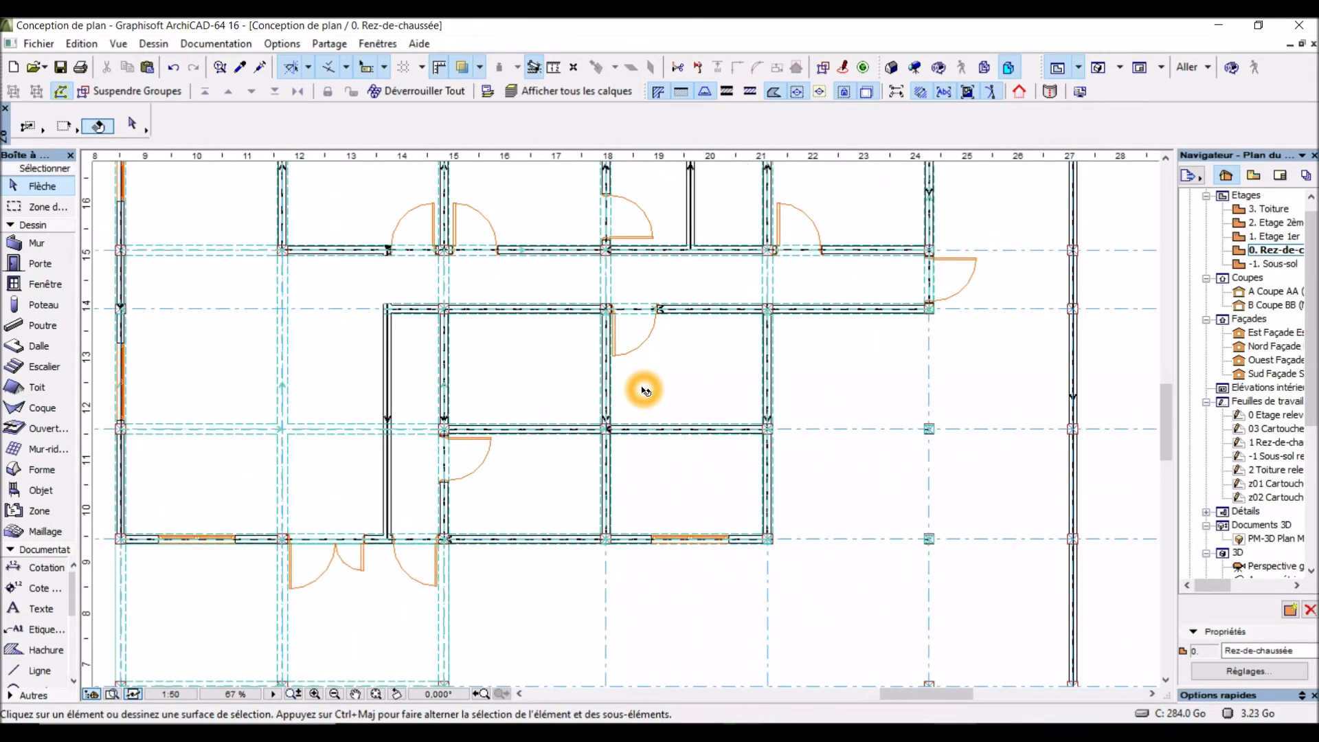
pyautogui.click(642, 387)
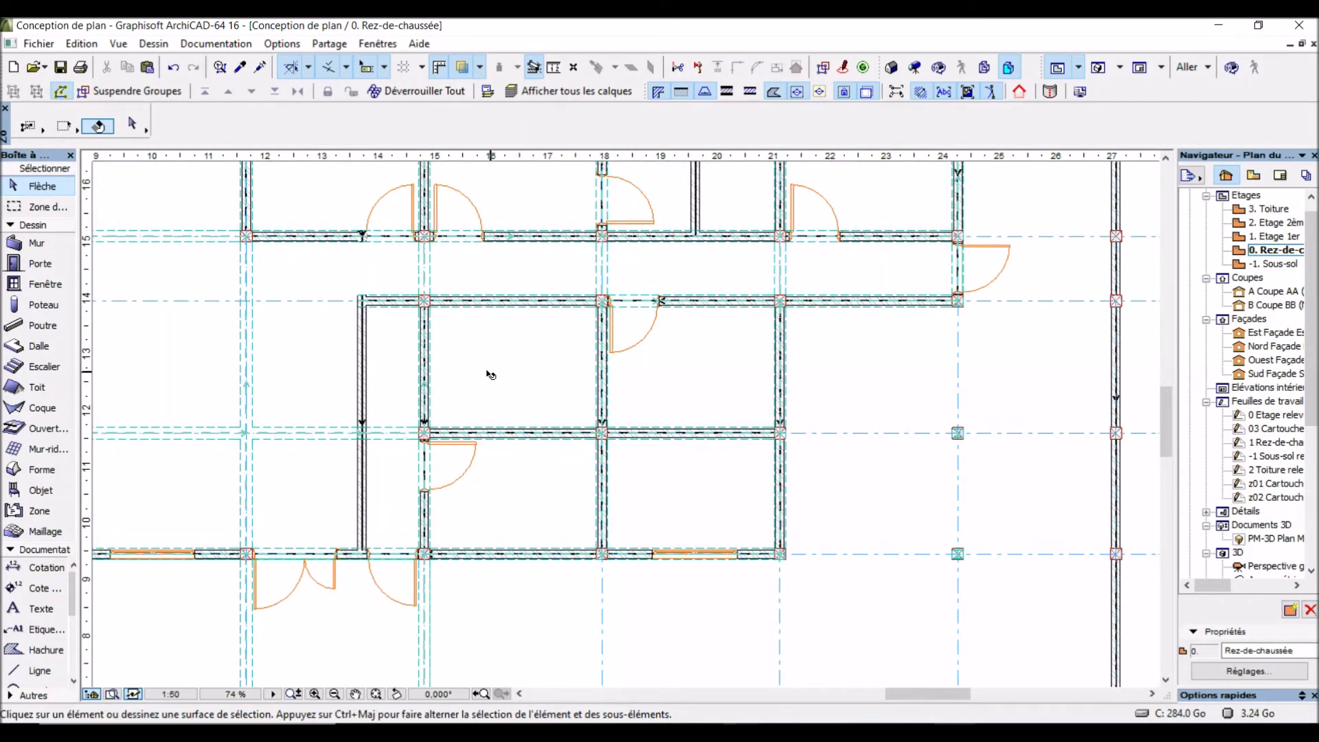
pyautogui.click(404, 558)
pyautogui.click(392, 490)
pyautogui.click(408, 528)
pyautogui.click(407, 517)
pyautogui.click(248, 326)
pyautogui.click(235, 266)
pyautogui.click(405, 346)
pyautogui.click(437, 358)
pyautogui.click(509, 356)
pyautogui.click(544, 357)
pyautogui.click(561, 356)
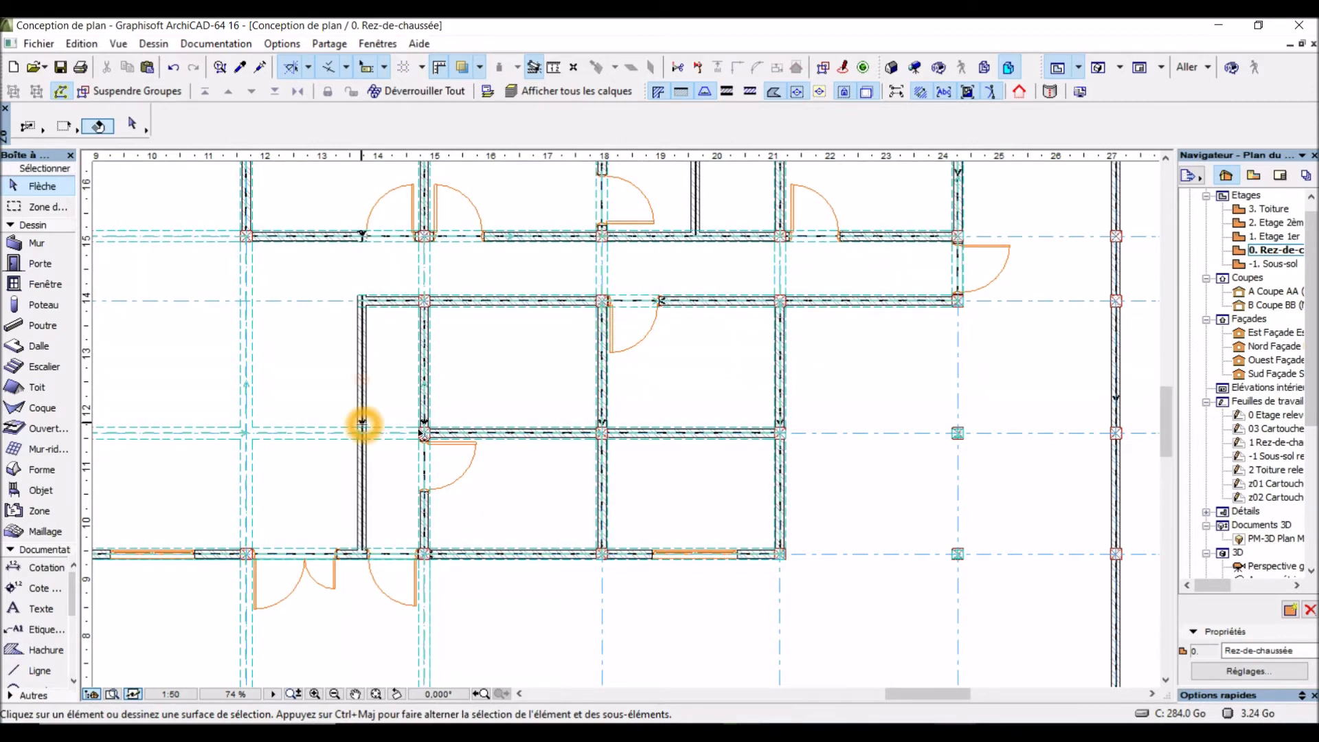
pyautogui.click(436, 458)
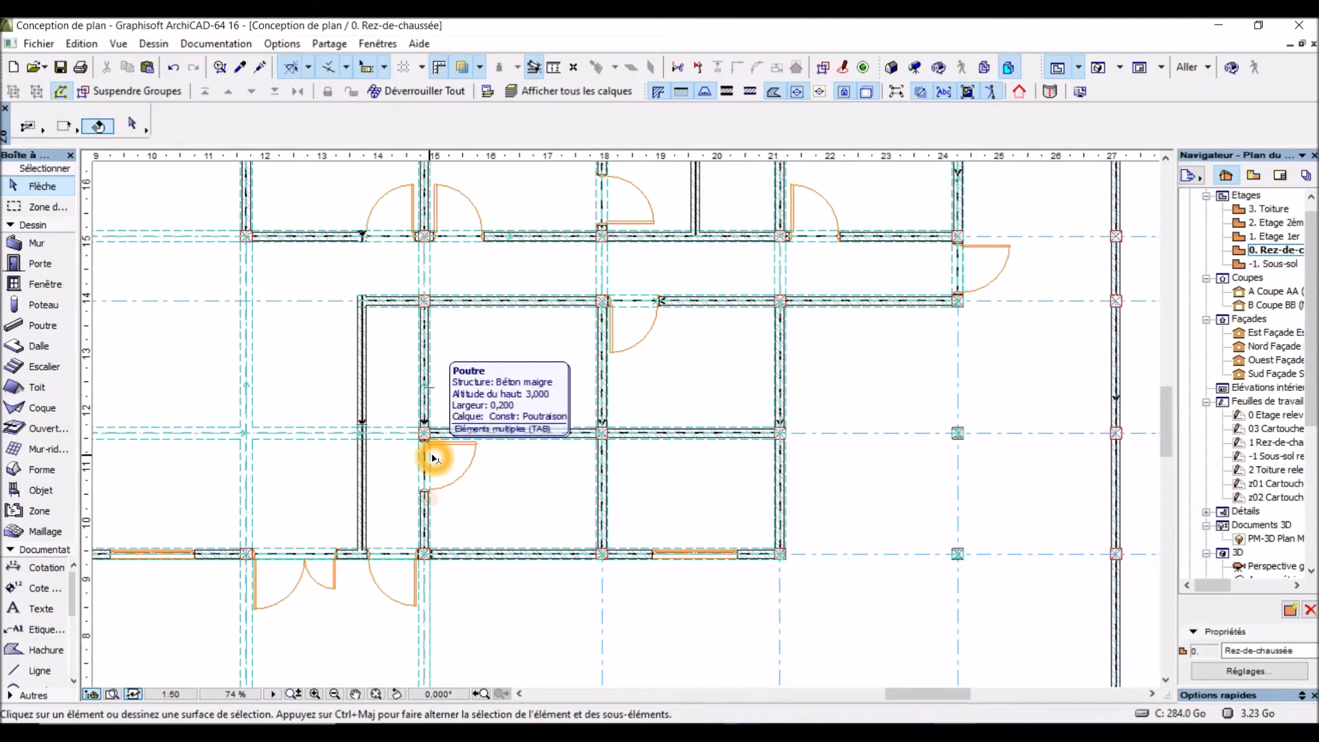
# Step: Dimension the clear width of the central room below axis D and the thickness of both its side walls, placing the chain above its upper wall
pyautogui.click(44, 568)
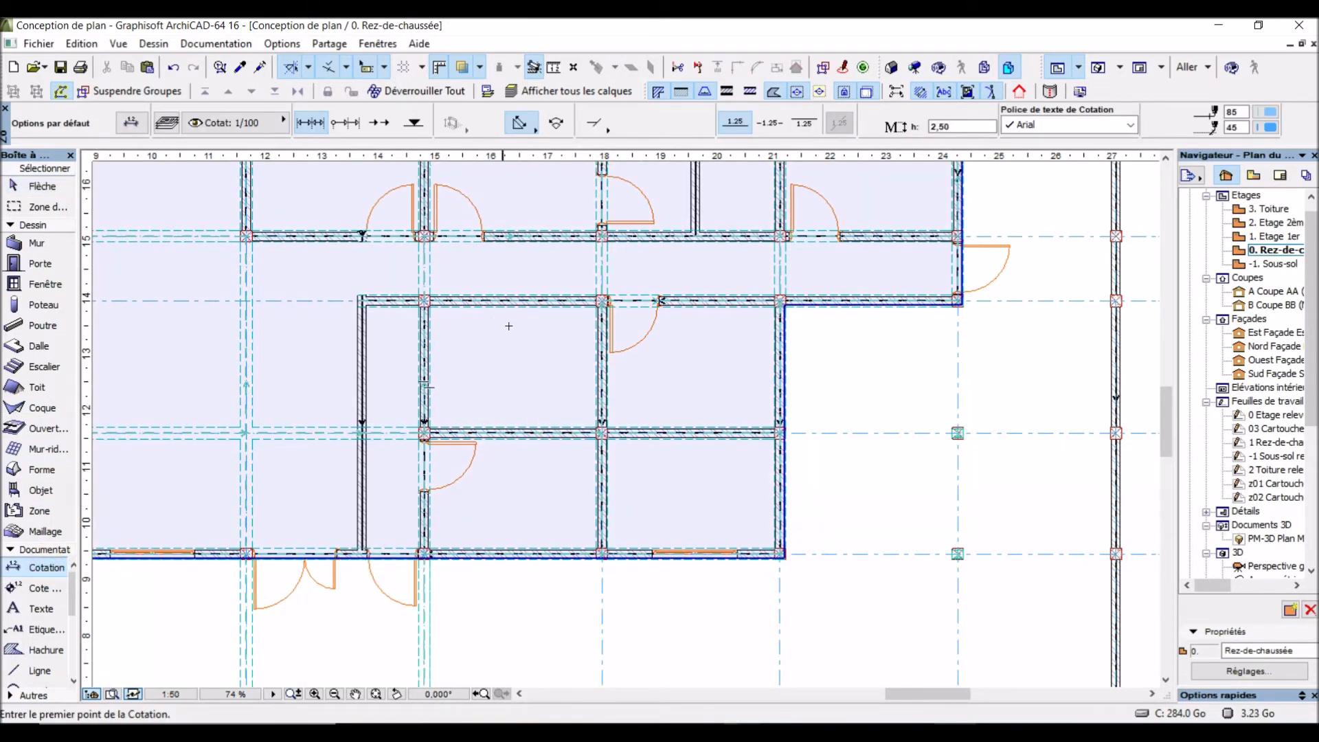
pyautogui.scroll(2, 618, 311)
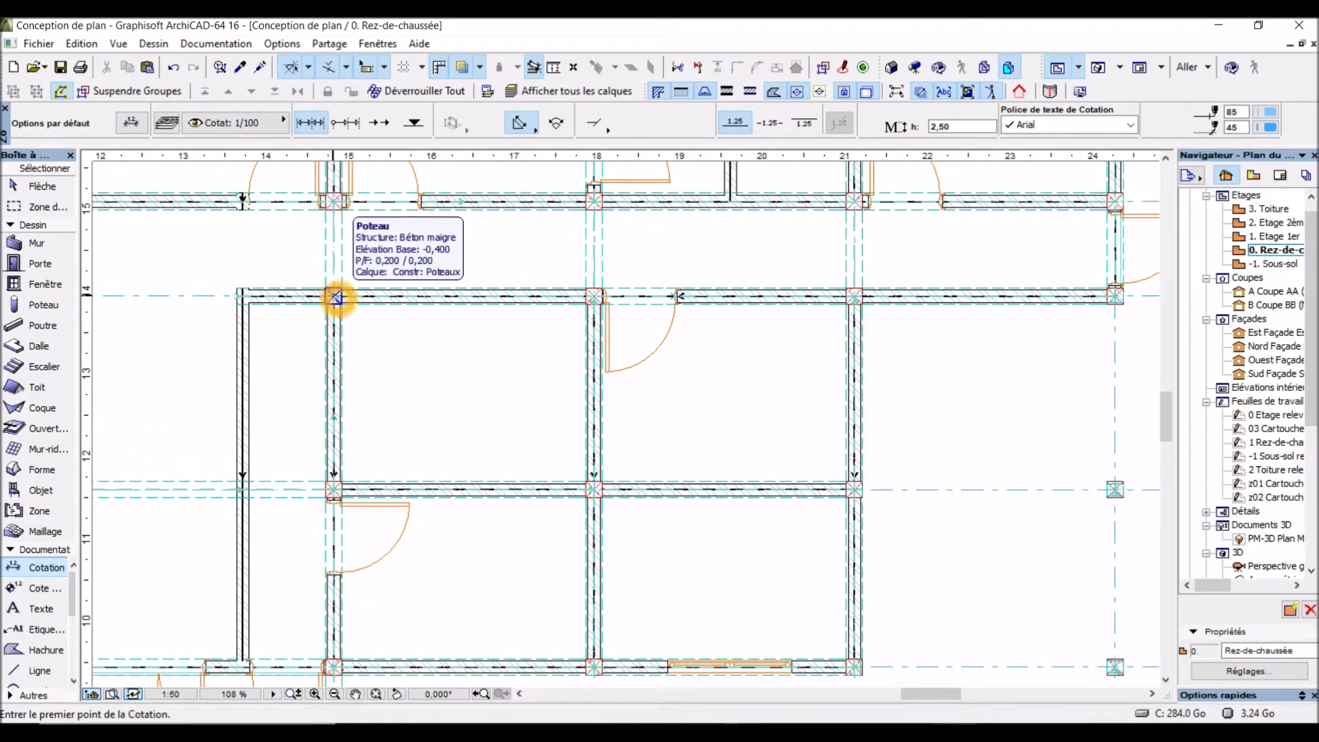
pyautogui.scroll(2, 341, 297)
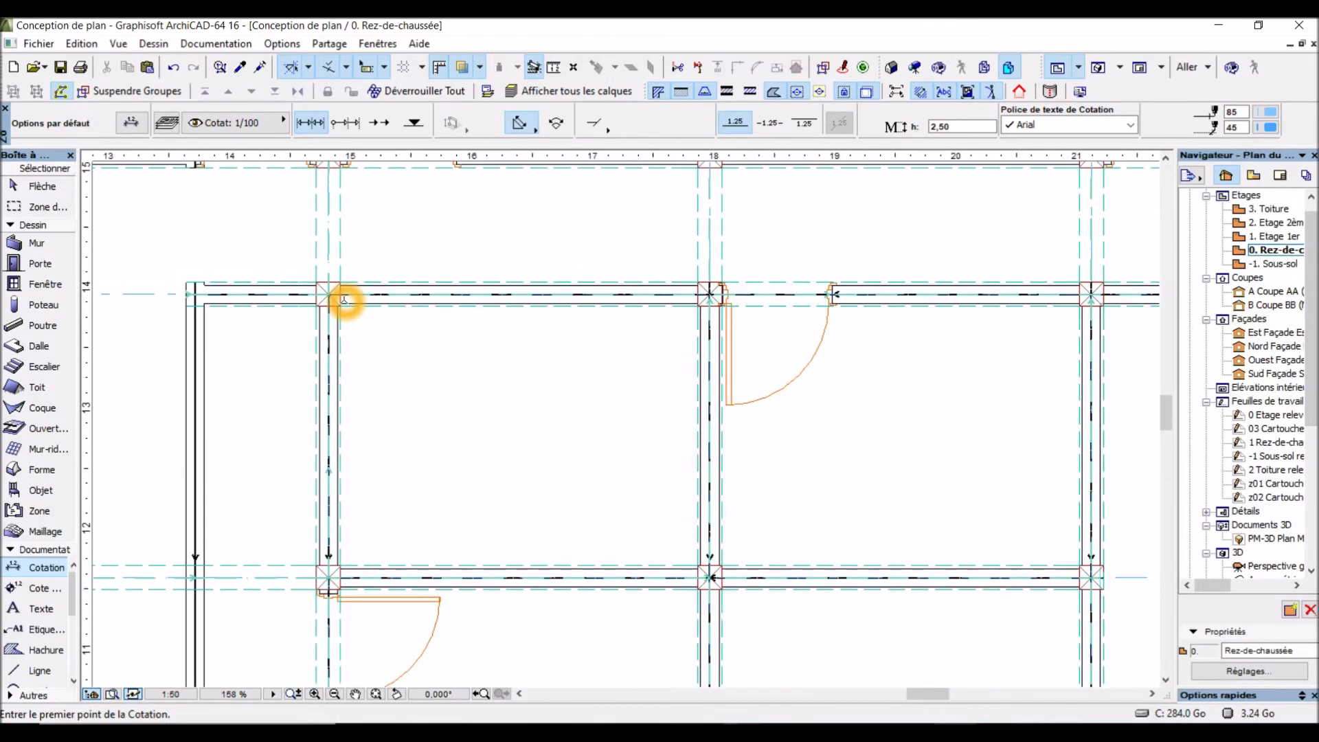
pyautogui.click(333, 314)
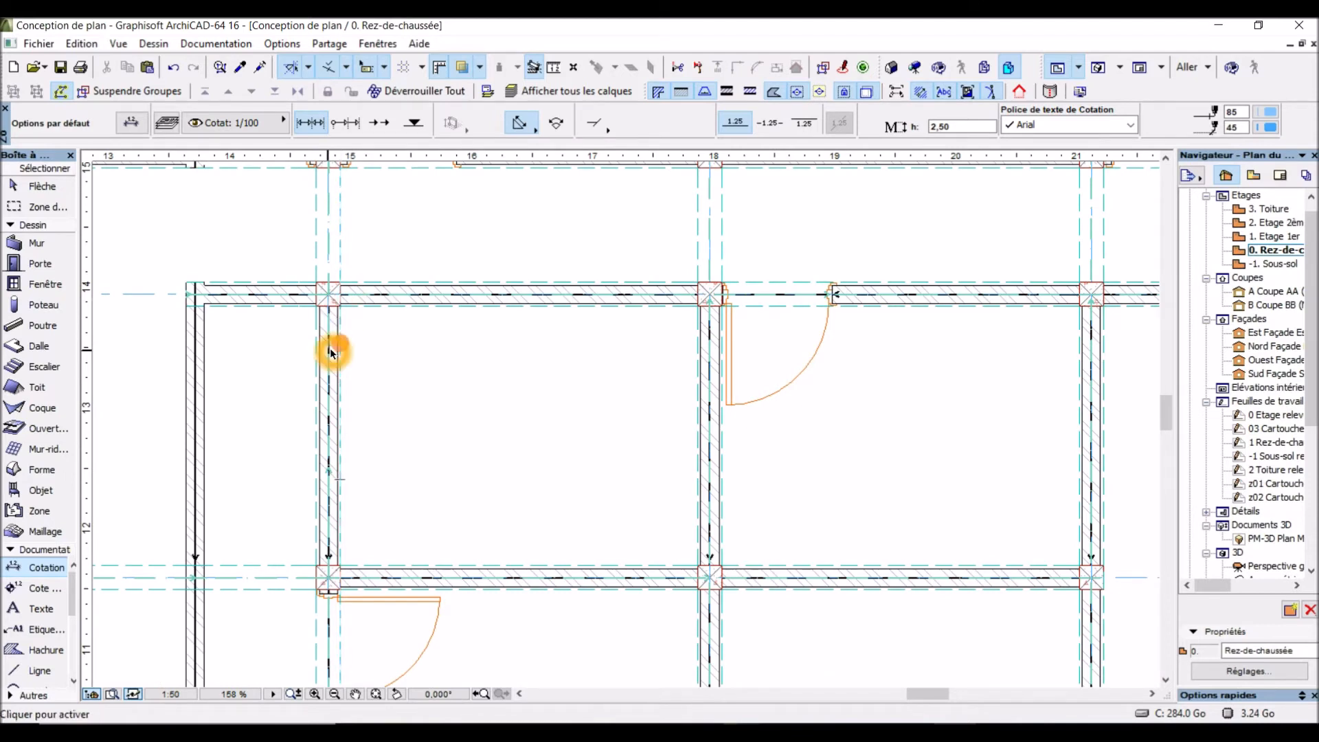
pyautogui.click(335, 387)
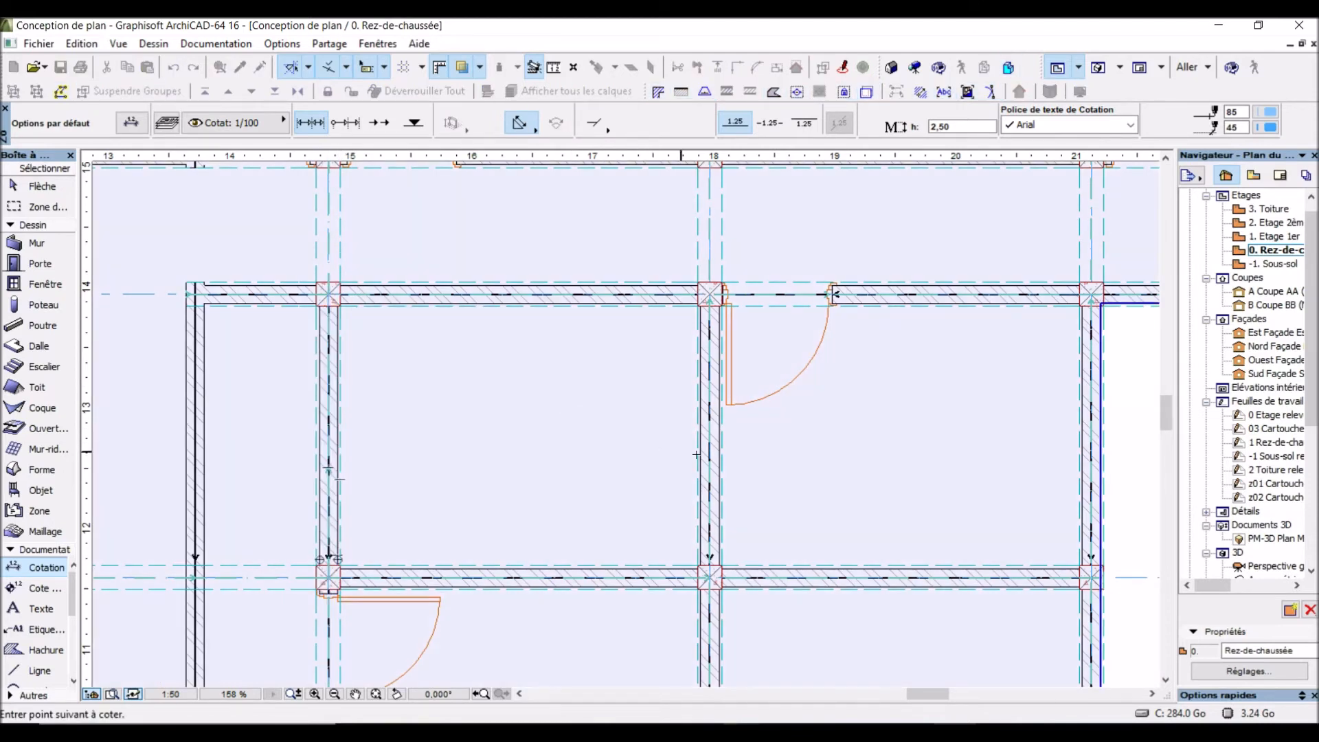
pyautogui.click(719, 459)
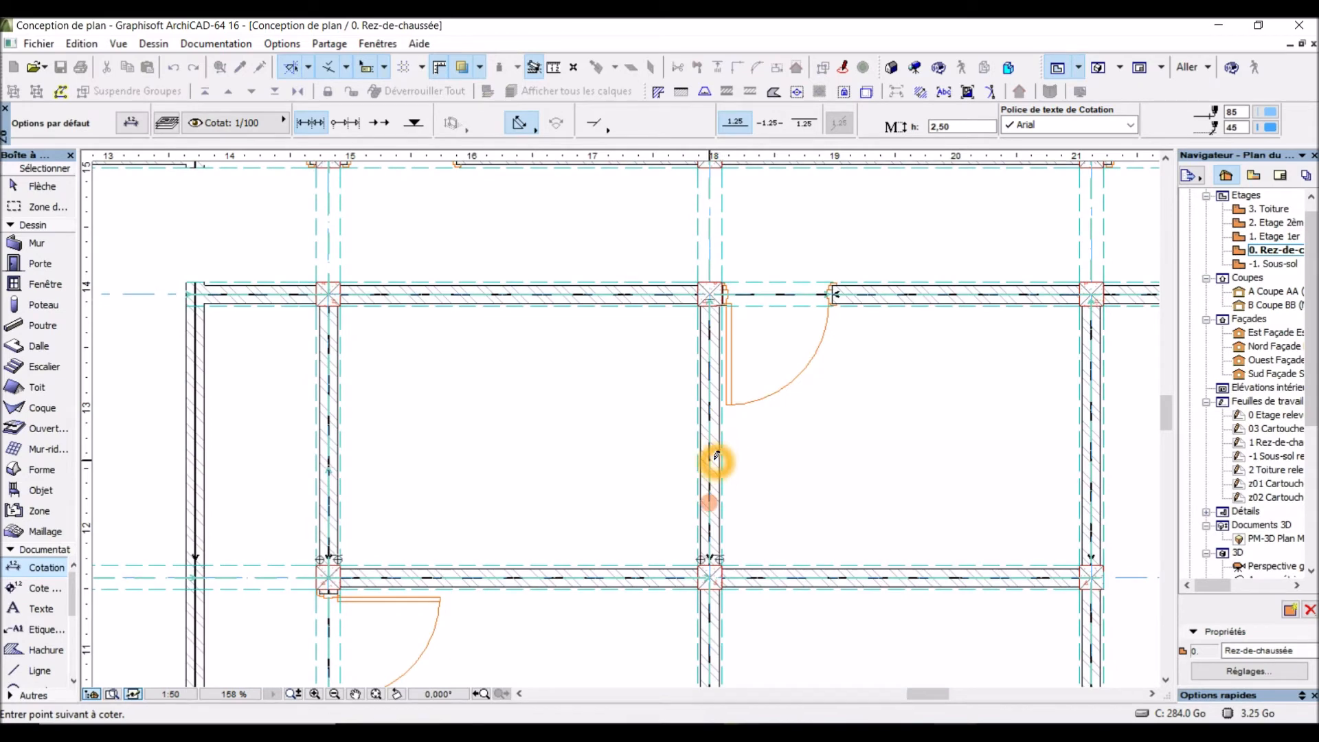
pyautogui.rightClick(768, 206)
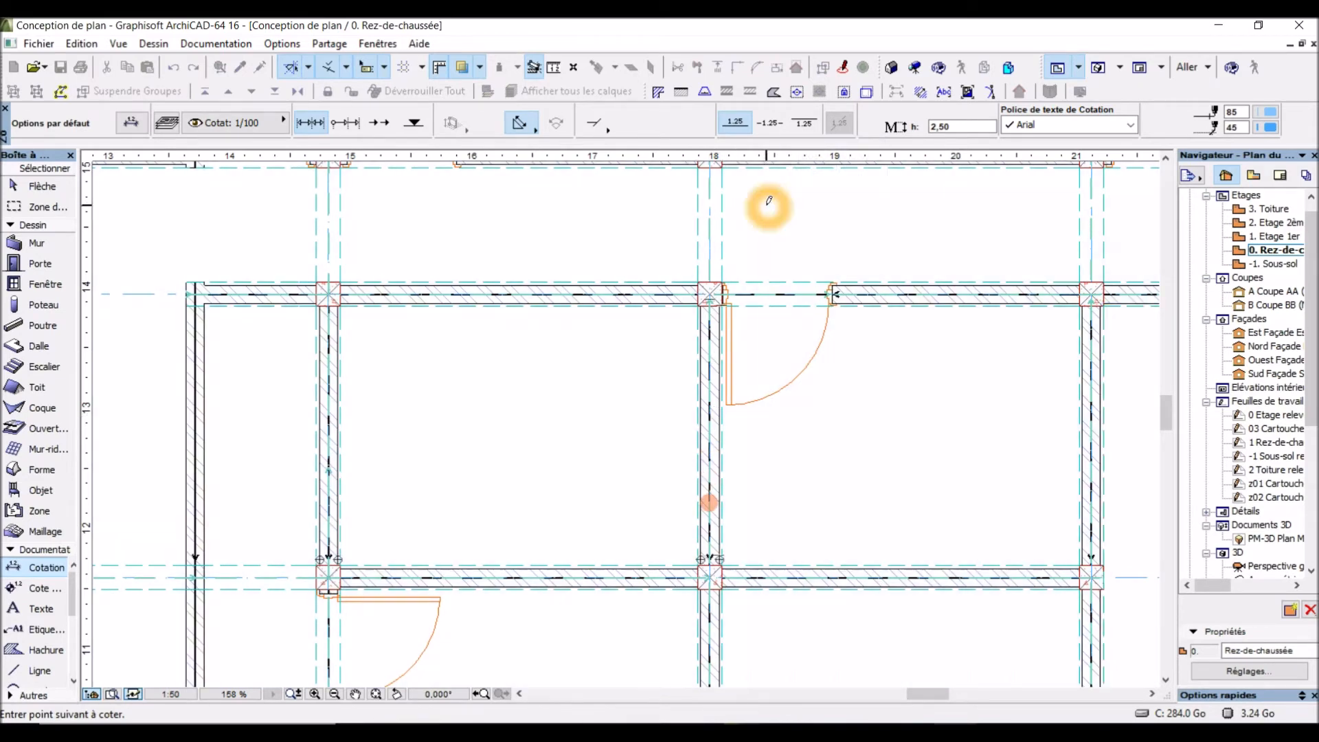
pyautogui.click(828, 336)
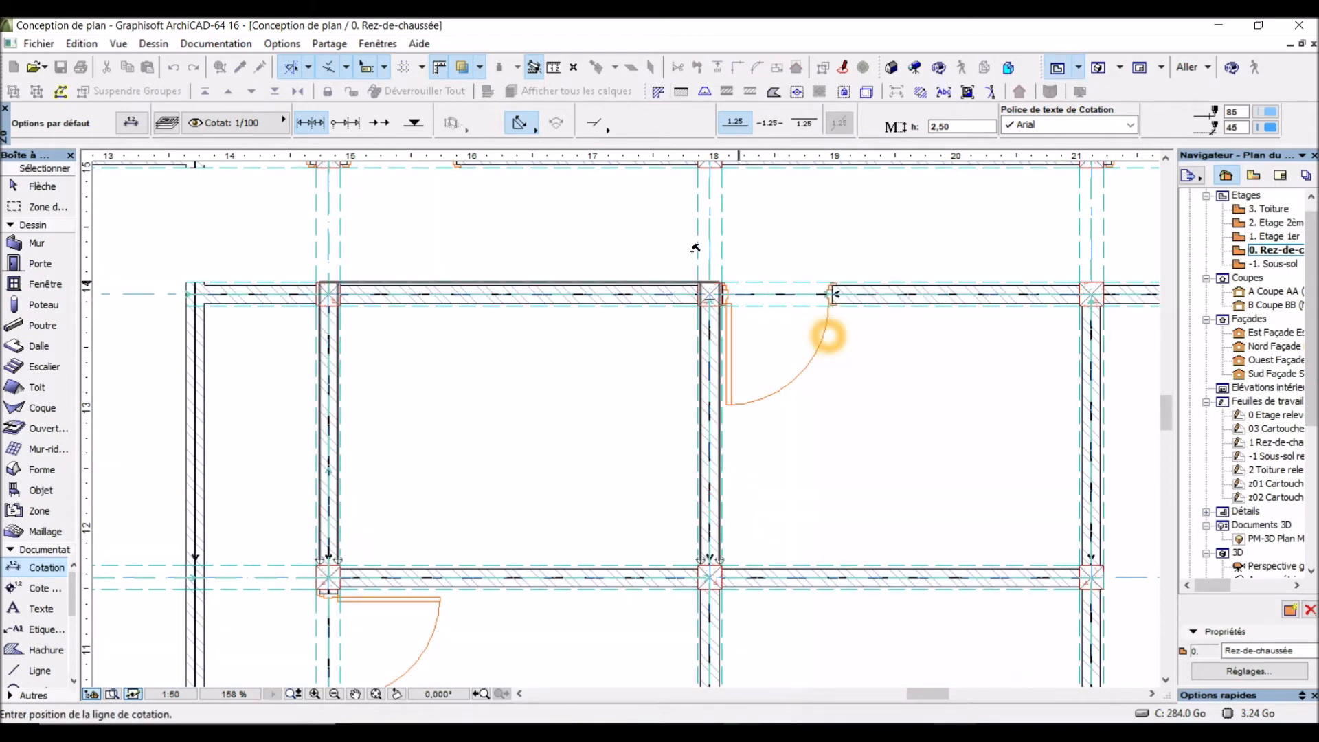
pyautogui.click(663, 232)
pyautogui.middleClick(368, 394)
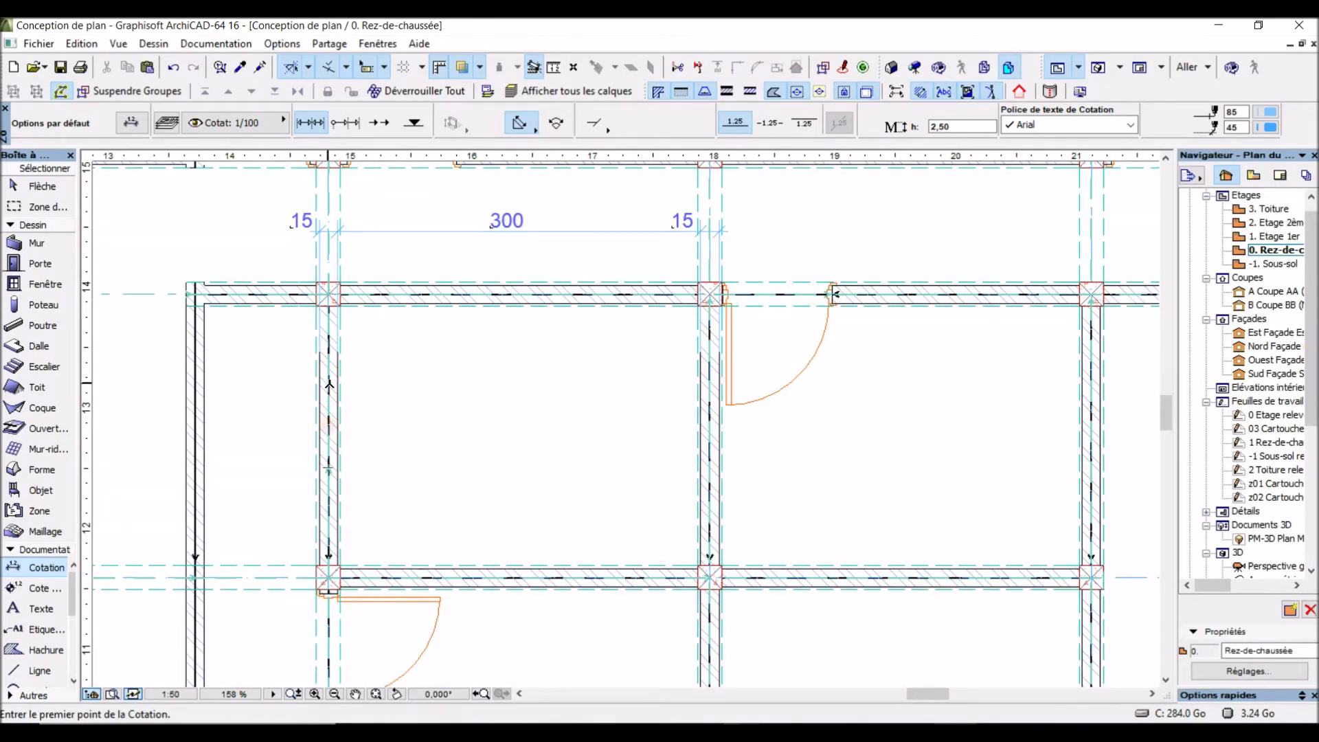
# Step: Dimension the clear depth of the central room and the thickness of its upper and lower walls, placing the vertical chain beside its left wall
pyautogui.click(392, 327)
pyautogui.click(442, 286)
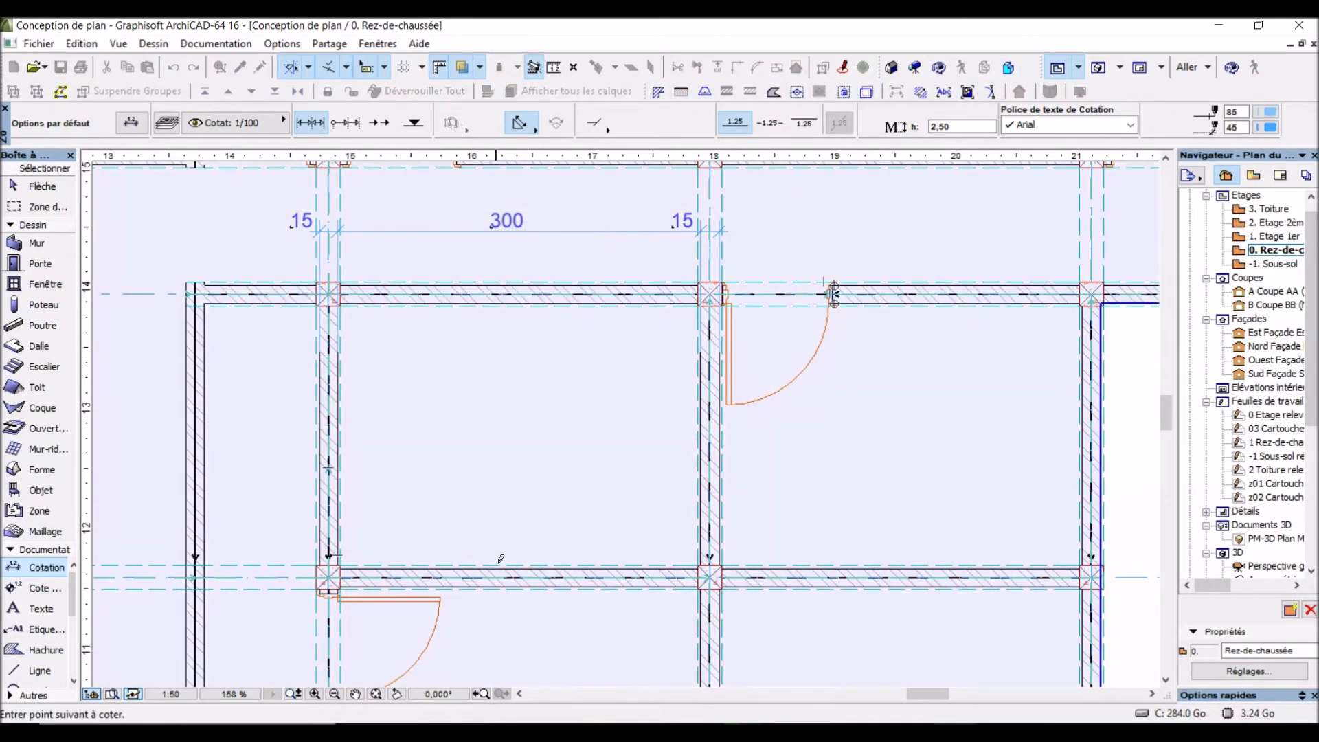
pyautogui.click(506, 581)
pyautogui.click(515, 518)
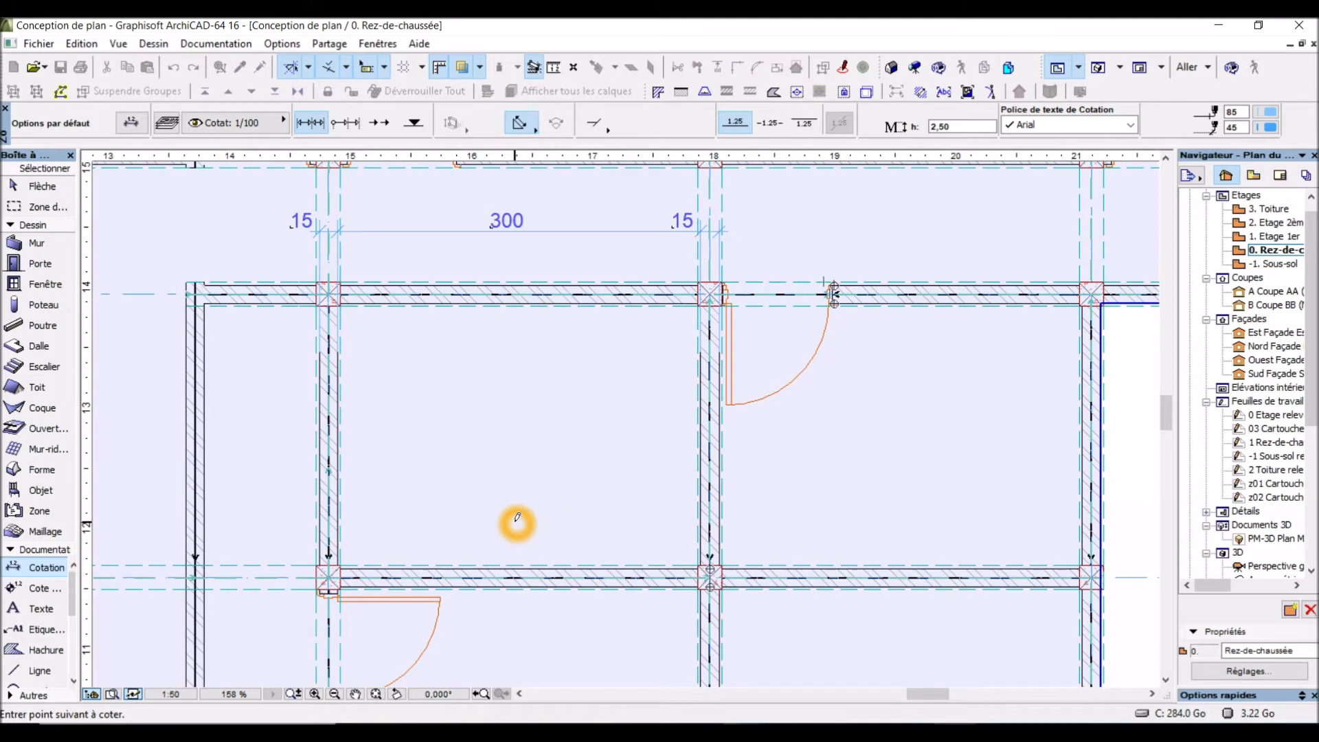
pyautogui.rightClick(517, 522)
pyautogui.click(598, 653)
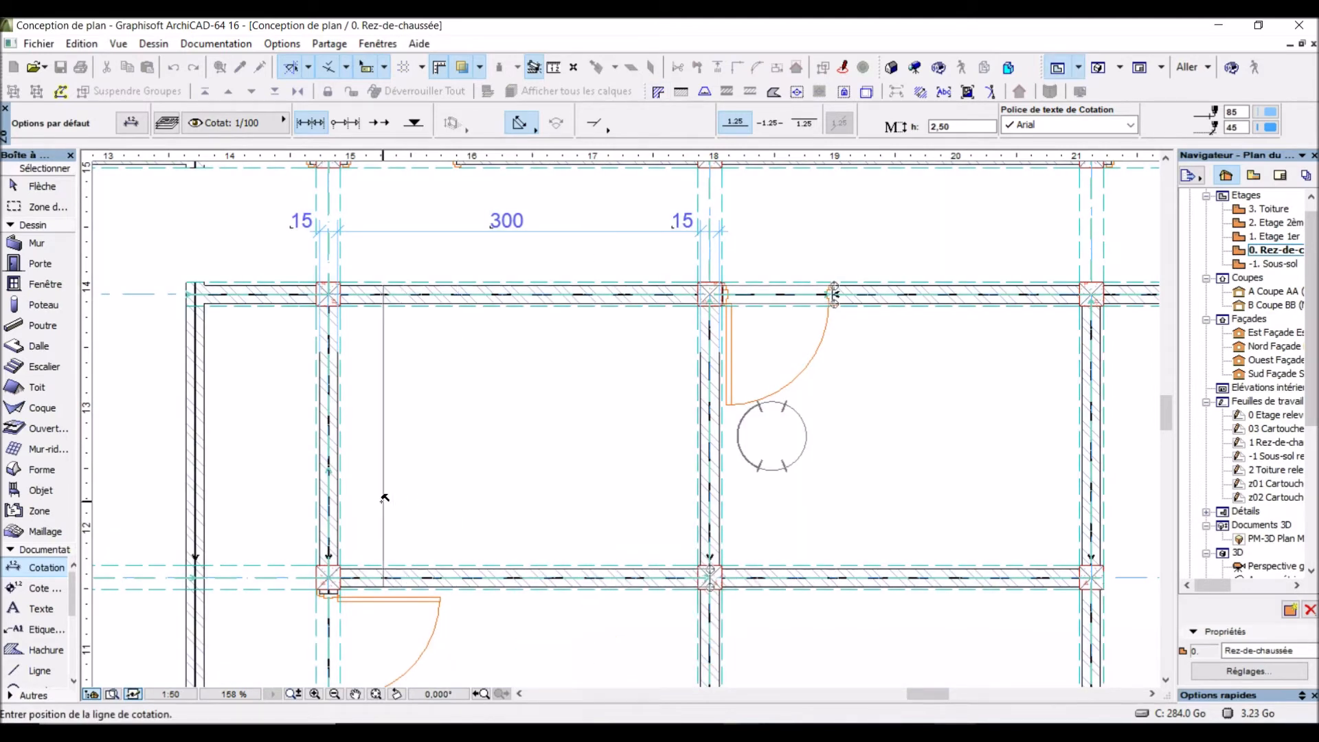
pyautogui.click(264, 498)
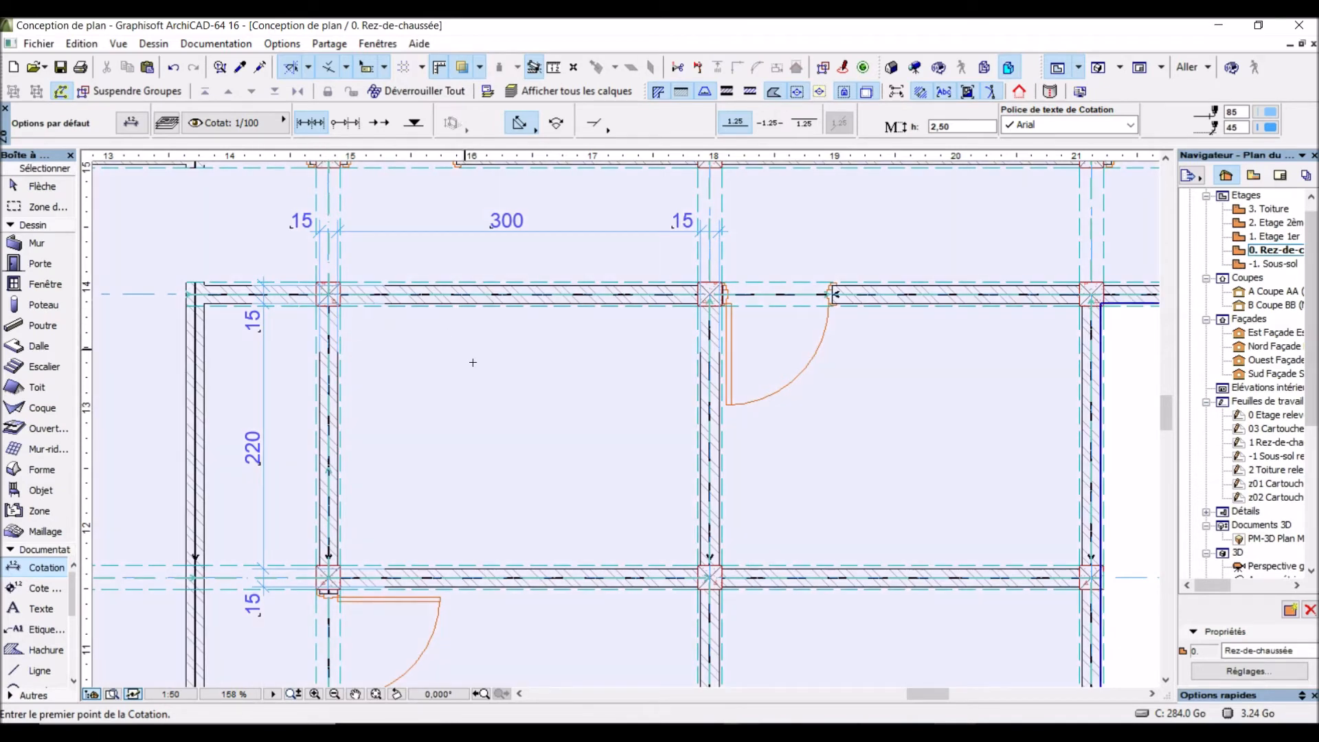
pyautogui.click(456, 529)
pyautogui.click(560, 358)
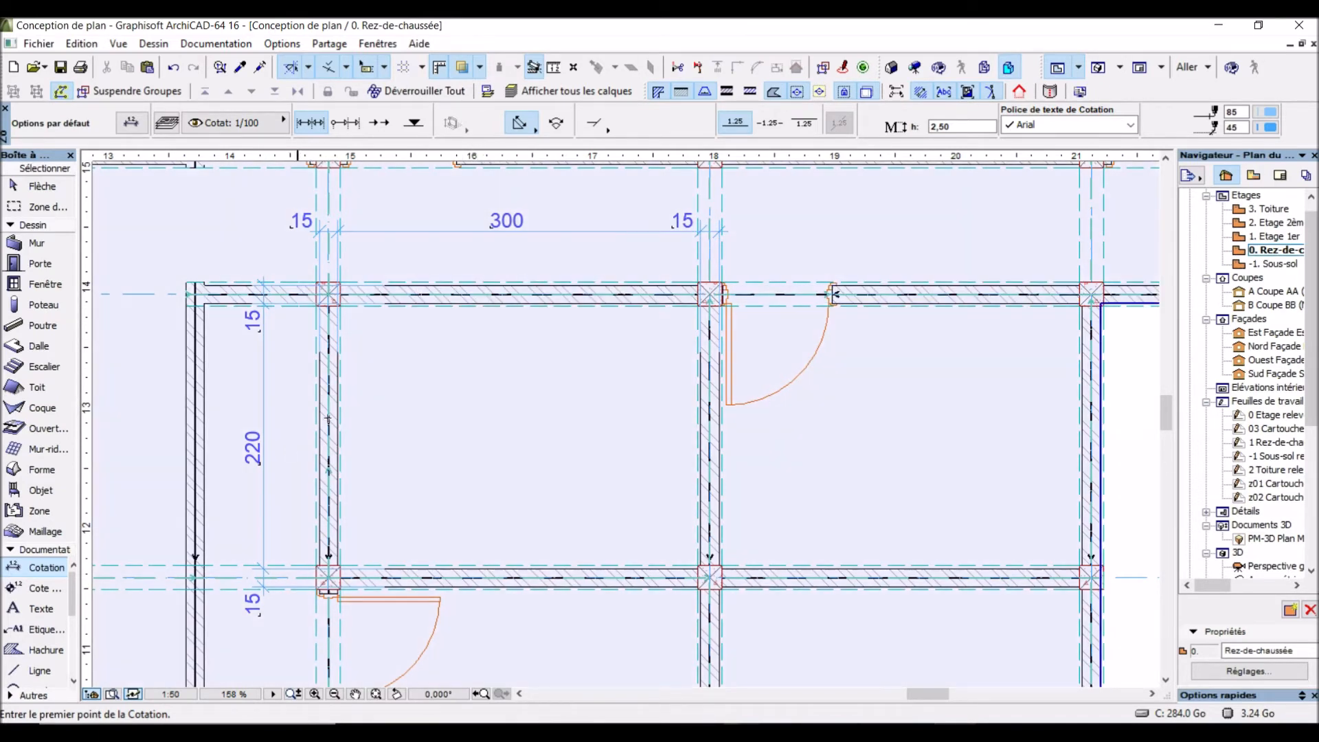
pyautogui.click(348, 392)
# Step: Switch to the Stair tool (Escalier) and open its default settings
pyautogui.scroll(-2, 347, 392)
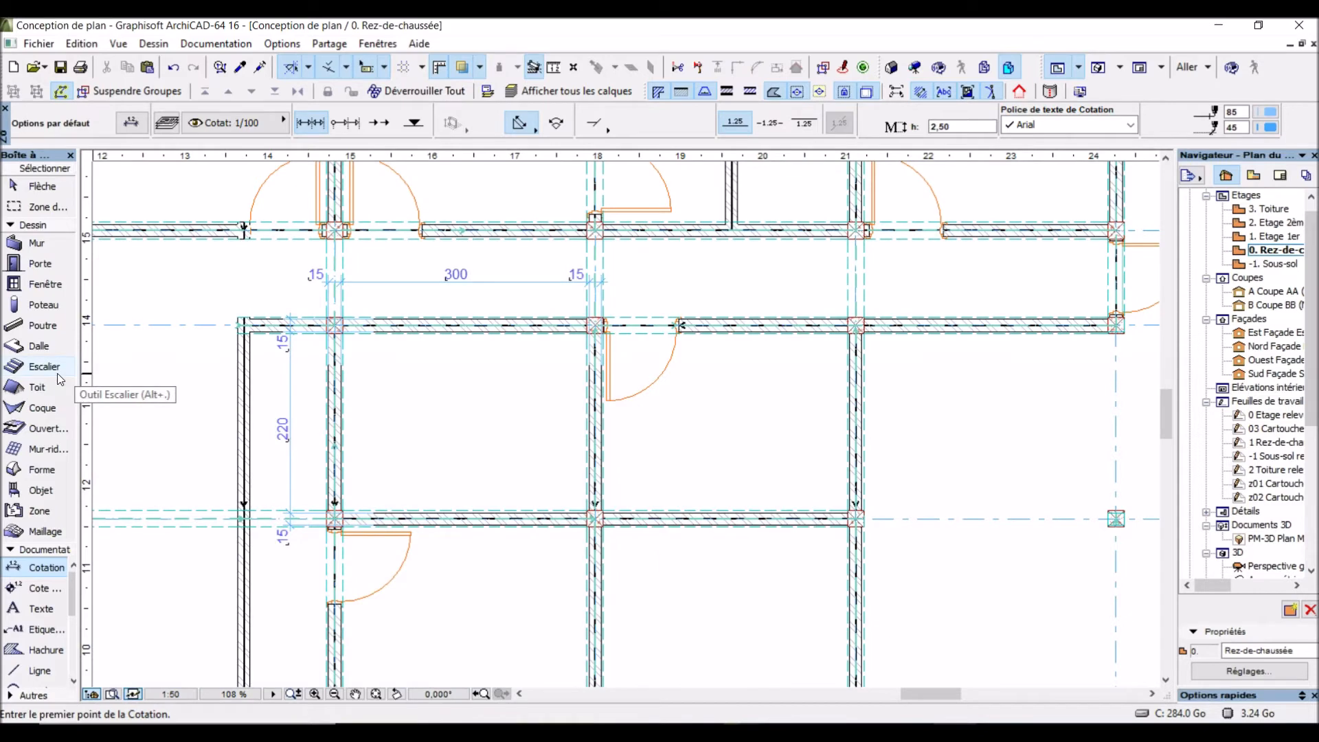
pyautogui.click(49, 371)
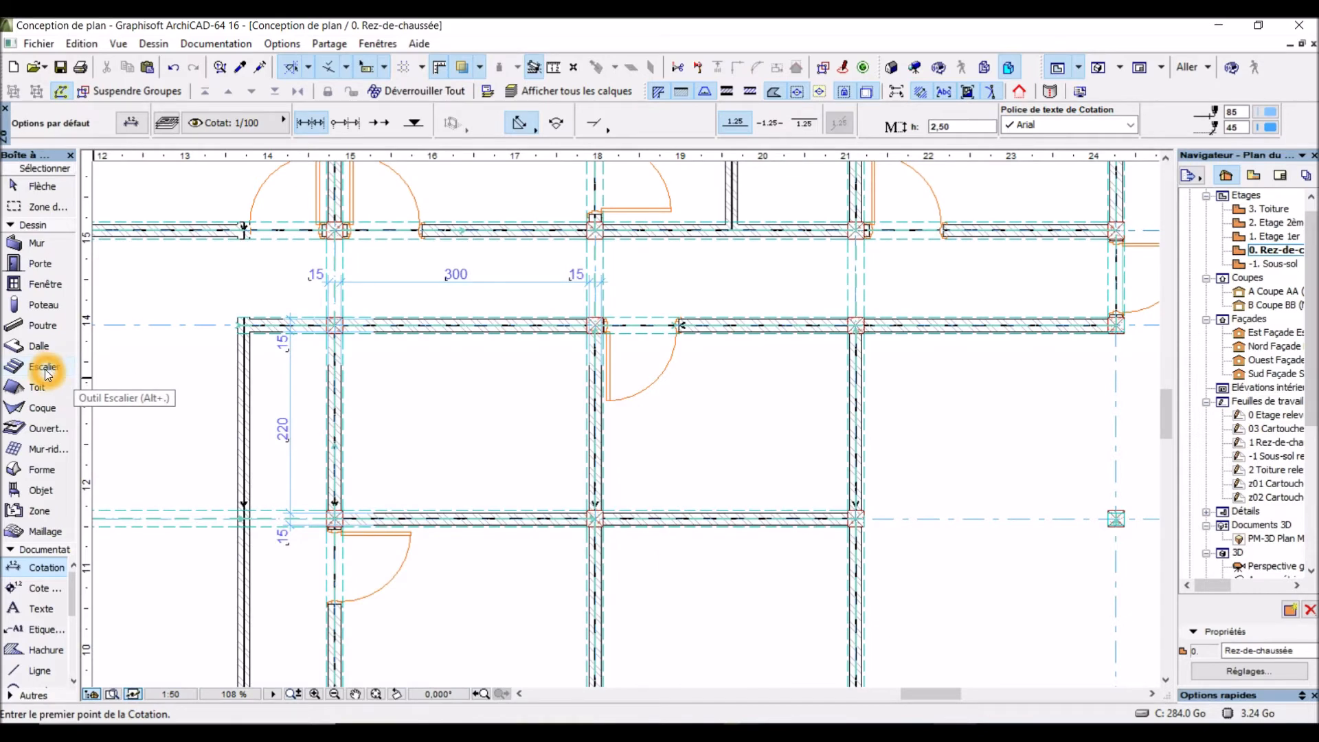
pyautogui.click(46, 375)
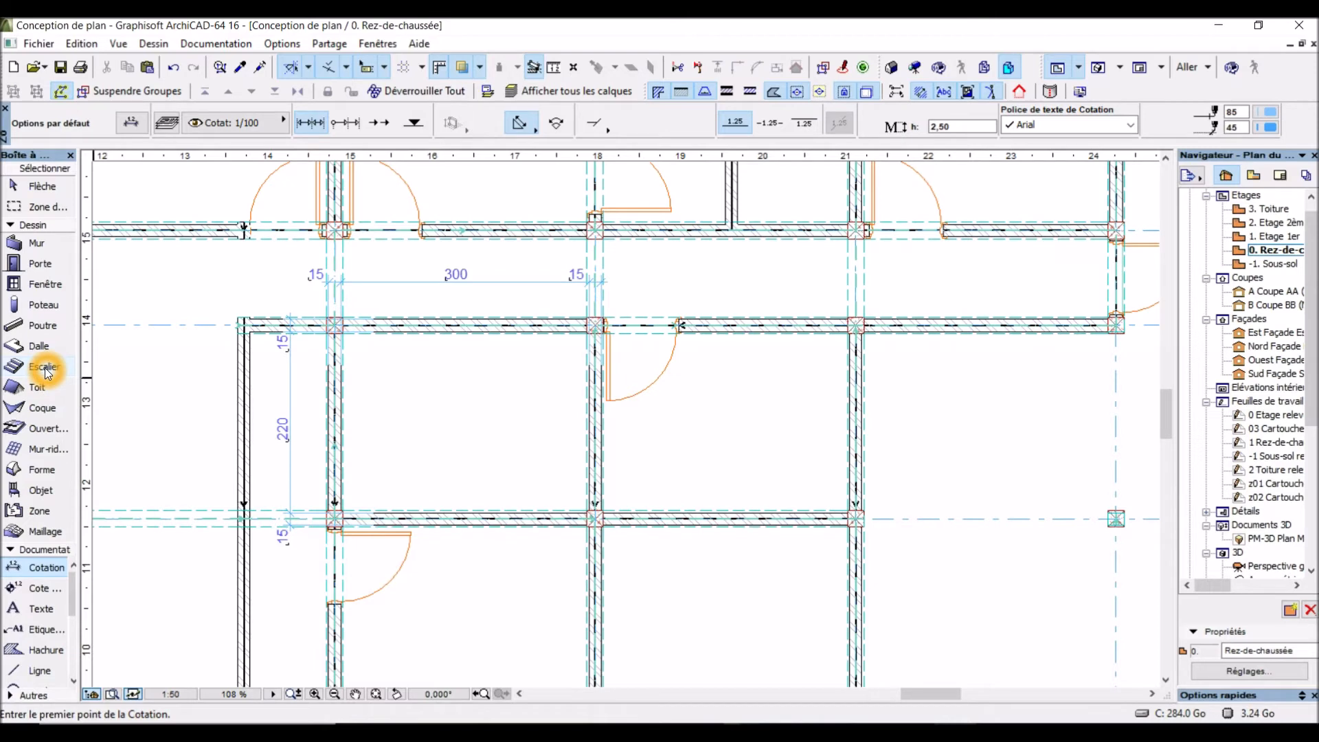
pyautogui.click(44, 369)
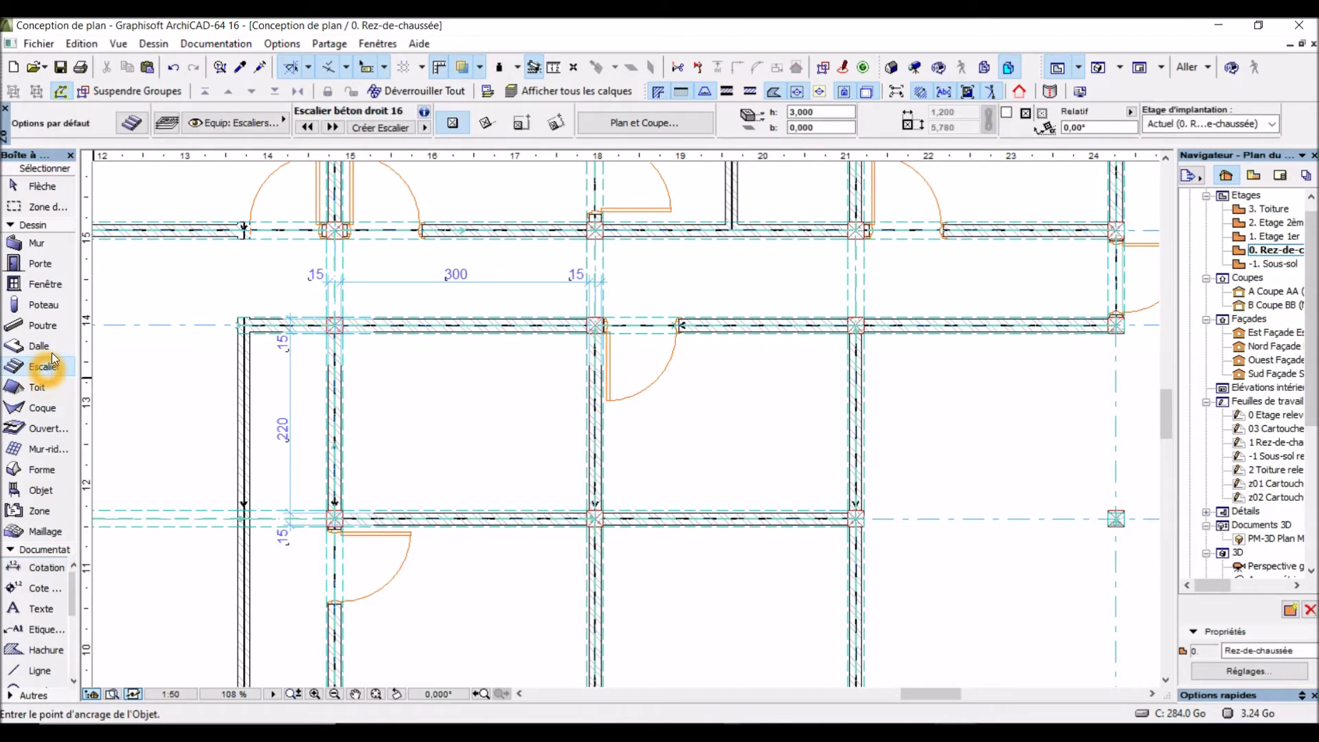
pyautogui.click(137, 139)
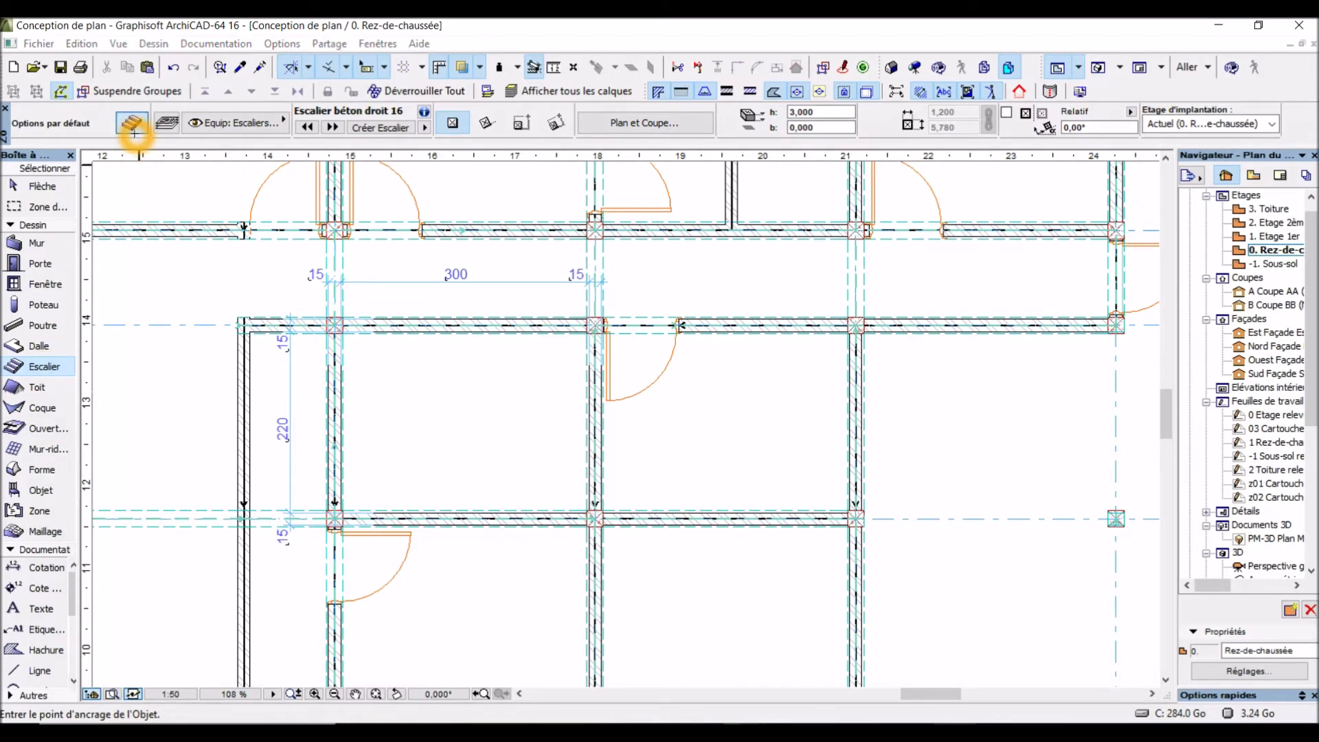
pyautogui.click(478, 311)
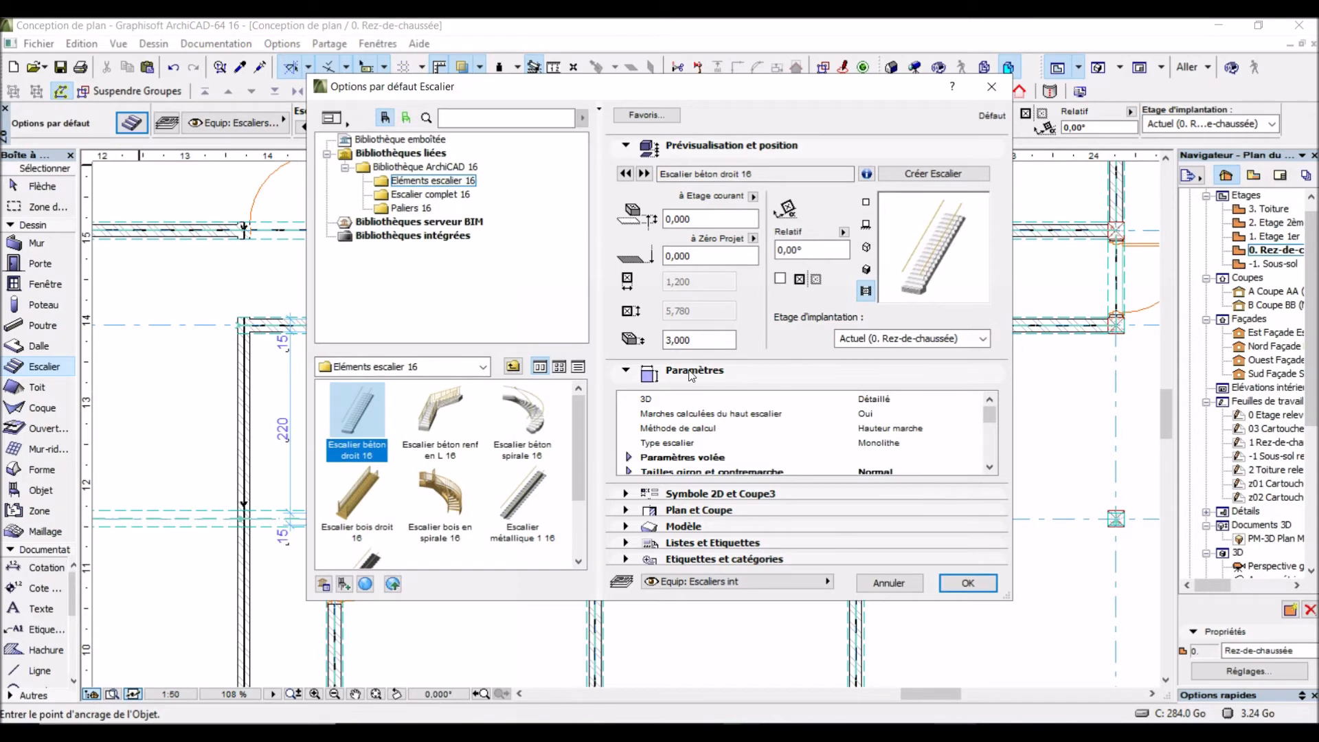
# Step: Preview the concrete L-shaped and spiral, metal, and timber straight and spiral stair models in the Eléments escalier 16 library folder
pyautogui.click(575, 453)
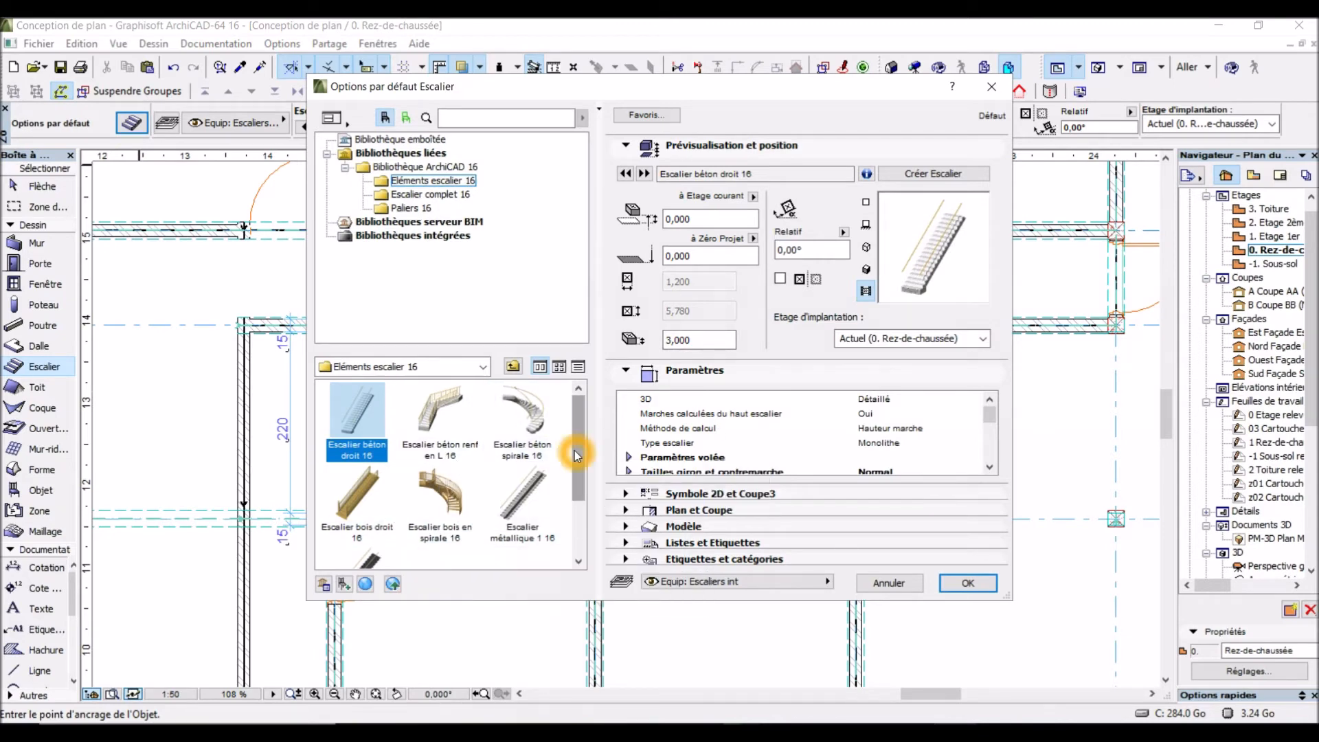
pyautogui.moveTo(575, 451); pyautogui.dragTo(579, 408)
pyautogui.click(414, 443)
pyautogui.click(517, 415)
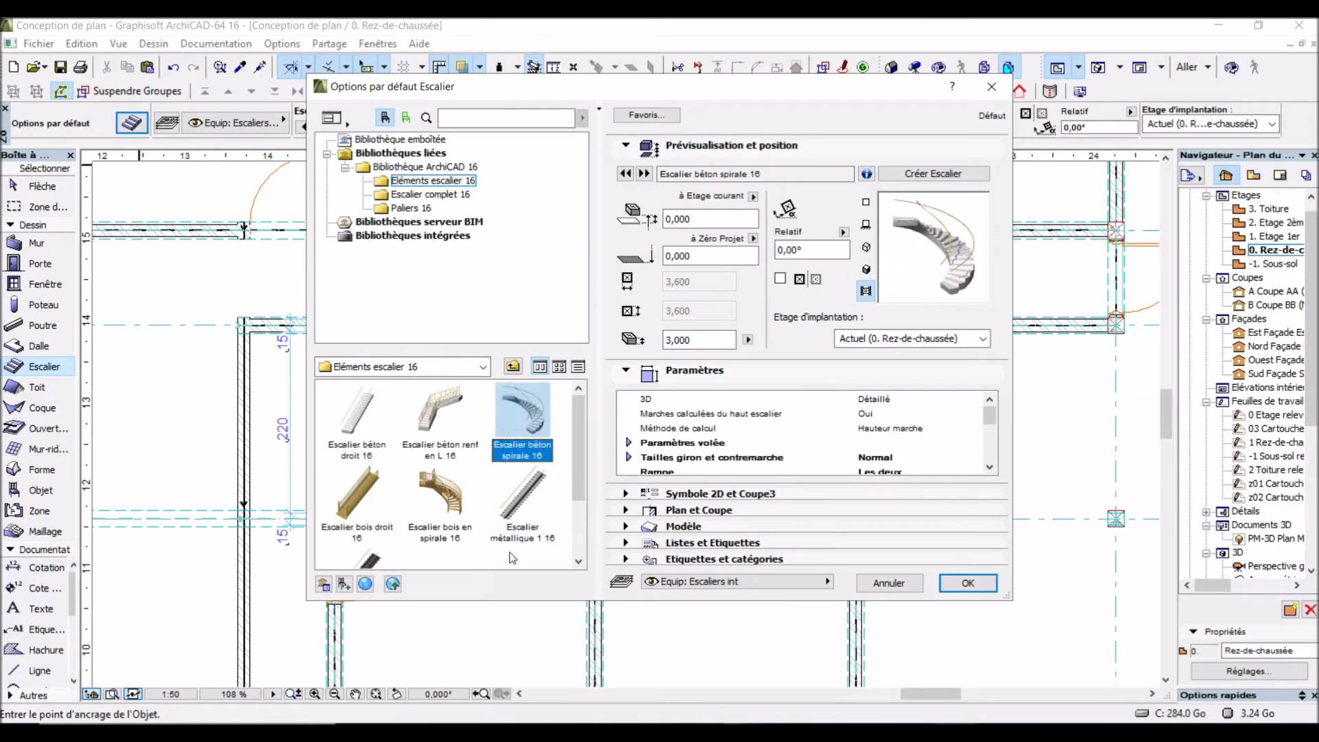
pyautogui.click(520, 520)
pyautogui.click(444, 511)
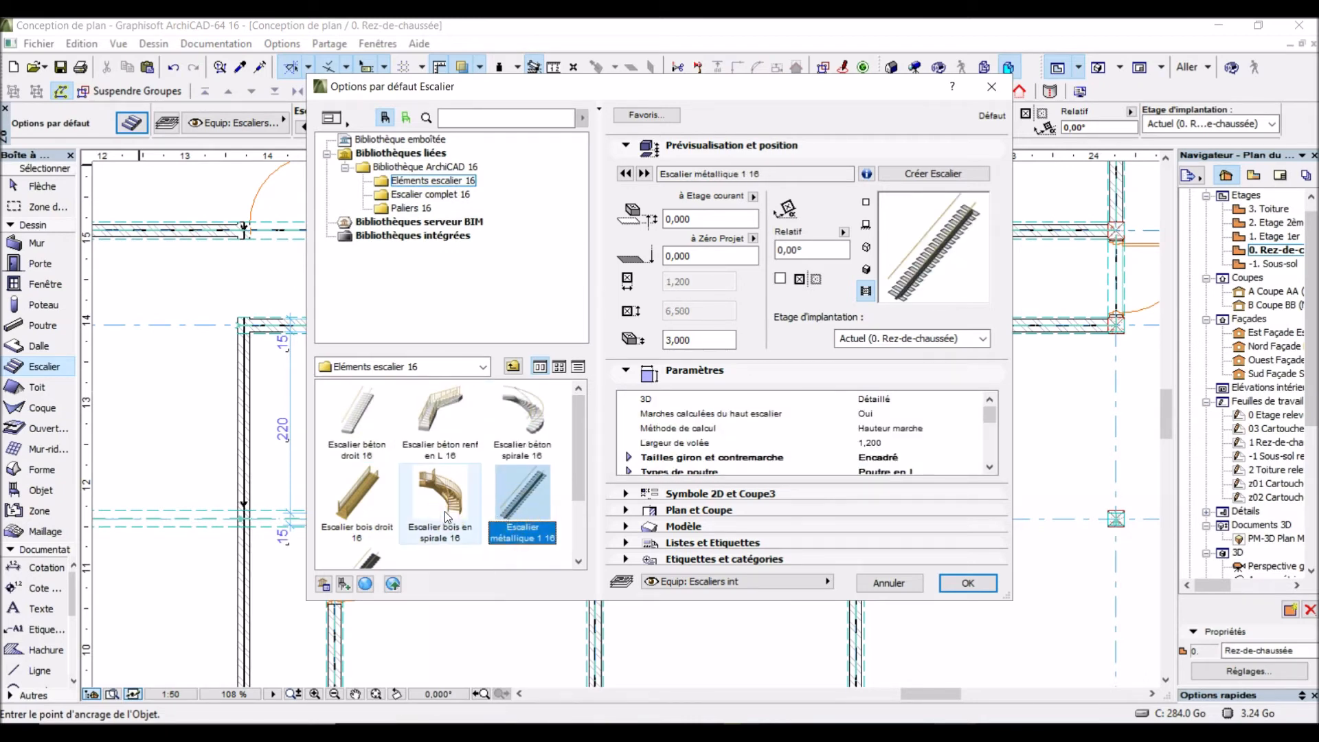
pyautogui.click(347, 501)
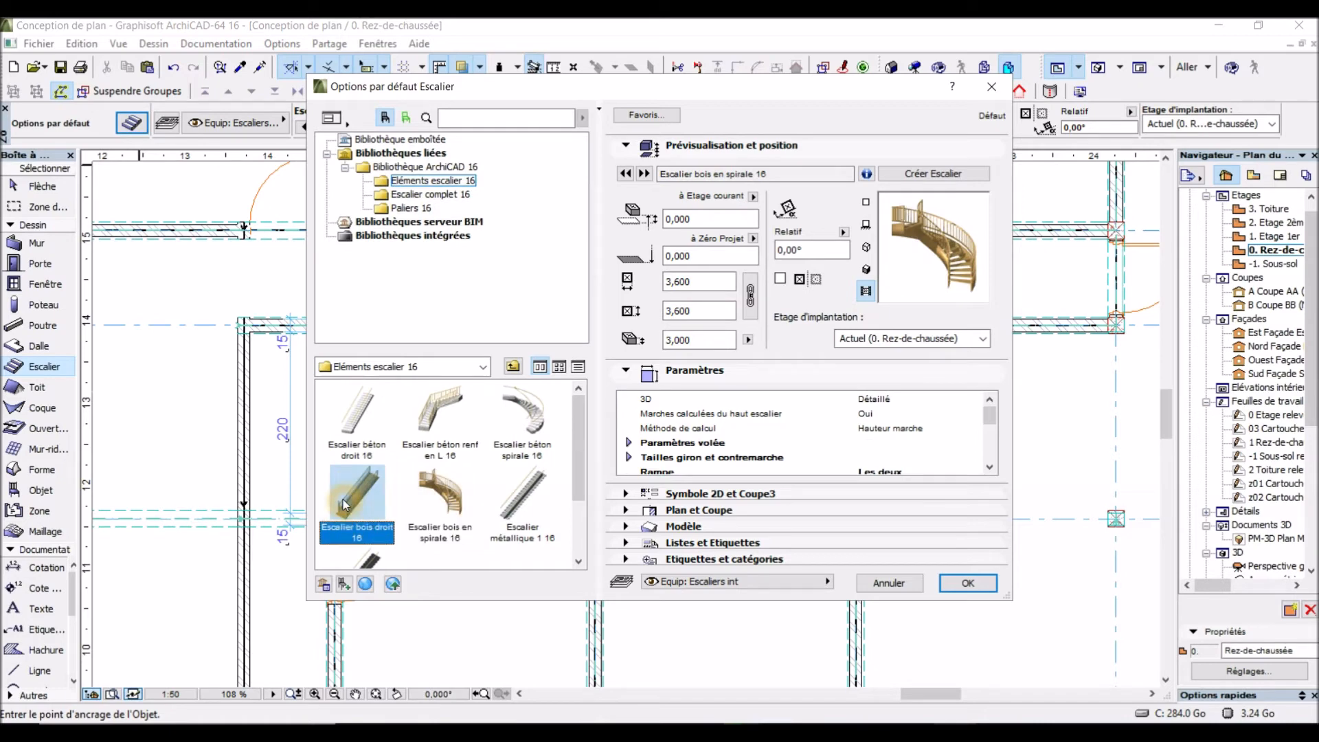
pyautogui.click(443, 496)
pyautogui.click(746, 294)
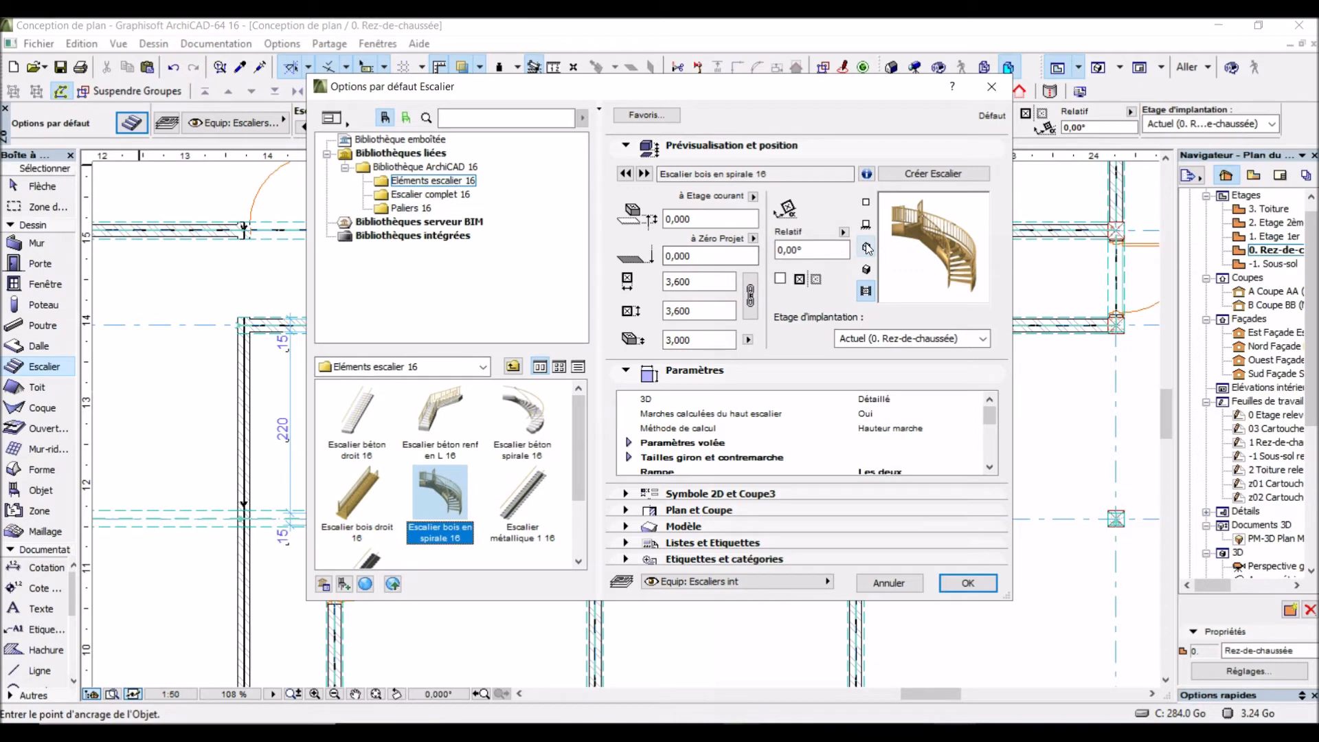
pyautogui.click(542, 445)
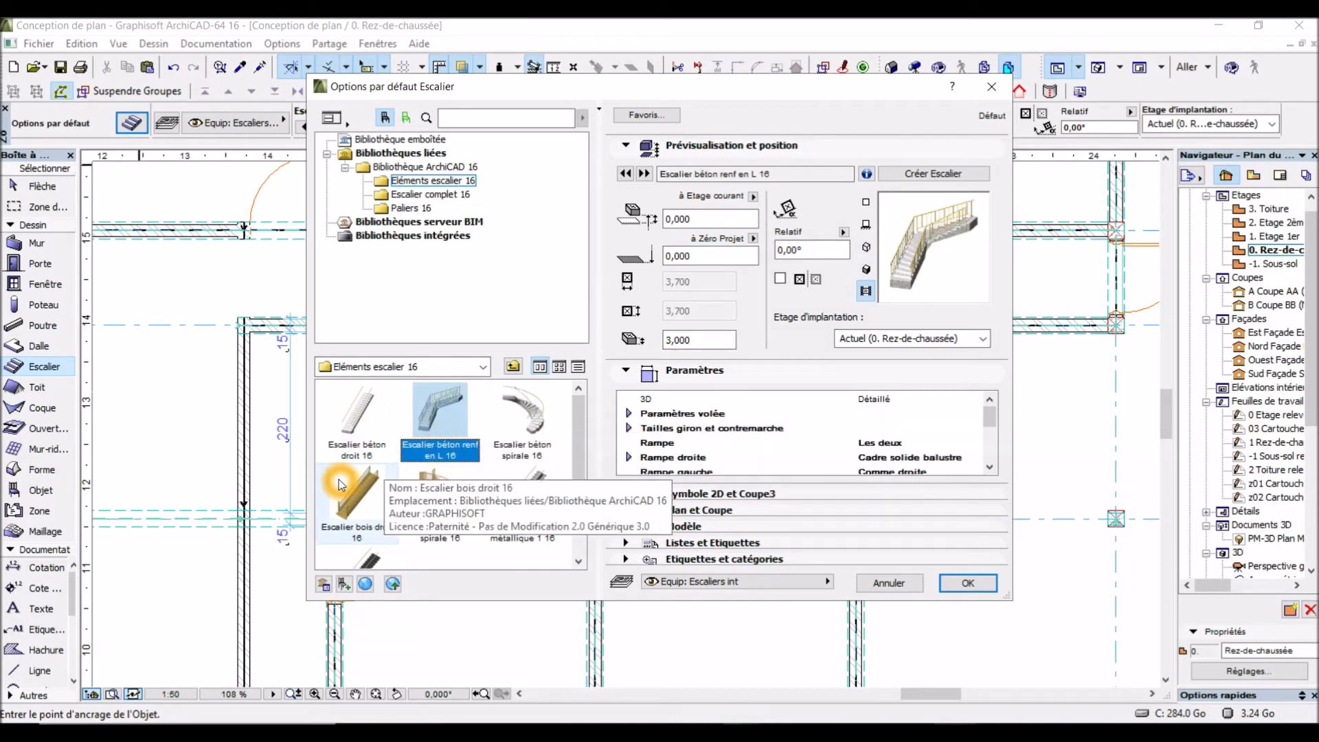
pyautogui.click(366, 490)
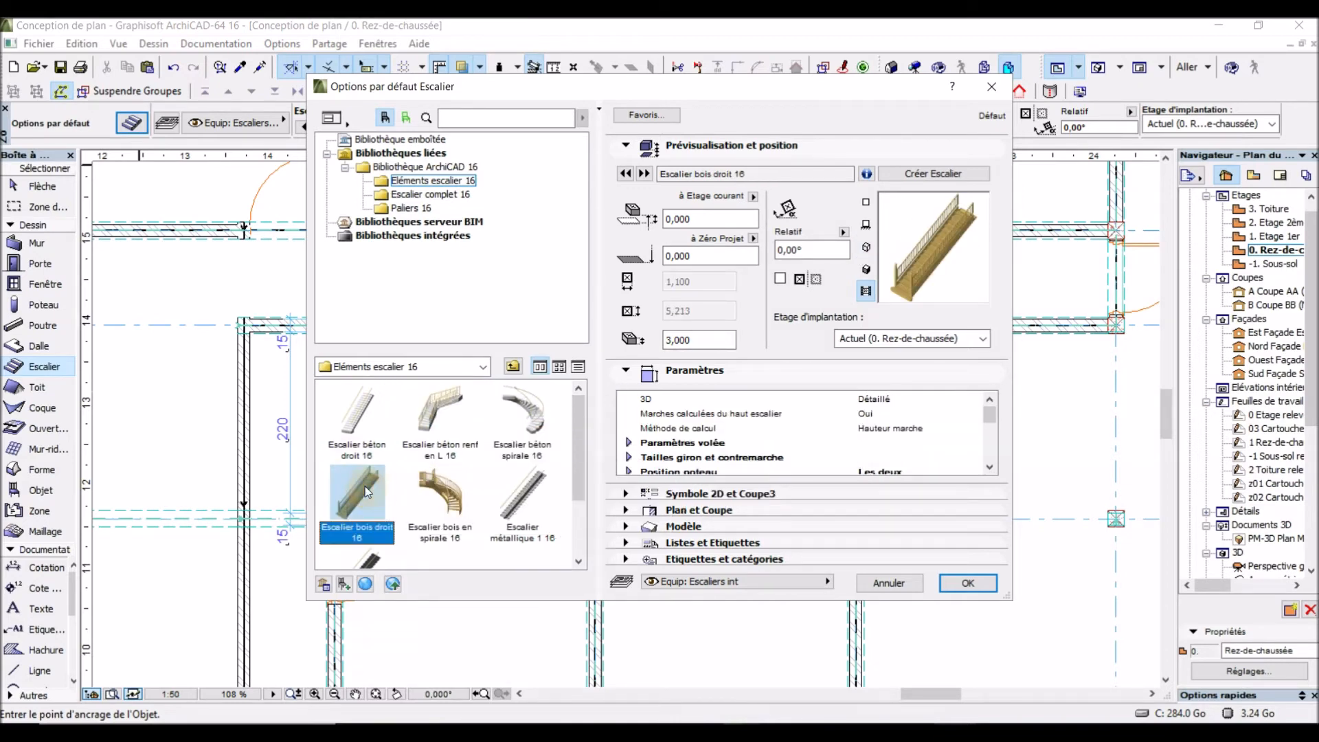
# Step: Create a custom stair of the type "Escalier à double volée avec quartier tournant et palier"
pyautogui.click(926, 176)
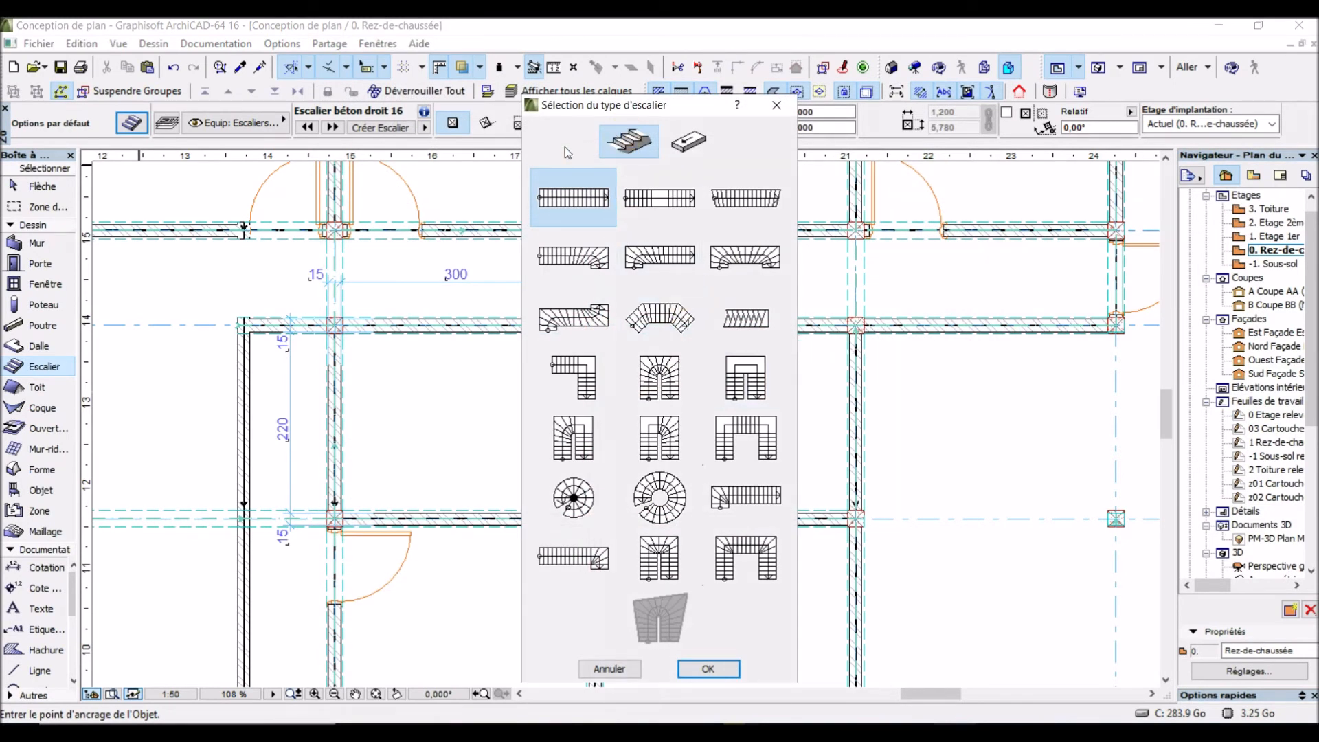
pyautogui.click(557, 137)
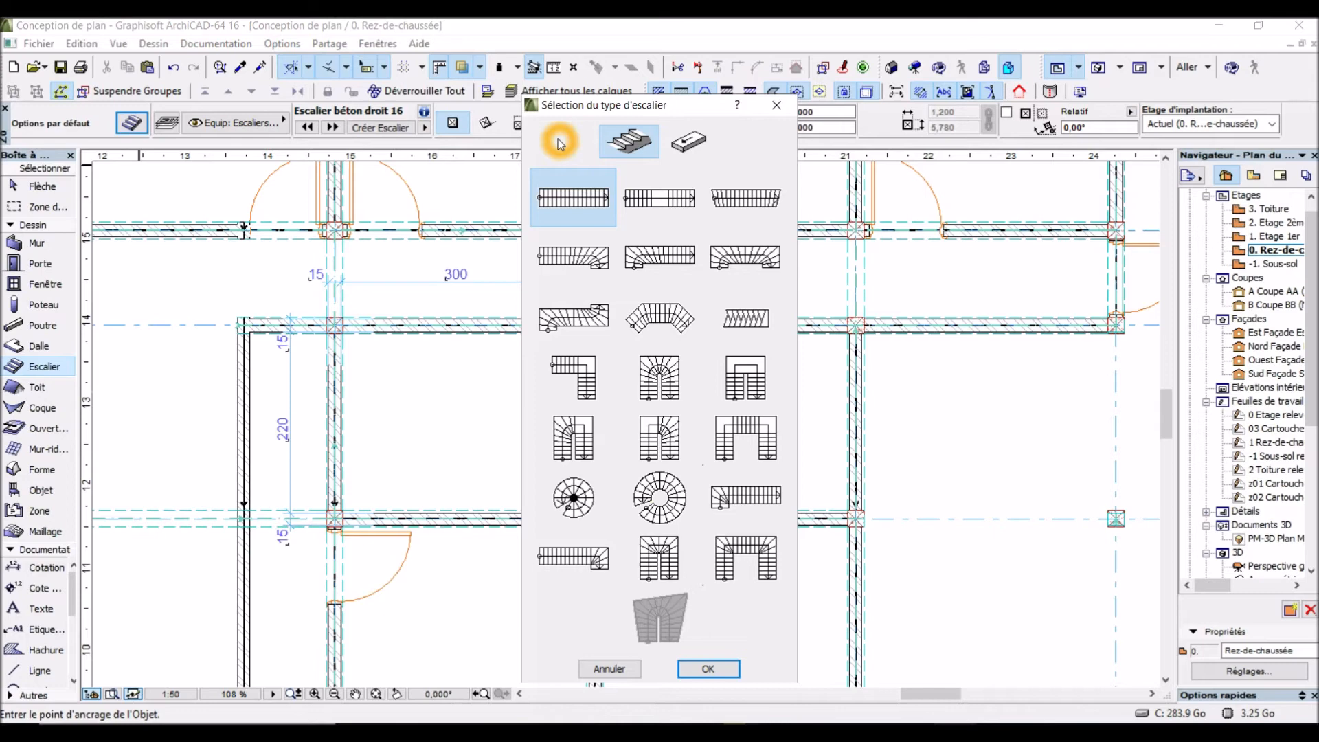
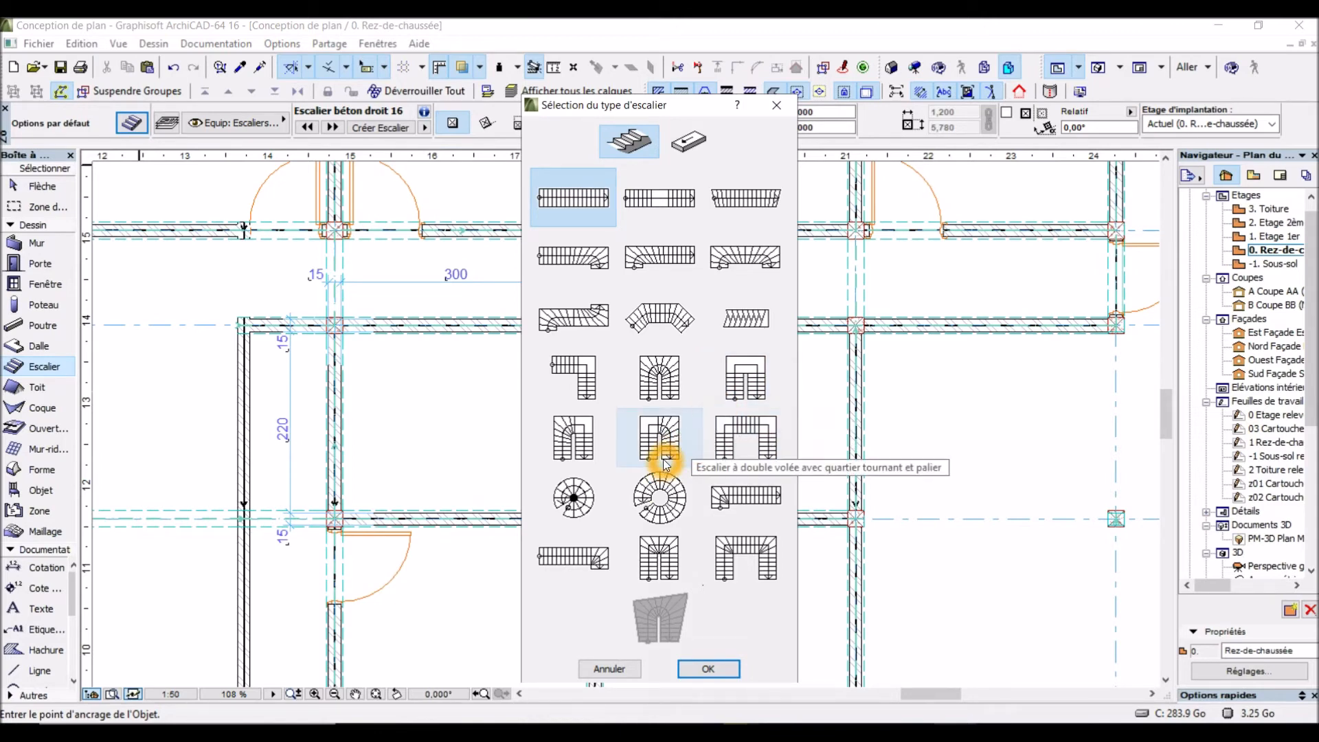
pyautogui.click(662, 459)
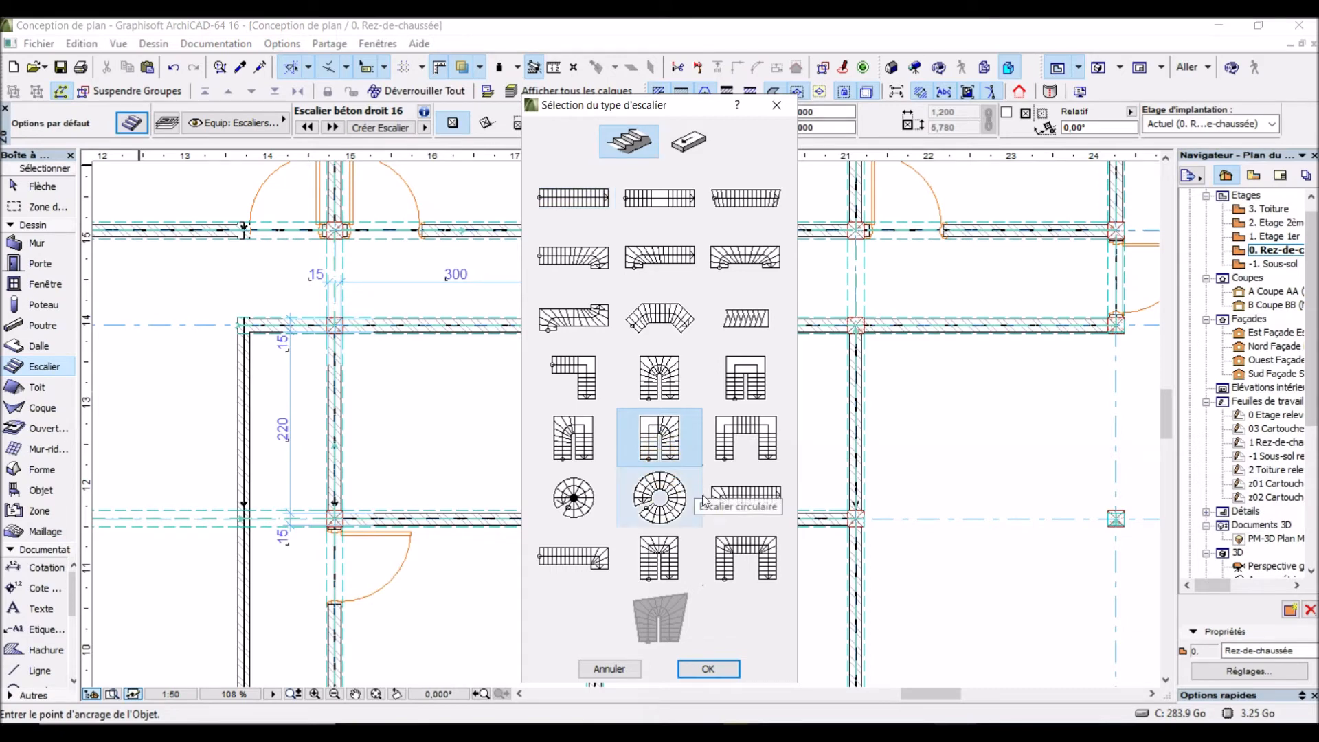
pyautogui.click(729, 672)
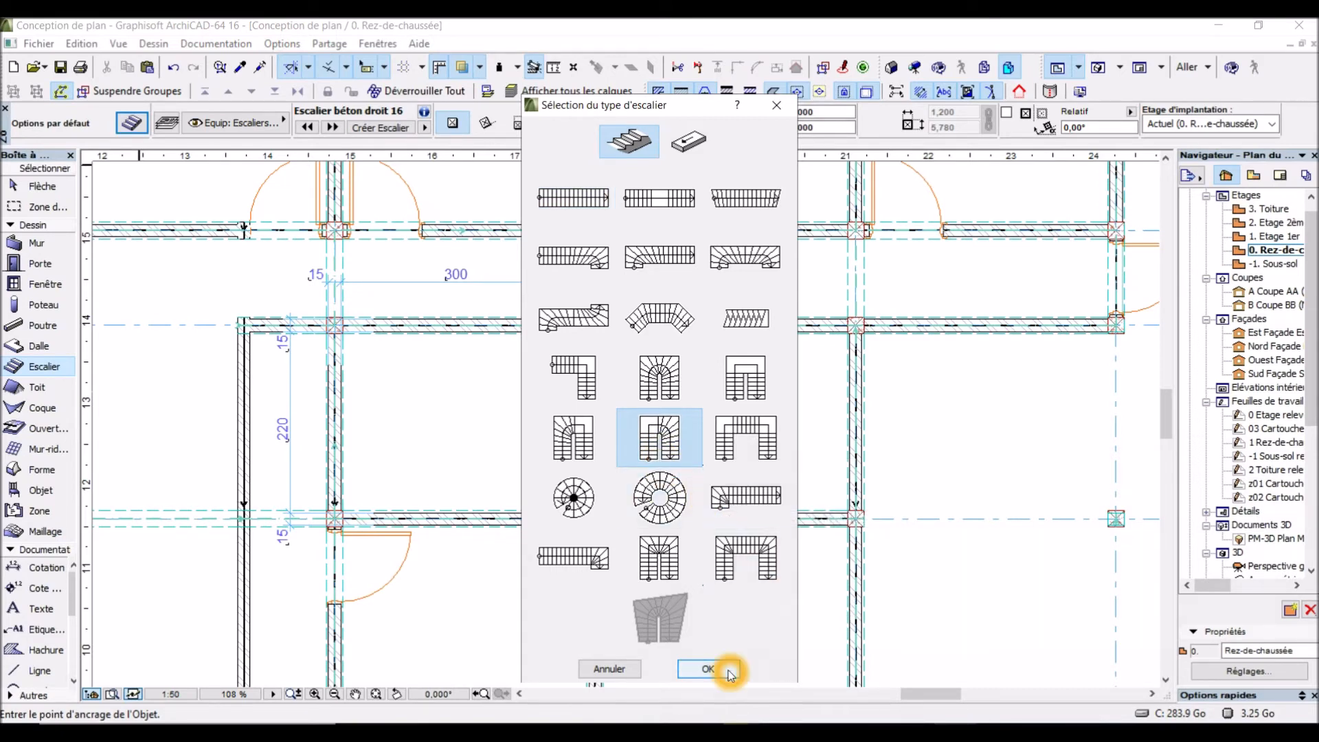
pyautogui.click(729, 672)
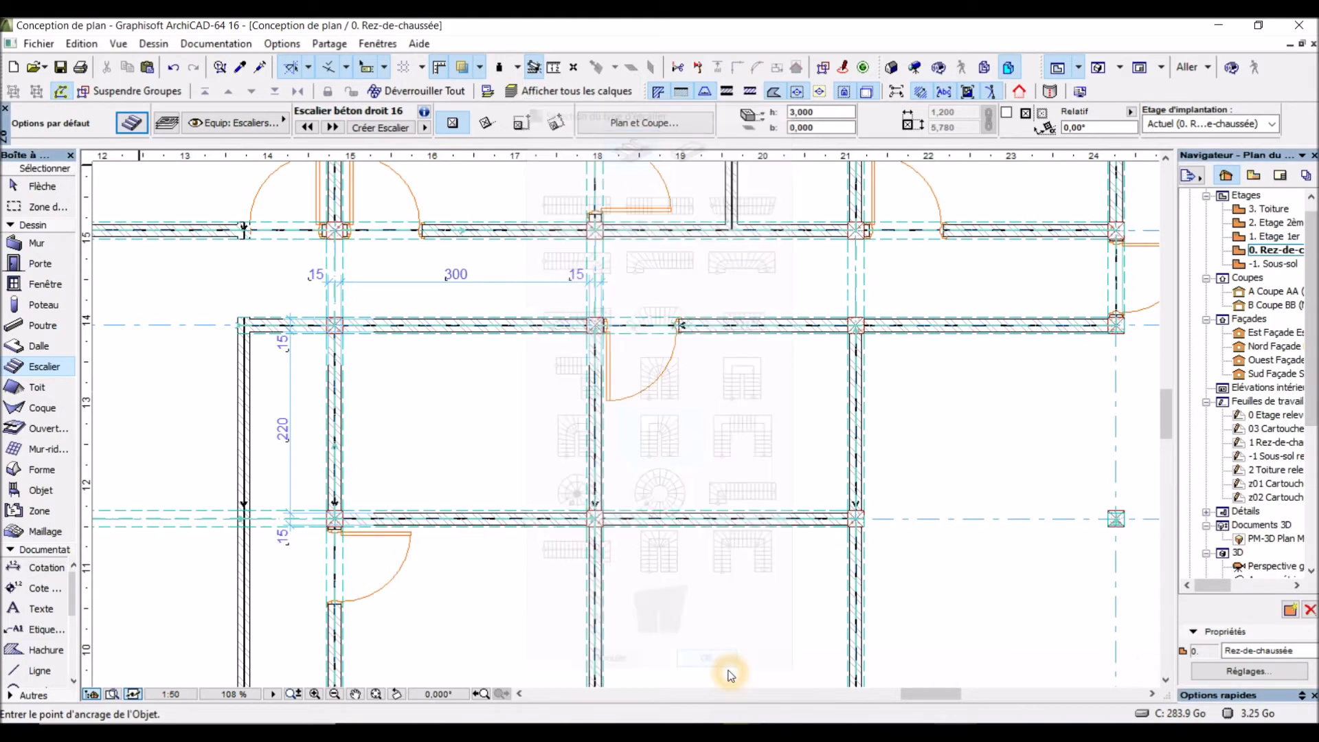
pyautogui.click(690, 522)
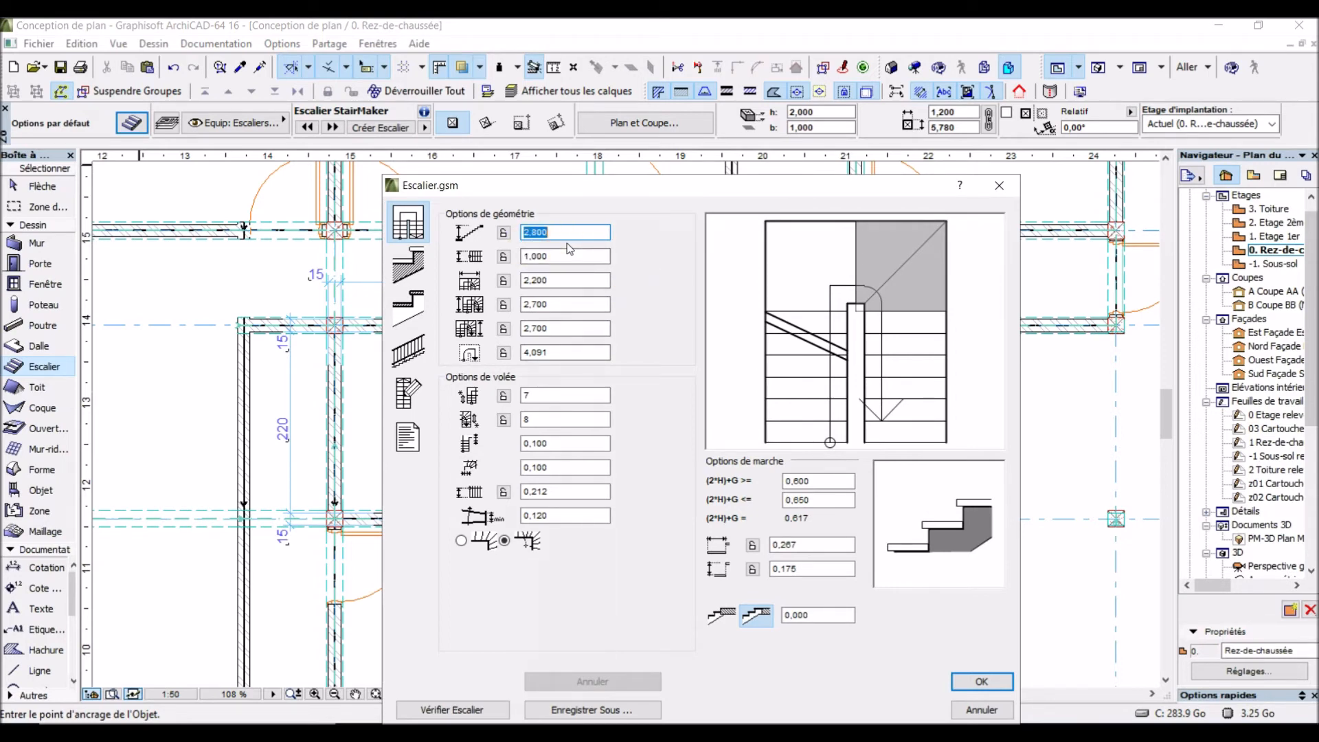
# Step: Set the new stair's total height to 3 m in its geometry options
pyautogui.click(563, 272)
pyautogui.click(560, 266)
pyautogui.write('3')
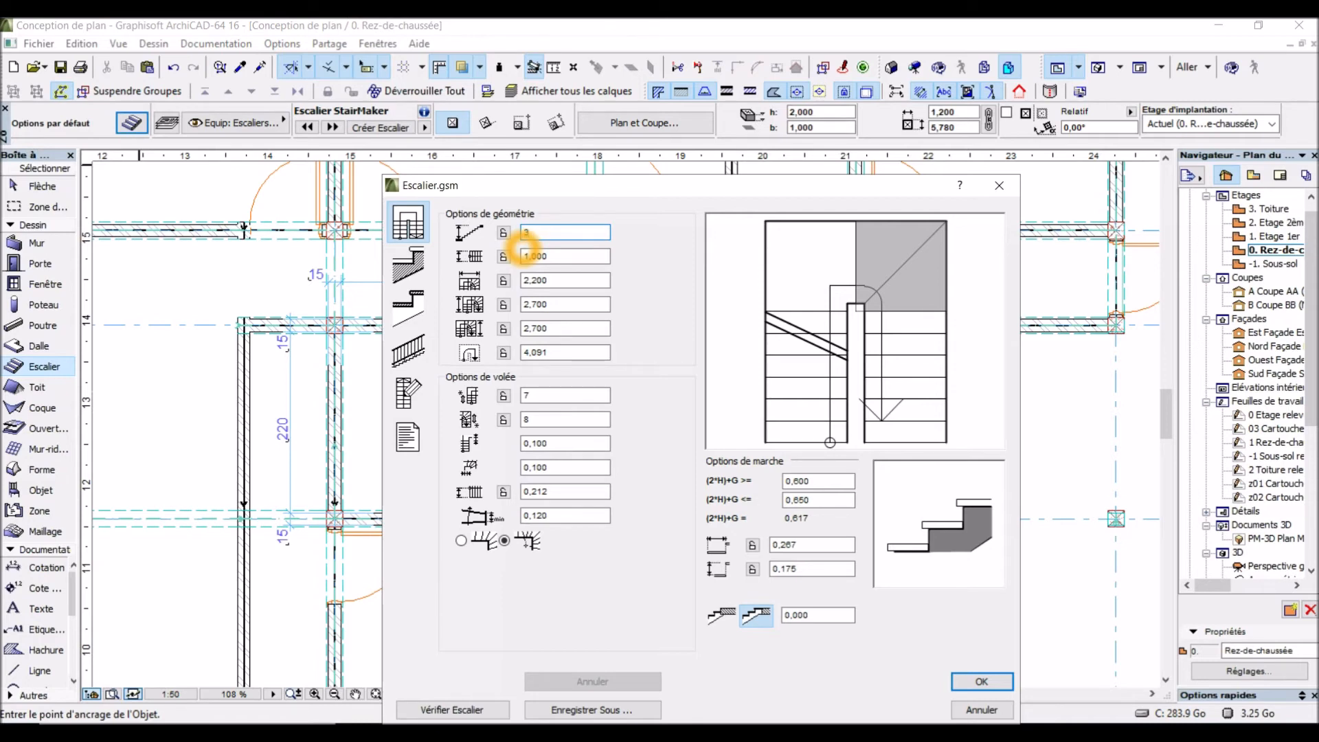
pyautogui.click(527, 247)
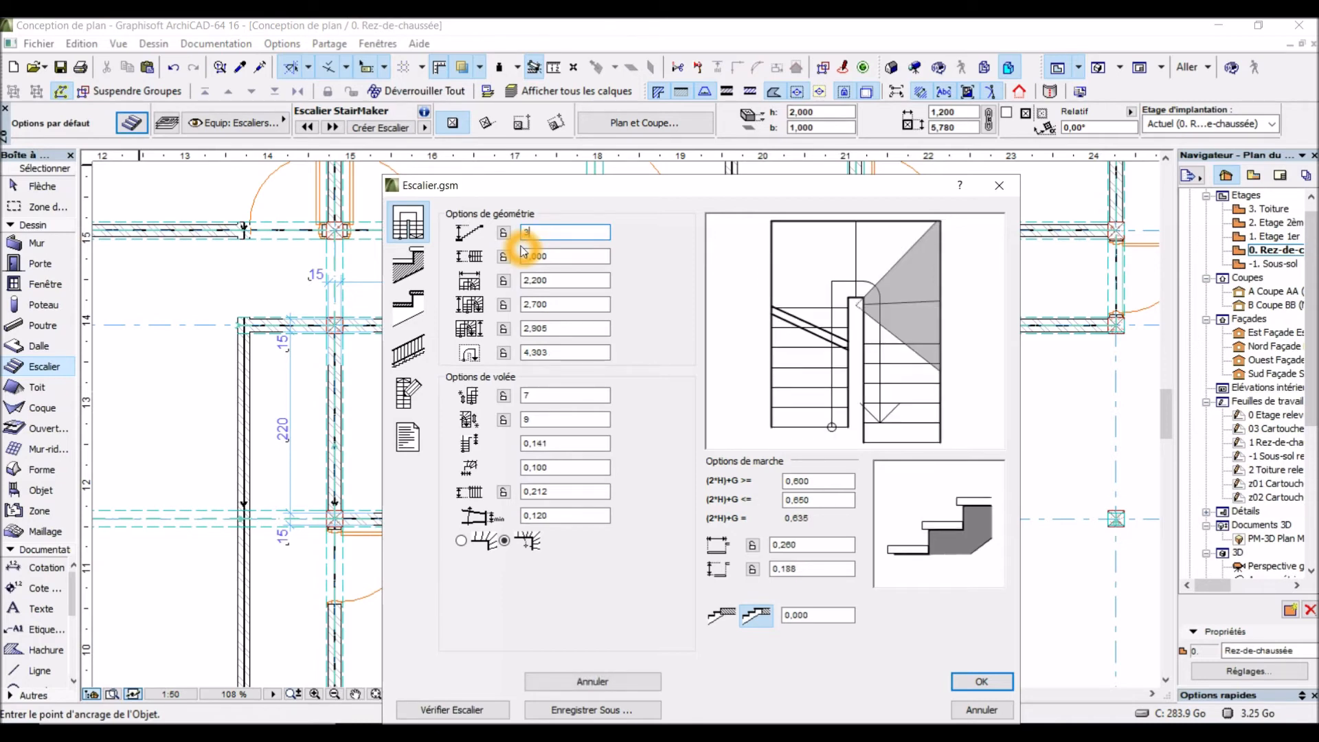
pyautogui.click(557, 257)
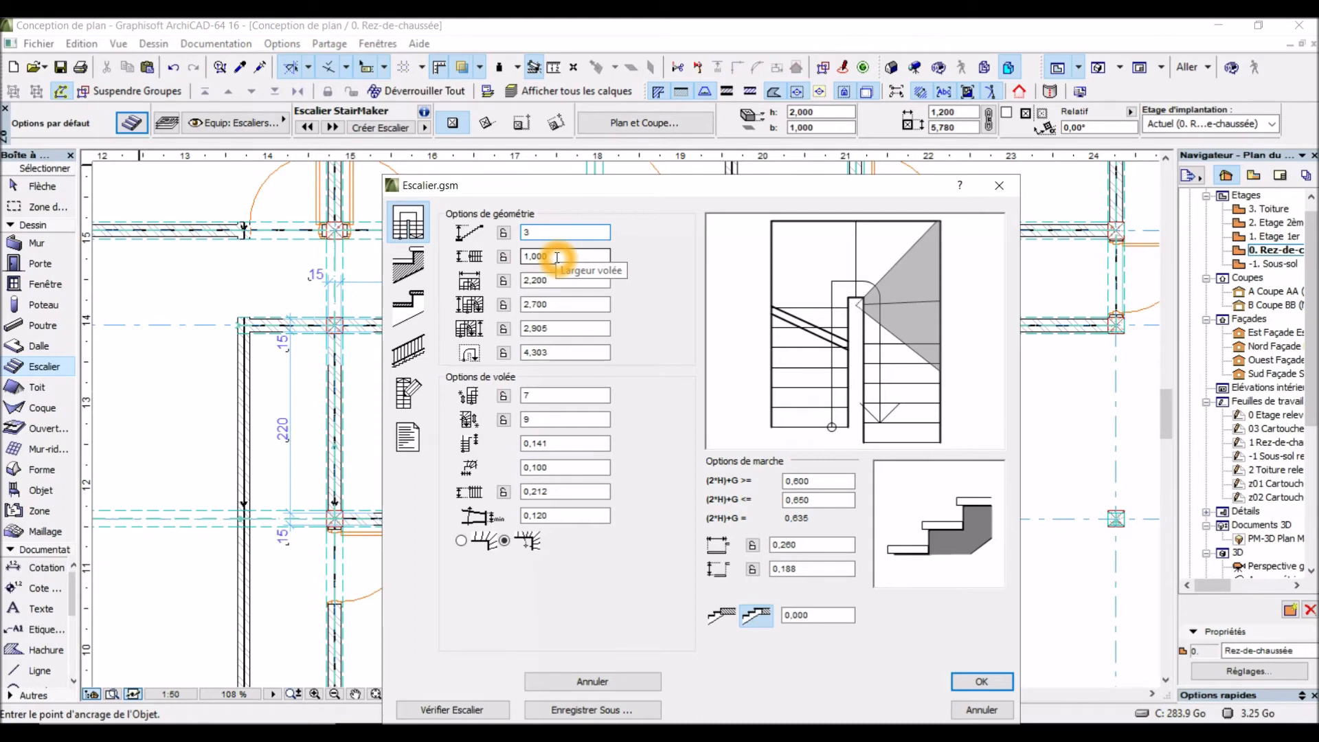
# Step: Set the stair's upper part length (Longueur partie supérieure) to 3 m and its overall width to 2.2 m
pyautogui.click(558, 329)
pyautogui.write('3')
pyautogui.click(558, 330)
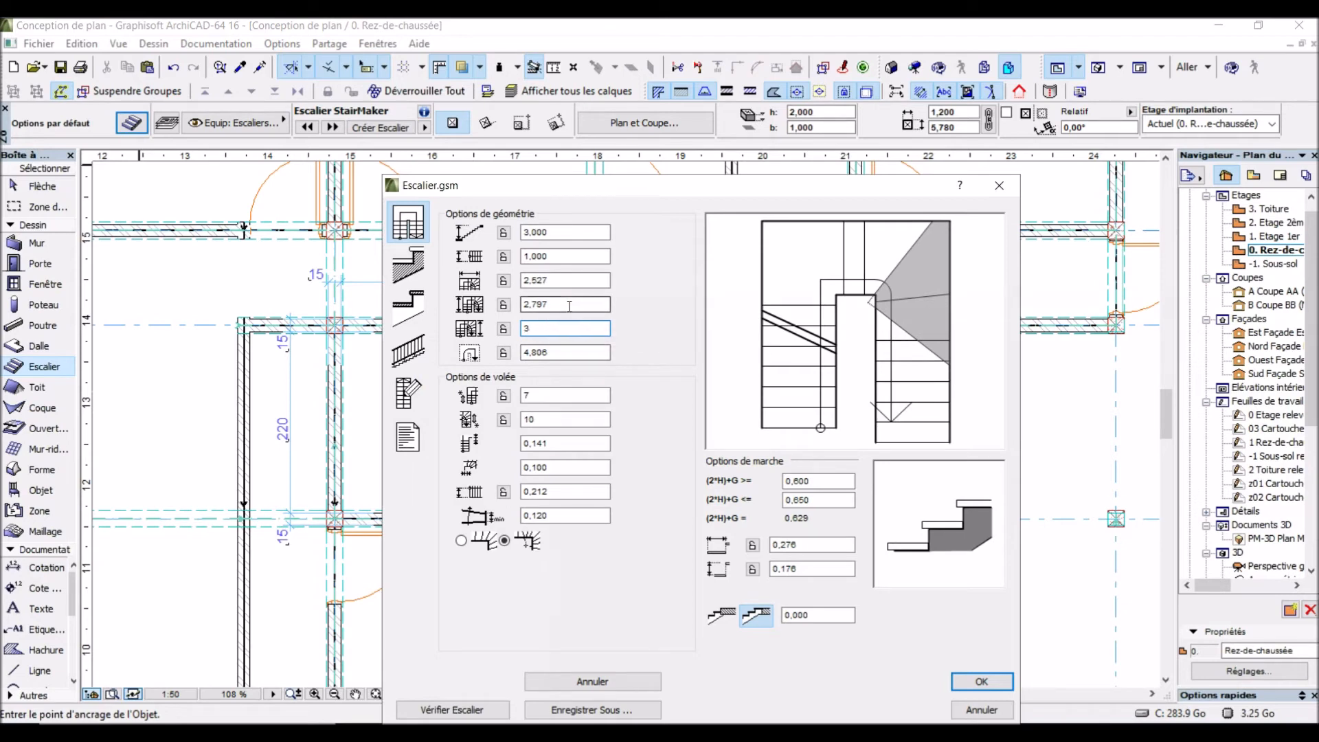
pyautogui.click(558, 284)
pyautogui.doubleClick(558, 284)
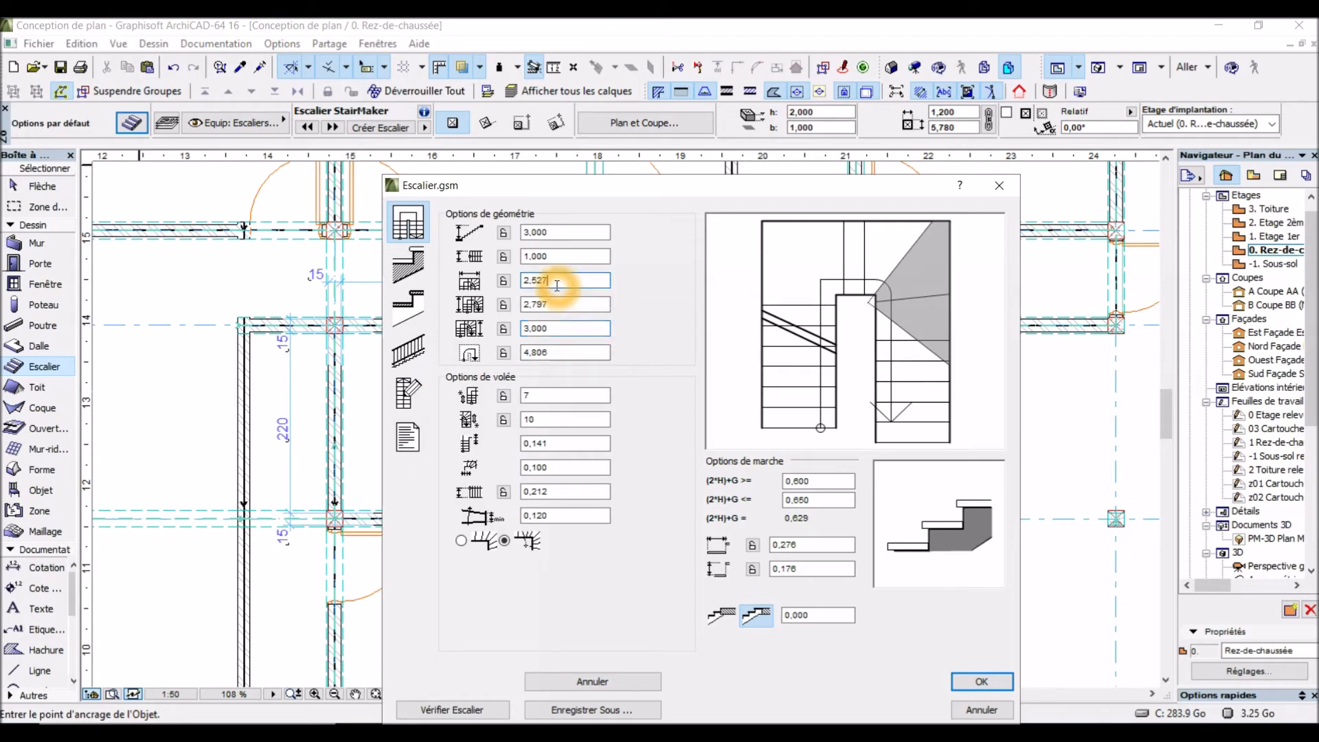
pyautogui.write('2,')
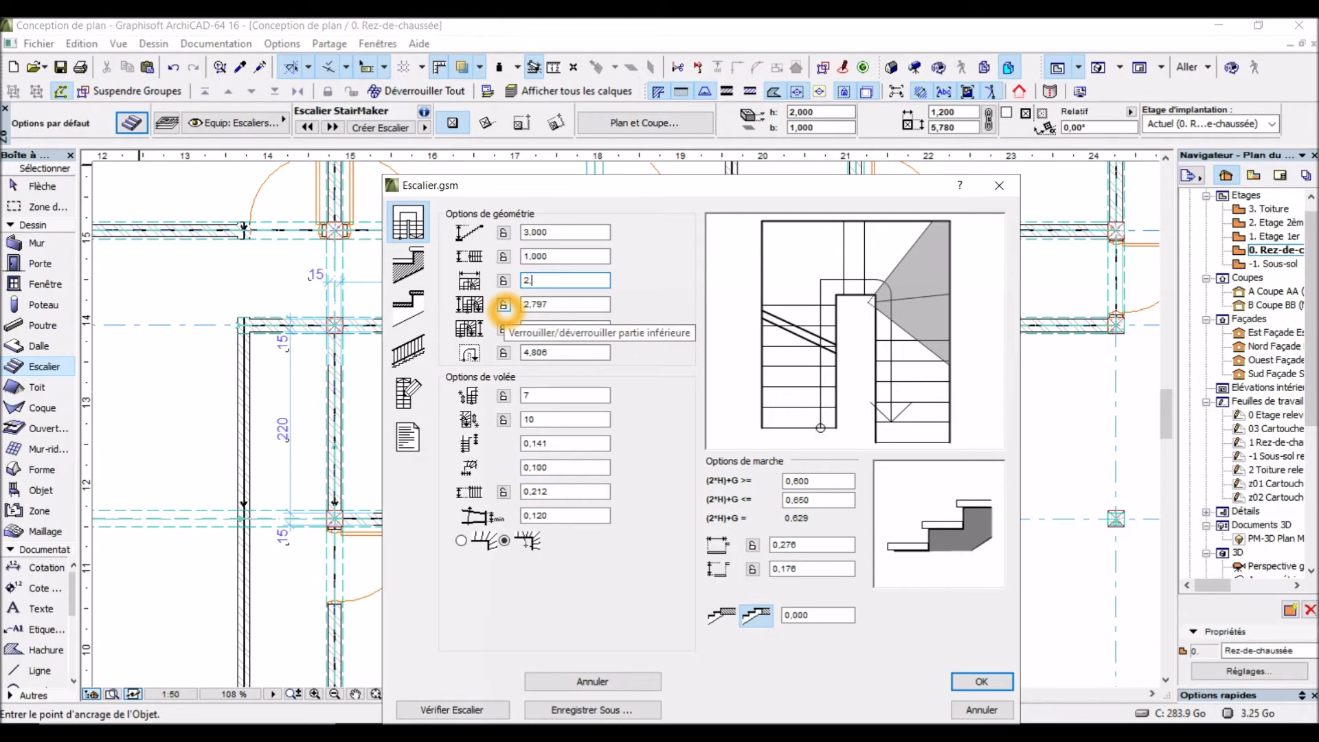
pyautogui.click(558, 292)
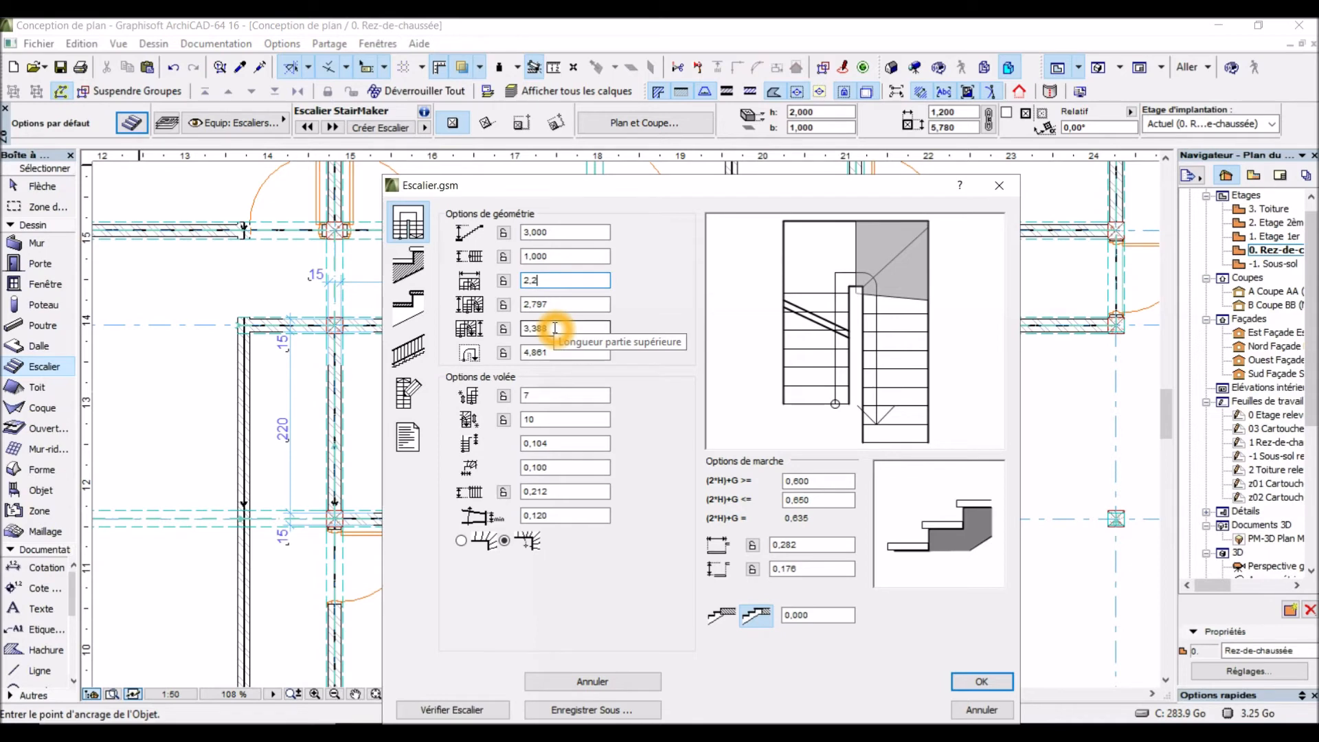
# Step: Set the stair's lower part length (partie inférieure) to 3 m and its upper part length to 2.8 m
pyautogui.press('Tab')
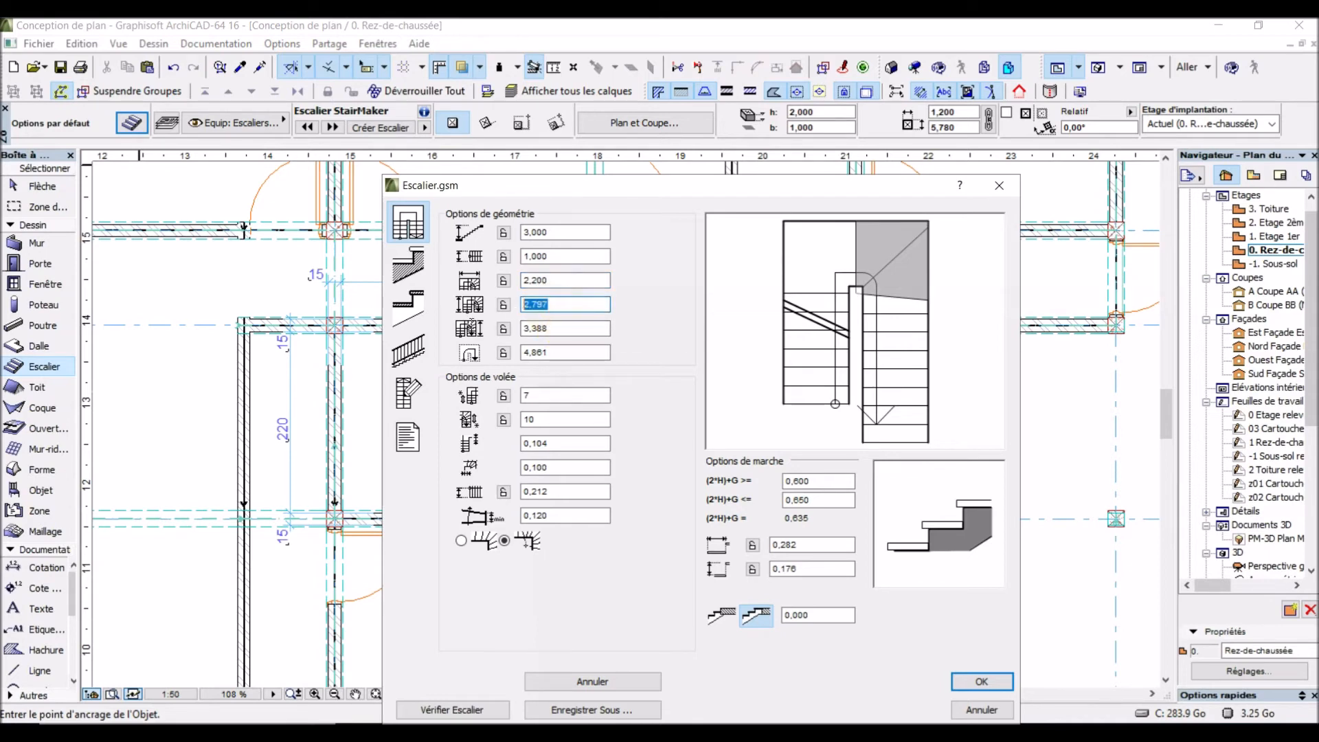
pyautogui.write('3')
pyautogui.press('Tab')
pyautogui.write('2')
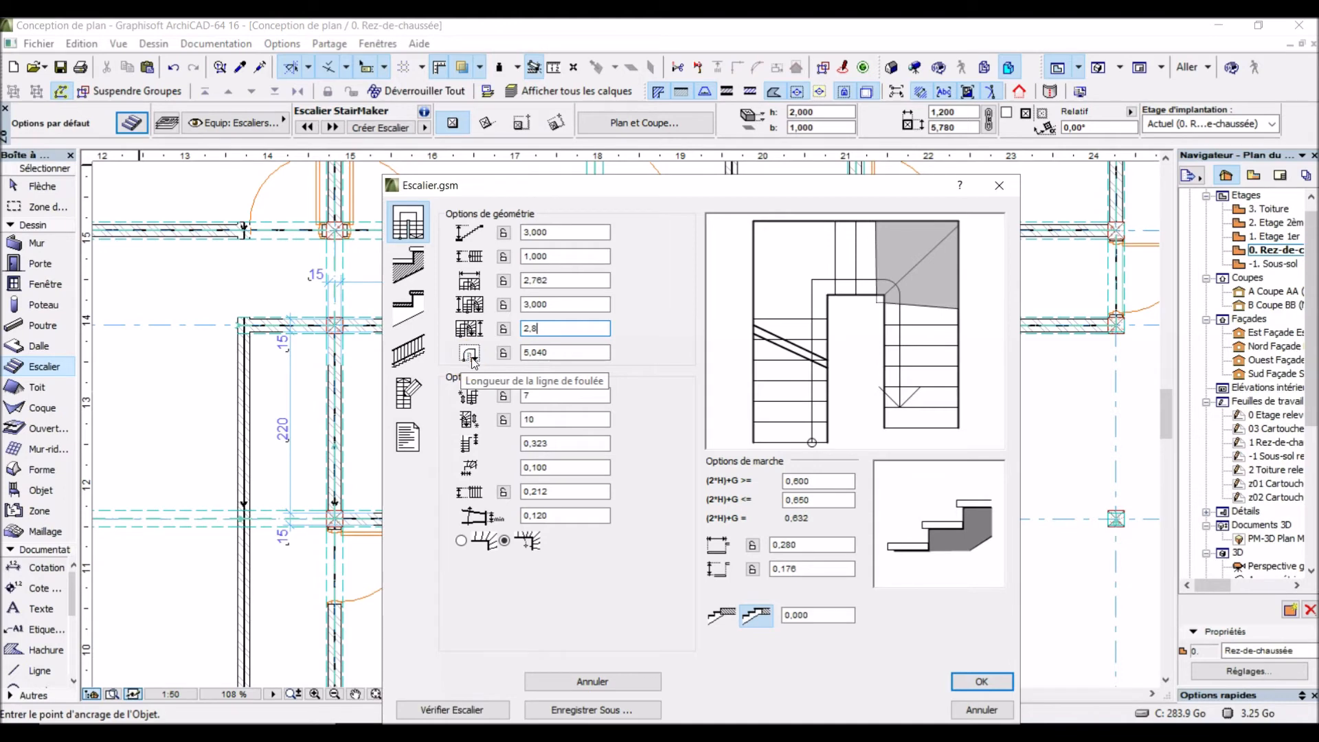
pyautogui.click(557, 281)
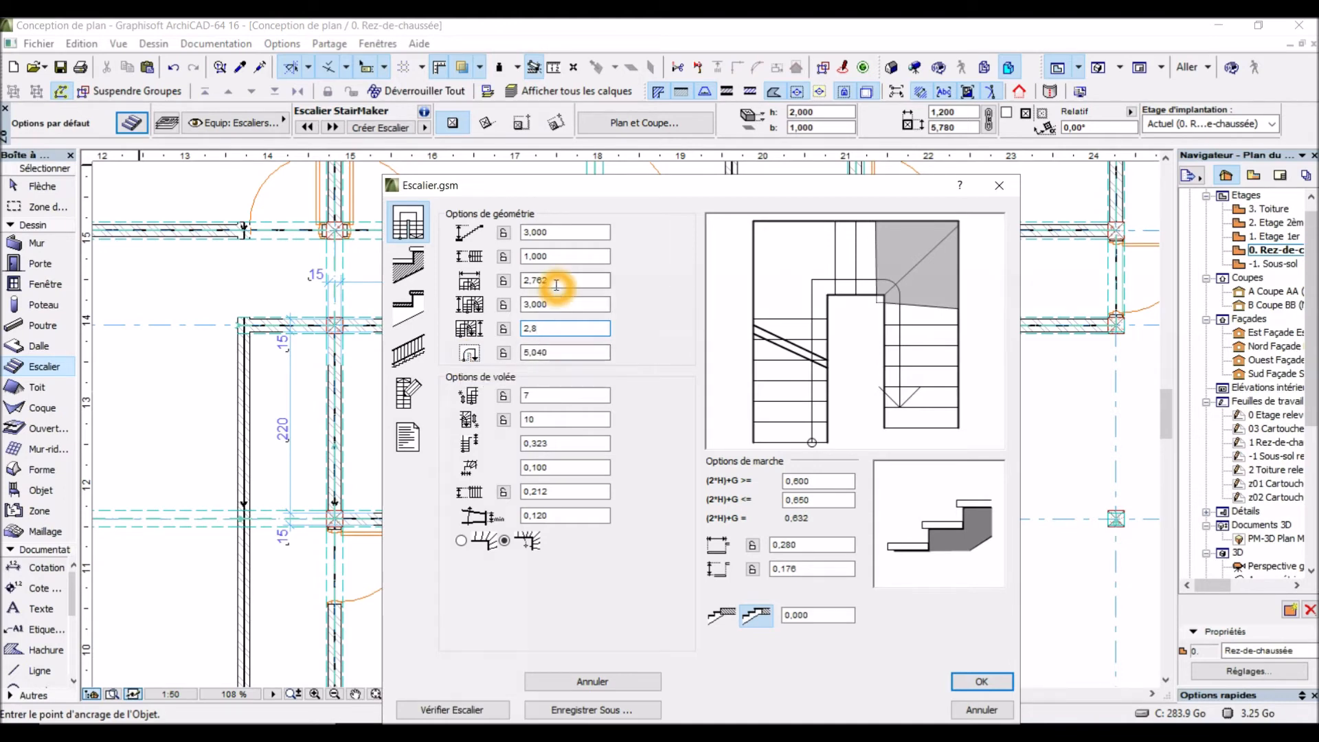
# Step: Set the stair's overall width to 2.2 m in its geometry options
pyautogui.doubleClick(556, 280)
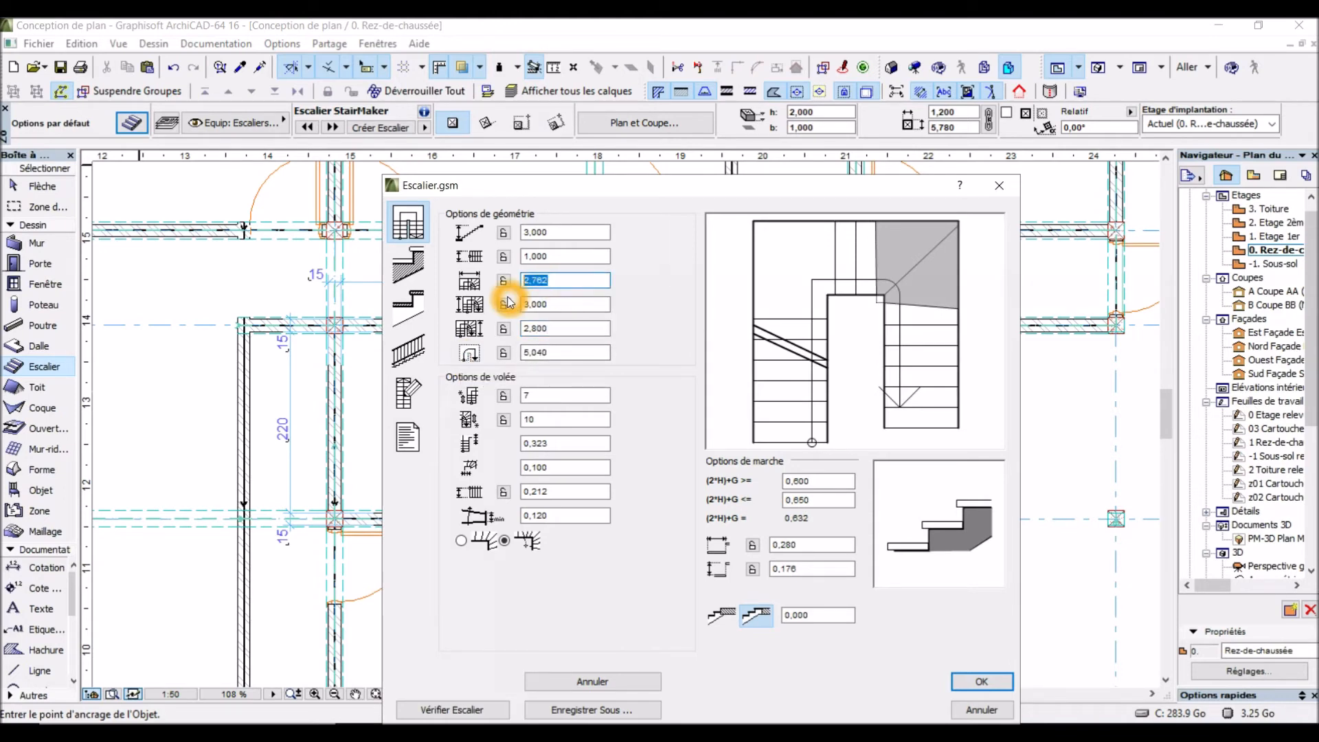
pyautogui.write('2,')
pyautogui.click(505, 304)
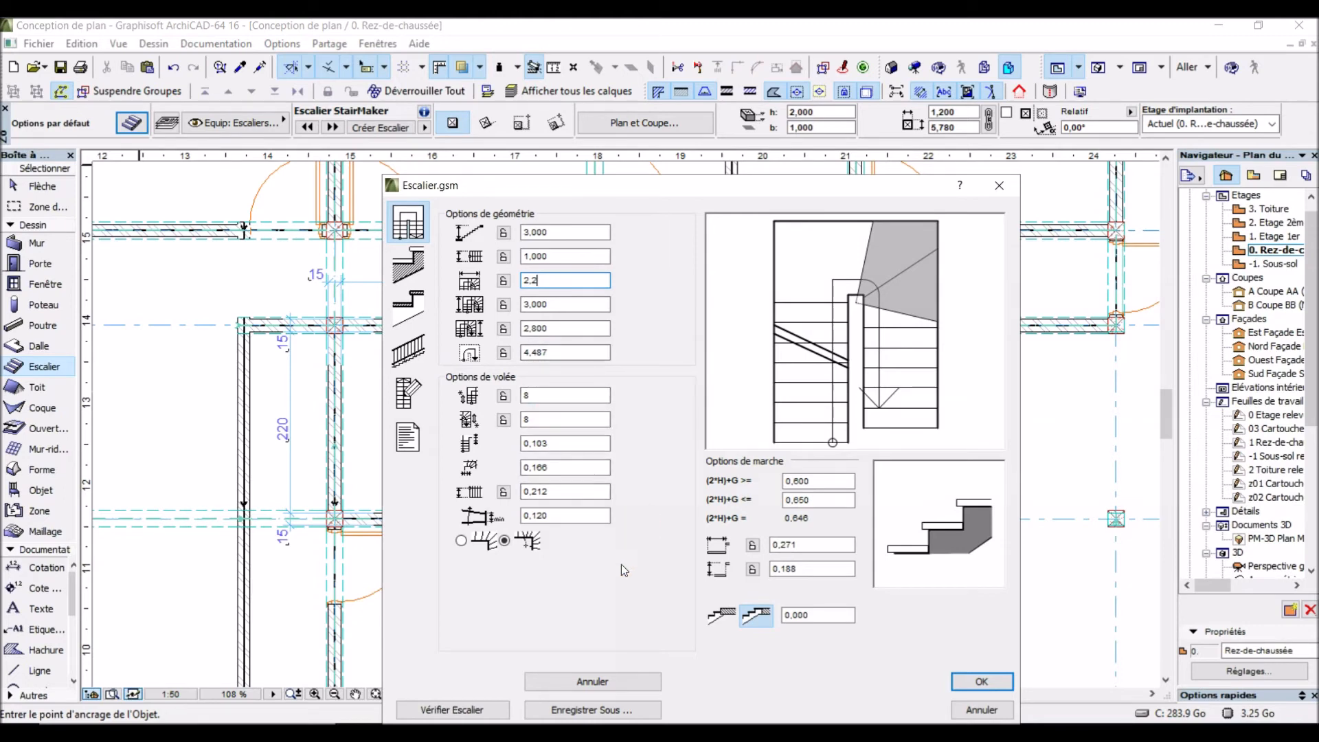
# Step: Choose the solid structure with a sloped underside in the stair's structure and landing options (Structure et palier)
pyautogui.click(407, 263)
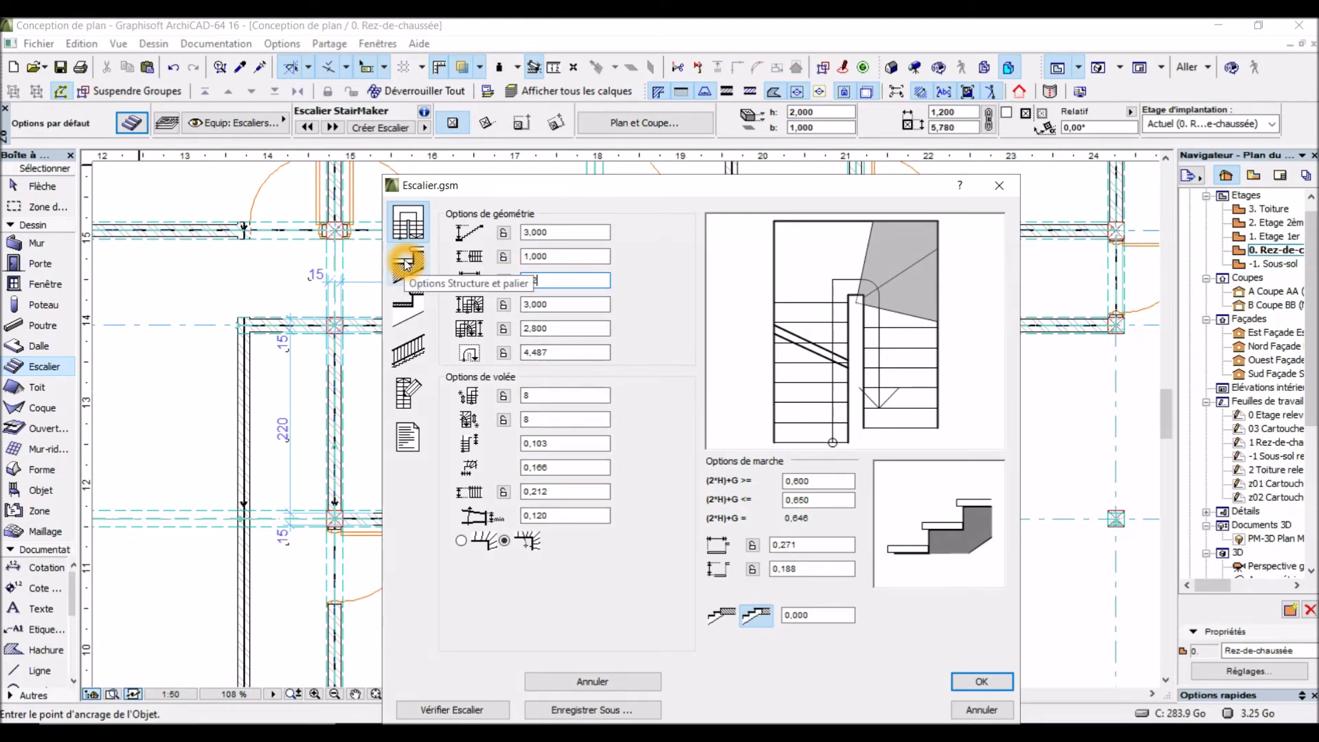
pyautogui.click(492, 277)
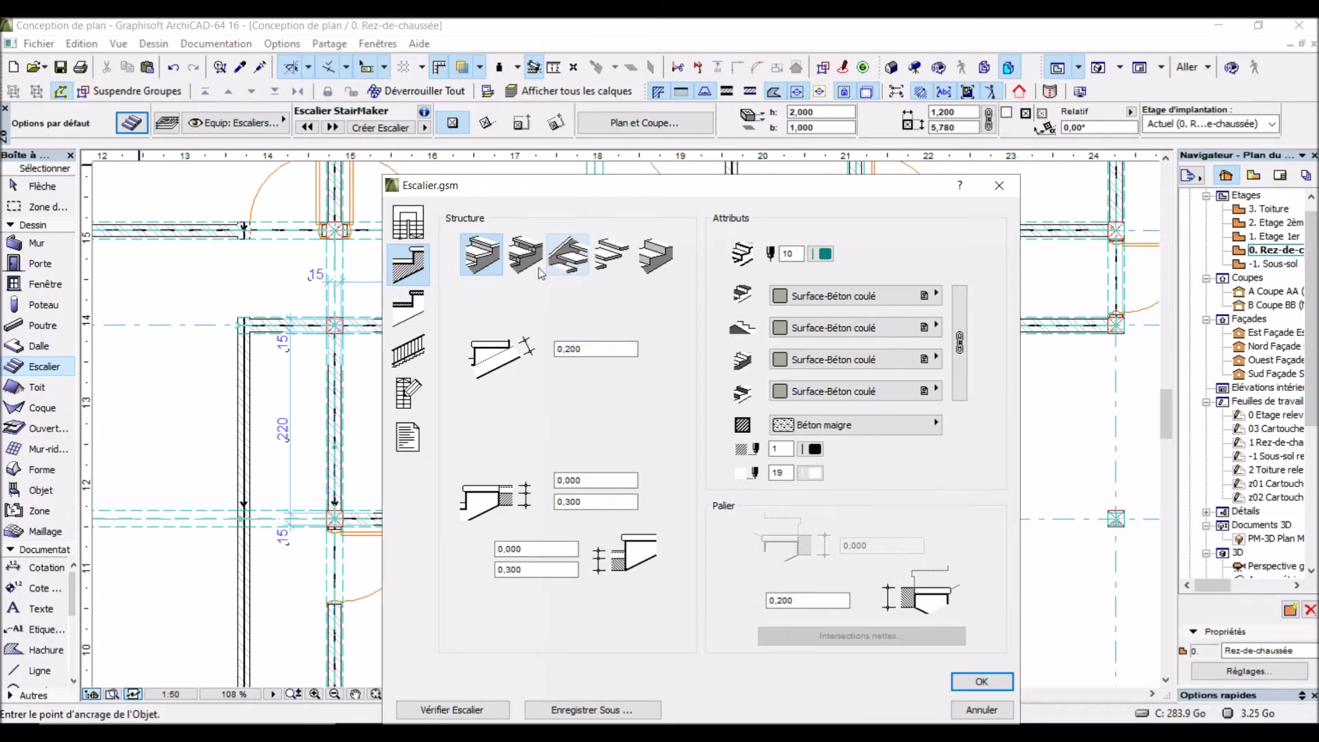
pyautogui.click(483, 265)
# Step: Examine the stair's tread options, including the tread thickness (Epaisseur giron) and the side nosing sizes
pyautogui.click(414, 301)
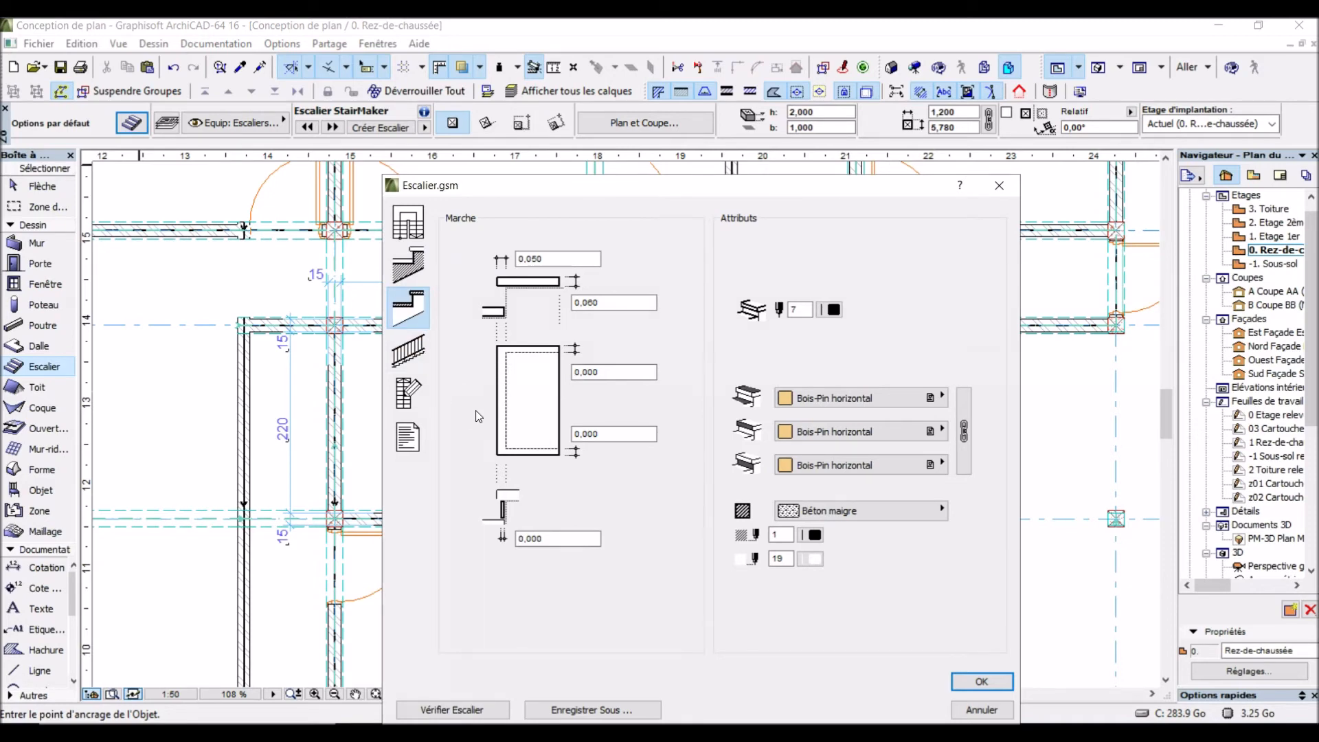
pyautogui.click(584, 303)
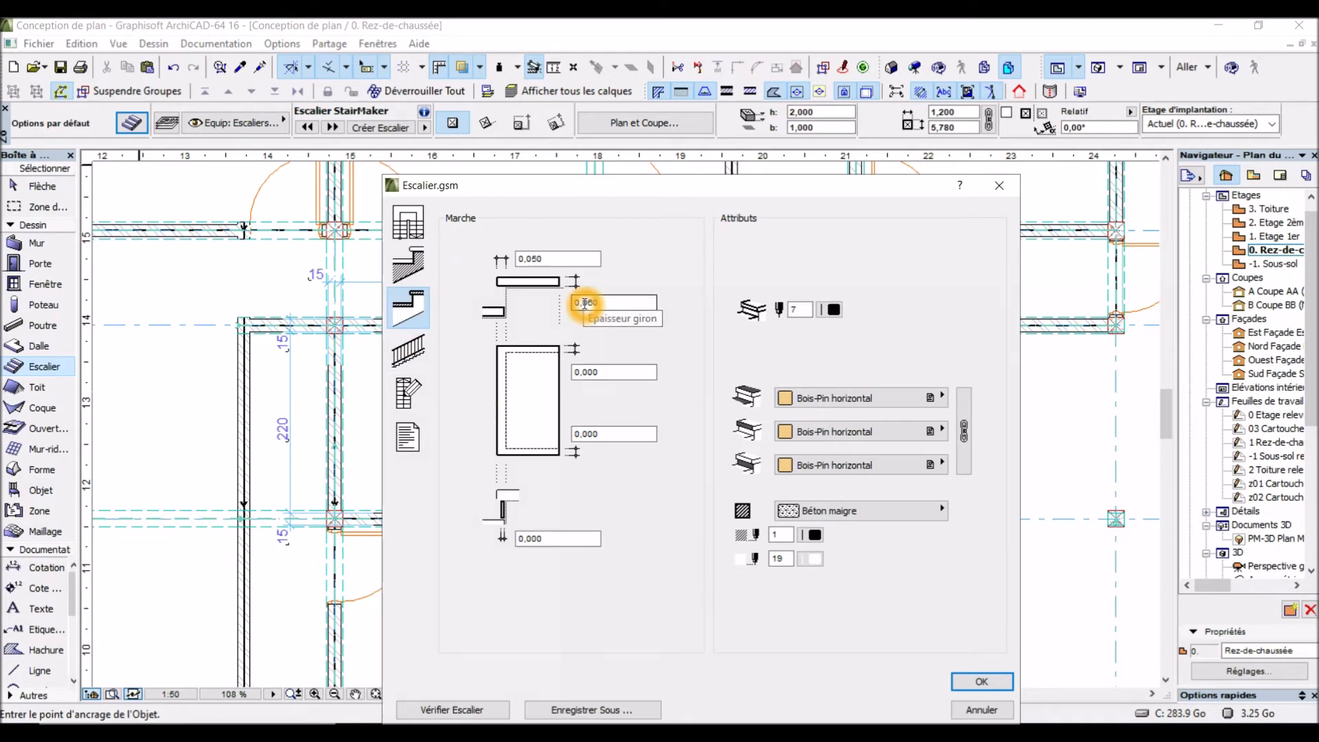
pyautogui.click(603, 307)
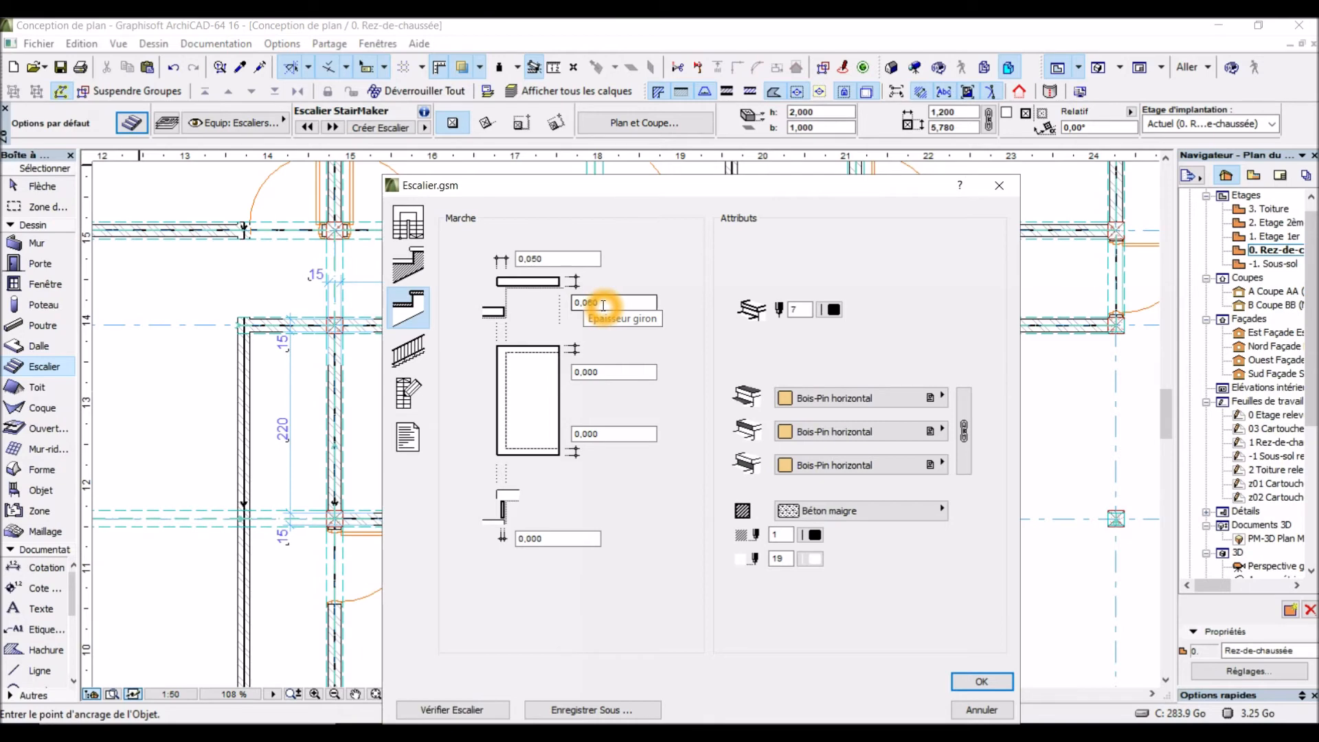
pyautogui.click(606, 375)
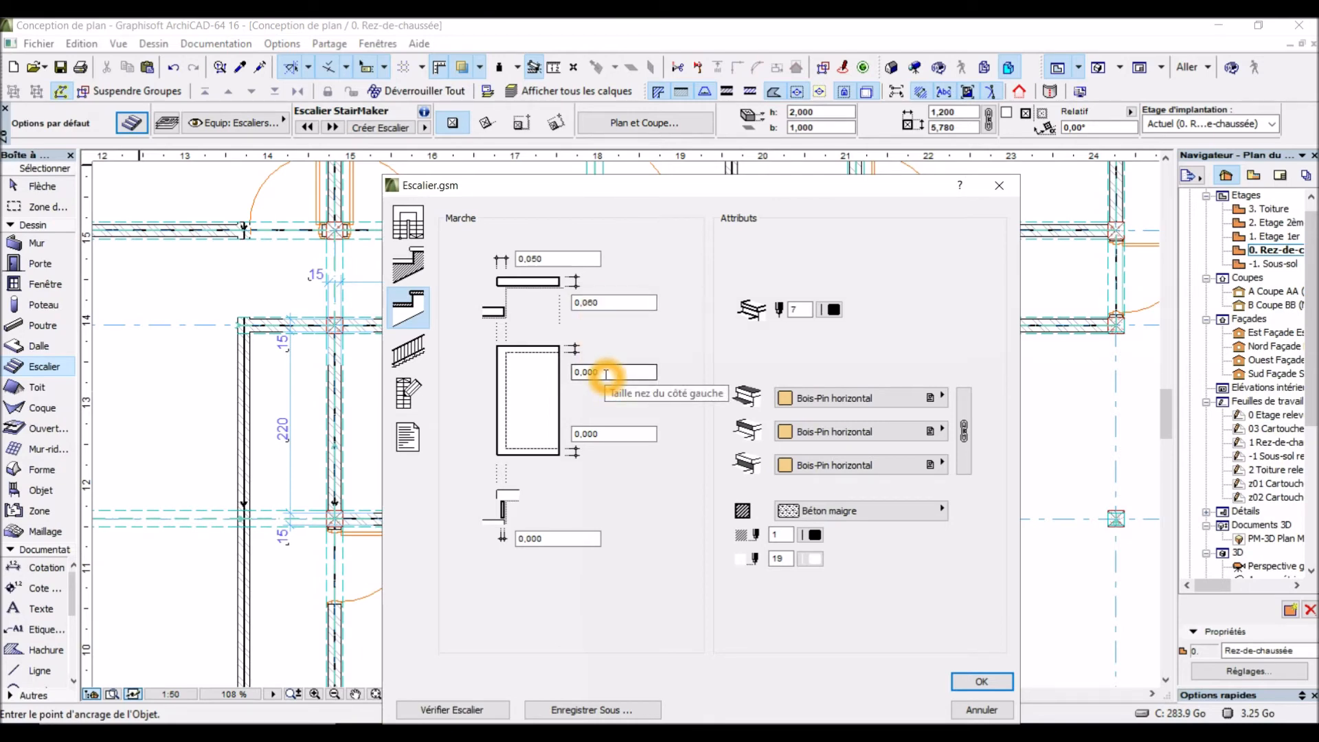
pyautogui.click(619, 434)
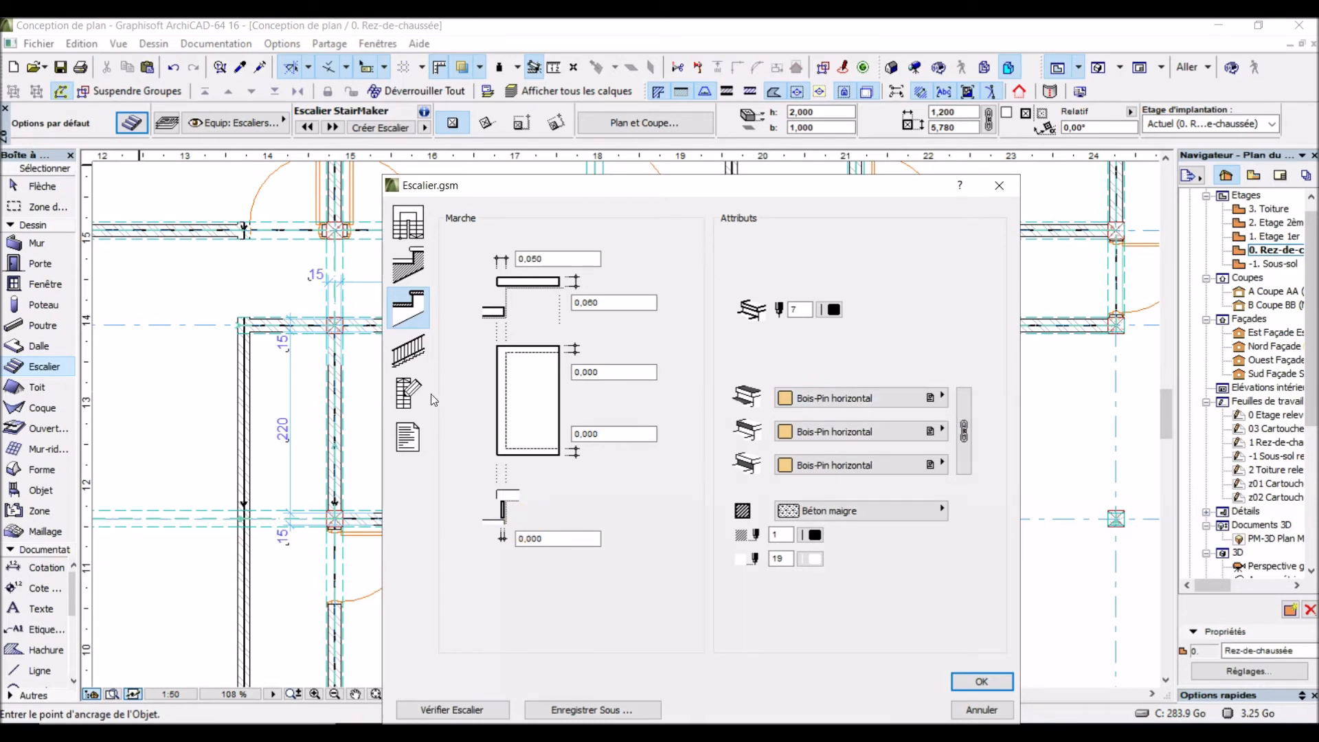
# Step: Set the stair's railing type to Bois in the railing options, after trying Simple filaire
pyautogui.click(419, 352)
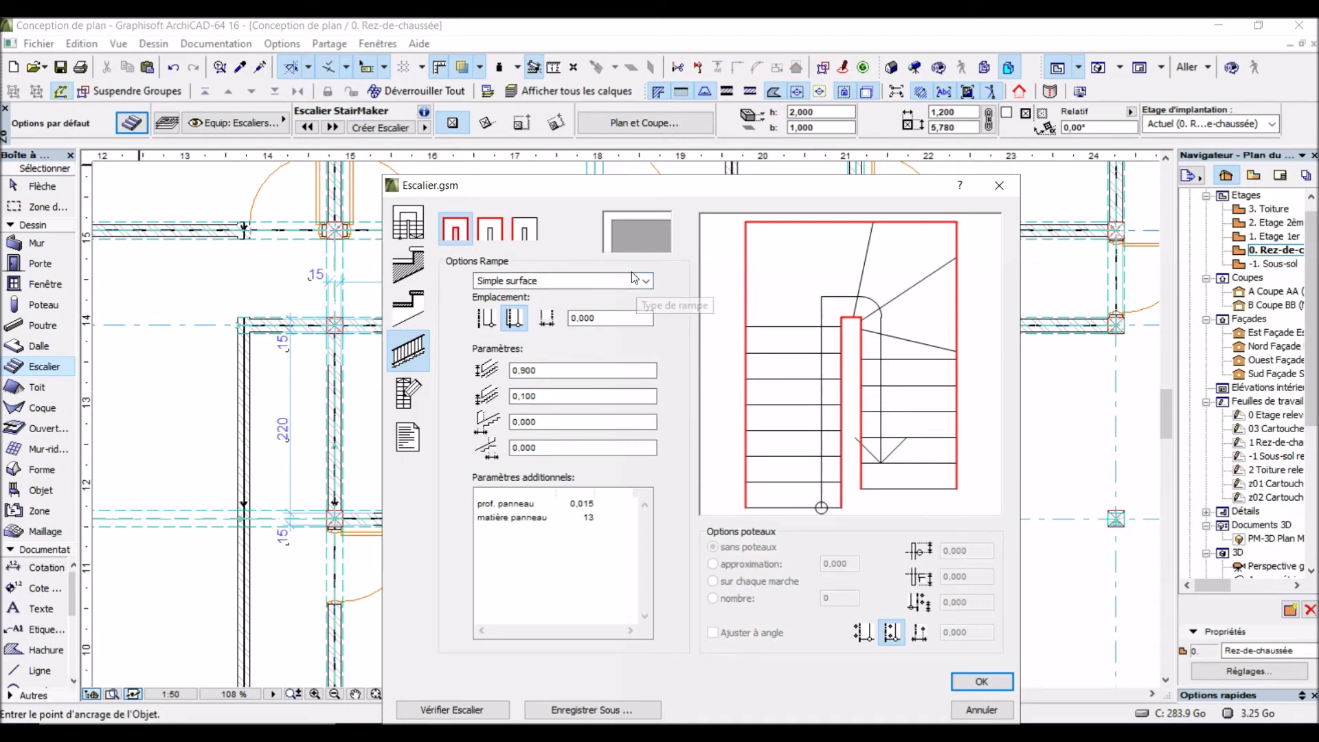
pyautogui.click(650, 283)
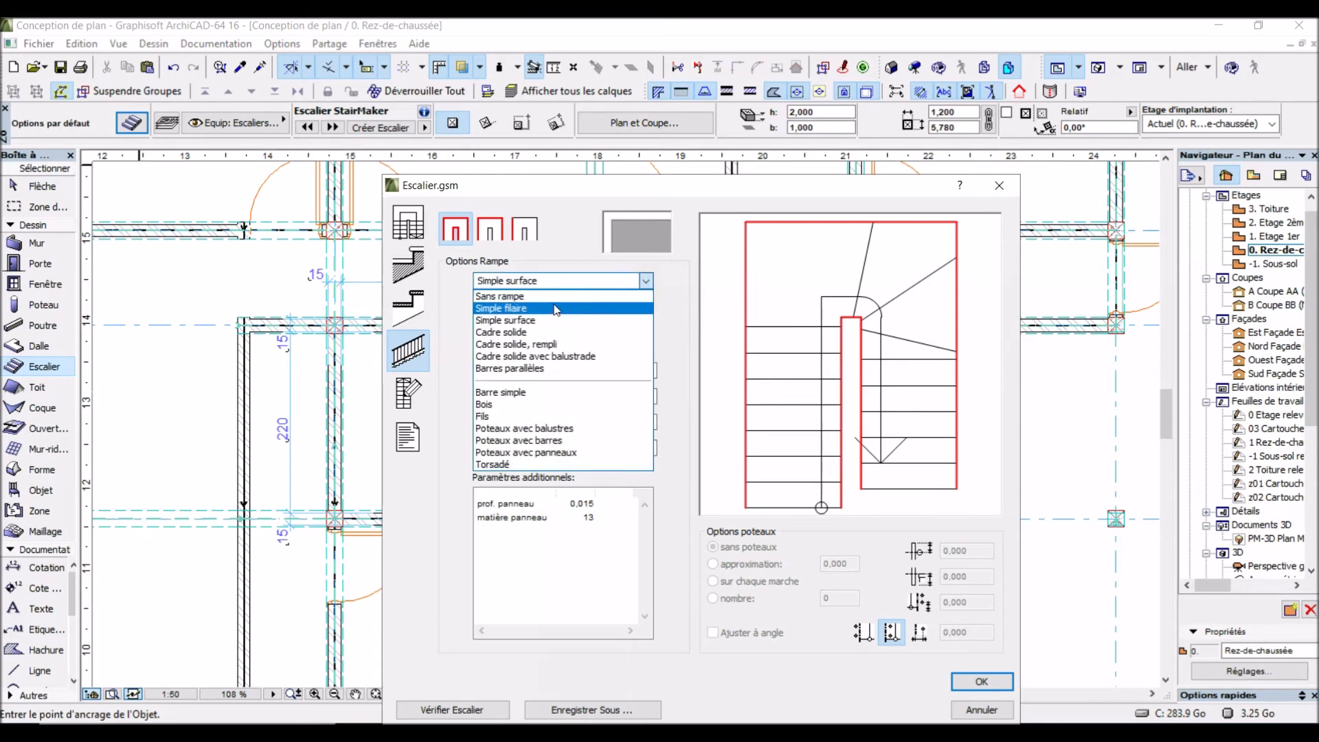
pyautogui.click(558, 310)
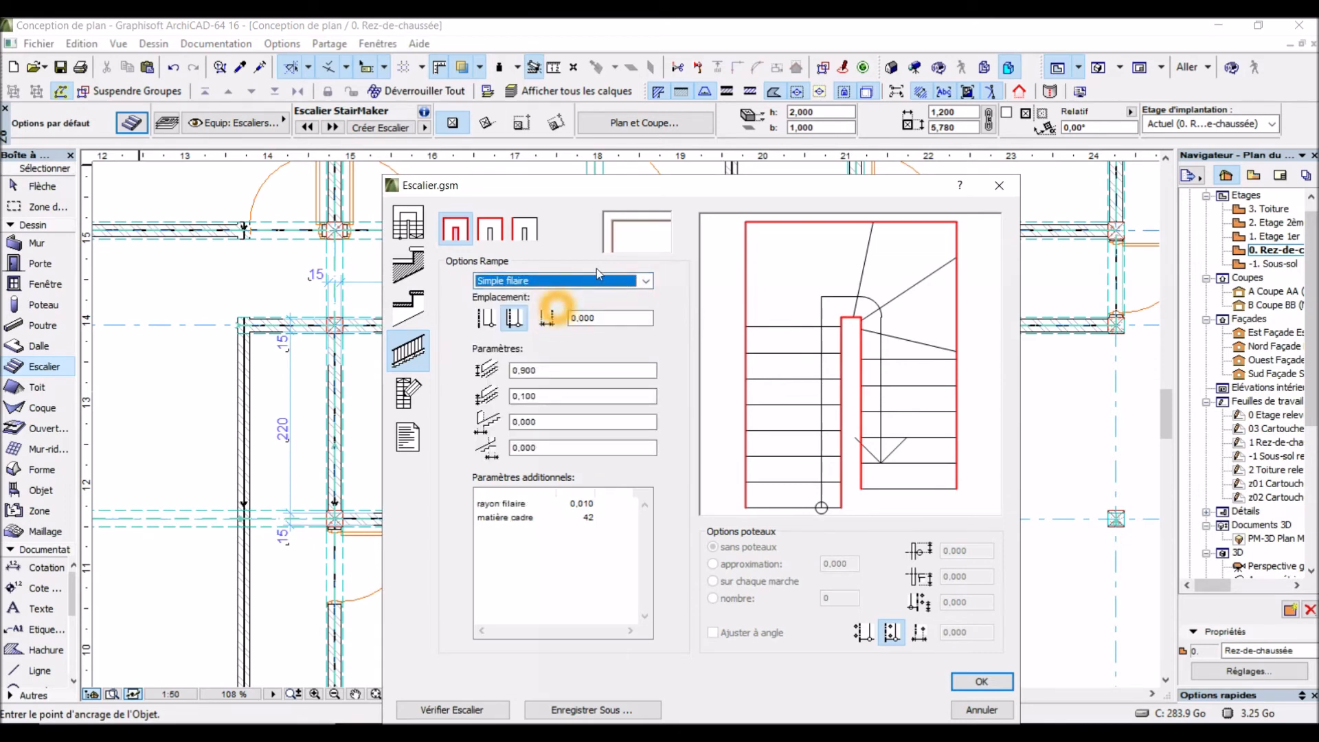
pyautogui.click(650, 279)
pyautogui.click(534, 404)
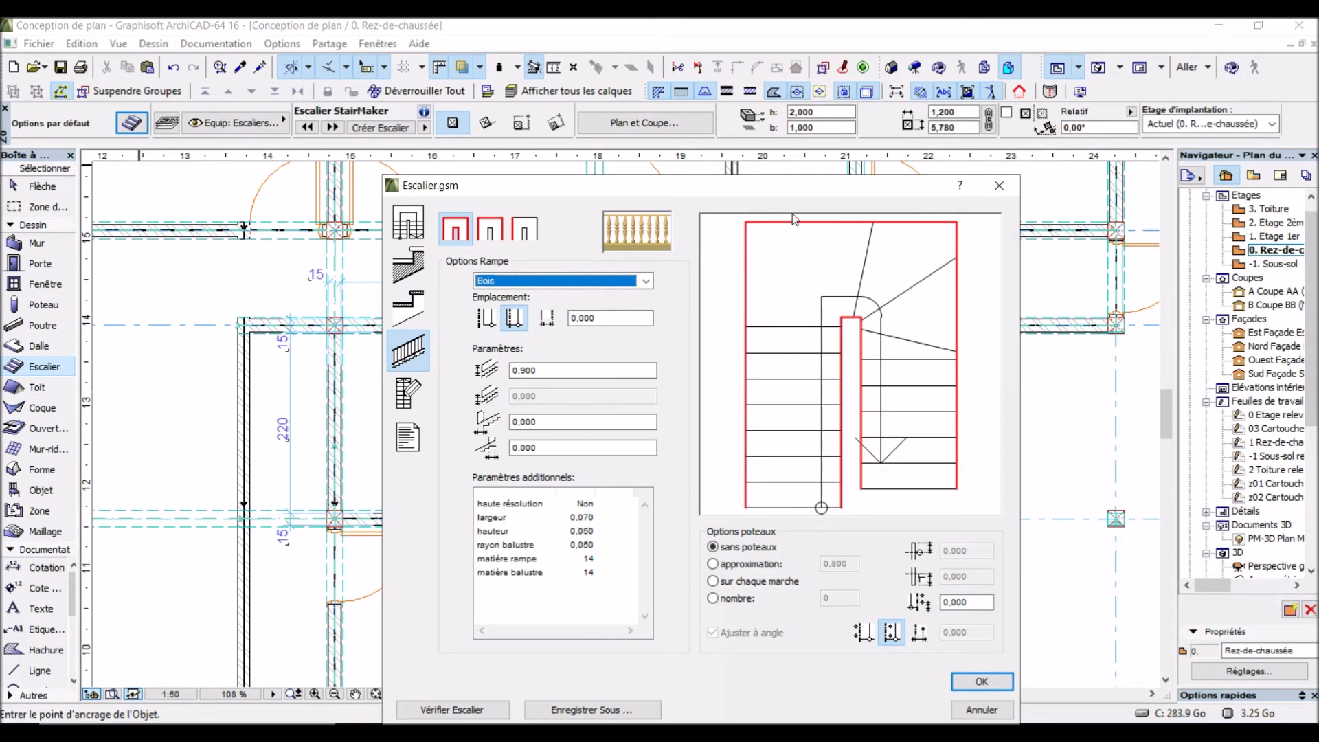
# Step: Switch the railing selection to the stair's whole outer side
pyautogui.click(922, 241)
pyautogui.click(758, 279)
pyautogui.click(531, 239)
pyautogui.click(504, 251)
pyautogui.click(526, 233)
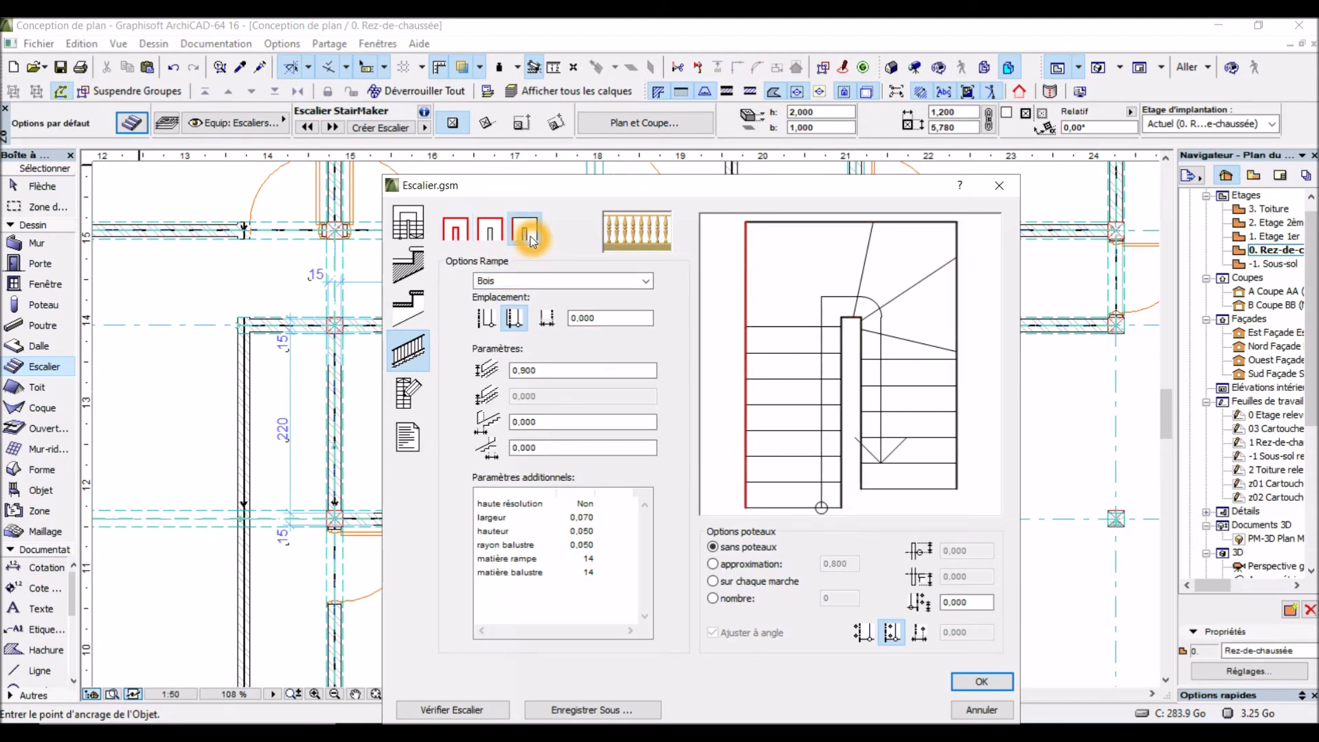
pyautogui.click(491, 221)
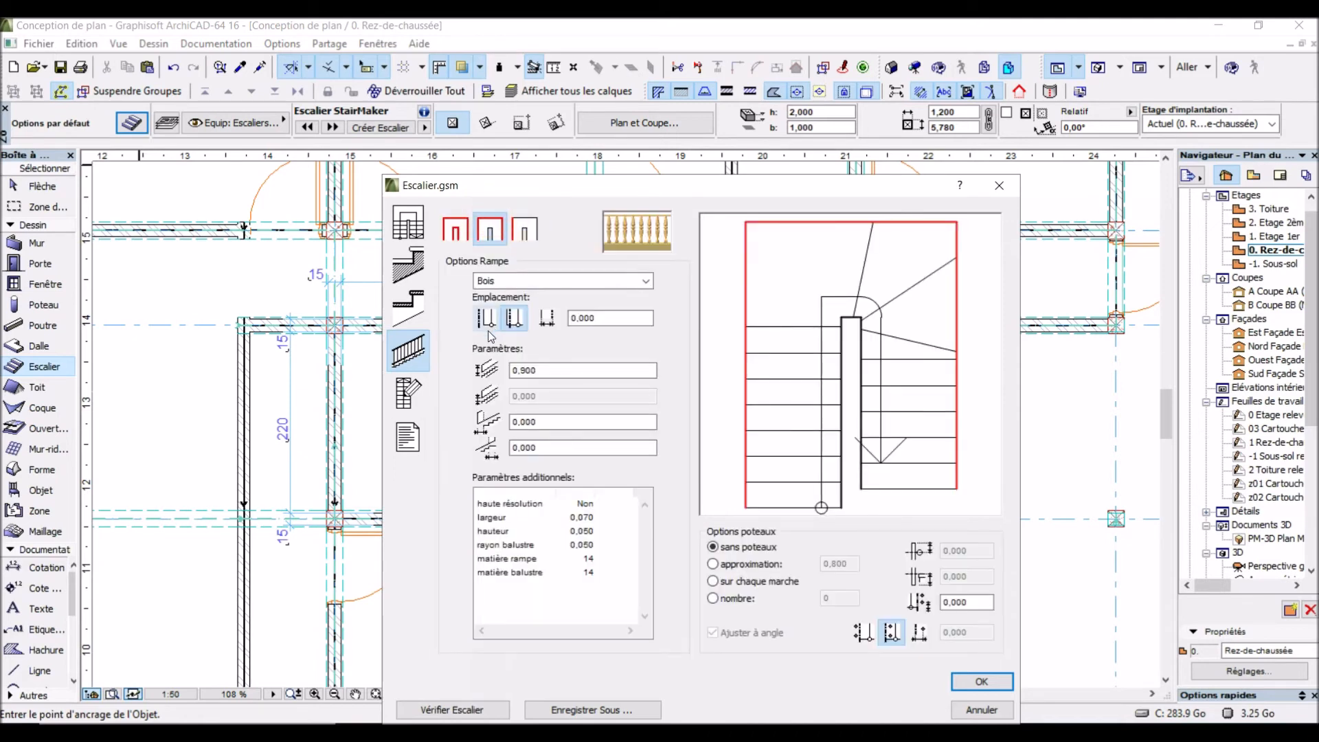
# Step: Try the Poteaux avec balustres railing on the outer side, and set the type back to Bois
pyautogui.click(621, 283)
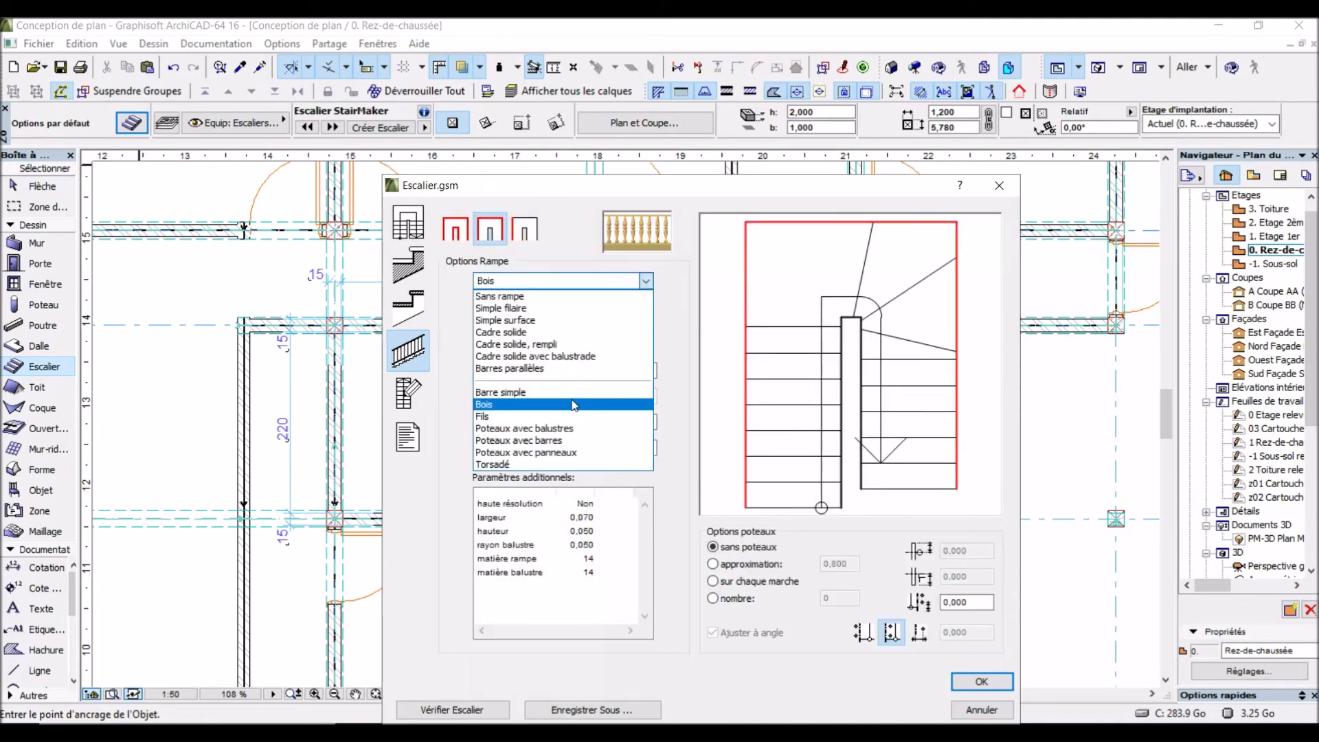
pyautogui.click(570, 428)
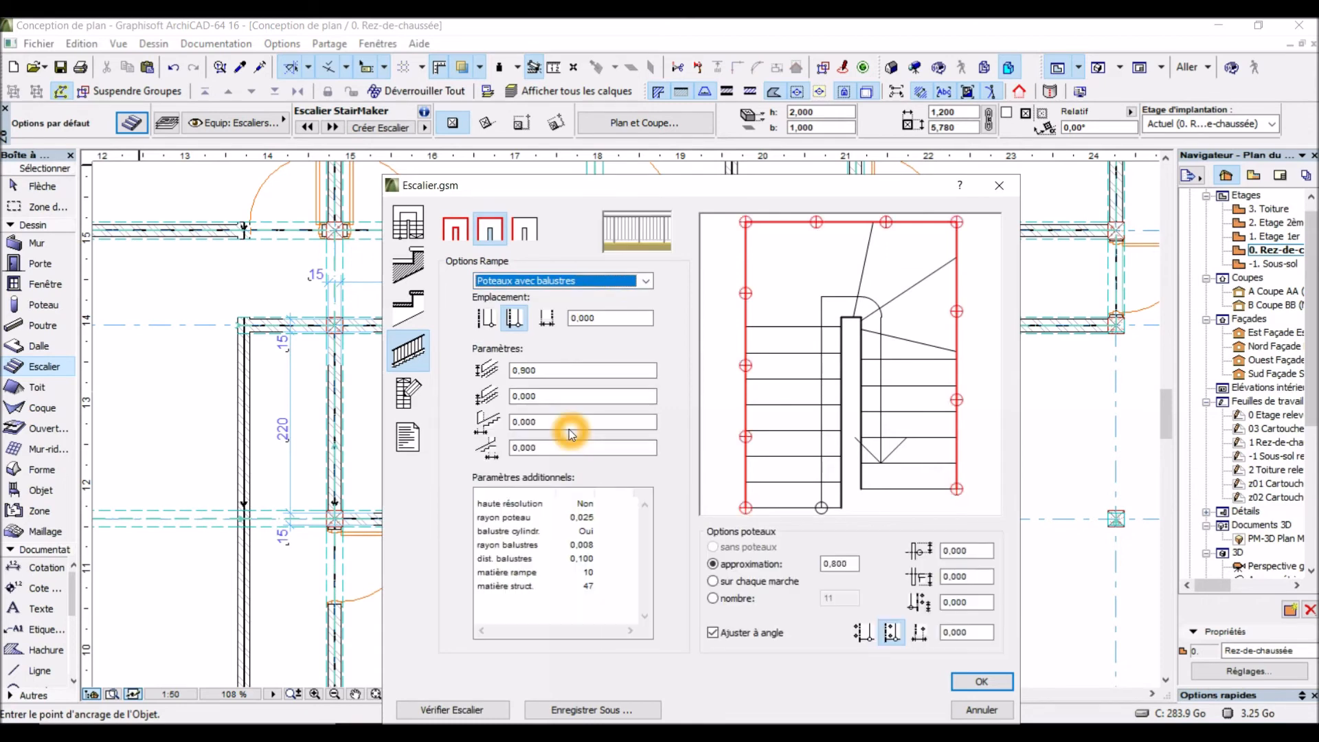
pyautogui.click(611, 284)
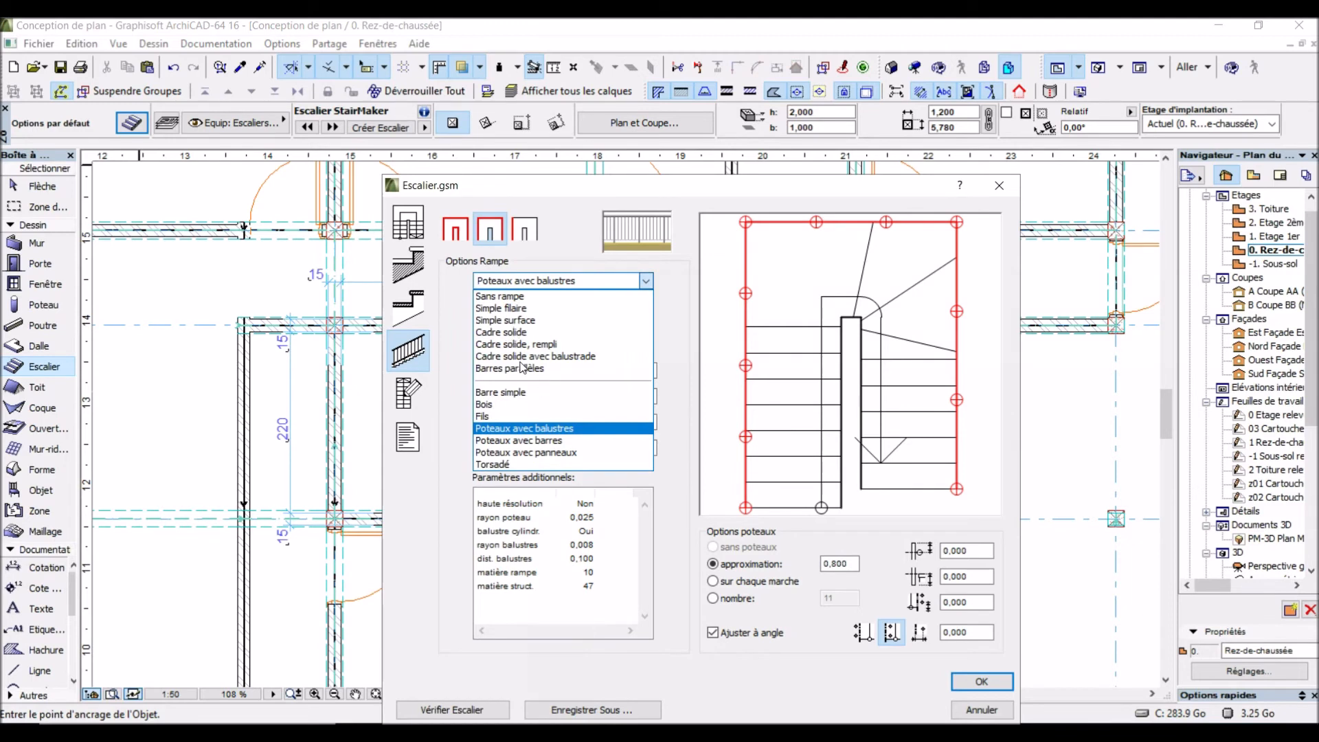
pyautogui.click(496, 405)
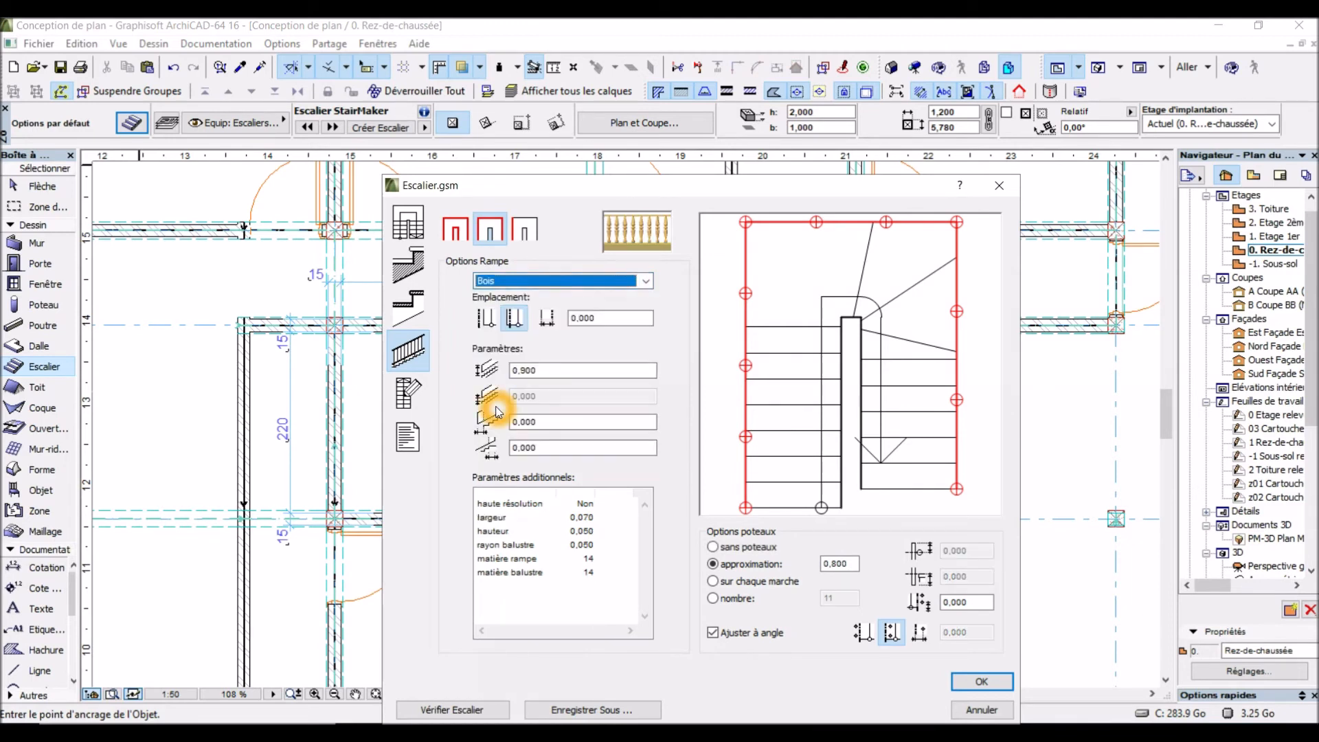
# Step: Examine the stair's flight options for the lower and upper riser counts, and the step dimensions and step rule
pyautogui.click(415, 233)
pyautogui.click(569, 438)
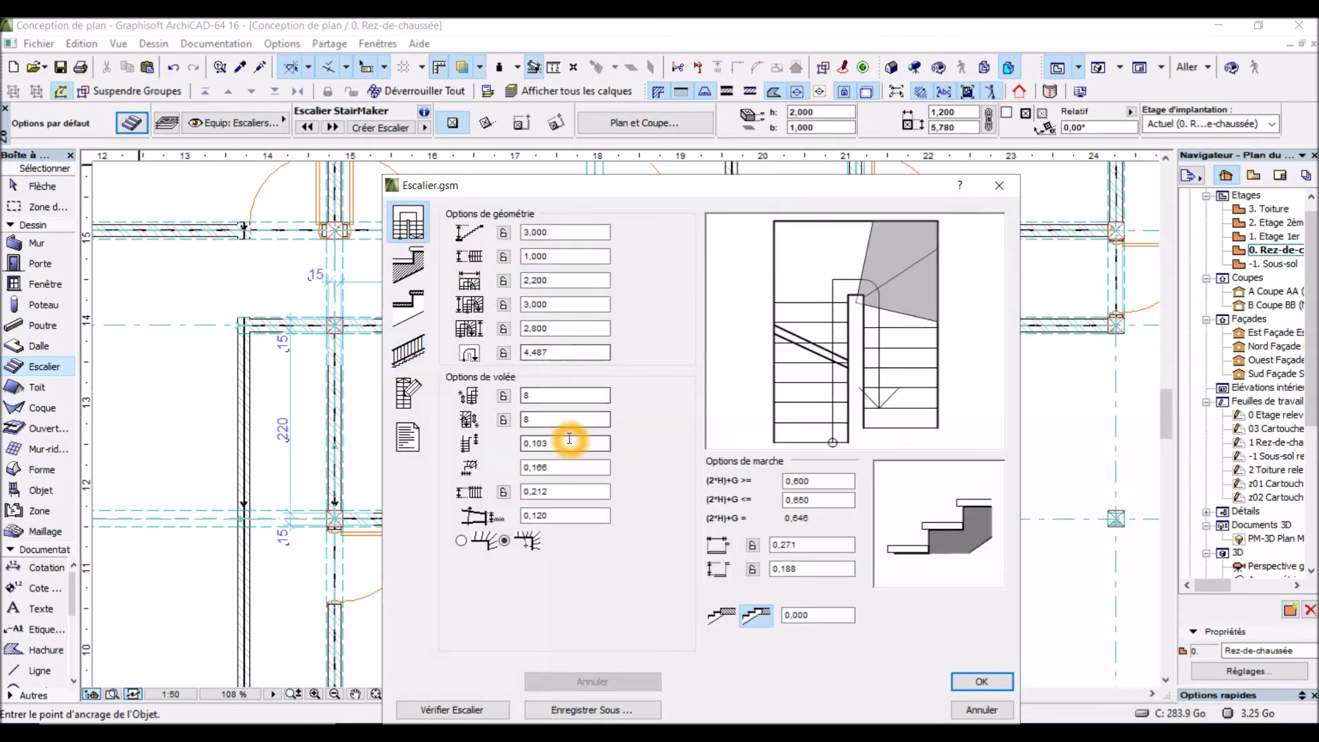
pyautogui.click(541, 396)
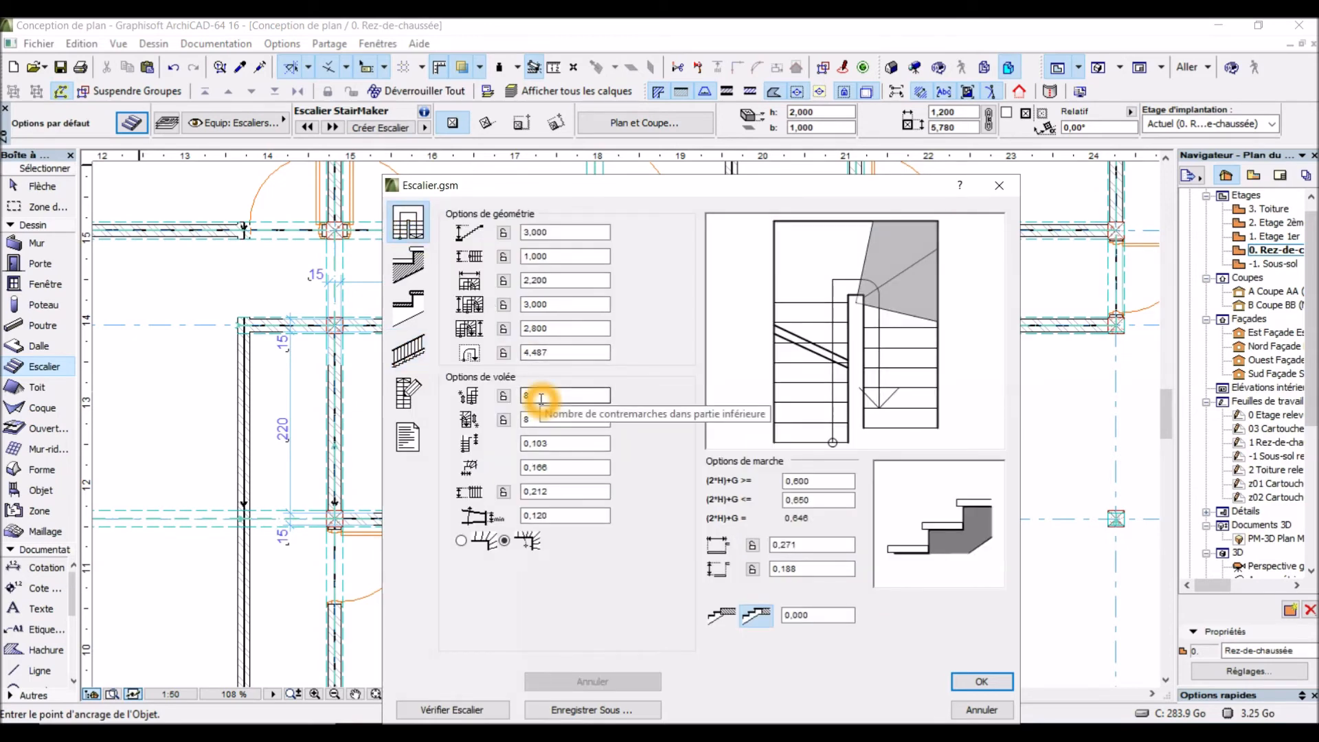
pyautogui.click(547, 420)
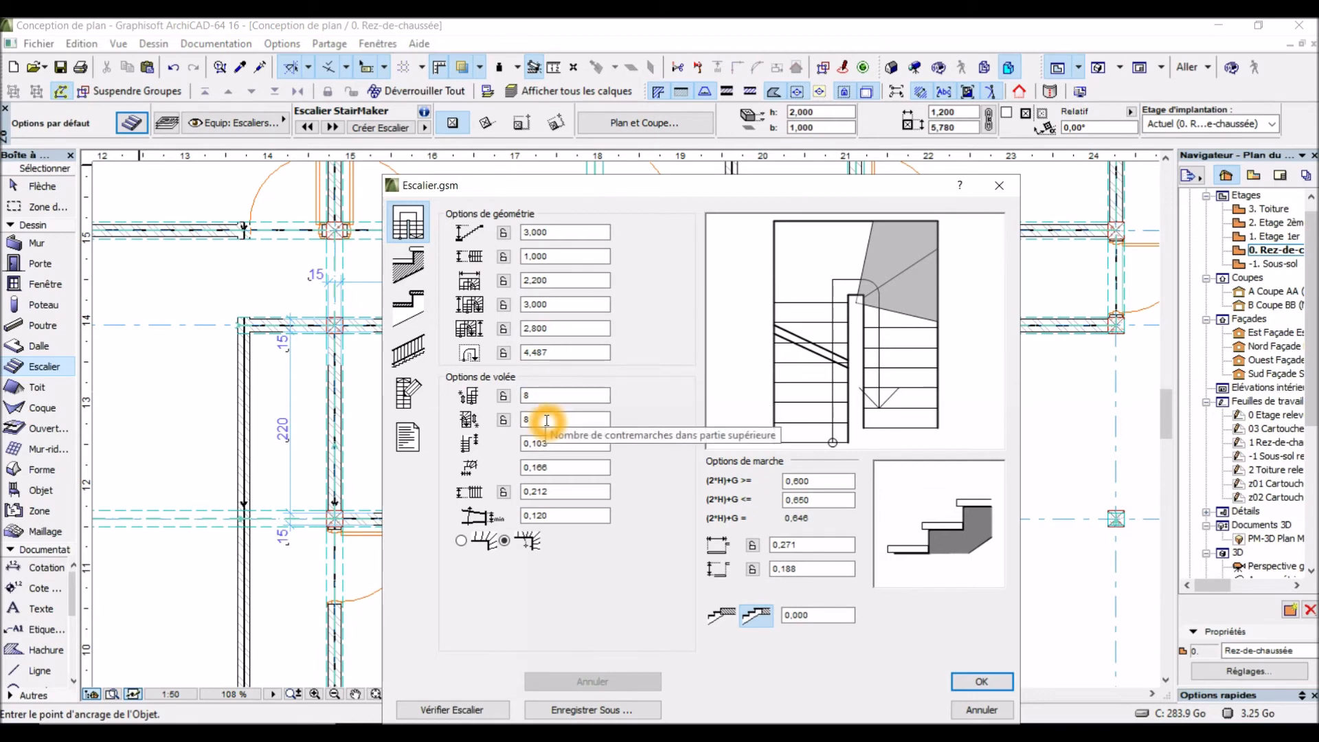
pyautogui.click(622, 518)
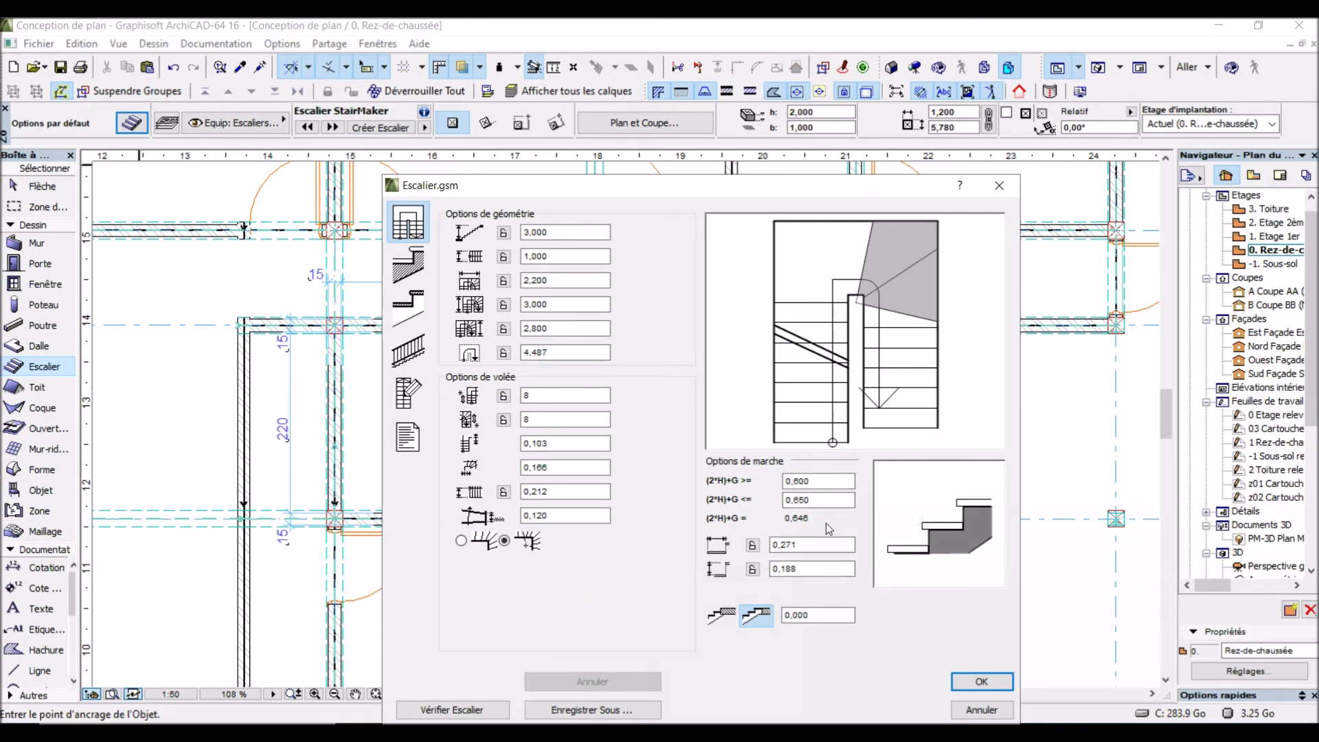
pyautogui.click(846, 558)
# Step: Verify the stair, save it as Escalier 1 in the embedded library (Bibliothèque emboîtée), and close its settings
pyautogui.click(493, 713)
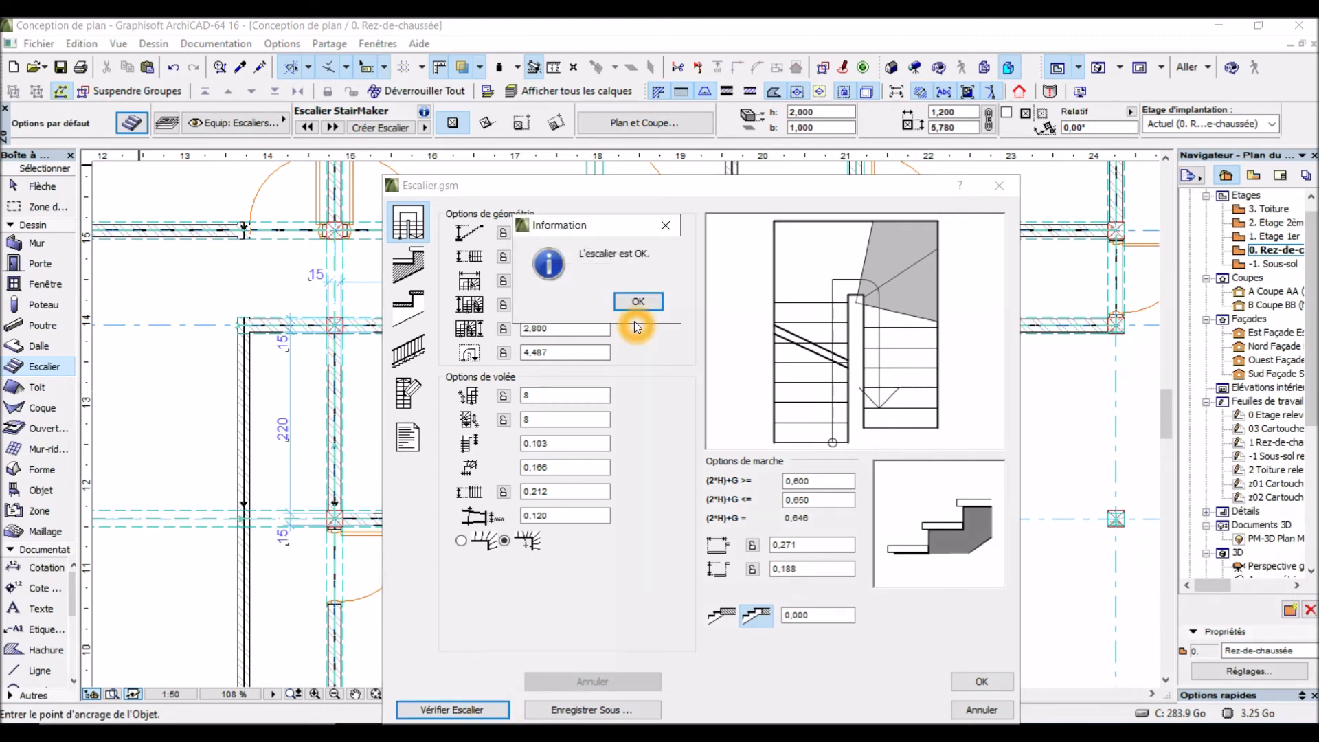
pyautogui.click(636, 305)
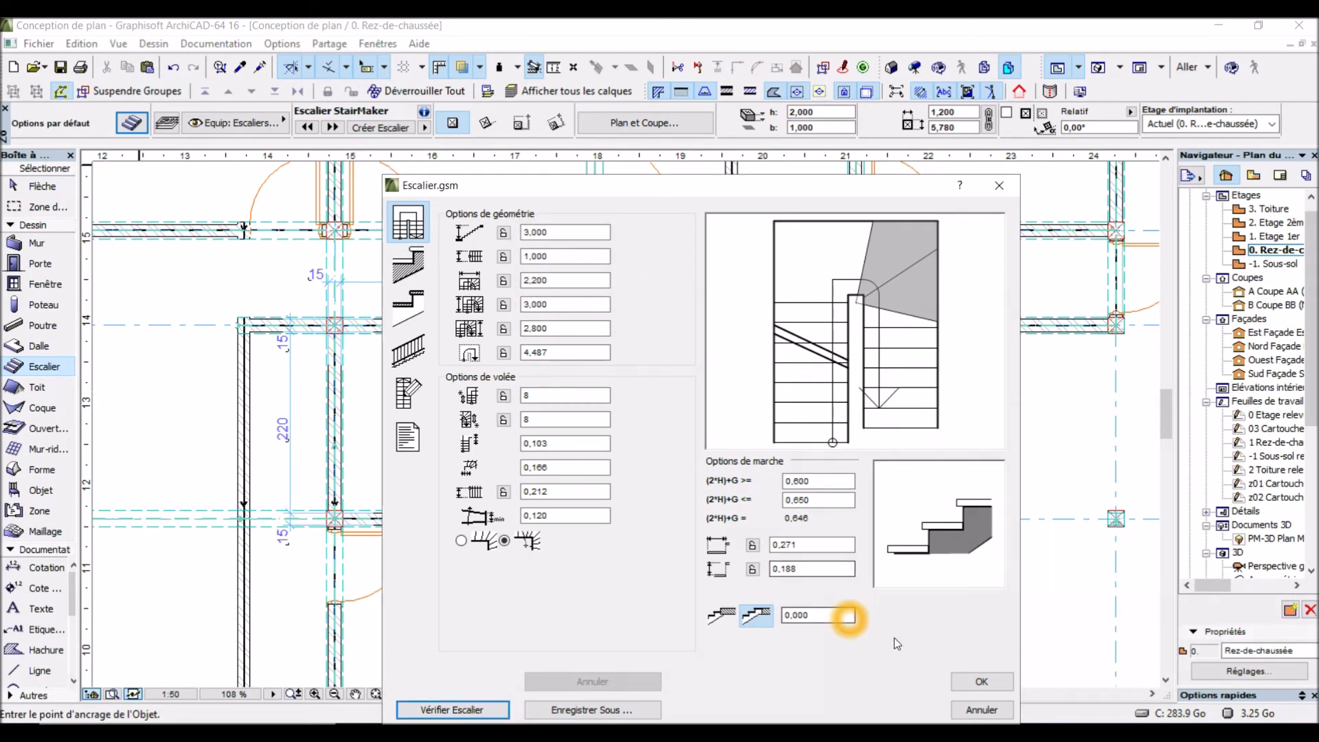
pyautogui.click(977, 683)
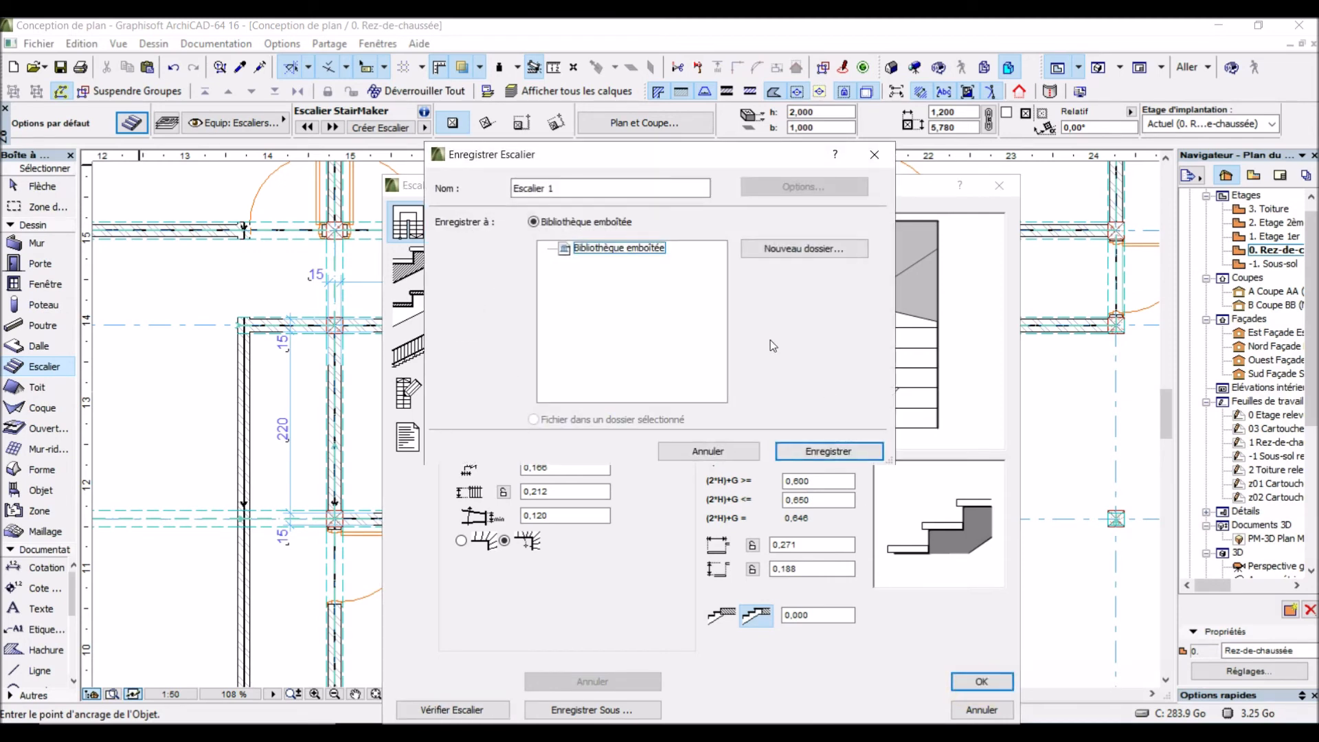
pyautogui.click(617, 190)
pyautogui.click(573, 188)
pyautogui.click(839, 452)
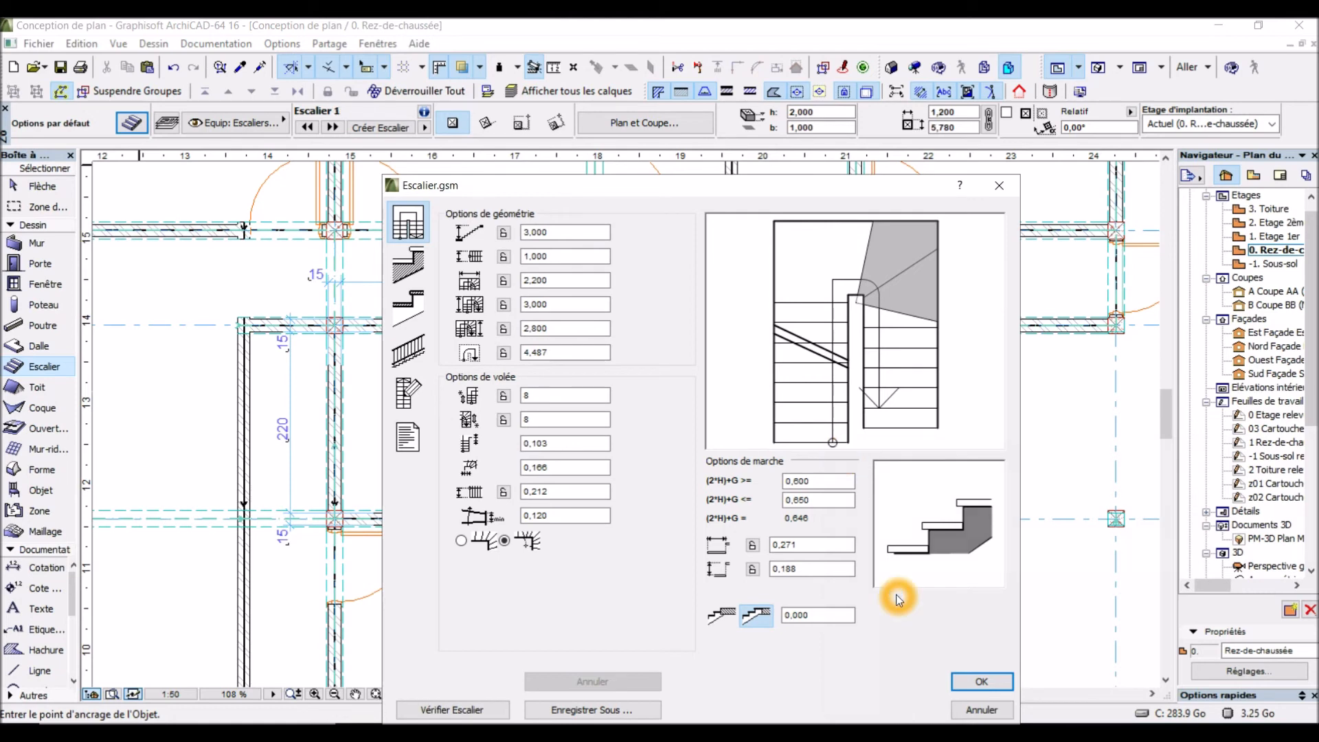
pyautogui.press('Return')
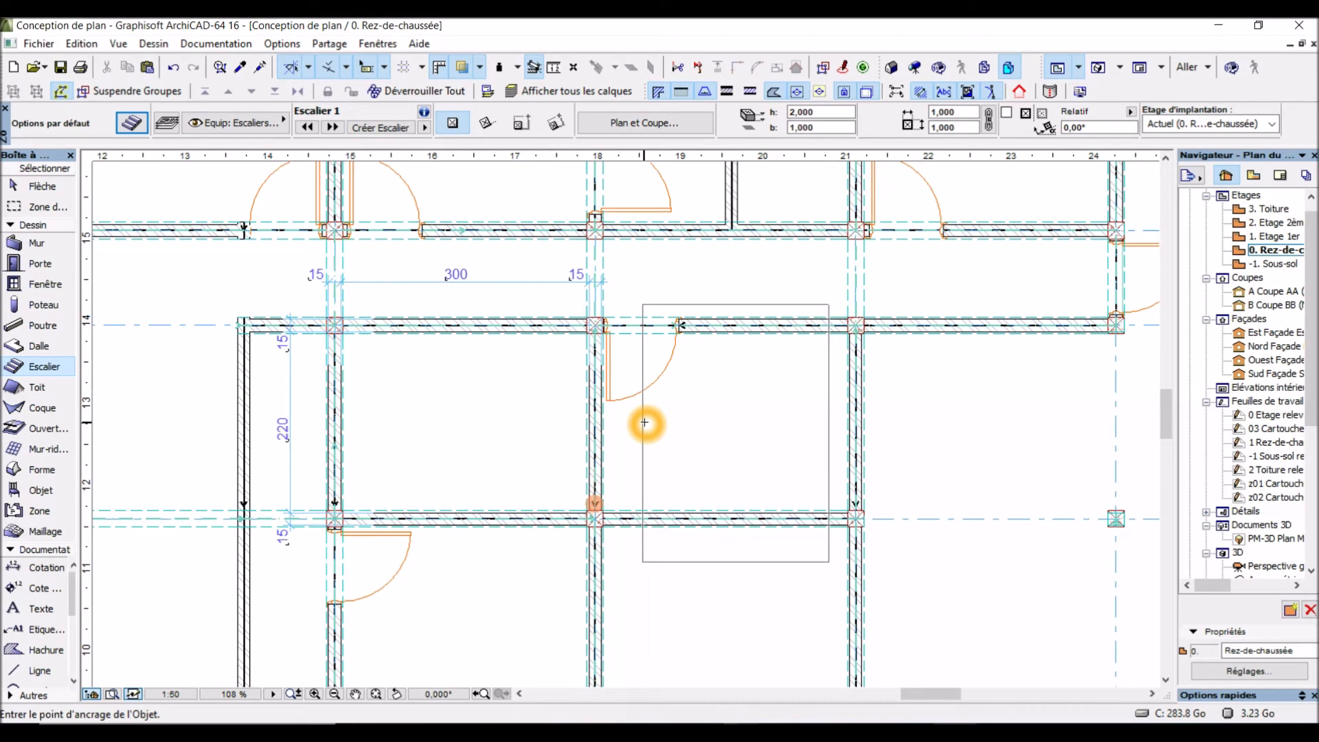
# Step: Place the stair Escalier 1 in the dimensioned 300 by 220 room on the ground-floor plan
pyautogui.click(375, 411)
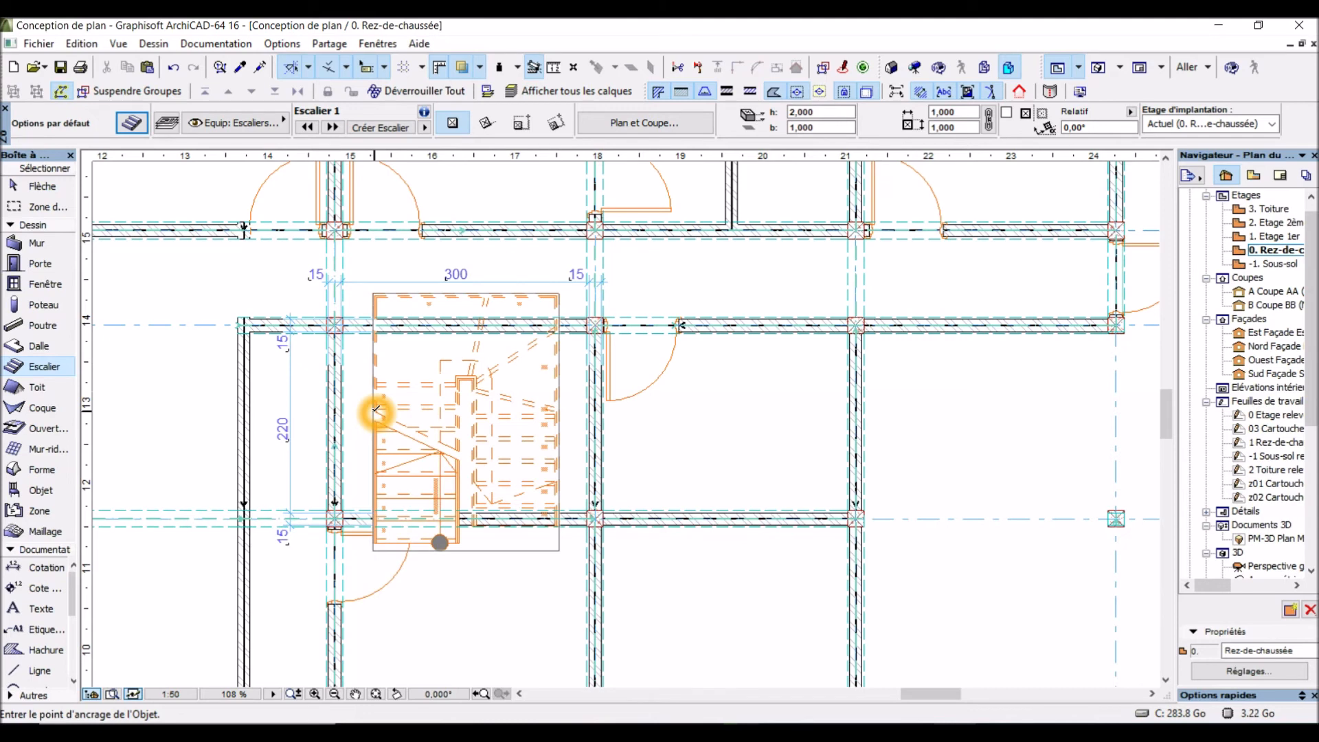
pyautogui.press('Escape')
# Step: Rotate the stair Escalier 1 by -90° about the upper corner of its outline nearest the door
pyautogui.click(446, 411)
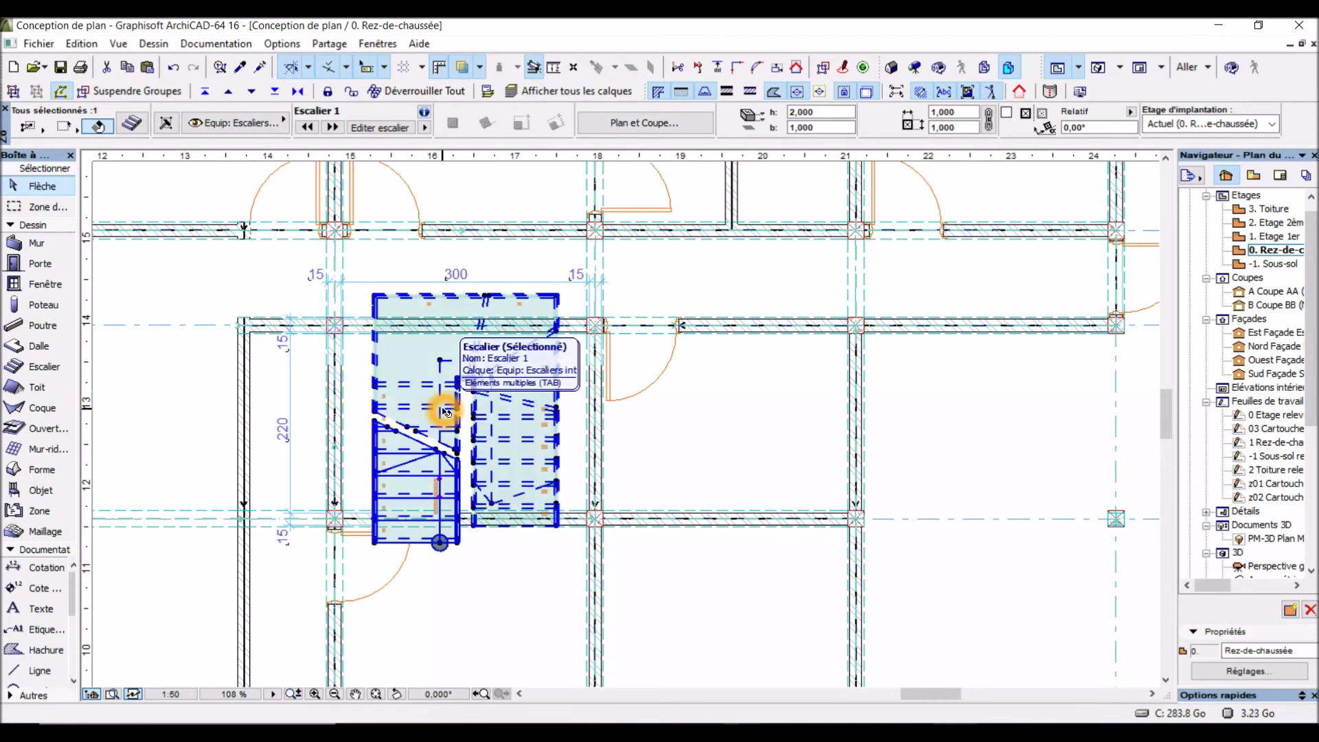
pyautogui.hotkey('ctrl', 'e')
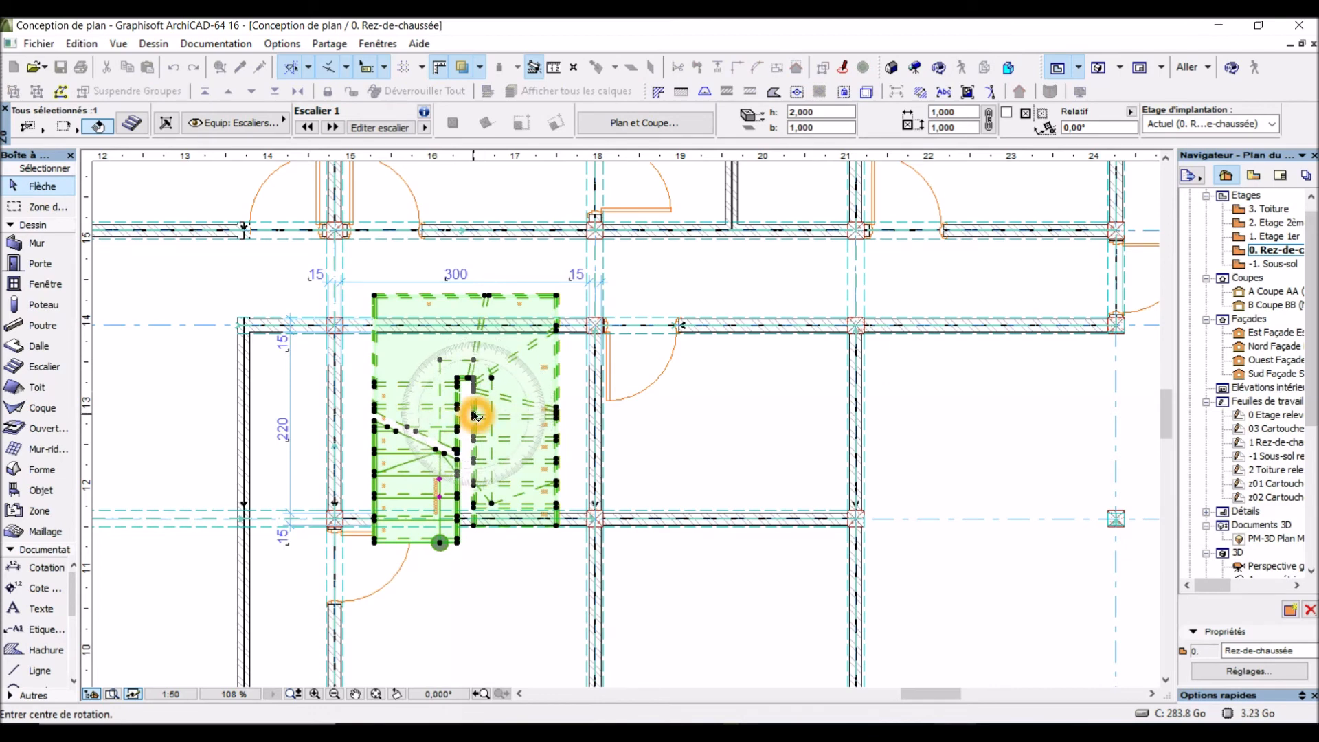
pyautogui.press('Escape')
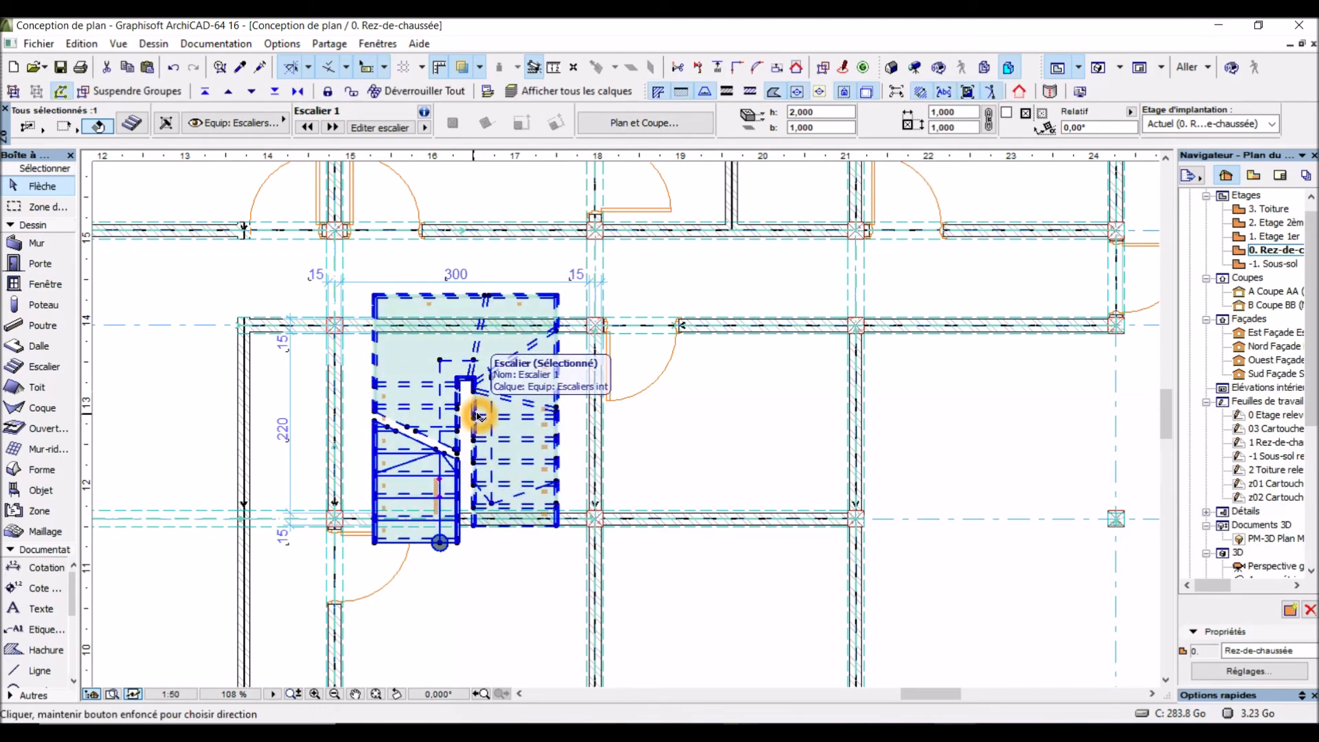
pyautogui.hotkey('ctrl', 'e')
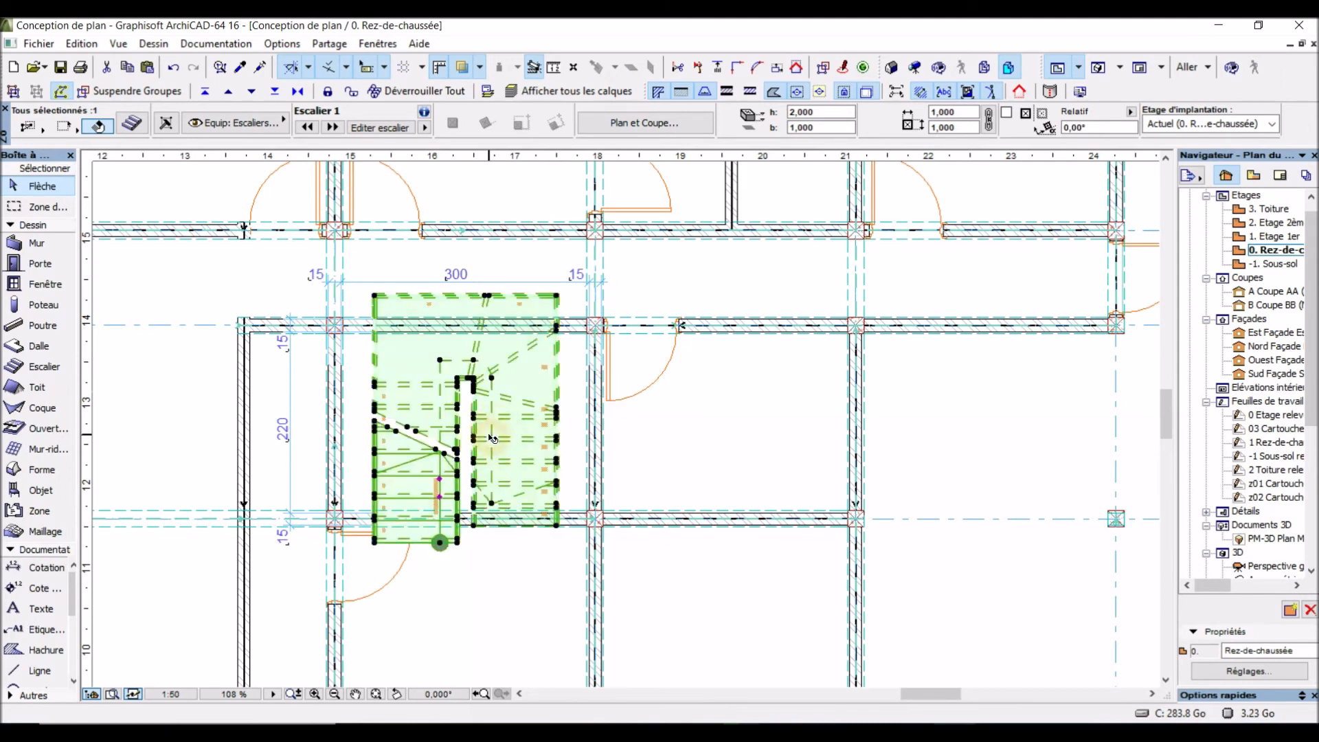
pyautogui.rightClick(490, 437)
pyautogui.moveTo(603, 205)
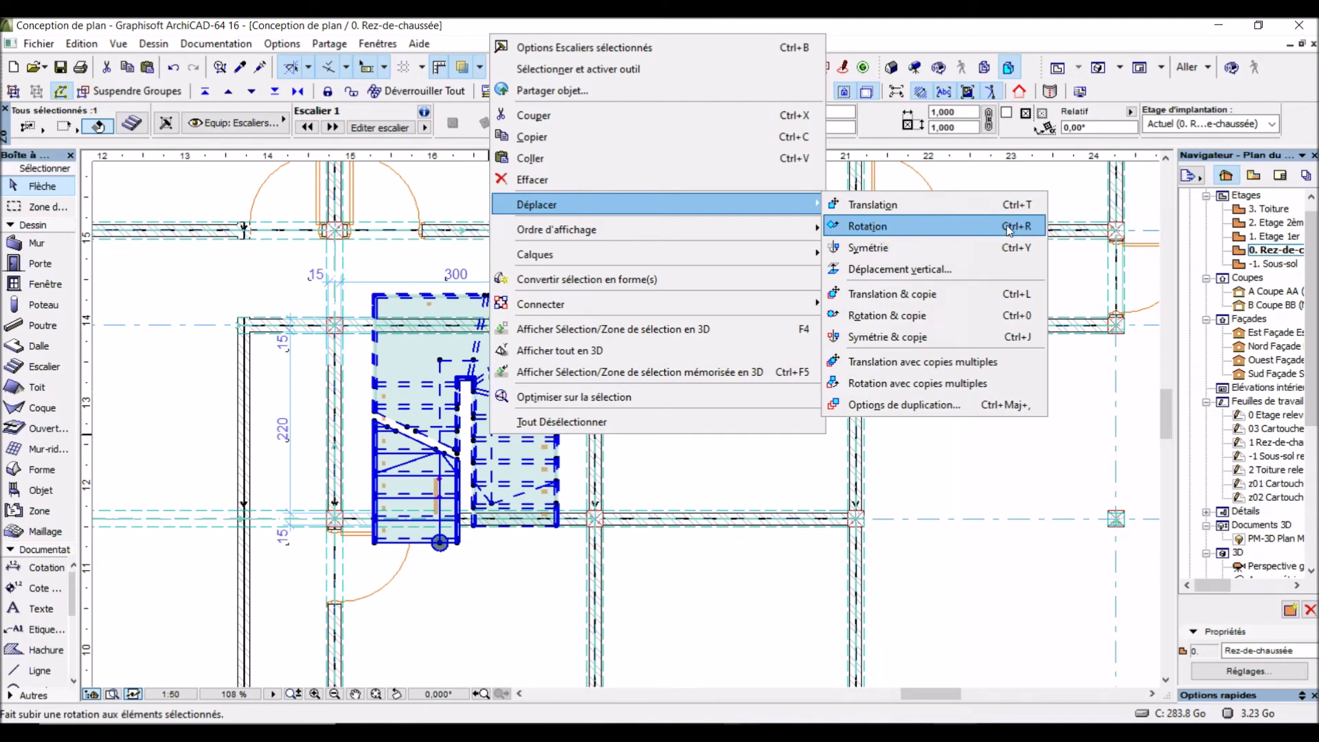
pyautogui.click(942, 229)
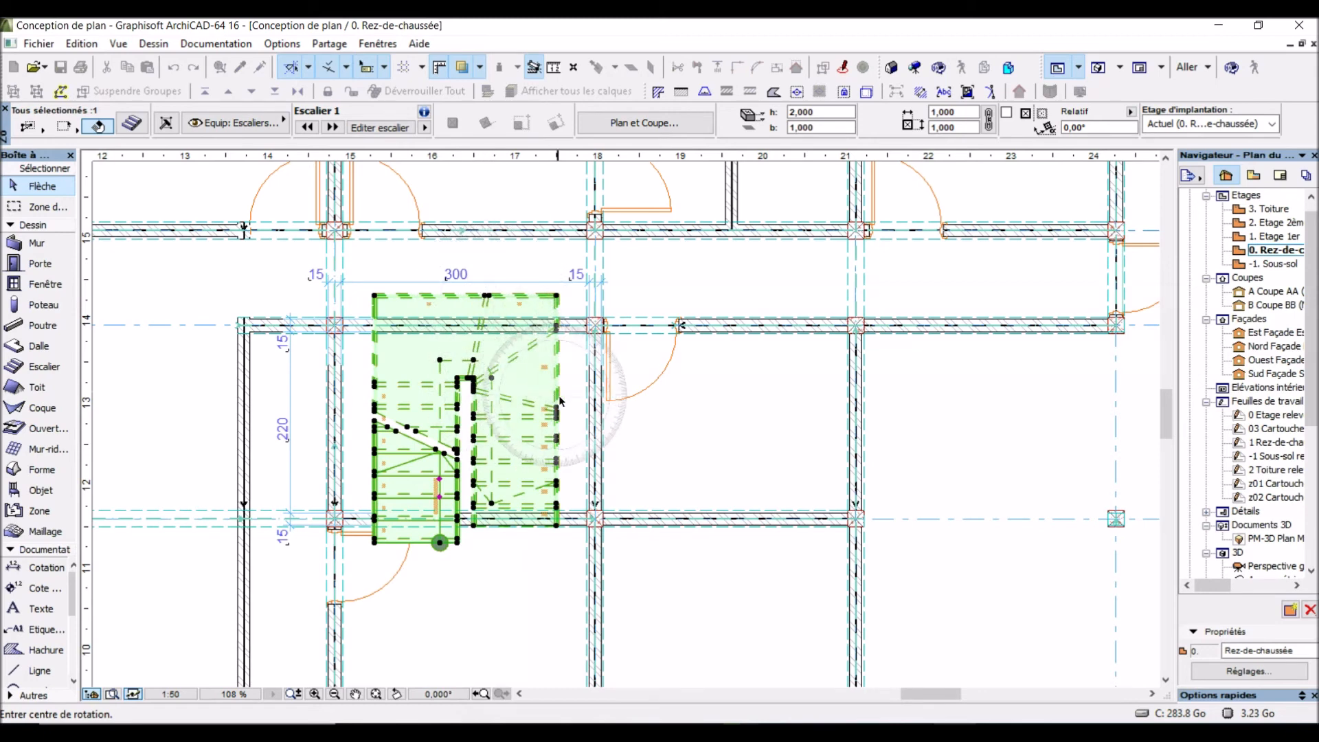
pyautogui.click(558, 297)
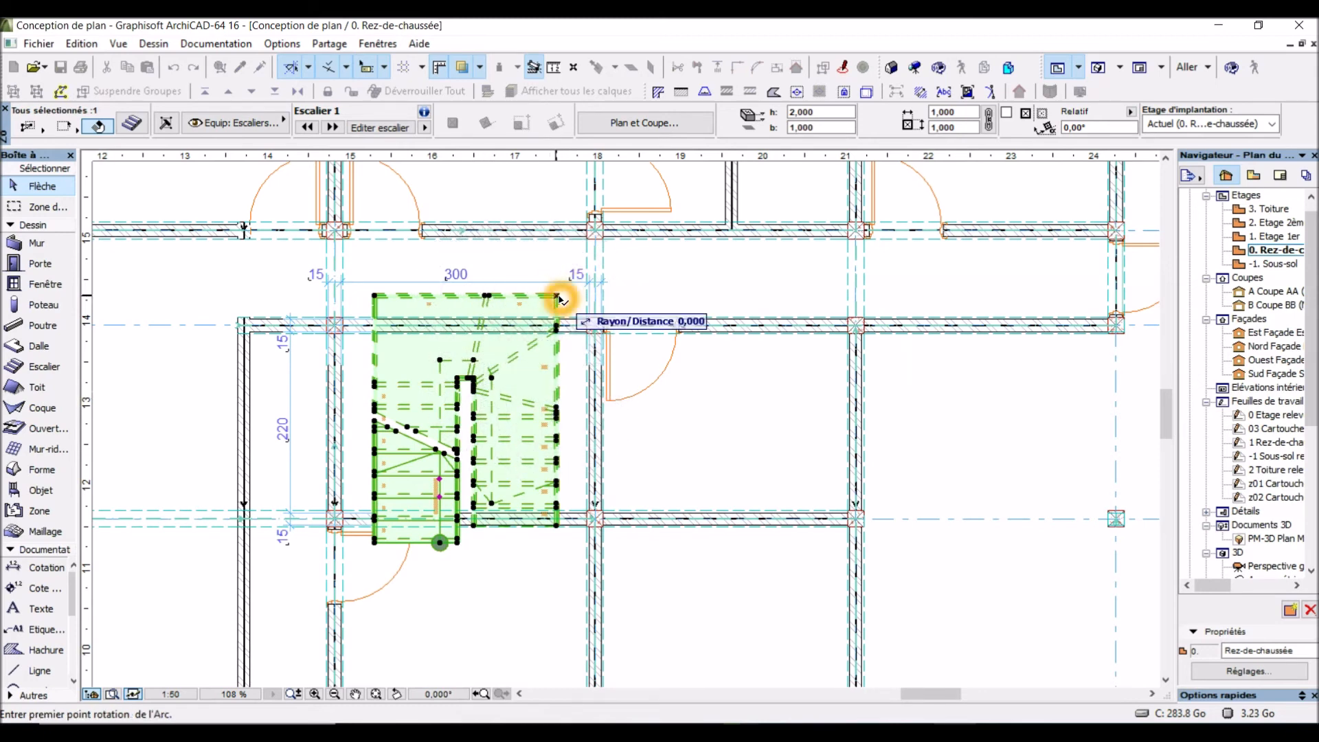
pyautogui.click(671, 299)
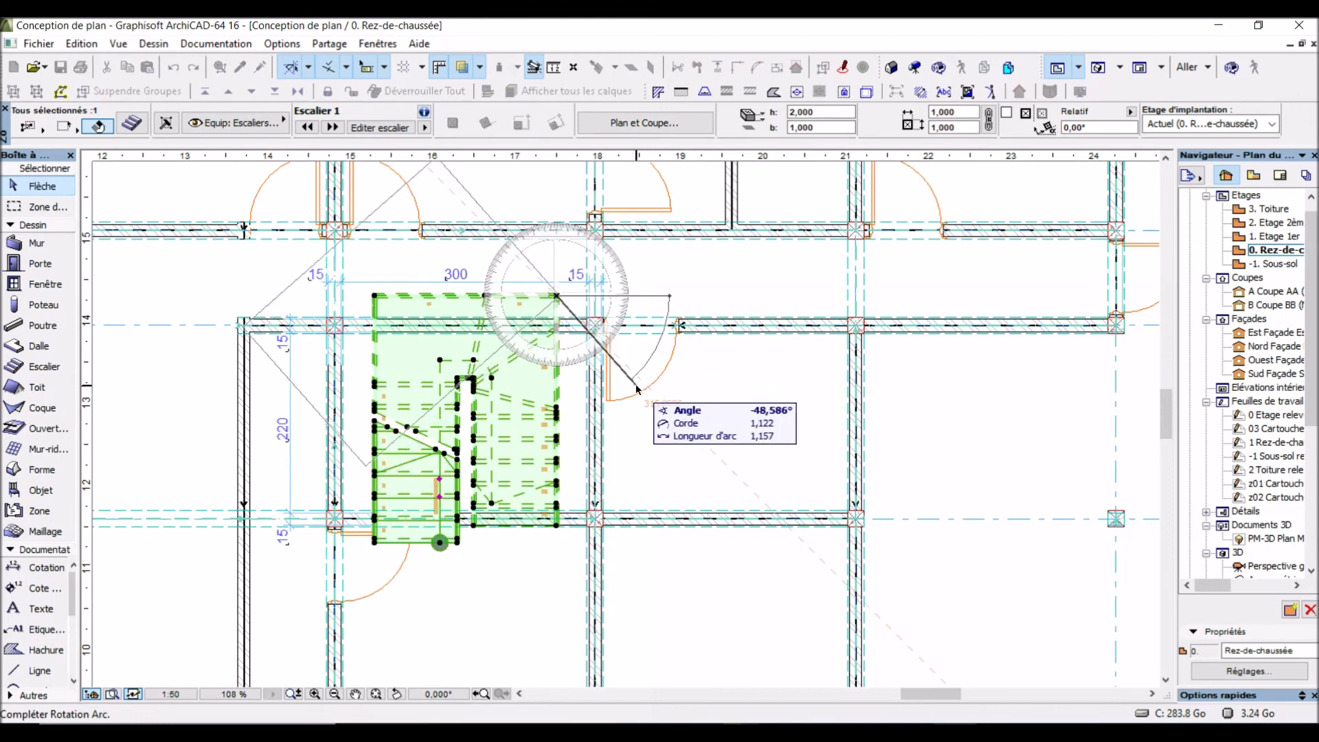
pyautogui.click(558, 388)
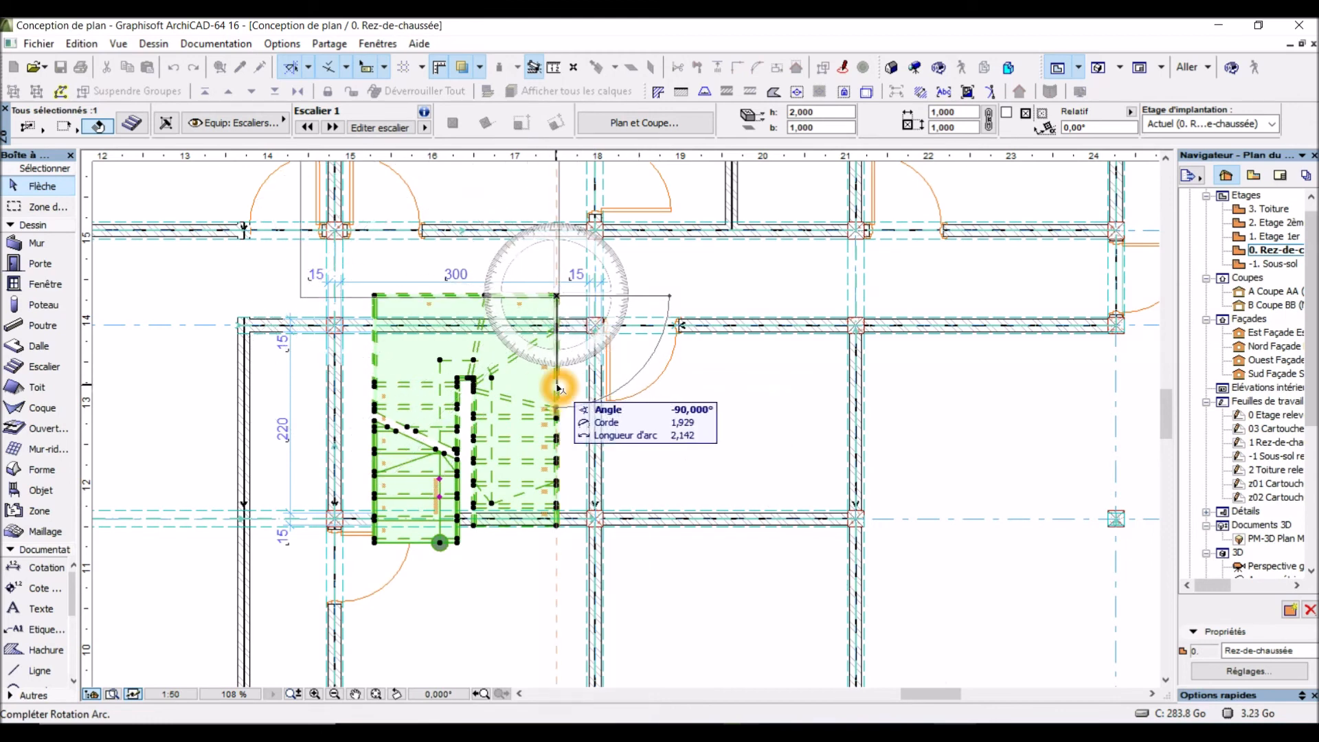
pyautogui.click(557, 389)
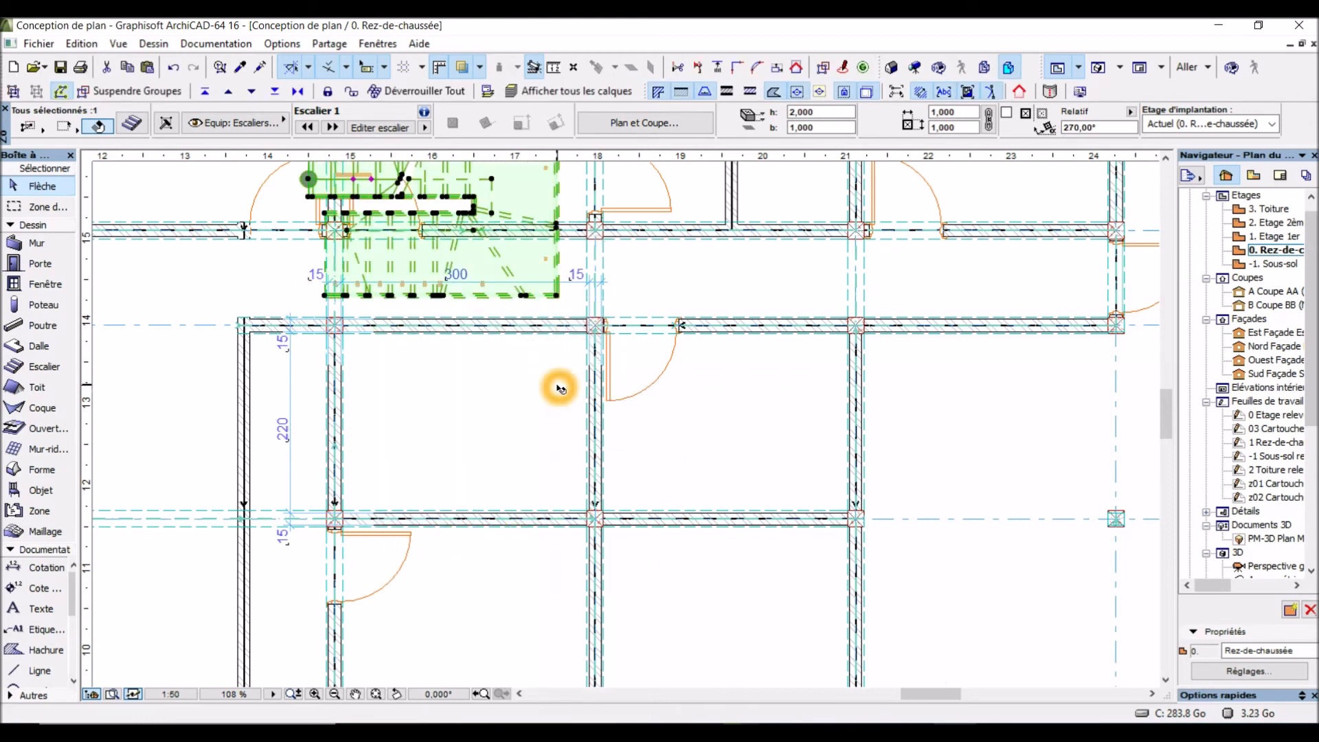
# Step: Move the rotated stair by its upper outer corner so it meets the room's inner corner at the lower column
pyautogui.click(558, 300)
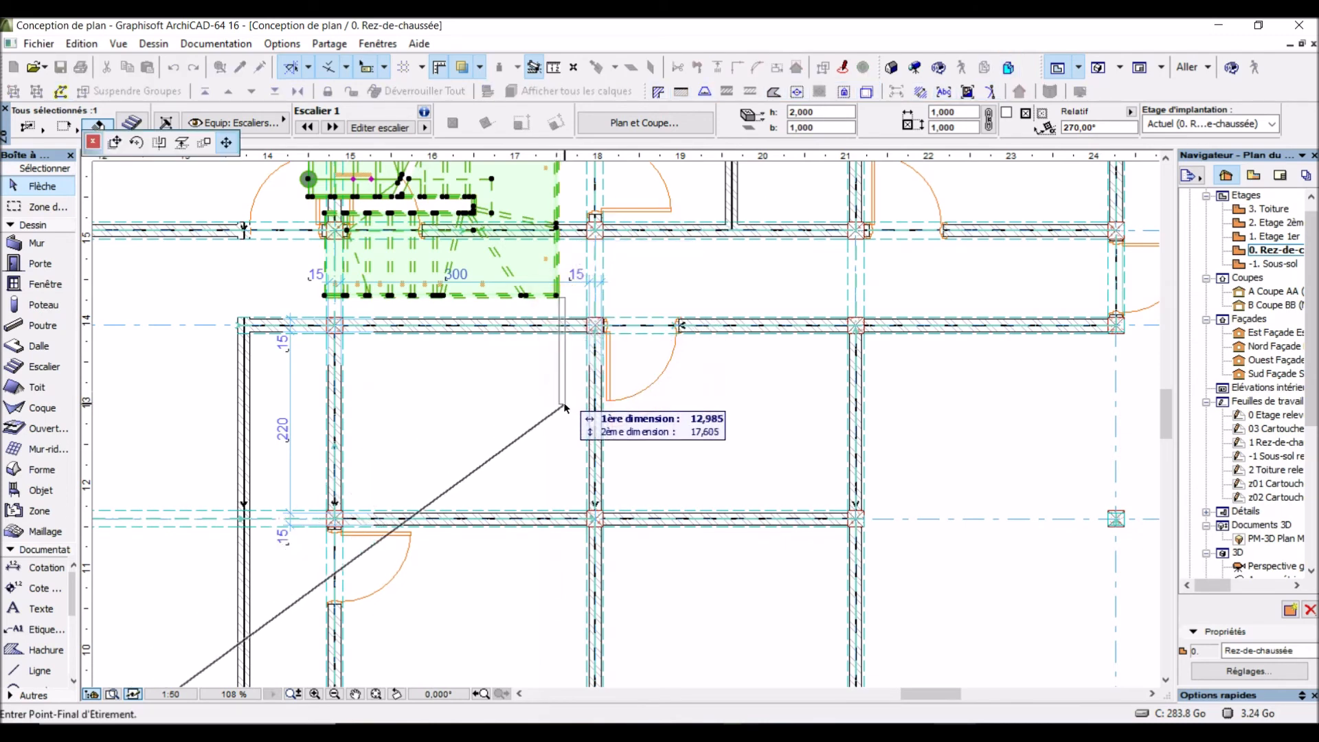
pyautogui.click(563, 323)
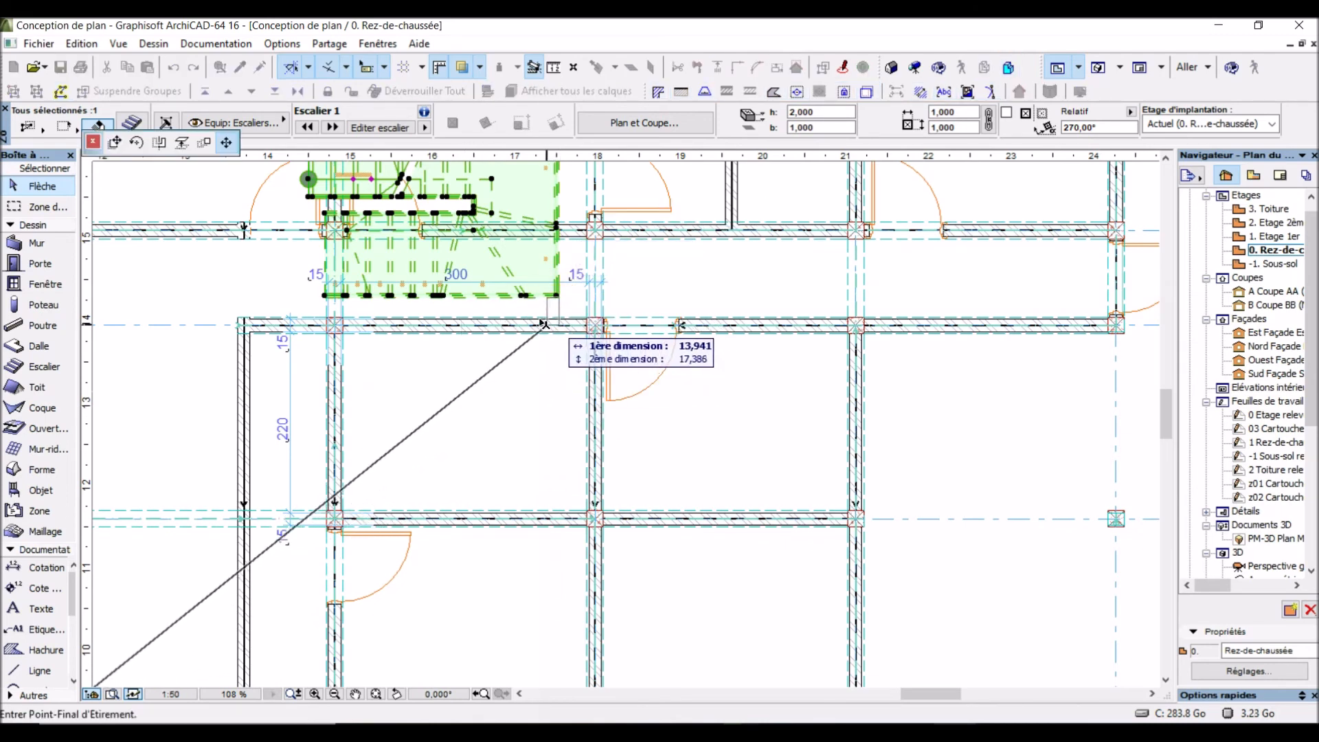
pyautogui.click(212, 216)
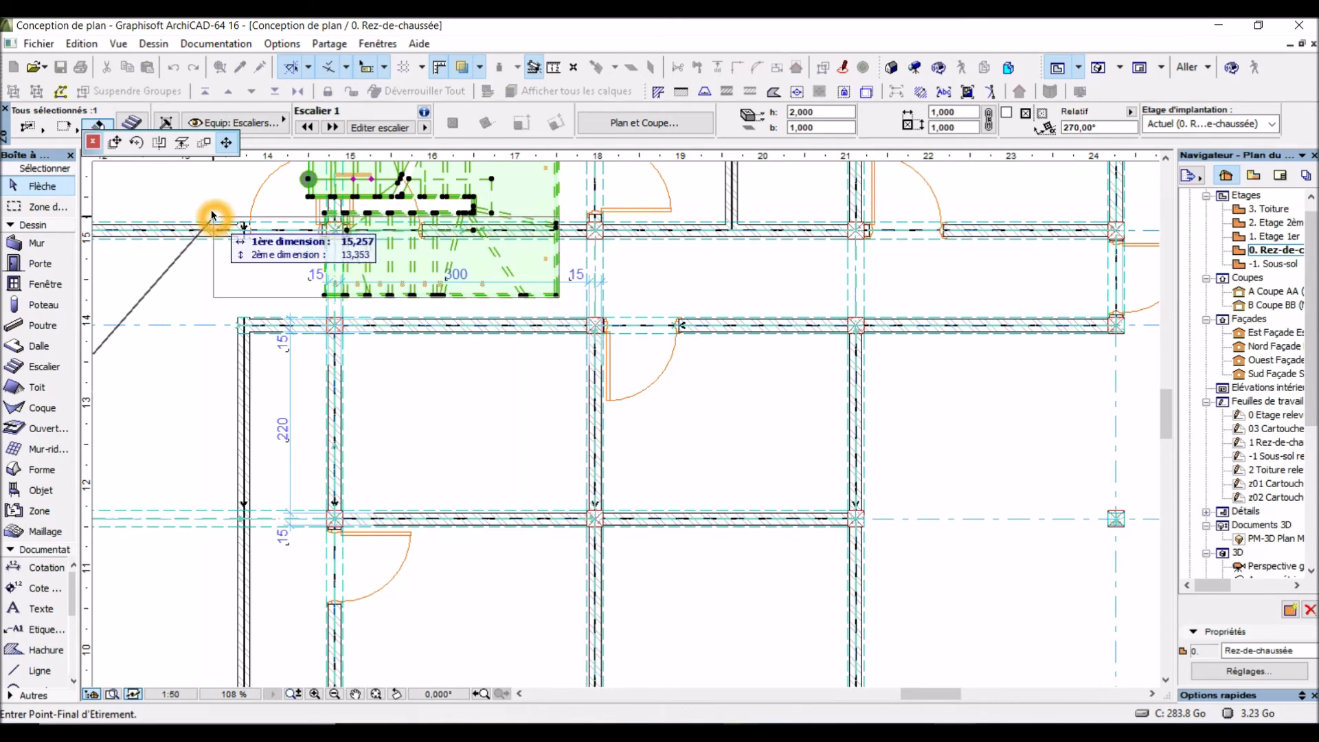
pyautogui.click(226, 148)
pyautogui.click(117, 144)
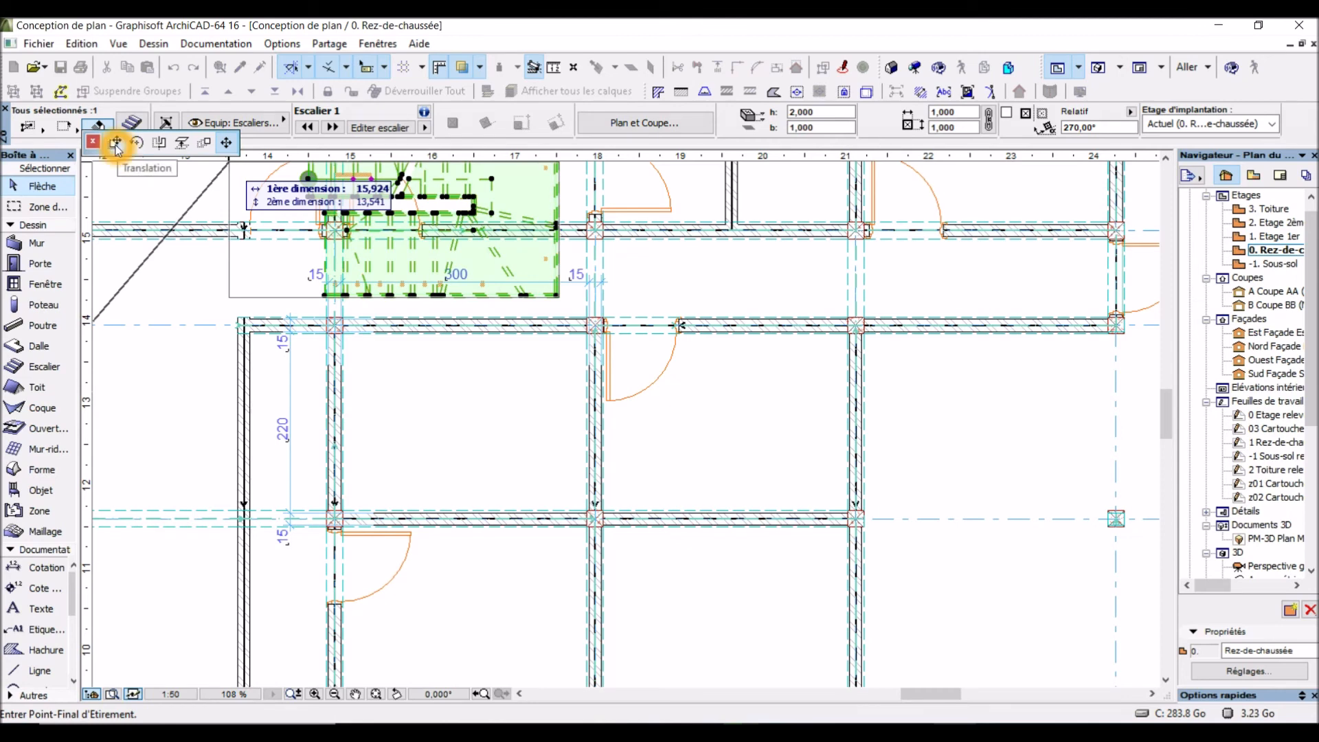
pyautogui.click(116, 143)
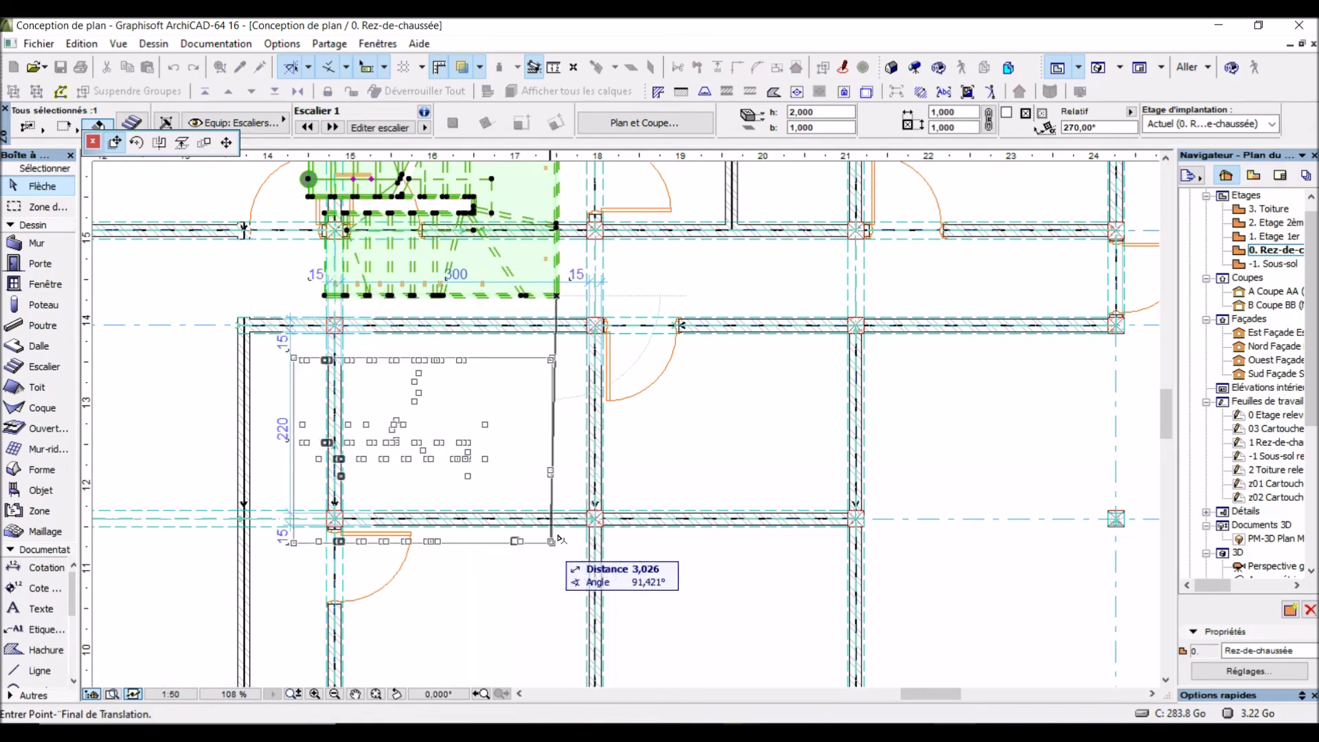
pyautogui.scroll(5, 603, 500)
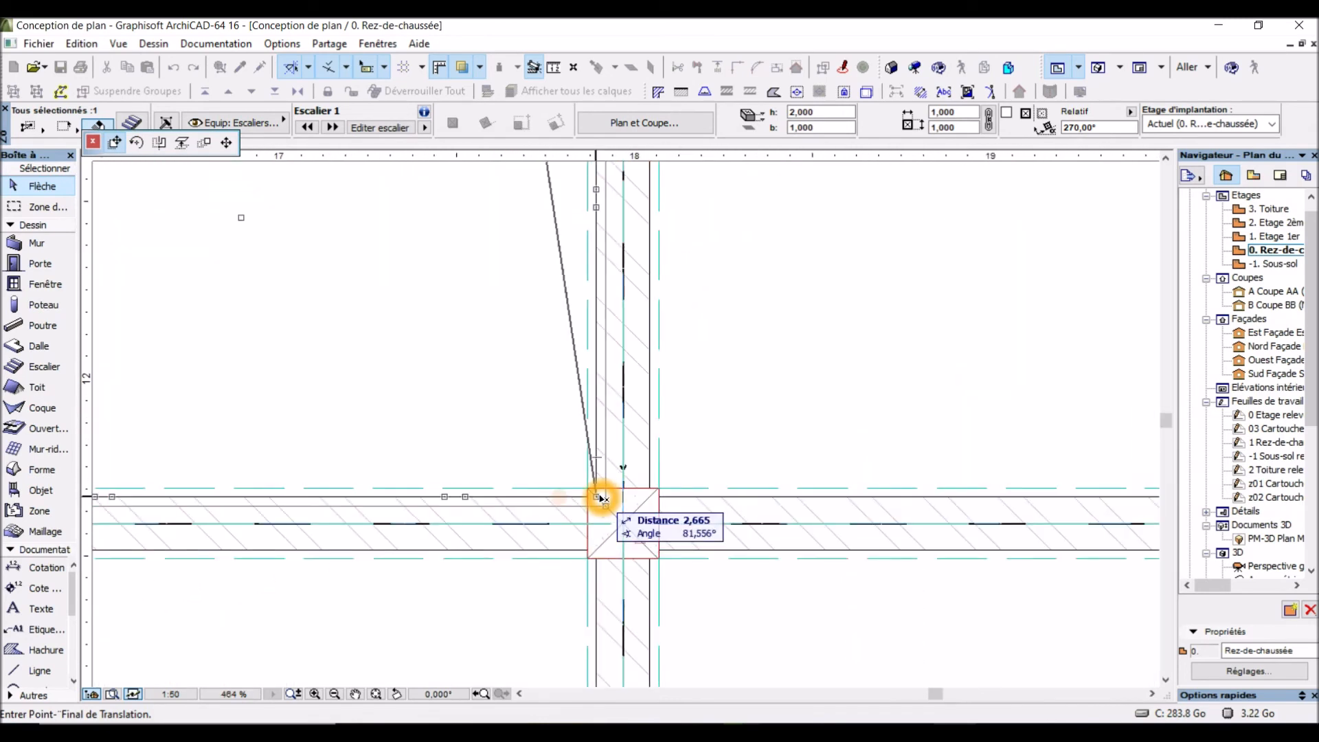
pyautogui.scroll(2, 603, 497)
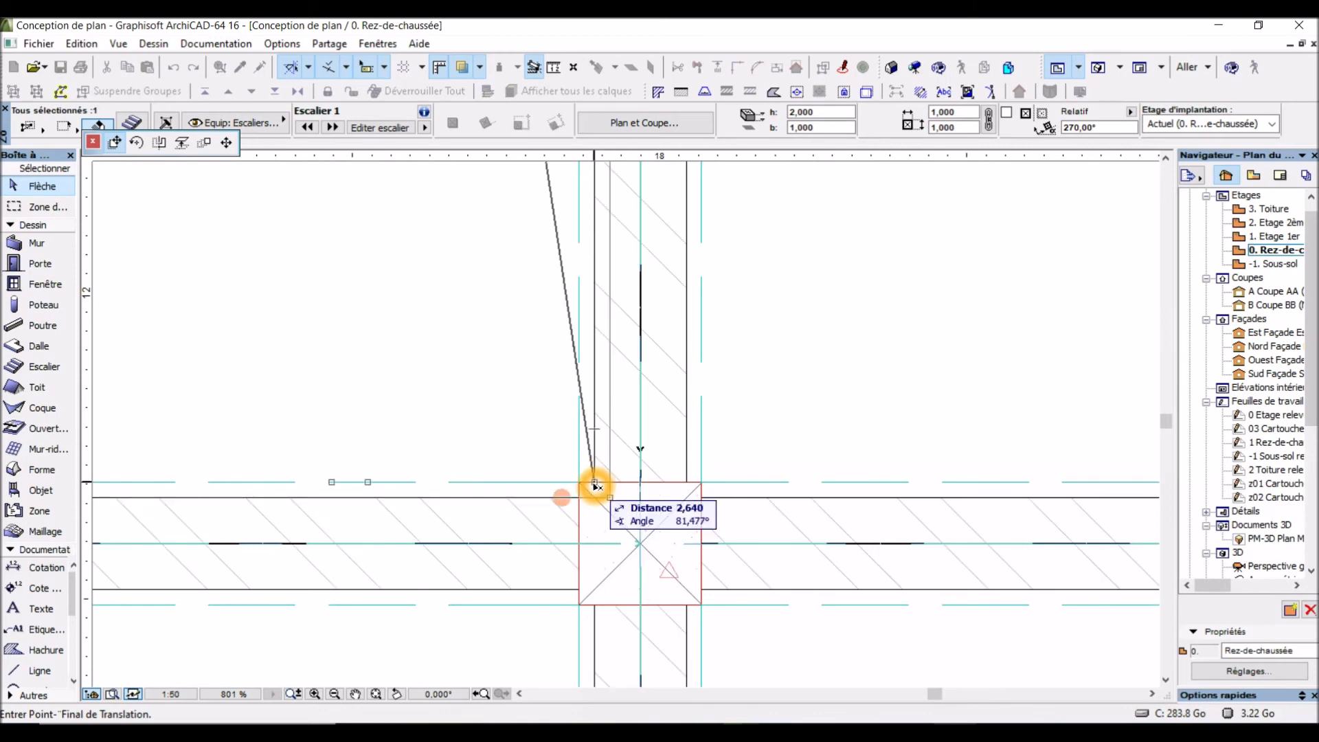
pyautogui.click(595, 485)
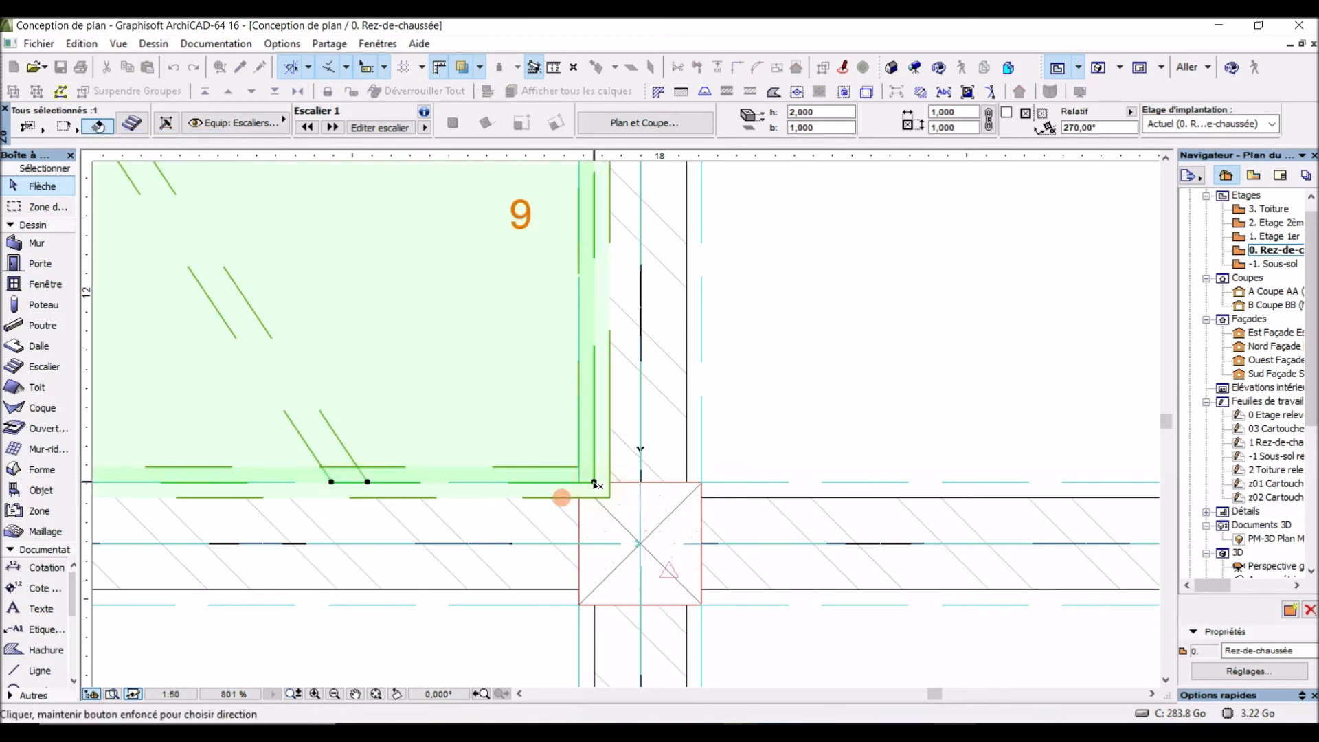
pyautogui.scroll(-6, 605, 536)
pyautogui.click(600, 547)
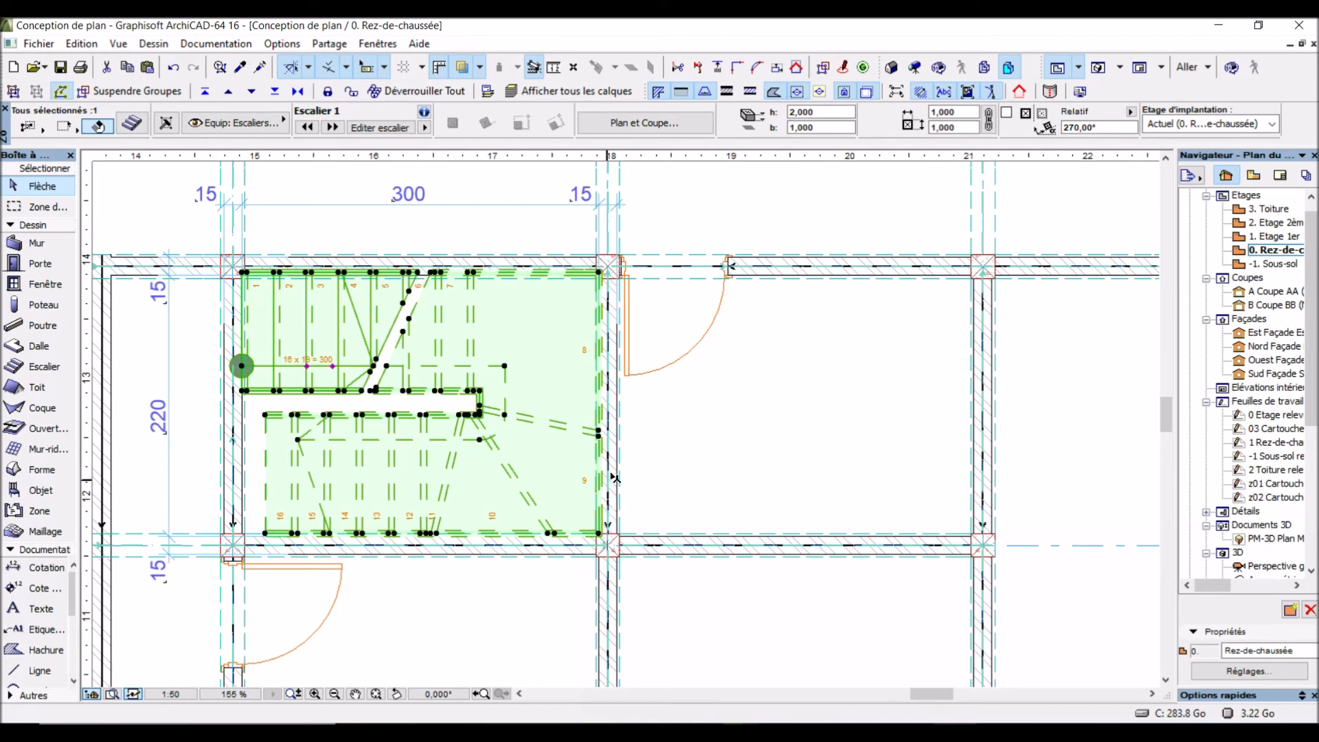
pyautogui.scroll(-2, 373, 475)
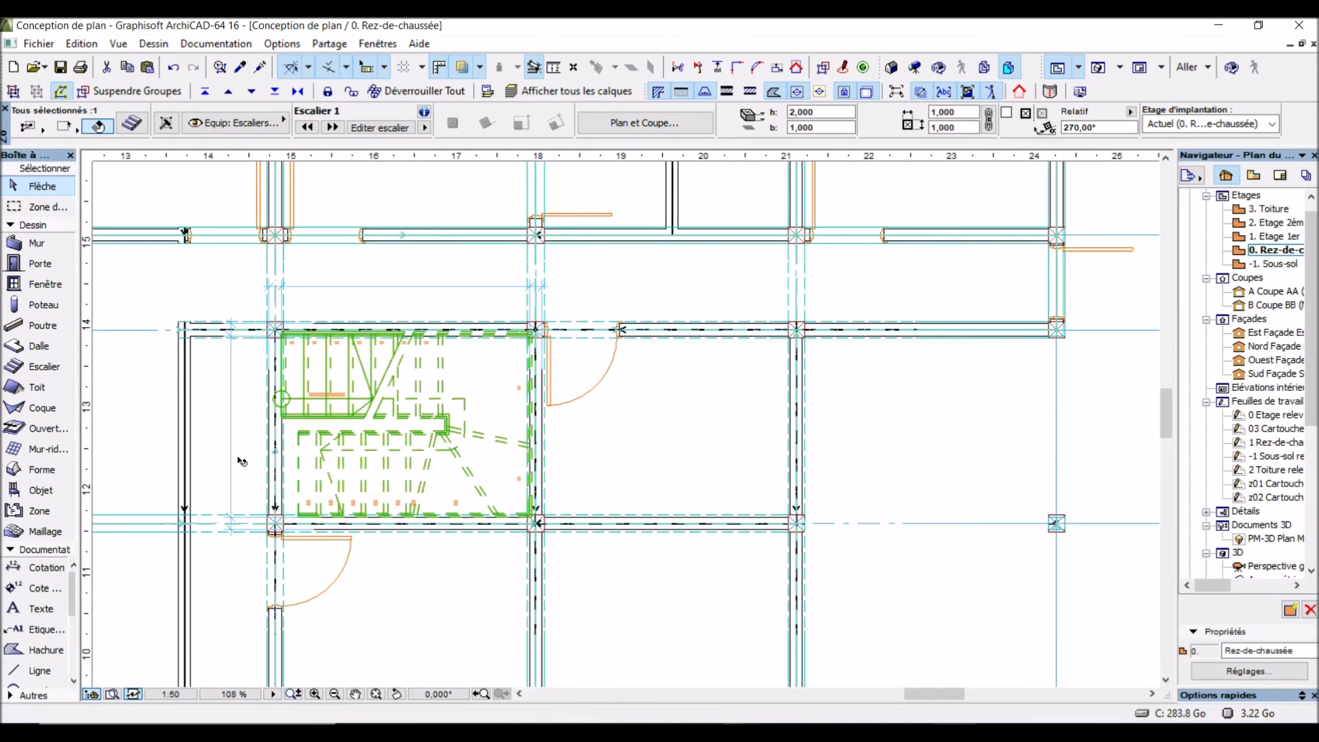
# Step: Examine how the stair fits between the walls of the 300 by 220 room and within the ground-floor plan
pyautogui.click(248, 390)
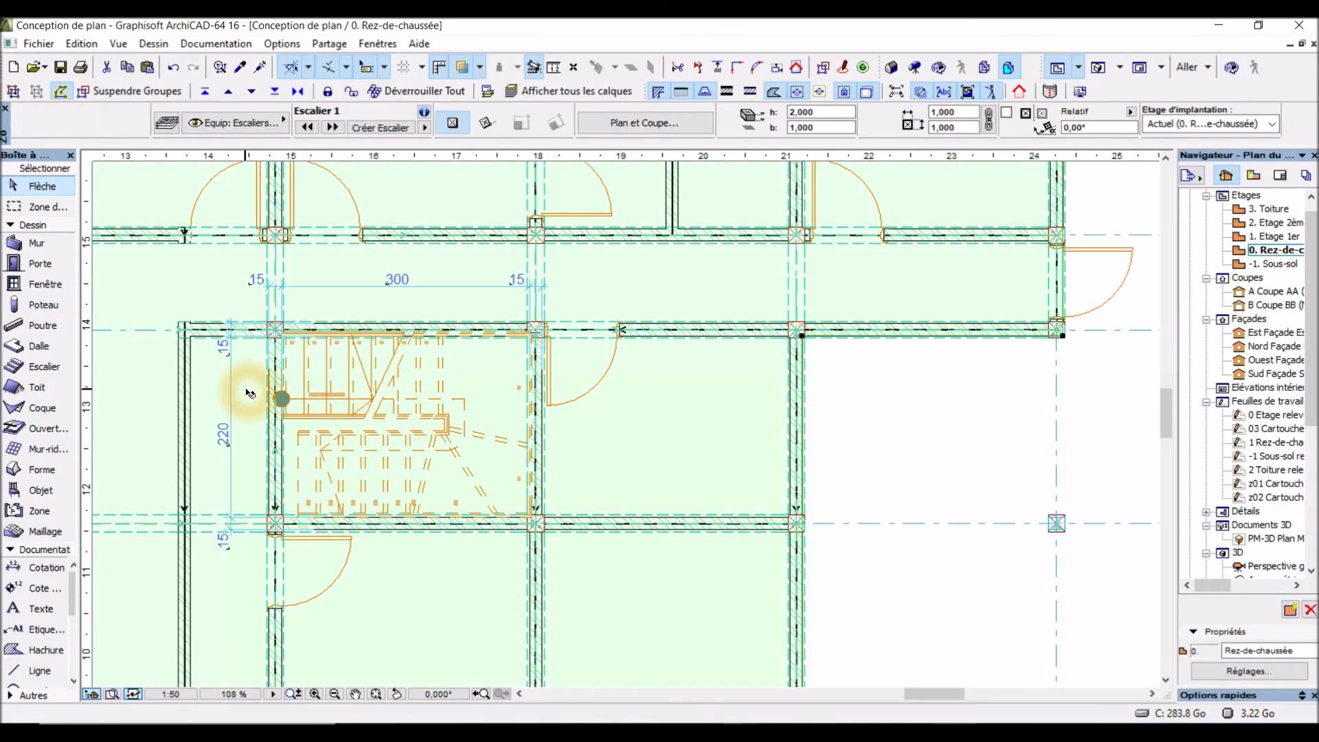
pyautogui.scroll(4, 256, 388)
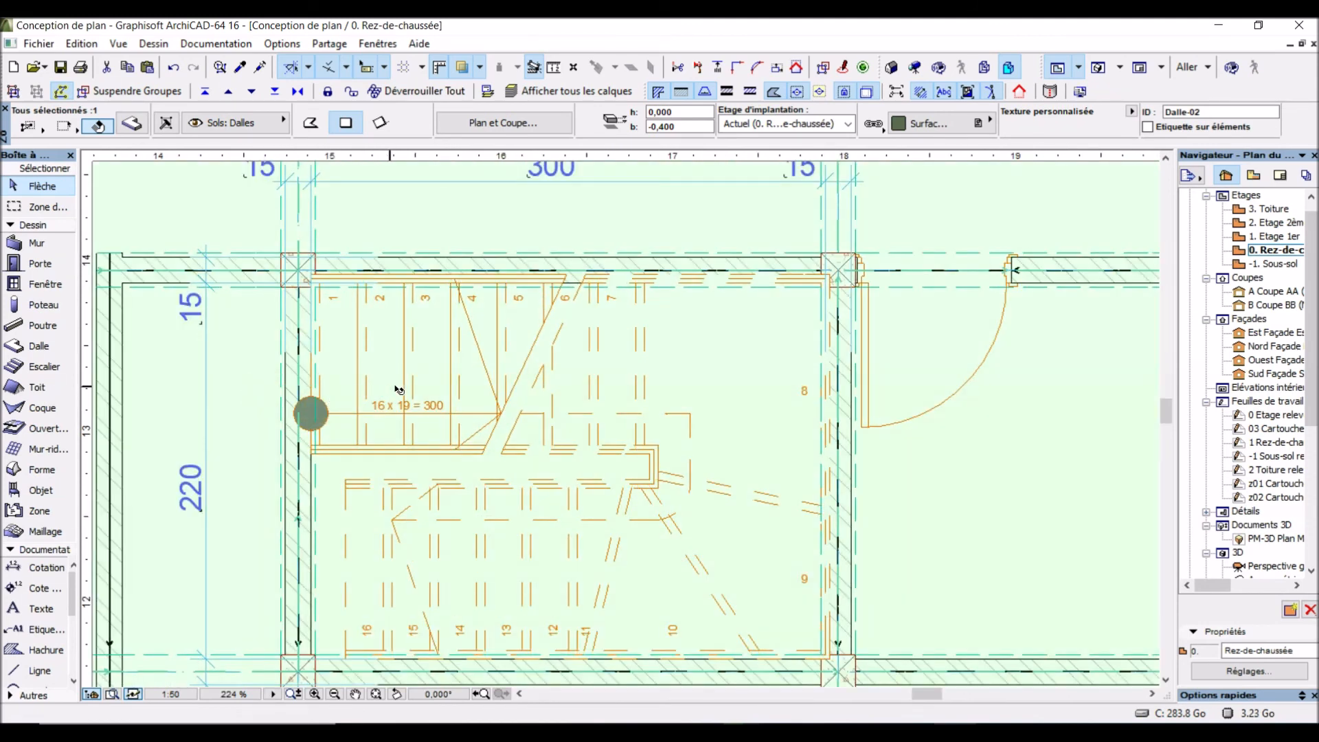
pyautogui.click(478, 389)
pyautogui.click(449, 517)
pyautogui.scroll(-3, 448, 517)
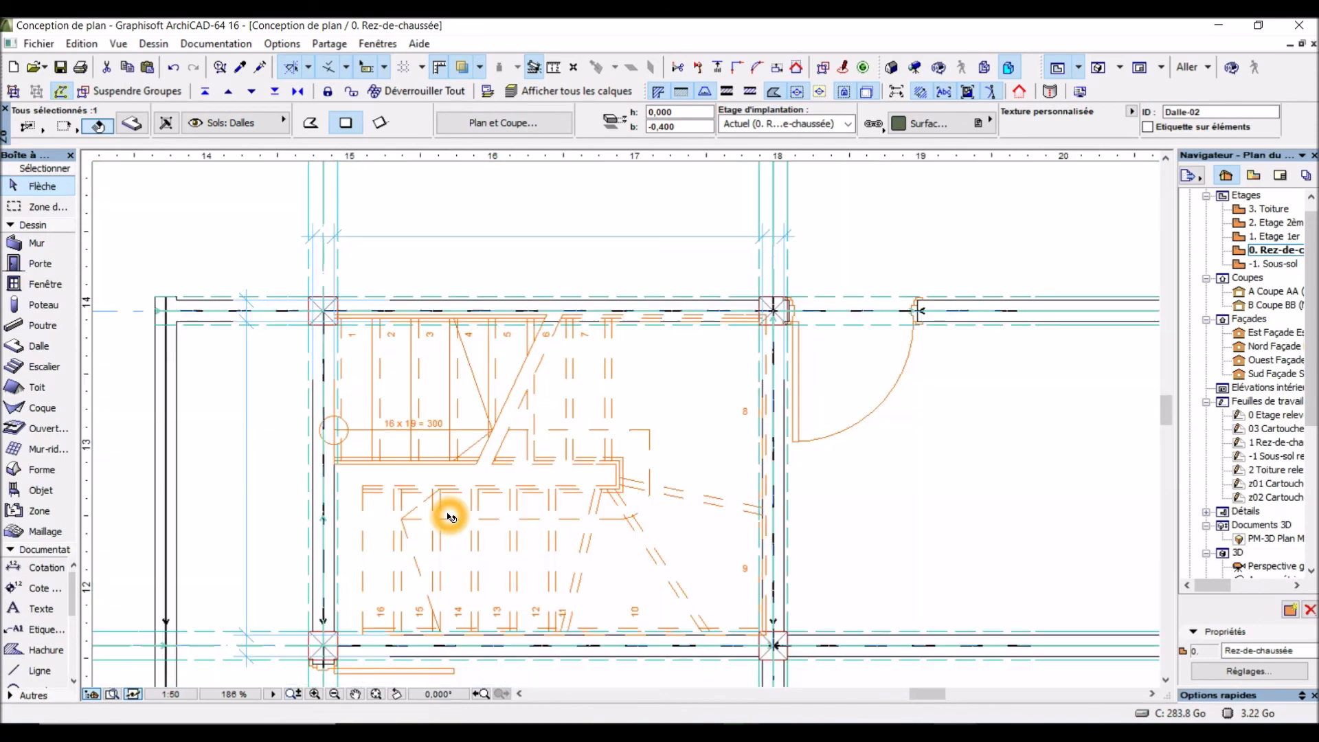
pyautogui.click(448, 517)
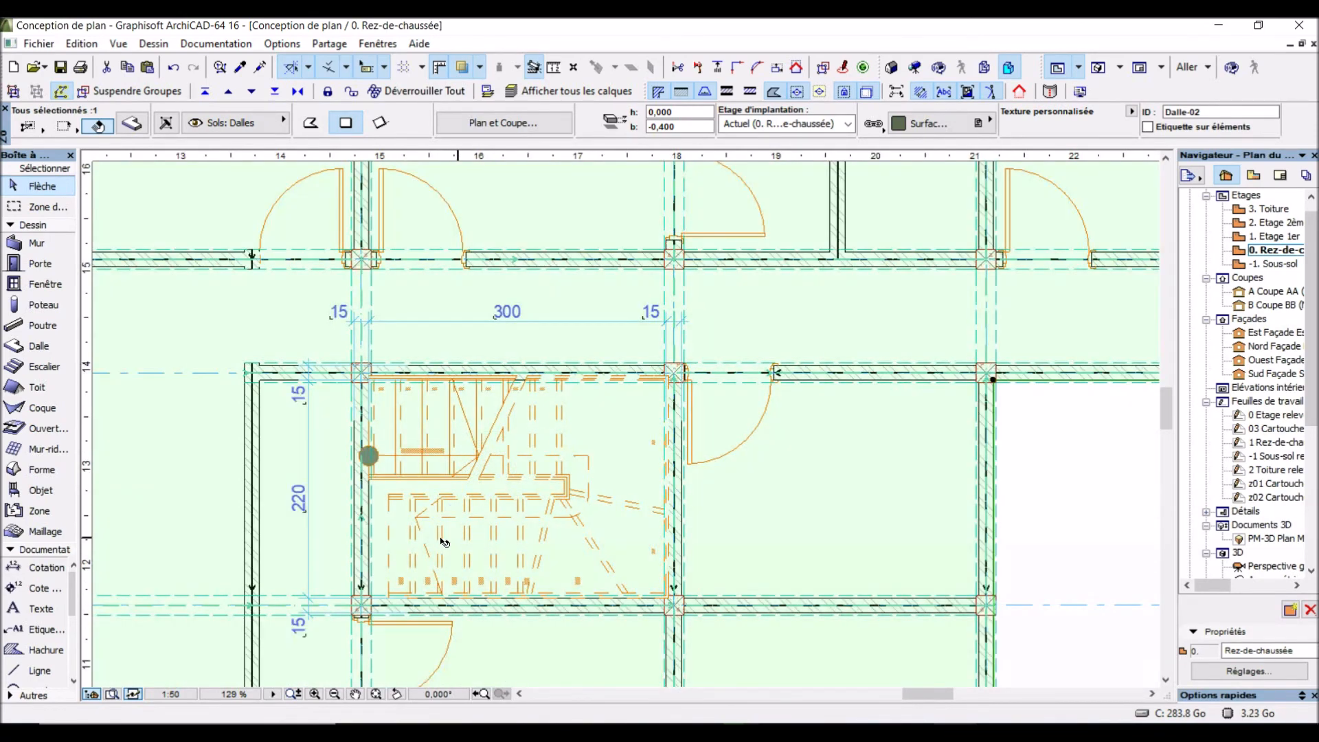
pyautogui.click(456, 496)
pyautogui.scroll(-2, 460, 501)
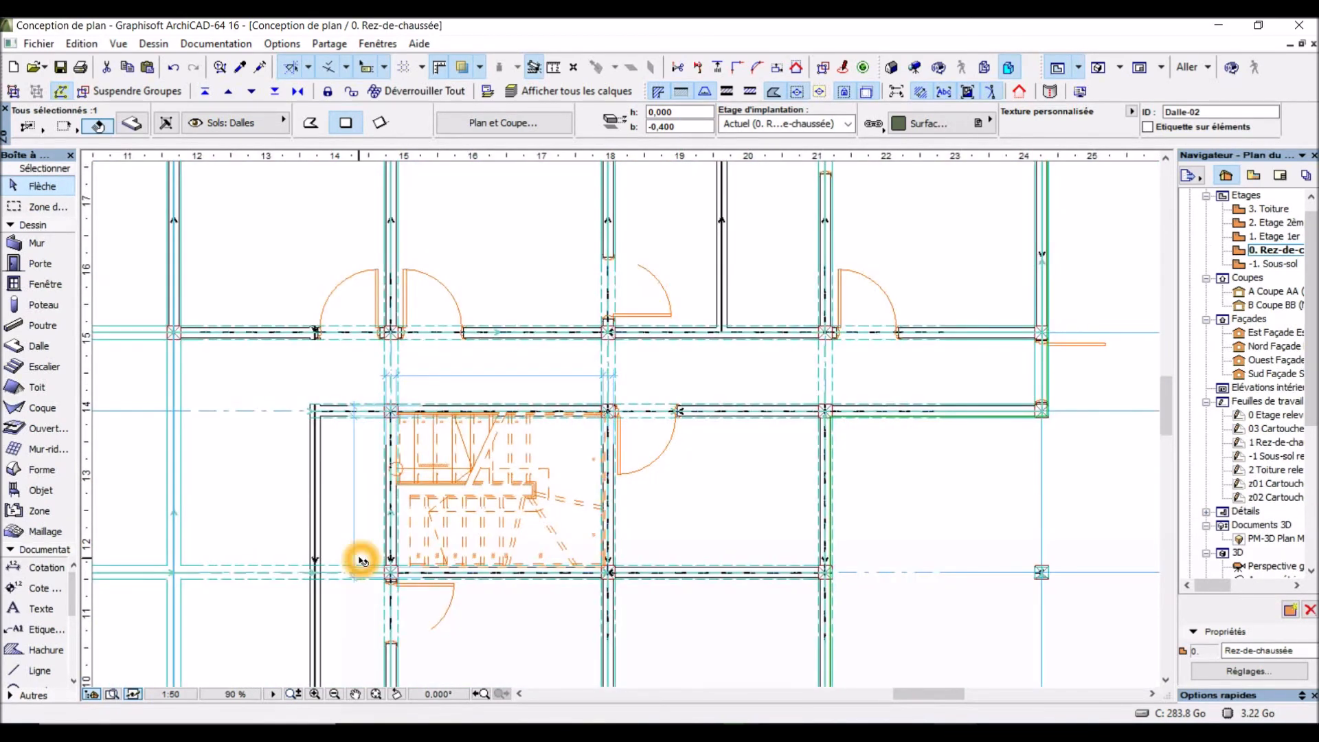
pyautogui.scroll(-3, 437, 479)
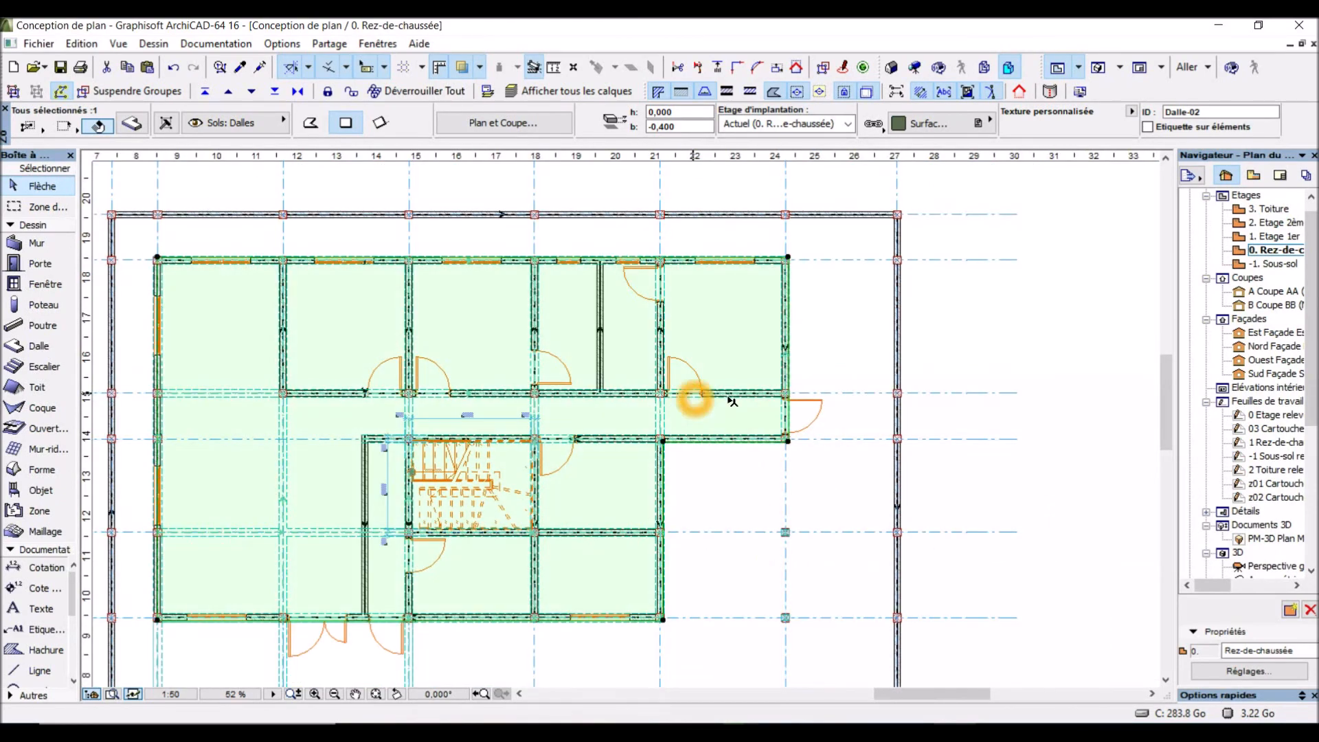
pyautogui.click(1000, 335)
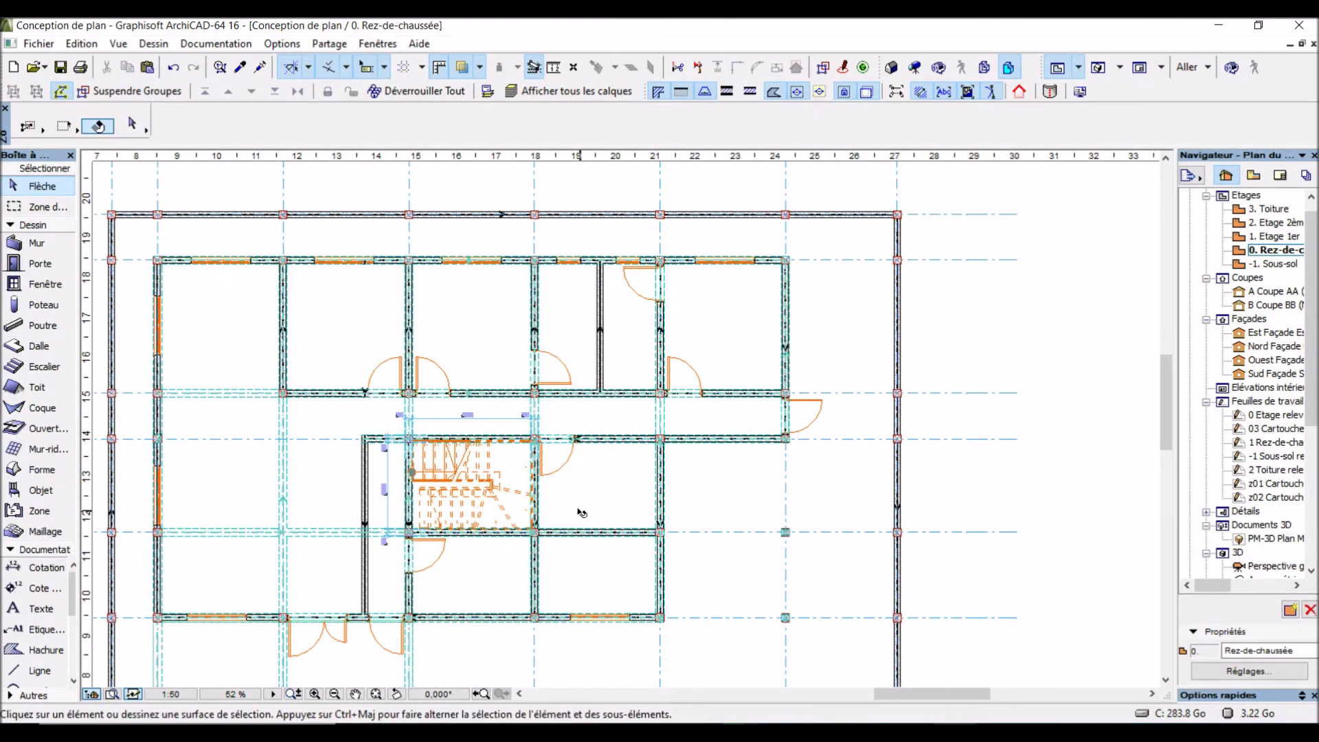
pyautogui.scroll(2, 481, 505)
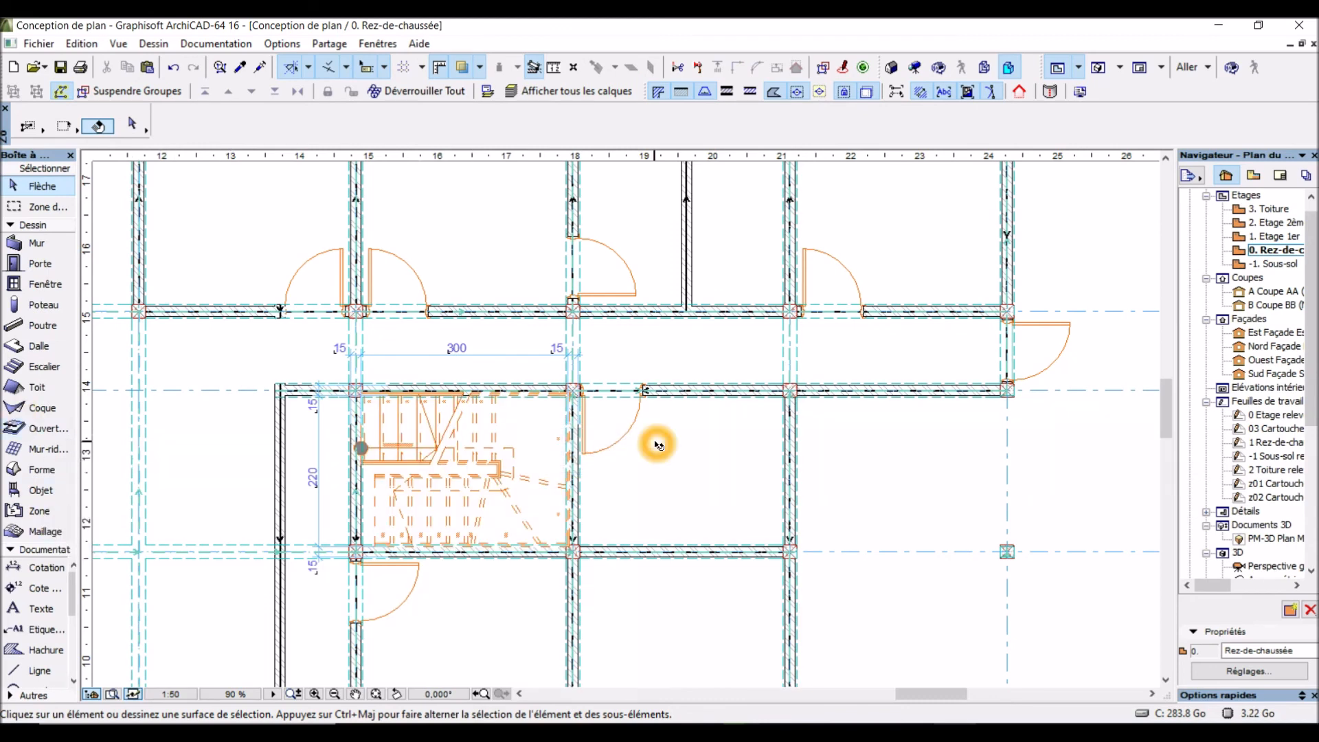
# Step: Open the 1. Etage 1er floor plan at the stairwell
pyautogui.doubleClick(1276, 237)
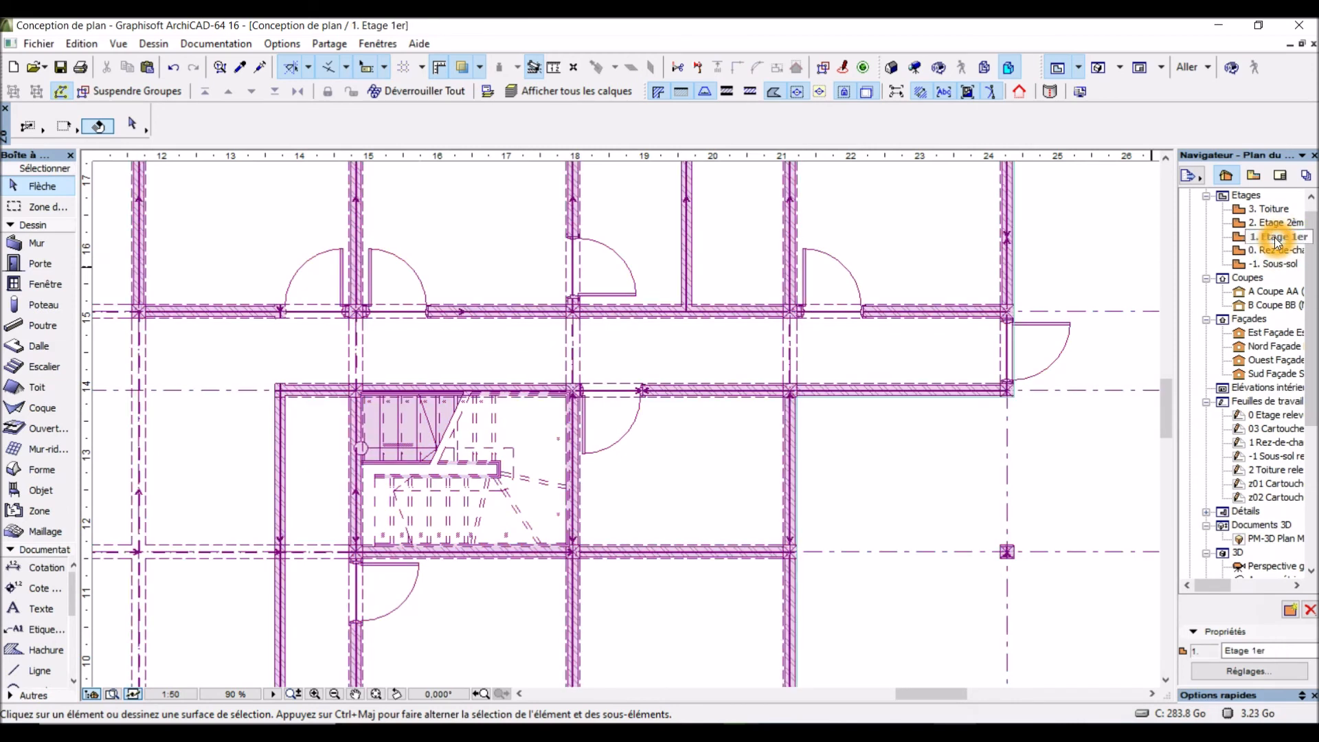
pyautogui.click(674, 403)
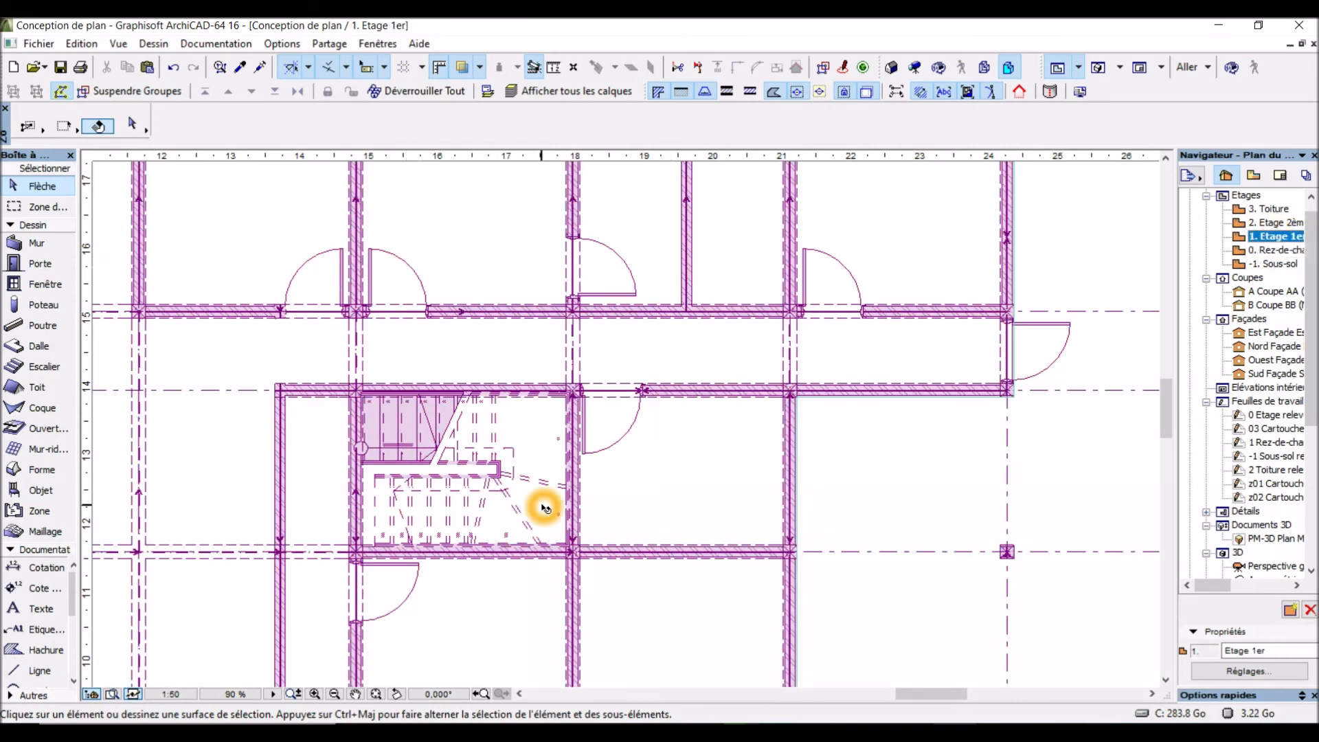
pyautogui.scroll(3, 543, 507)
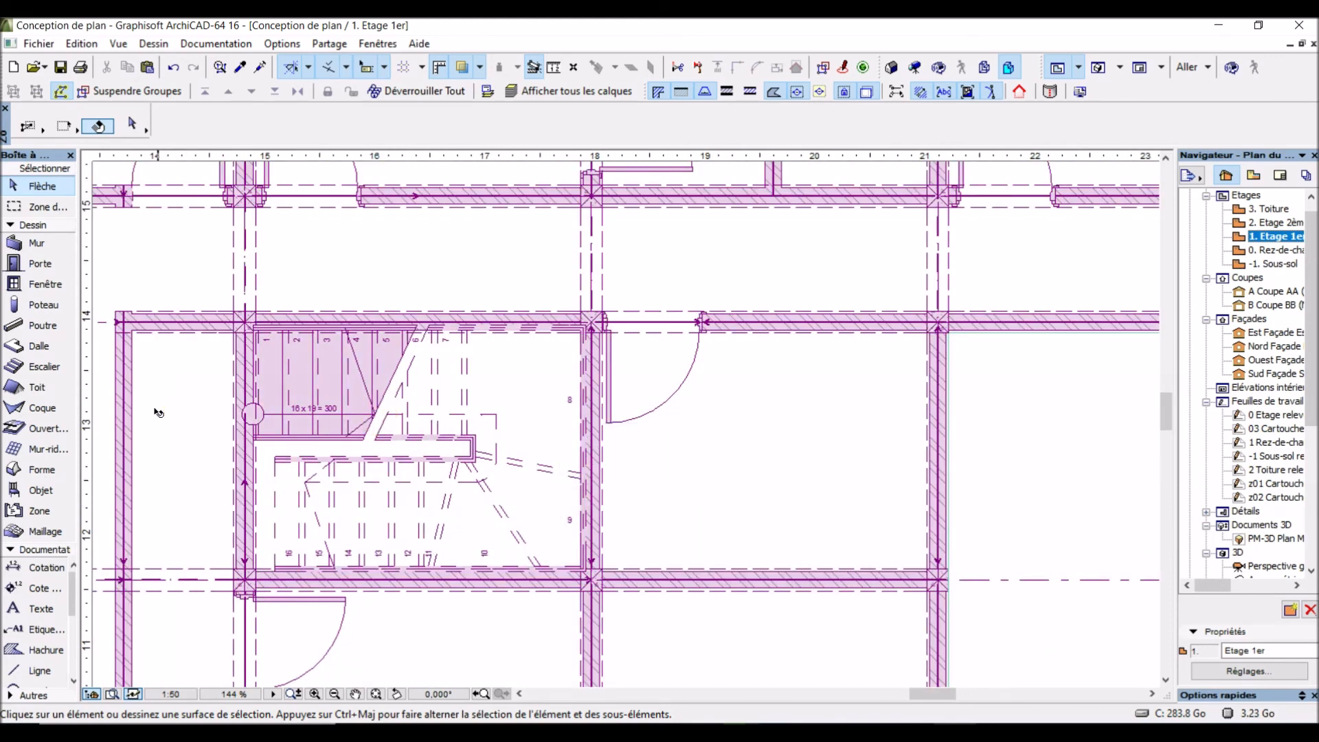
pyautogui.click(33, 671)
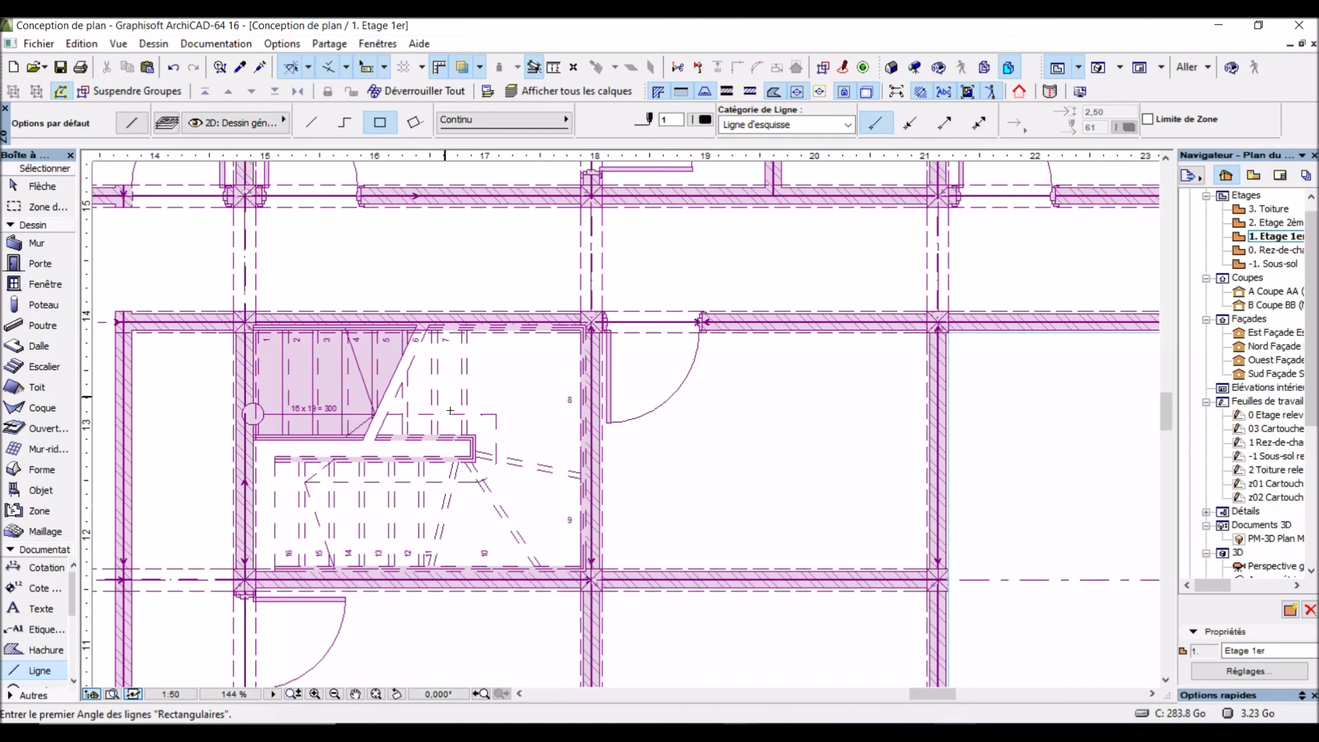
pyautogui.click(486, 459)
# Step: Inspect the slab above the stair in the 3D perspective, and return to the 1. Etage 1er floor plan
pyautogui.click(1100, 68)
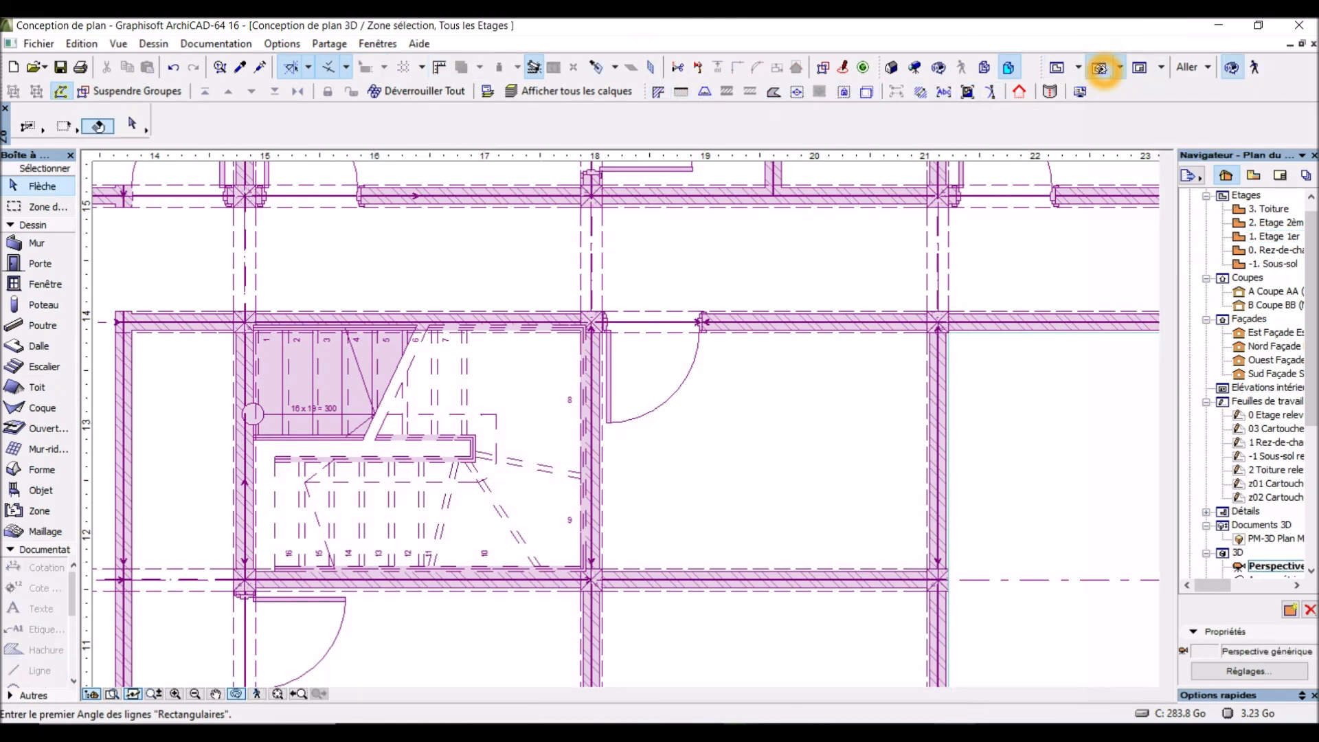
pyautogui.moveTo(303, 344); pyautogui.dragTo(402, 398)
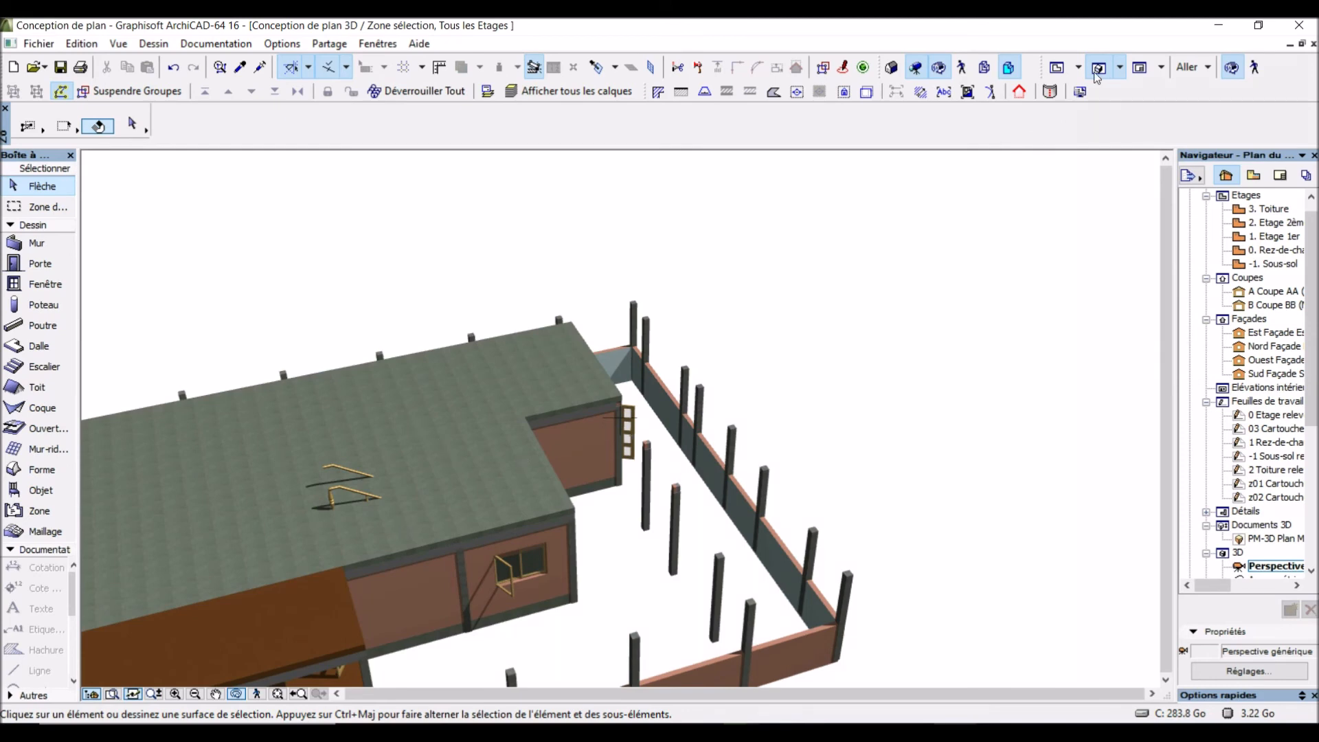
pyautogui.click(1060, 67)
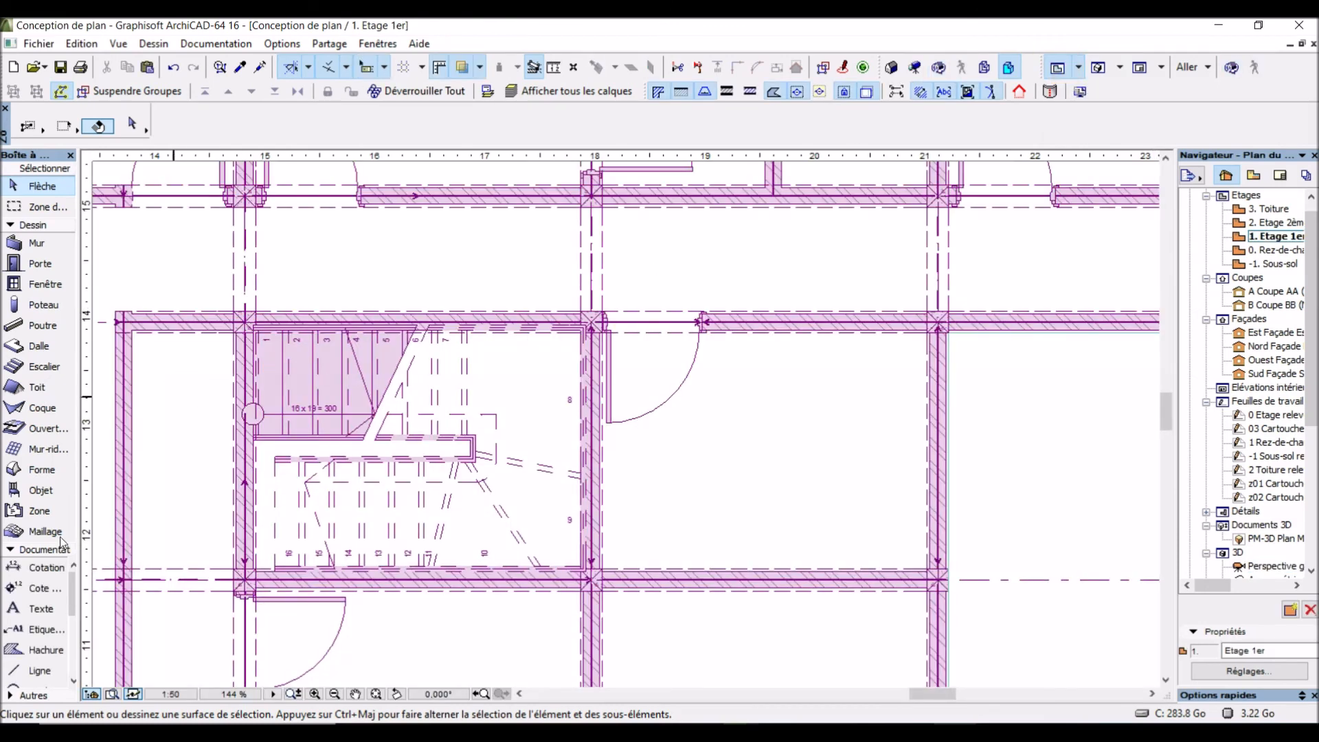
# Step: Draw a rectangle of about 3.03 by 2.23 m with the Line tool around the stairwell, between the inner wall corners
pyautogui.click(39, 670)
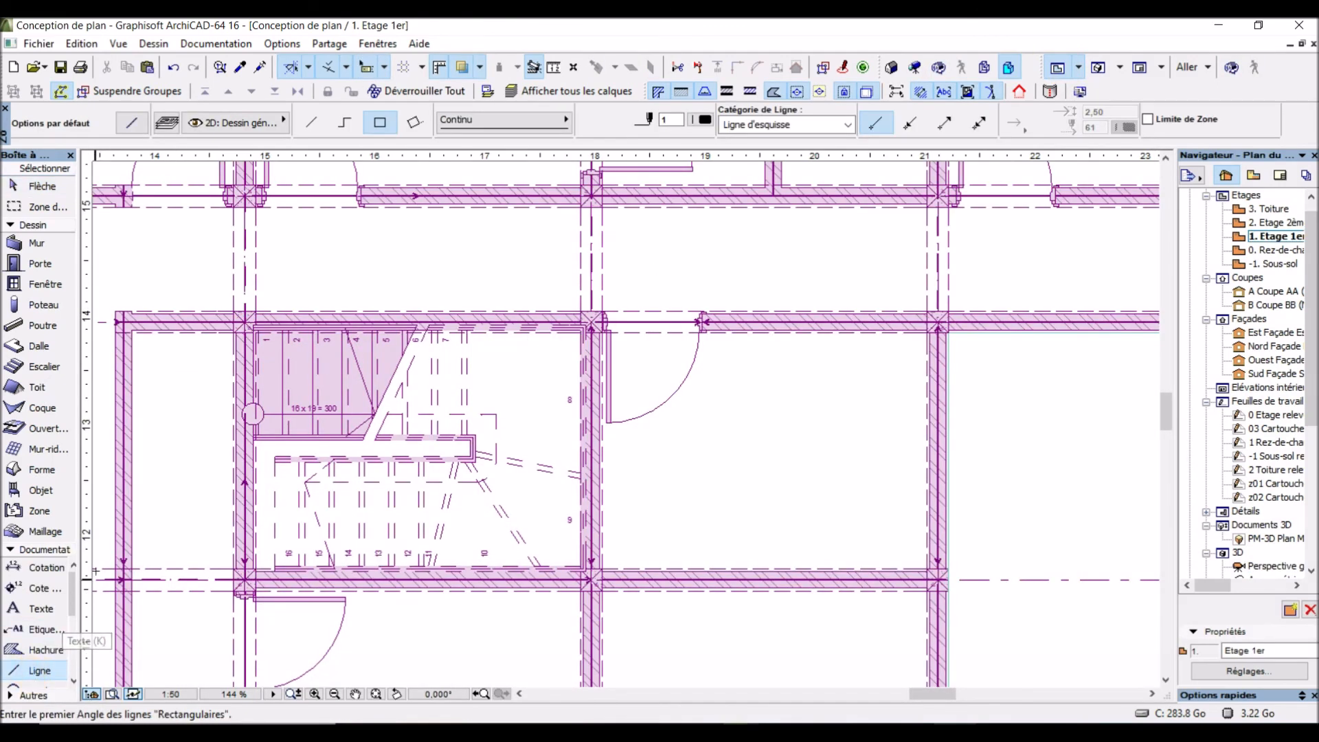
pyautogui.click(265, 327)
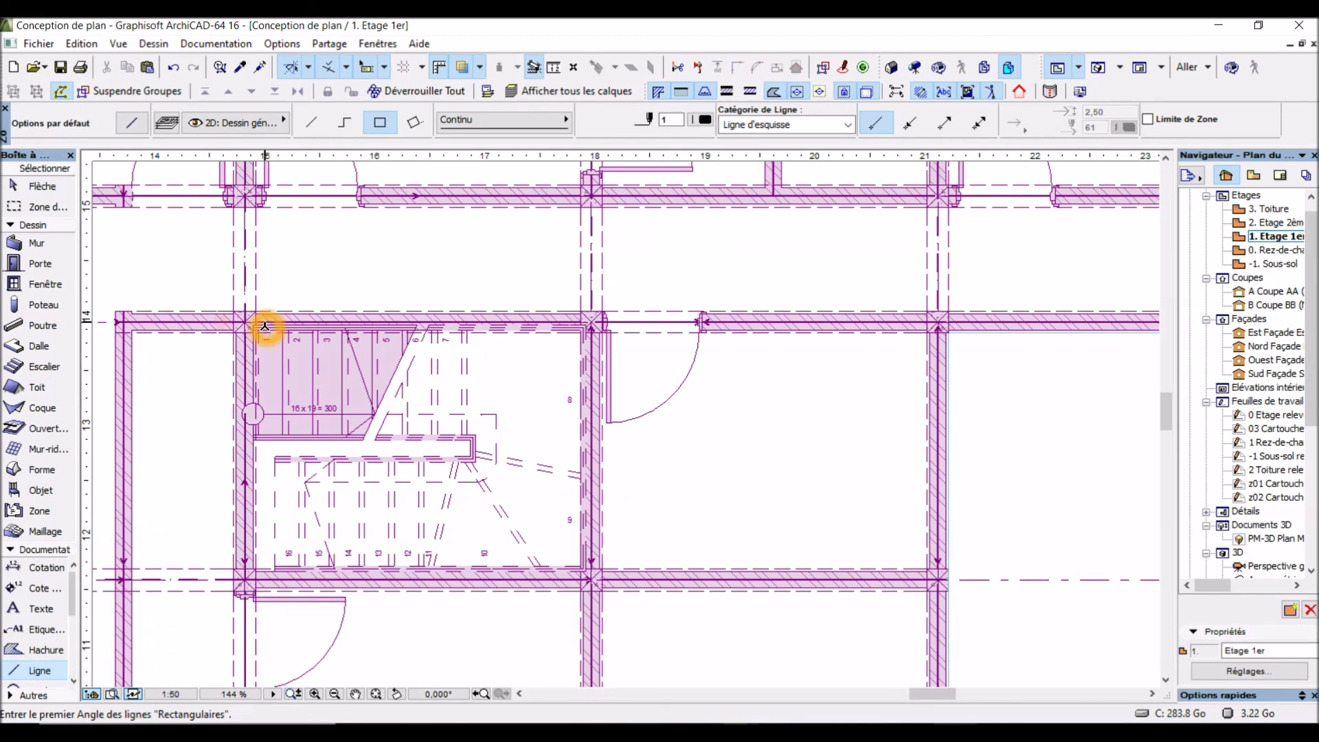
pyautogui.scroll(3, 265, 326)
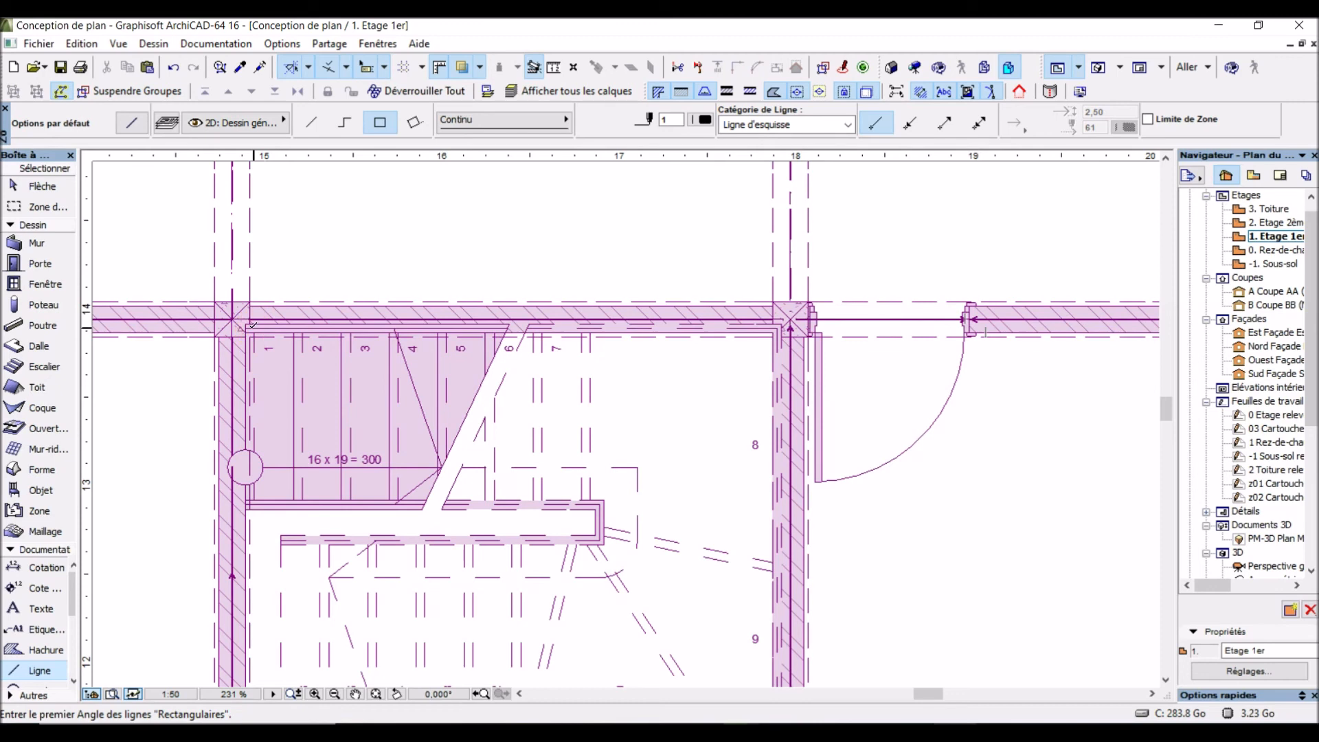
pyautogui.click(261, 340)
pyautogui.click(248, 326)
pyautogui.click(247, 329)
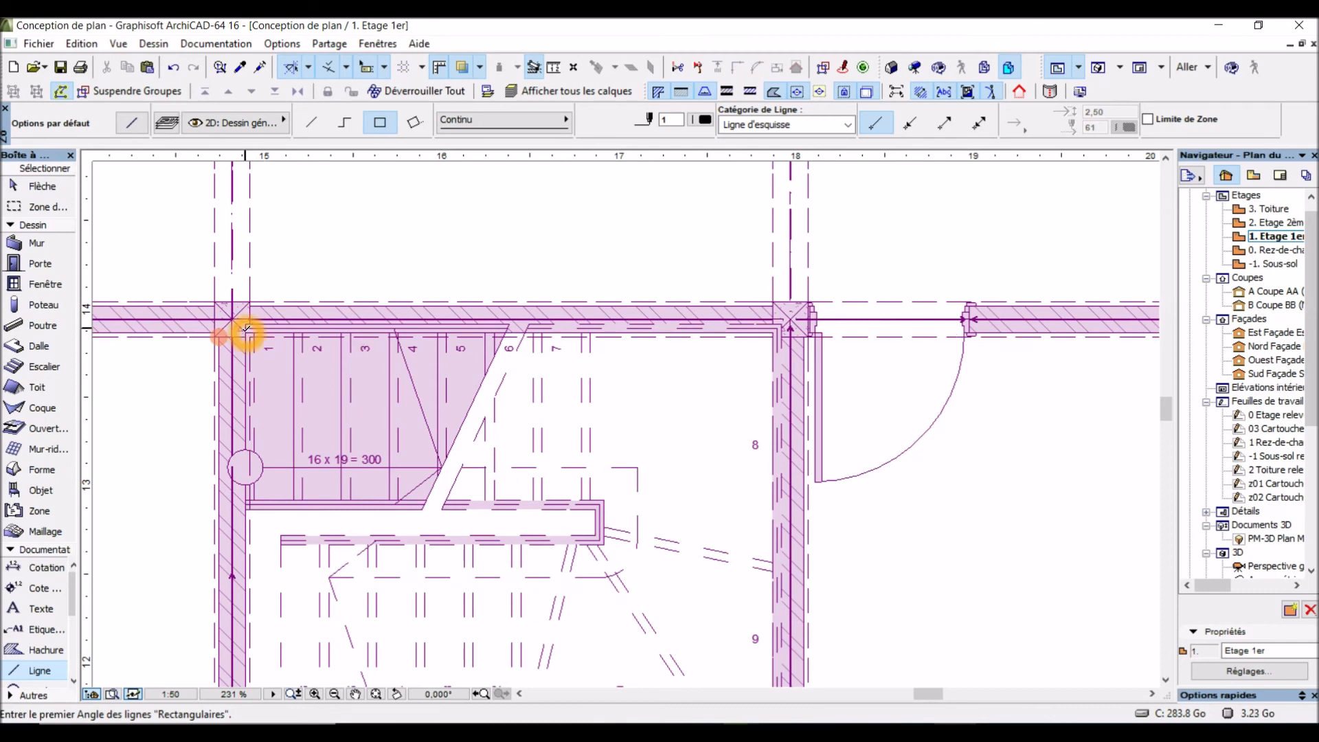
pyautogui.moveTo(247, 330); pyautogui.dragTo(462, 404)
pyautogui.scroll(-3, 462, 403)
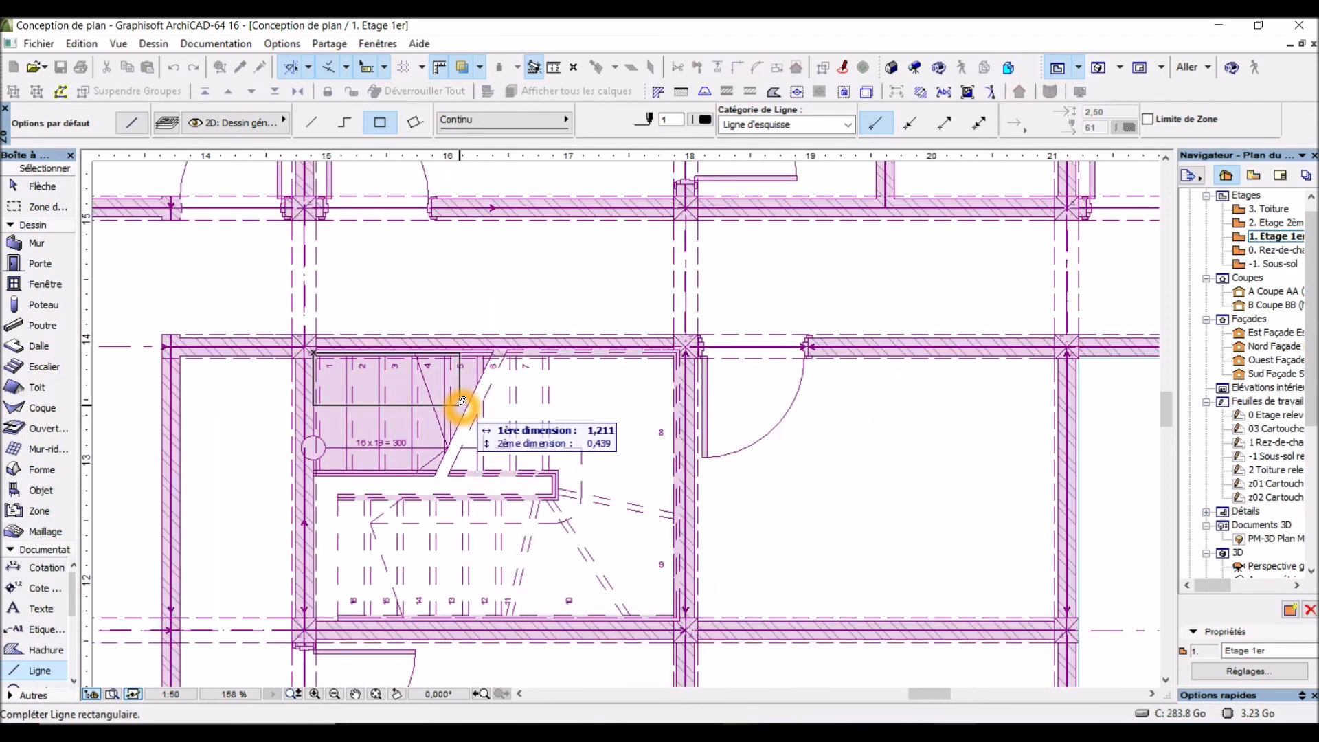
pyautogui.moveTo(444, 404); pyautogui.dragTo(699, 649)
pyautogui.scroll(3, 699, 649)
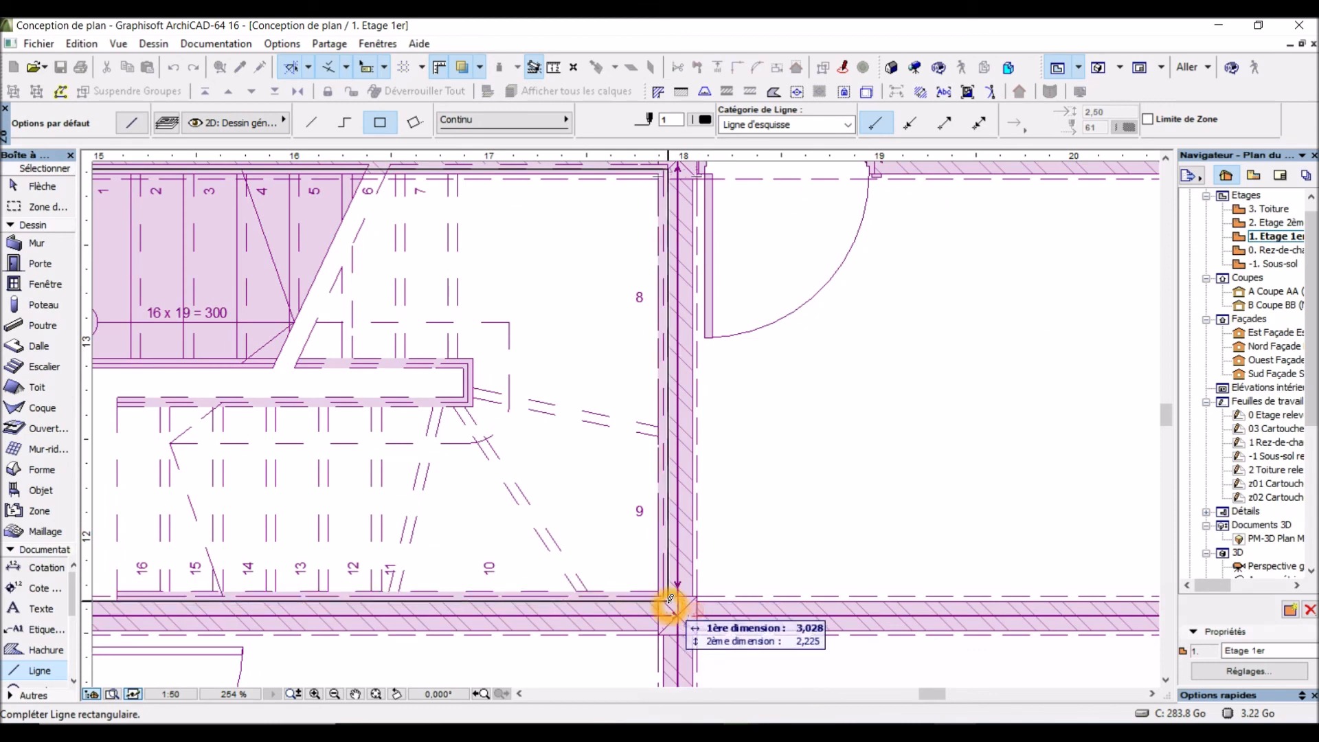
pyautogui.click(671, 599)
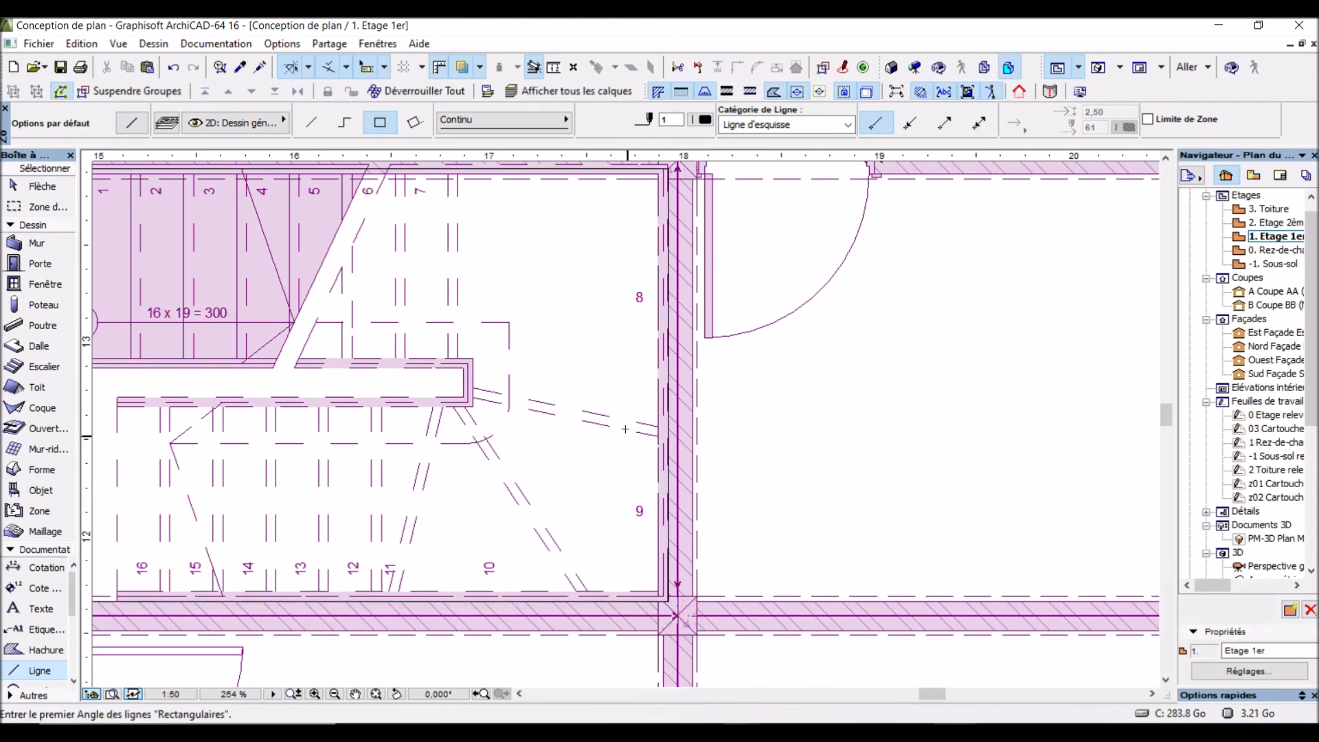
pyautogui.scroll(-4, 625, 433)
pyautogui.click(436, 418)
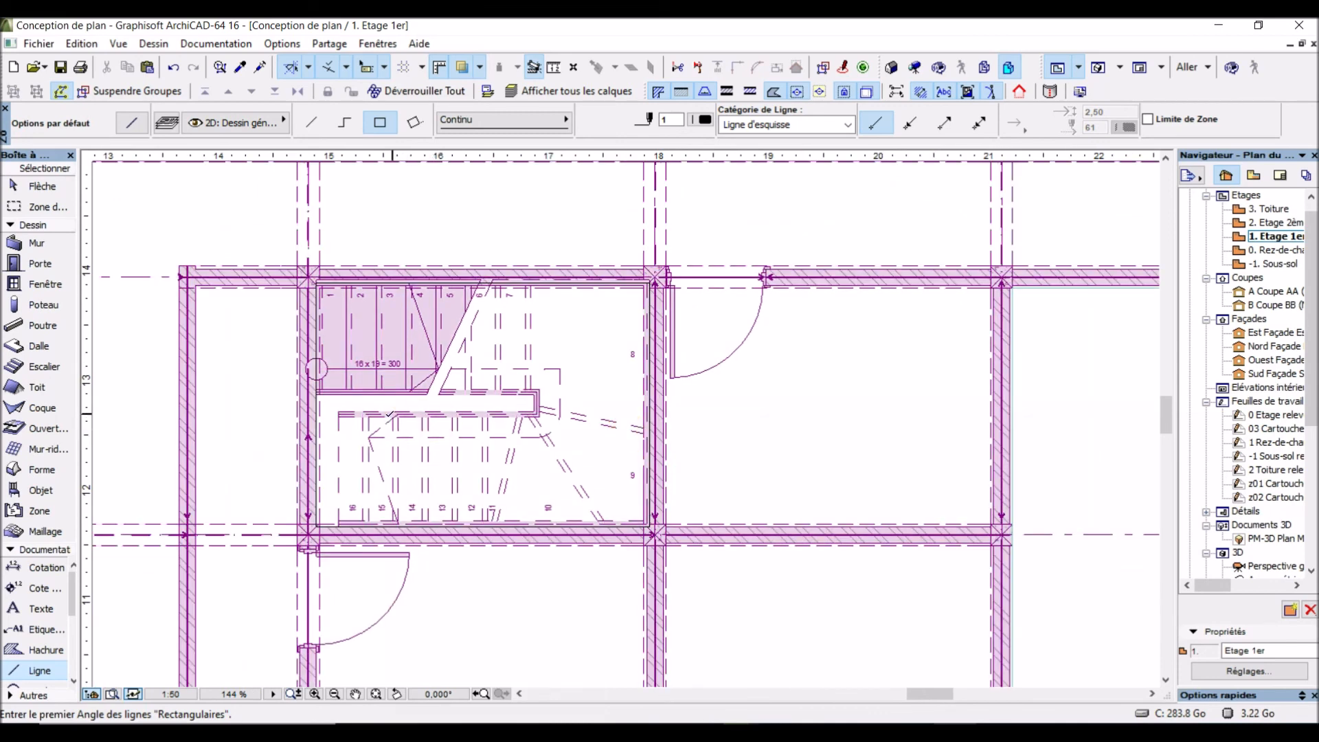
# Step: Select the first-floor slab Dalle-02 and activate the Slab tool for editing its shape
pyautogui.click(62, 192)
pyautogui.click(239, 408)
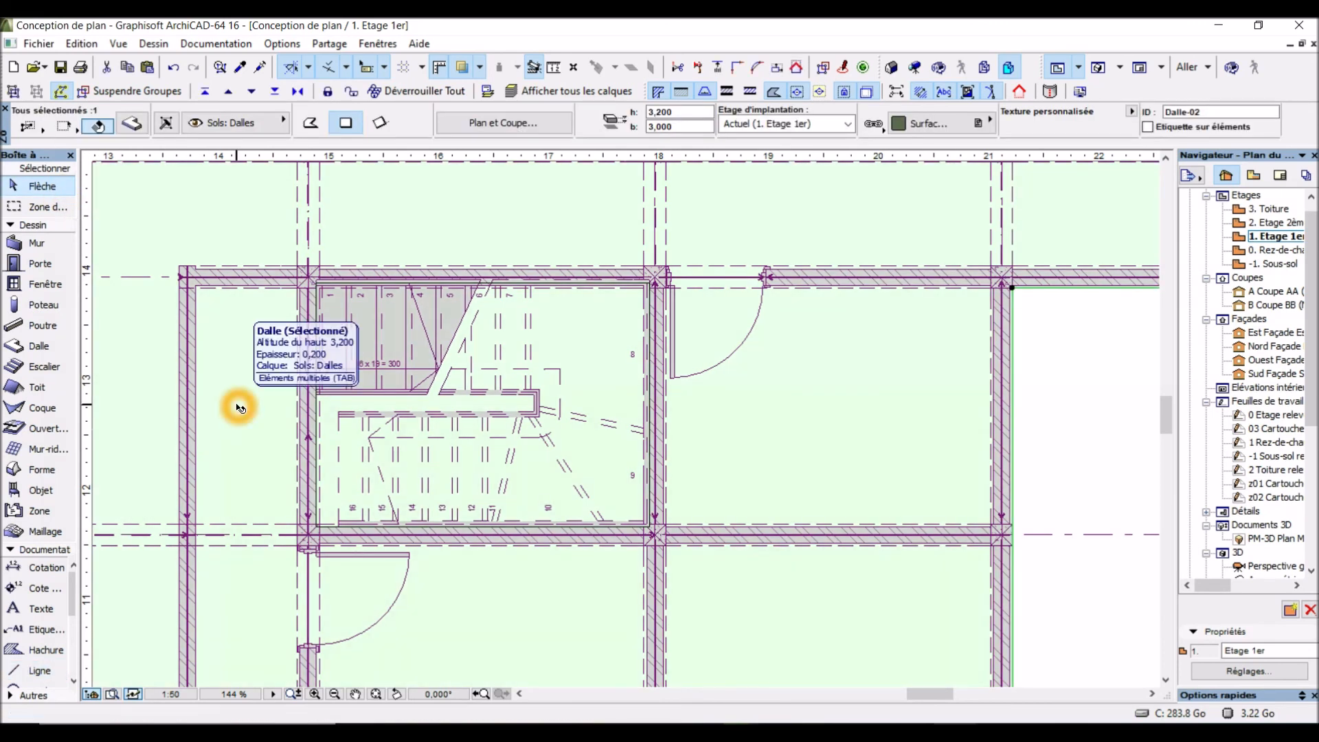
pyautogui.click(36, 349)
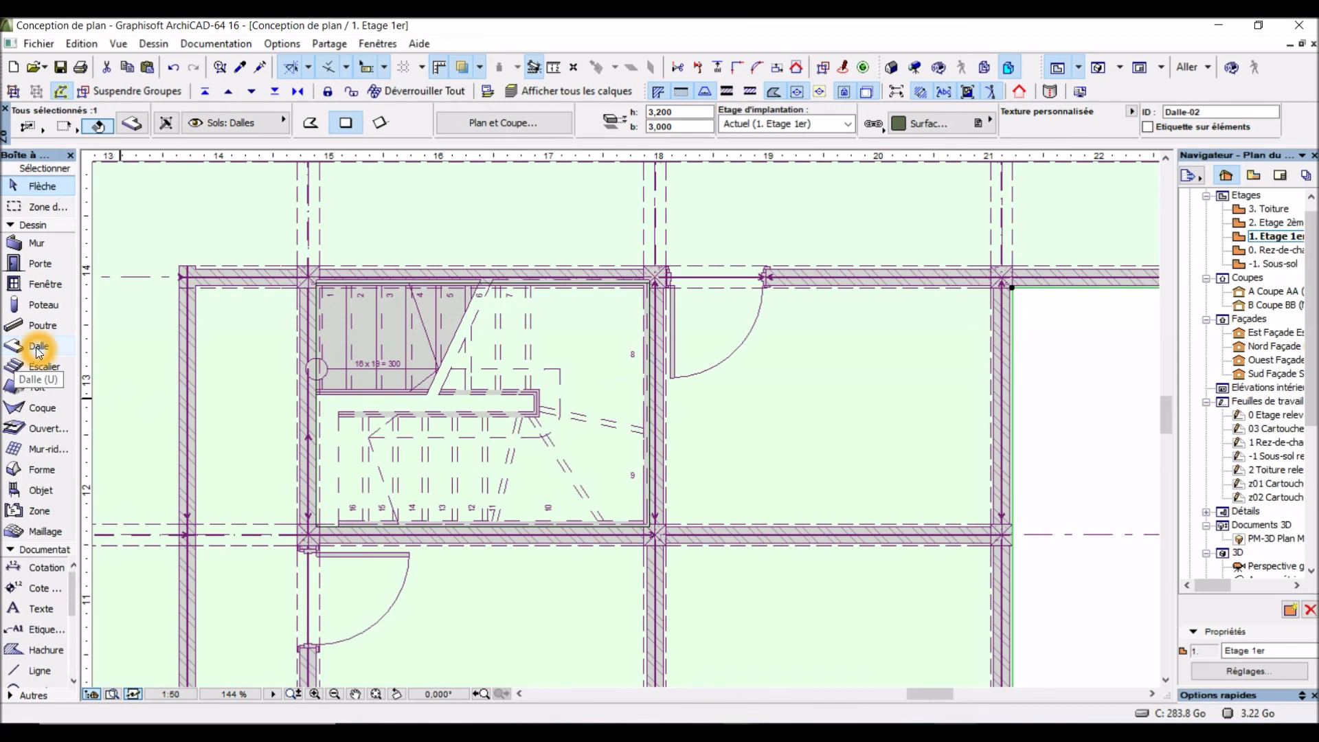
pyautogui.click(42, 349)
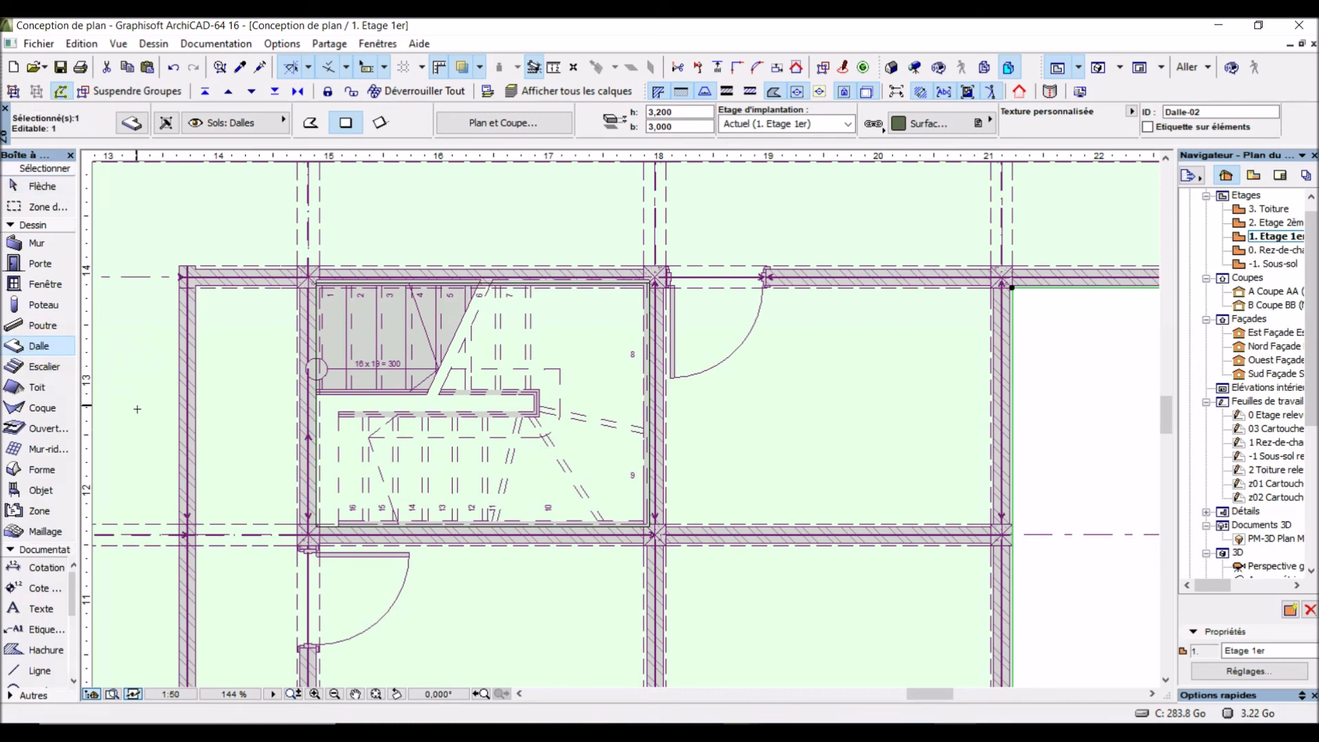
pyautogui.click(157, 320)
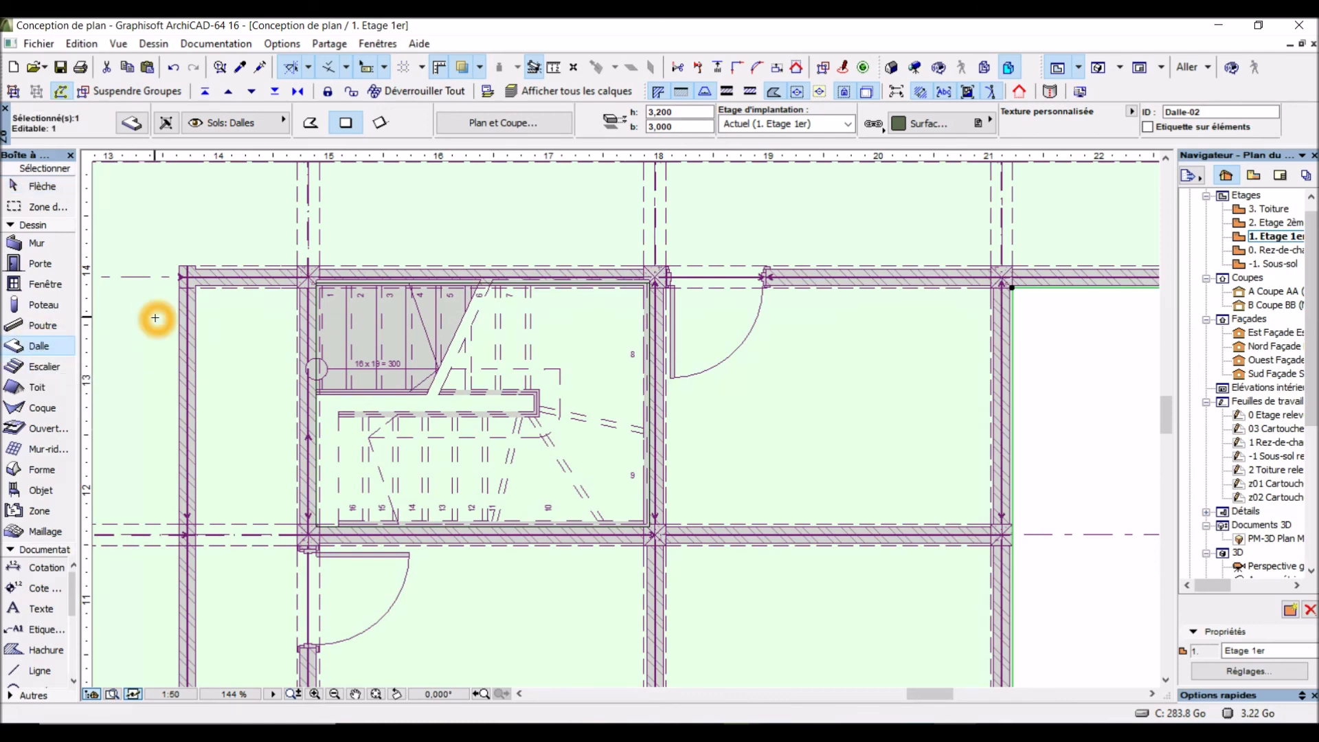
pyautogui.click(31, 348)
pyautogui.click(37, 348)
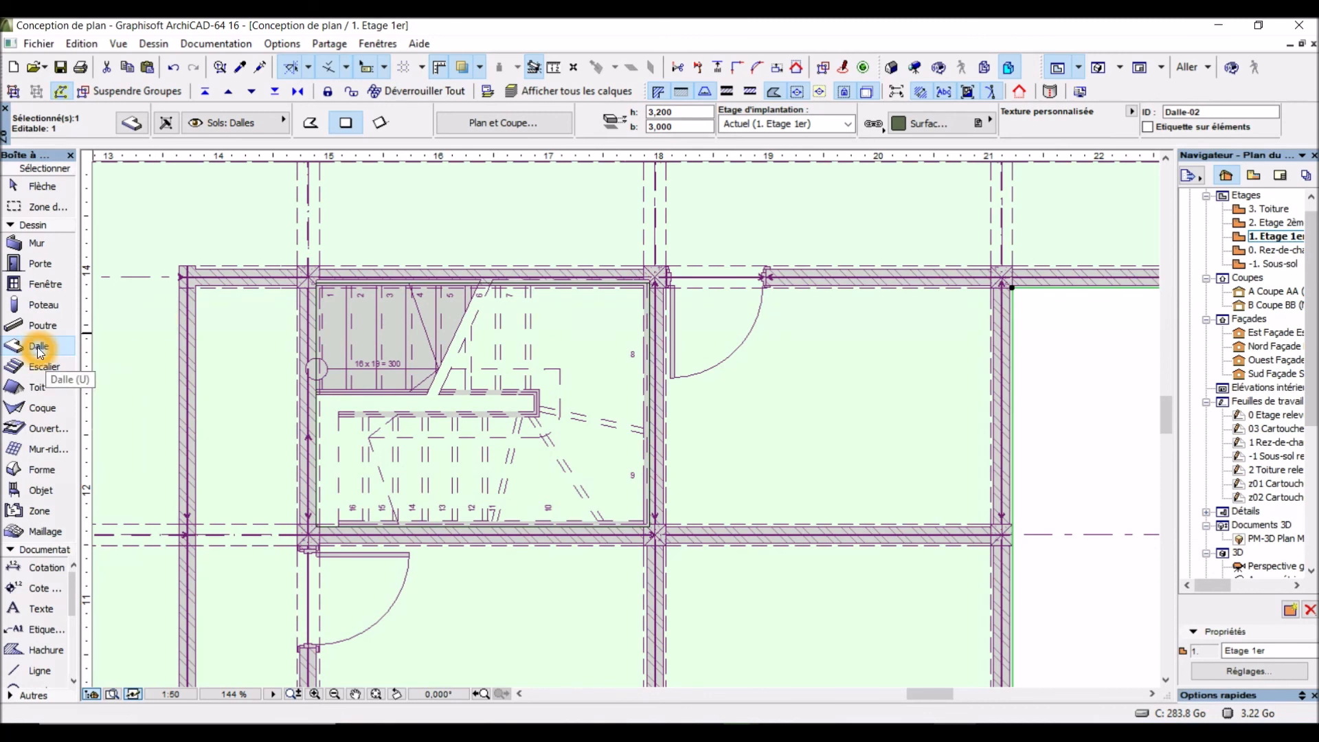
pyautogui.click(143, 371)
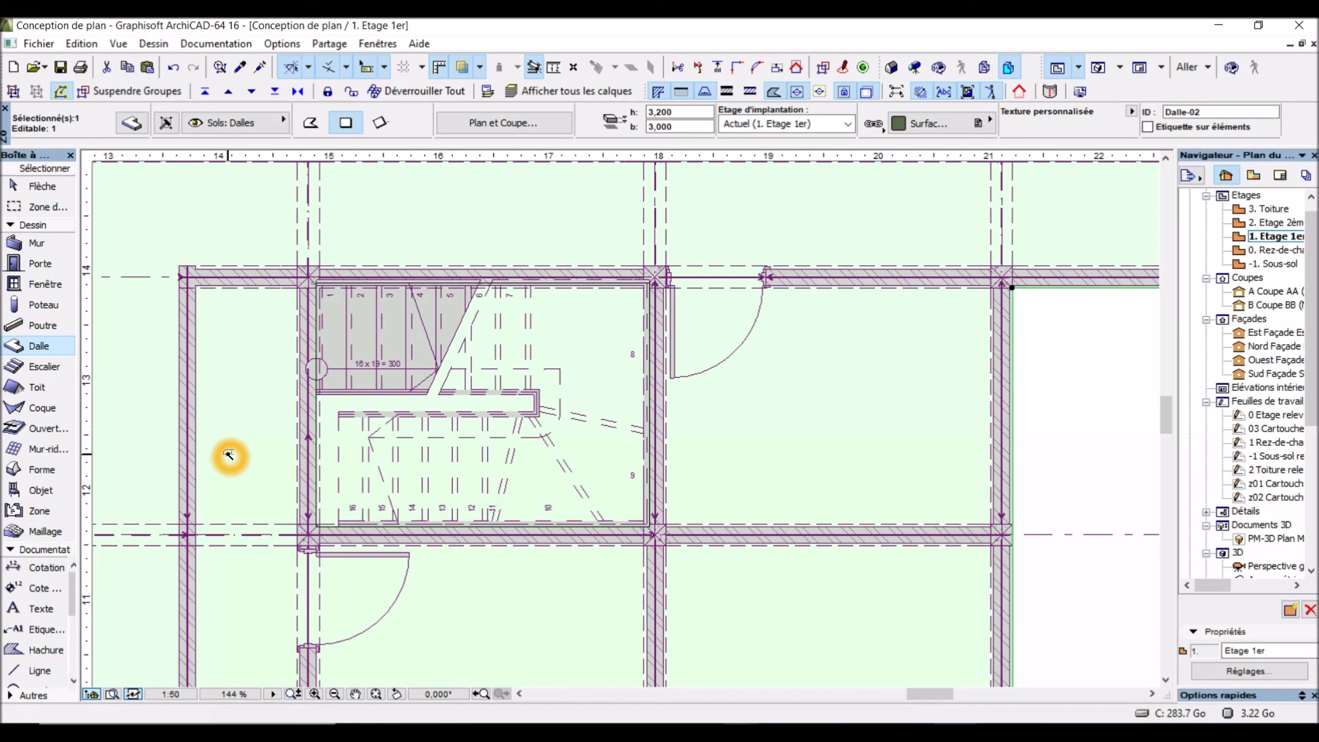
# Step: Cut a rectangular opening in the selected slab over the stair, tracing the drawn rectangle with the Magic Wand
pyautogui.click(421, 463)
pyautogui.click(437, 463)
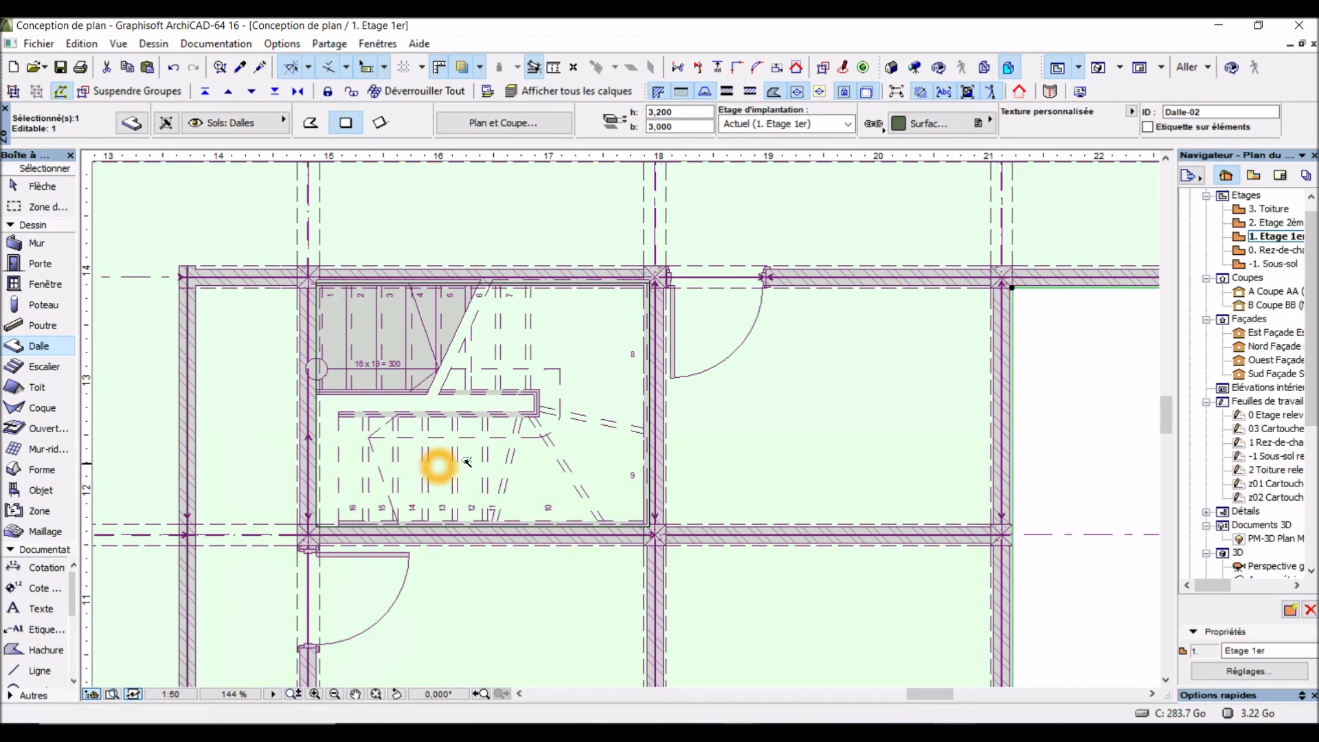
pyautogui.click(543, 477)
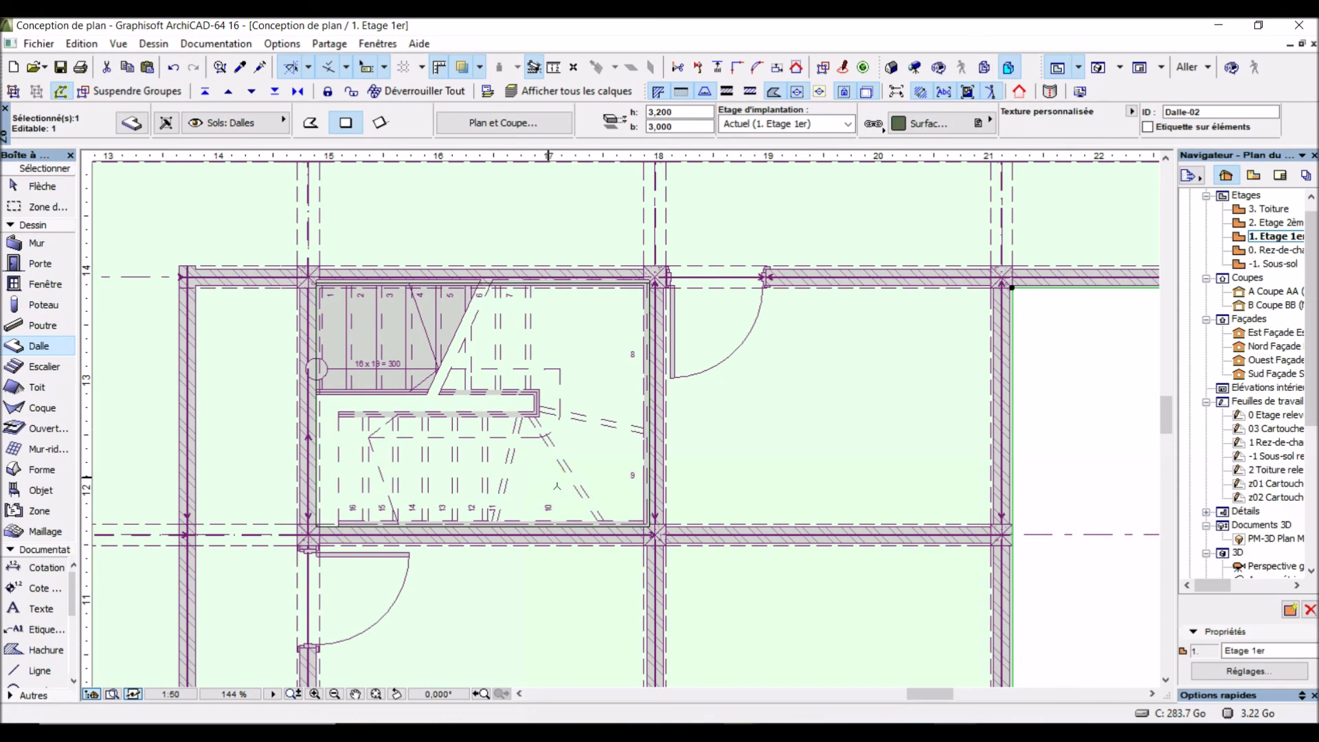
pyautogui.click(601, 479)
pyautogui.press('space')
pyautogui.click(607, 463)
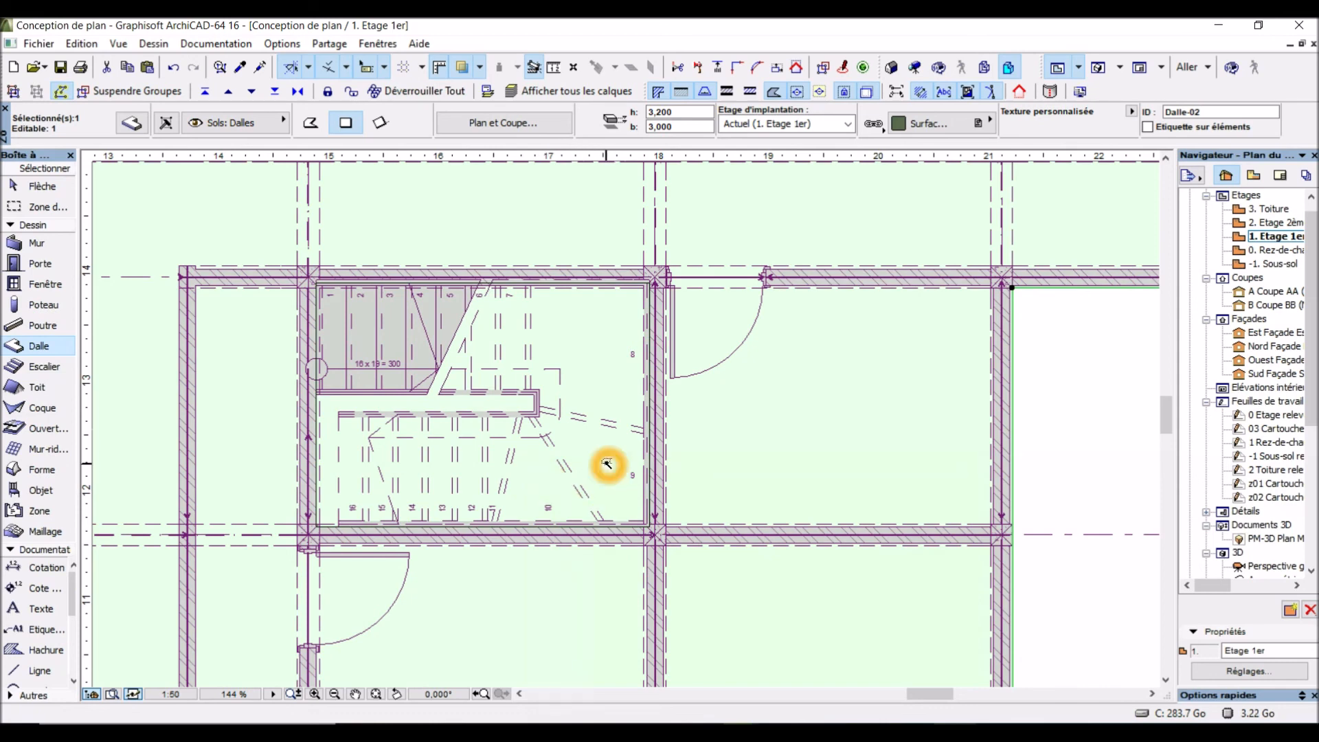
pyautogui.click(606, 464)
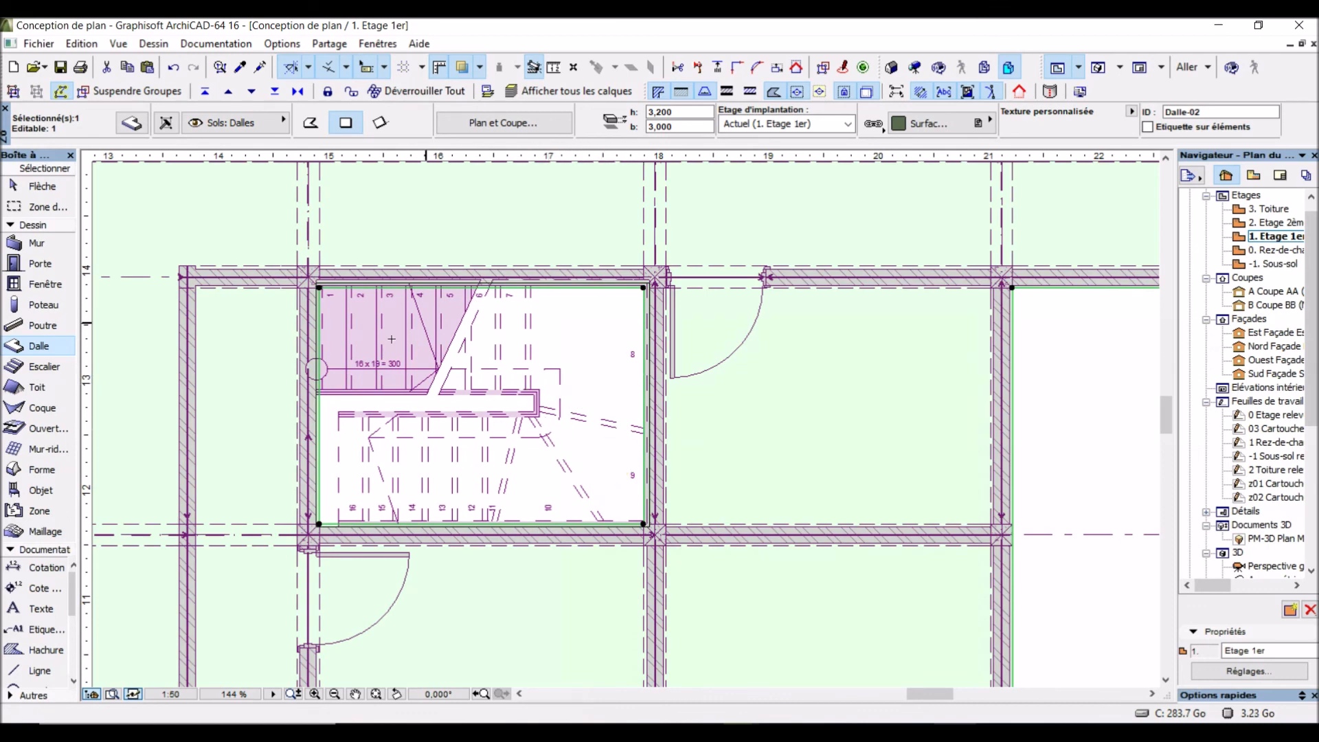
# Step: Examine the slab opening and the stair below it from several angles in the 3D perspective
pyautogui.scroll(-2, 533, 477)
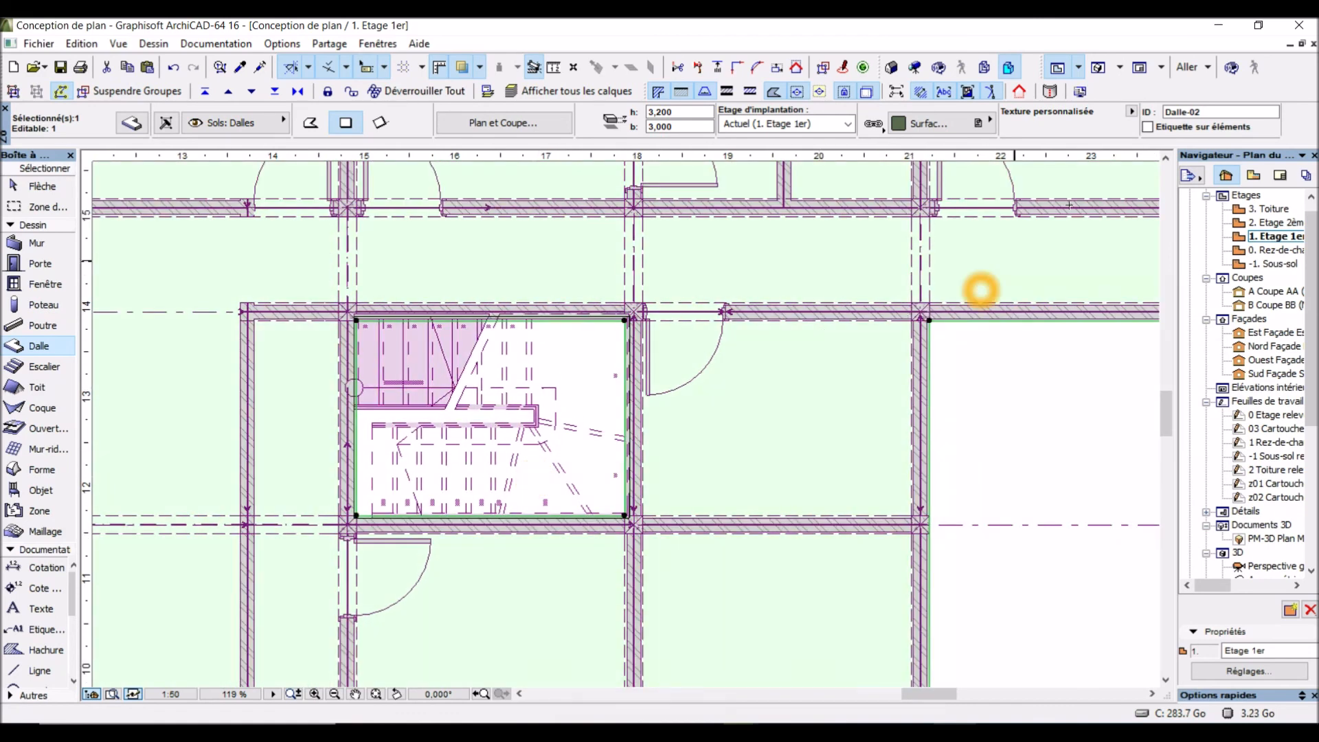
pyautogui.click(1097, 68)
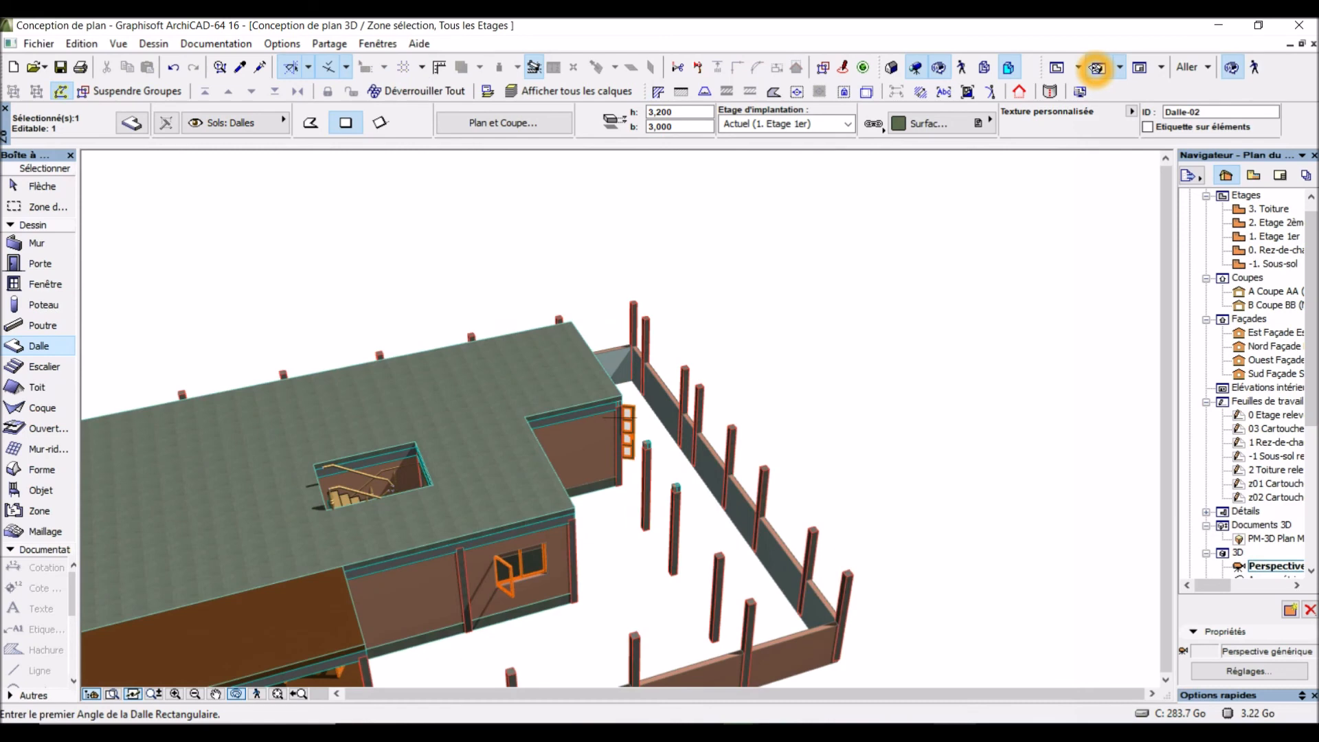
pyautogui.moveTo(291, 436); pyautogui.dragTo(169, 494)
pyautogui.moveTo(253, 444); pyautogui.dragTo(292, 409)
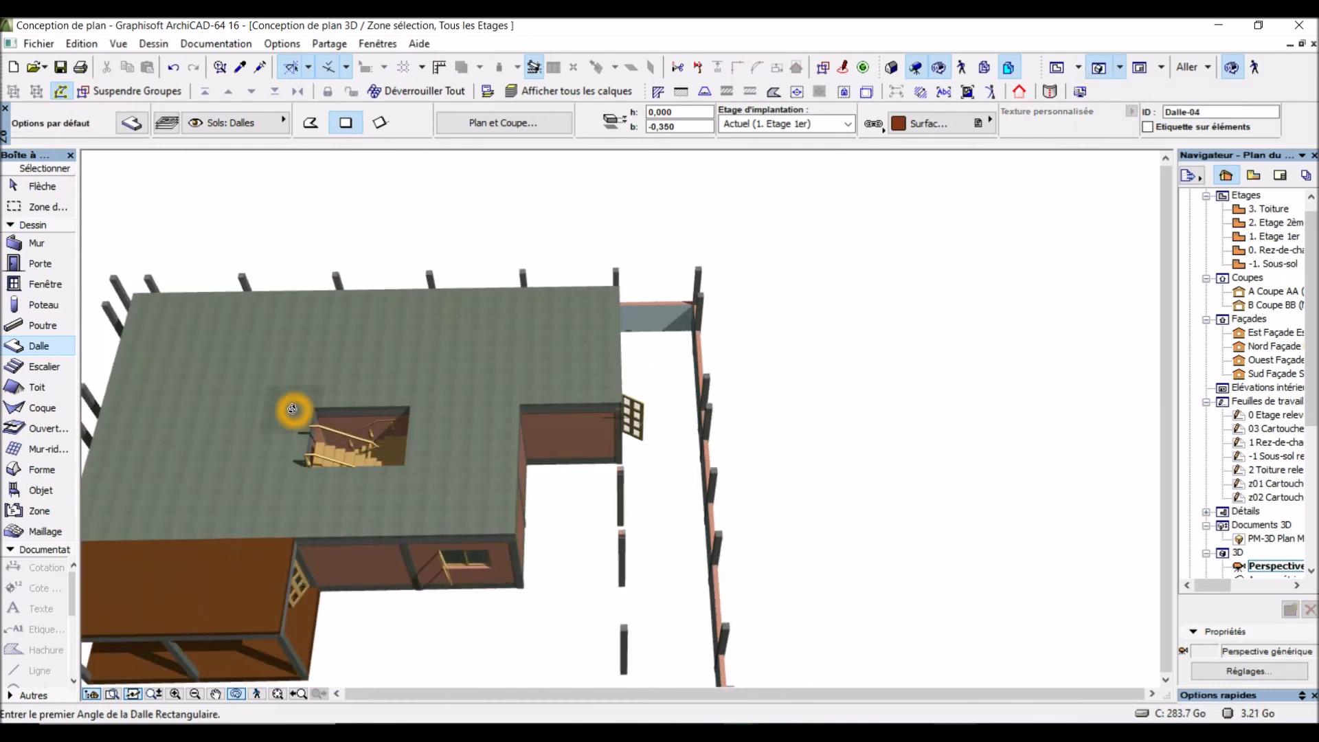
pyautogui.scroll(5, 290, 412)
pyautogui.moveTo(288, 416); pyautogui.dragTo(992, 380)
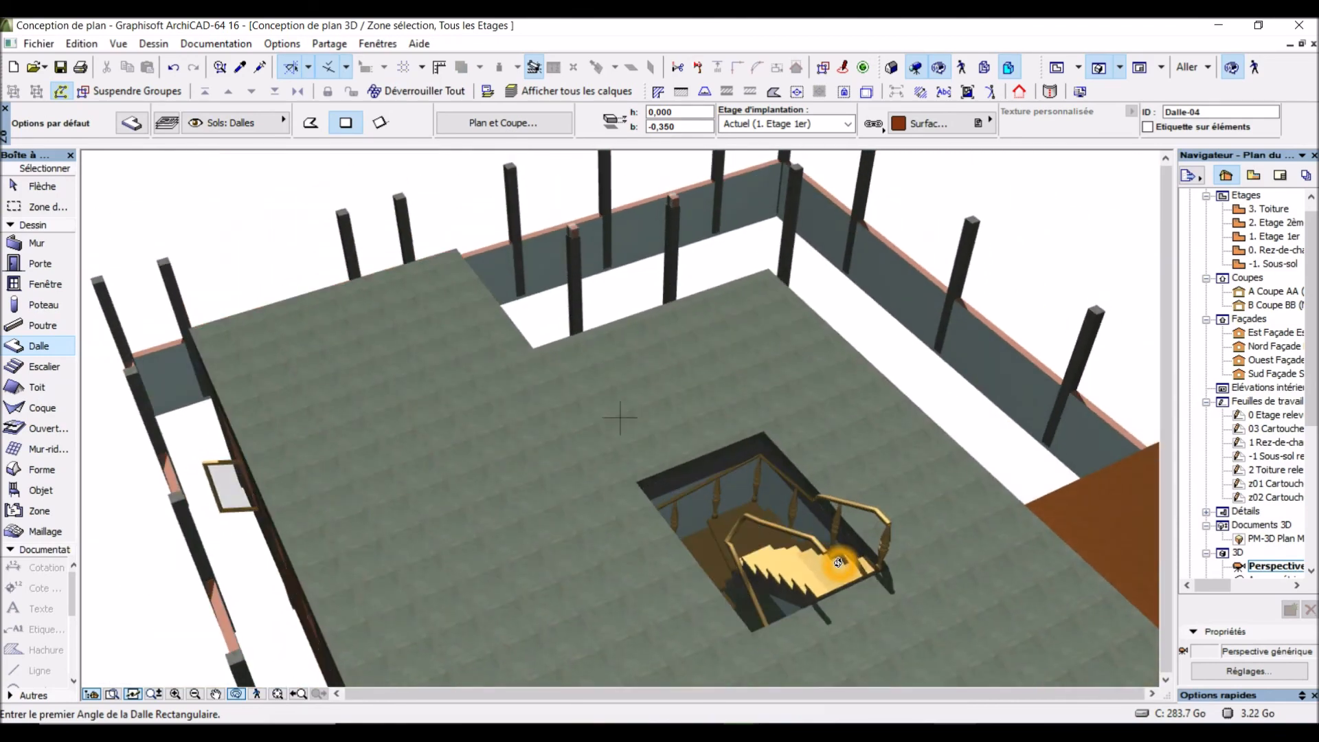
pyautogui.scroll(4, 808, 561)
pyautogui.moveTo(808, 562); pyautogui.dragTo(1001, 530)
pyautogui.moveTo(709, 387); pyautogui.dragTo(999, 390)
pyautogui.moveTo(822, 397); pyautogui.dragTo(950, 398)
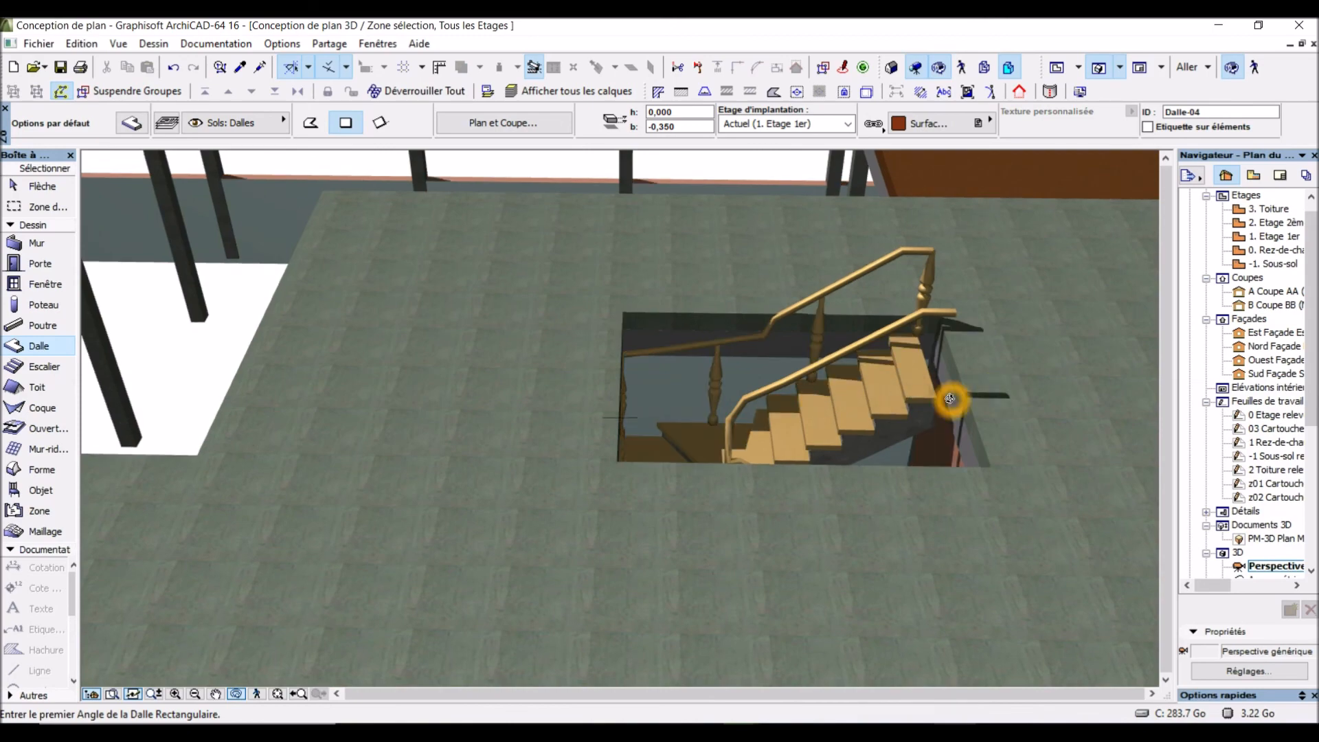
# Step: Examine up close how the stair's uppermost steps and railing meet the edge of the slab opening
pyautogui.scroll(5, 950, 398)
pyautogui.moveTo(956, 398); pyautogui.dragTo(430, 433)
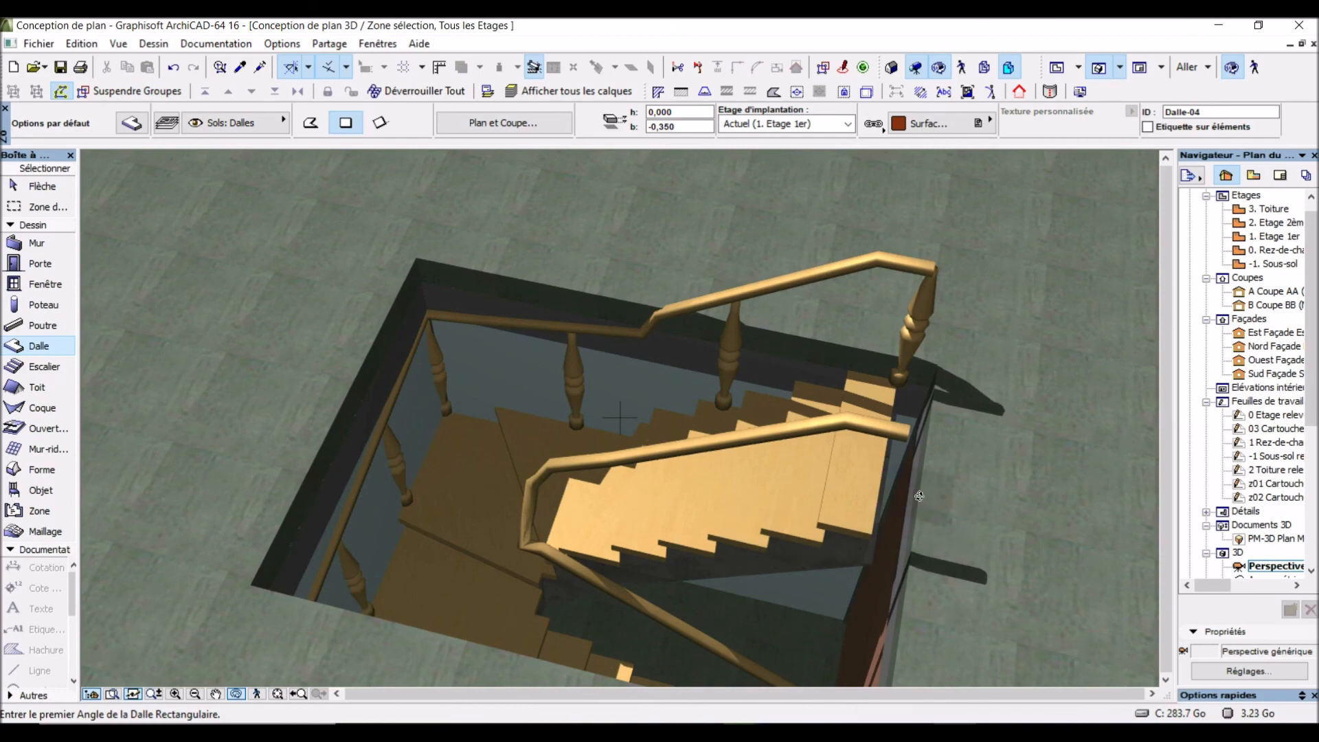
pyautogui.moveTo(919, 496); pyautogui.dragTo(875, 342)
pyautogui.scroll(6, 875, 341)
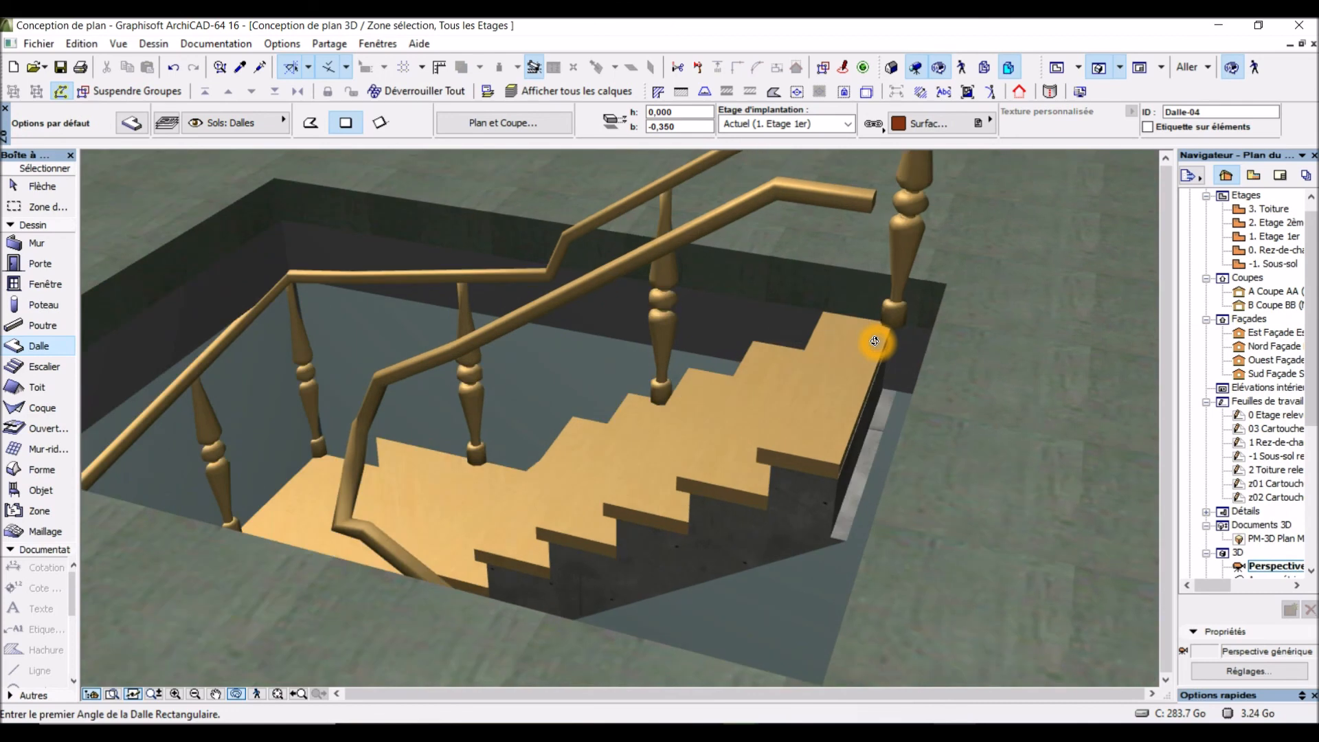
pyautogui.moveTo(875, 342); pyautogui.dragTo(1007, 356)
pyautogui.click(1009, 489)
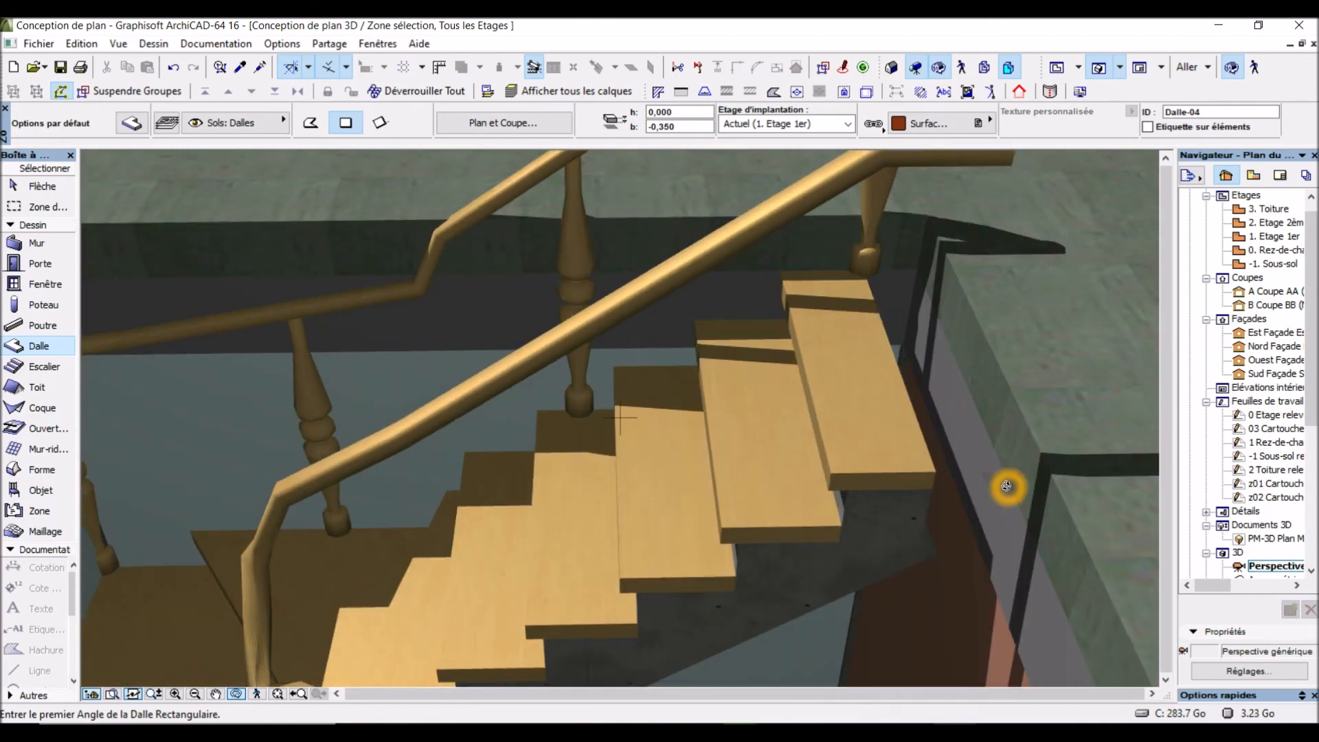
pyautogui.click(1024, 354)
# Step: Return to the 0. Rez-de-chaussée floor plan, select the stair Escalier 1 and open it for editing
pyautogui.click(1056, 67)
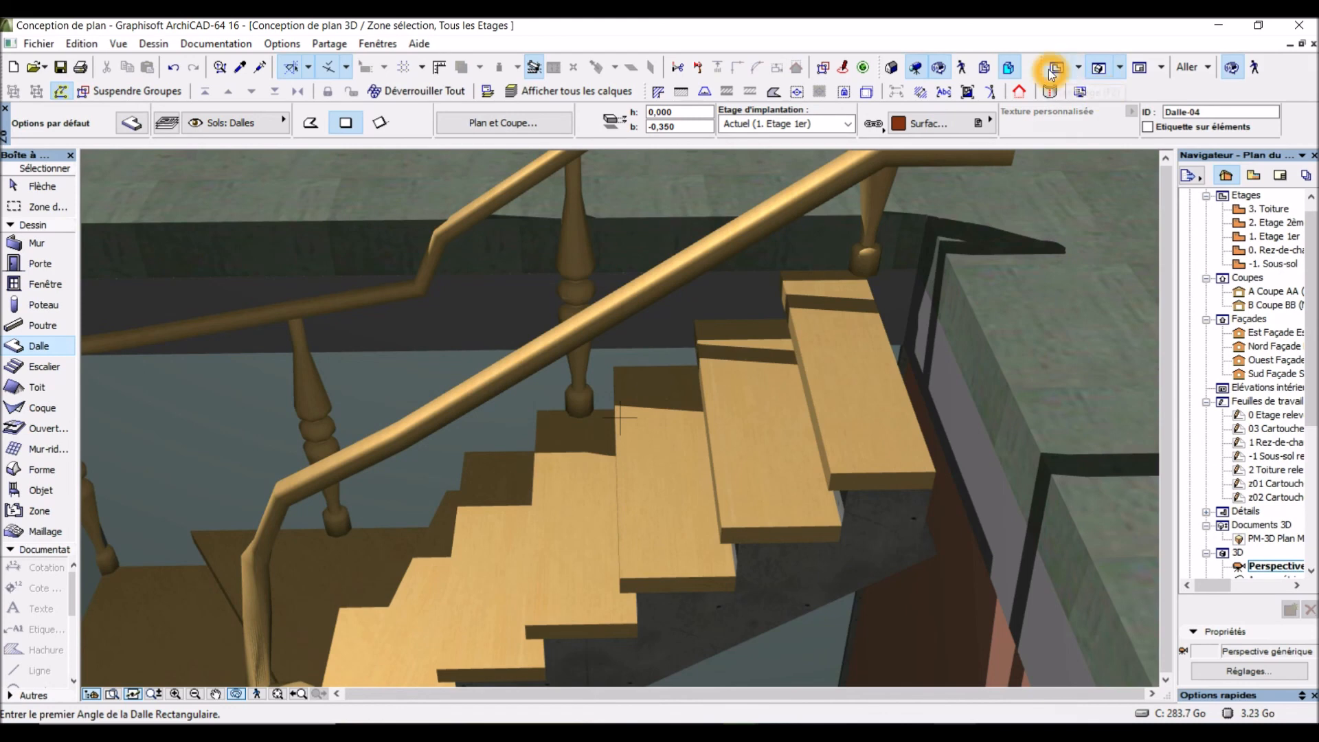
pyautogui.click(729, 319)
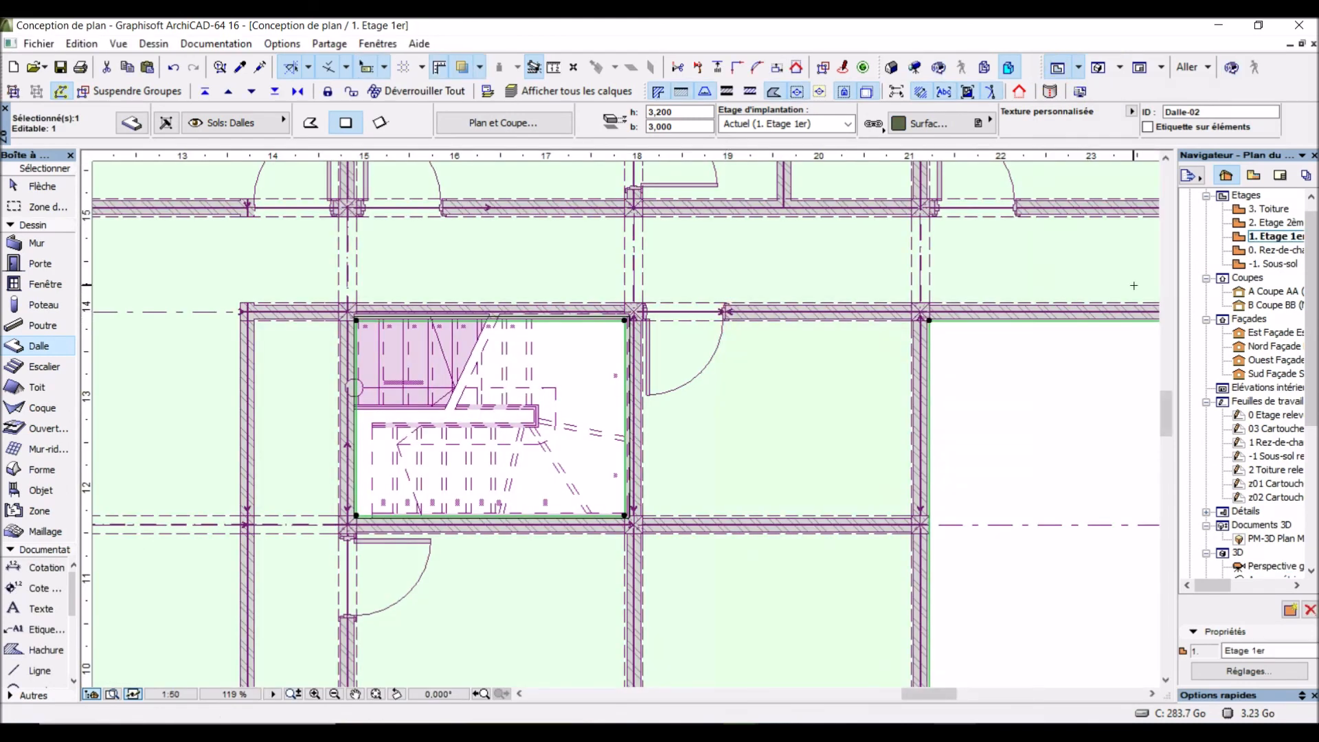
pyautogui.doubleClick(1270, 249)
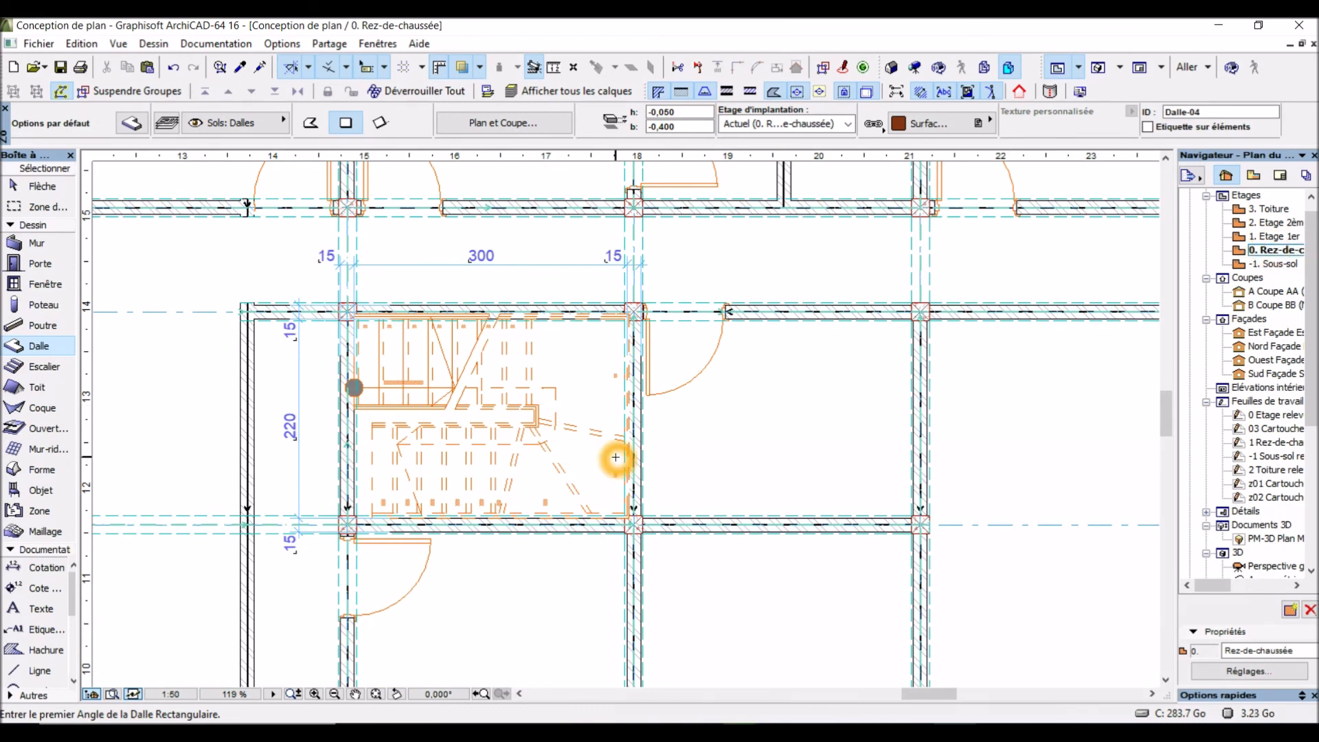
pyautogui.click(40, 185)
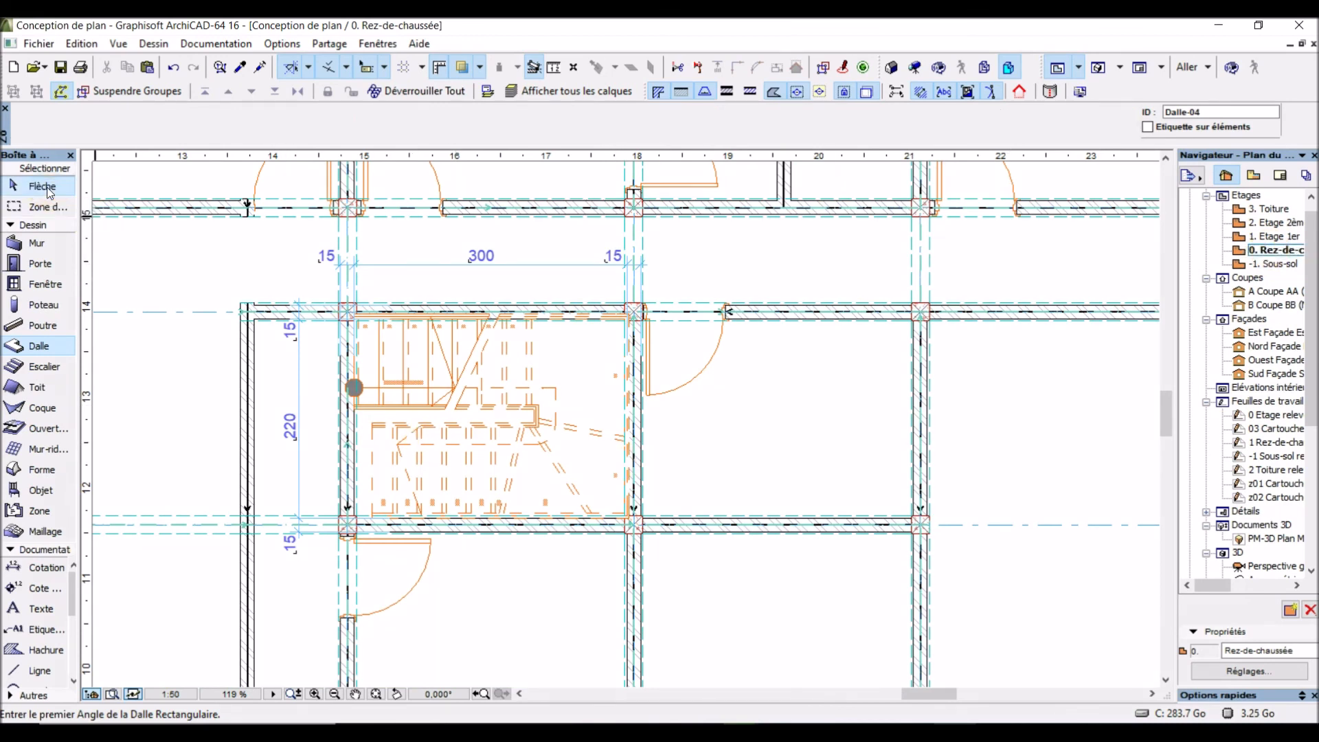
pyautogui.click(313, 300)
pyautogui.click(409, 404)
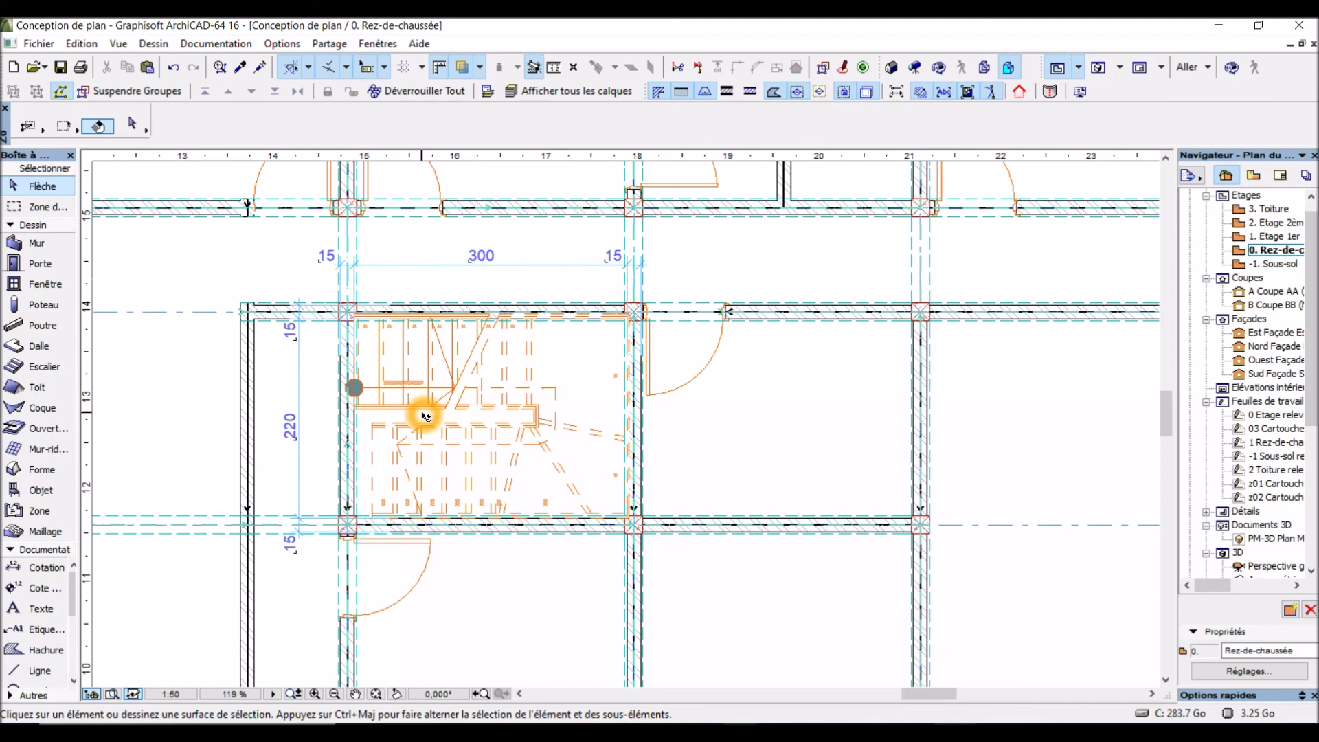
pyautogui.click(512, 445)
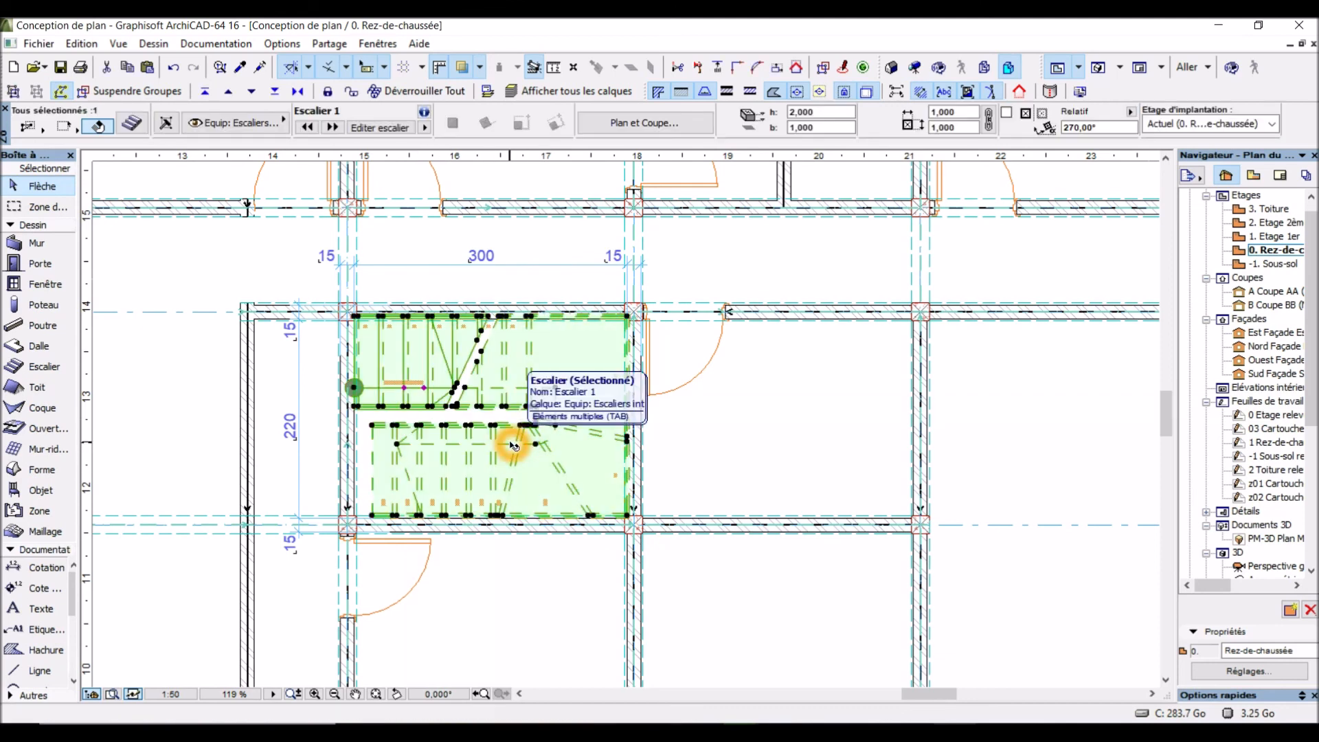
pyautogui.click(381, 129)
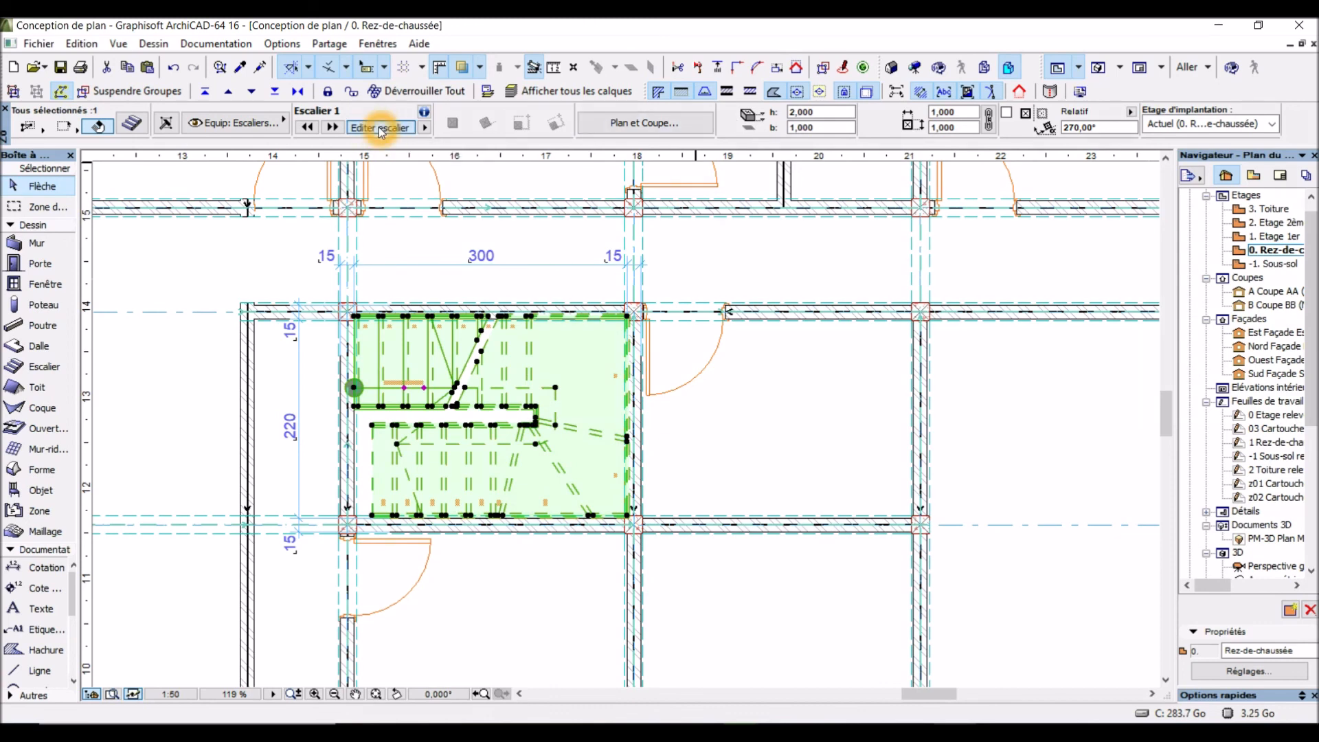